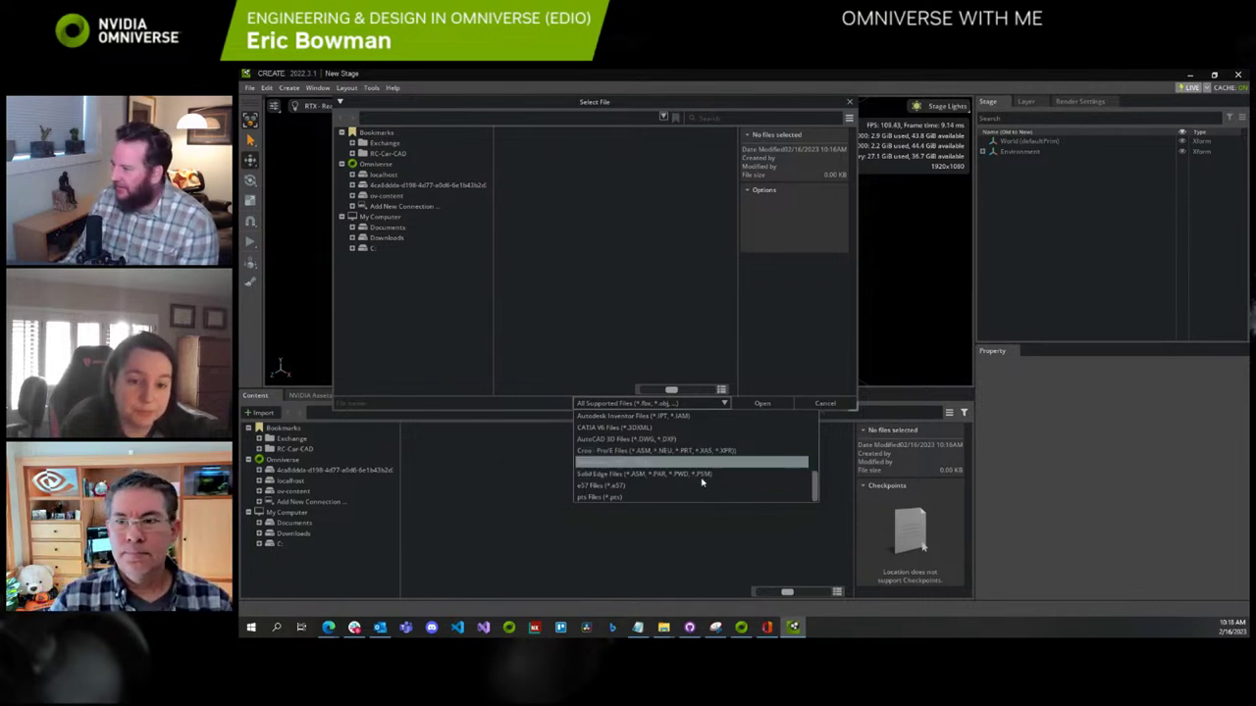
# Limit the import file list to SolidWorks files and browse to the Slider Crank Mechanism folder inside Downloads
pyautogui.scroll(1, 718, 484)
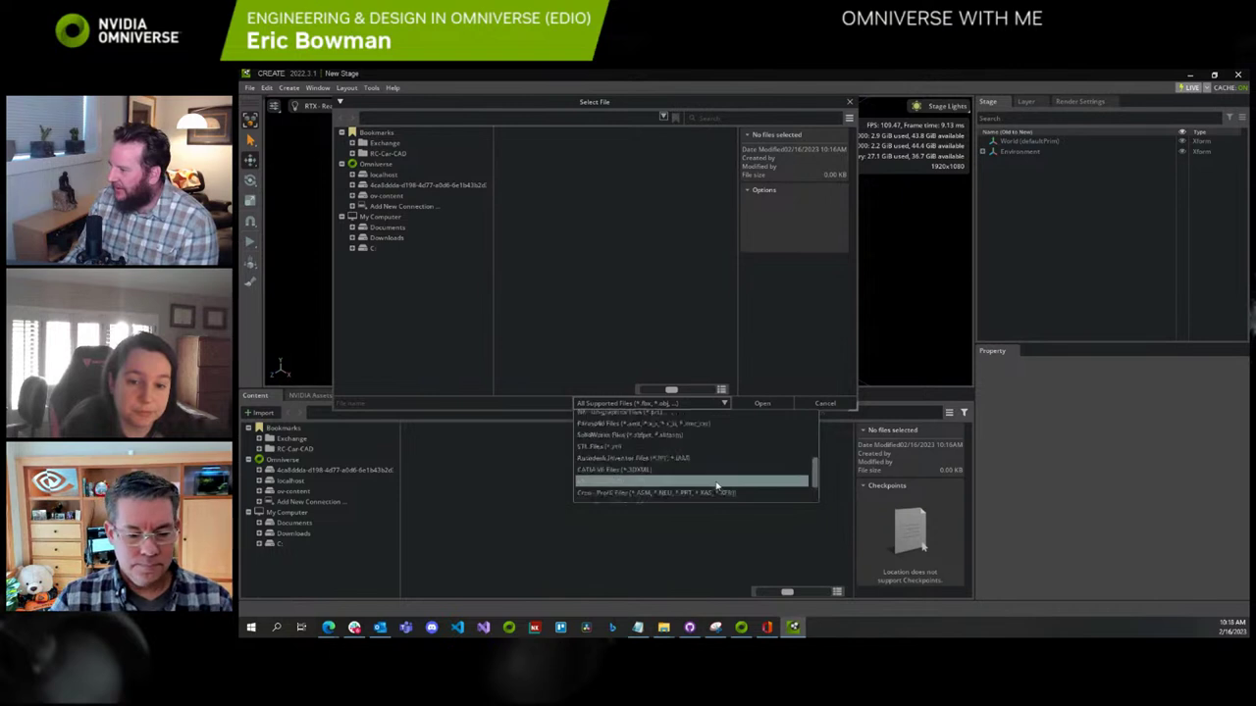
pyautogui.click(676, 436)
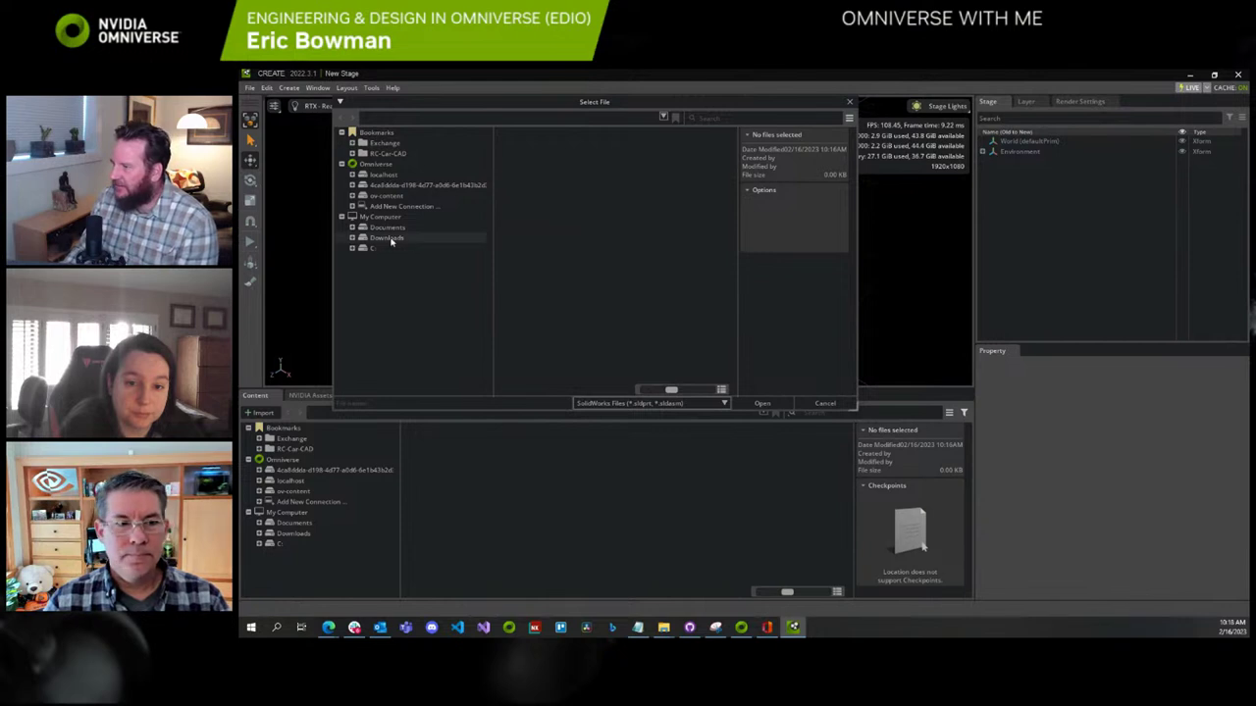
pyautogui.click(362, 249)
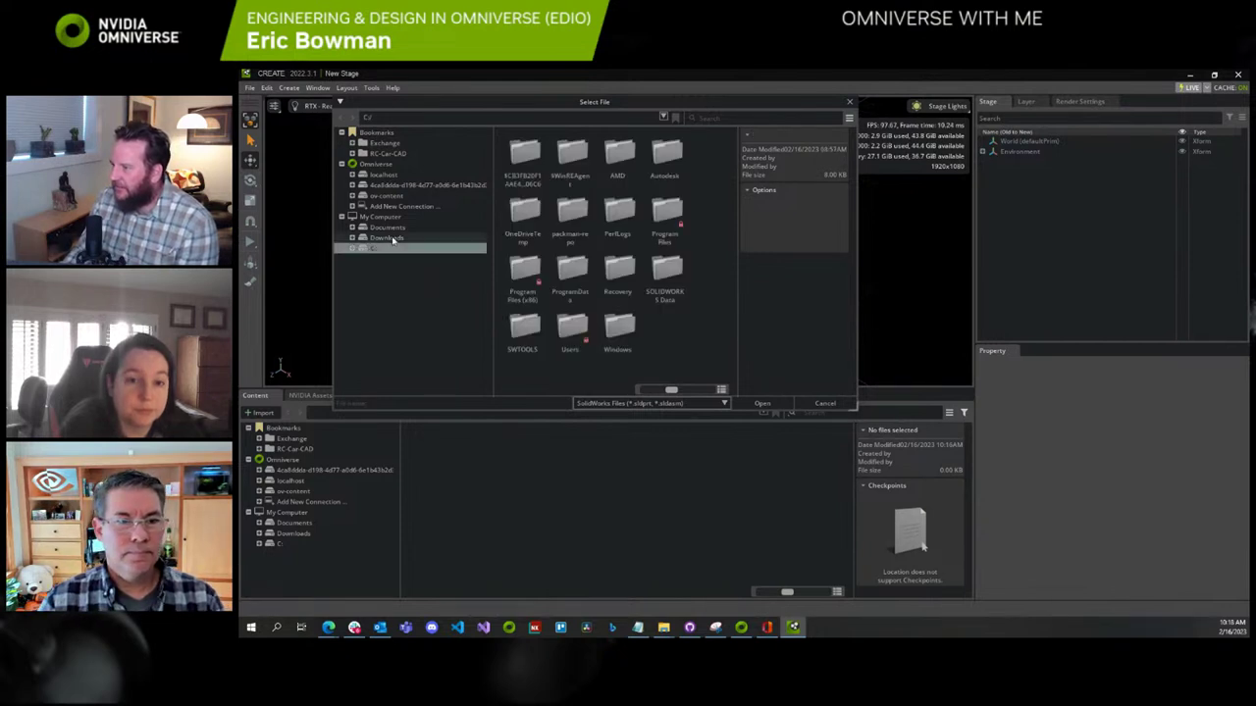
pyautogui.click(388, 239)
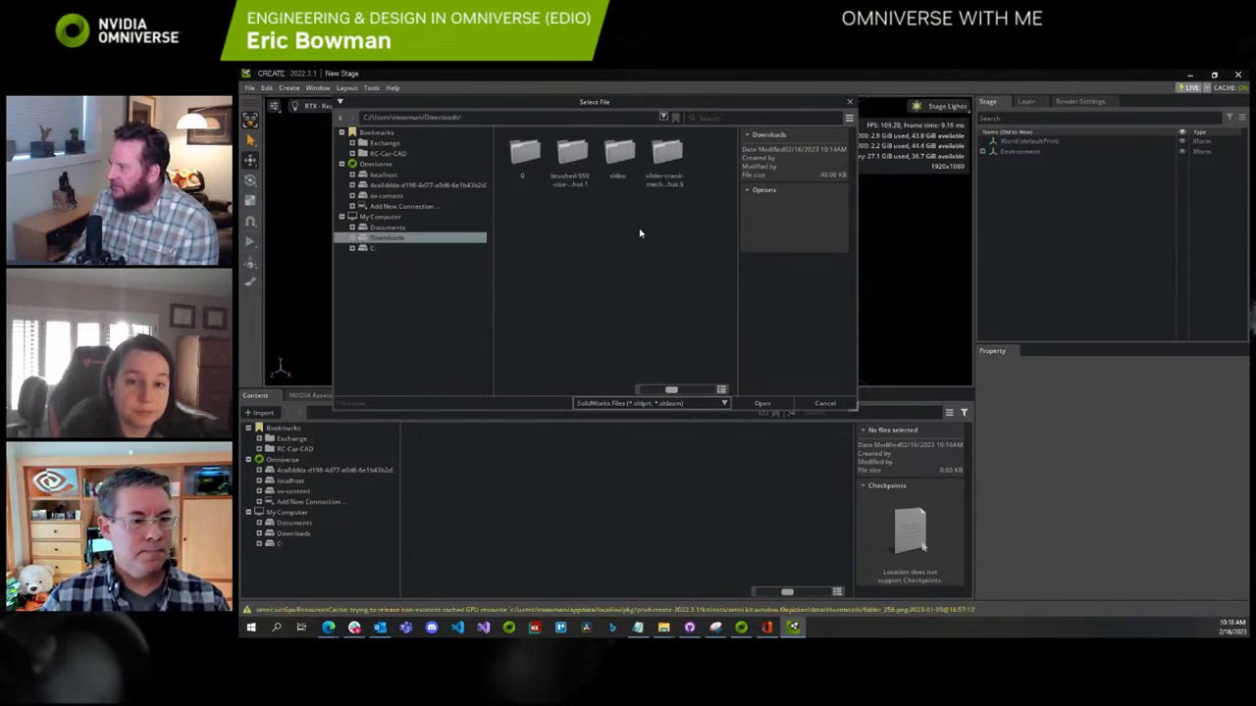
pyautogui.doubleClick(675, 155)
pyautogui.doubleClick(536, 151)
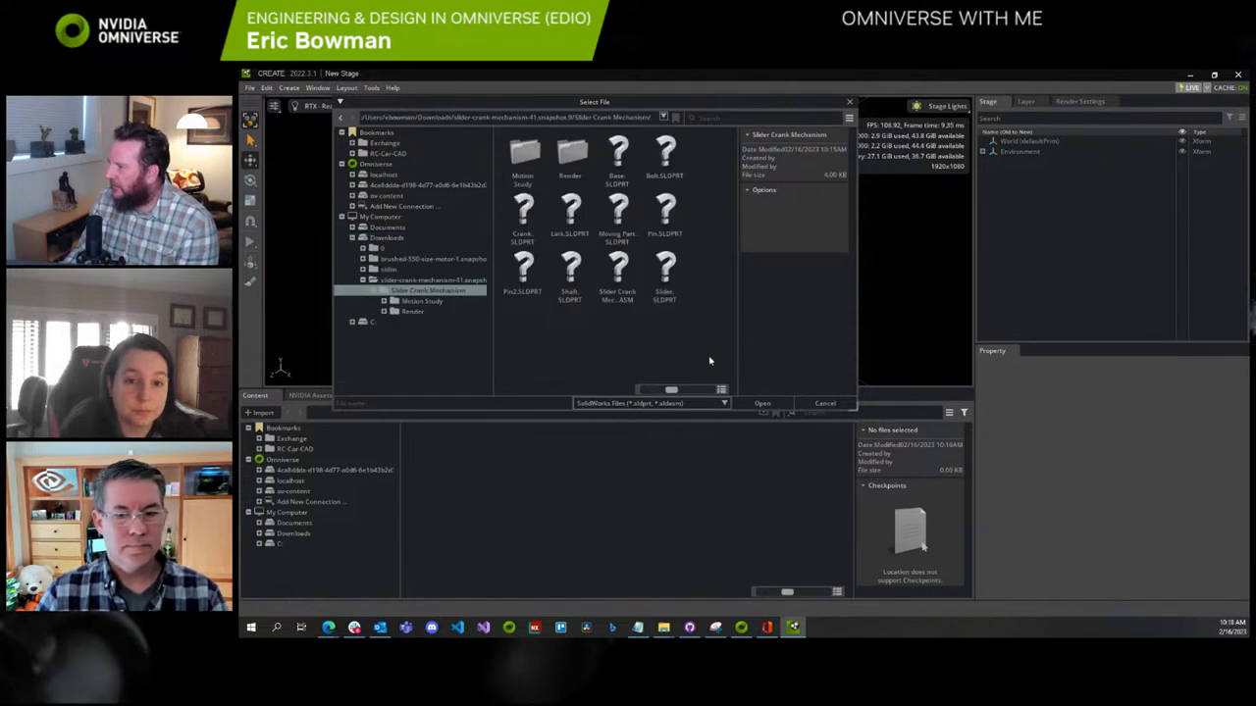
# Import the Slider Crank Mechanism.SLDASM assembly into the new stage
pyautogui.click(617, 275)
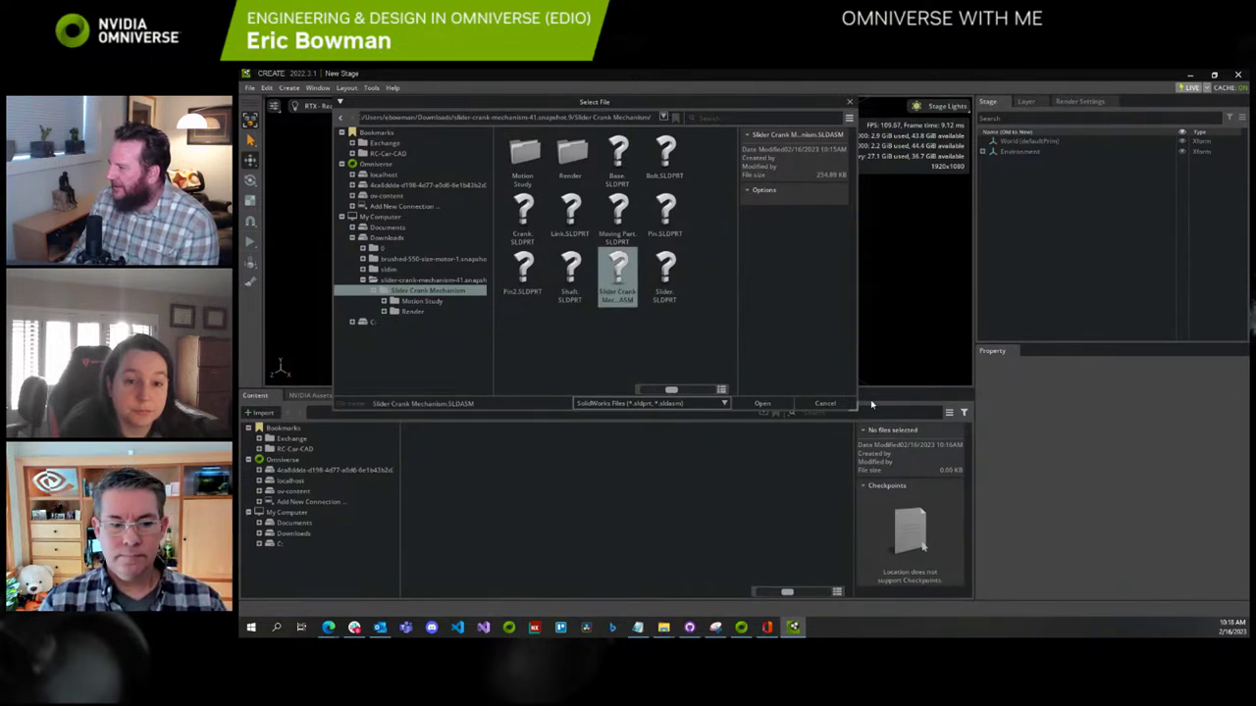
pyautogui.moveTo(859, 410); pyautogui.dragTo(868, 434)
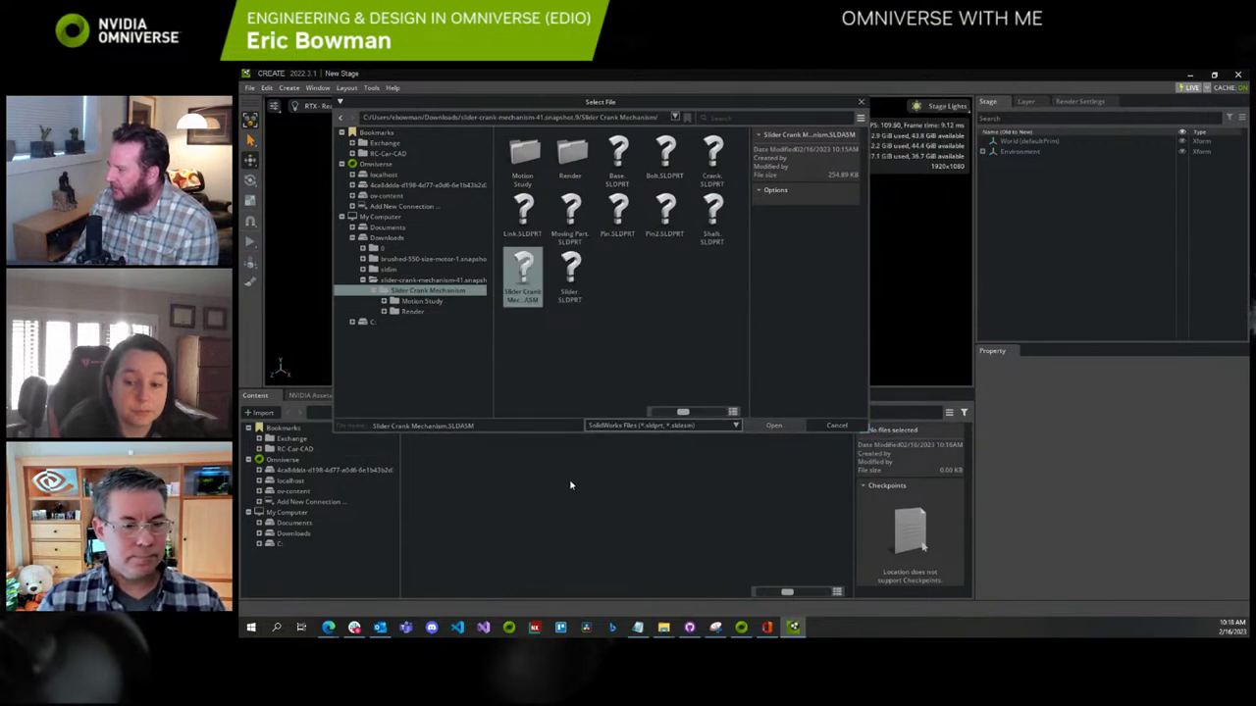
pyautogui.click(773, 424)
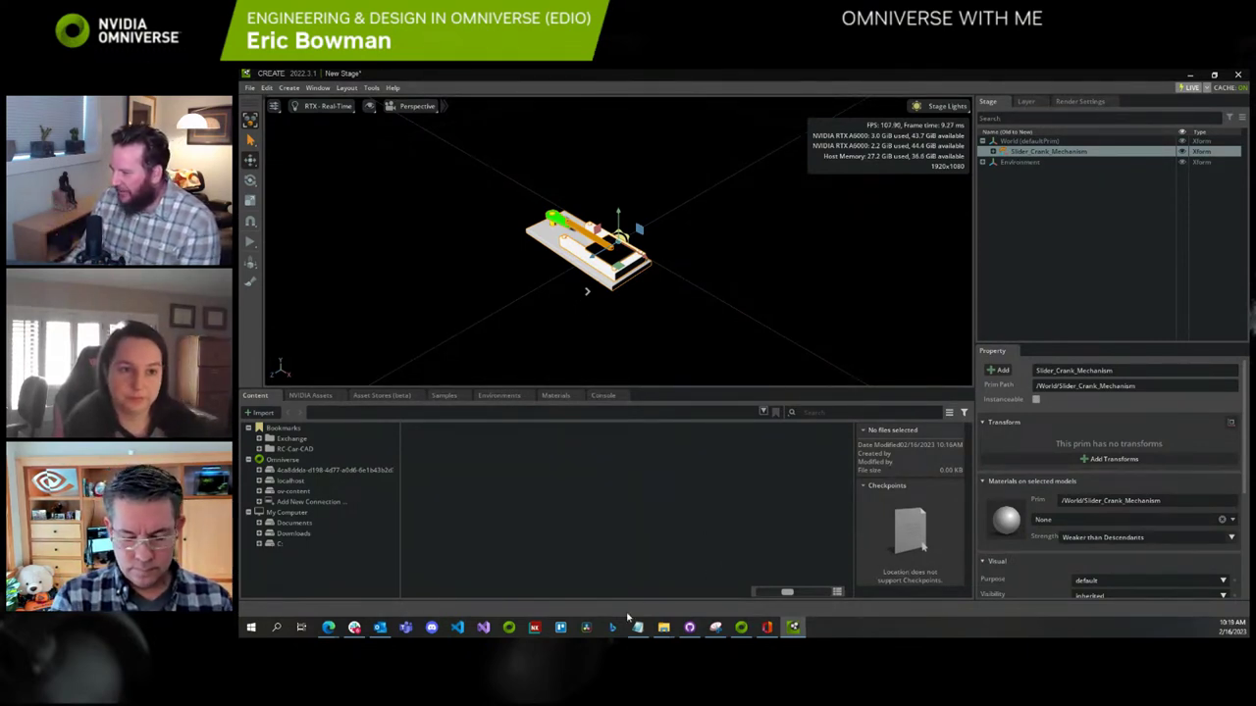
# Switch to File Explorer and examine the converted Slider_Crank_Mechanism.usd inside the convertedAssets folder, then return to the stage
pyautogui.moveTo(662, 633)
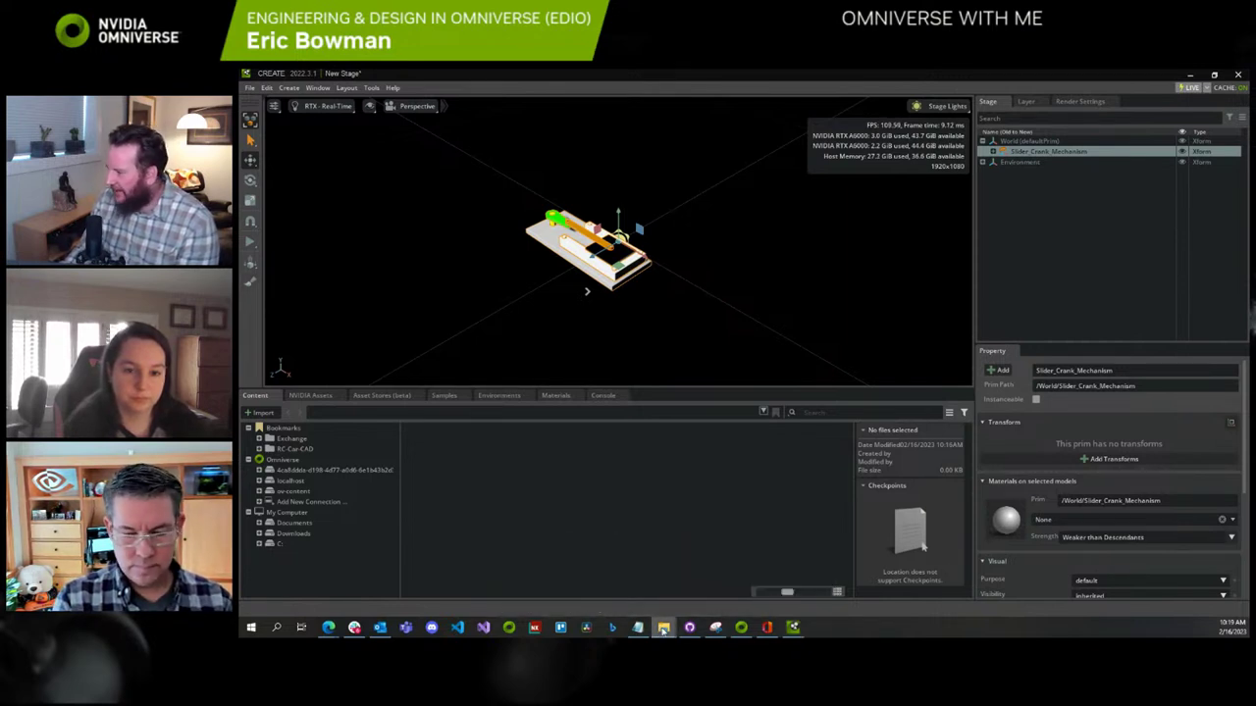
pyautogui.click(785, 577)
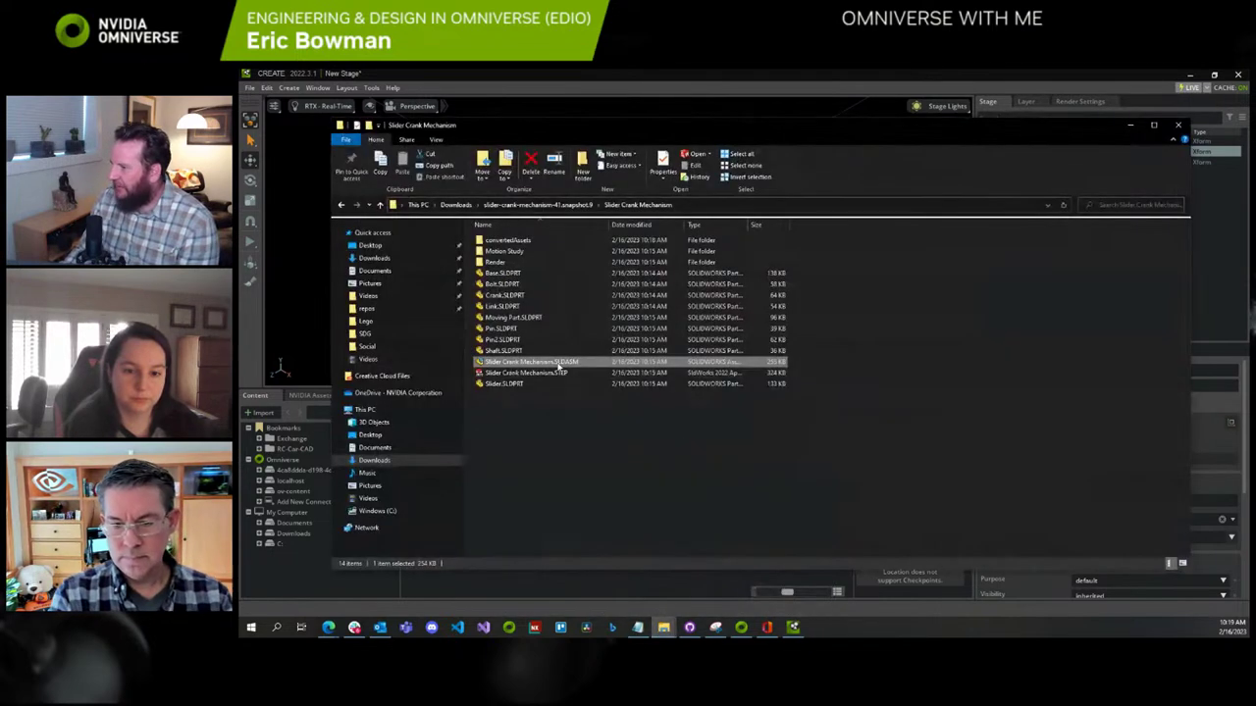
pyautogui.click(515, 242)
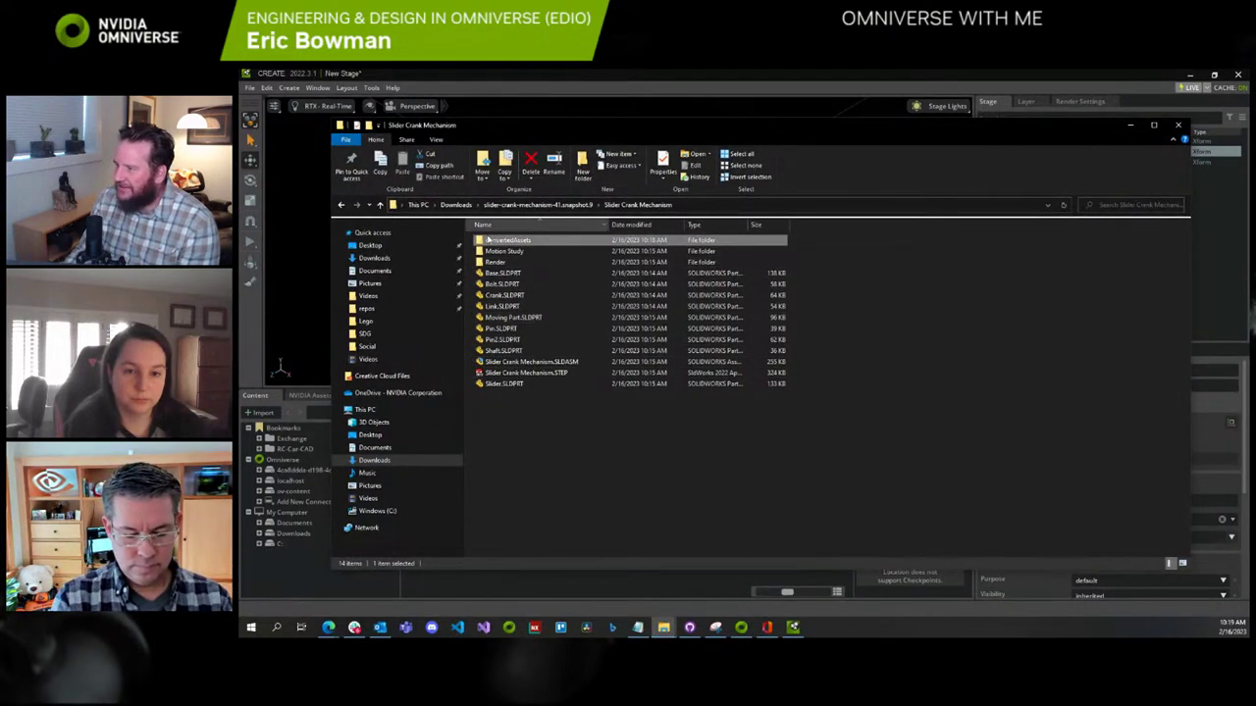
pyautogui.doubleClick(505, 242)
pyautogui.doubleClick(533, 242)
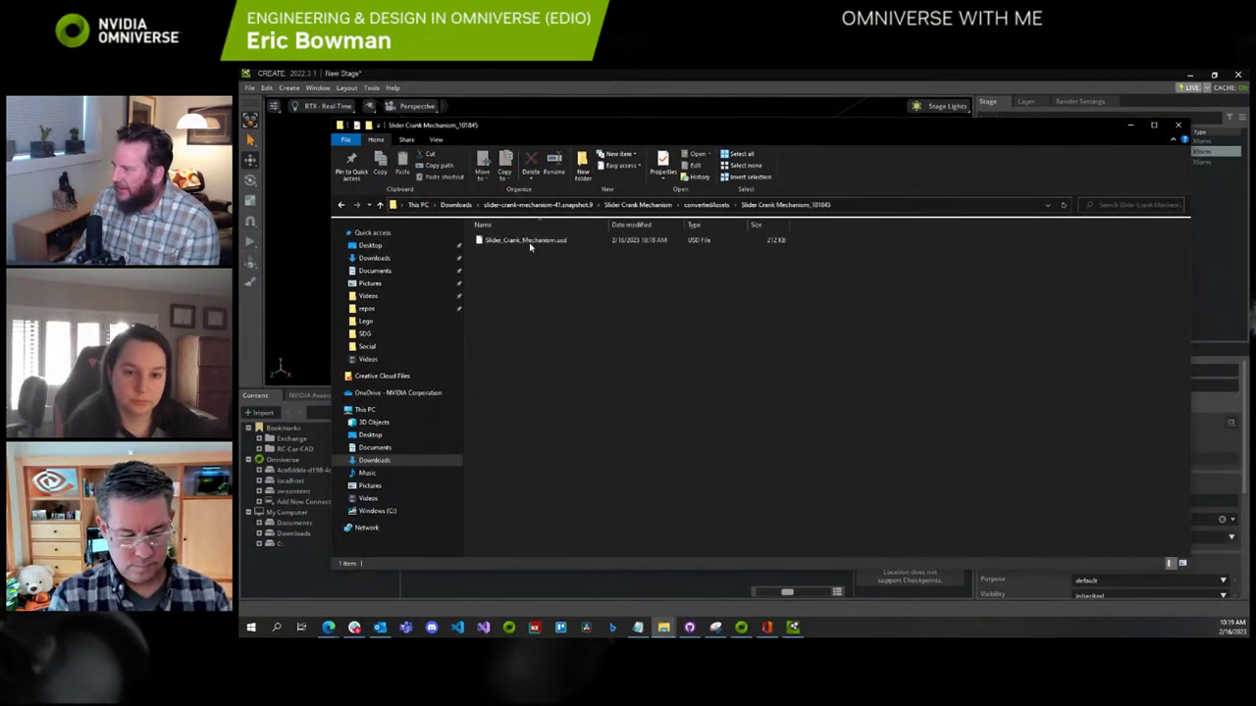
pyautogui.click(530, 241)
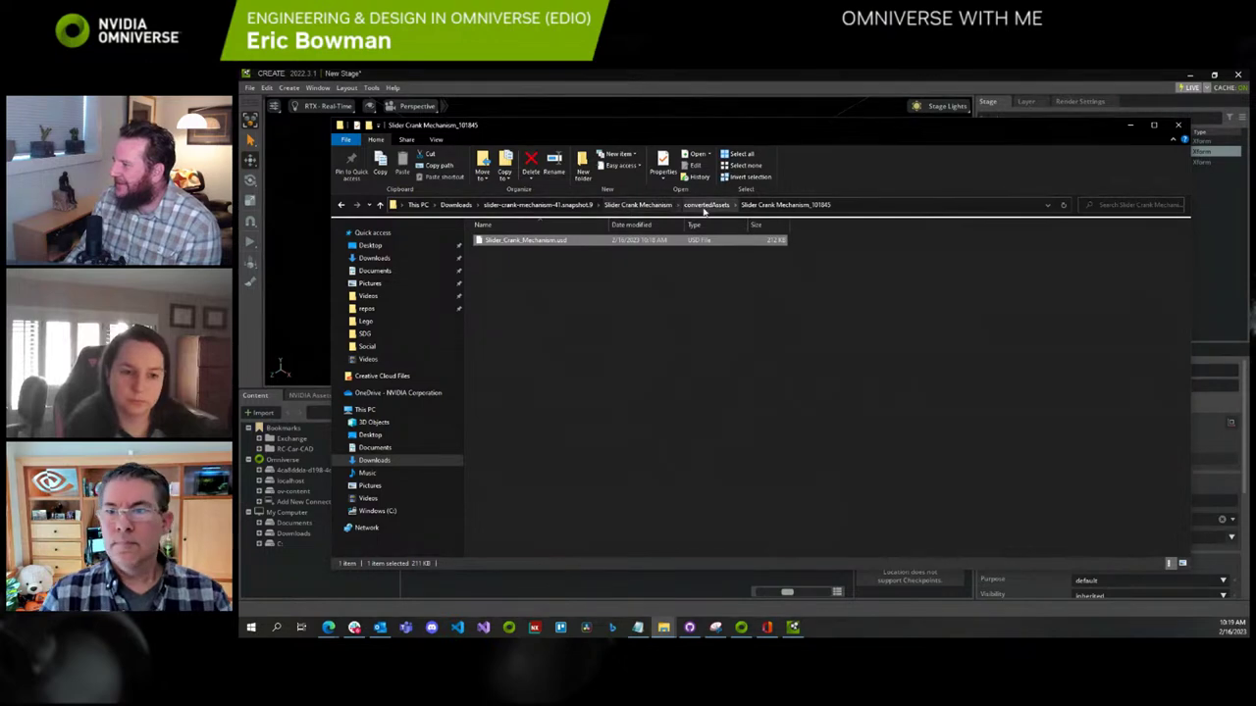
pyautogui.click(638, 205)
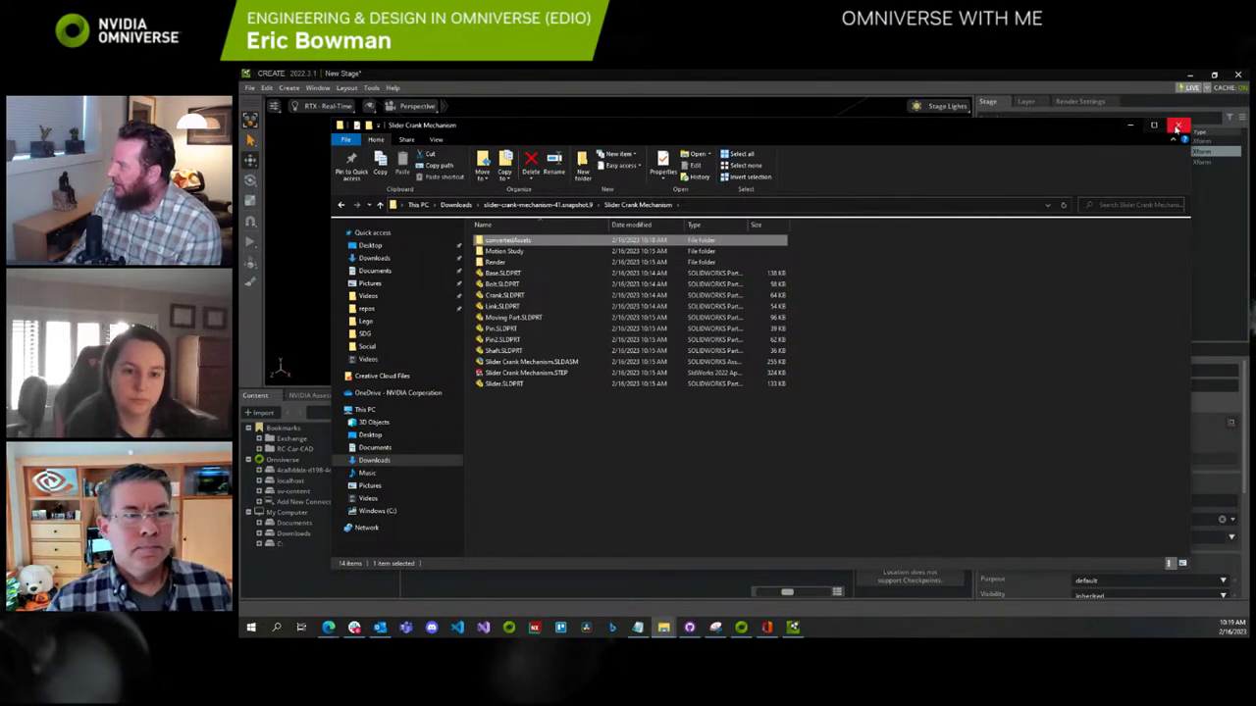
pyautogui.click(1129, 126)
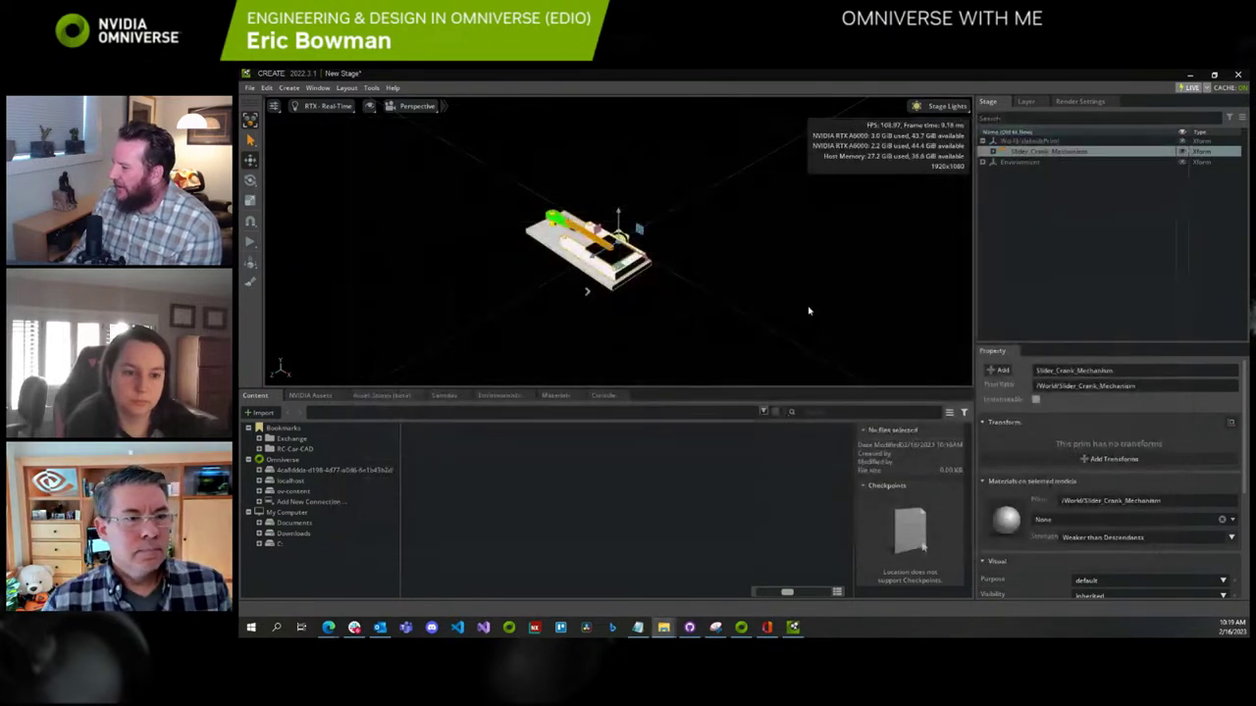
# Open Crank-Slider-2.usd from the Crank-Slider project folder under the Exchange bookmark, discarding the unsaved stage
pyautogui.click(291, 439)
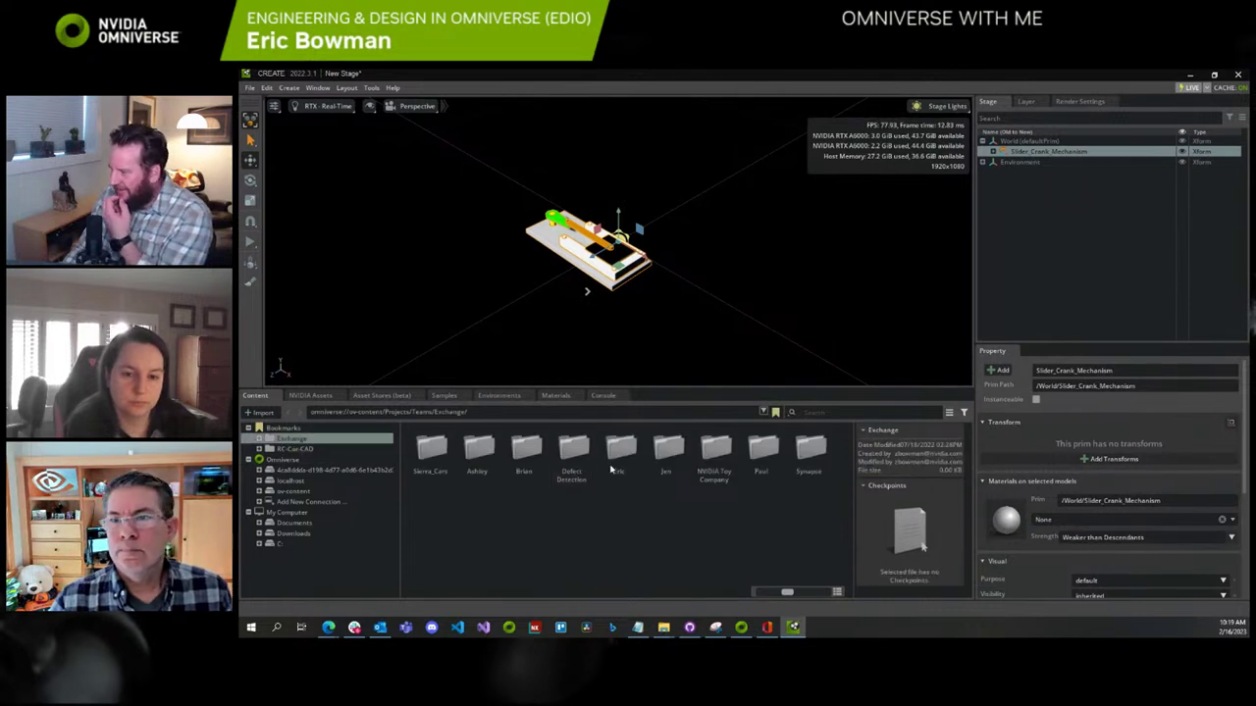
pyautogui.doubleClick(618, 453)
pyautogui.doubleClick(430, 451)
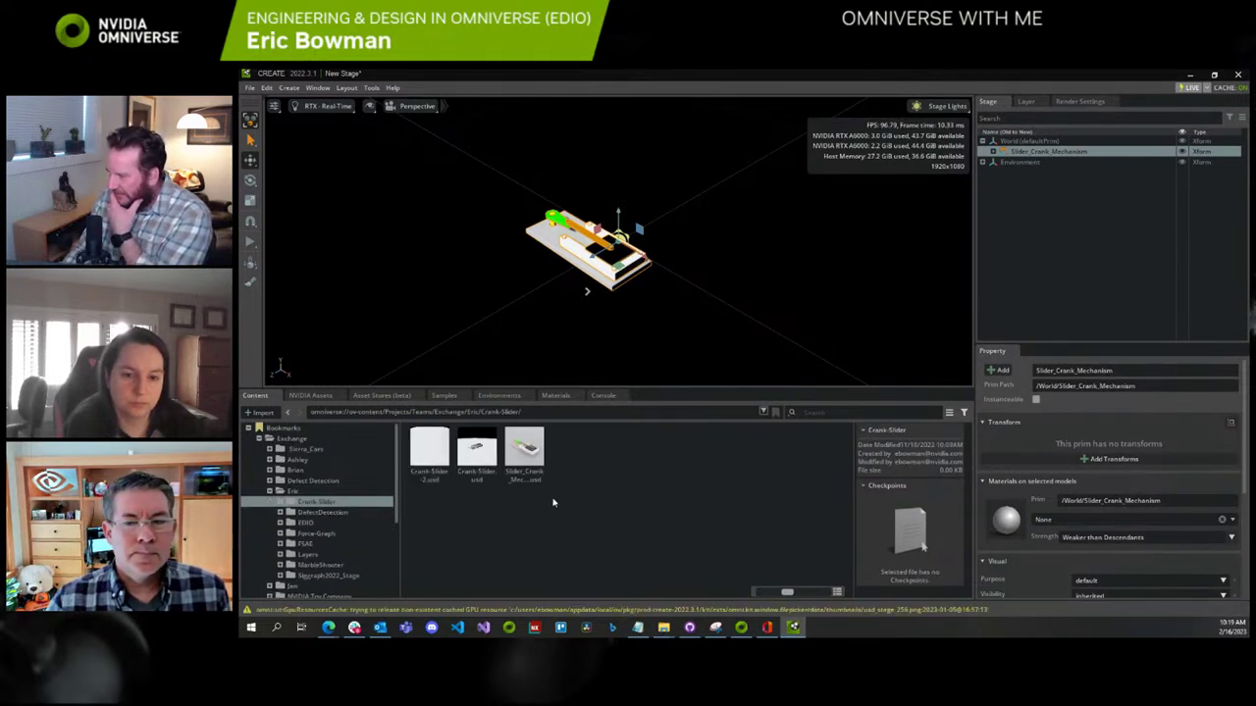
pyautogui.doubleClick(423, 448)
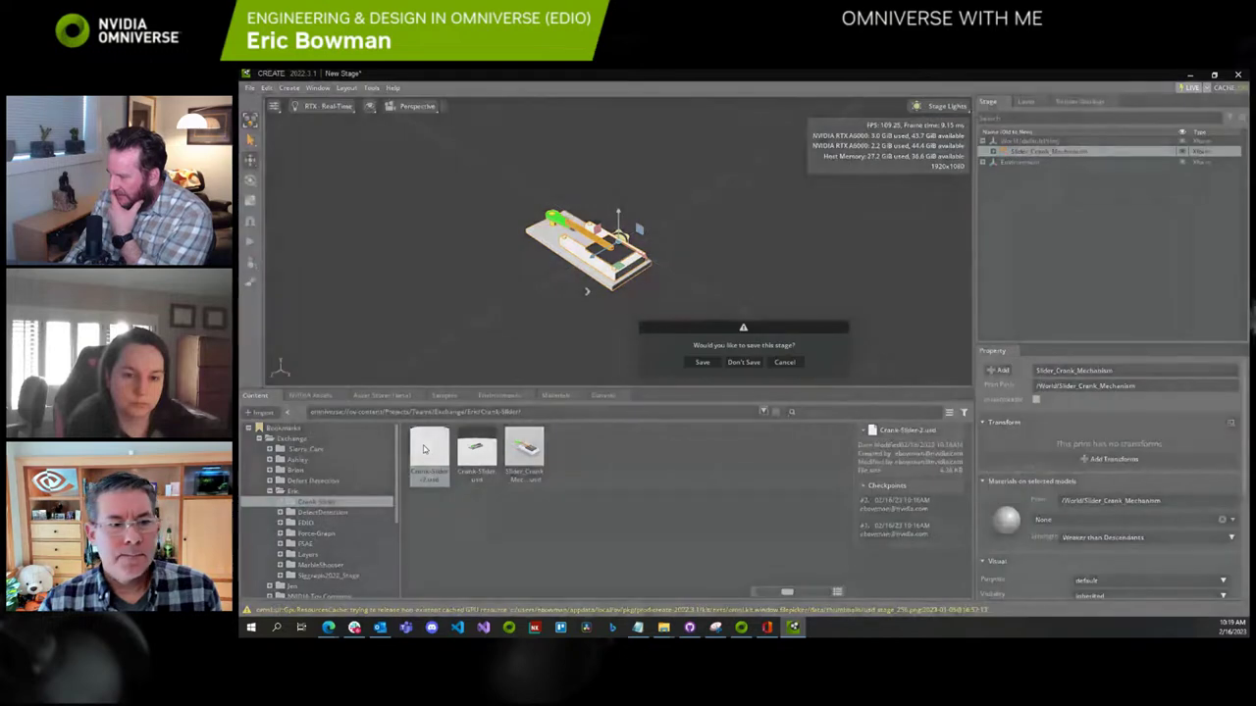
pyautogui.click(739, 362)
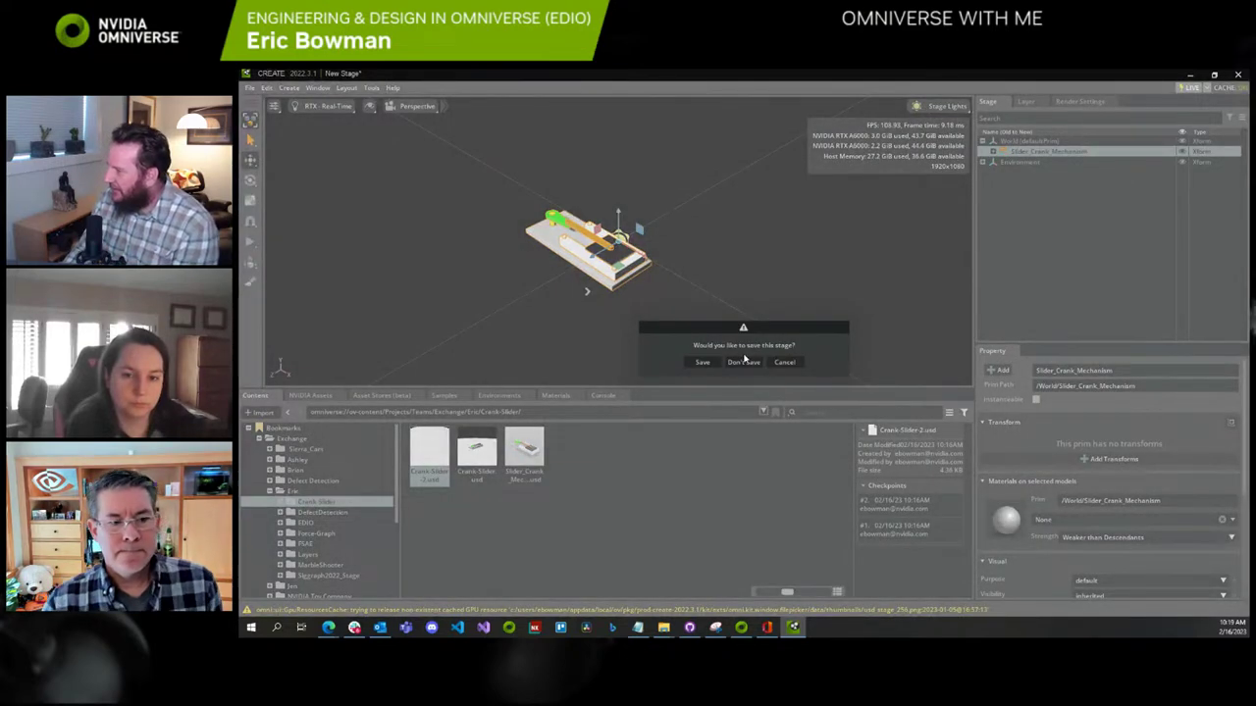
pyautogui.click(743, 362)
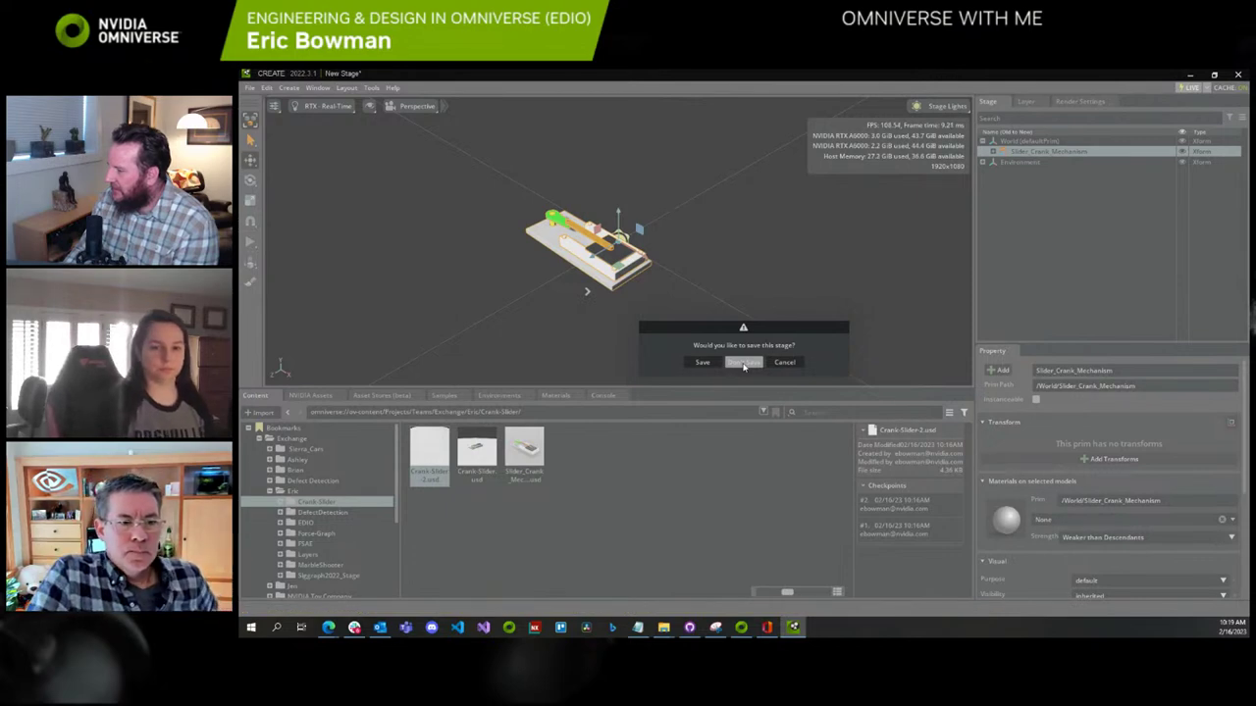
pyautogui.click(744, 363)
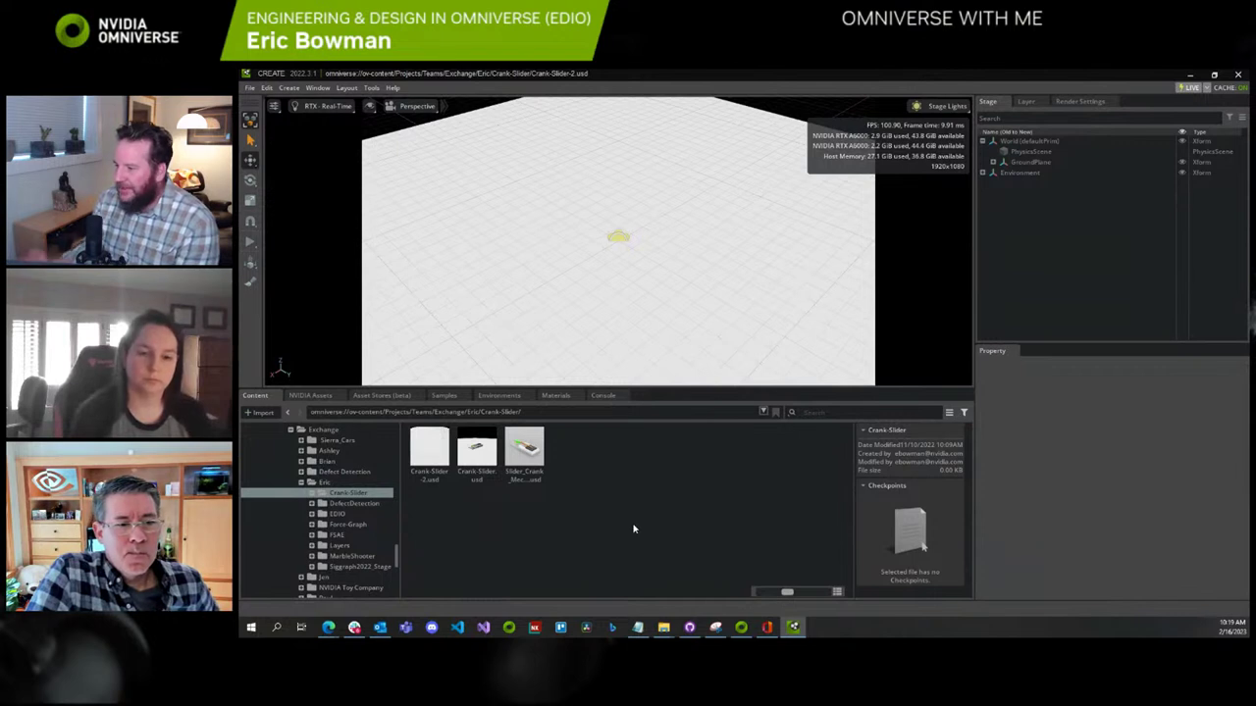
# Start an import into the Crank-Slider-2 stage and browse to the Slider Crank Mechanism folder in the local Downloads
pyautogui.click(249, 87)
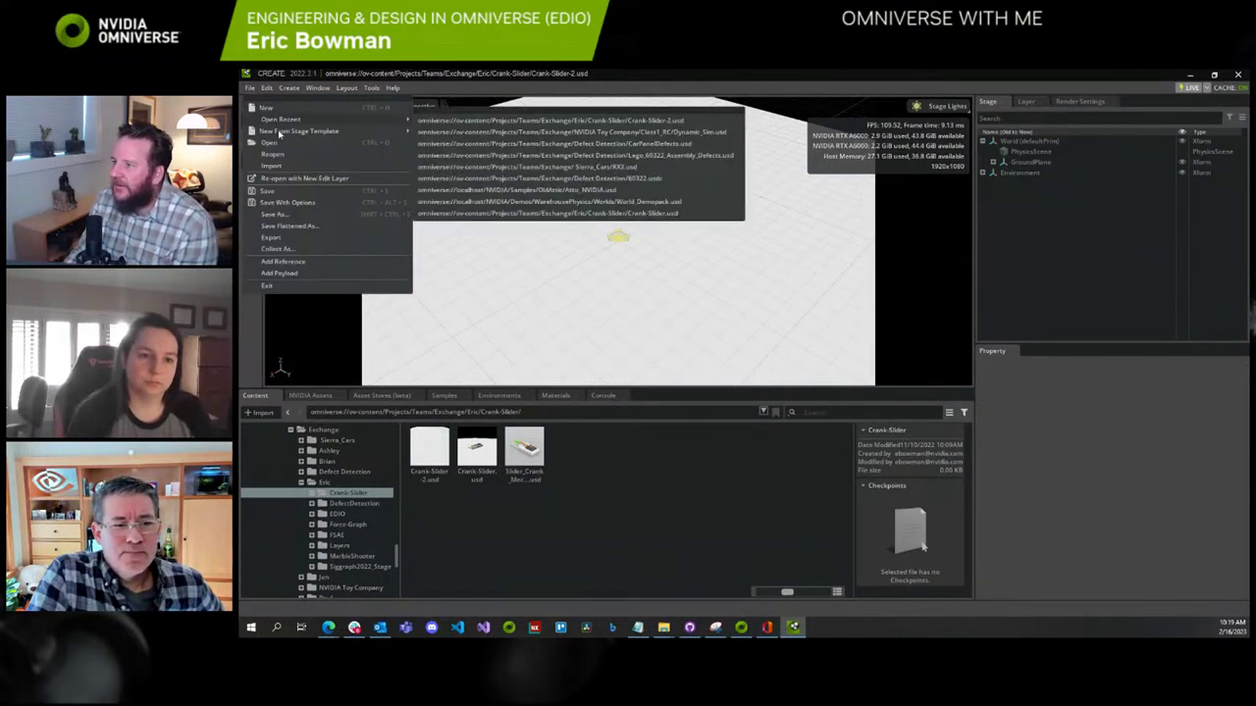
pyautogui.click(279, 164)
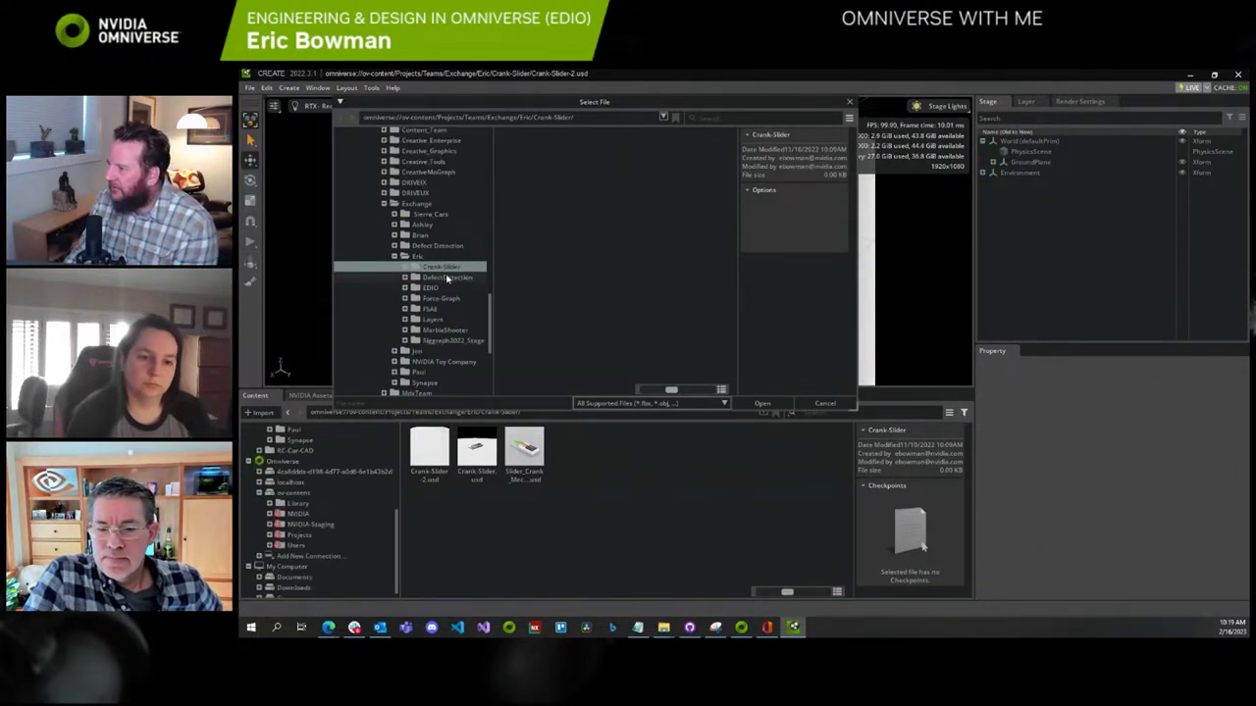
pyautogui.click(454, 266)
pyautogui.scroll(-5, 451, 271)
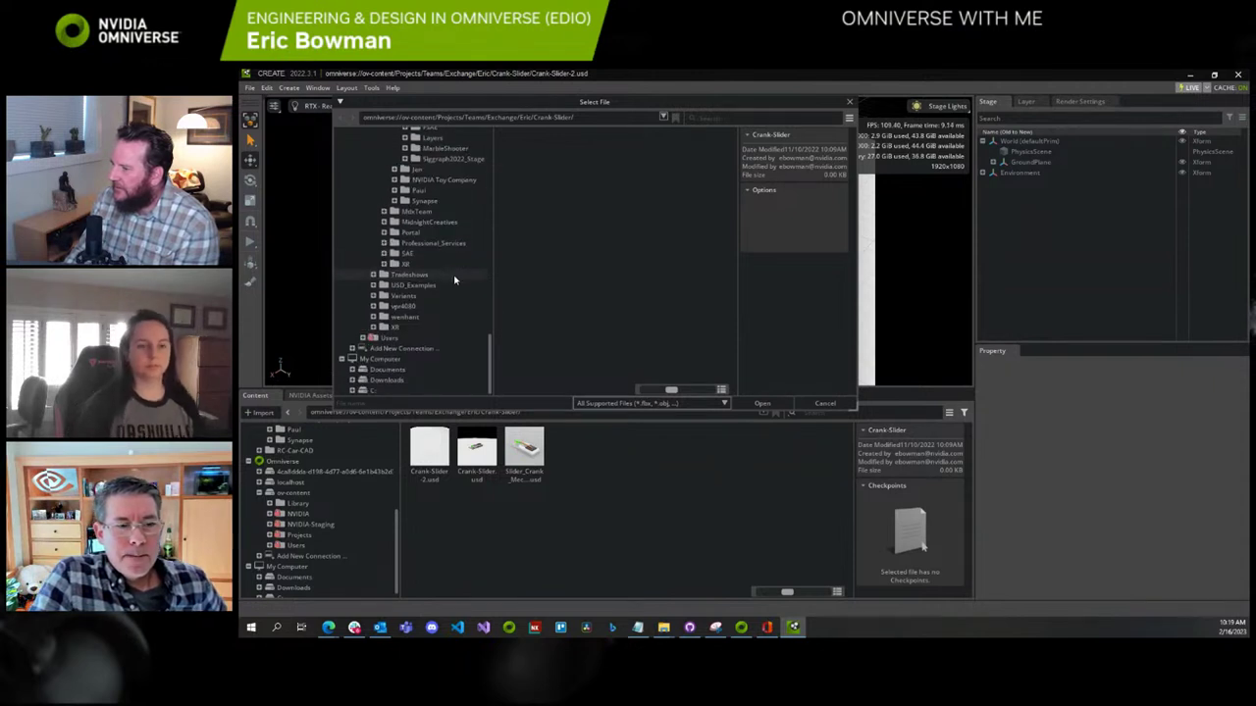
pyautogui.click(369, 392)
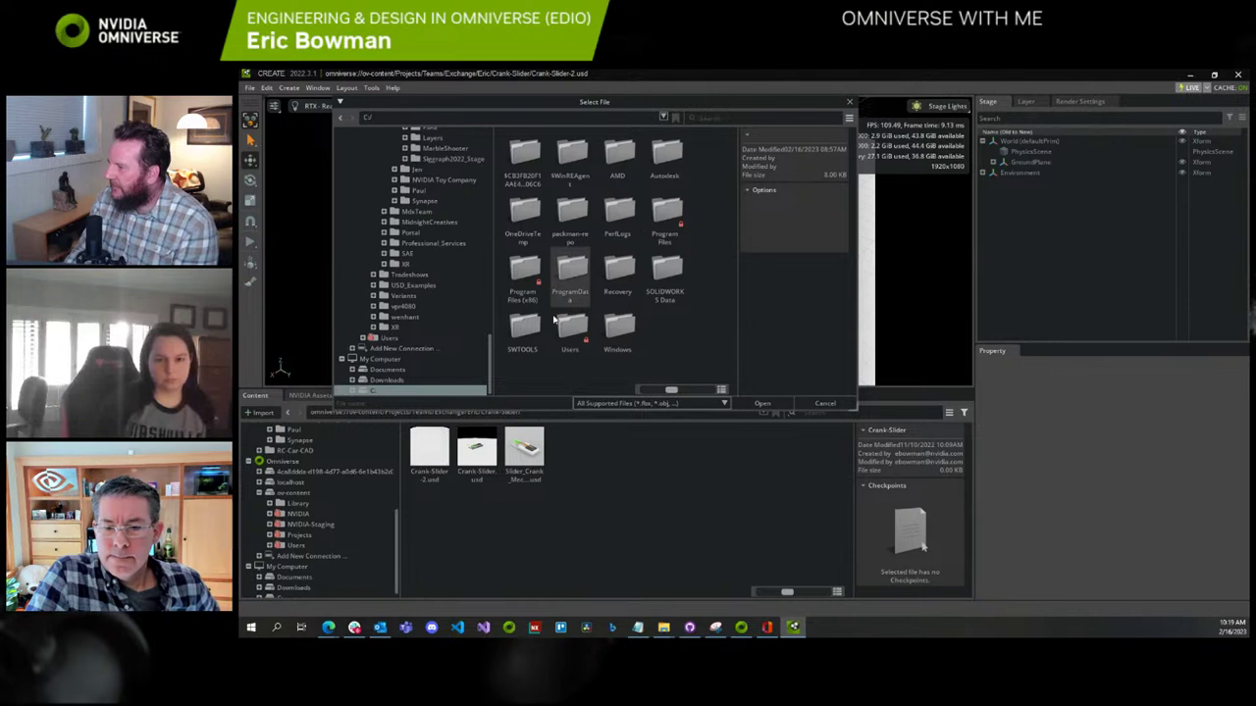
pyautogui.doubleClick(571, 324)
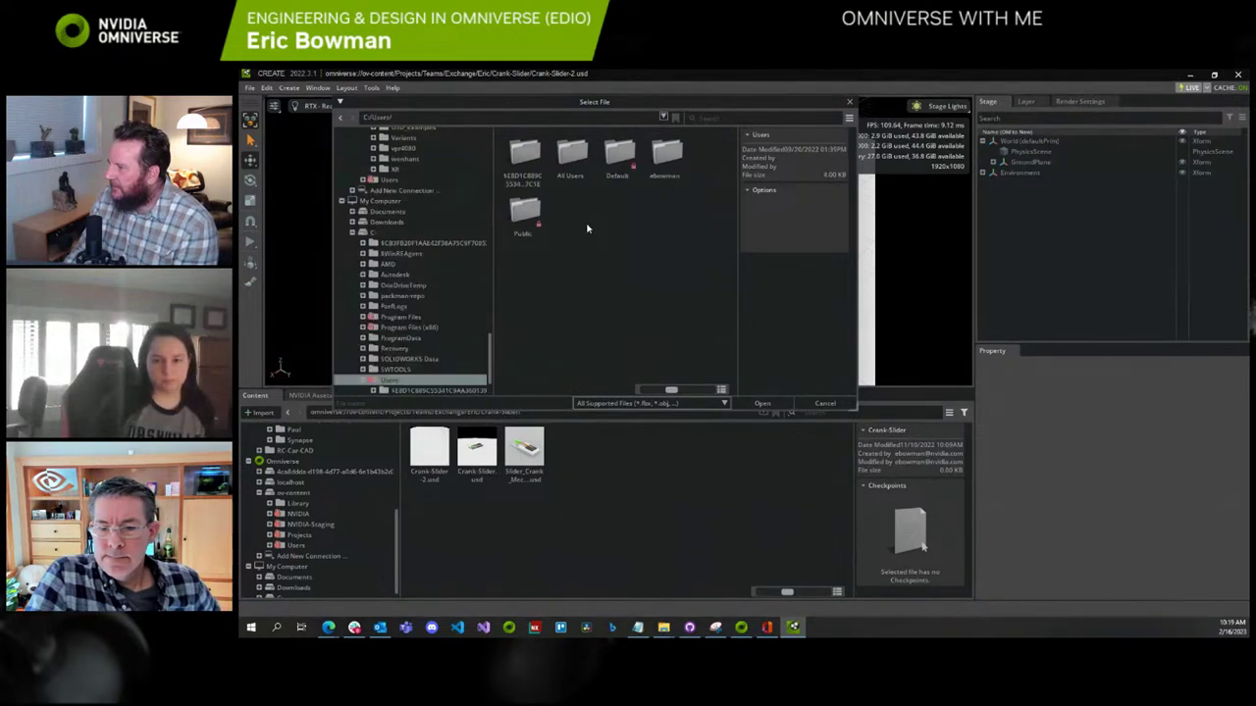
pyautogui.doubleClick(665, 157)
pyautogui.scroll(3, 424, 258)
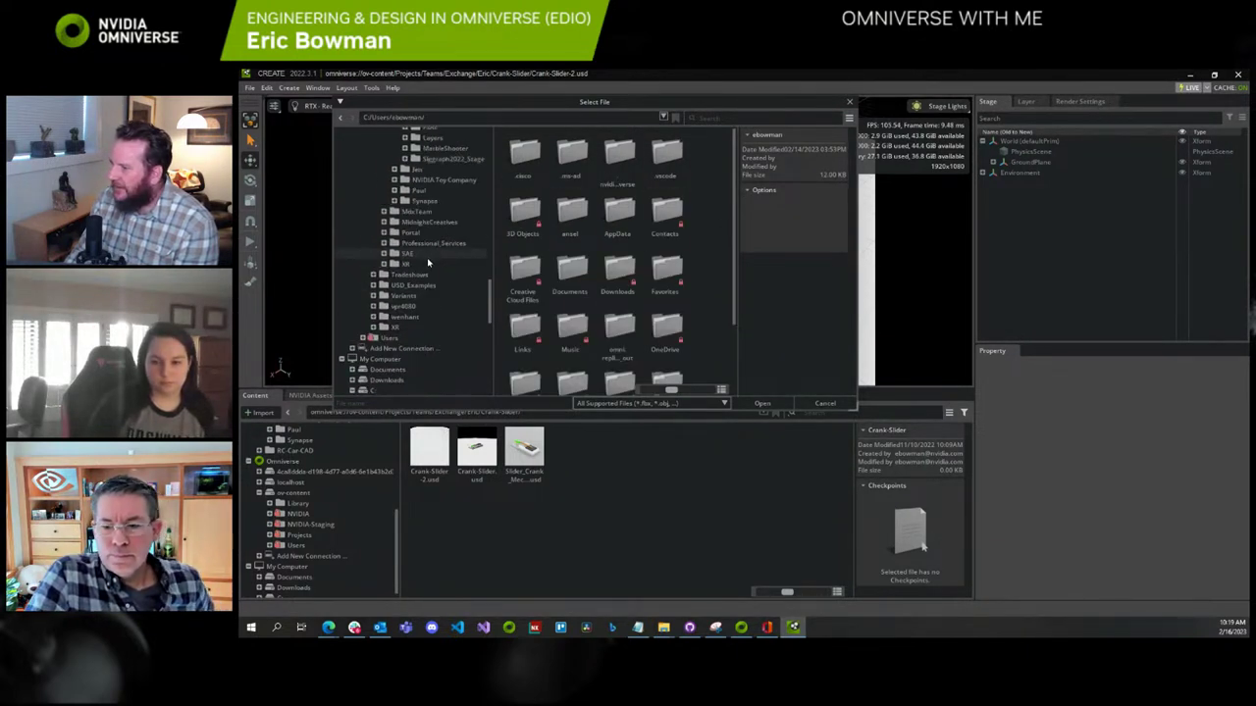
pyautogui.click(403, 337)
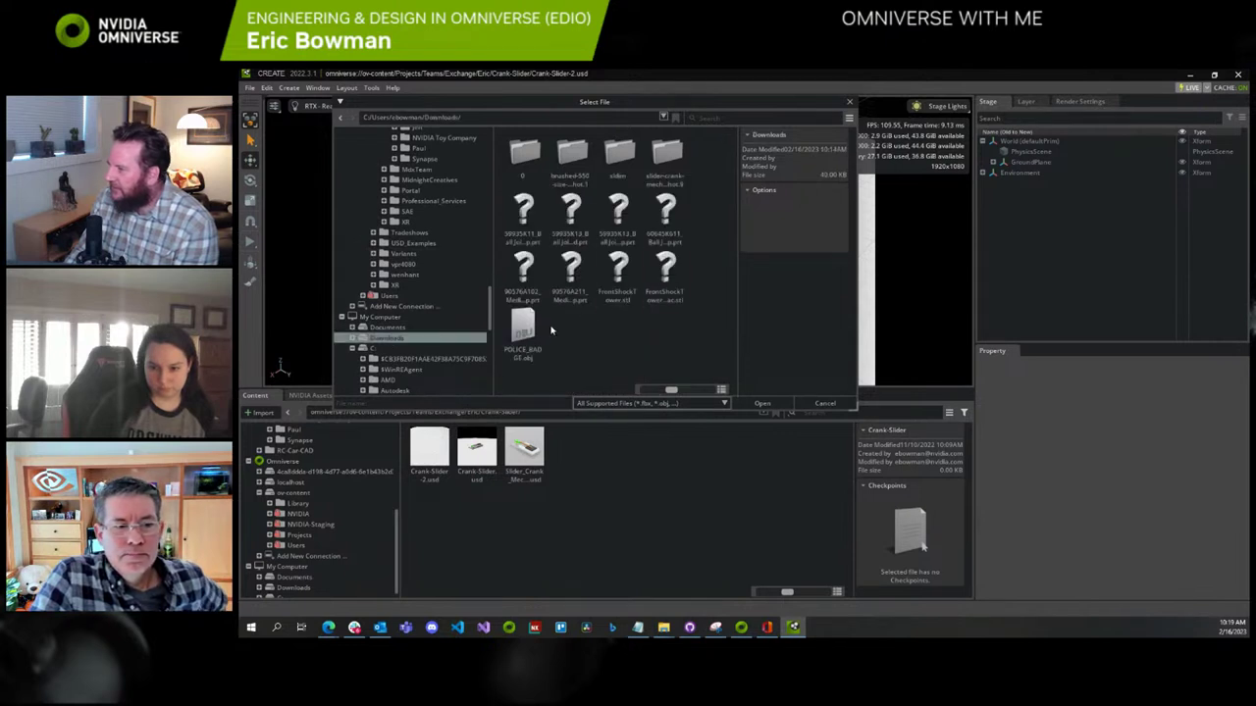
pyautogui.doubleClick(666, 154)
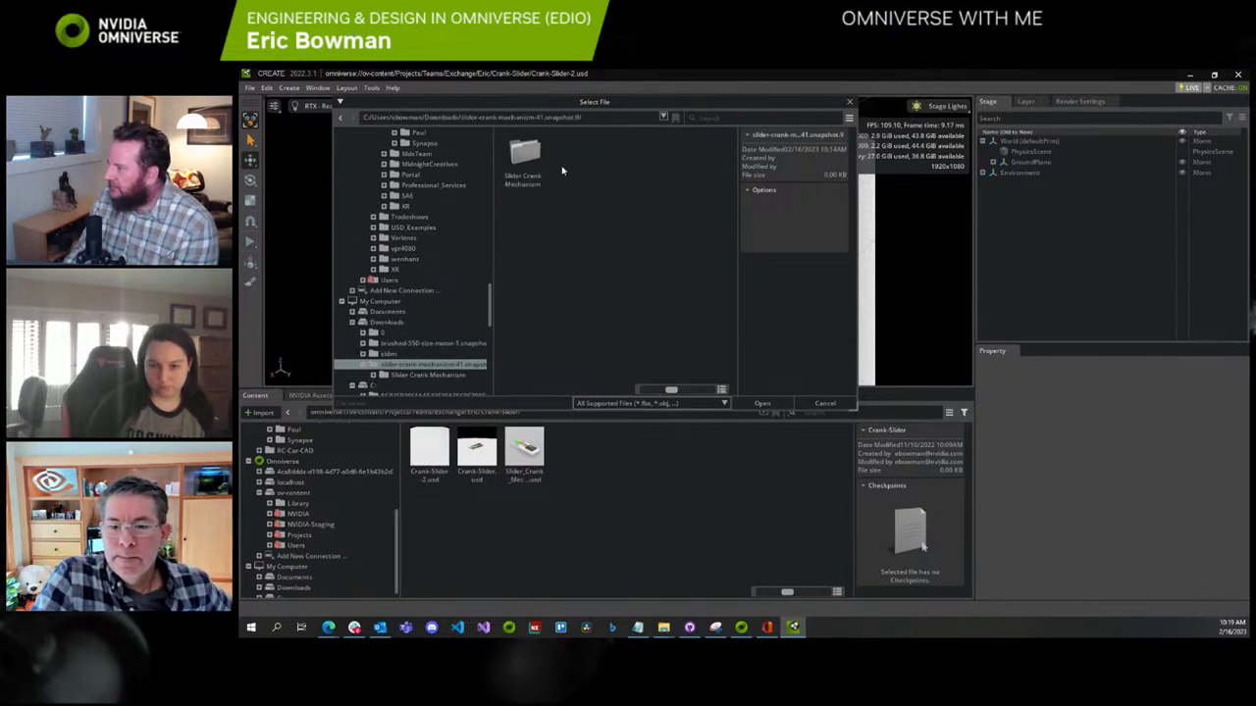
pyautogui.doubleClick(529, 162)
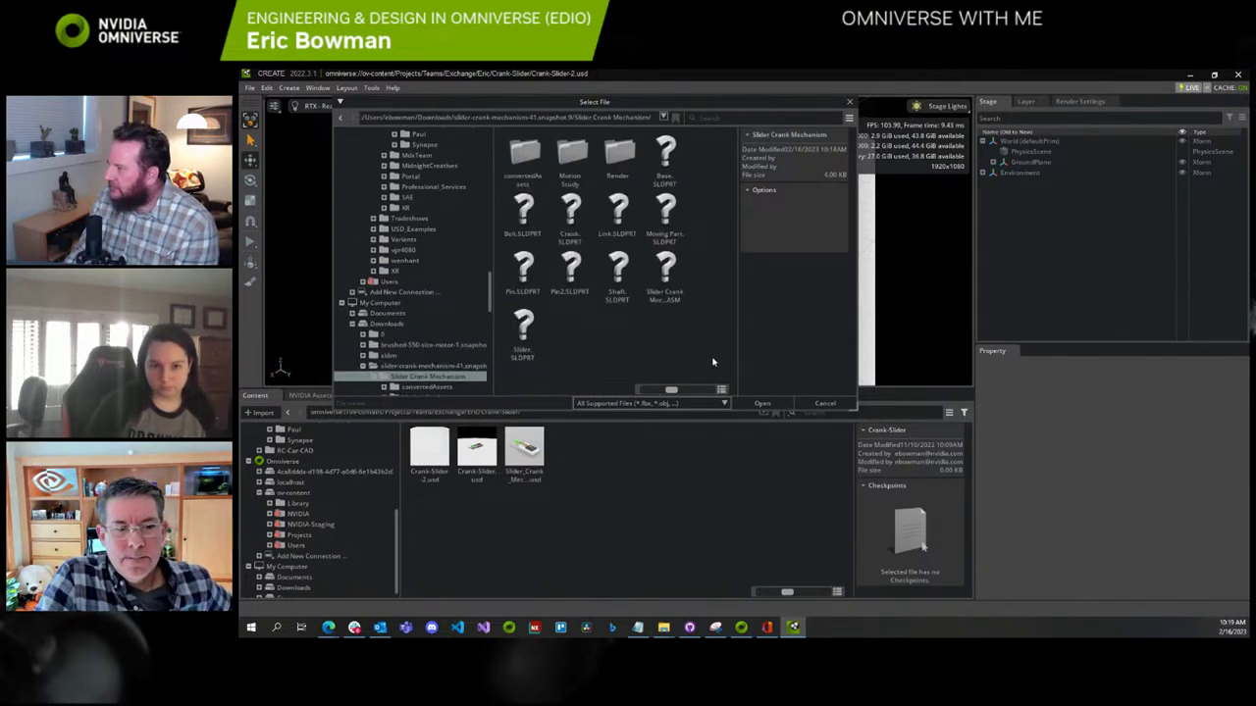
# Import the Slider Crank Mechanism.SLDASM assembly onto the ground plane of the Crank-Slider-2 stage
pyautogui.click(673, 294)
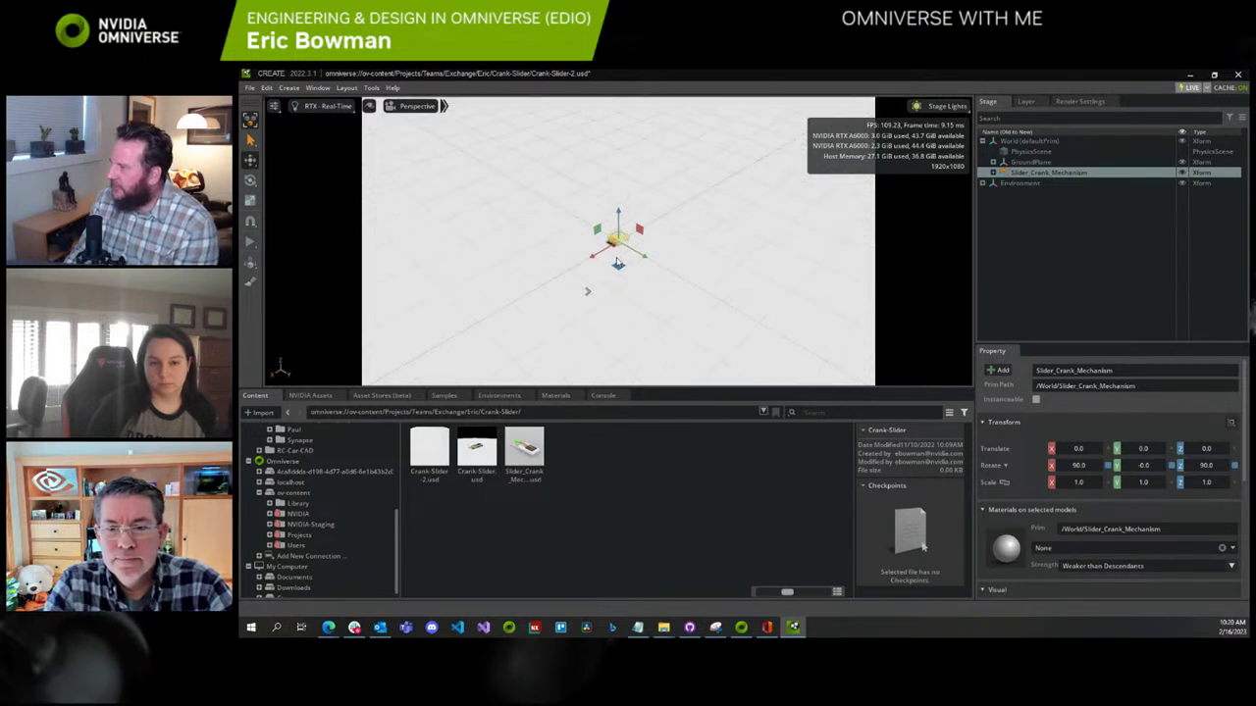
pyautogui.scroll(5, 587, 291)
pyautogui.scroll(-3, 587, 292)
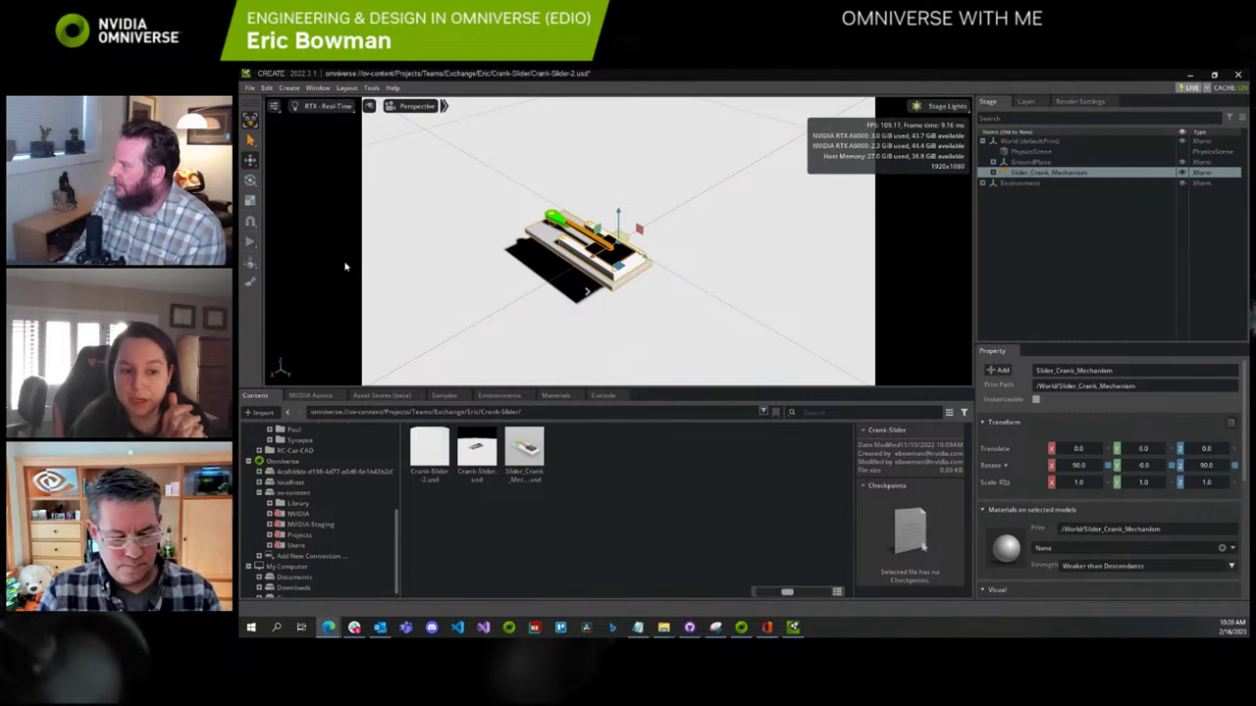
# Expand the Slider_Crank_Mechanism, Environment and Prototypes branches of the stage tree and examine the imported assembly's structure
pyautogui.click(992, 172)
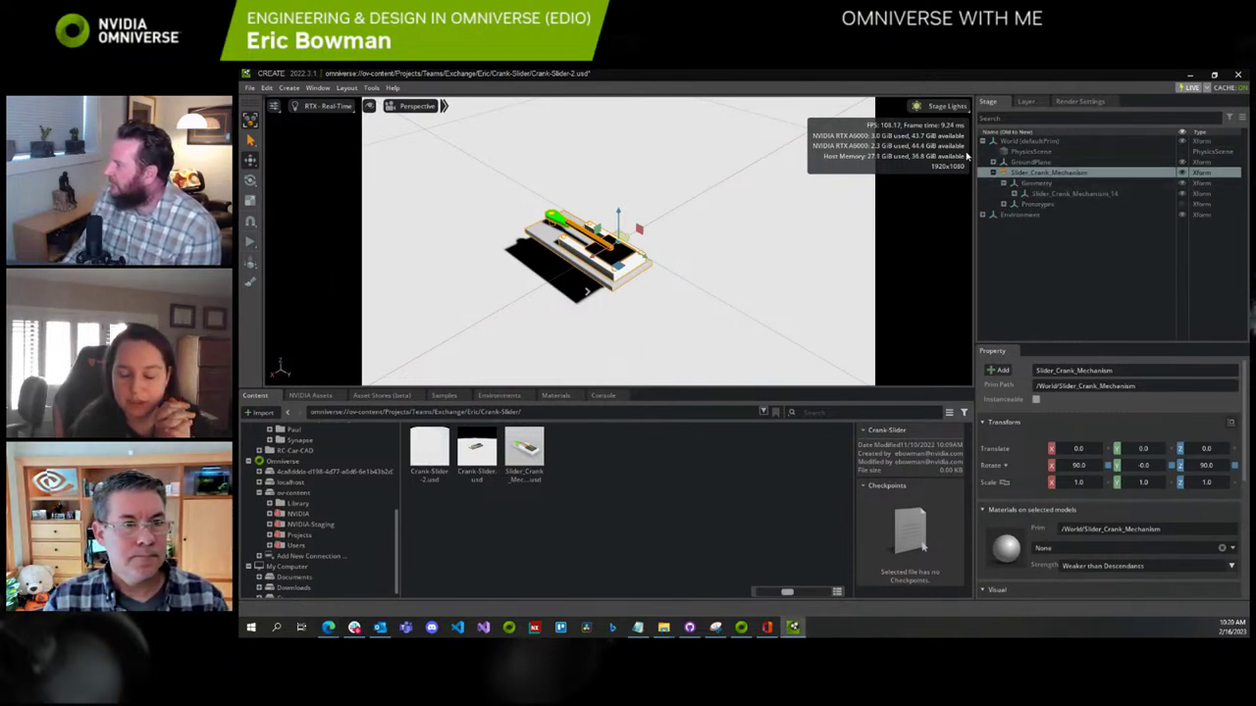
pyautogui.click(983, 215)
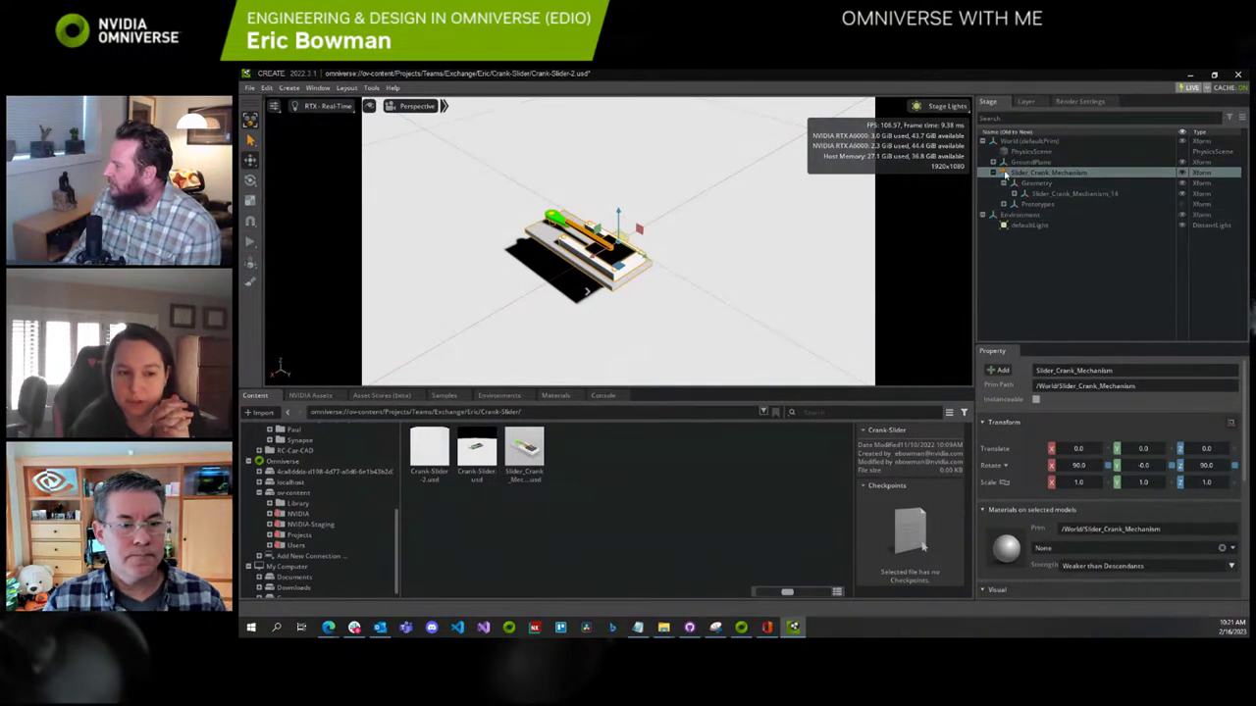
pyautogui.click(1016, 195)
pyautogui.click(1004, 204)
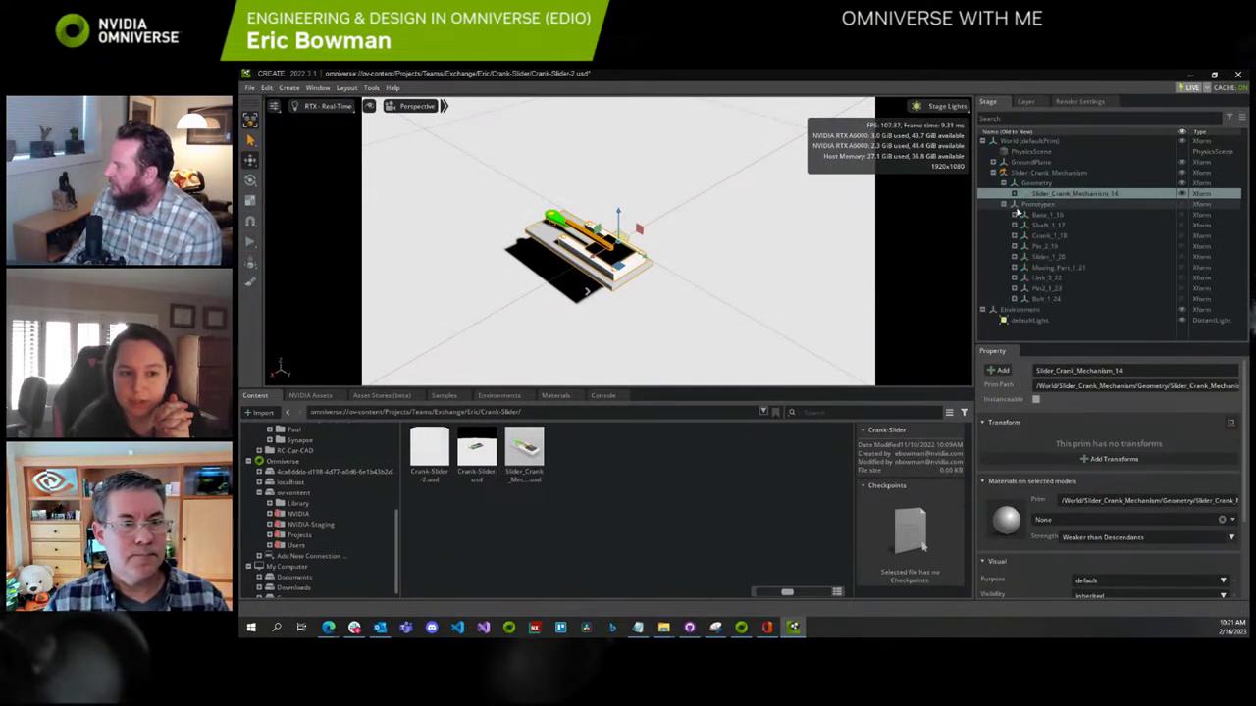
# Try to move the Slider_Crank_Mechanism_14 prim to another place in the Geometry branch of the stage tree
pyautogui.click(1015, 195)
pyautogui.click(1016, 194)
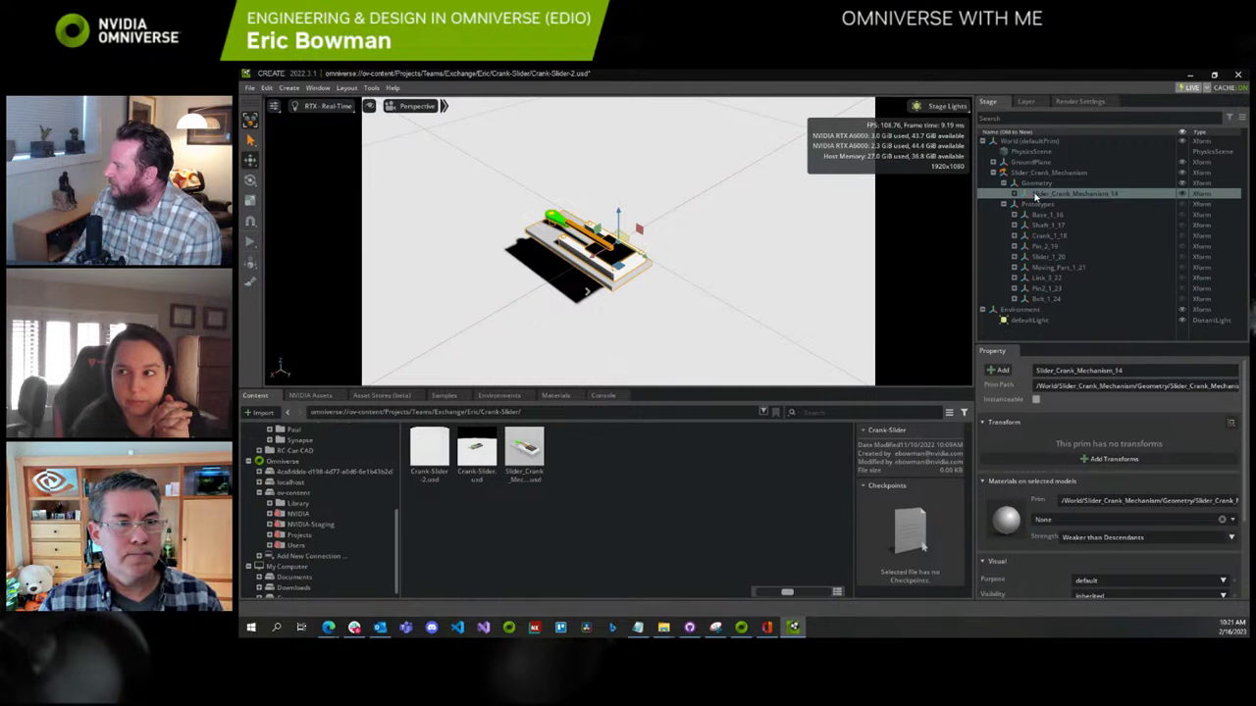
pyautogui.moveTo(1035, 196)
pyautogui.mouseDown()
pyautogui.moveTo(1025, 147)
pyautogui.moveTo(1026, 218)
pyautogui.moveTo(1027, 180)
pyautogui.mouseUp()
# Inspect the Slider_Crank_Mechanism prim's reference asset path and the details of Crank-Slider.usd and the mechanism's USD file
pyautogui.click(1026, 180)
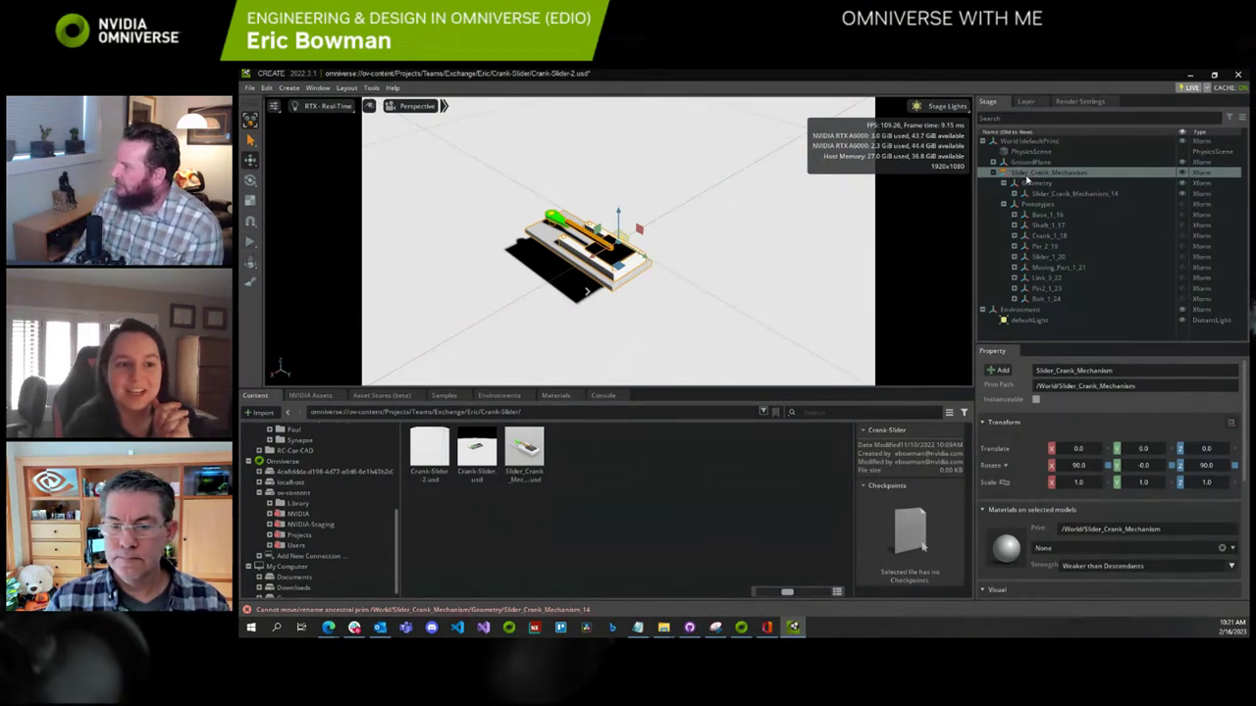
pyautogui.scroll(-5, 1068, 550)
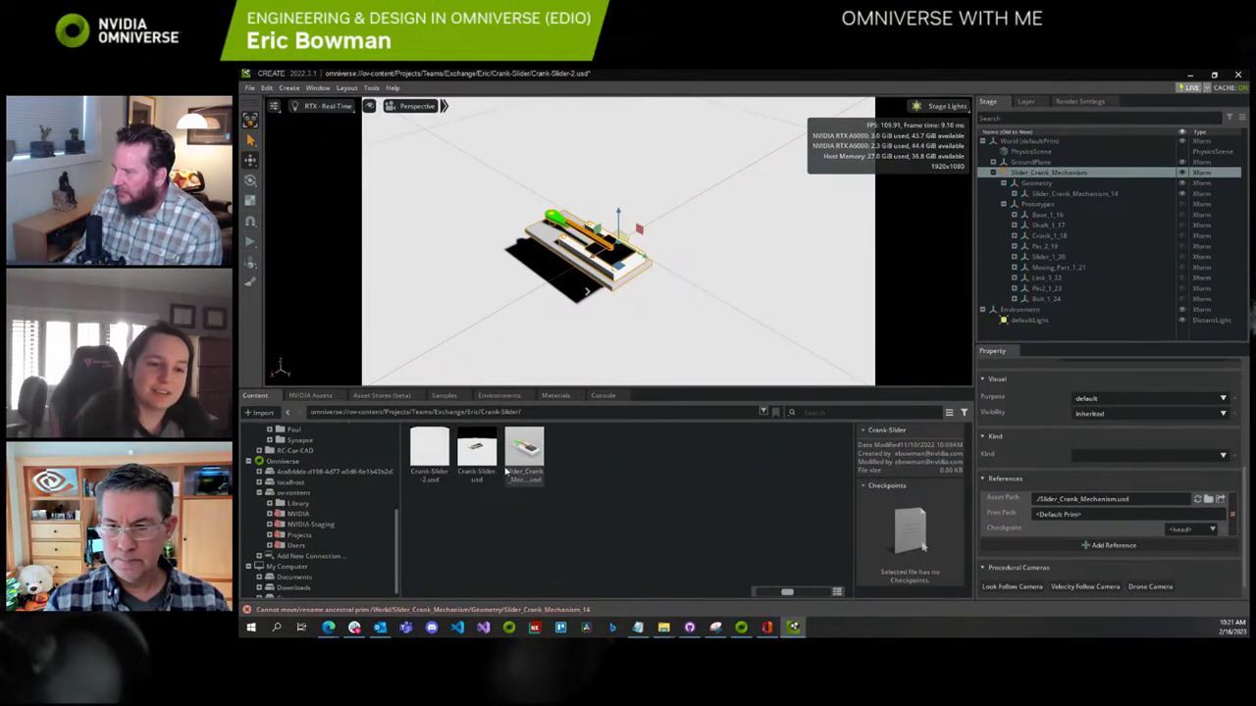
pyautogui.click(469, 454)
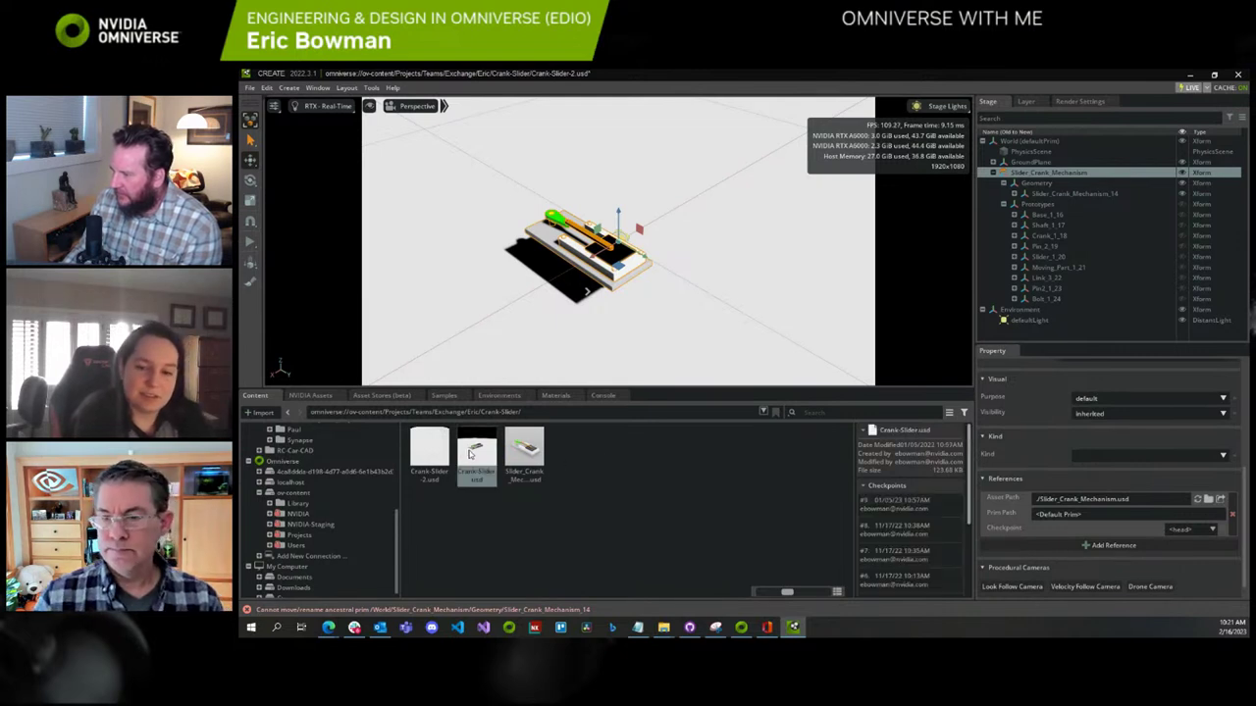
pyautogui.click(534, 461)
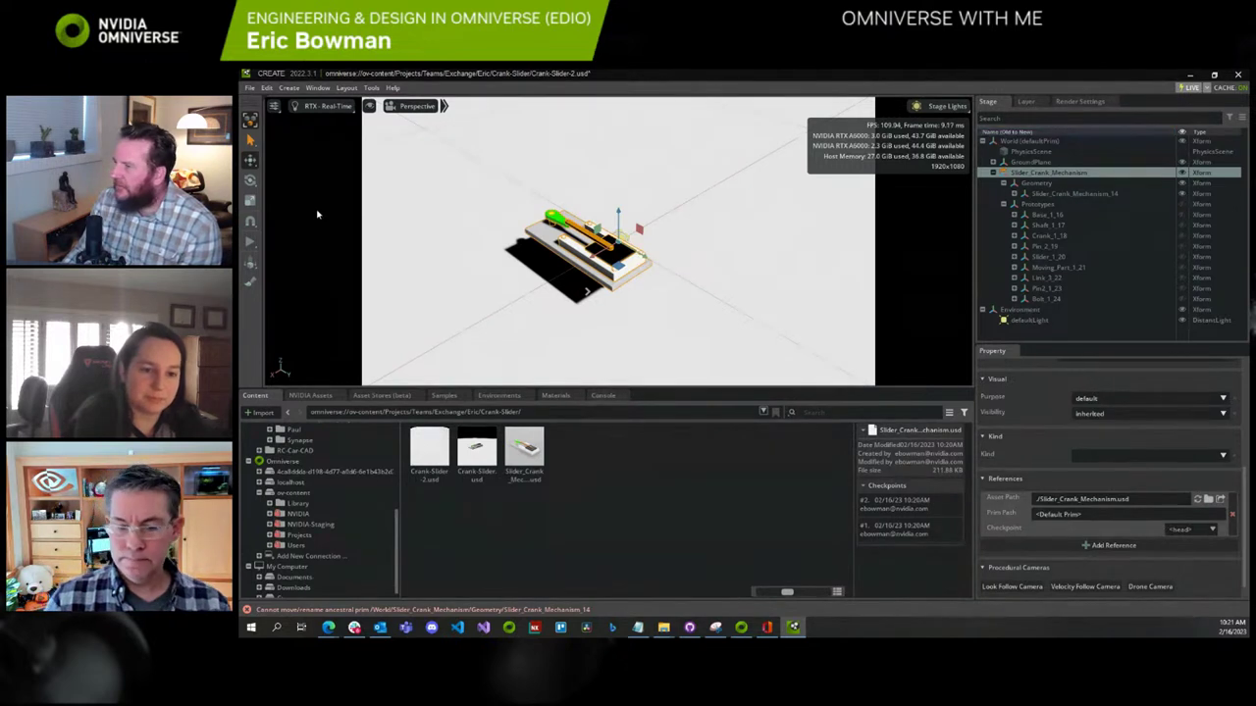
# Delete the referenced Slider_Crank_Mechanism prim and place the Slider_Crank_Mechanism USD file from the project folder on the ground plane as a payload
pyautogui.click(1054, 174)
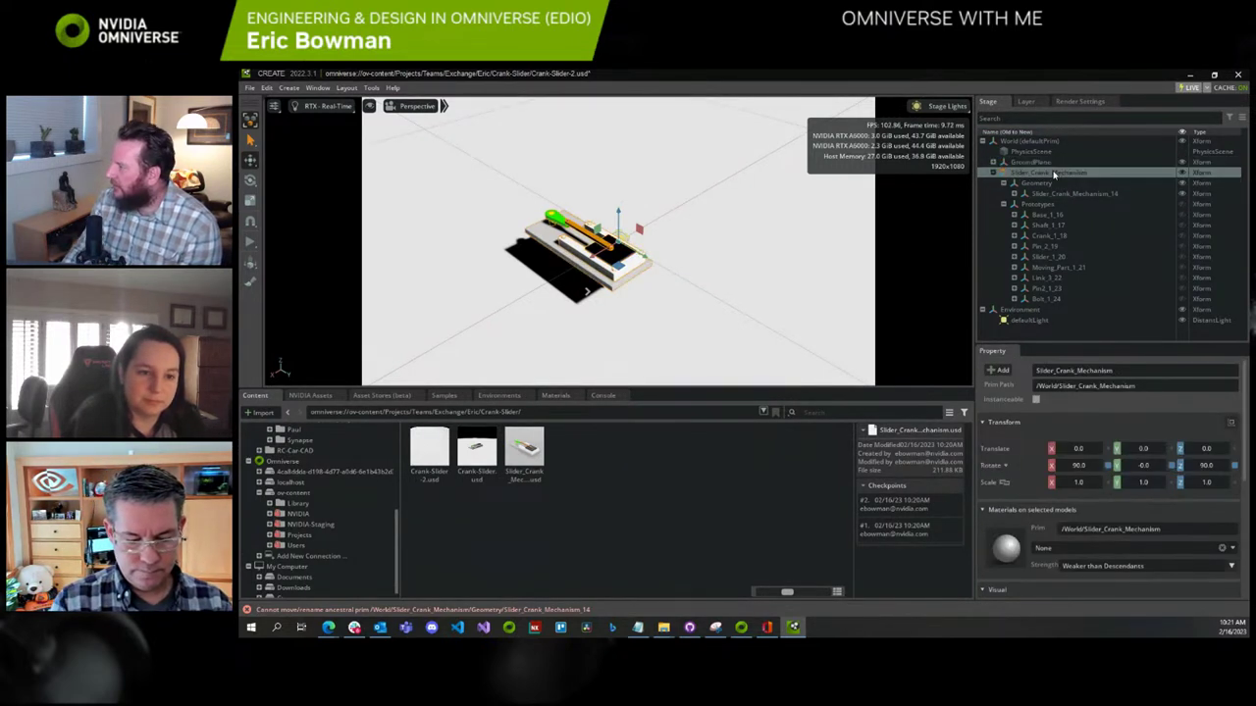
pyautogui.press('Delete')
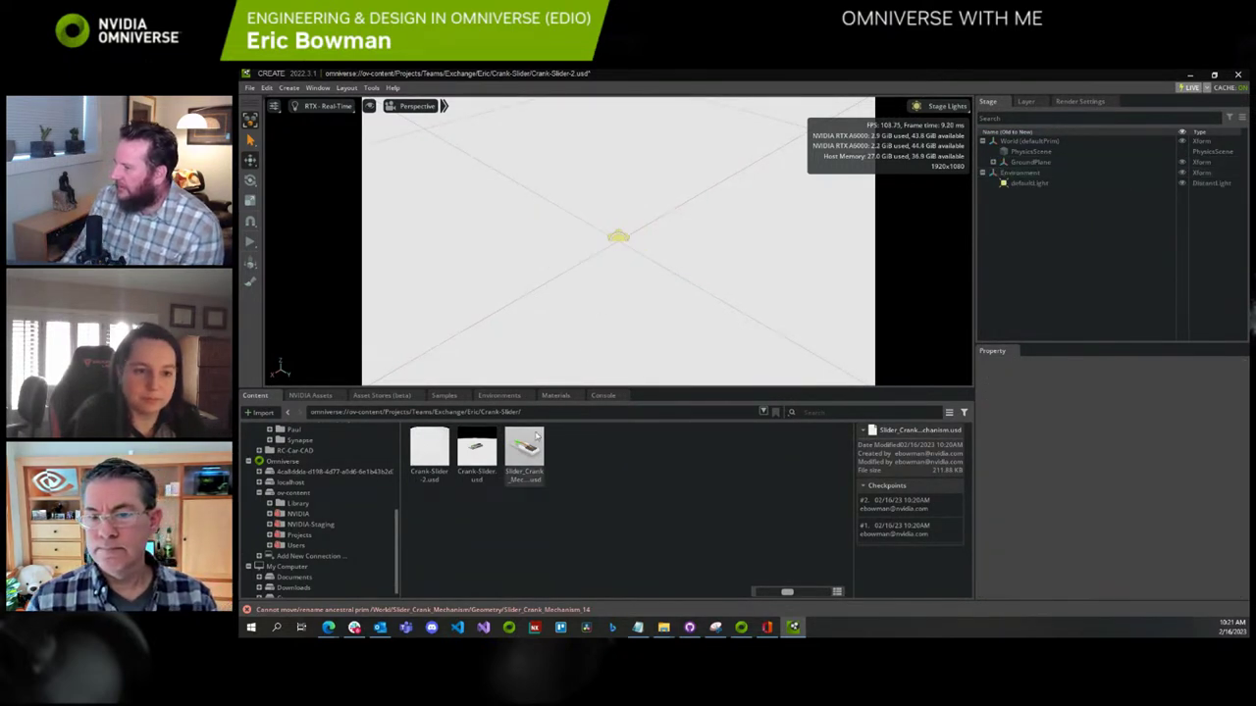
pyautogui.moveTo(537, 436); pyautogui.dragTo(623, 278)
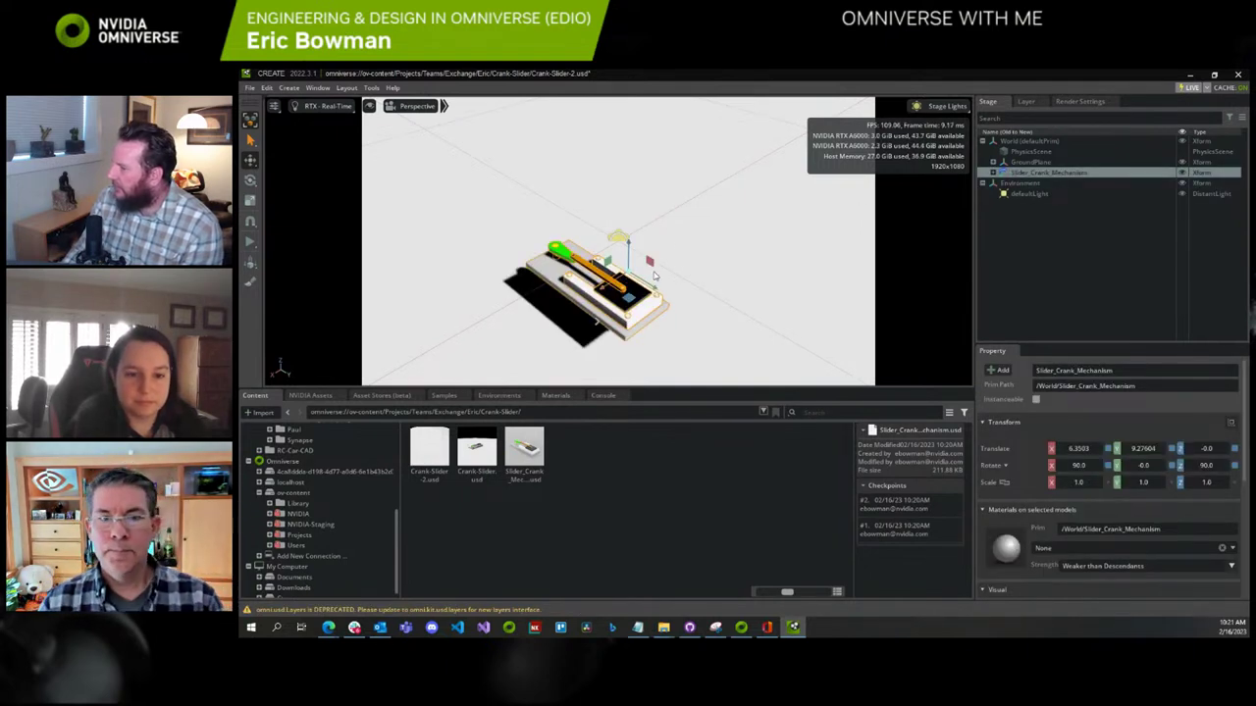
# Unload the Slider_Crank_Mechanism prim's payload and load it again
pyautogui.click(993, 173)
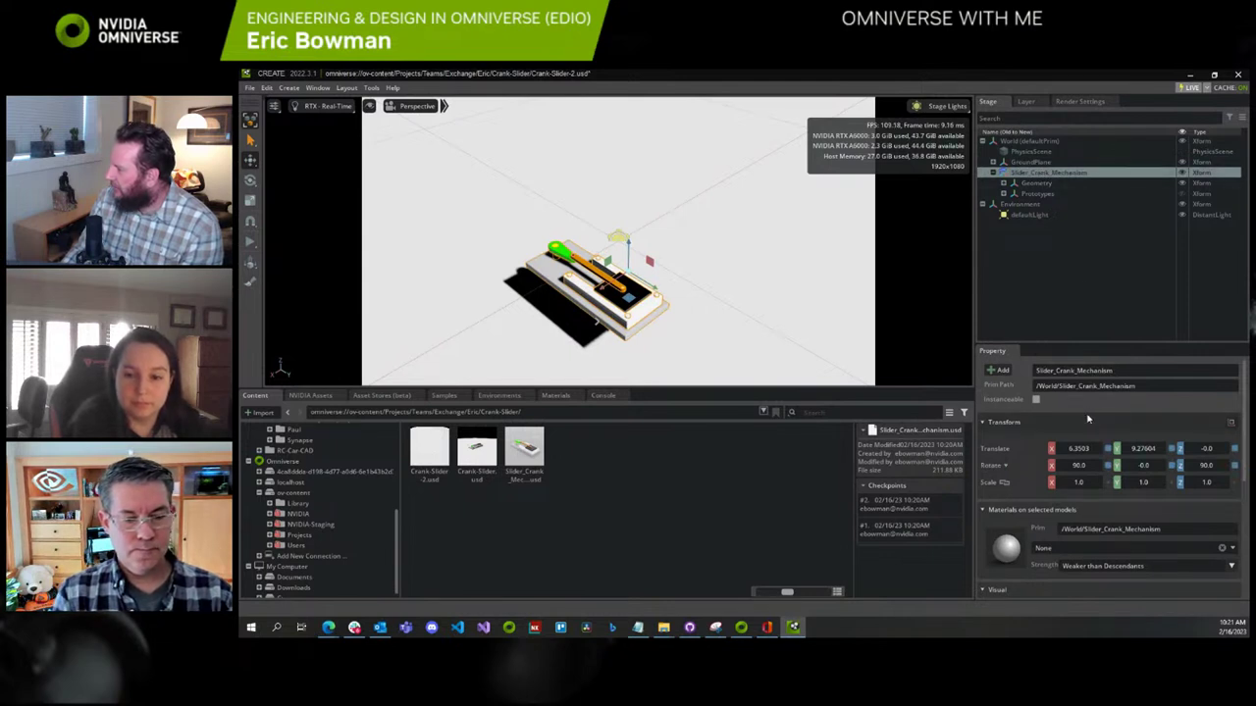
pyautogui.scroll(-6, 1140, 484)
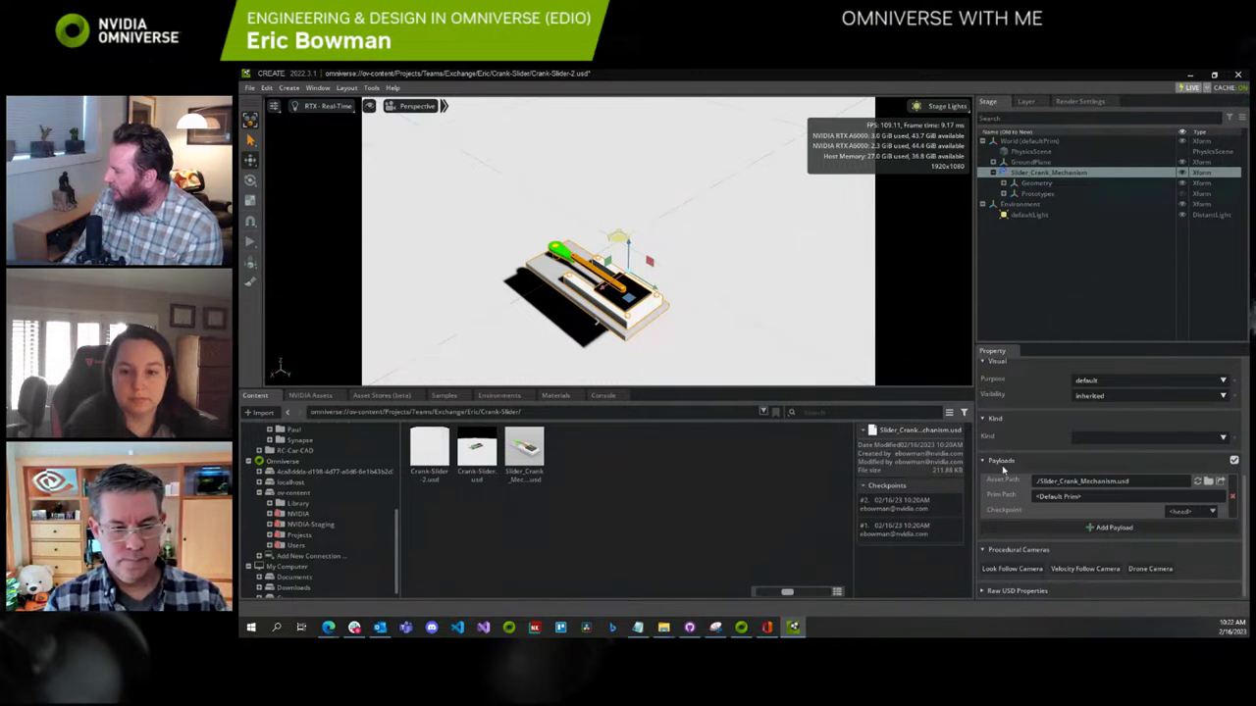
pyautogui.click(1234, 462)
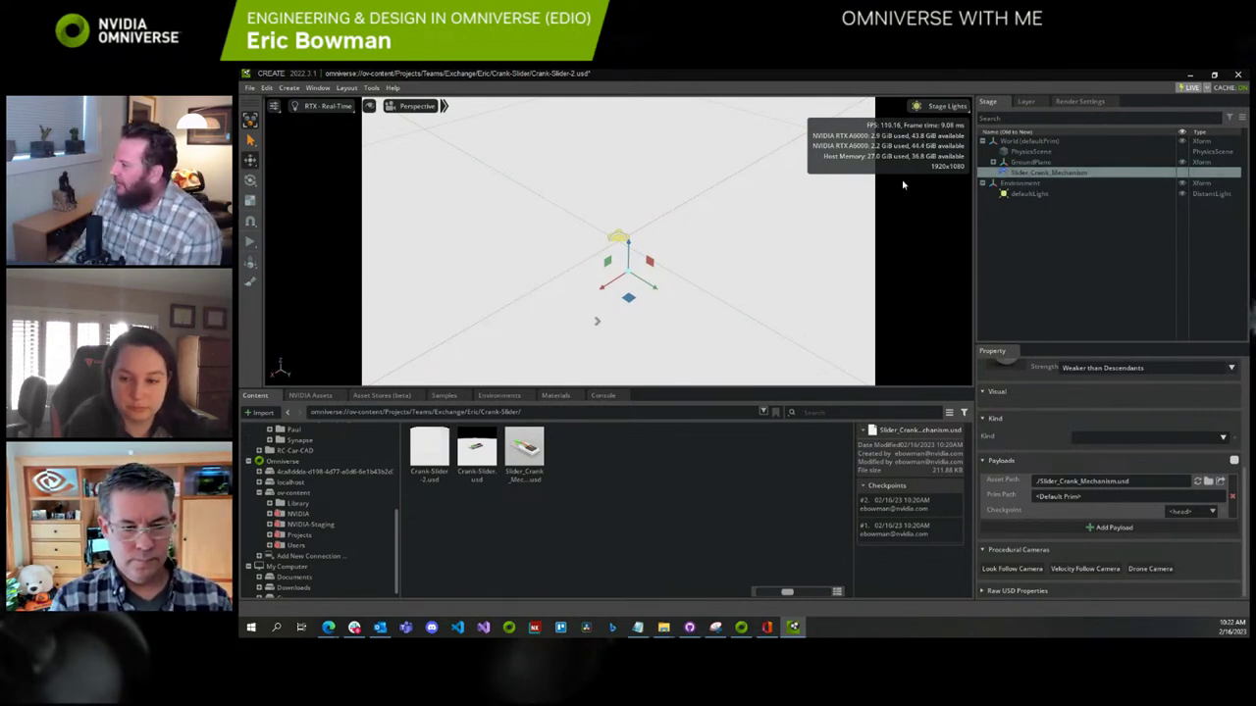
pyautogui.click(1236, 462)
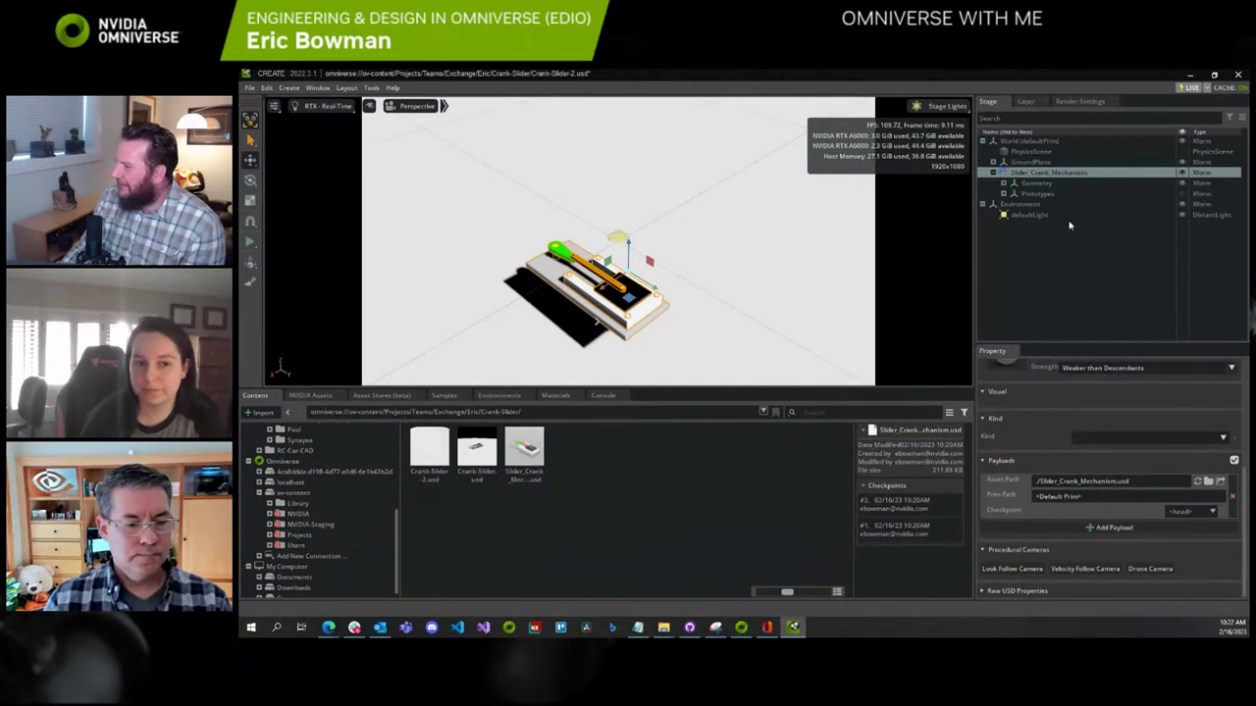
# Examine the contents of the Geometry and Prototypes branches under the payload-based Slider_Crank_Mechanism prim
pyautogui.click(1004, 183)
pyautogui.click(1004, 204)
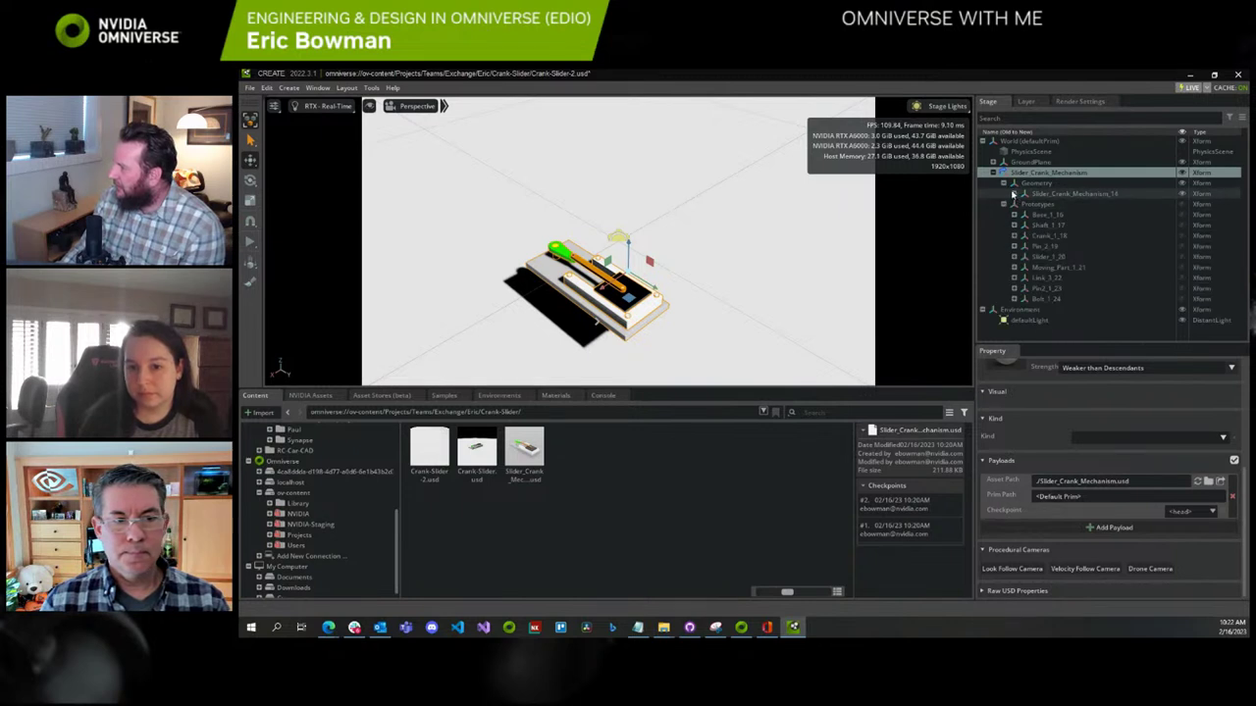
pyautogui.click(1004, 204)
pyautogui.click(1004, 184)
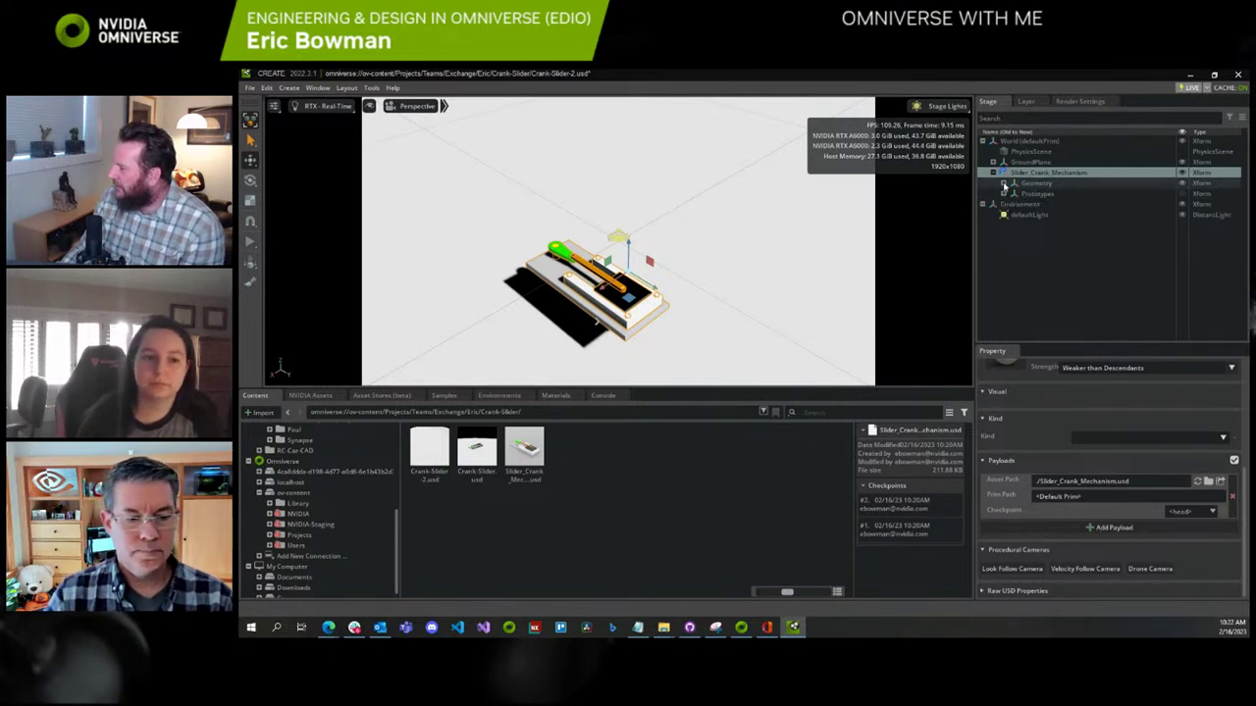
pyautogui.click(1004, 183)
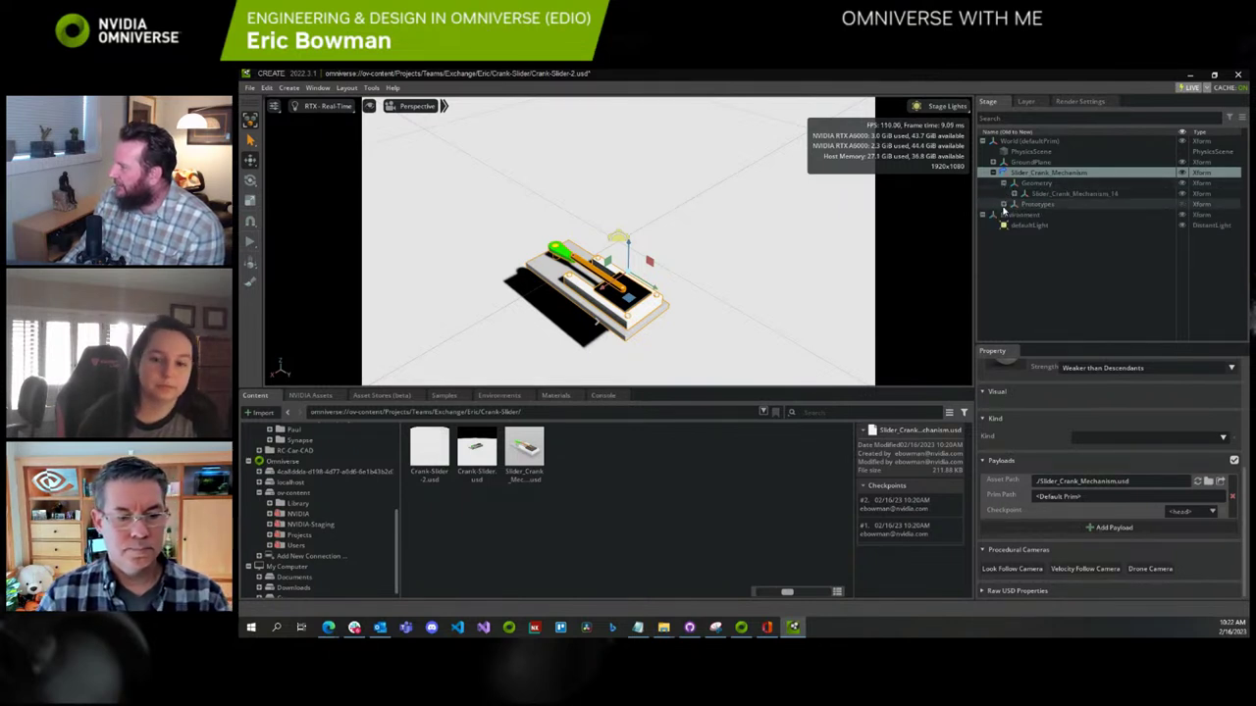
# Examine the part prims under Default_15, including Crank_1_18 and Moving_Part_1_21, and collapse the Geometry branch again
pyautogui.click(784, 318)
pyautogui.click(1044, 194)
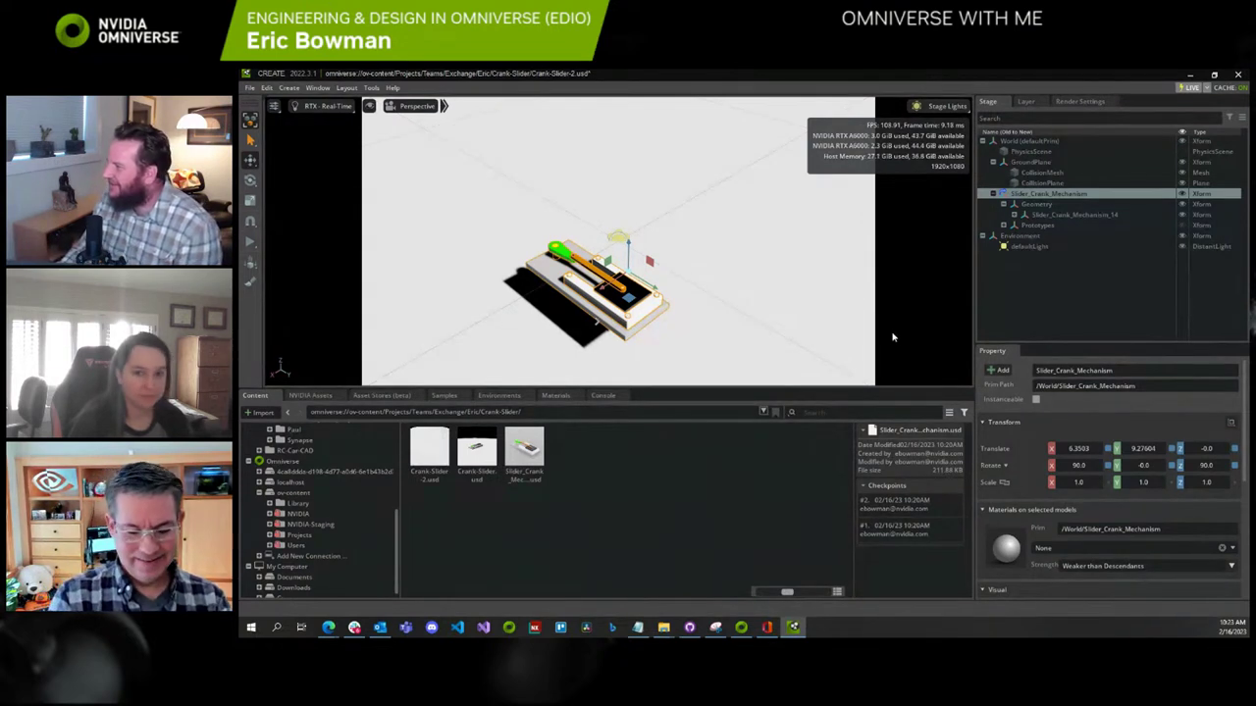
pyautogui.click(1016, 215)
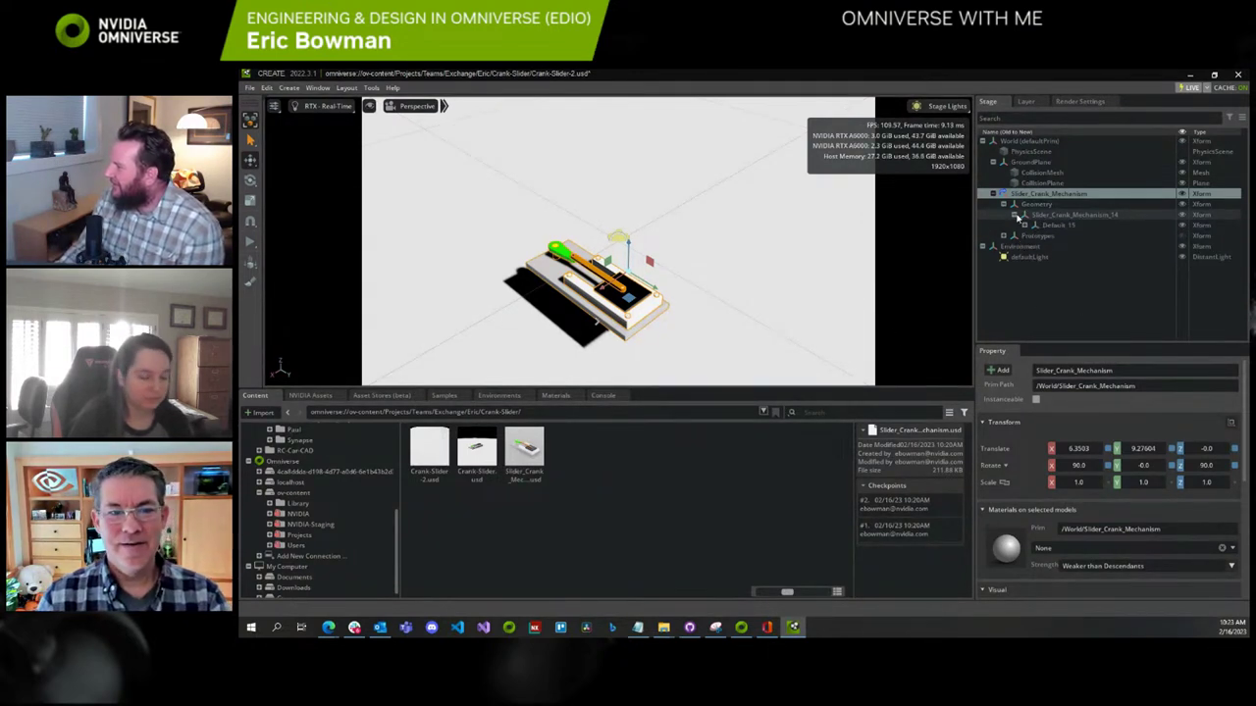
pyautogui.click(1024, 226)
pyautogui.scroll(-2, 1033, 228)
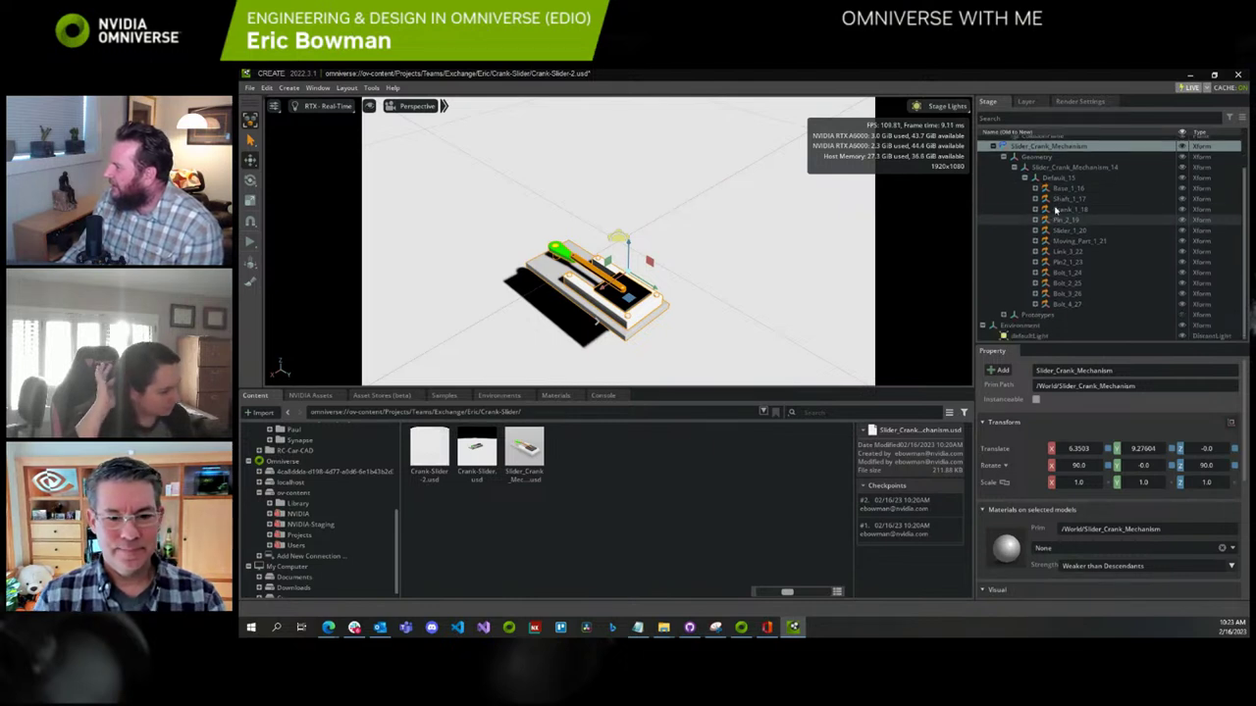
pyautogui.click(1068, 199)
pyautogui.click(1076, 240)
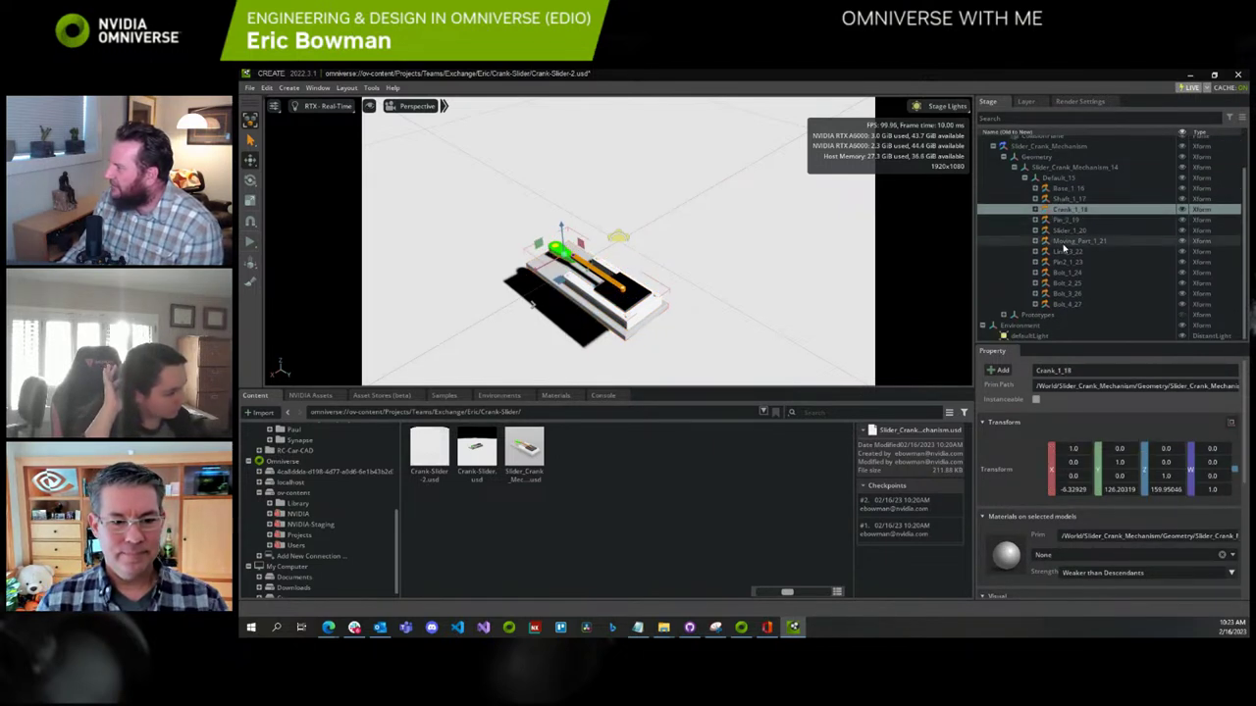
pyautogui.click(1025, 178)
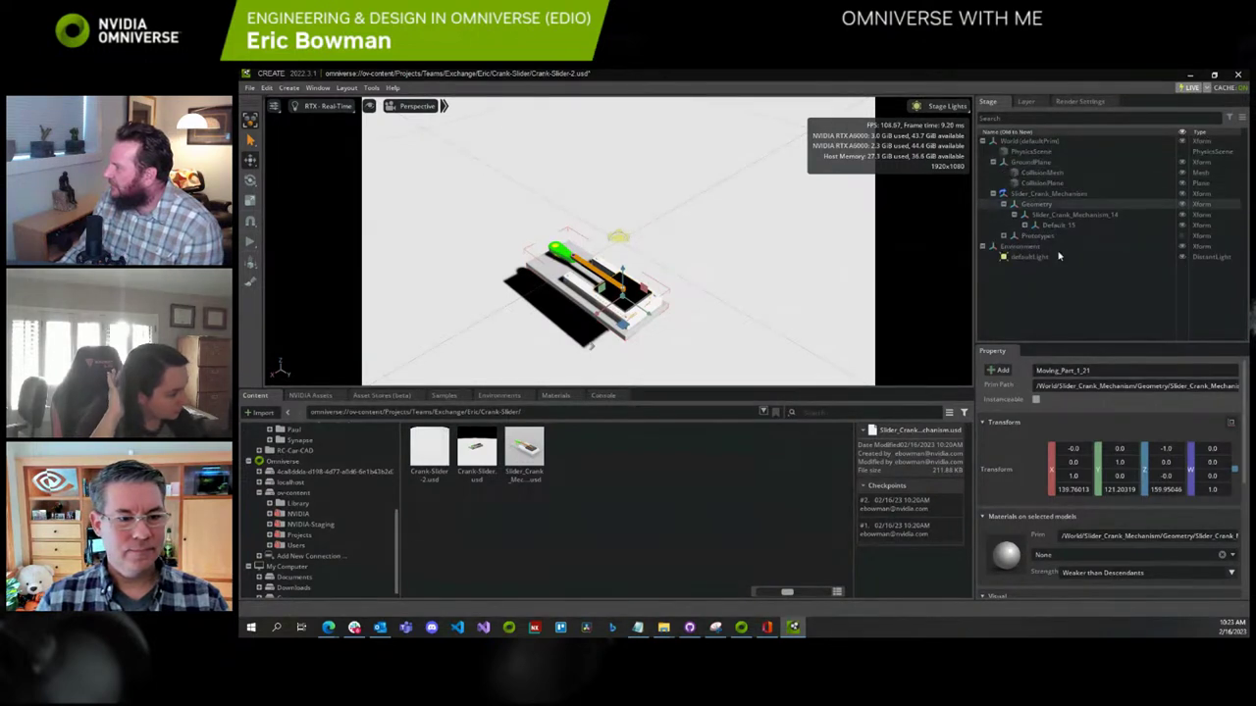
pyautogui.click(1015, 215)
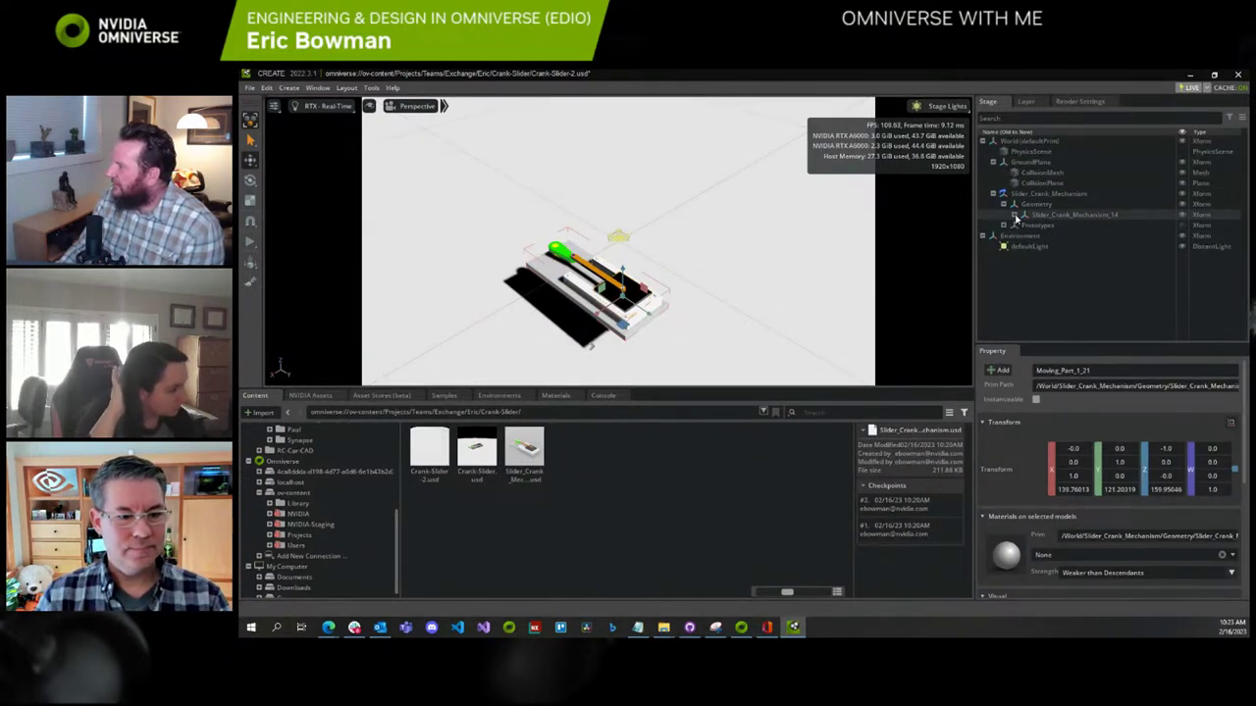
pyautogui.click(1004, 204)
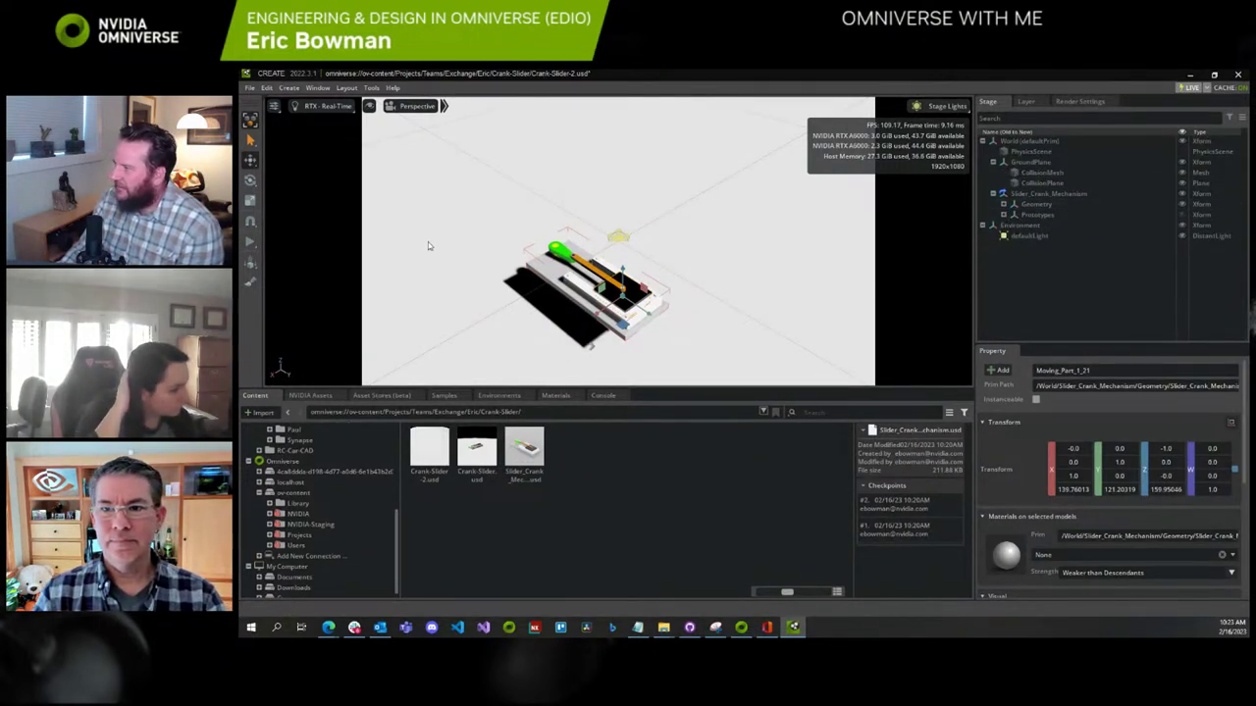
# Expand the Geometry branch through Slider_Crank_Mechanism_14 and Default_15 down to the individual parts
pyautogui.click(1004, 204)
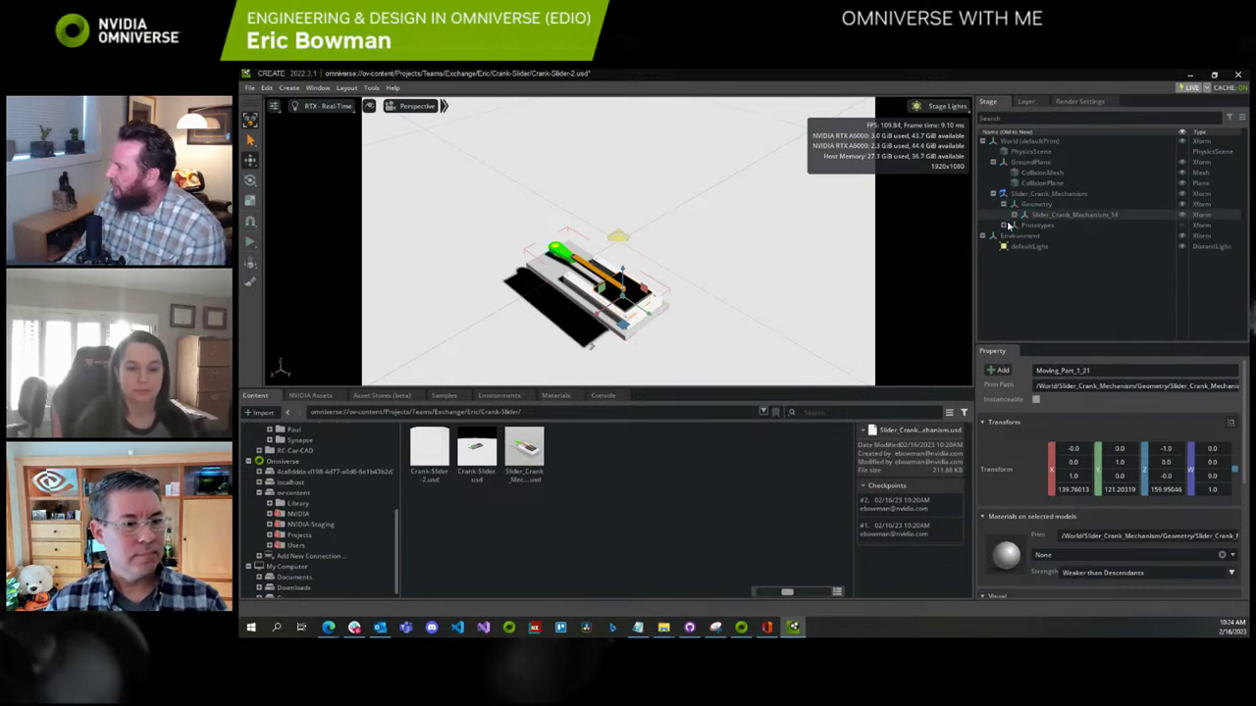
pyautogui.click(1004, 224)
pyautogui.click(1003, 226)
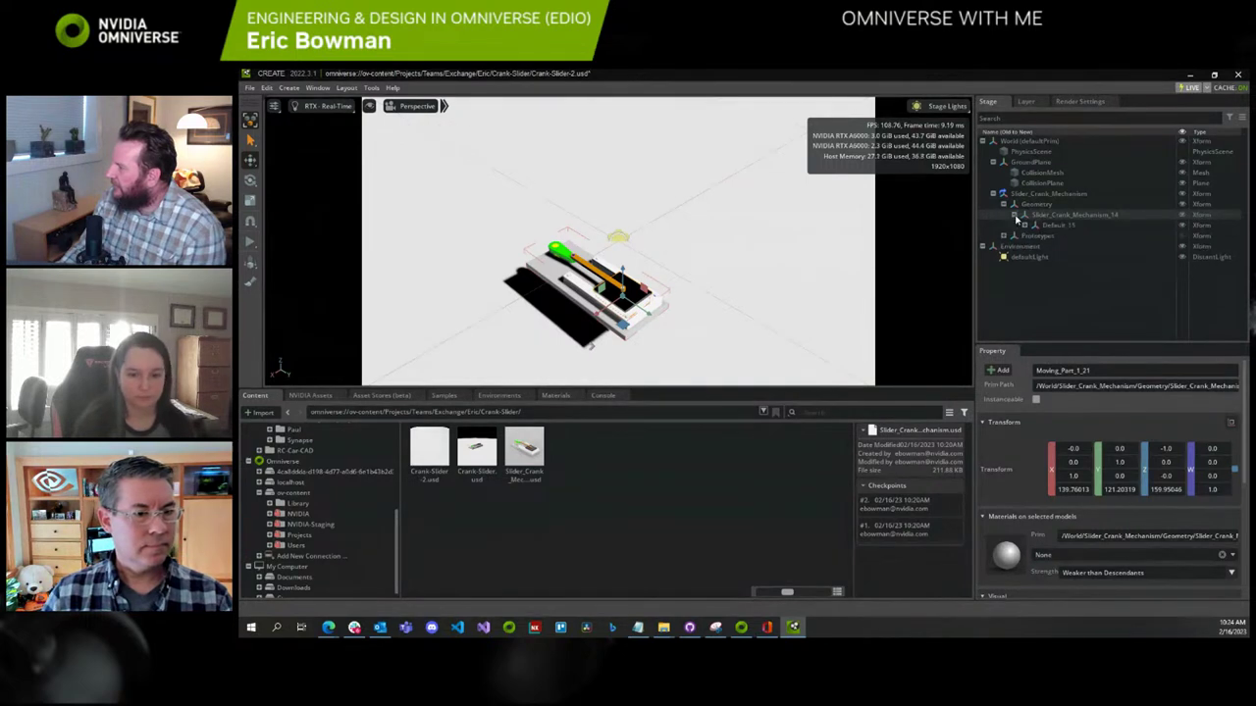
pyautogui.click(1016, 214)
pyautogui.click(1024, 225)
pyautogui.scroll(-1, 1095, 232)
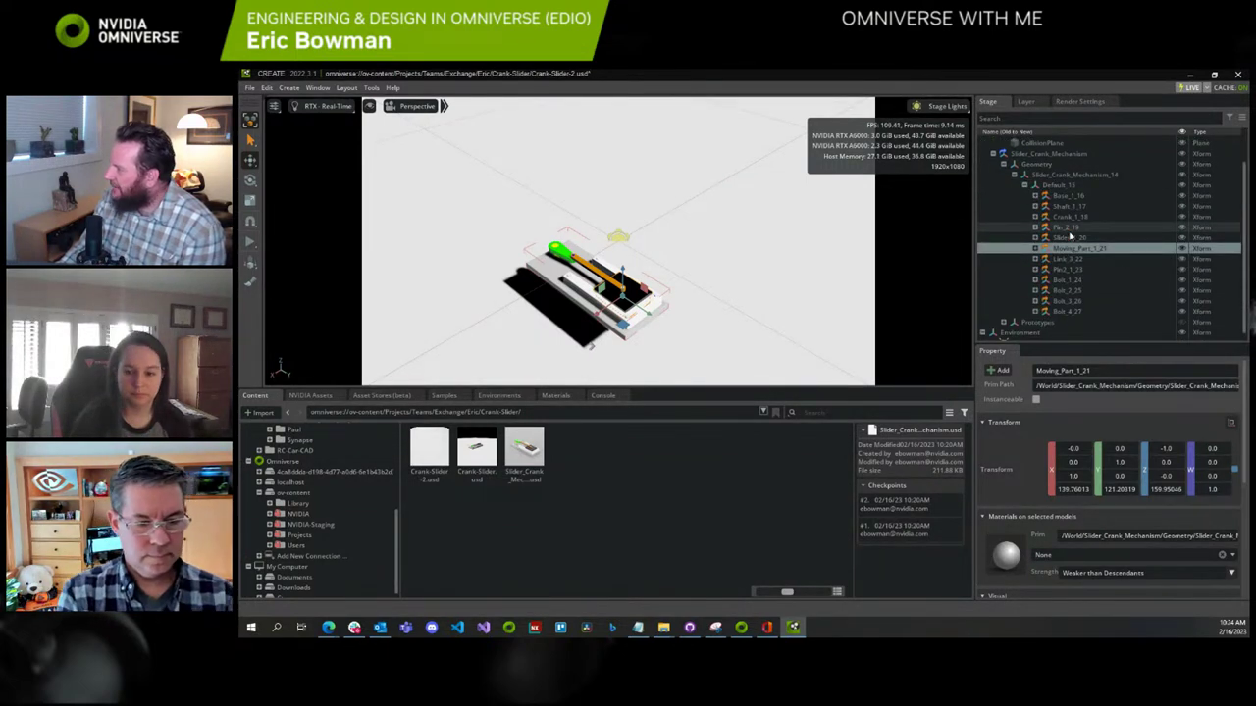
# Select the green crank and the yellow shaft in the viewport to locate their meshes in the stage tree
pyautogui.click(565, 257)
pyautogui.scroll(3, 555, 265)
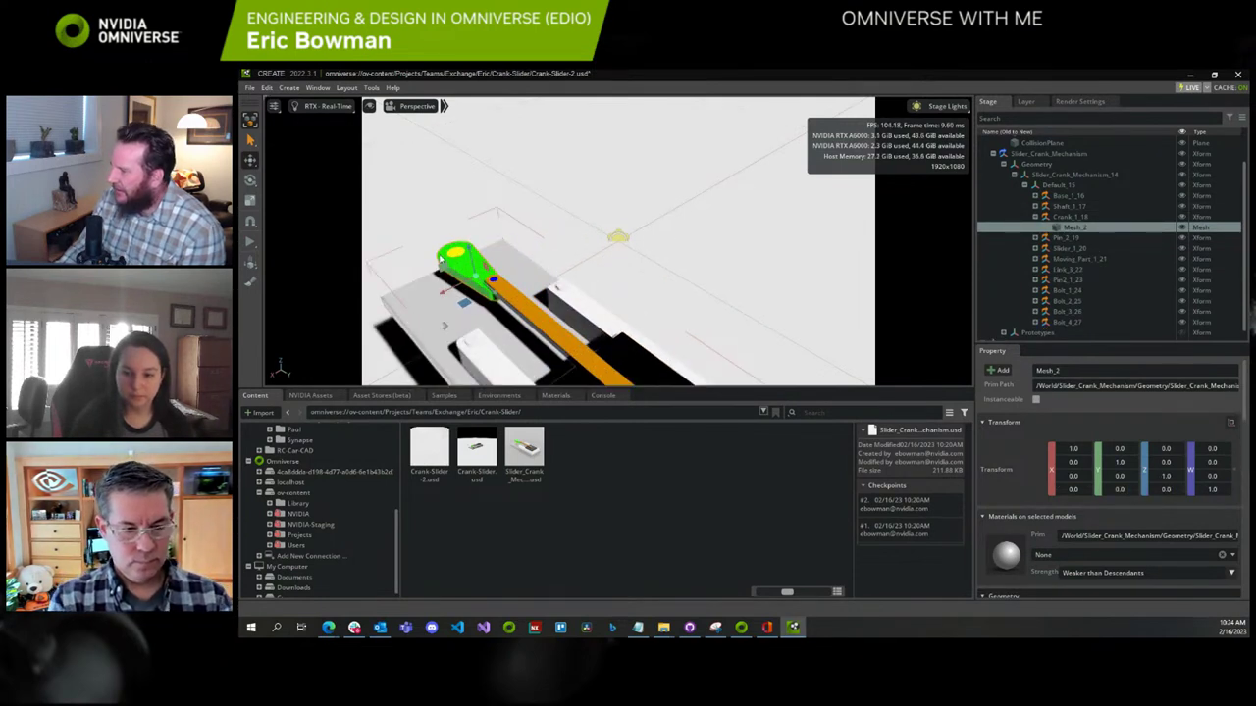
pyautogui.click(460, 258)
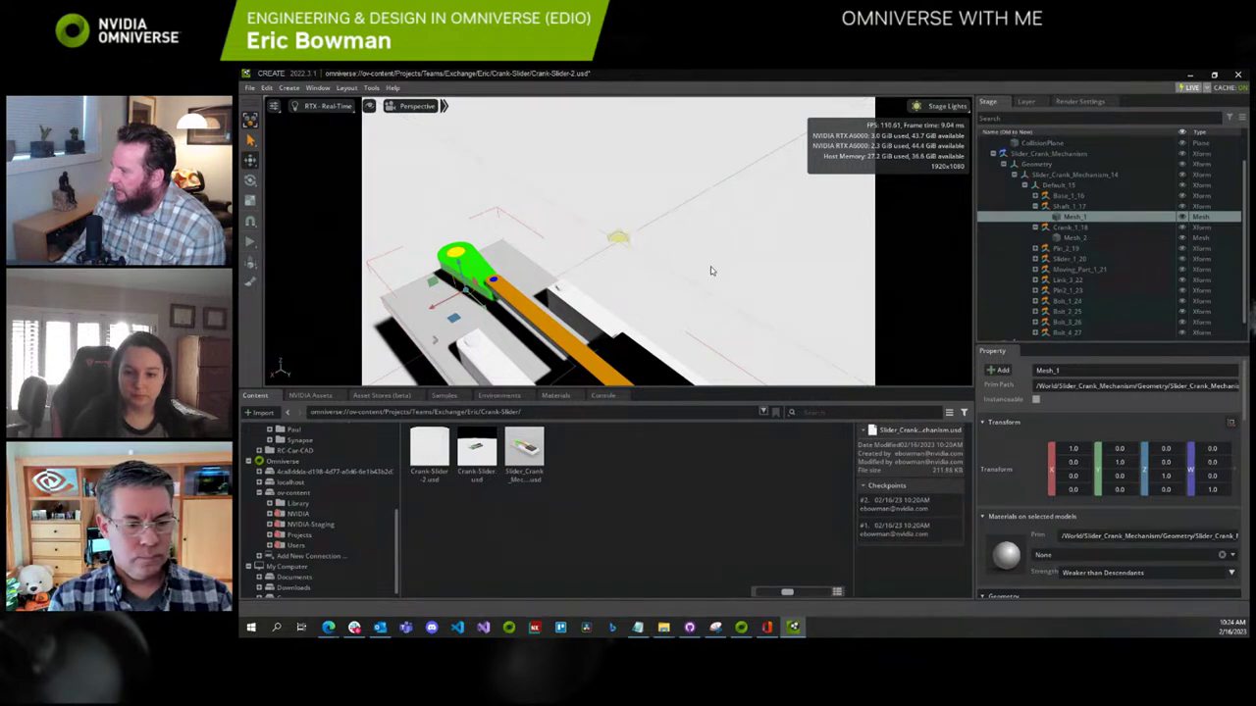
pyautogui.scroll(-3, 715, 265)
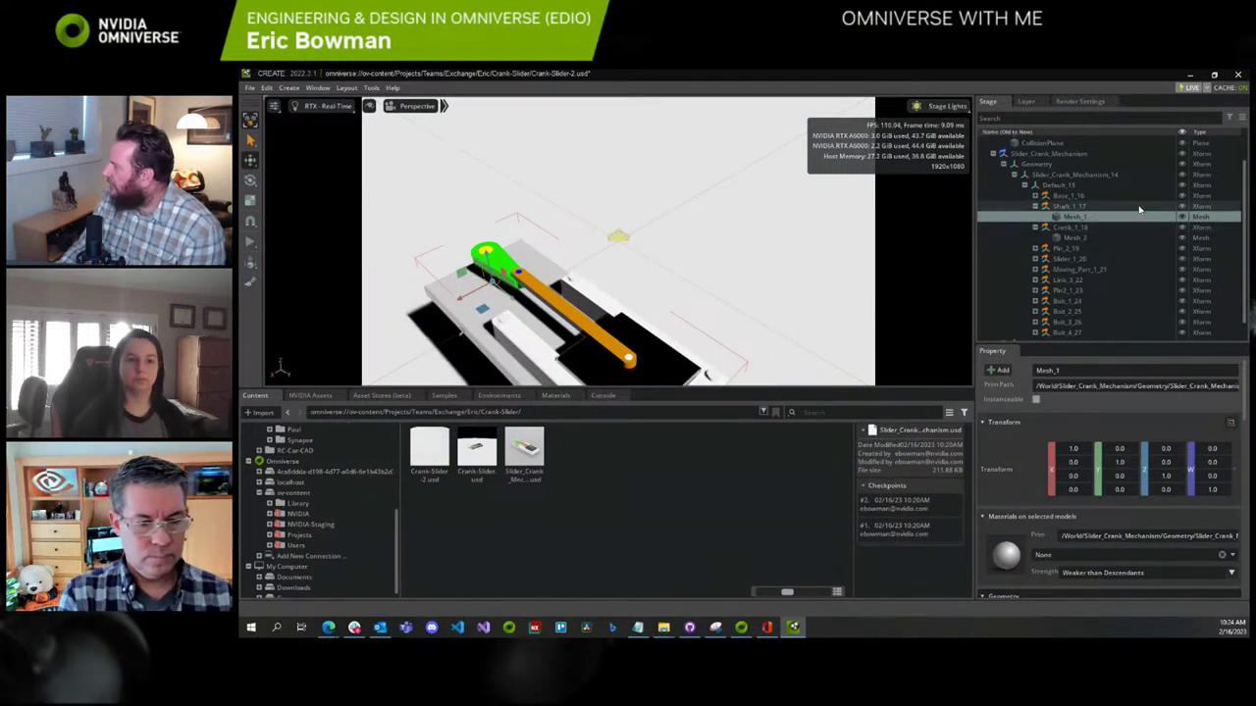
# Collapse the Shaft_1_17 and Crank_1_18 branches and select the Shaft_1_17 prim
pyautogui.click(1035, 206)
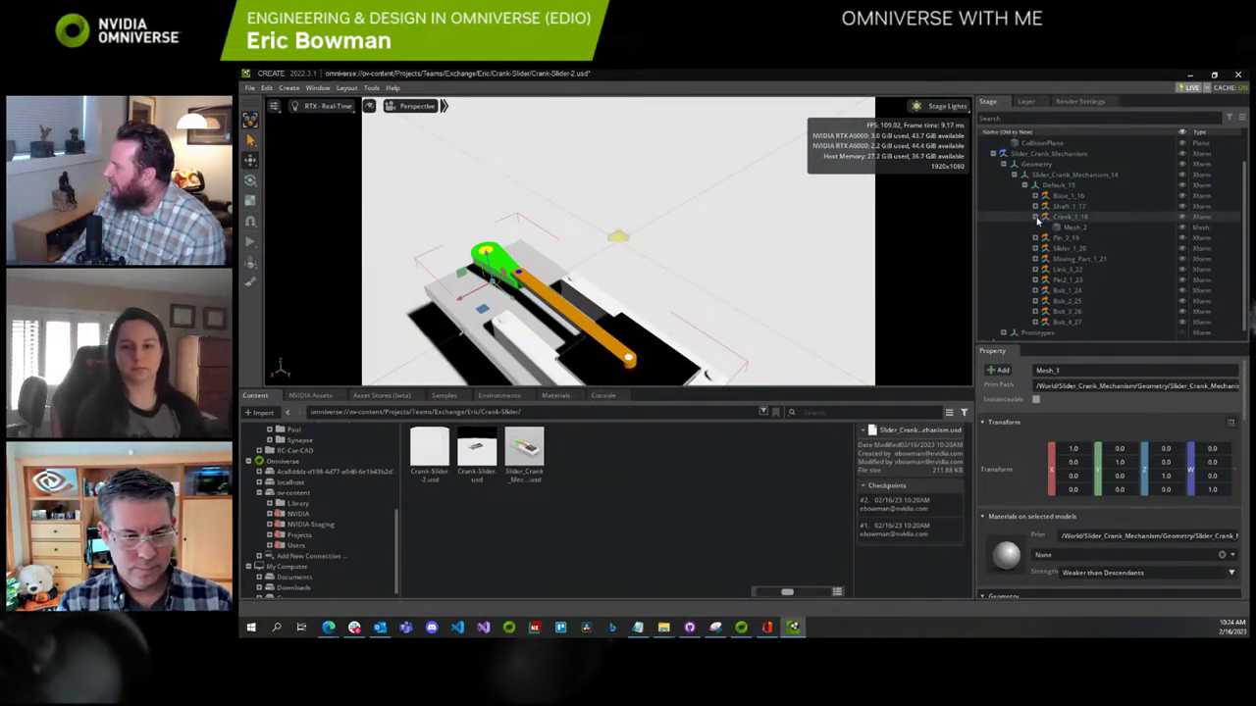
pyautogui.click(1035, 216)
pyautogui.click(1111, 196)
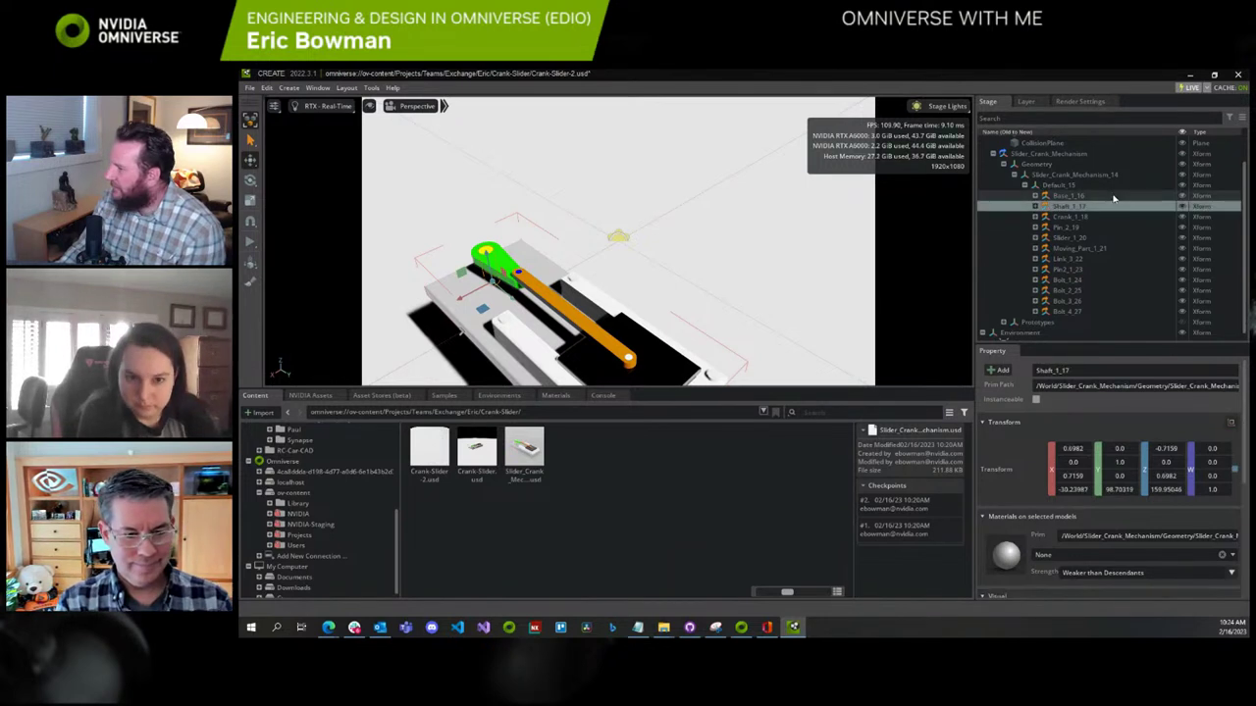
pyautogui.click(1079, 206)
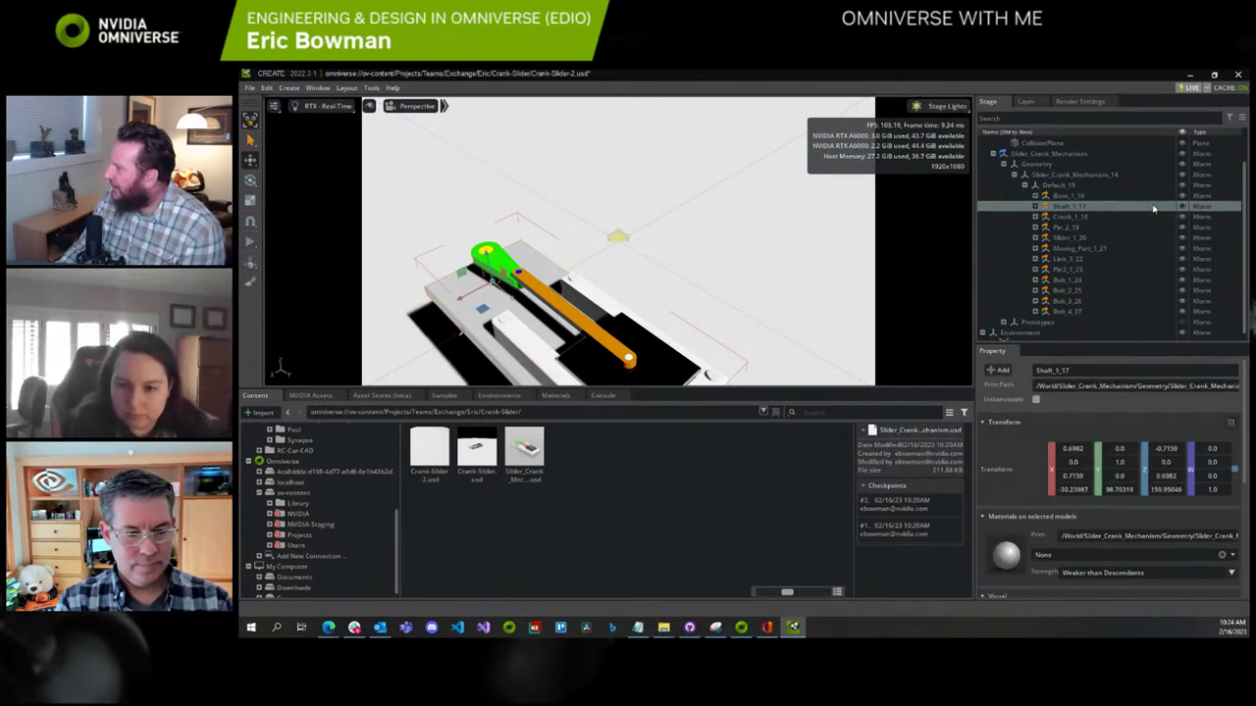
# Hide every part from Crank_1_18 through Bolt_4_27, leaving only Base_1_16 and Shaft_1_17 shown
pyautogui.click(1182, 216)
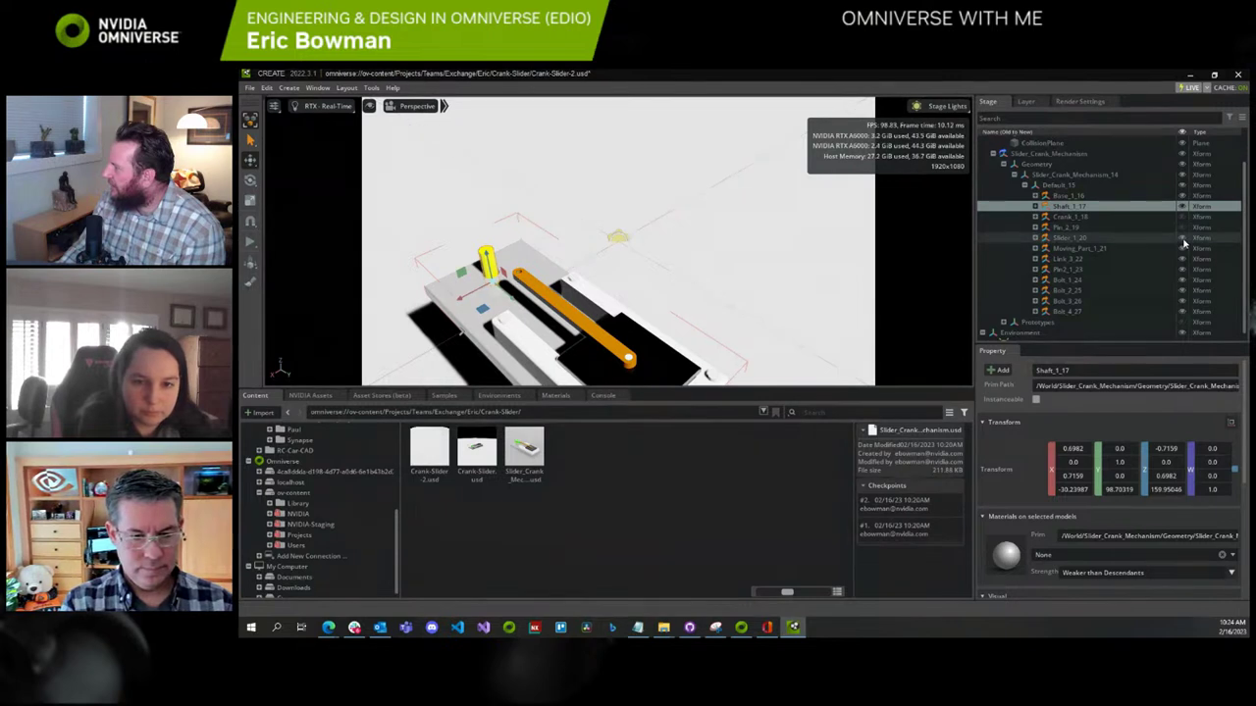
pyautogui.click(1183, 237)
pyautogui.click(1182, 248)
pyautogui.click(1182, 259)
pyautogui.click(1182, 269)
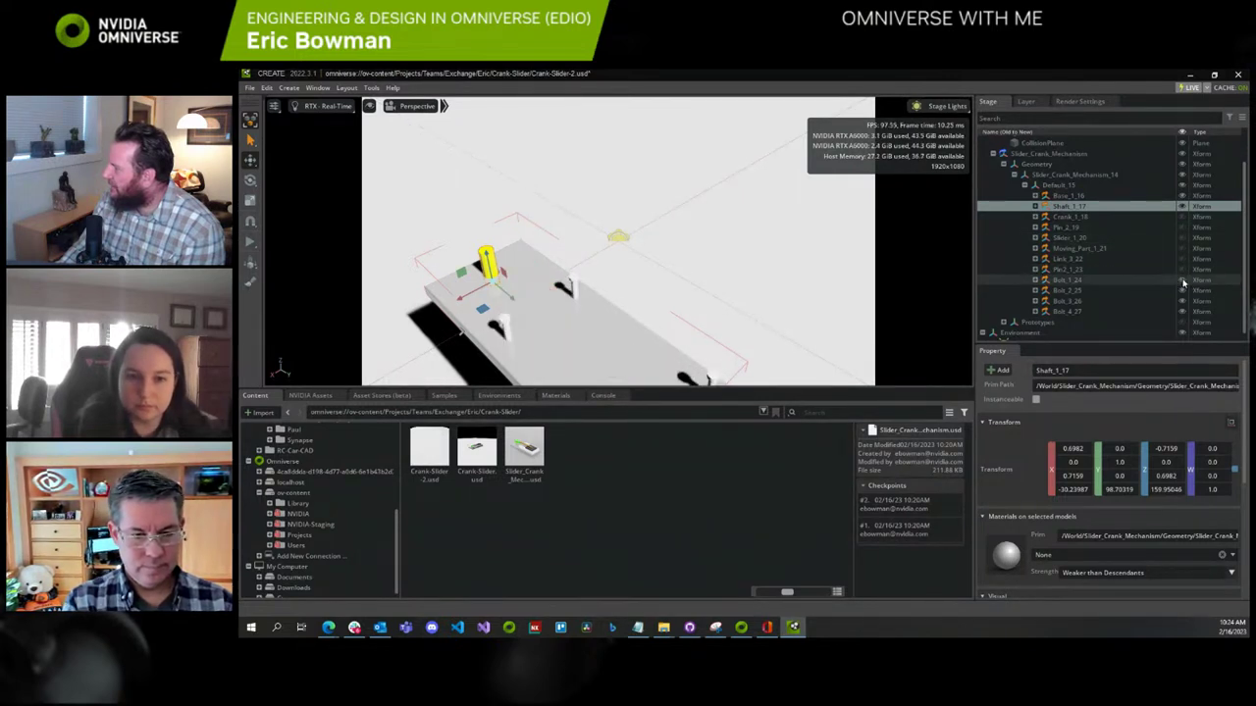
pyautogui.click(1183, 290)
pyautogui.click(1182, 301)
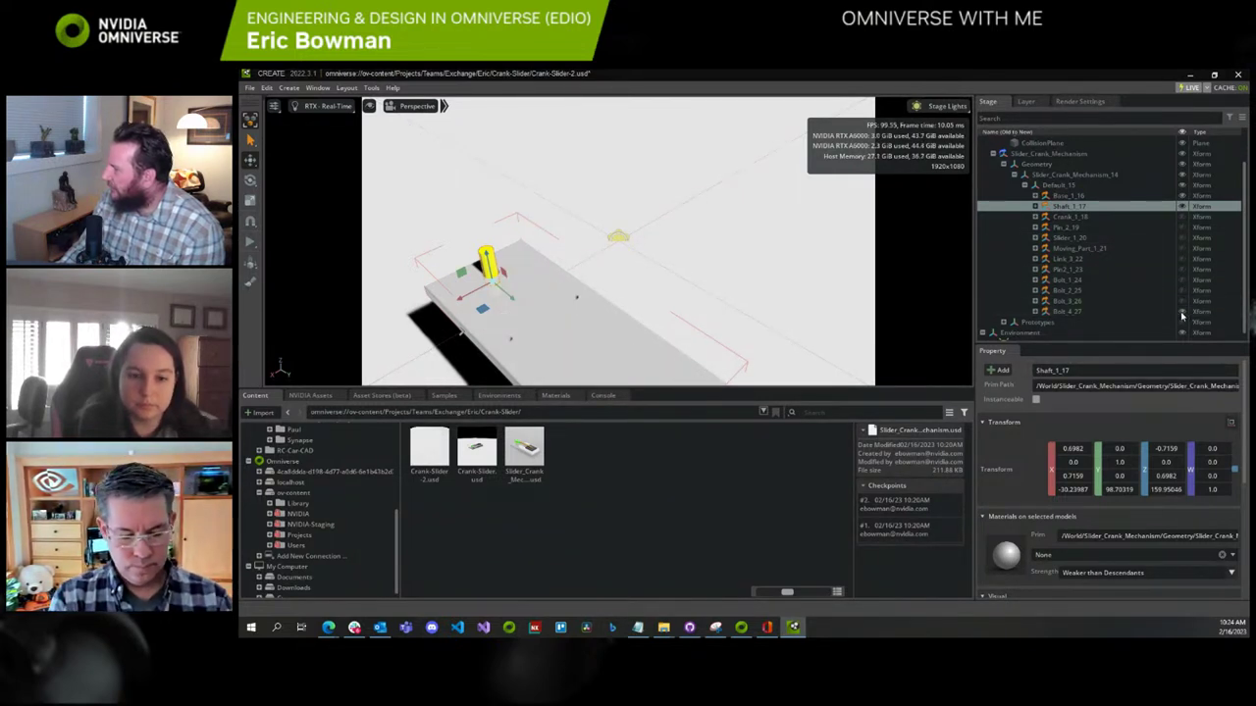
pyautogui.scroll(-2, 575, 255)
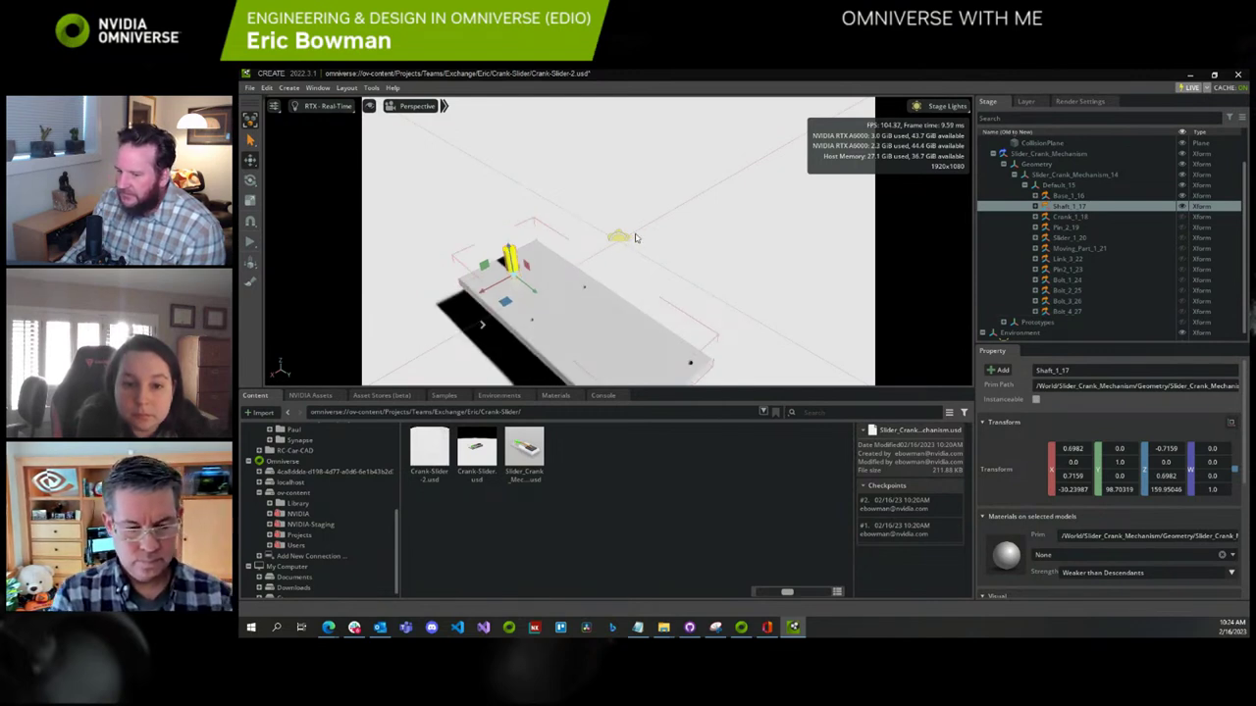
# Examine how the yellow shaft sits in the base plate from closer angles, checking the Shaft_1_17 and Crank_1_18 prims
pyautogui.moveTo(637, 237); pyautogui.dragTo(832, 214, button='right')
pyautogui.scroll(5, 835, 216)
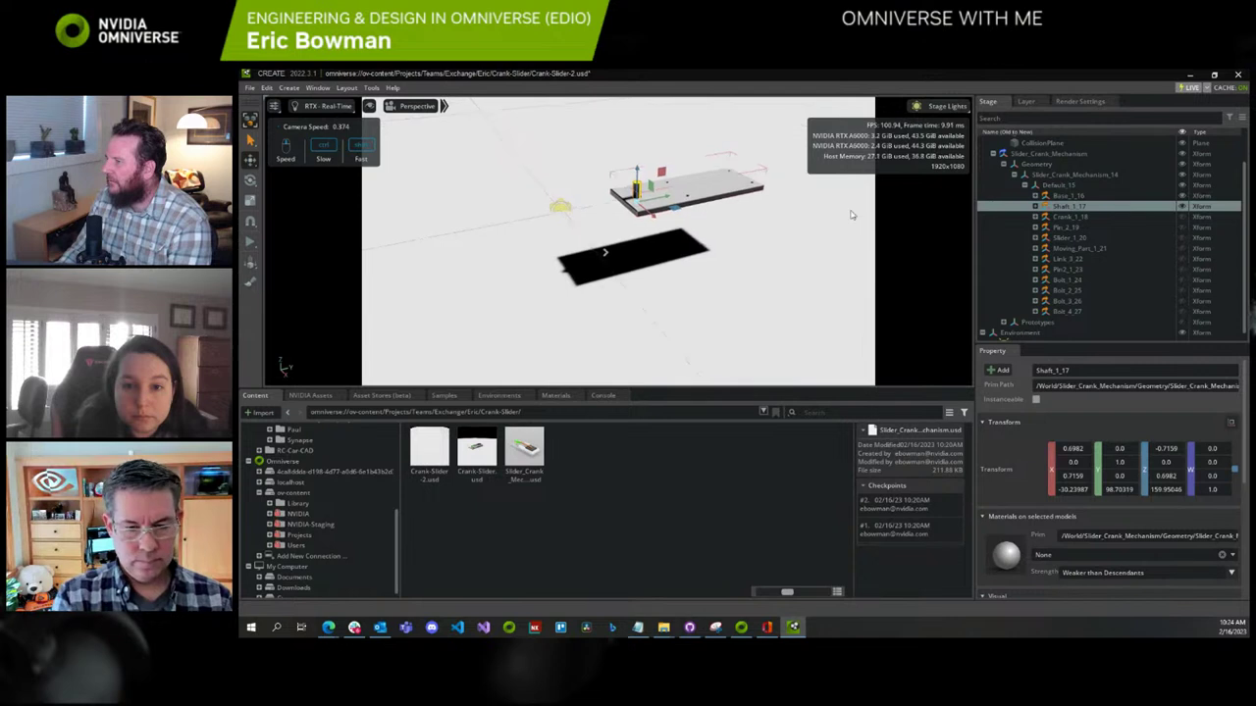
pyautogui.scroll(-3, 844, 206)
pyautogui.scroll(5, 863, 191)
pyautogui.scroll(-6, 869, 187)
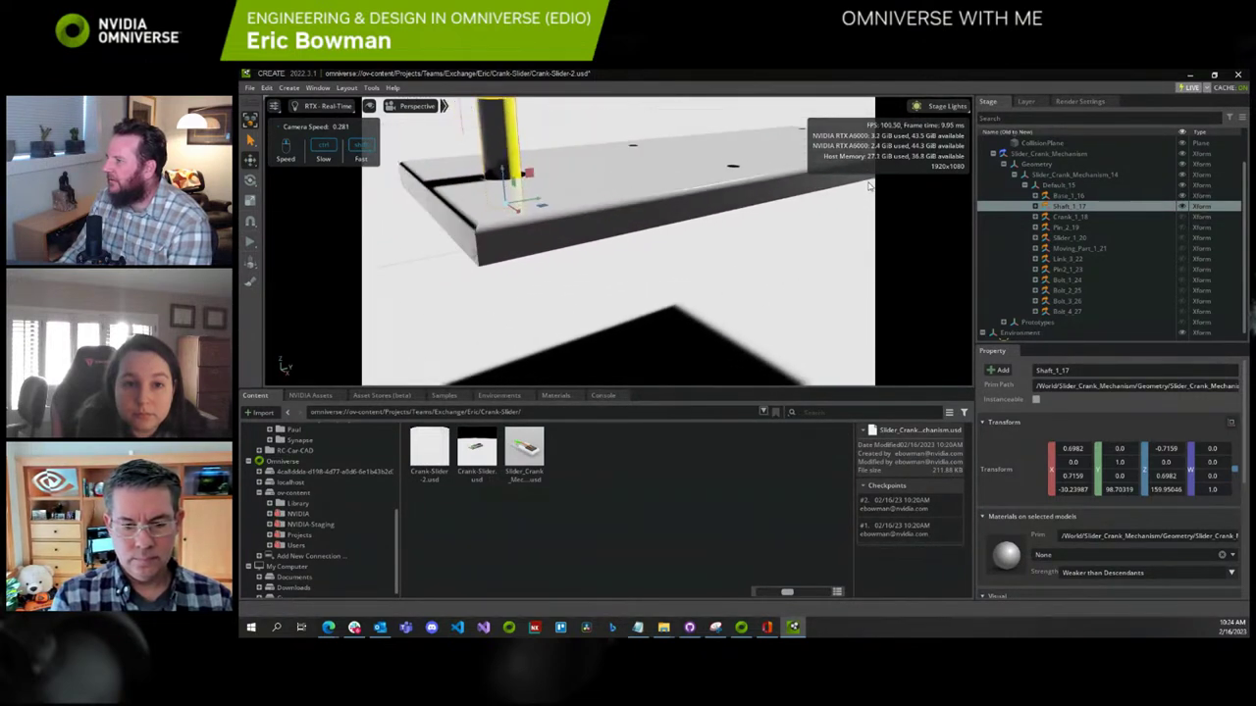
pyautogui.moveTo(871, 180); pyautogui.dragTo(971, 184, button='right')
pyautogui.click(1079, 217)
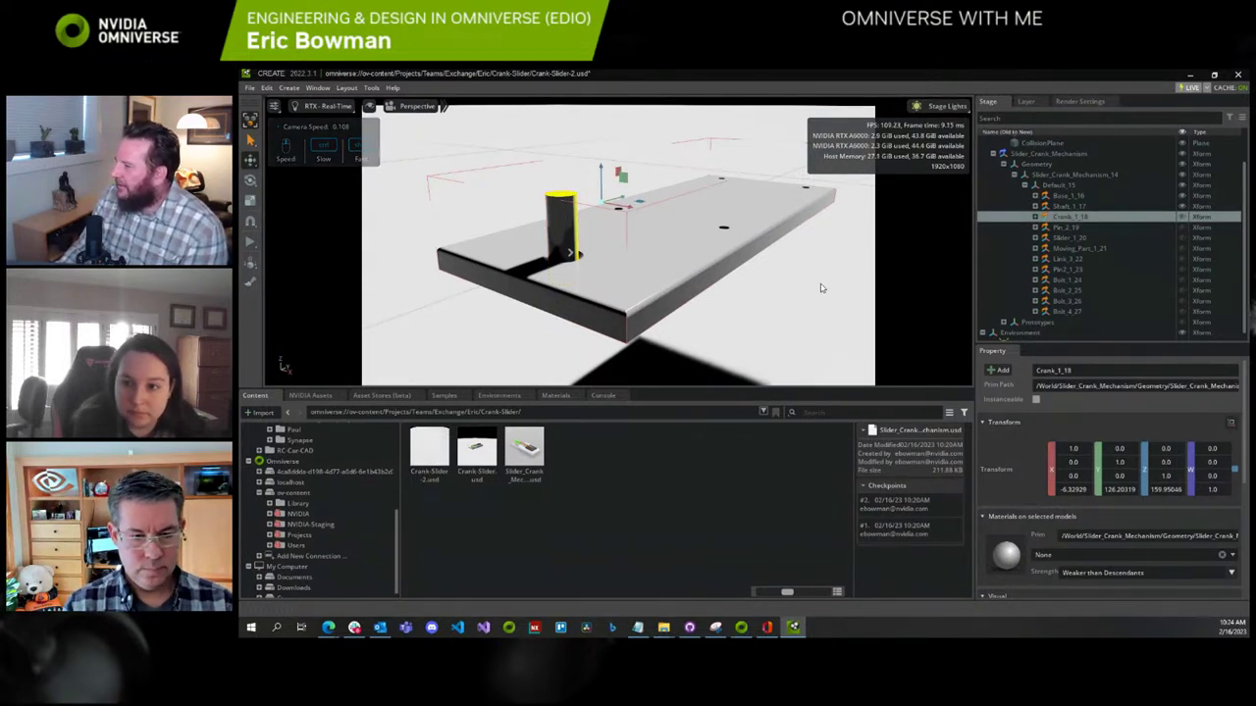
pyautogui.click(1061, 207)
pyautogui.click(1065, 218)
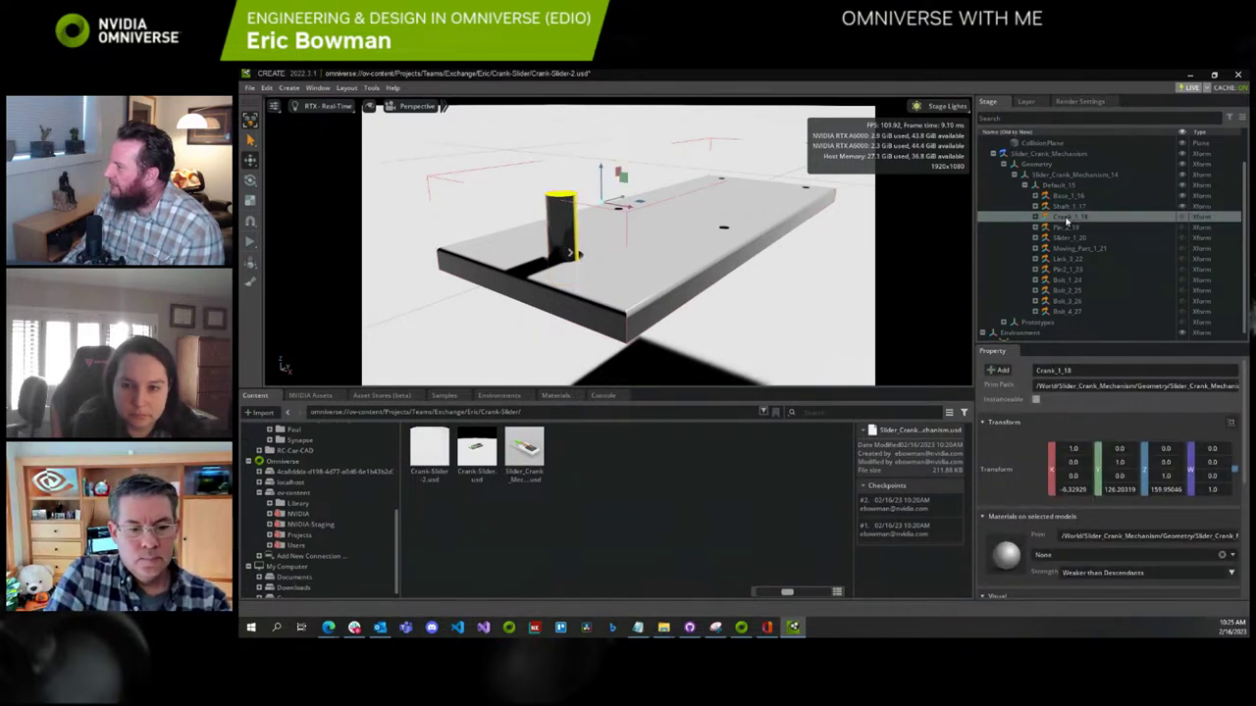
# Add the Rigid Body with Colliders Preset to the Base_1_16 prim
pyautogui.click(1067, 196)
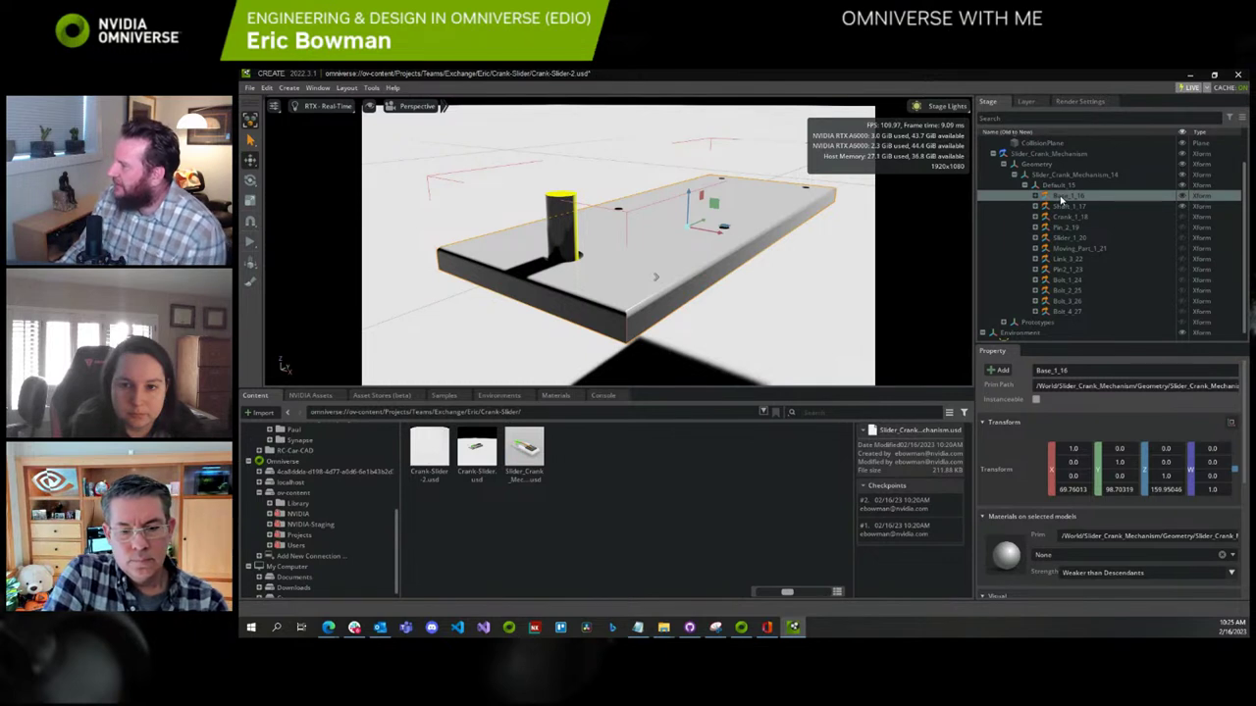
pyautogui.rightClick(1060, 200)
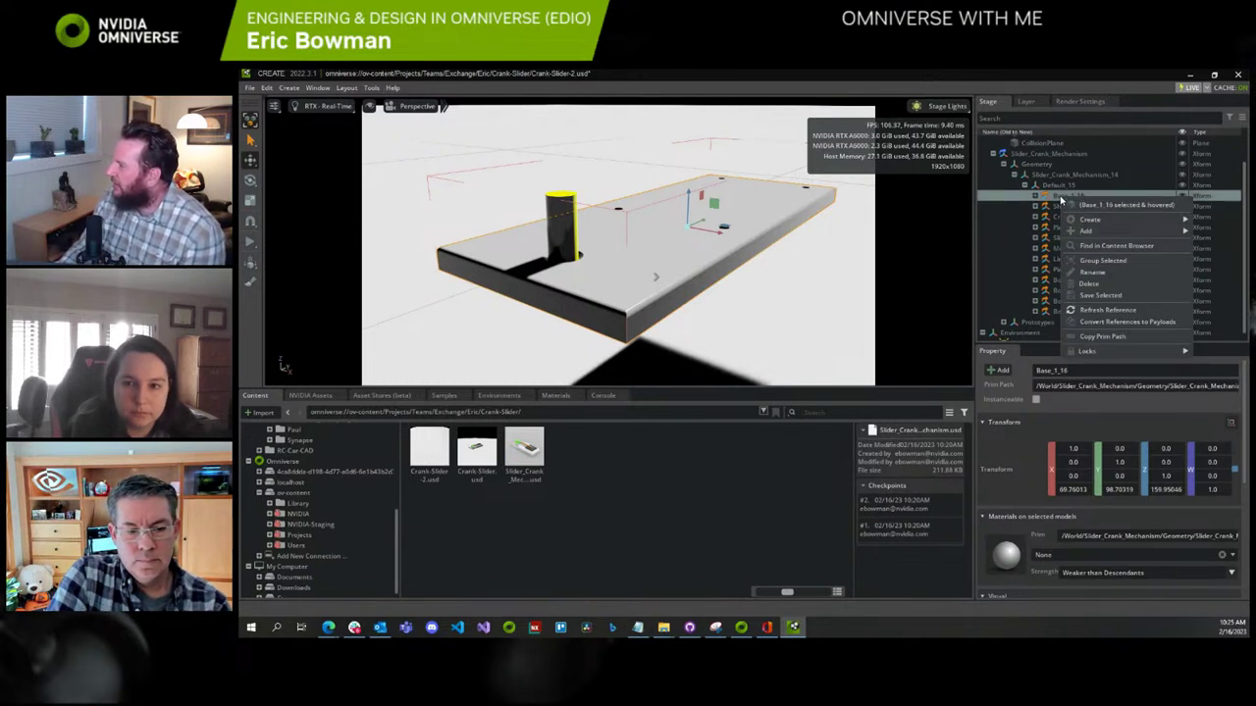
pyautogui.moveTo(1085, 232)
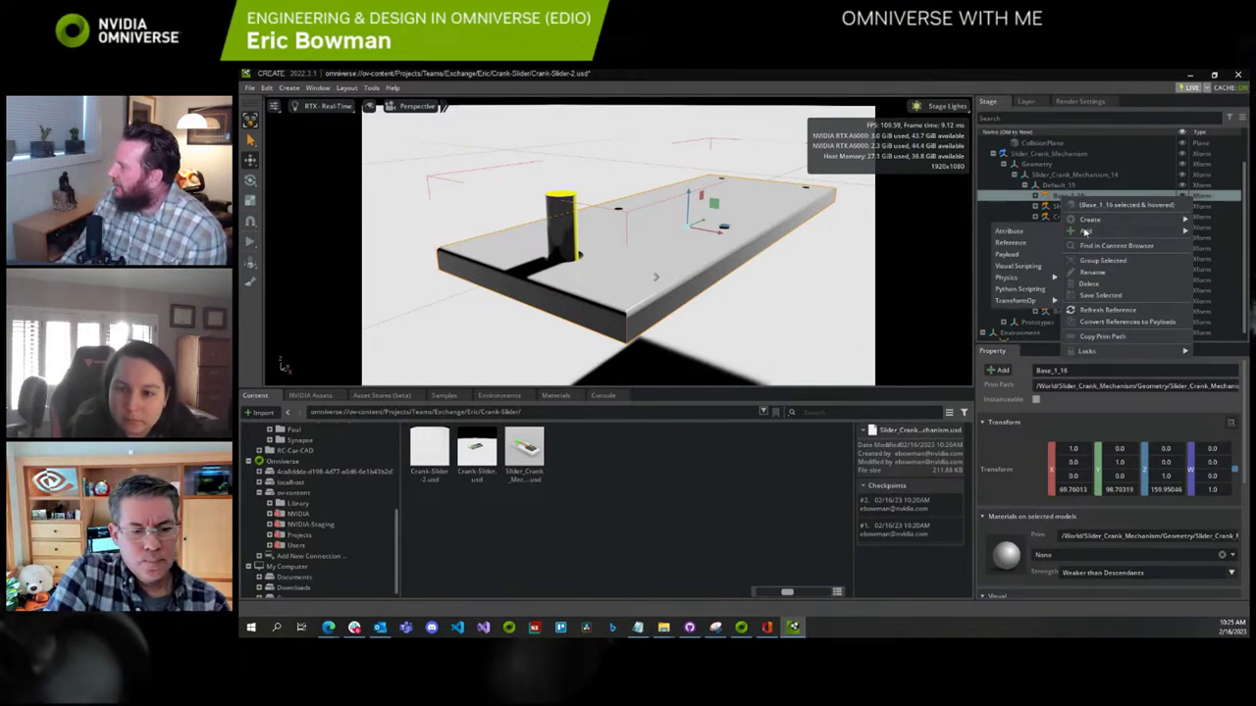
pyautogui.moveTo(1016, 280)
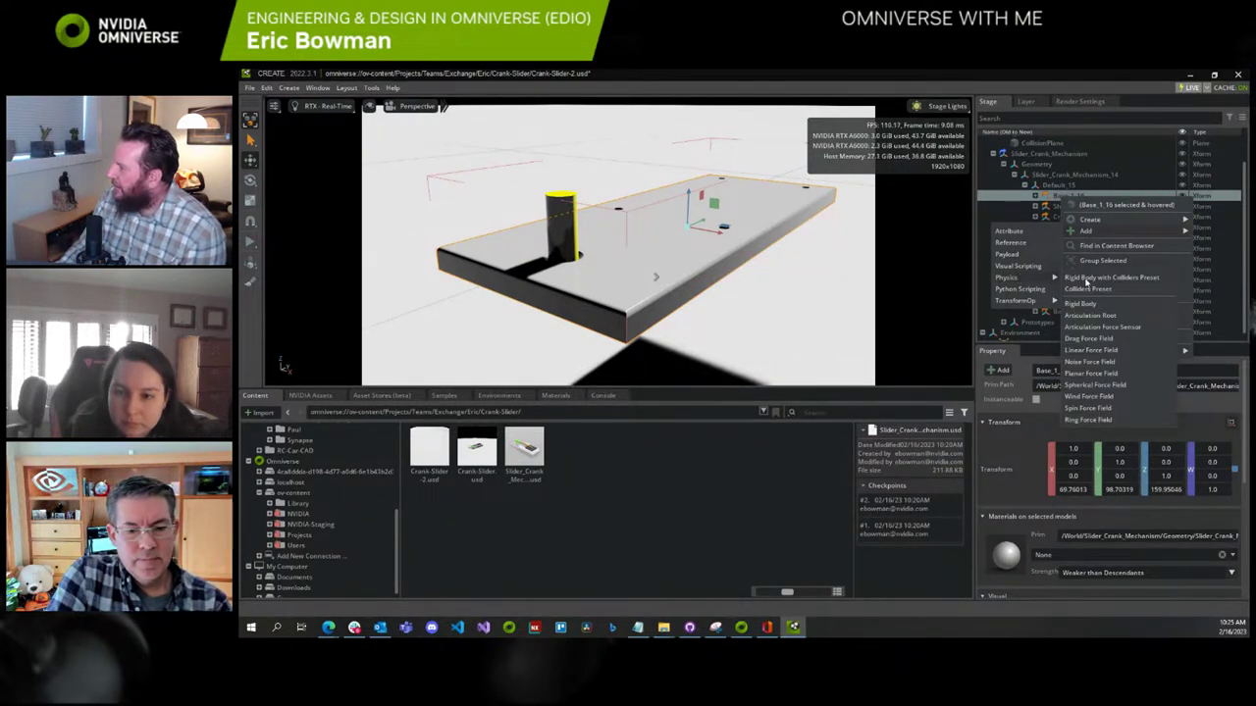
pyautogui.click(1087, 279)
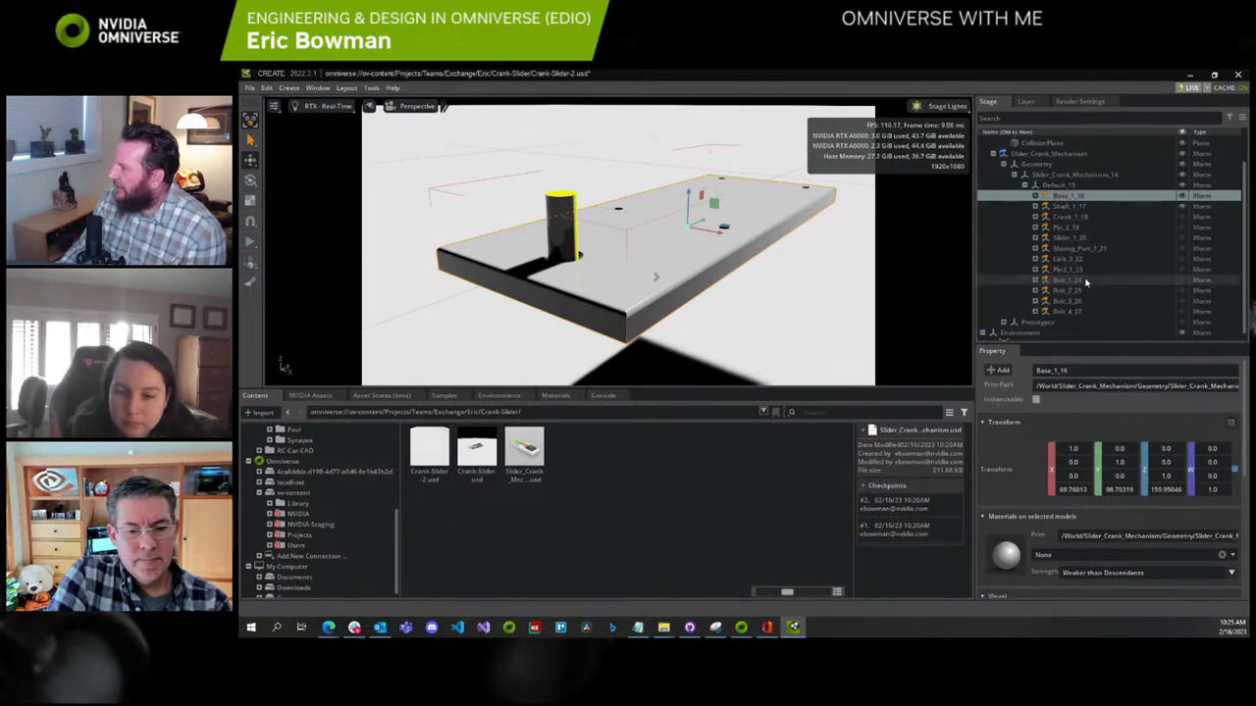
# Add the Rigid Body with Colliders Preset to the Shaft_1_17 prim
pyautogui.click(1068, 208)
pyautogui.rightClick(1070, 208)
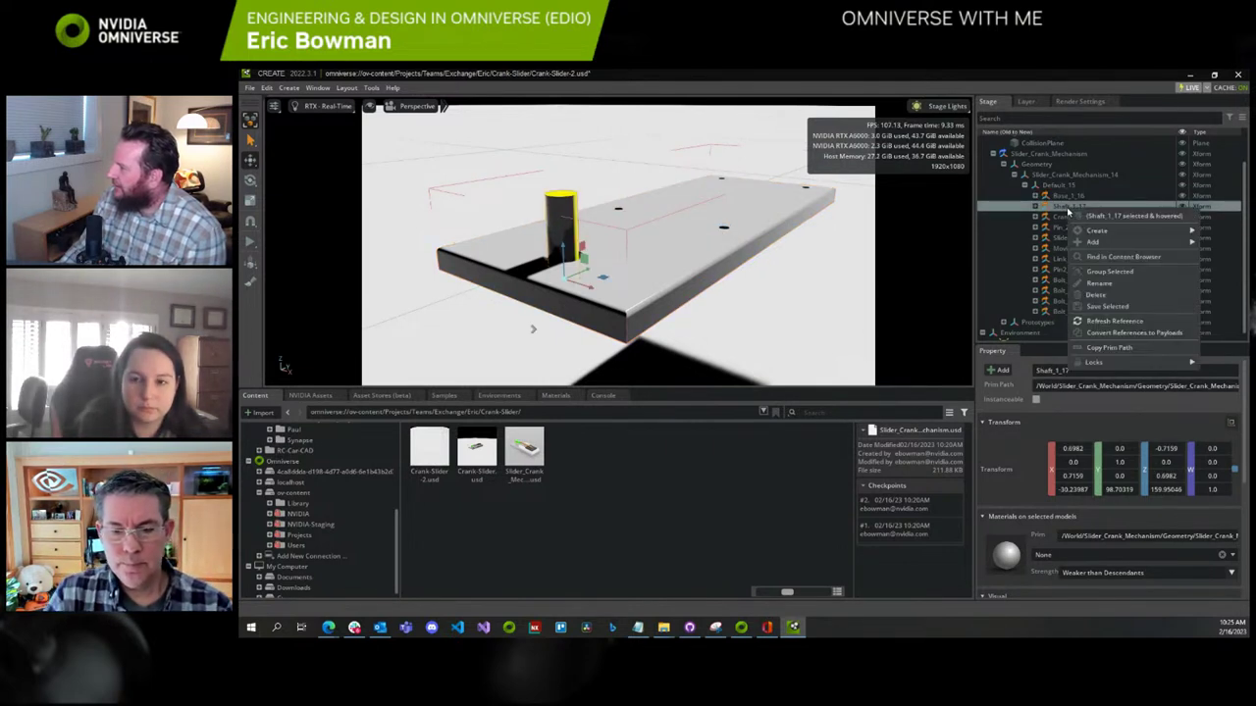
pyautogui.moveTo(1085, 248)
pyautogui.moveTo(1043, 289)
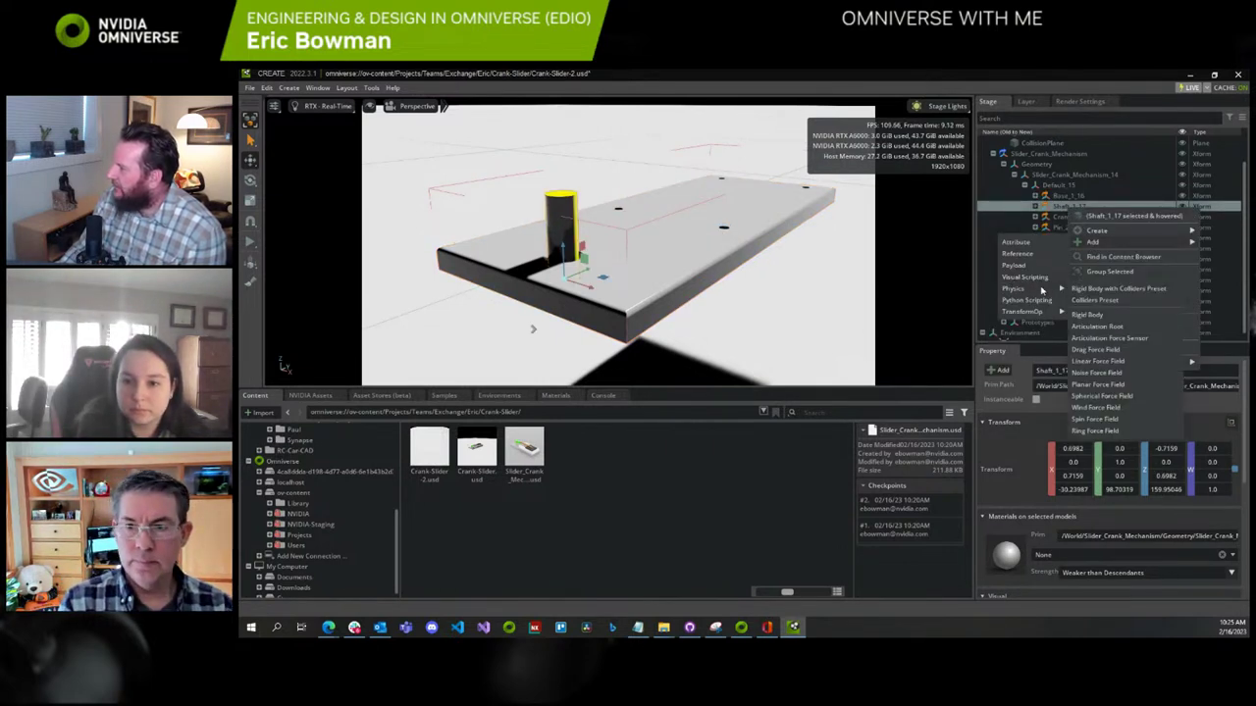
pyautogui.click(1074, 289)
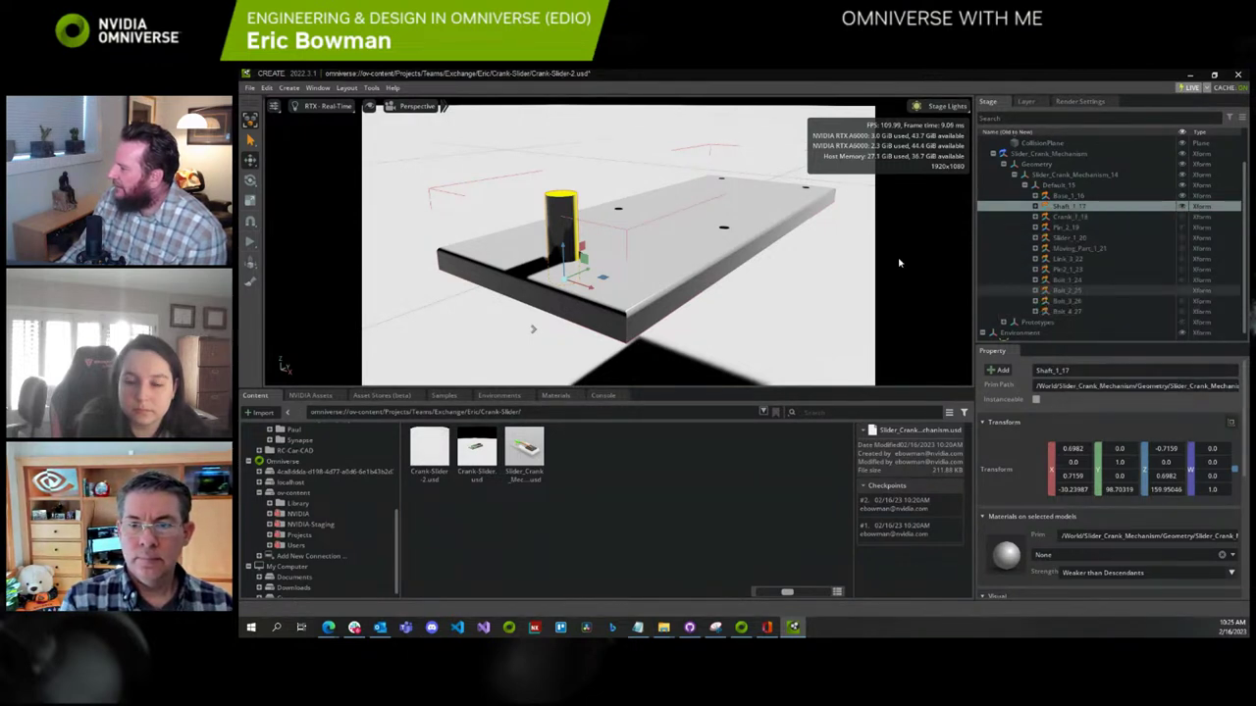
# Play the physics simulation to test the base and shaft dropping onto the ground, and stop it
pyautogui.click(252, 245)
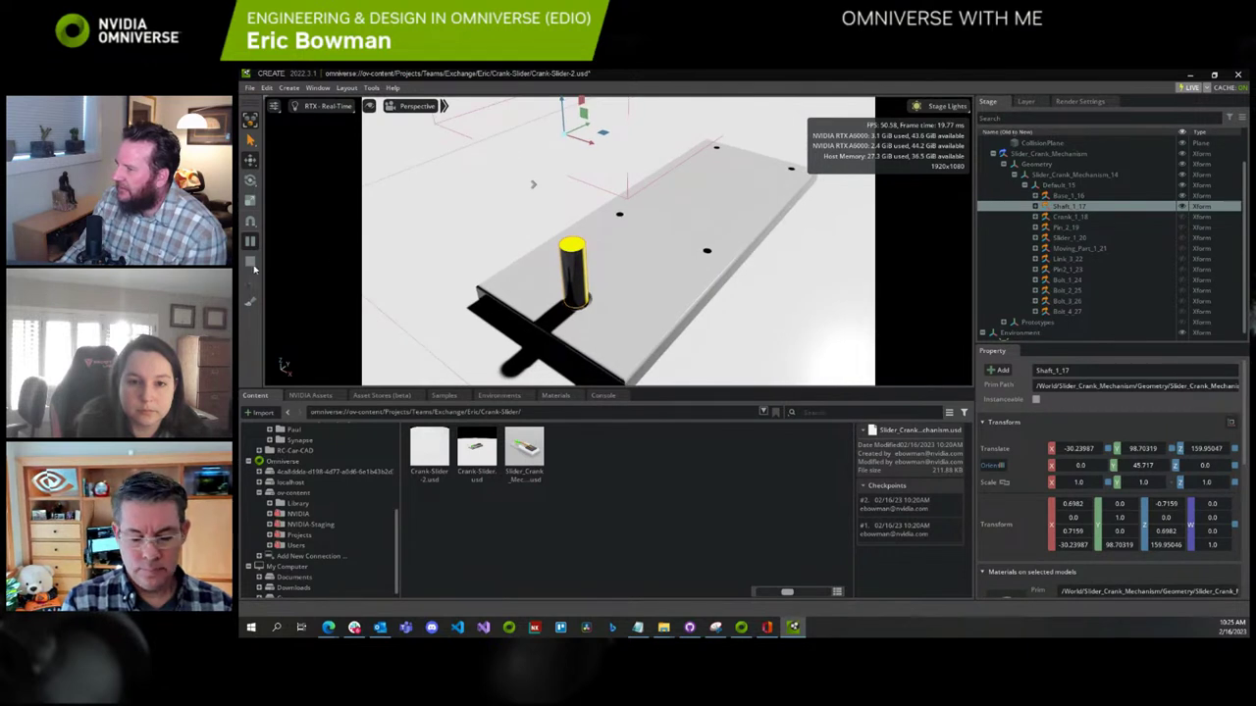
pyautogui.click(250, 261)
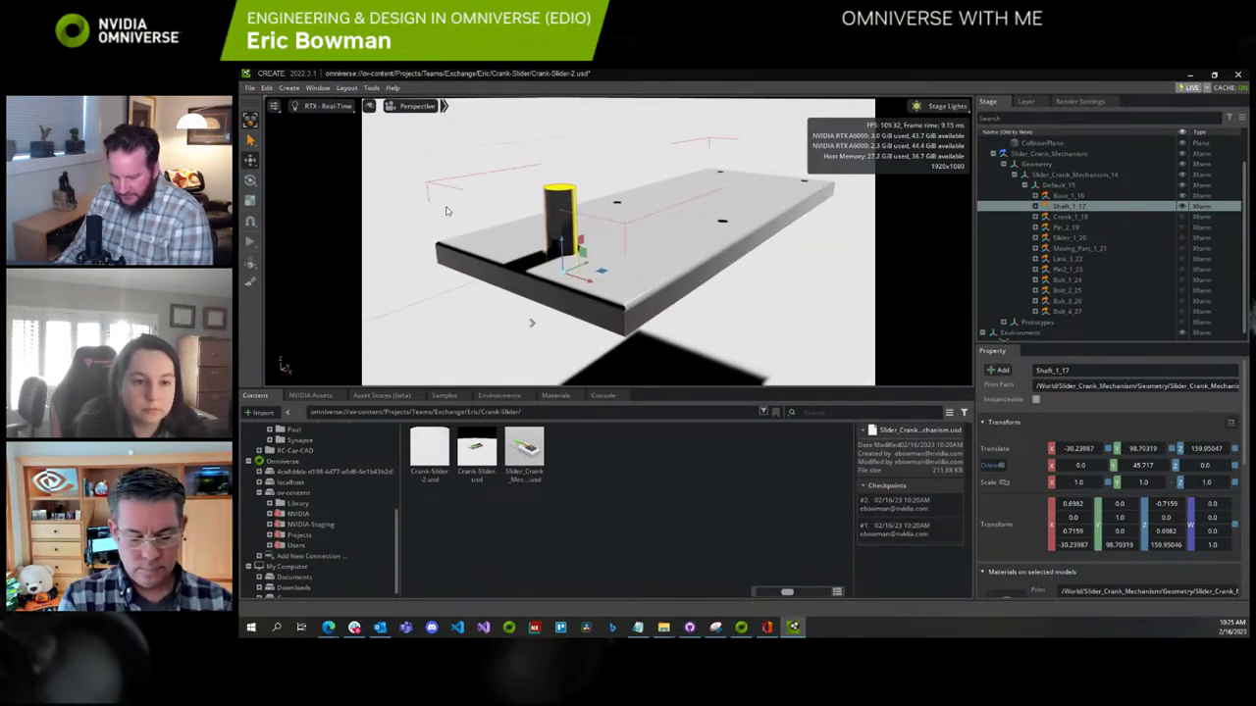
pyautogui.scroll(-5, 445, 211)
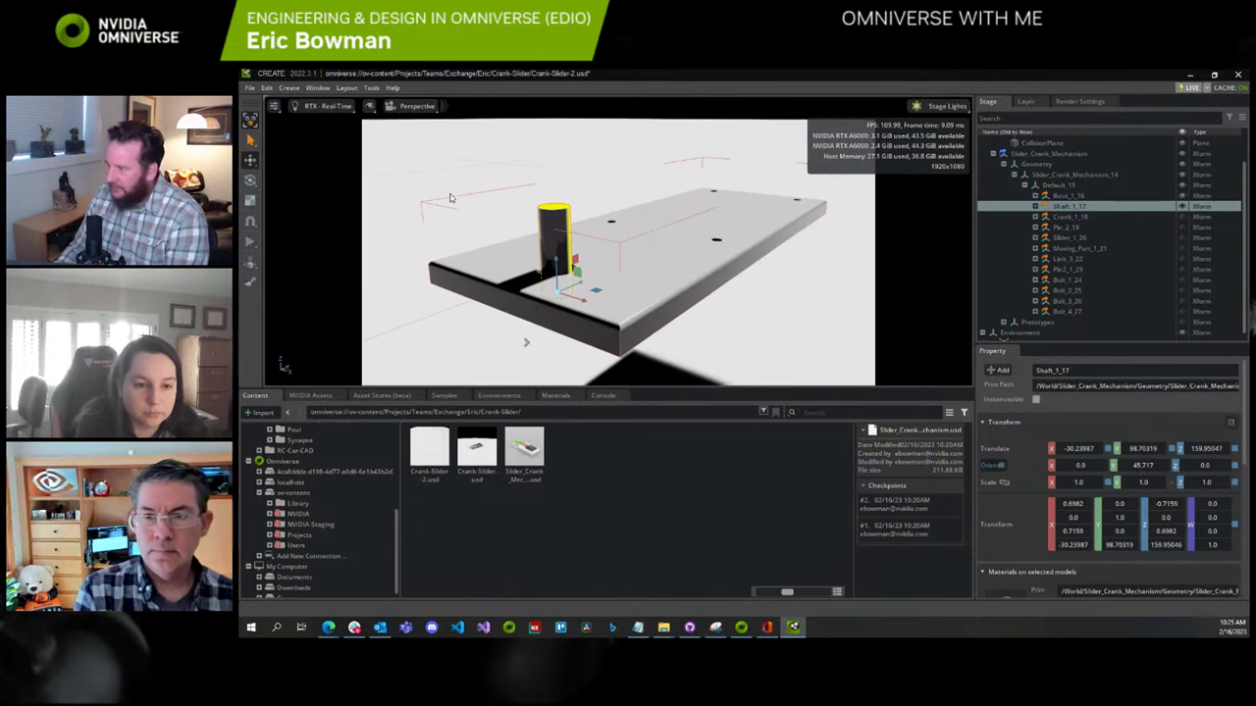
# Check the transform properties of Base_1_16, its parent Default_15 and Shaft_1_17
pyautogui.click(1083, 196)
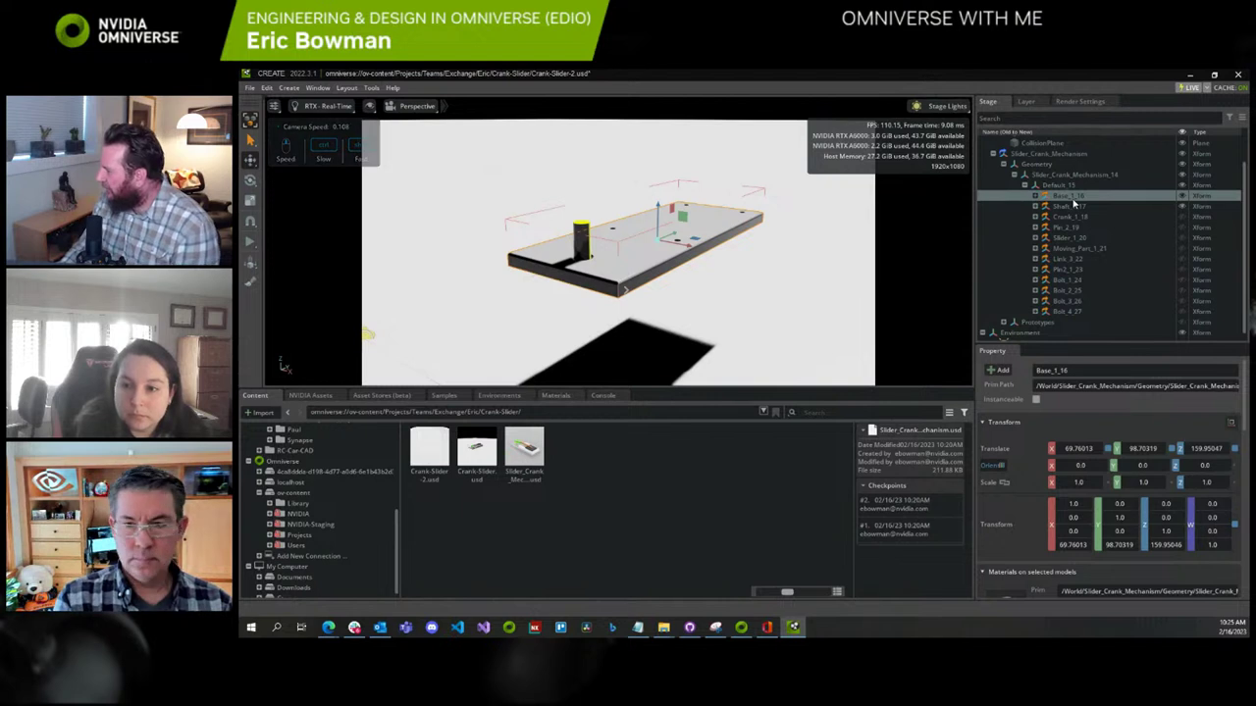
pyautogui.press('Up')
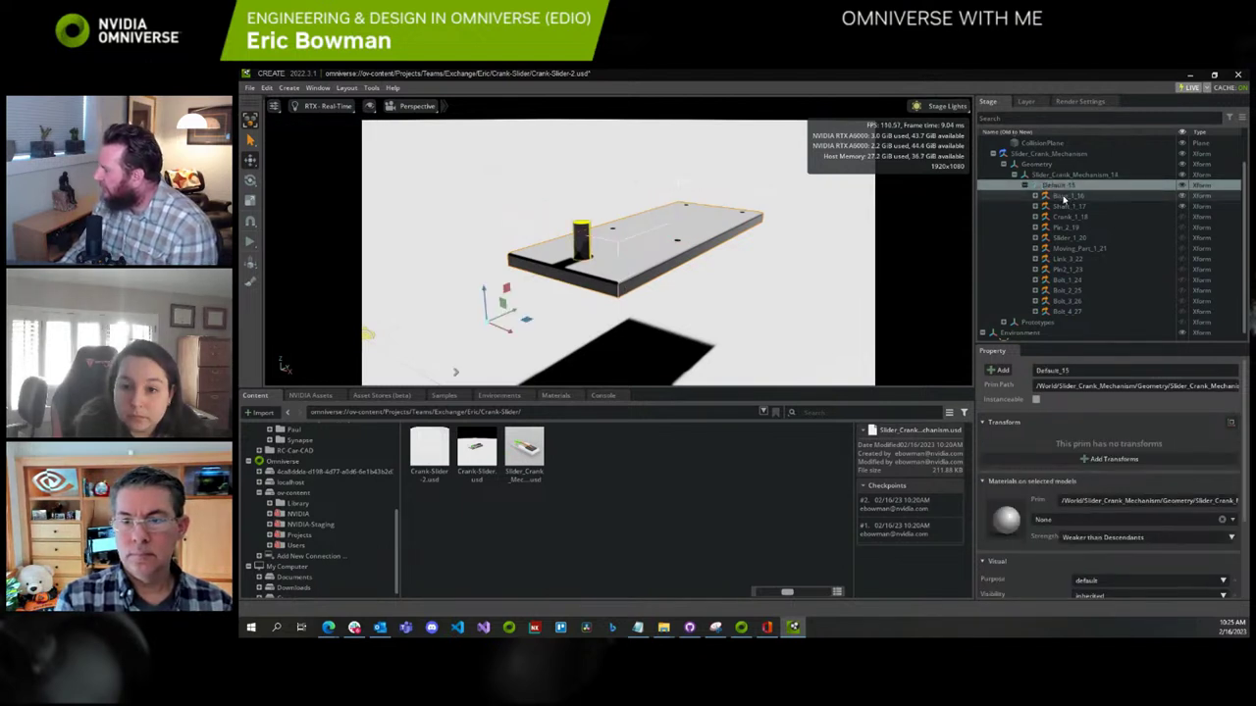
pyautogui.click(1063, 197)
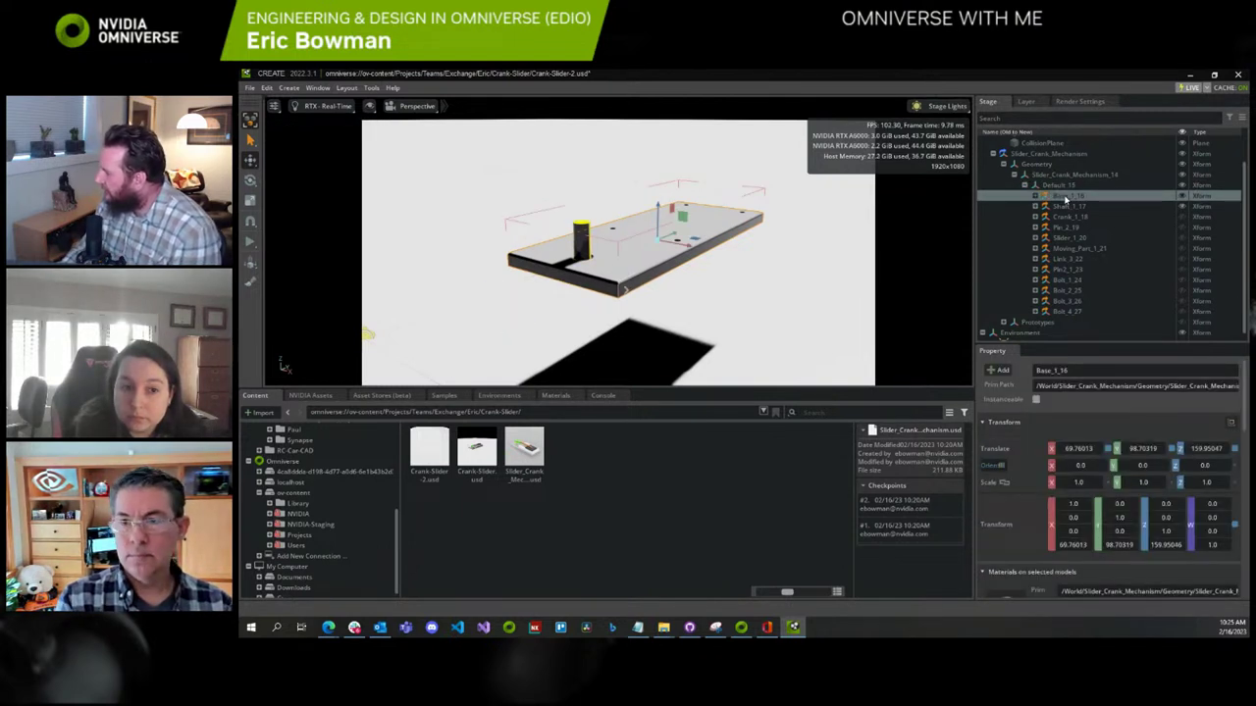
pyautogui.click(1072, 207)
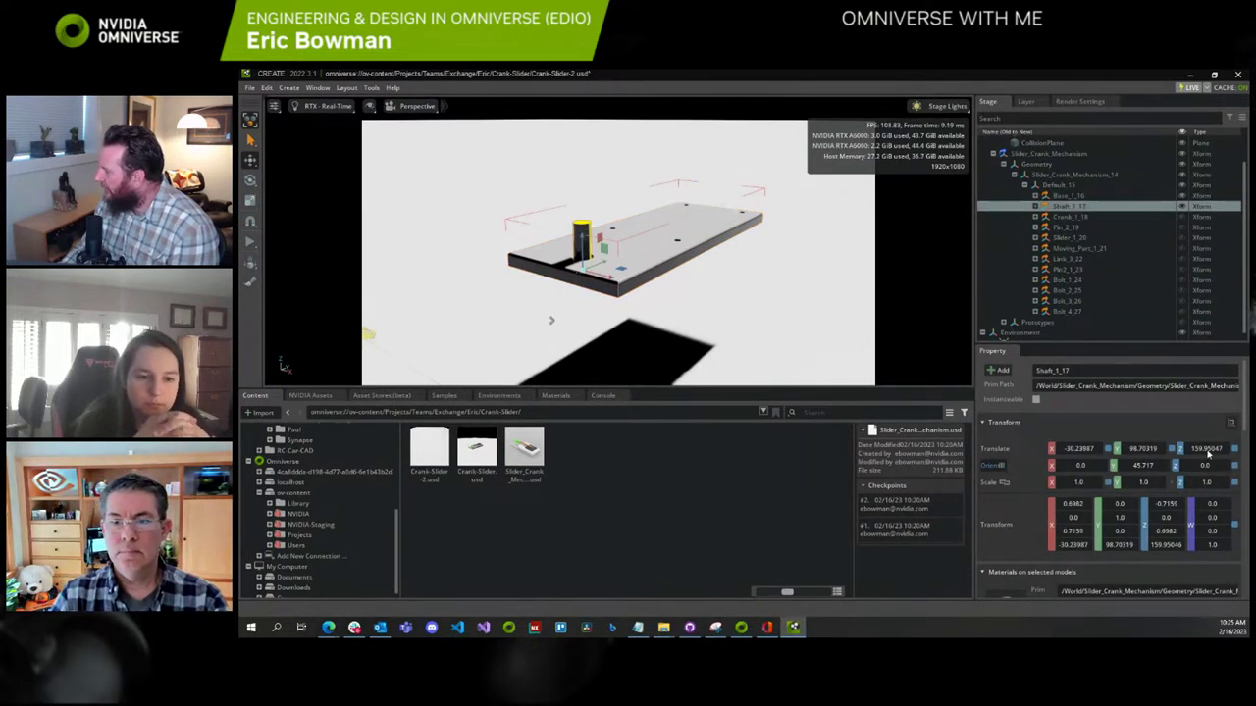
# Replay the base and shaft simulation from the wider view, and stop it to reset the parts
pyautogui.click(249, 242)
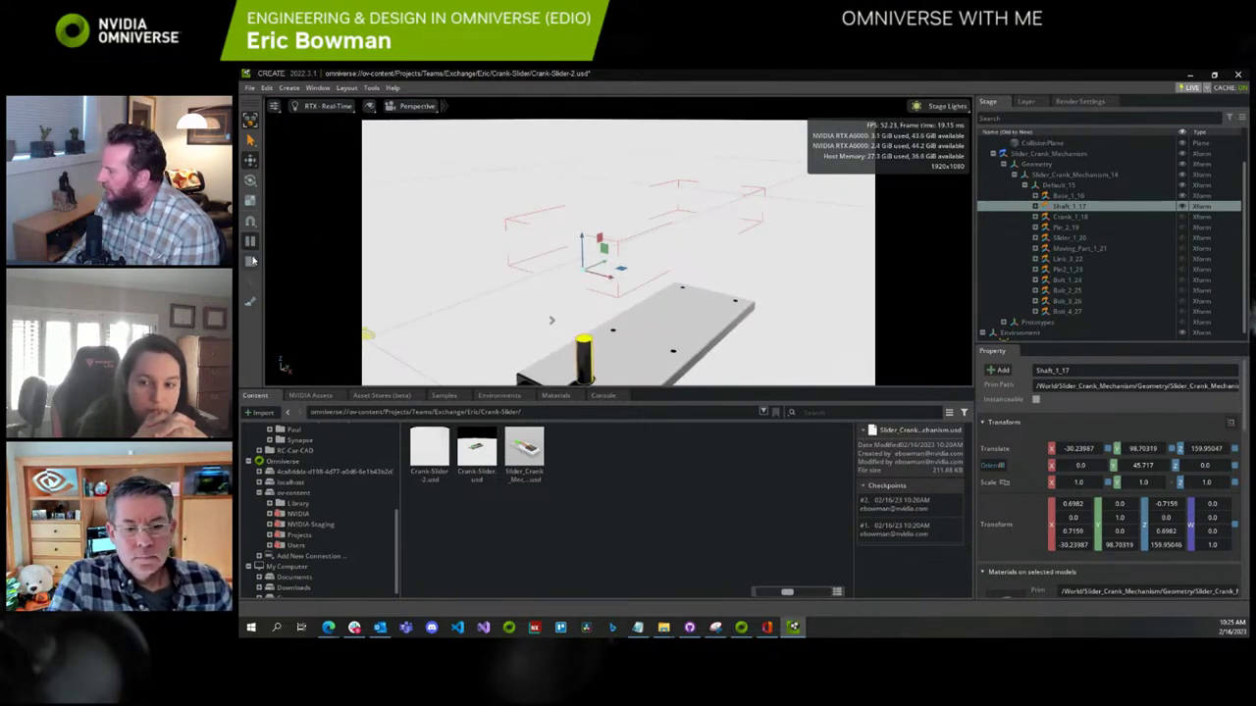
pyautogui.click(251, 261)
pyautogui.click(250, 242)
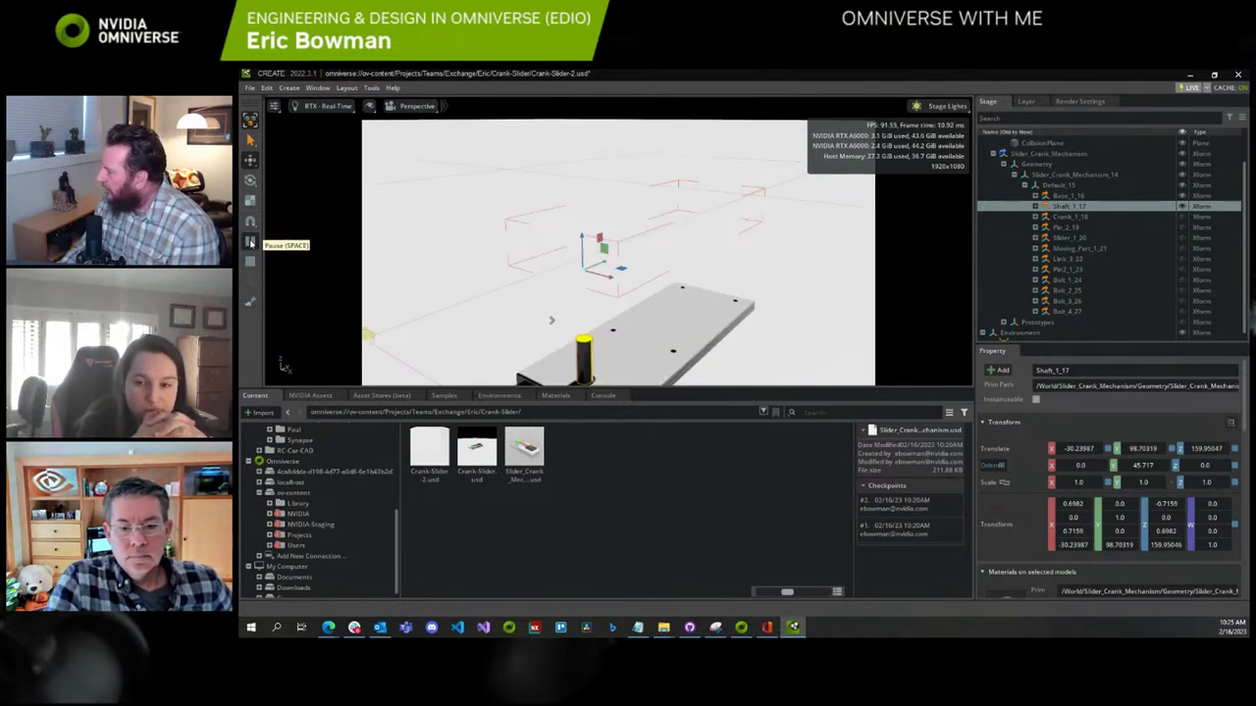
pyautogui.click(251, 242)
pyautogui.click(252, 262)
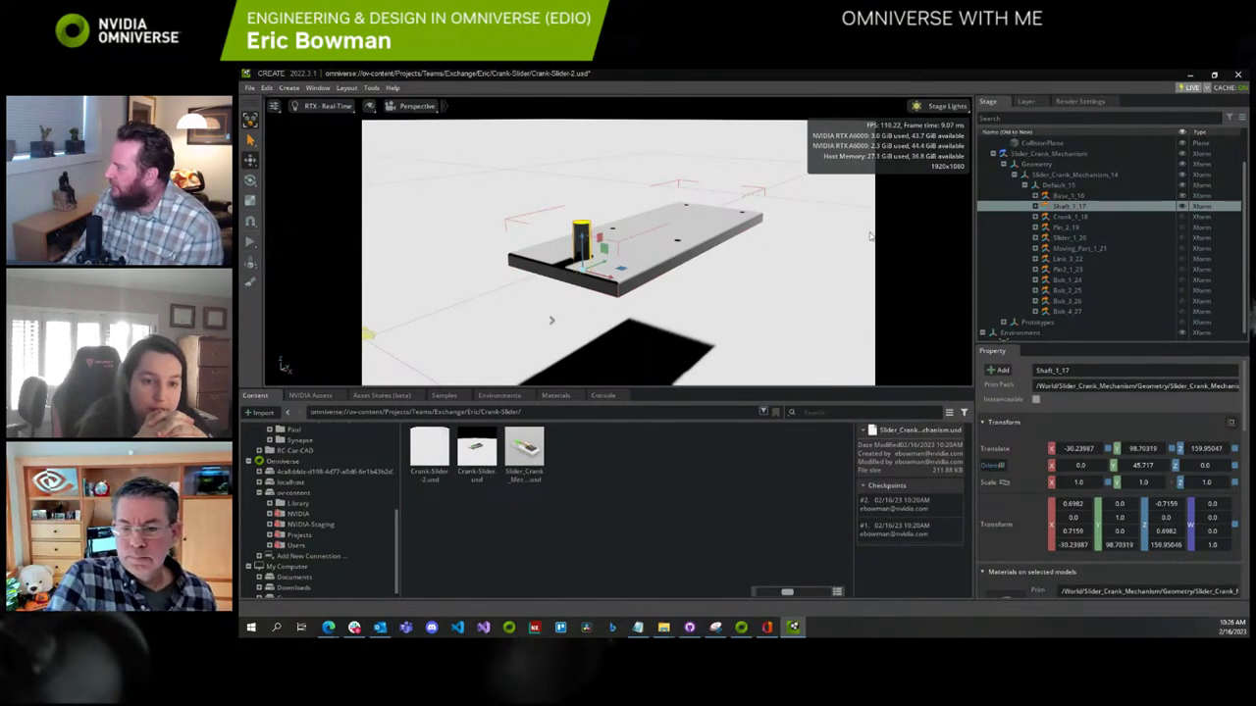
# Add the Rigid Body with Colliders Preset to all parts from Crank_1_18 through Bolt_4_27 and make them visible
pyautogui.click(1067, 216)
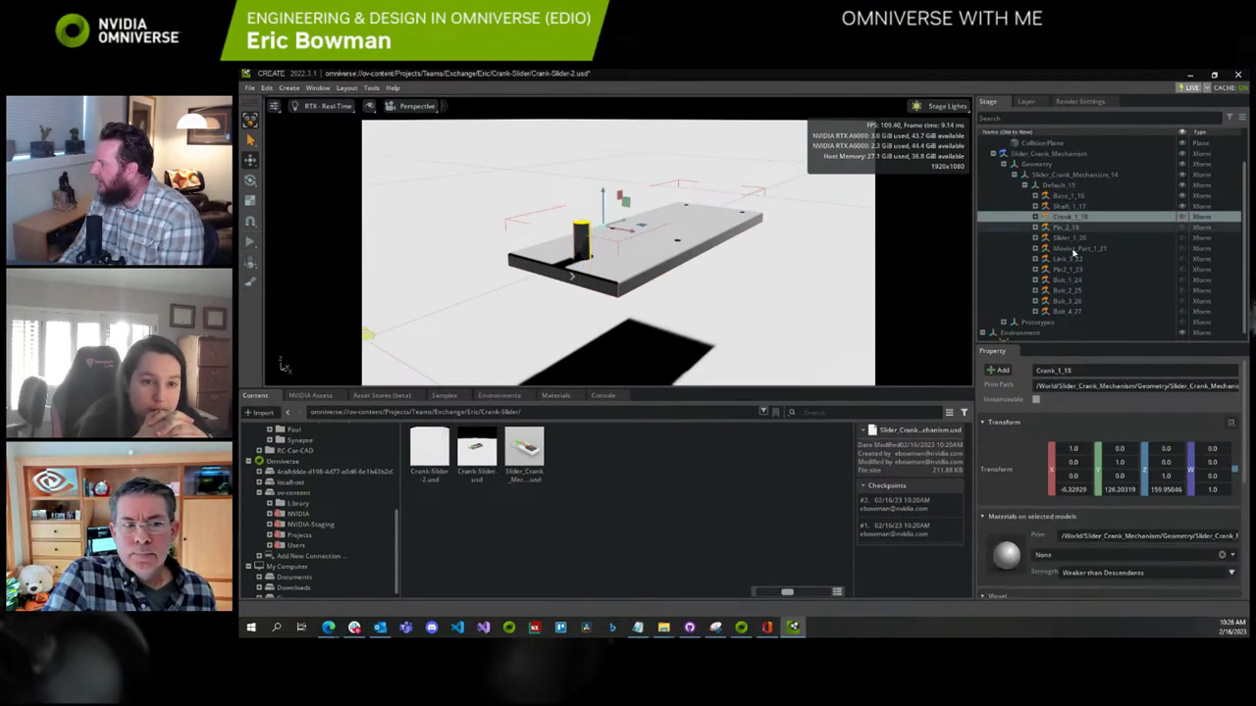
pyautogui.keyDown('shift'); pyautogui.click(1072, 312); pyautogui.keyUp('shift')
pyautogui.rightClick(1074, 315)
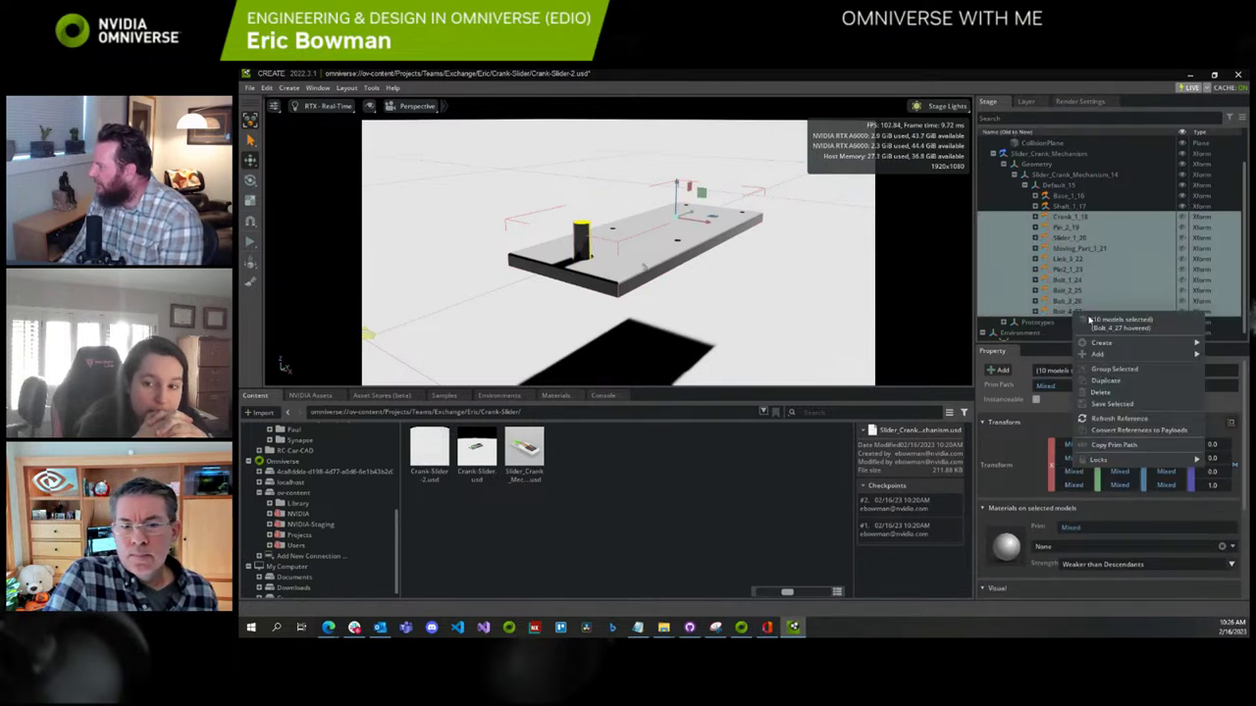
pyautogui.moveTo(1101, 343)
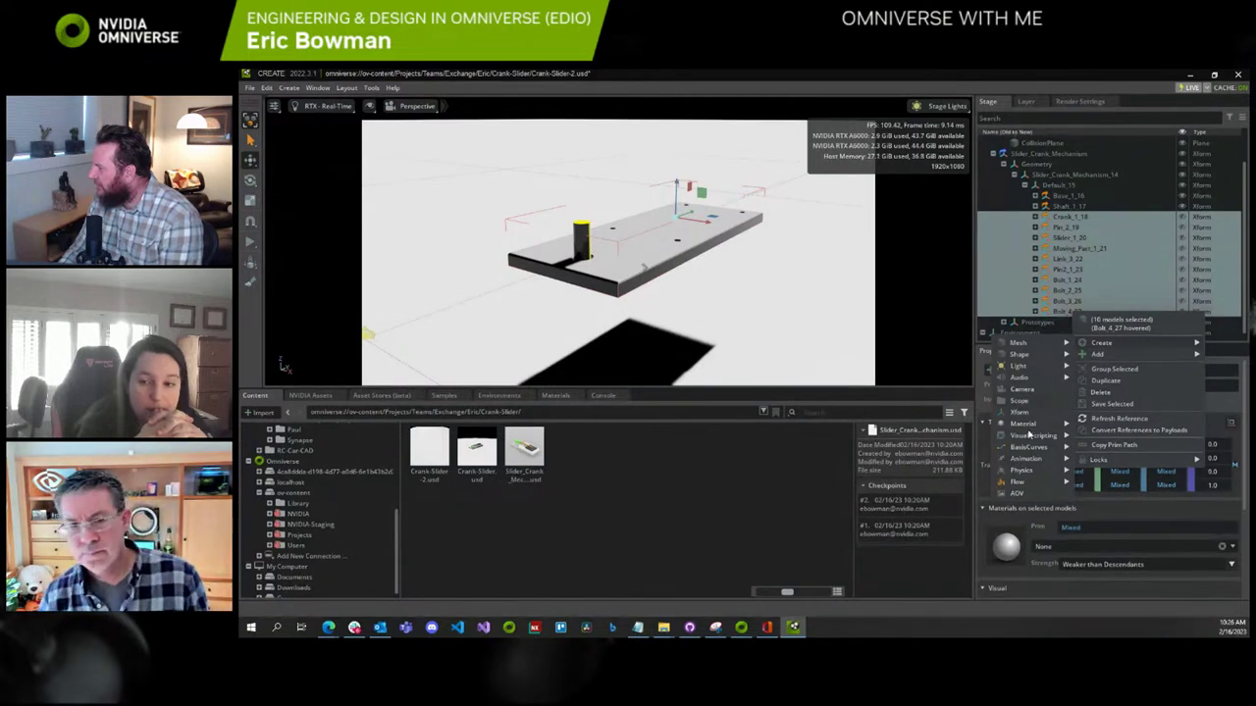
pyautogui.moveTo(1030, 471)
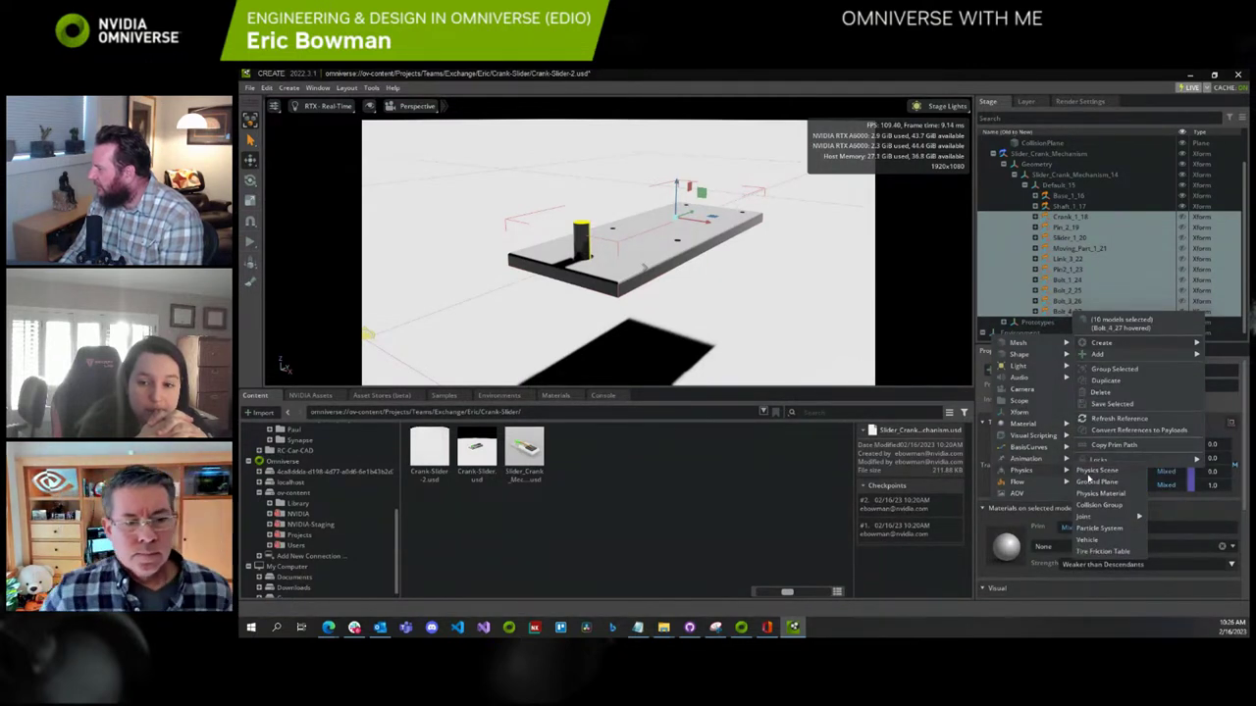
pyautogui.click(1094, 429)
pyautogui.rightClick(1066, 290)
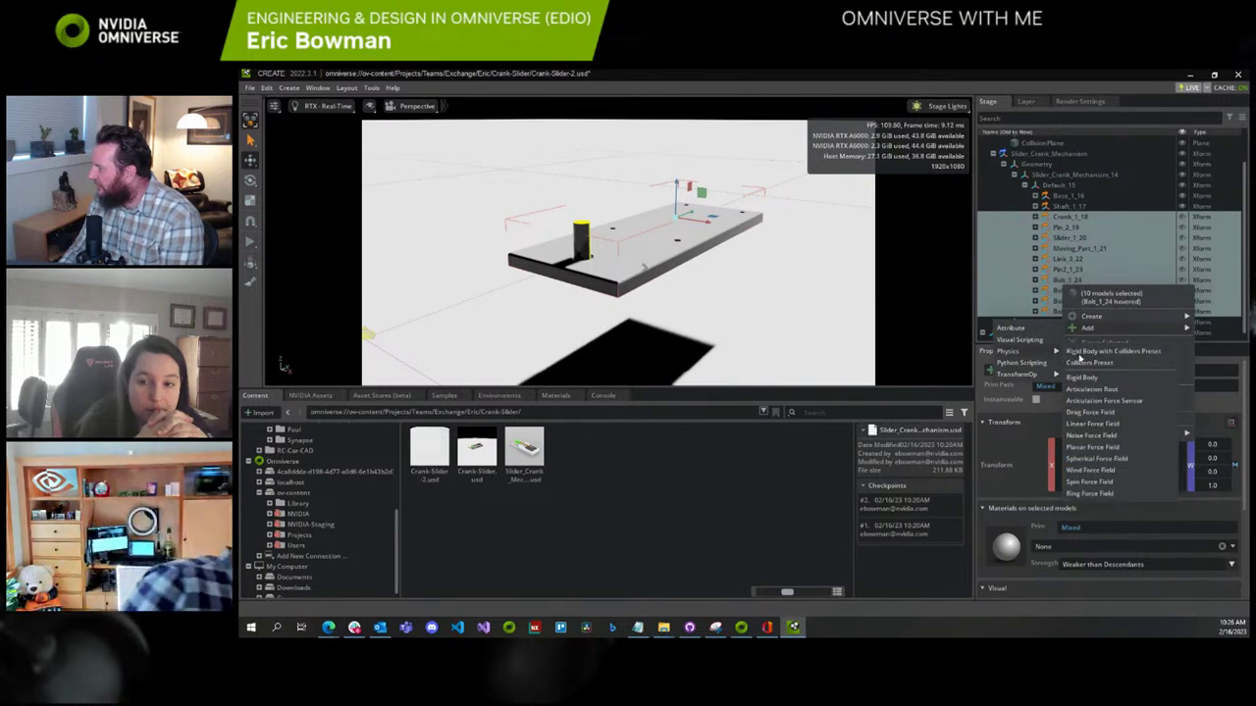
pyautogui.press('Escape')
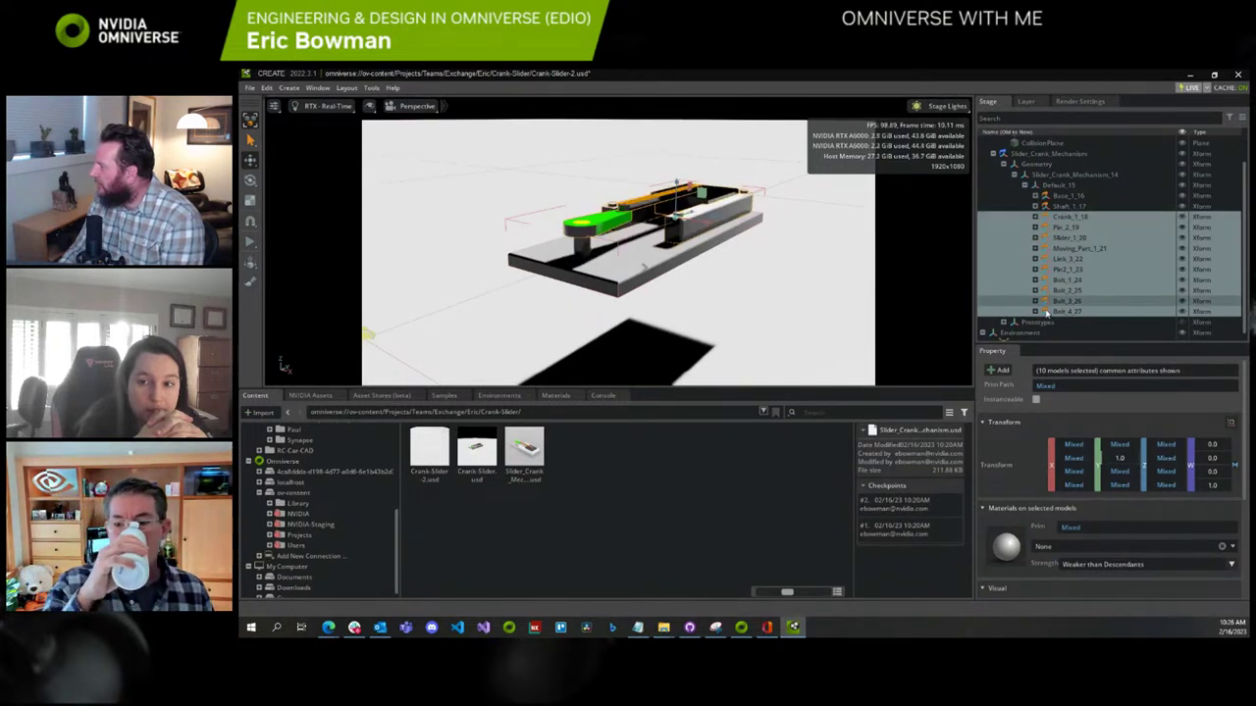
# Play the simulation of the complete slider crank assembly to see how its parts react, and stop it
pyautogui.click(250, 243)
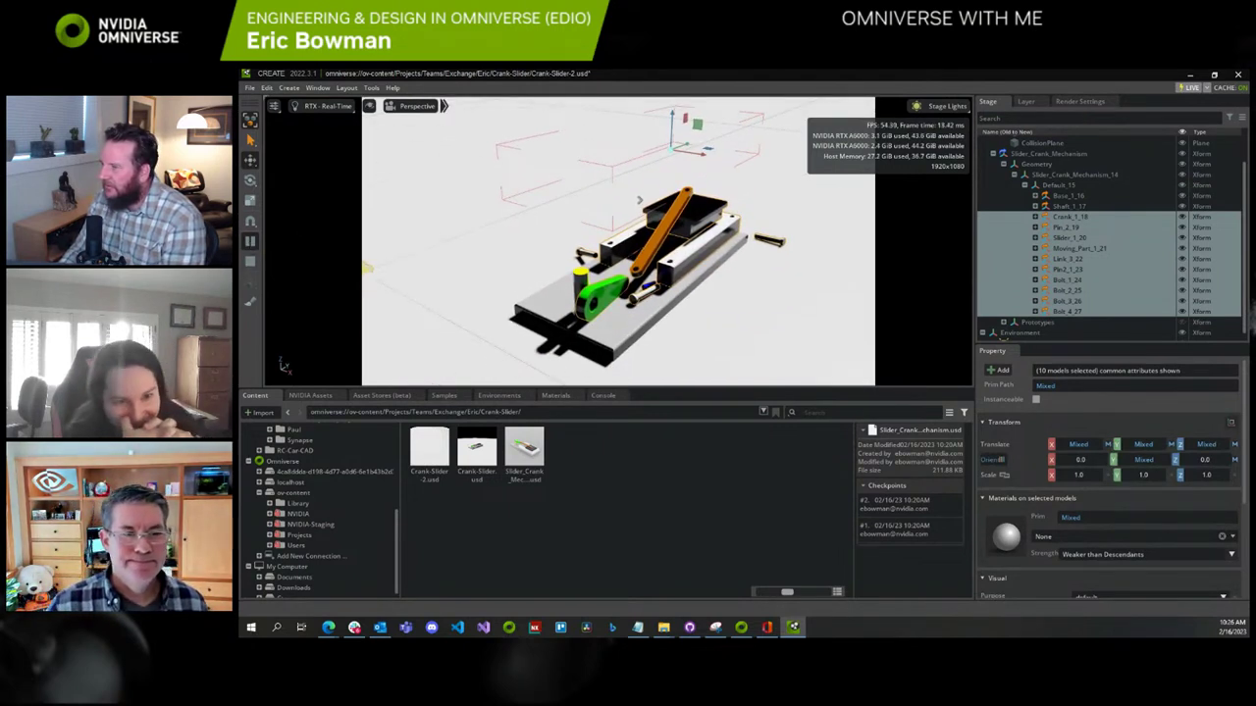
pyautogui.click(248, 262)
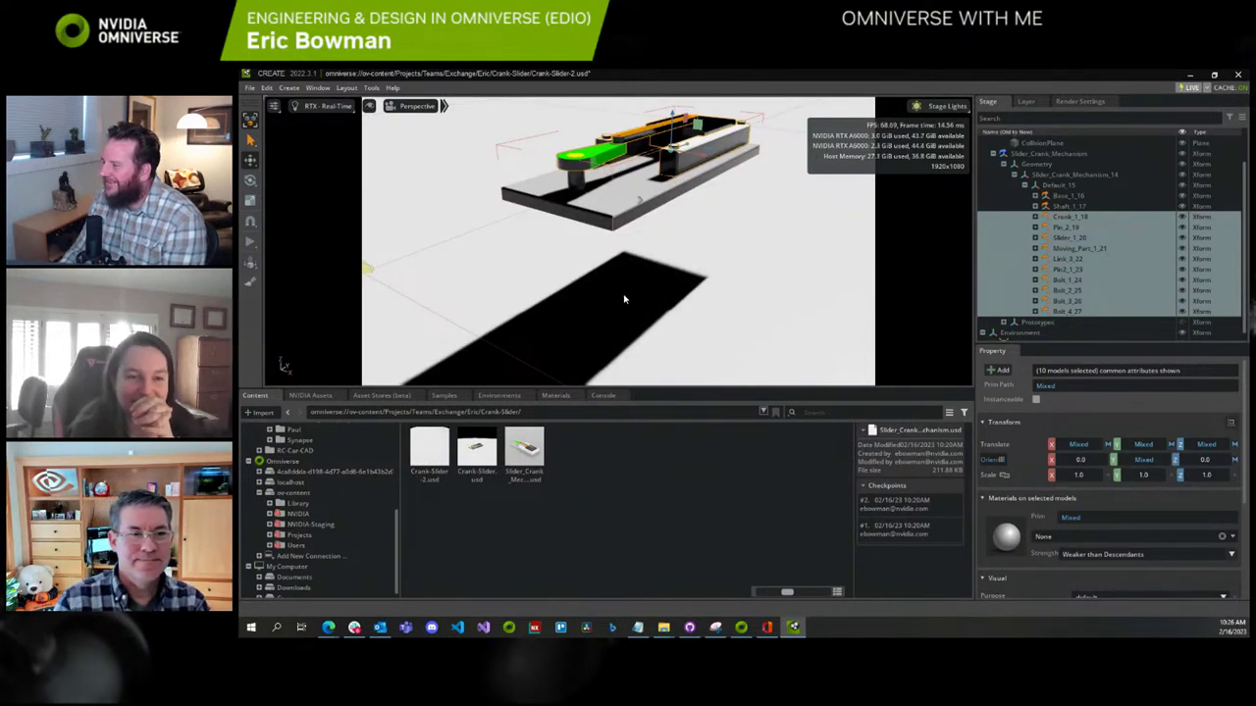
pyautogui.keyDown('alt'); pyautogui.moveTo(624, 299); pyautogui.dragTo(694, 266); pyautogui.keyUp('alt')
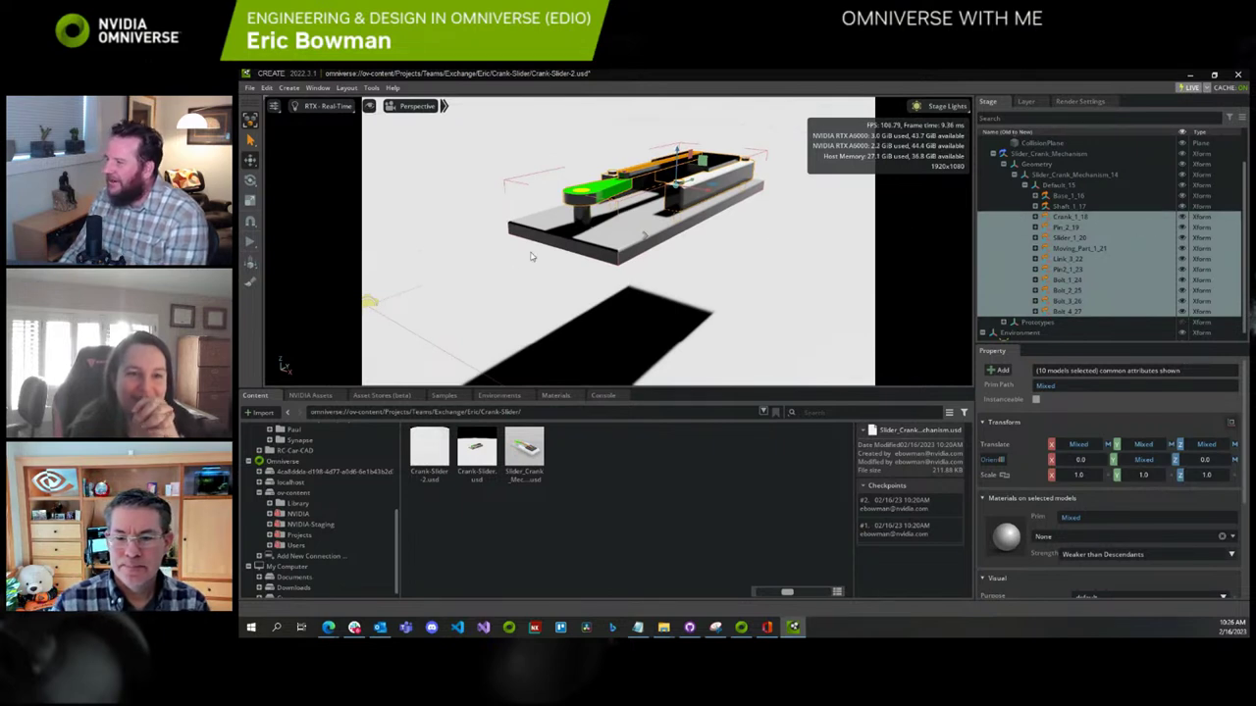
# Enable Kinematic Enabled on the rigid bodies of all parts from Shaft_1_17 through Bolt_4_27, leaving out the base
pyautogui.keyDown('ctrl'); pyautogui.click(1066, 209); pyautogui.keyUp('ctrl')
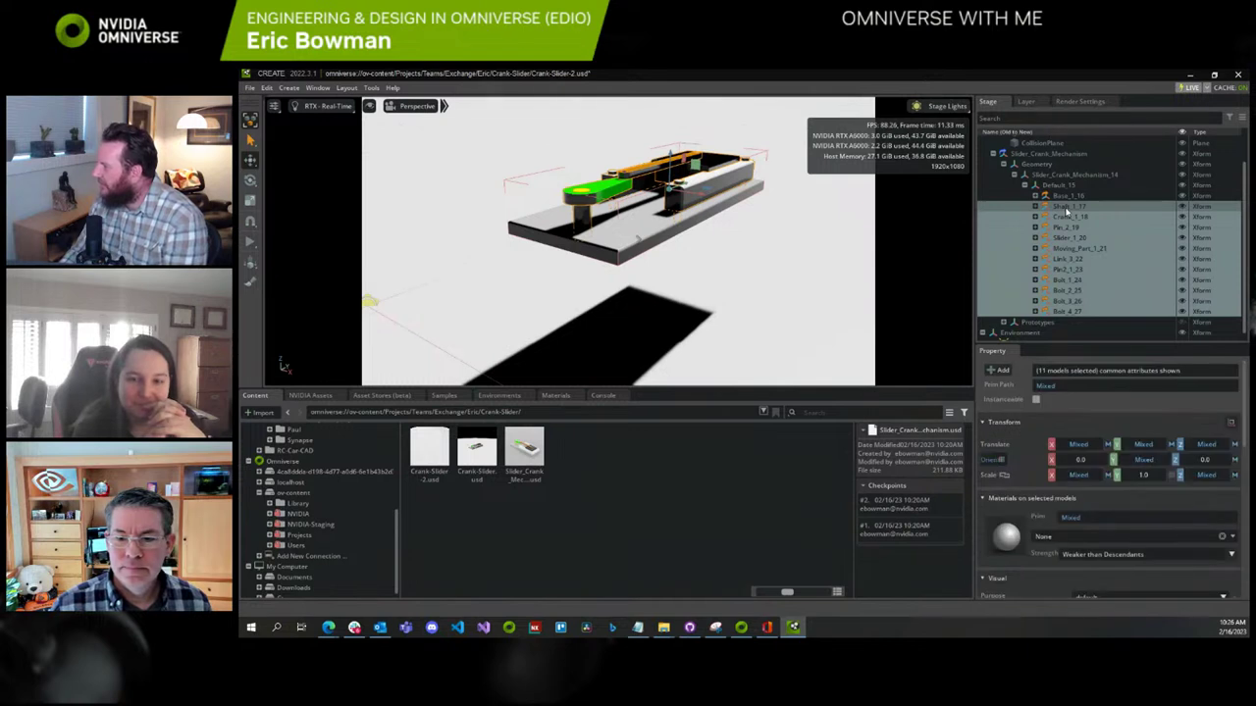
pyautogui.rightClick(1065, 209)
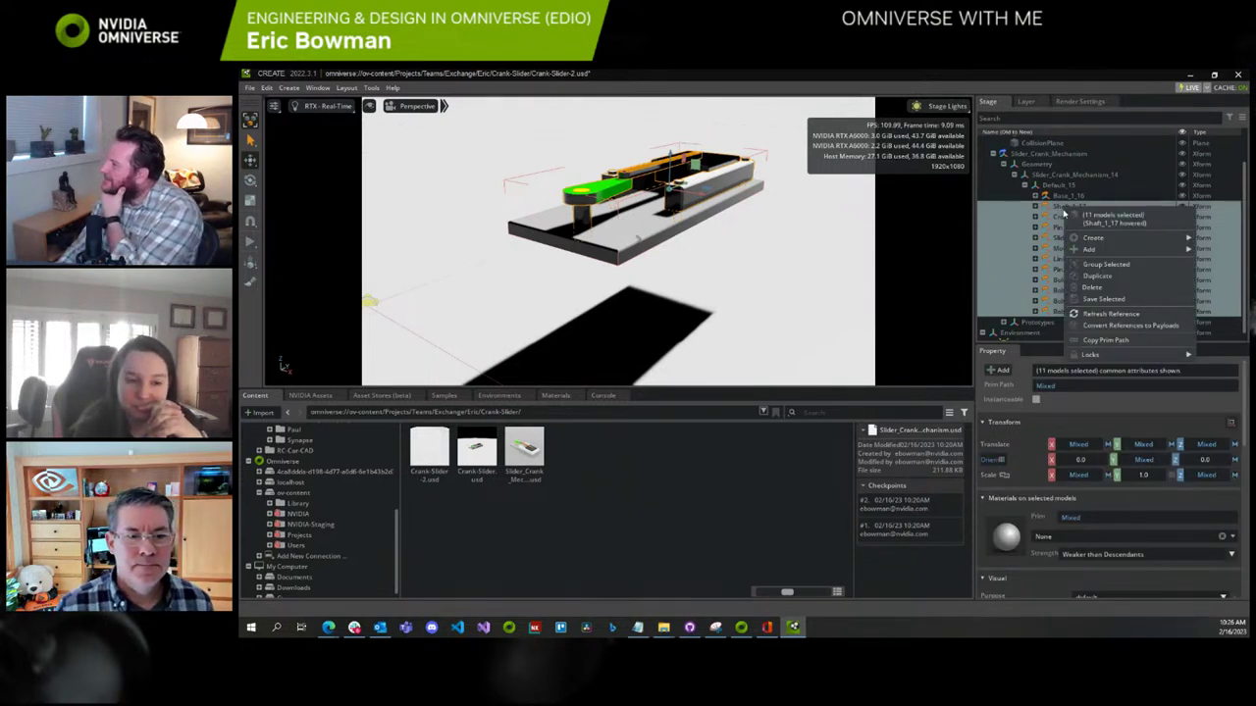
pyautogui.scroll(-3, 1067, 428)
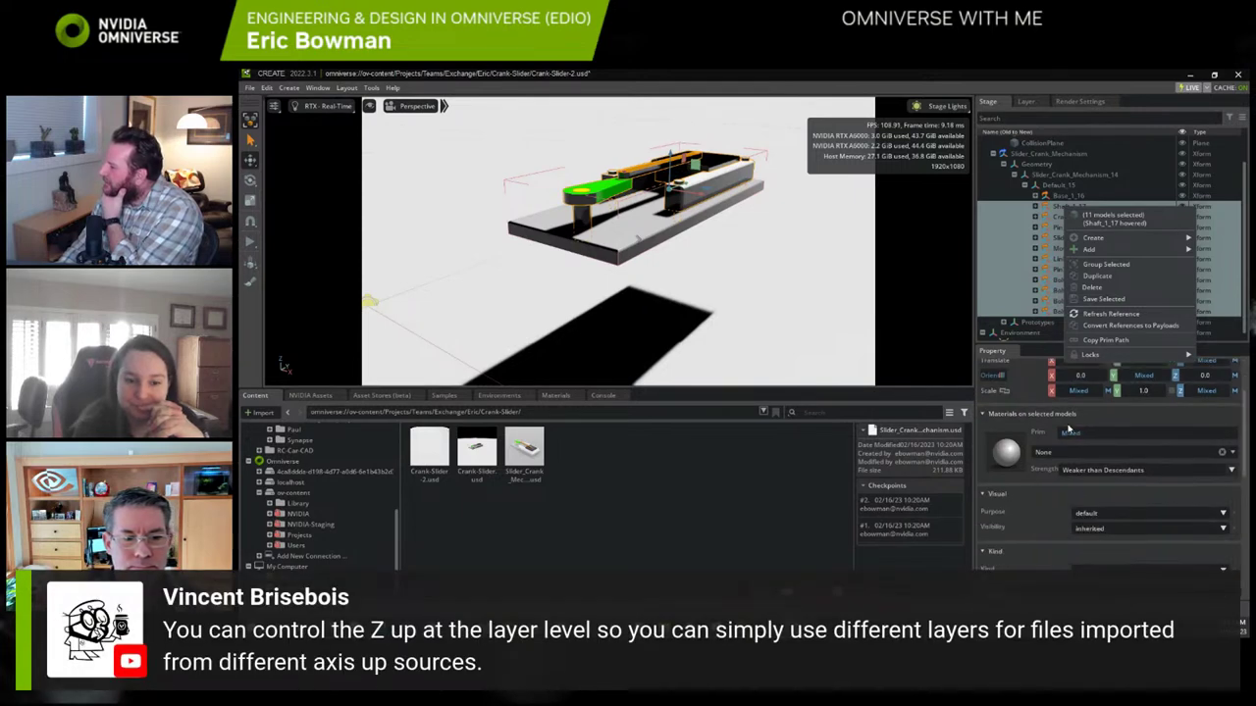
pyautogui.scroll(-3, 1068, 428)
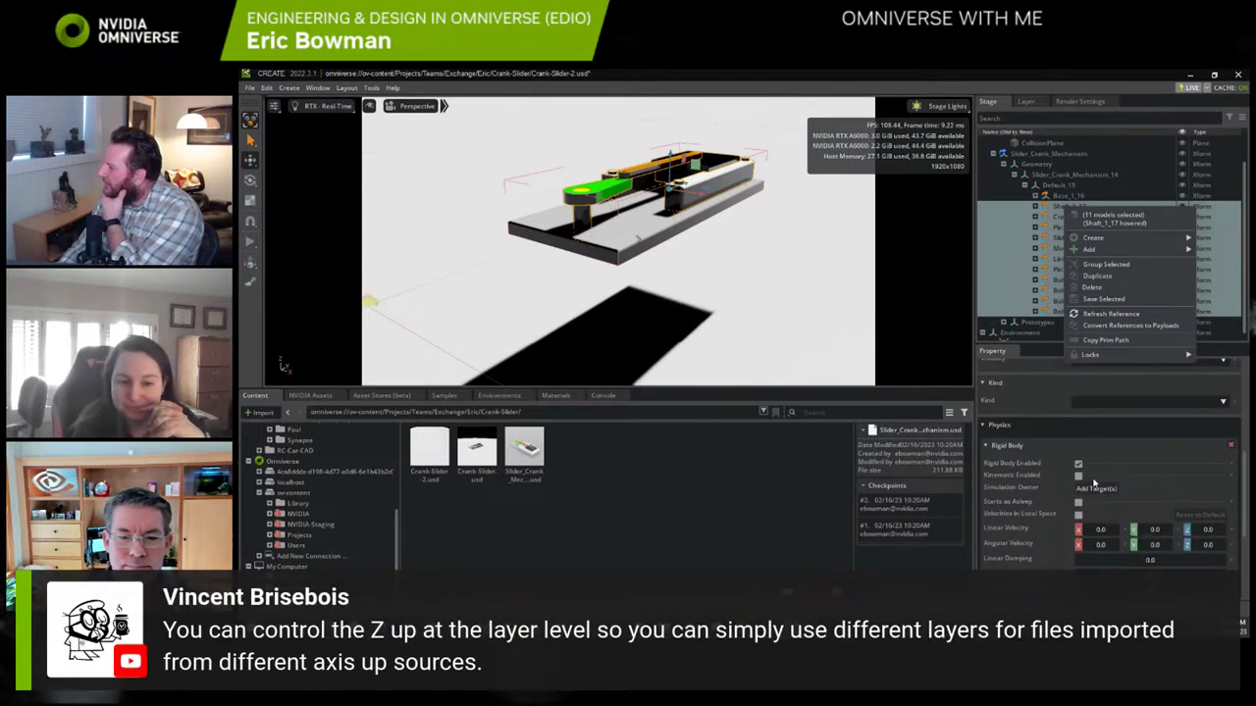
pyautogui.click(1079, 480)
pyautogui.click(1080, 477)
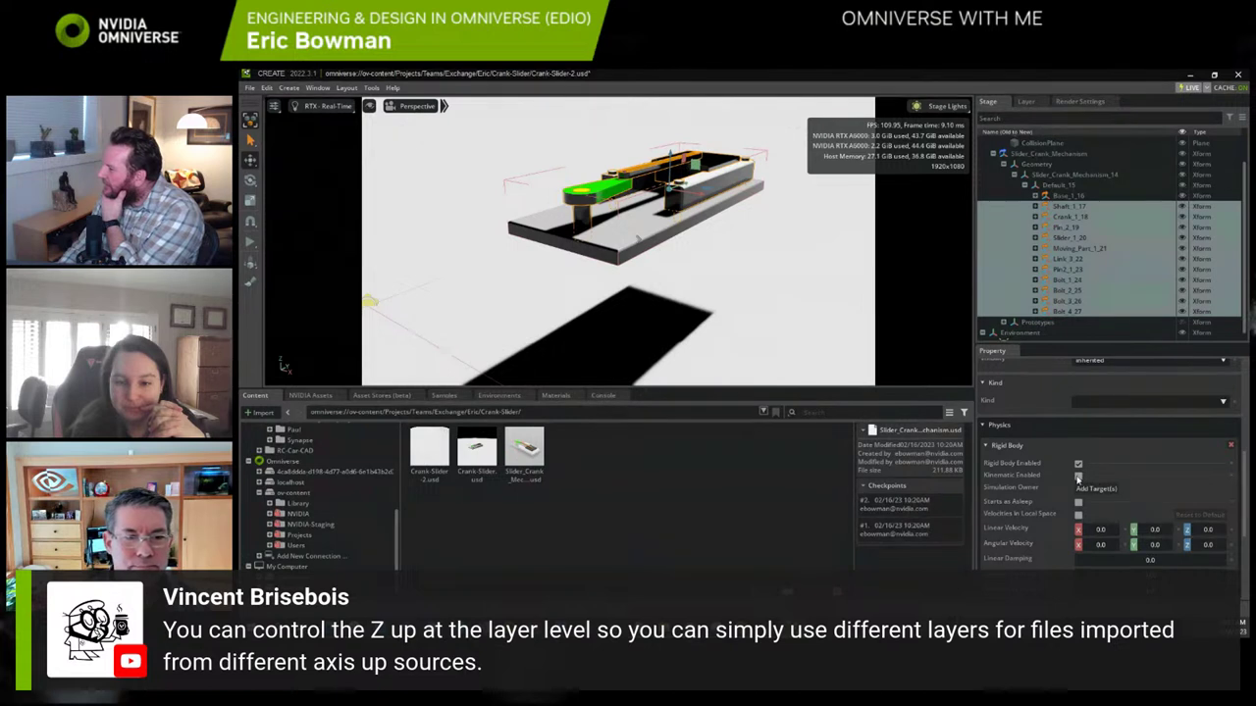
# Play the simulation with only the base dynamic, check the transform of Base_1_16, then replay and stop it
pyautogui.click(249, 244)
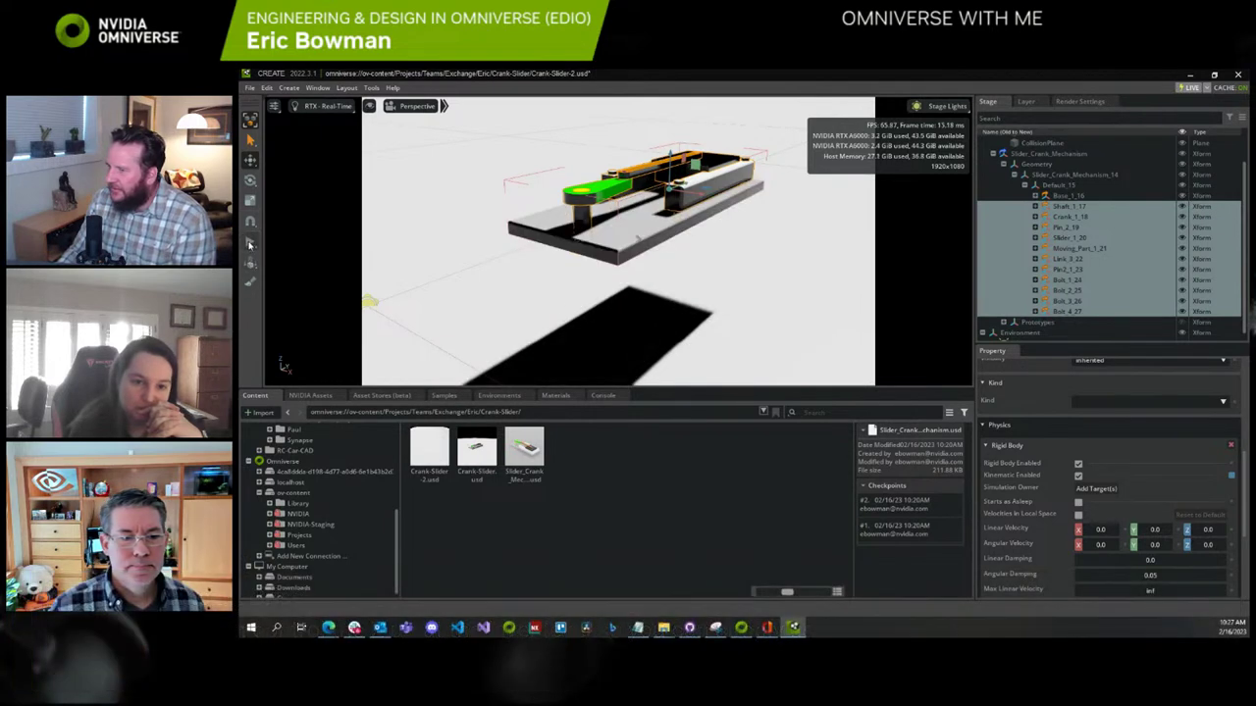
pyautogui.click(1073, 198)
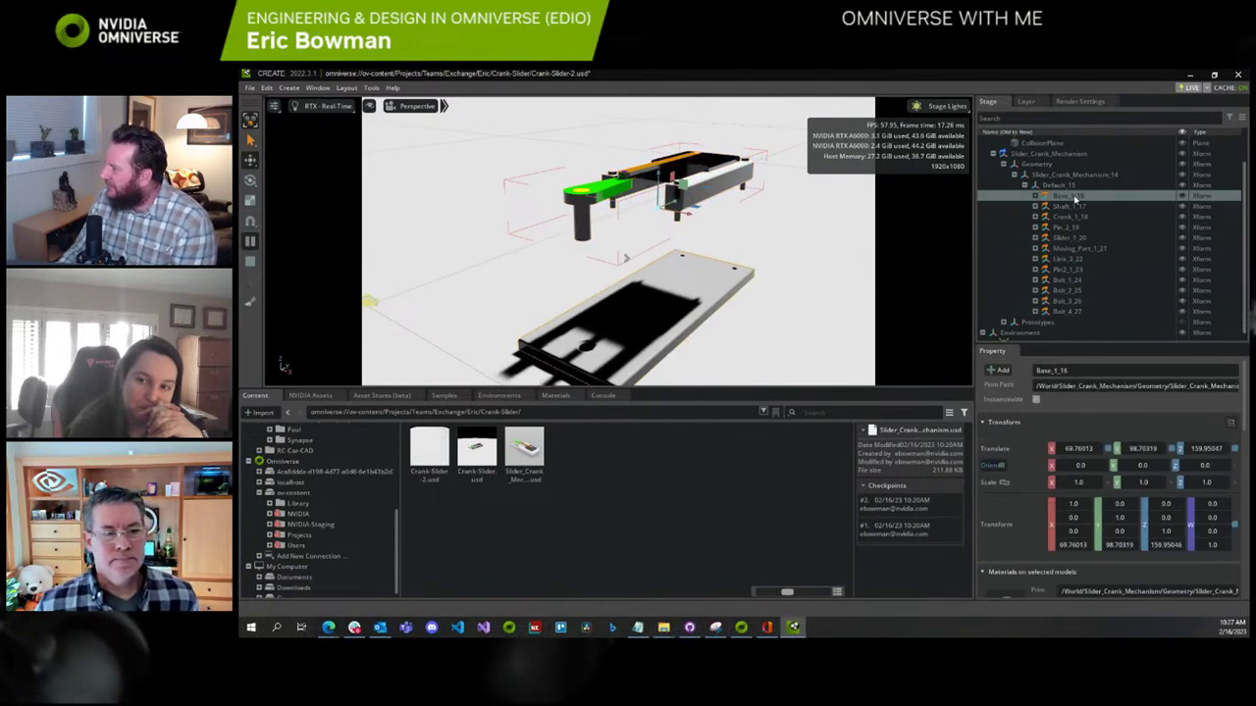
pyautogui.click(252, 263)
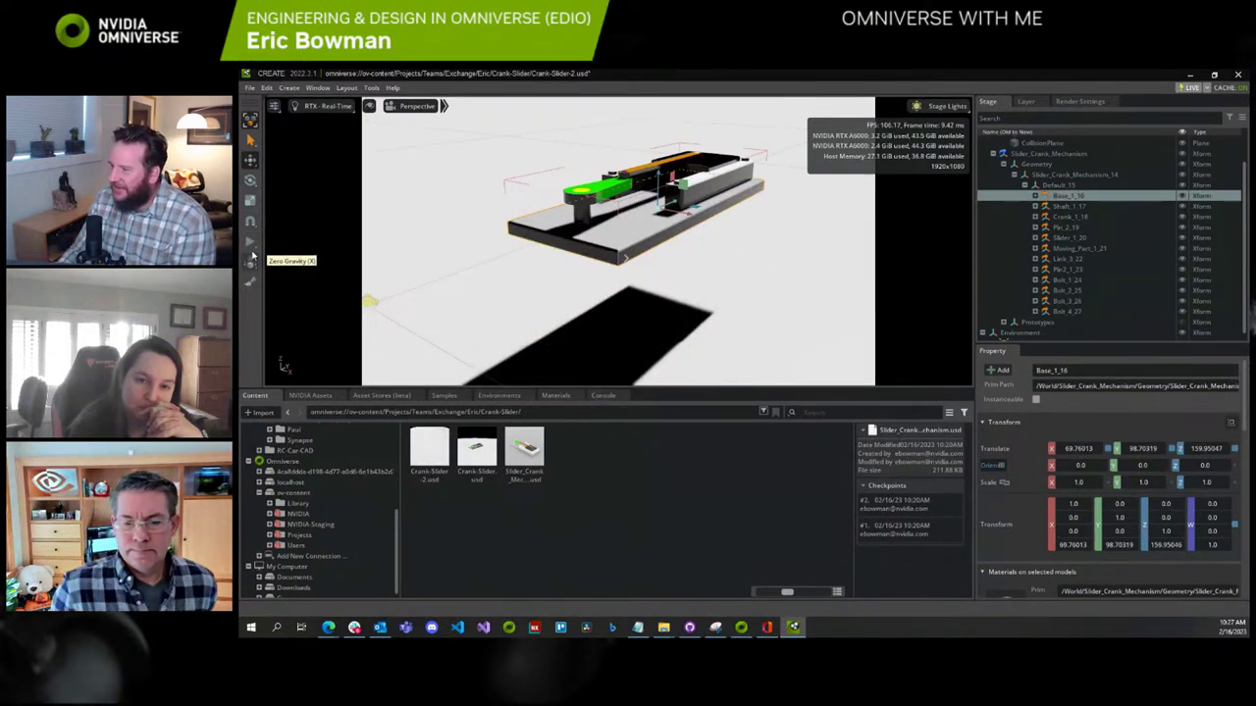
pyautogui.click(250, 243)
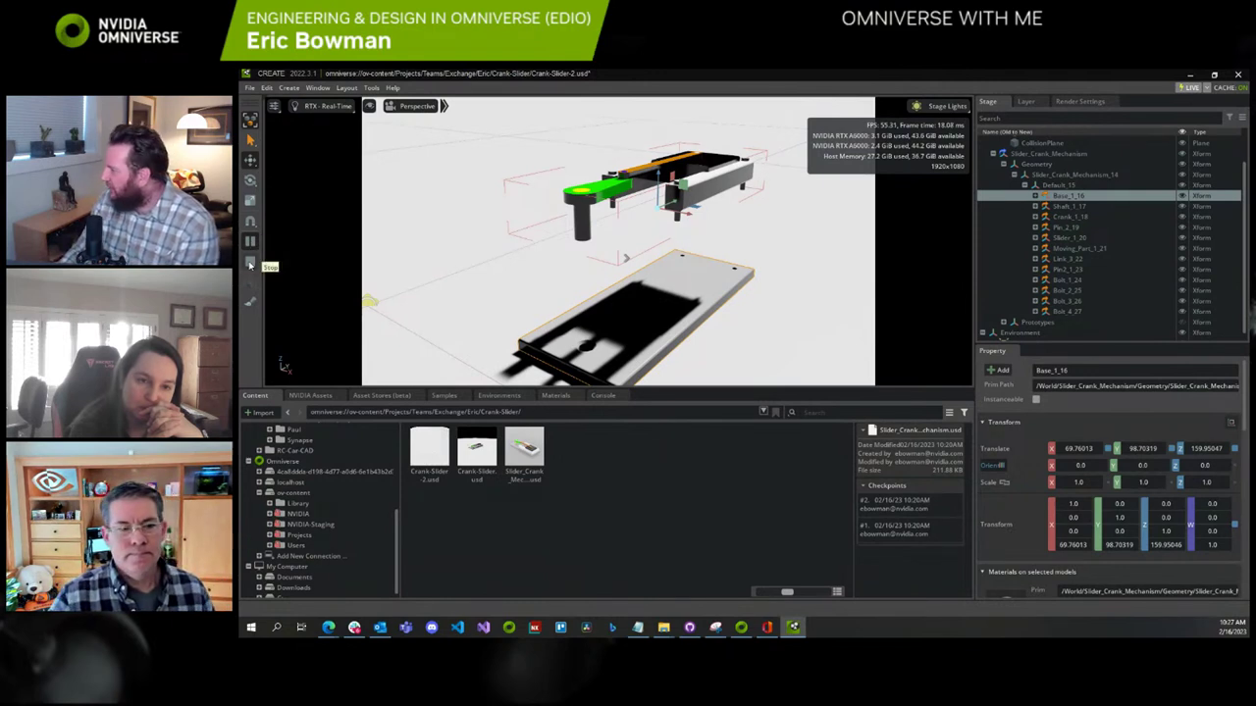
pyautogui.click(251, 263)
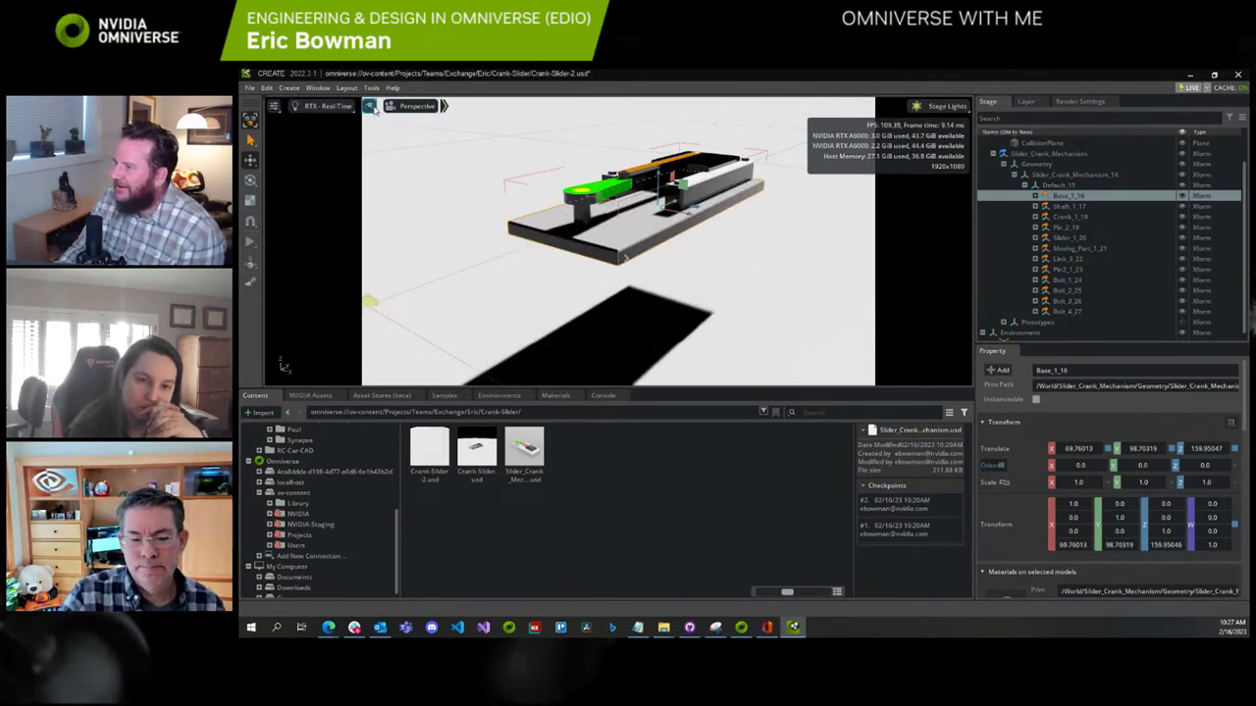
pyautogui.click(372, 108)
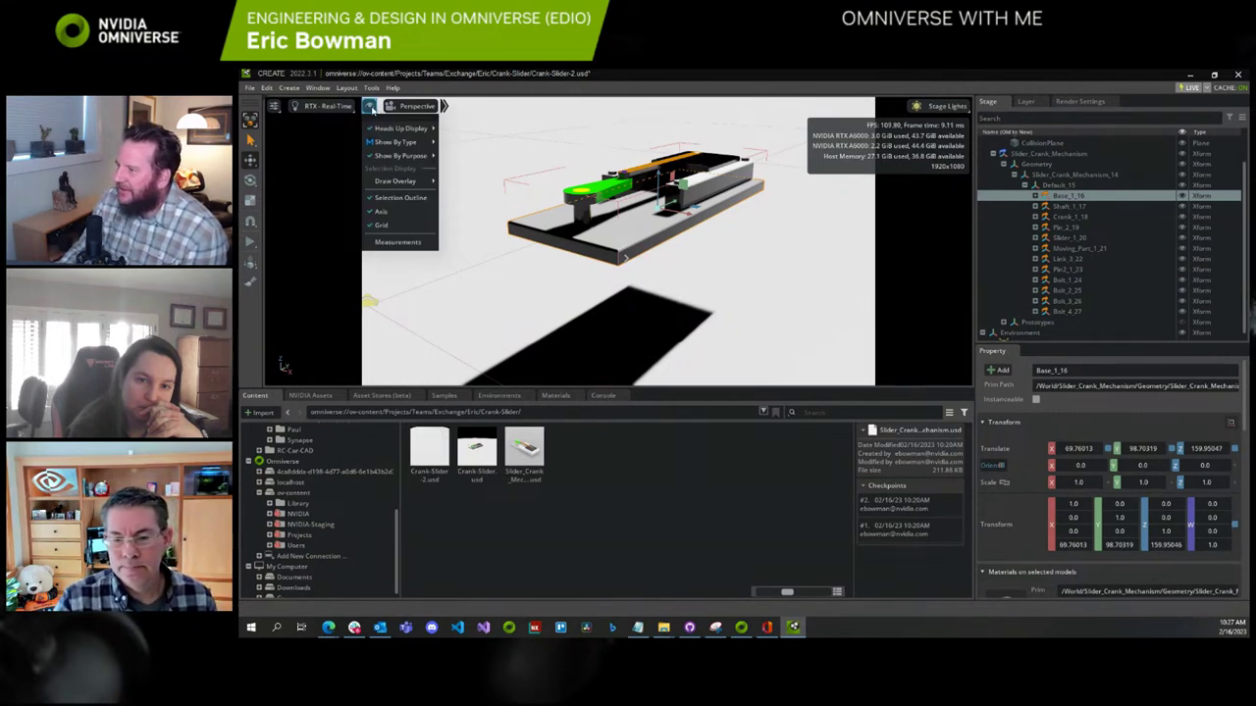
pyautogui.moveTo(402, 185)
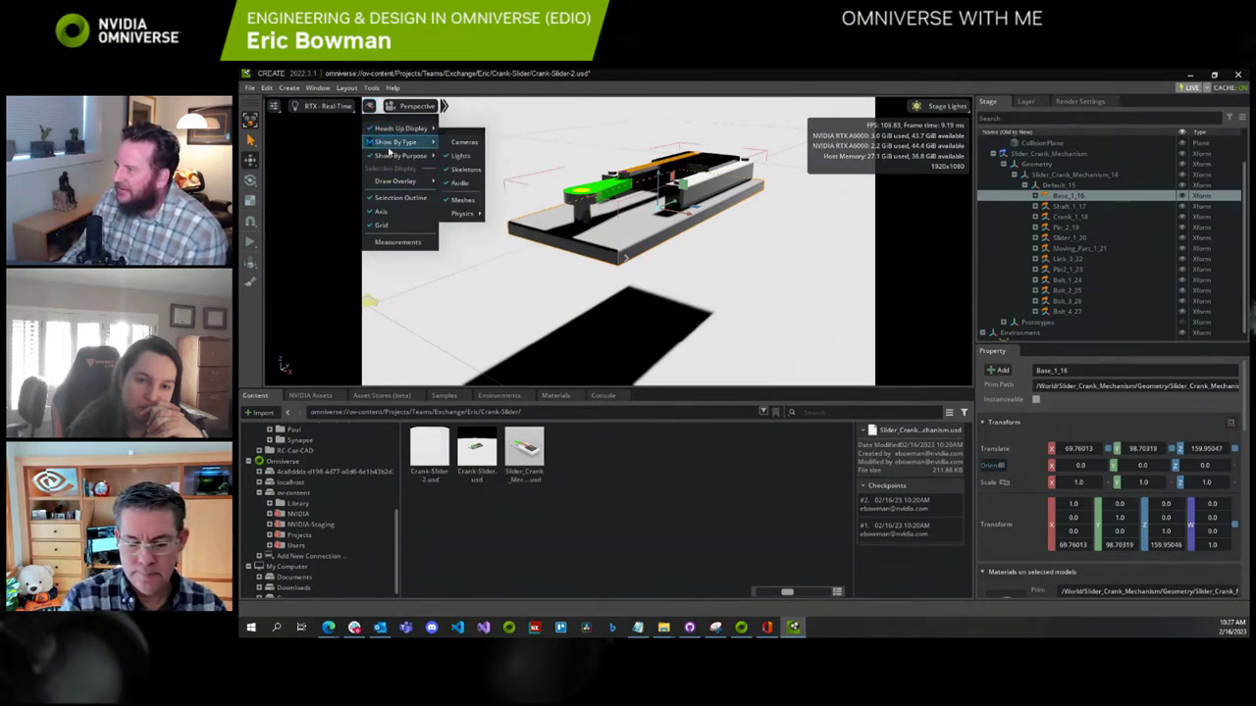
pyautogui.click(249, 302)
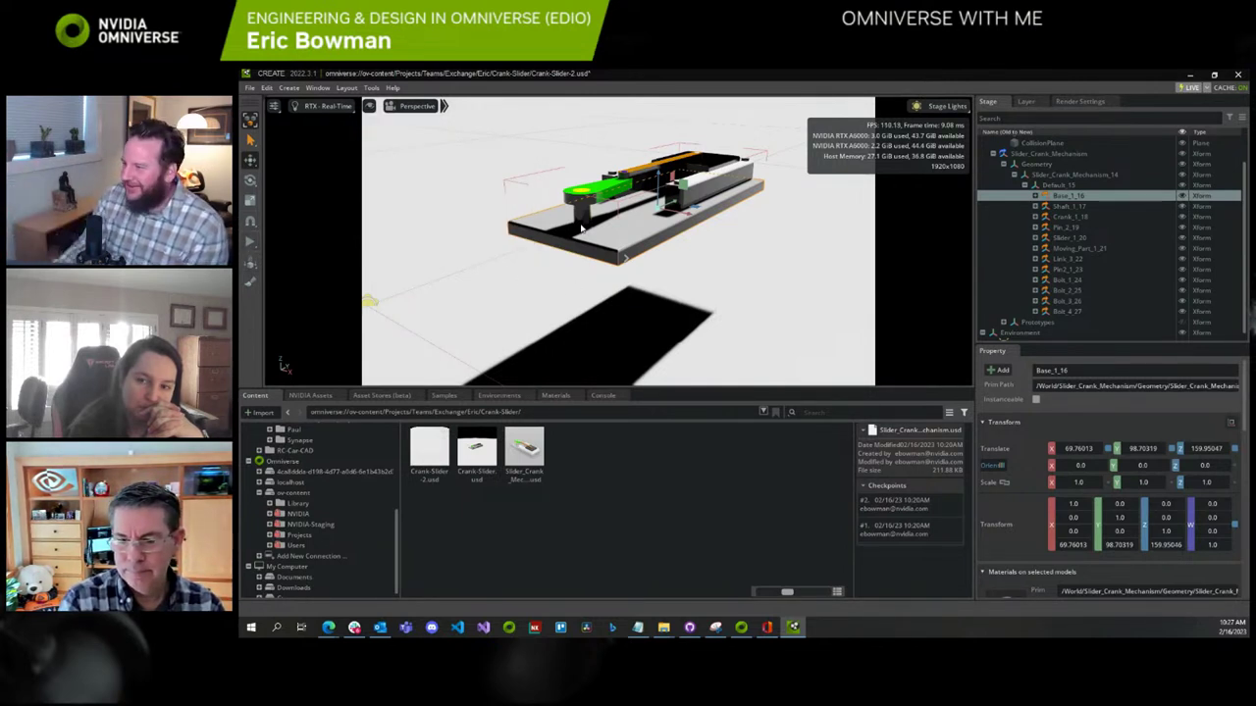
# Run and stop the simulation twice to check whether the properties of Base_1_16 update during playback
pyautogui.click(249, 241)
pyautogui.click(251, 261)
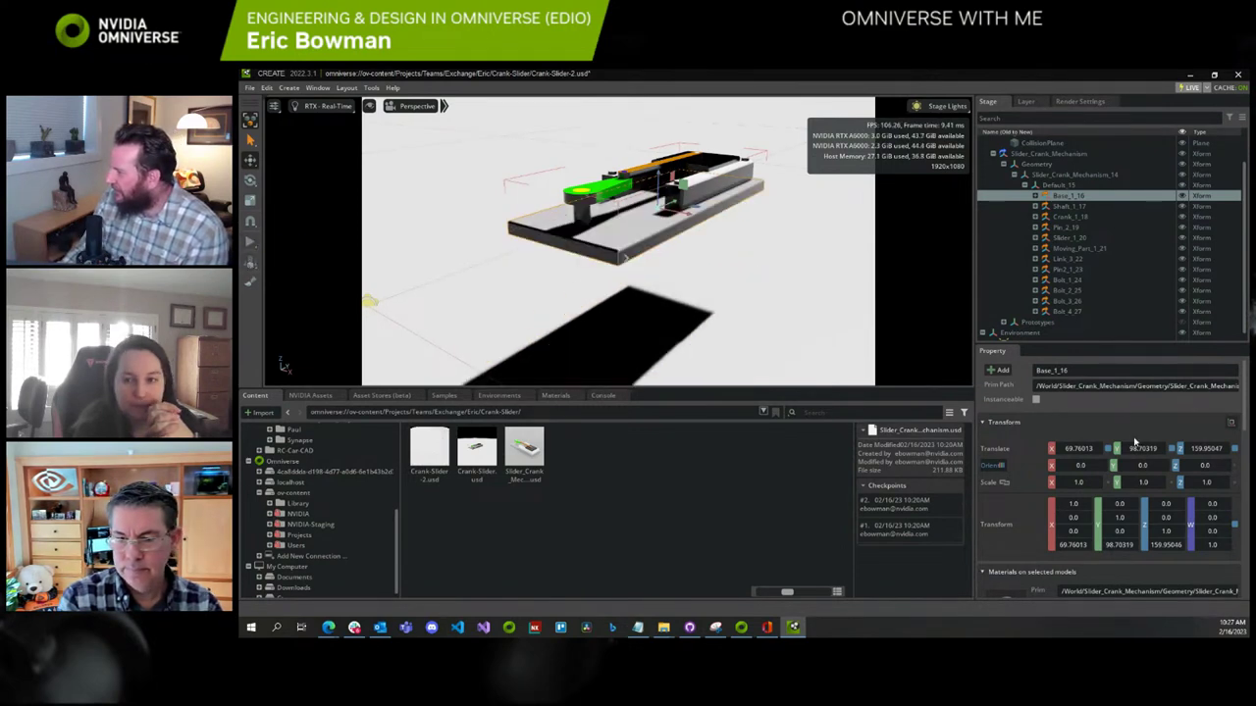
pyautogui.click(252, 245)
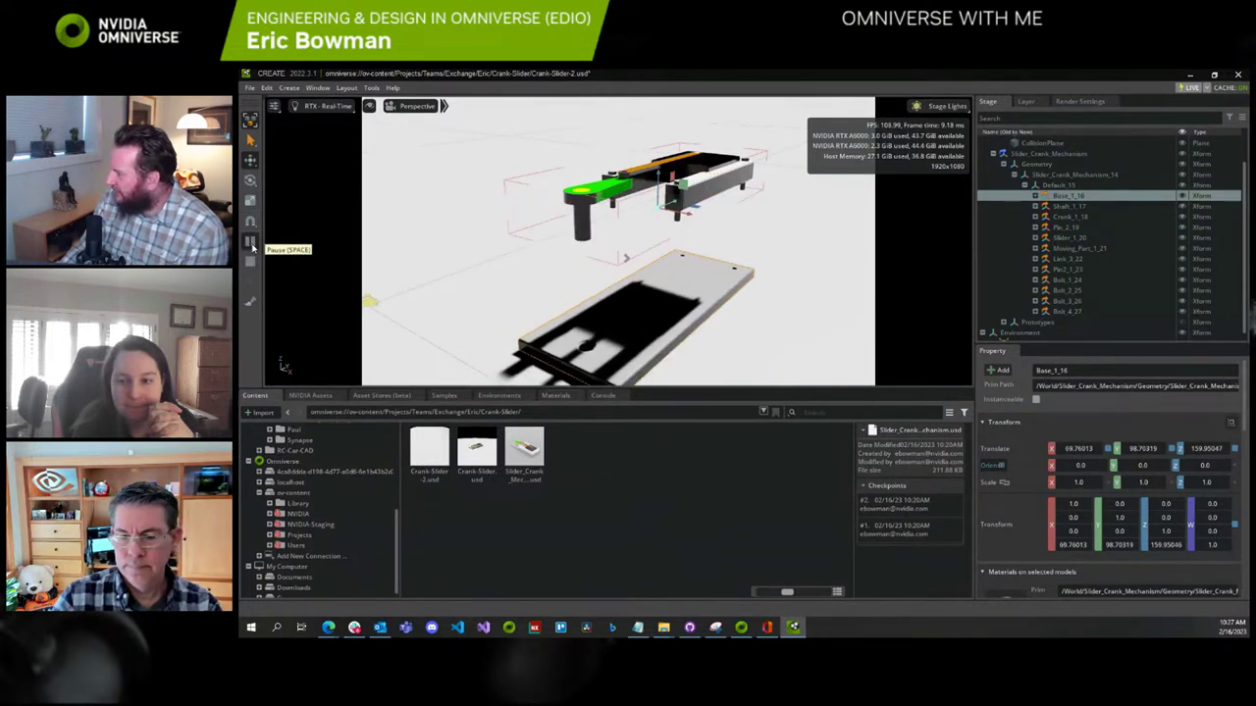
pyautogui.click(251, 263)
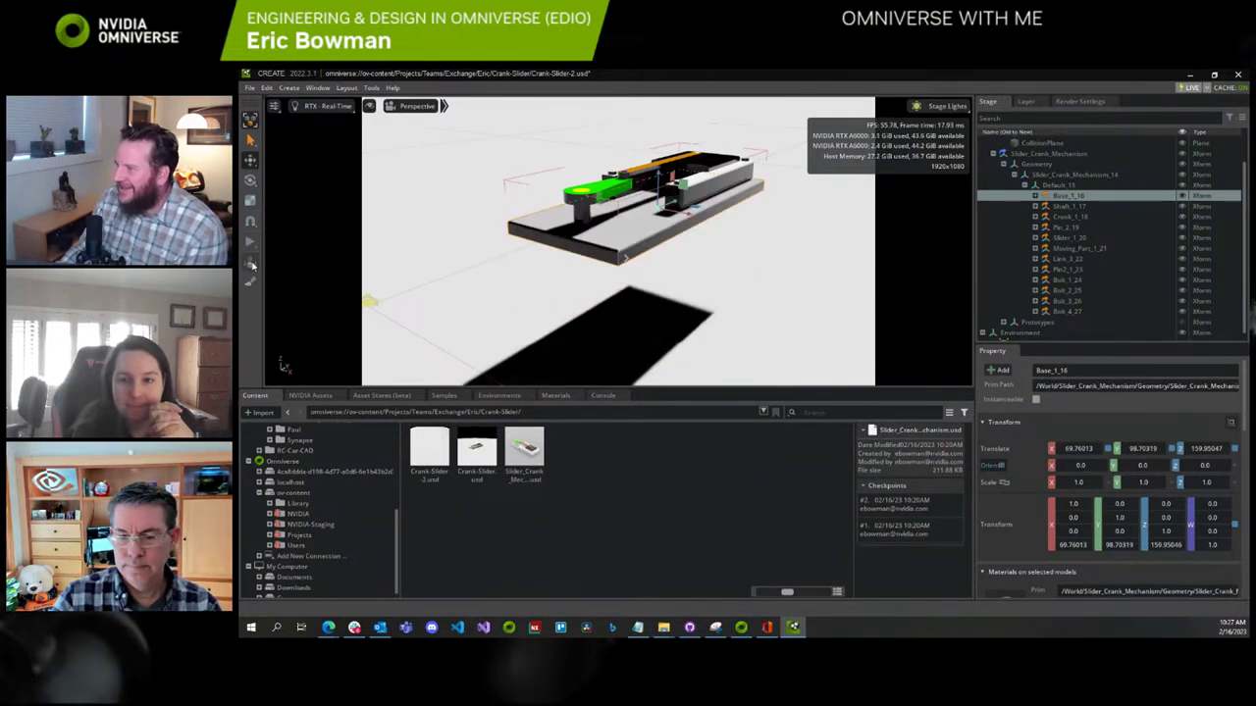
# Show the physics Simulation Info Overlay in the viewport and open the Physics Settings
pyautogui.click(369, 106)
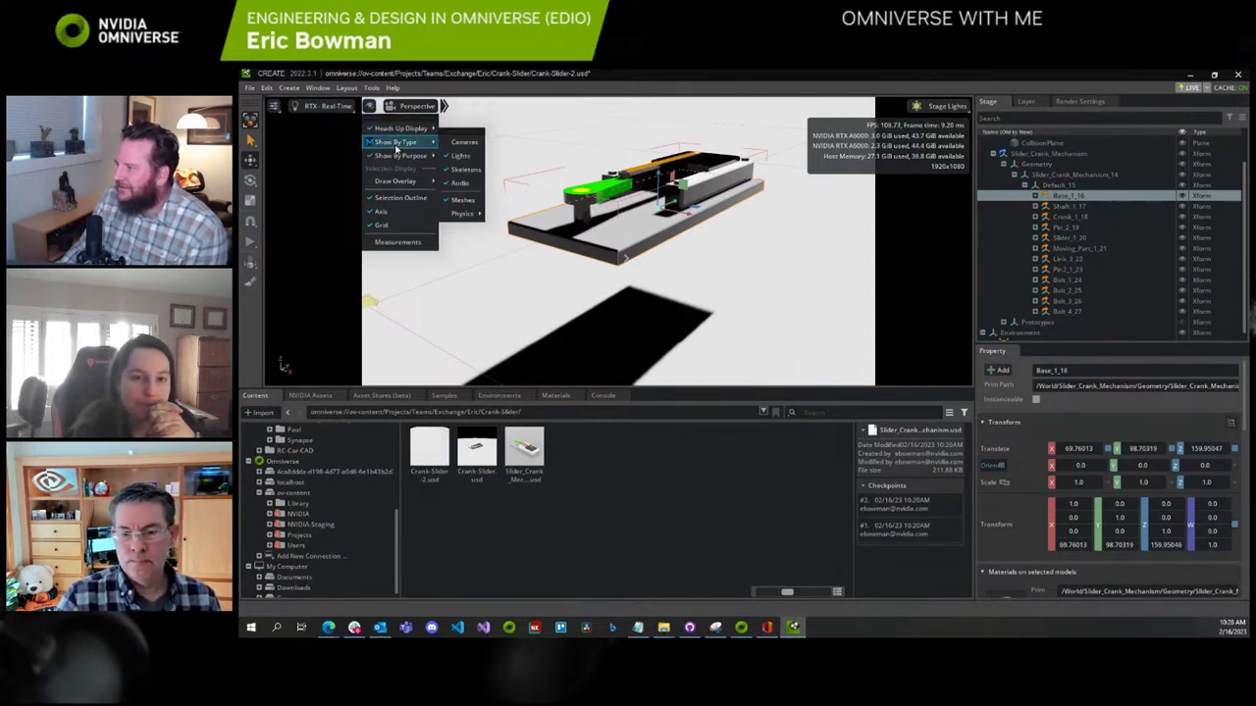
pyautogui.moveTo(481, 214)
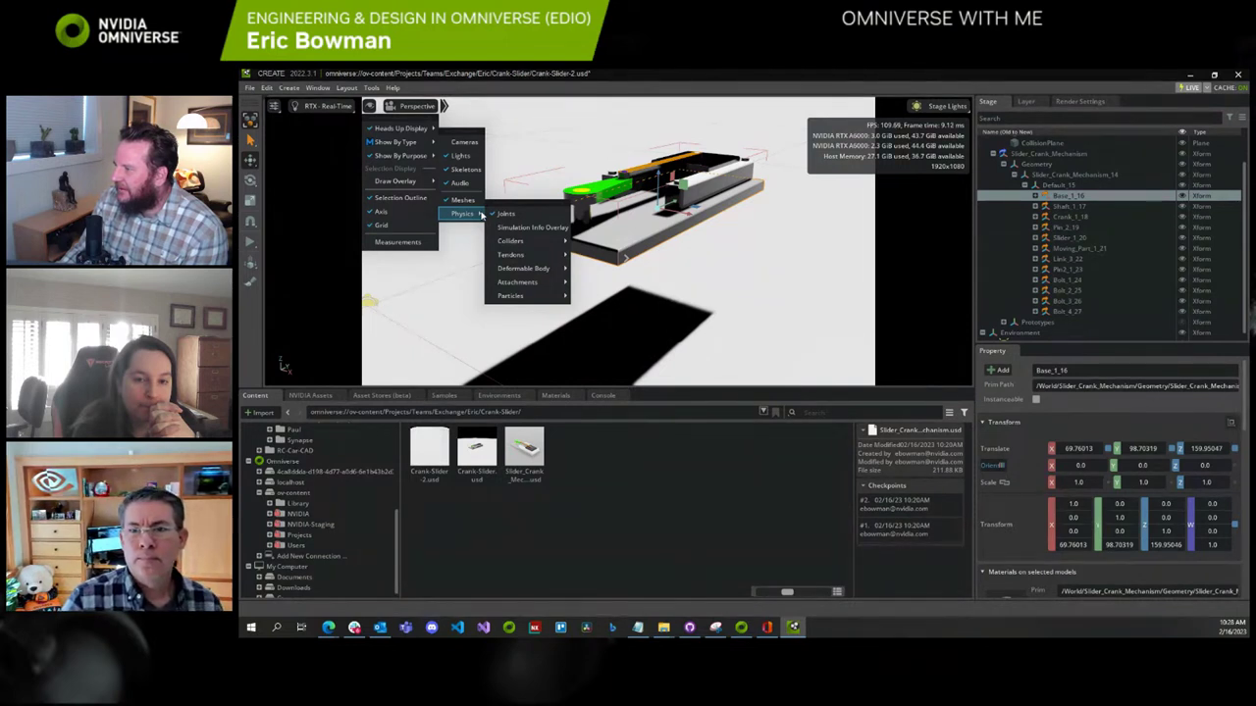
pyautogui.click(532, 226)
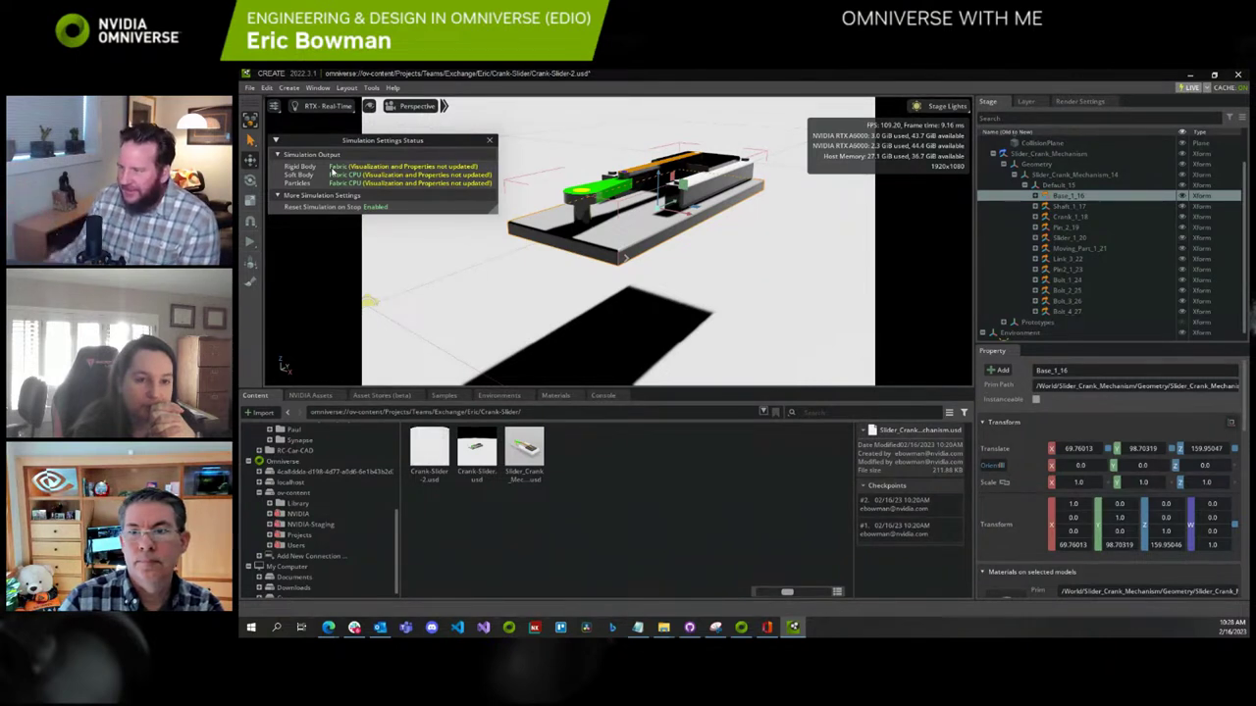
pyautogui.click(318, 90)
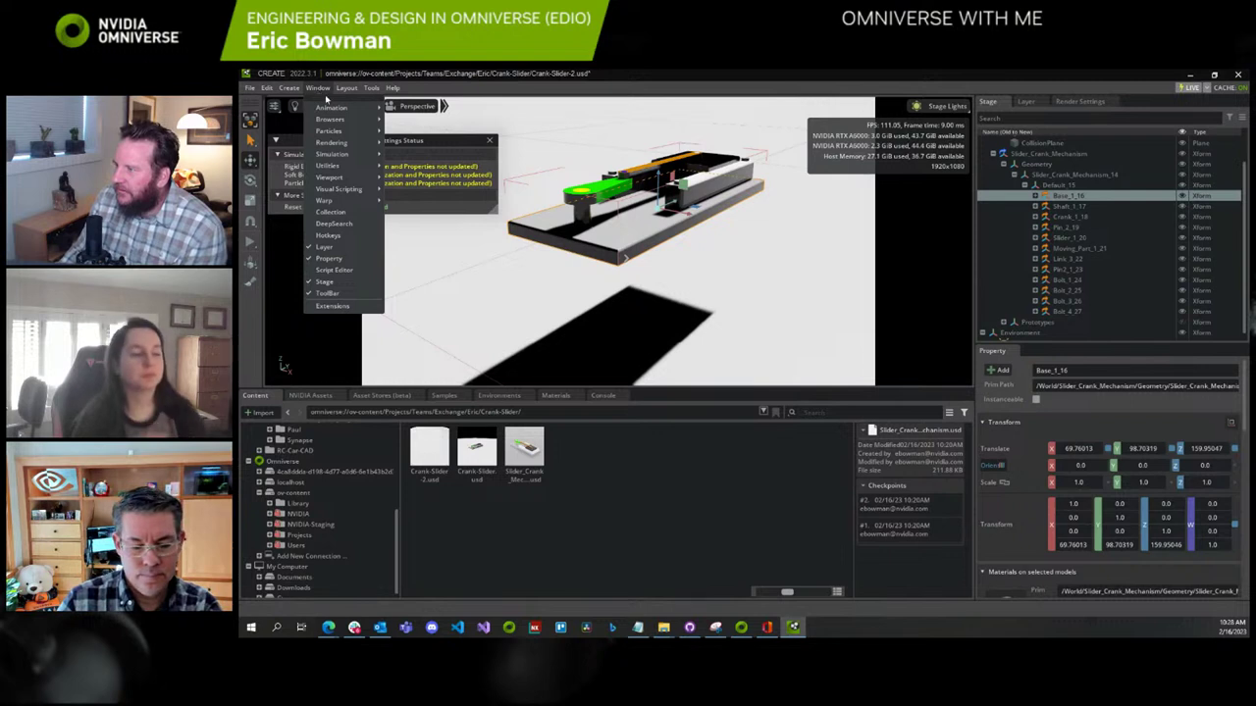
pyautogui.moveTo(338, 154)
pyautogui.click(430, 220)
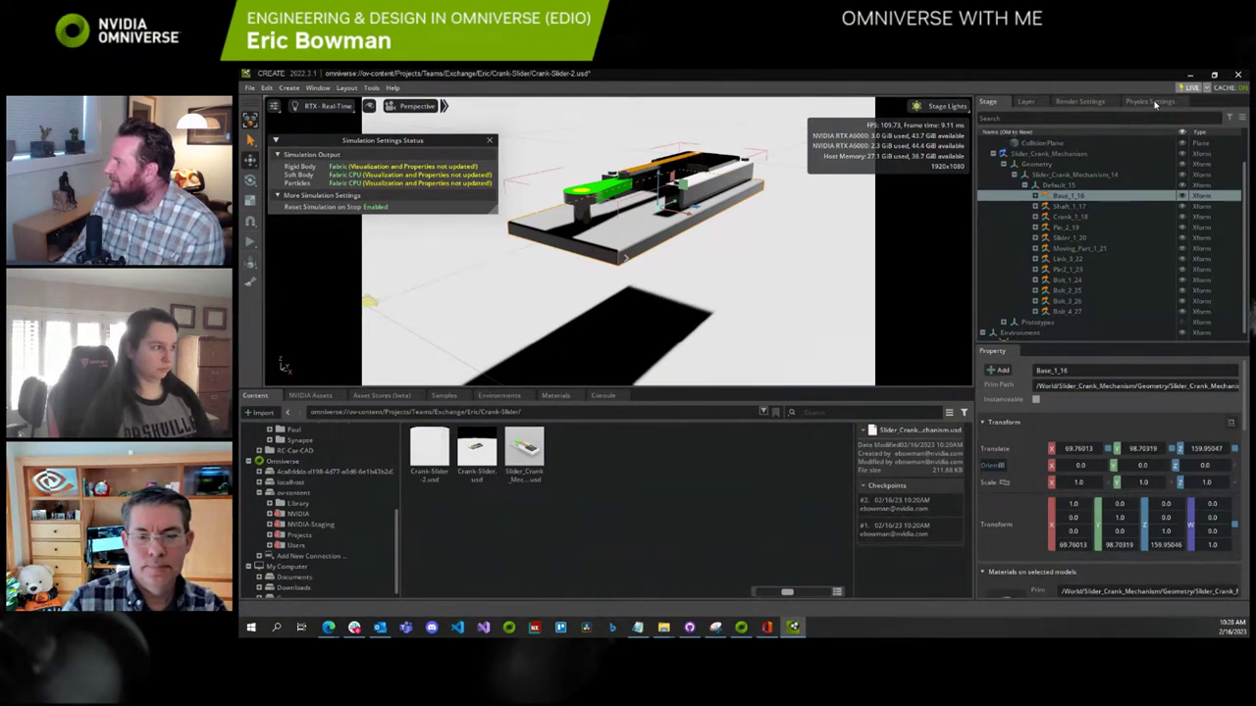
# Disable the flat cache in the Physics FlatCache preferences so that the simulation output goes to USD
pyautogui.click(312, 88)
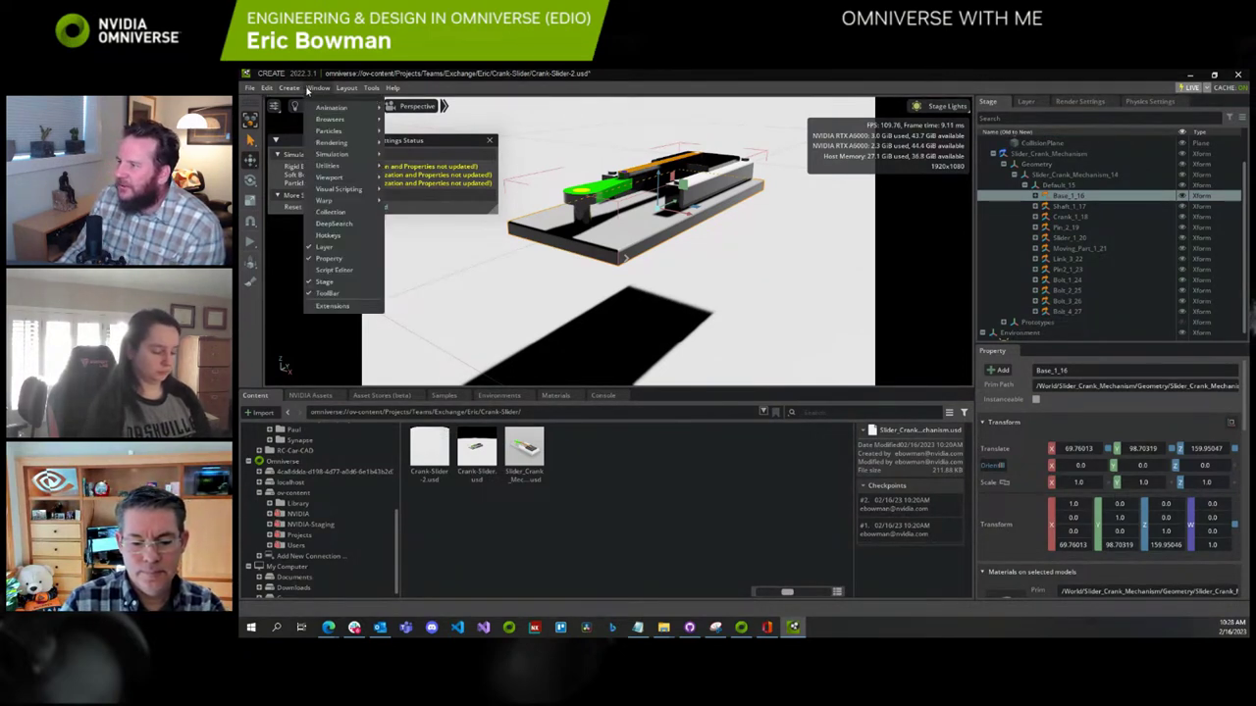
pyautogui.moveTo(249, 93)
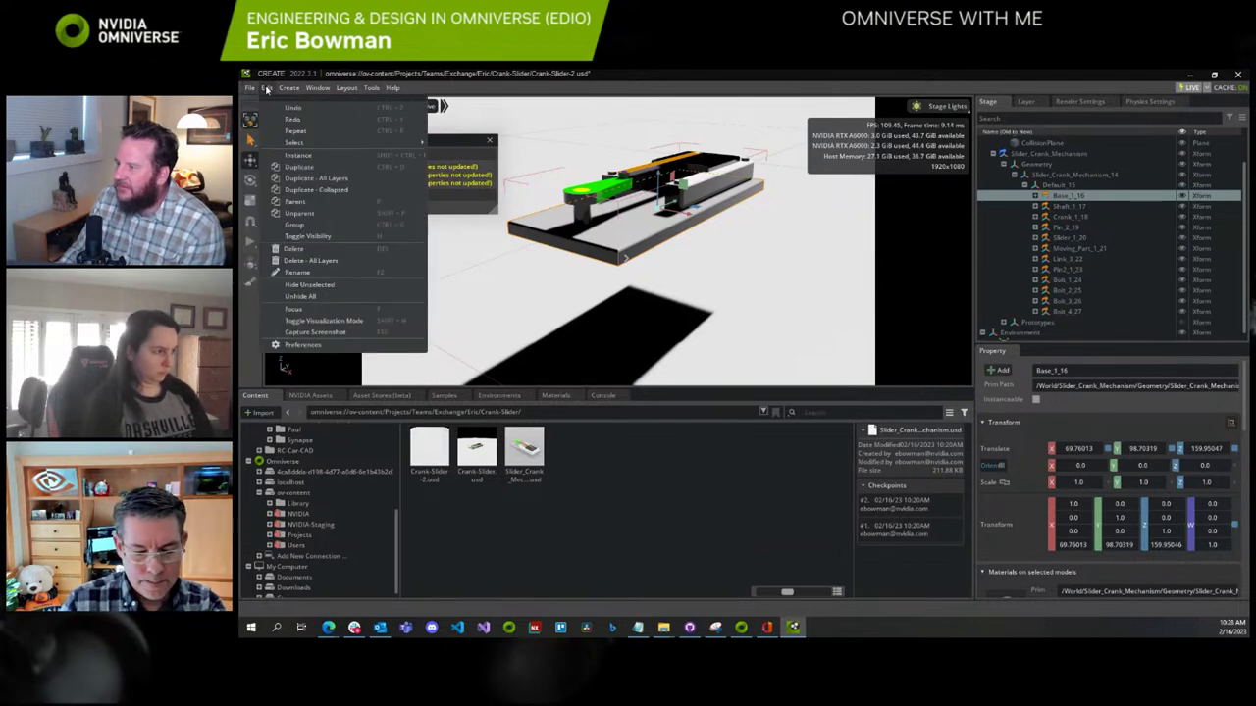
pyautogui.click(301, 345)
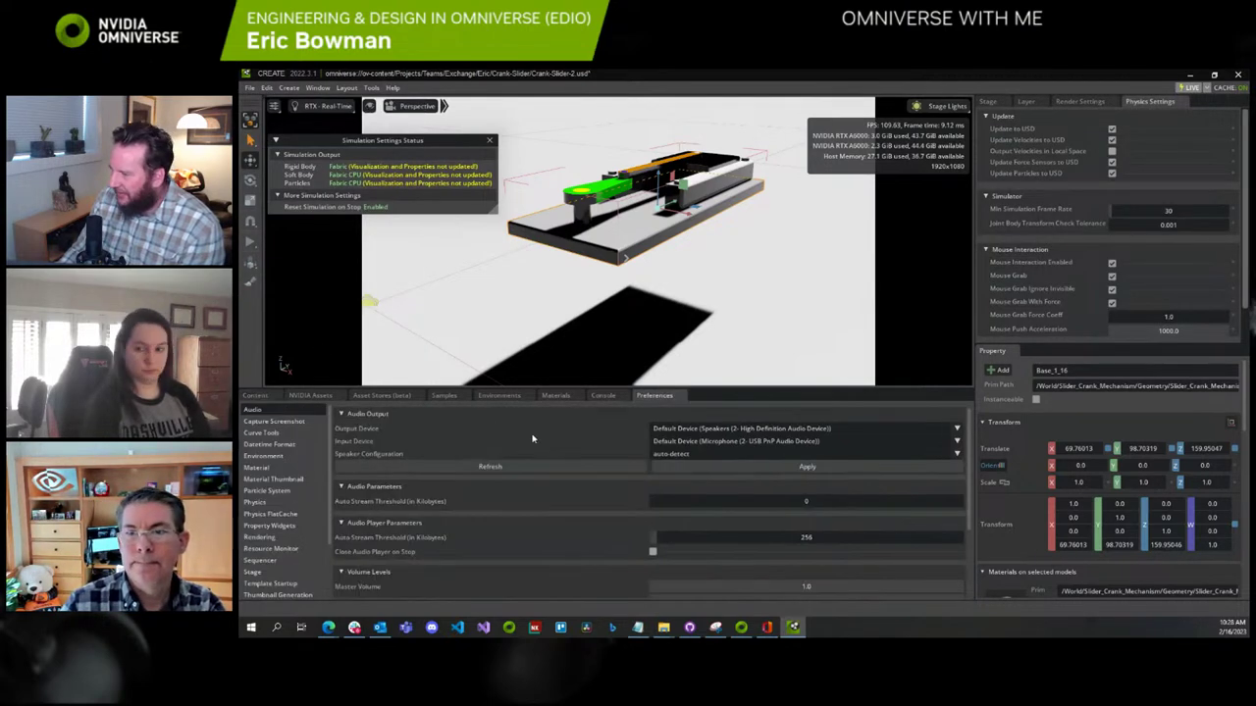
pyautogui.click(290, 516)
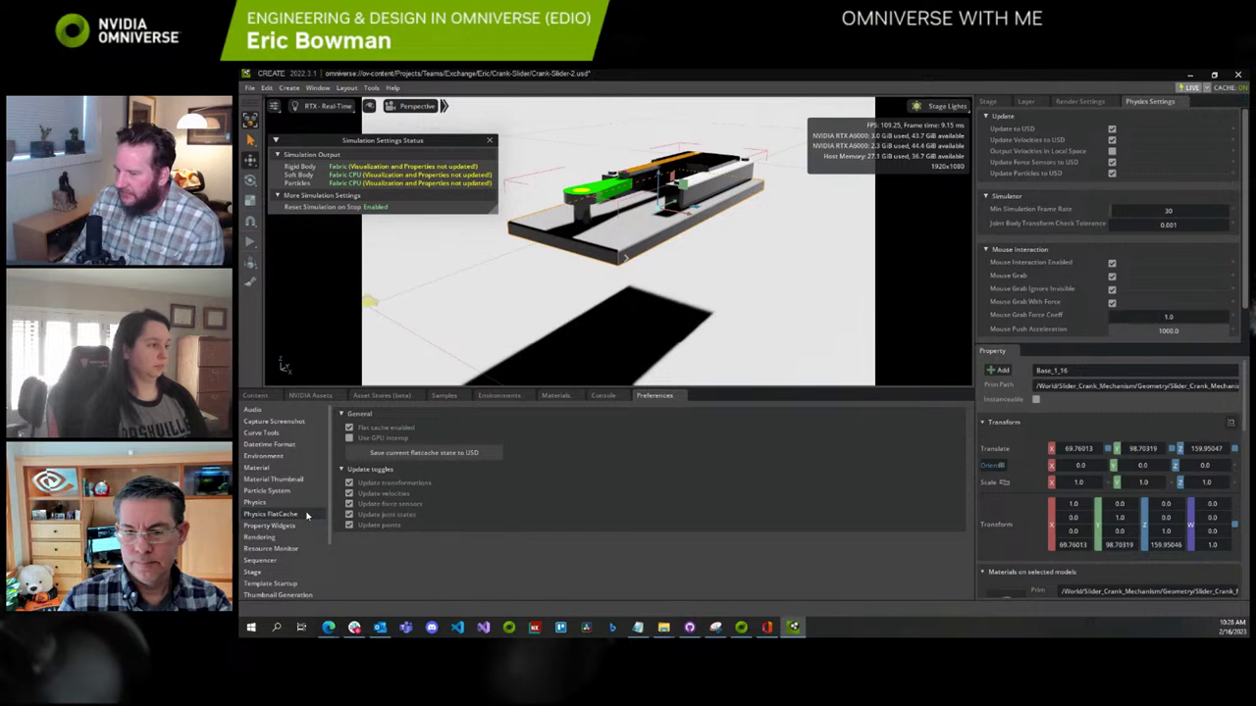
pyautogui.click(350, 429)
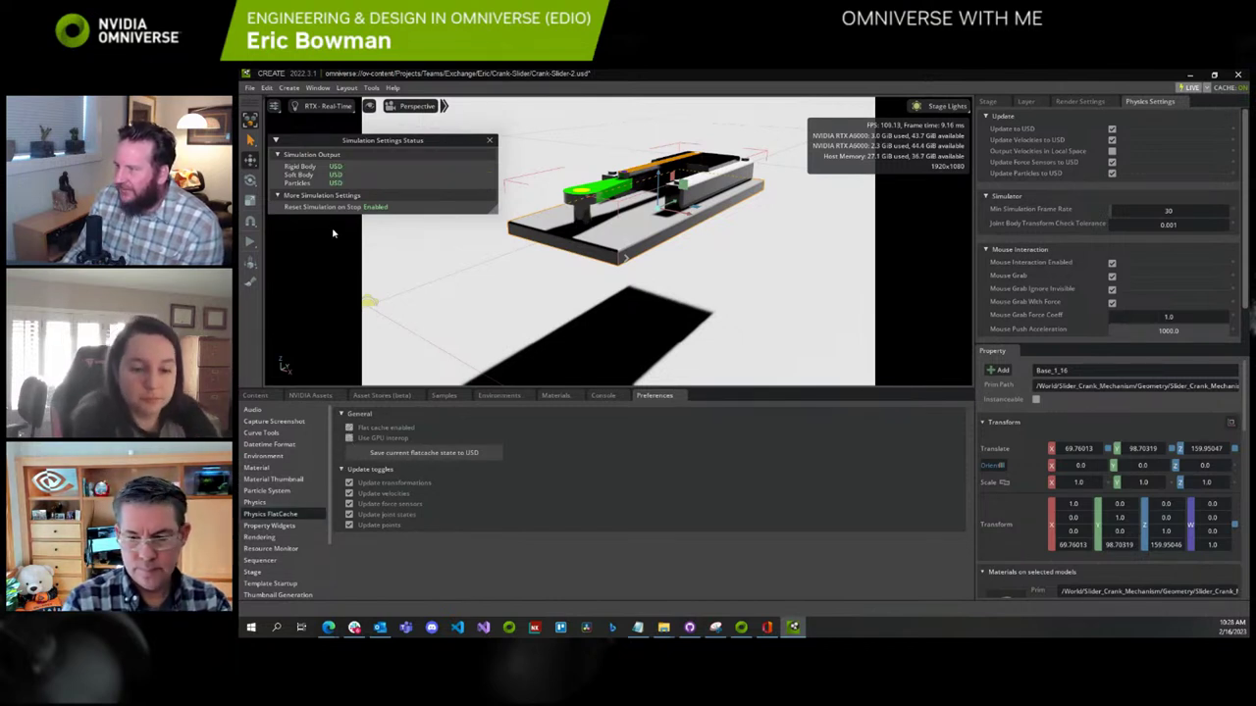
# Play and stop the simulation three times with USD output to watch the base's motion and Translate values
pyautogui.click(250, 242)
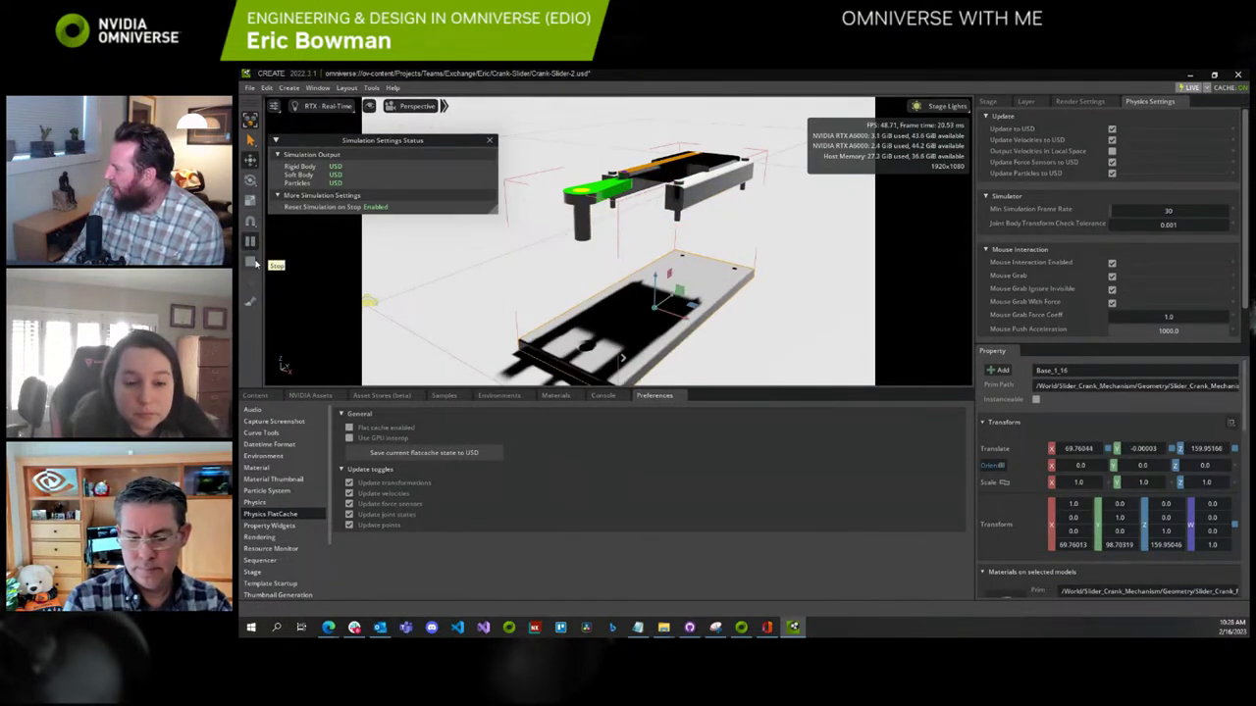
pyautogui.click(252, 264)
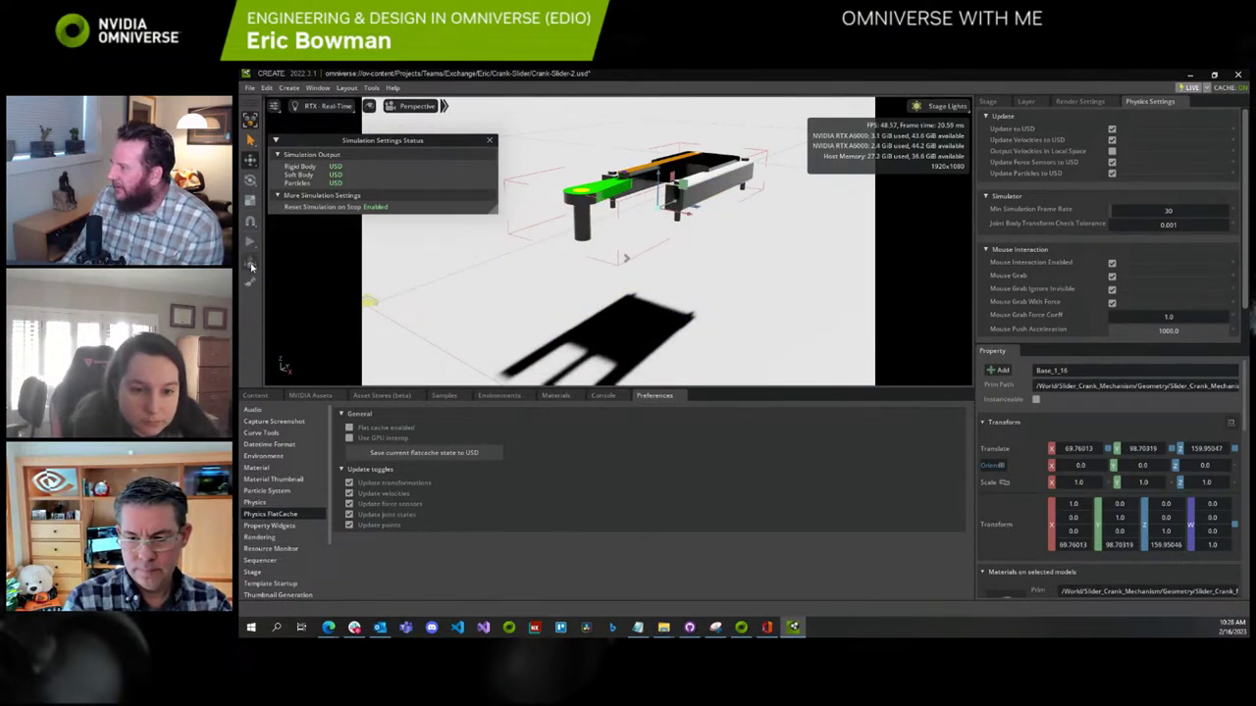
pyautogui.click(251, 242)
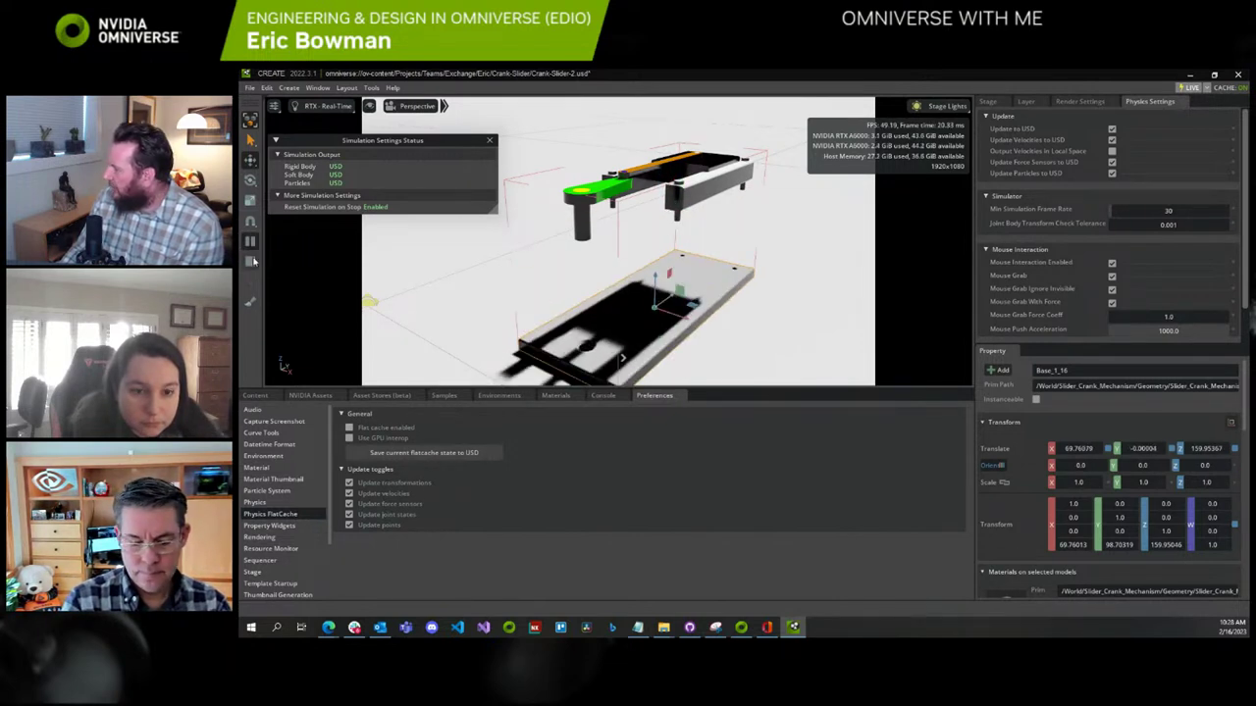
pyautogui.click(253, 262)
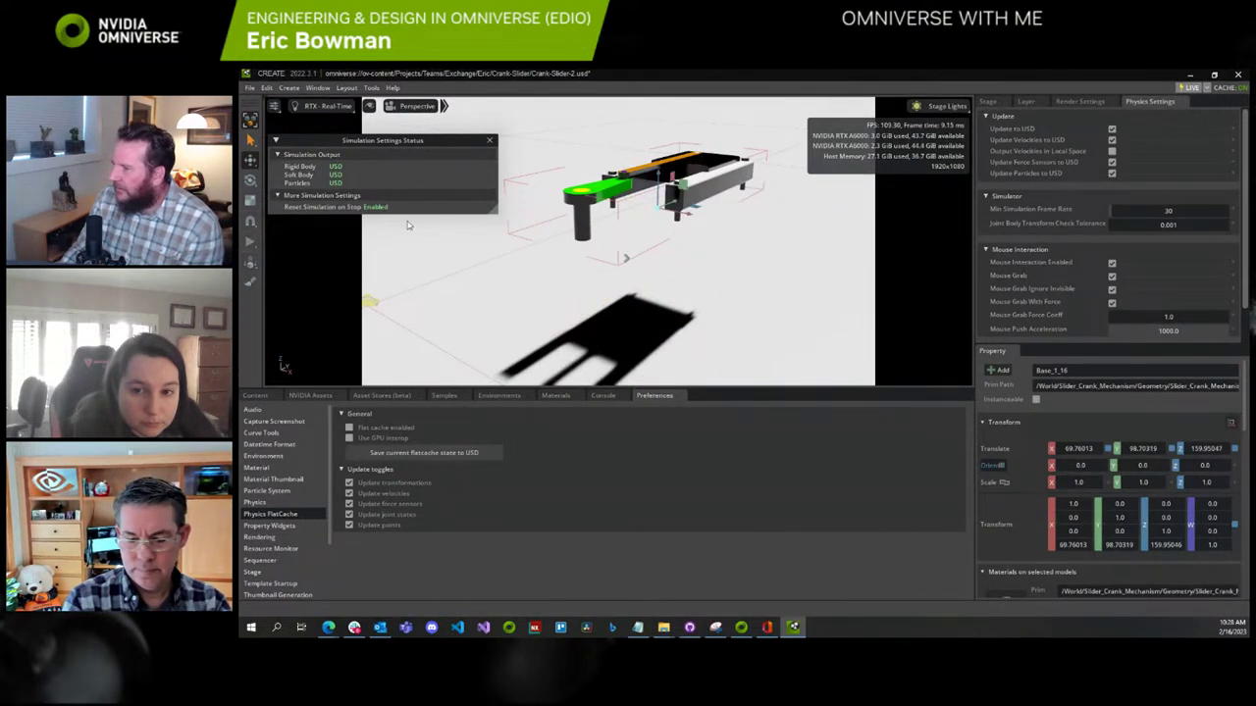
pyautogui.click(250, 243)
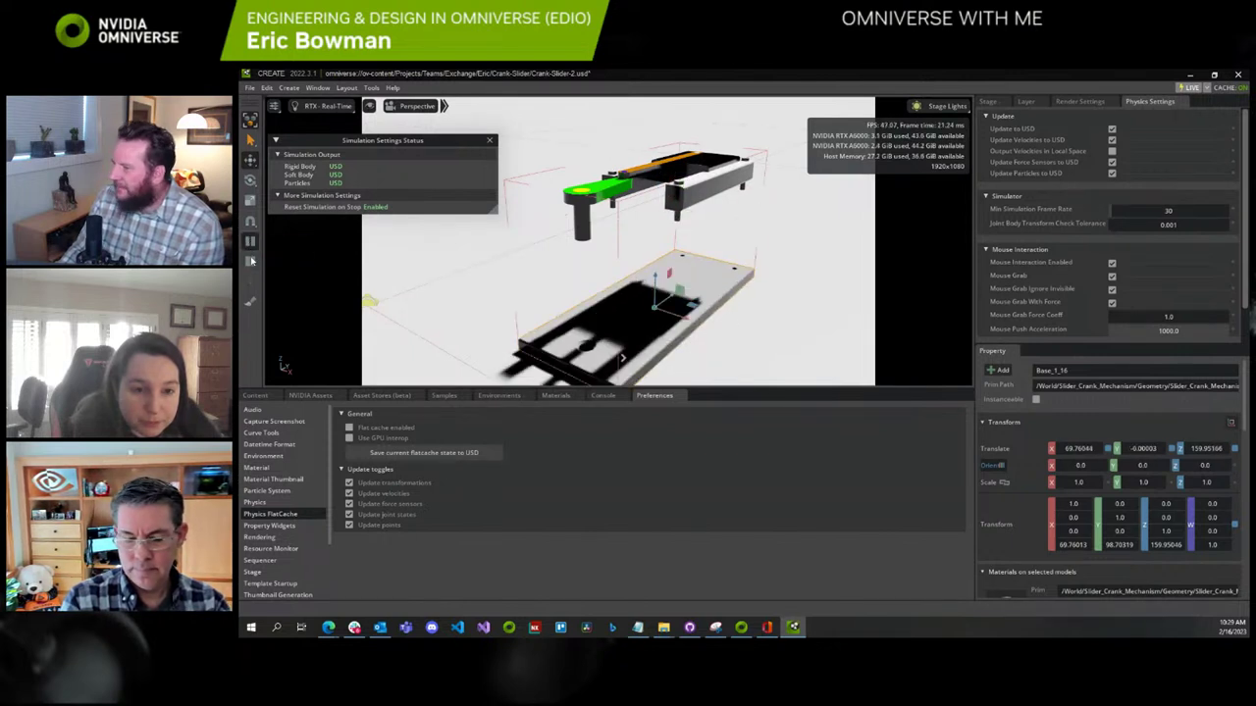
pyautogui.click(253, 262)
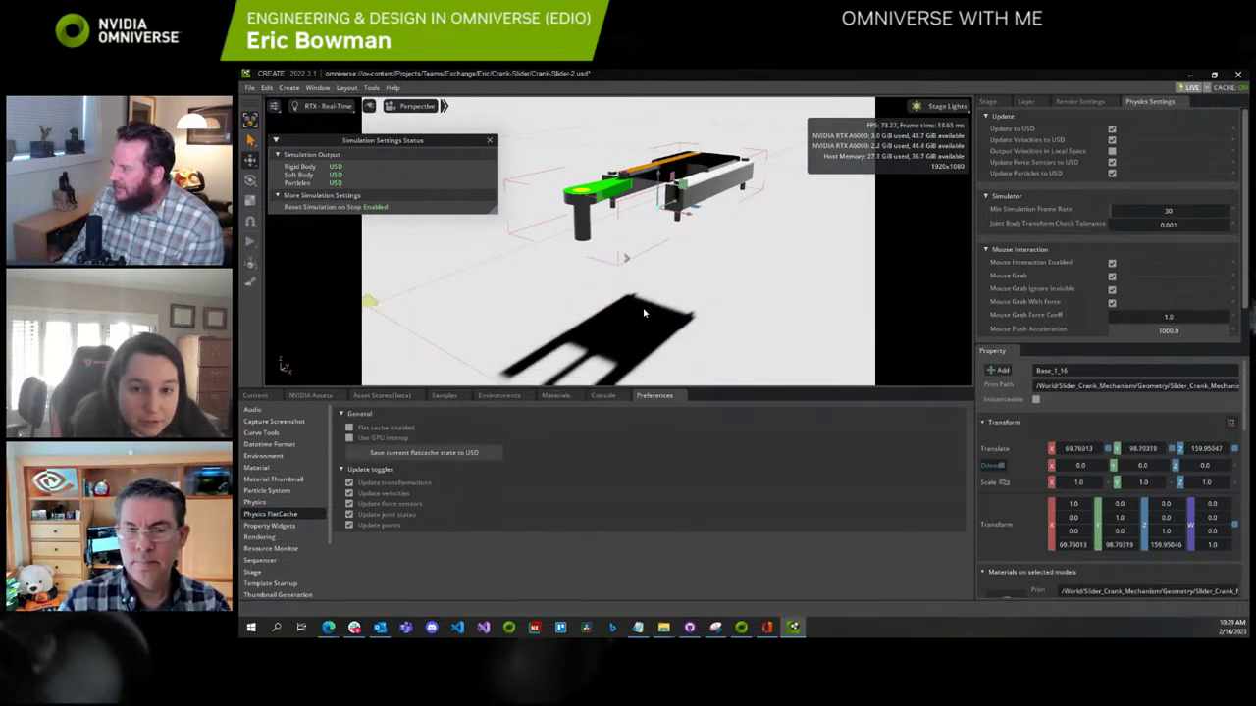
# Shift the Simulation Settings Status overlay slightly and reselect Base_1_16 in the stage tree to inspect its transform
pyautogui.click(769, 289)
pyautogui.moveTo(436, 137); pyautogui.dragTo(448, 131)
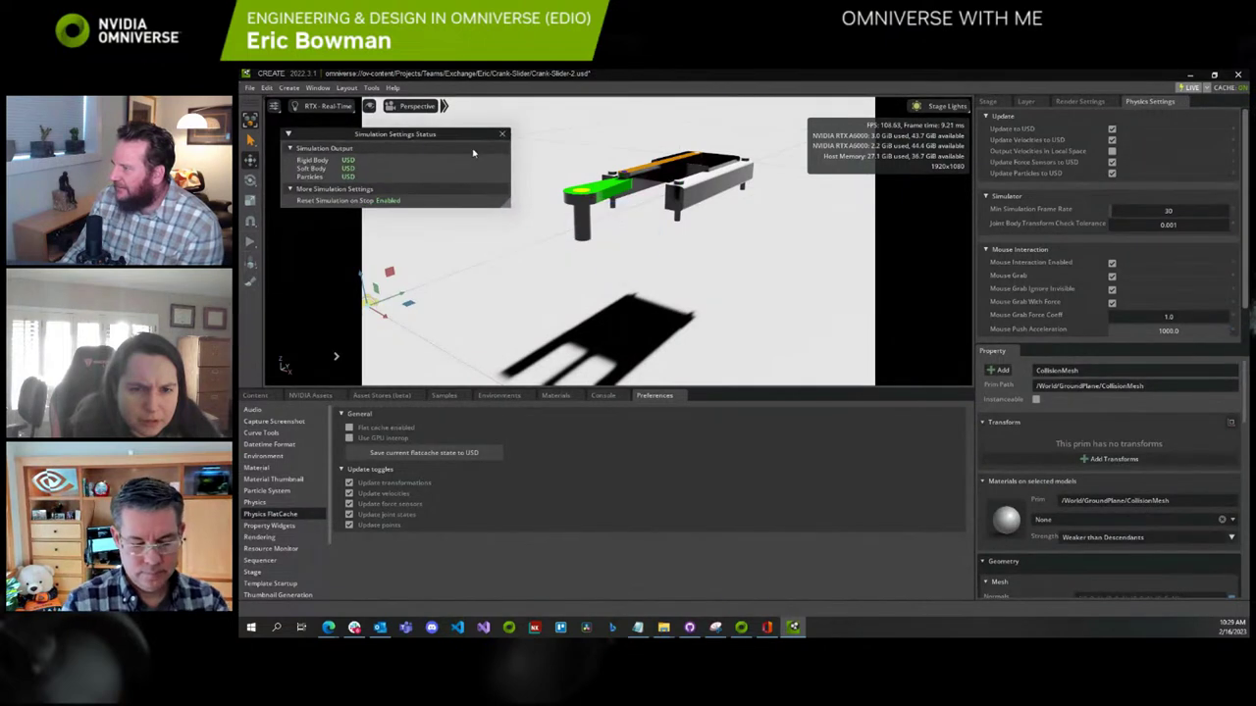
pyautogui.click(988, 101)
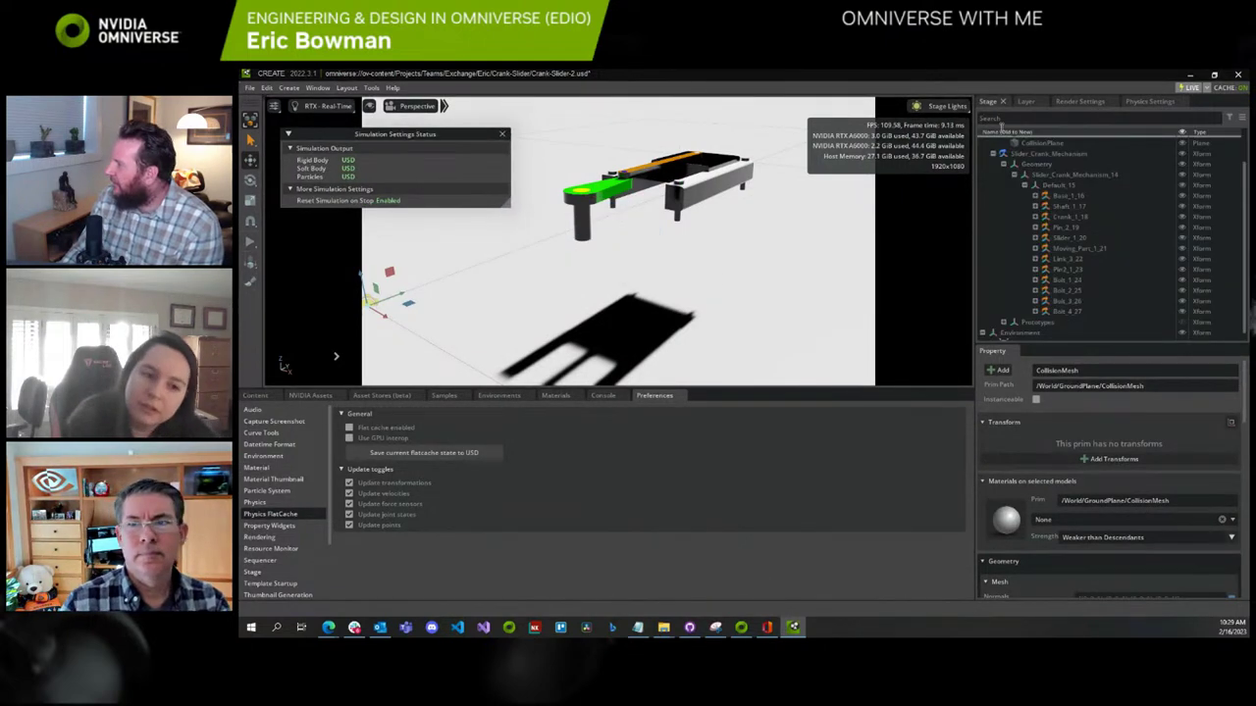
pyautogui.click(1078, 196)
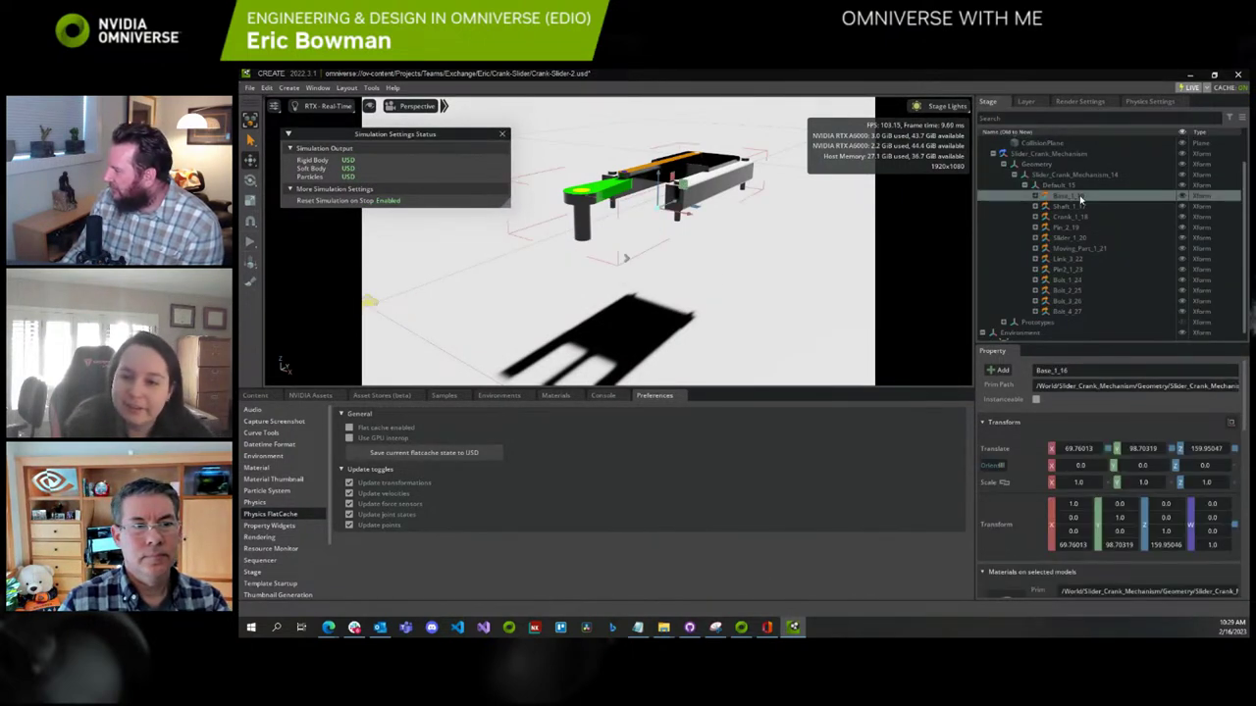
# Inspect the transforms of Shaft_1_17 and Base_1_16, and play and stop the simulation with Base_1_16 selected
pyautogui.click(1067, 205)
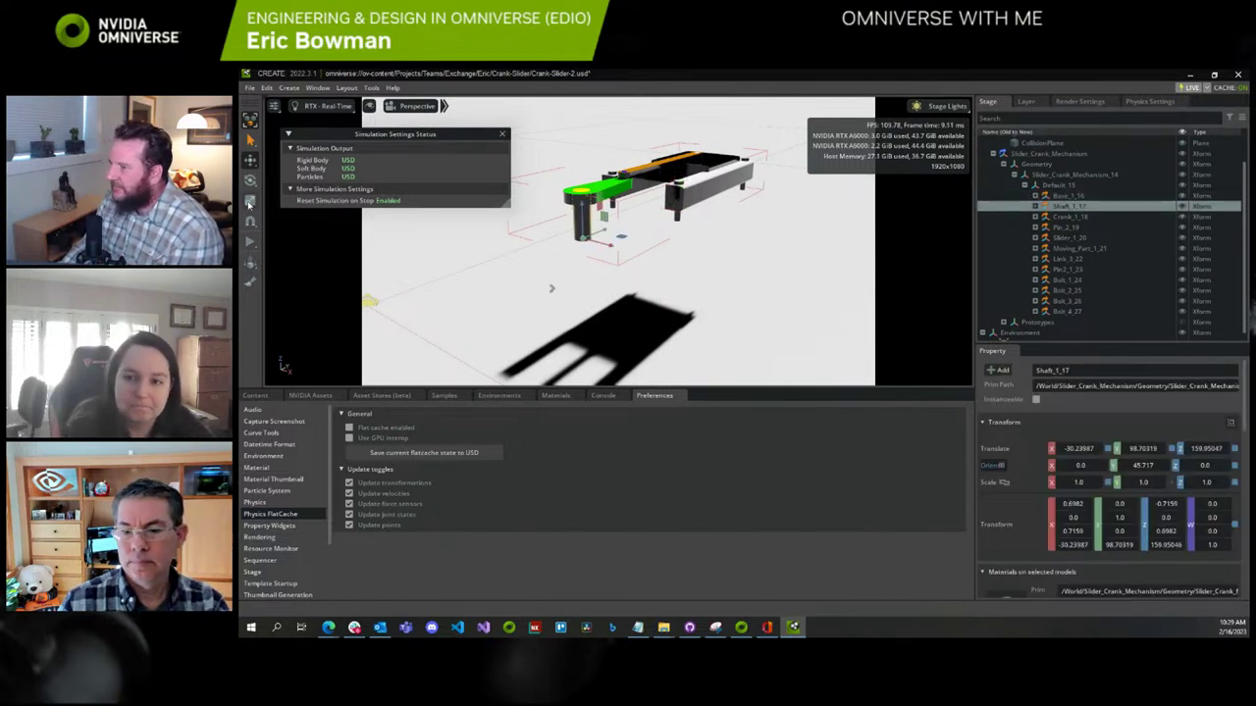
pyautogui.click(692, 211)
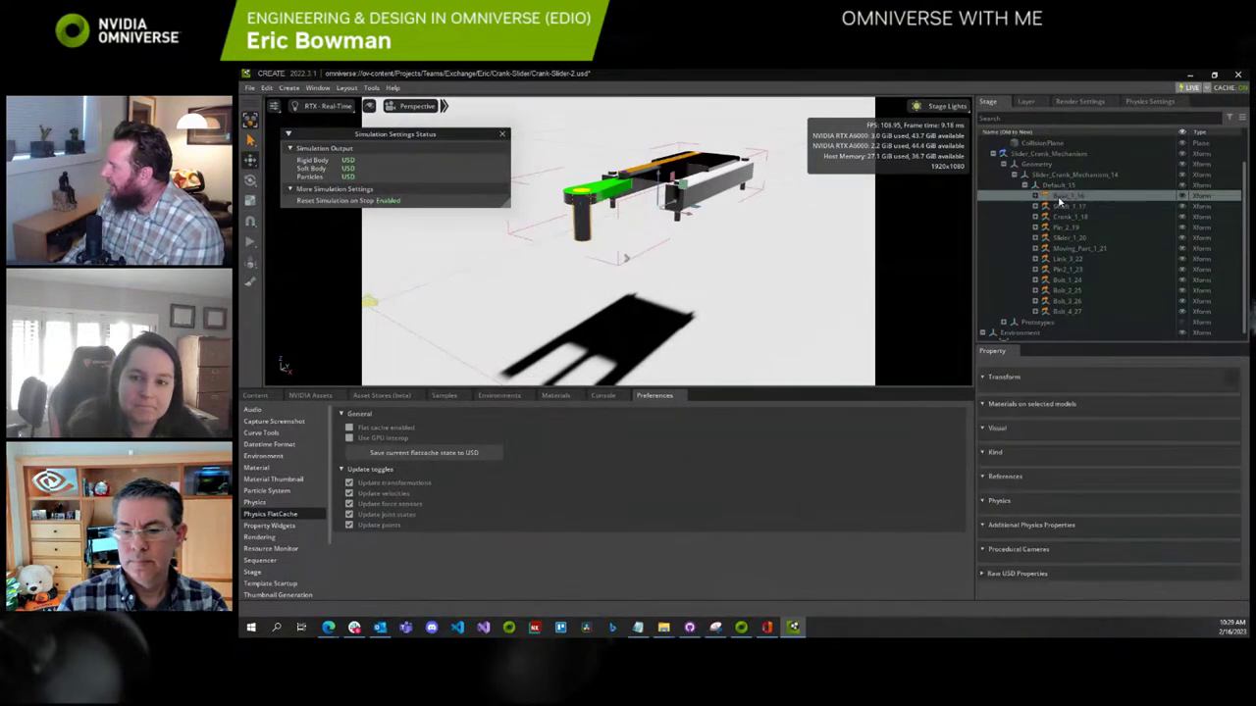
pyautogui.click(250, 243)
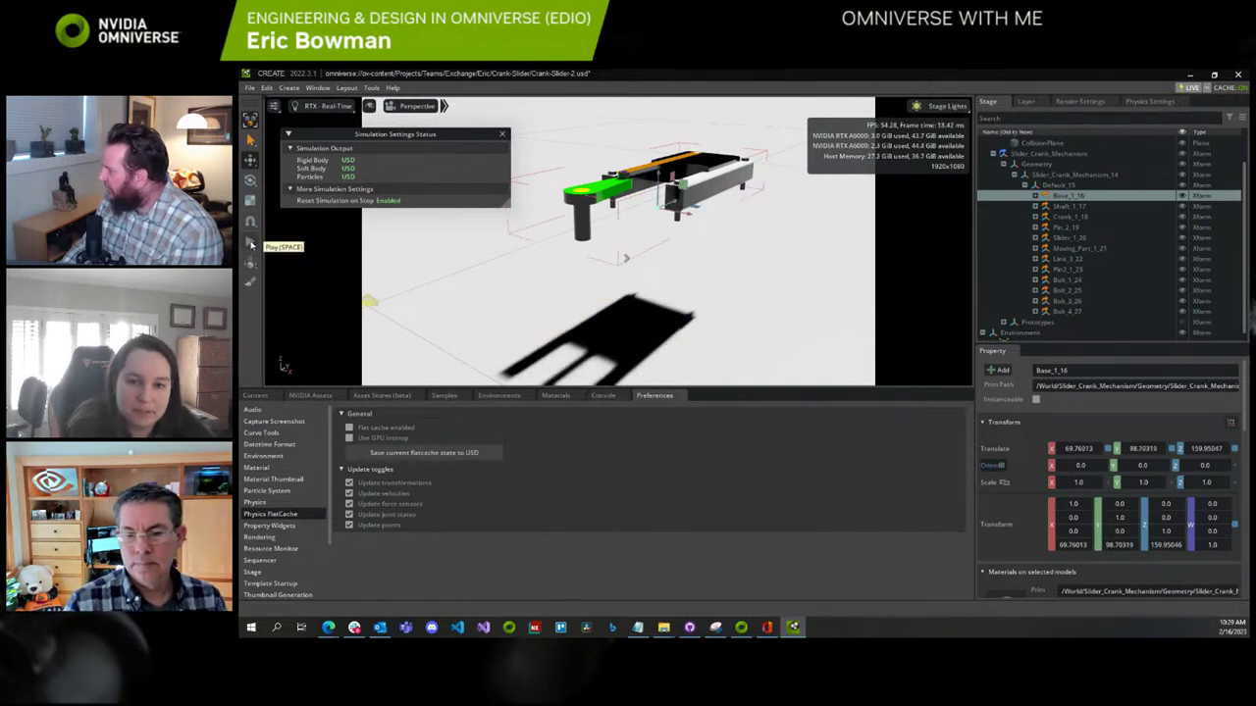
pyautogui.click(250, 260)
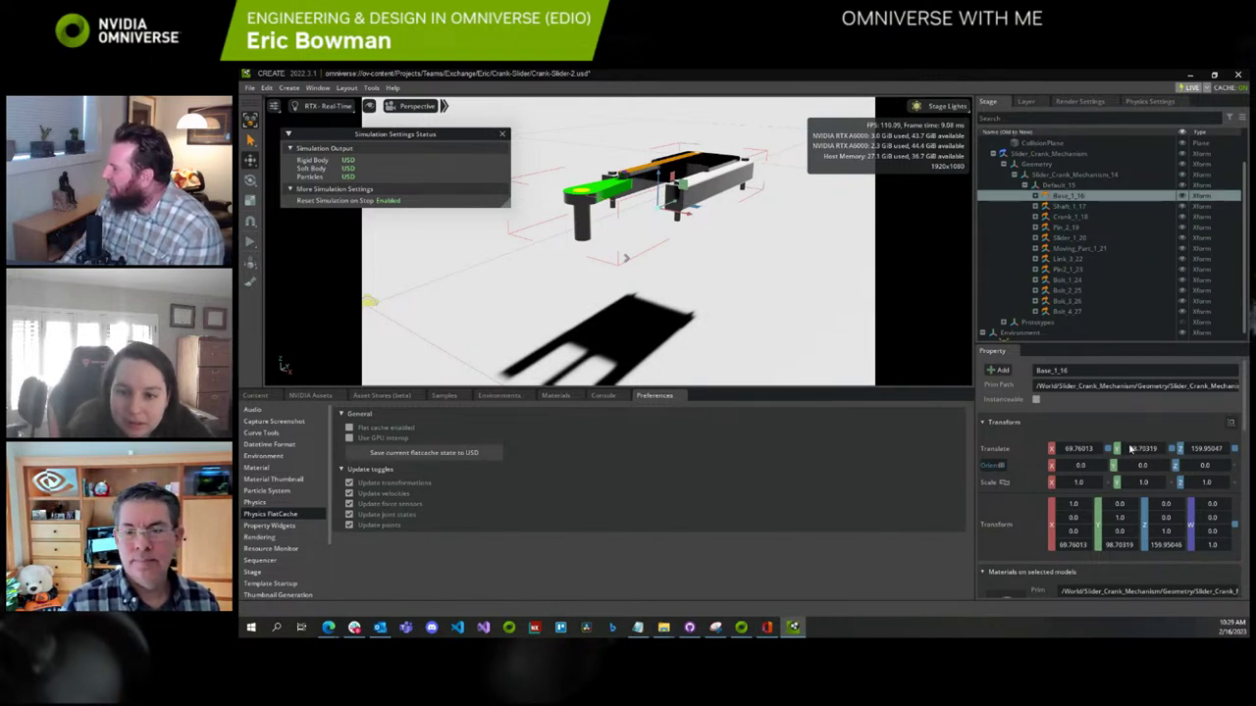
# Examine the transforms of Base_1_16's parent prims, from Default_15 up through Geometry to Slider_Crank_Mechanism
pyautogui.click(1058, 187)
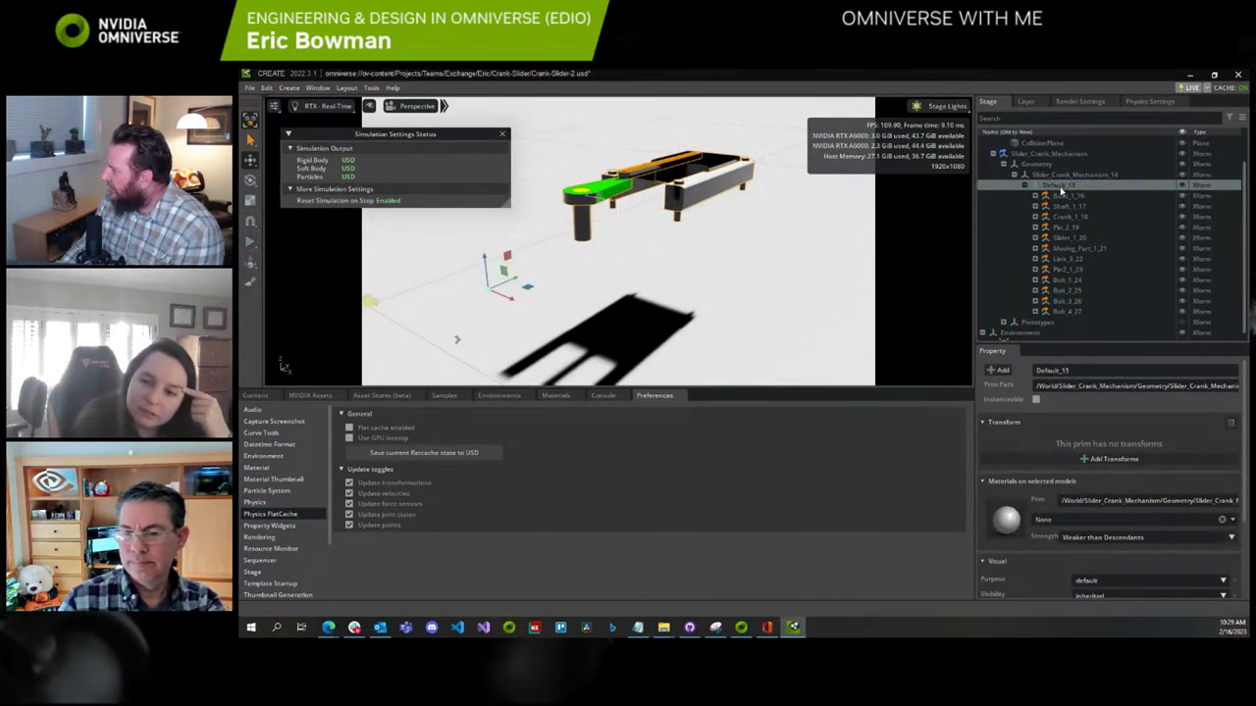
pyautogui.click(1084, 175)
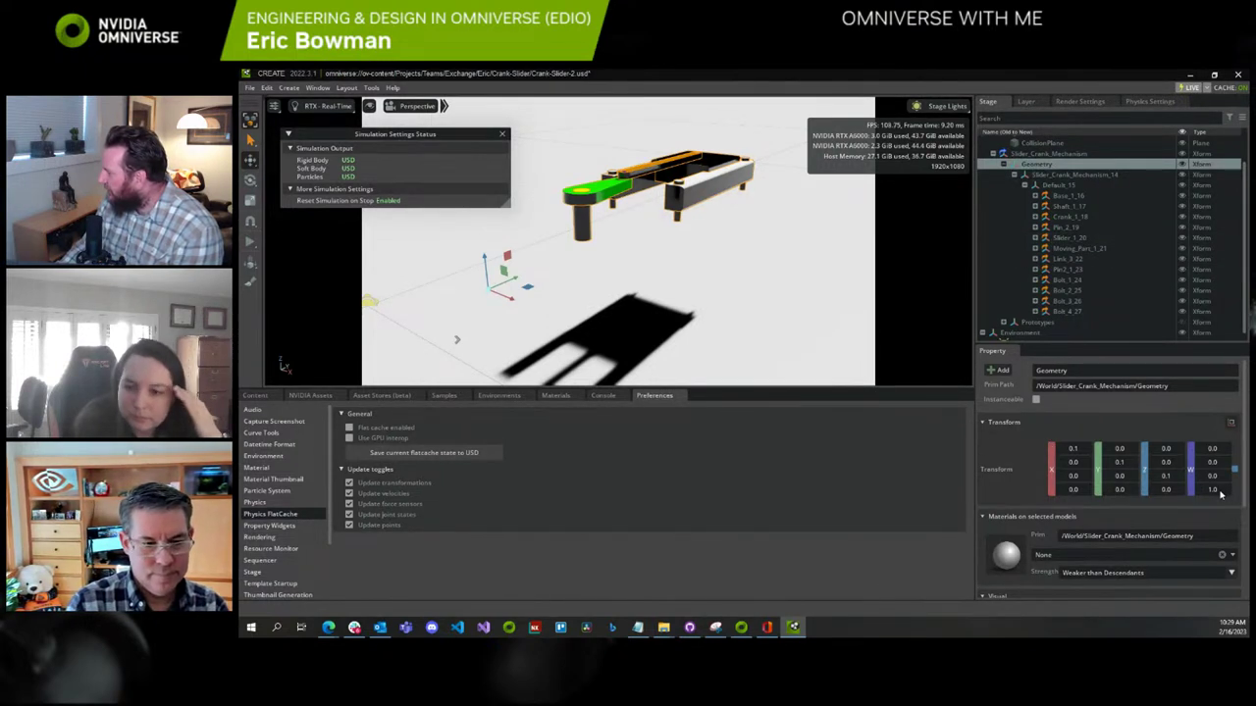
pyautogui.click(1038, 154)
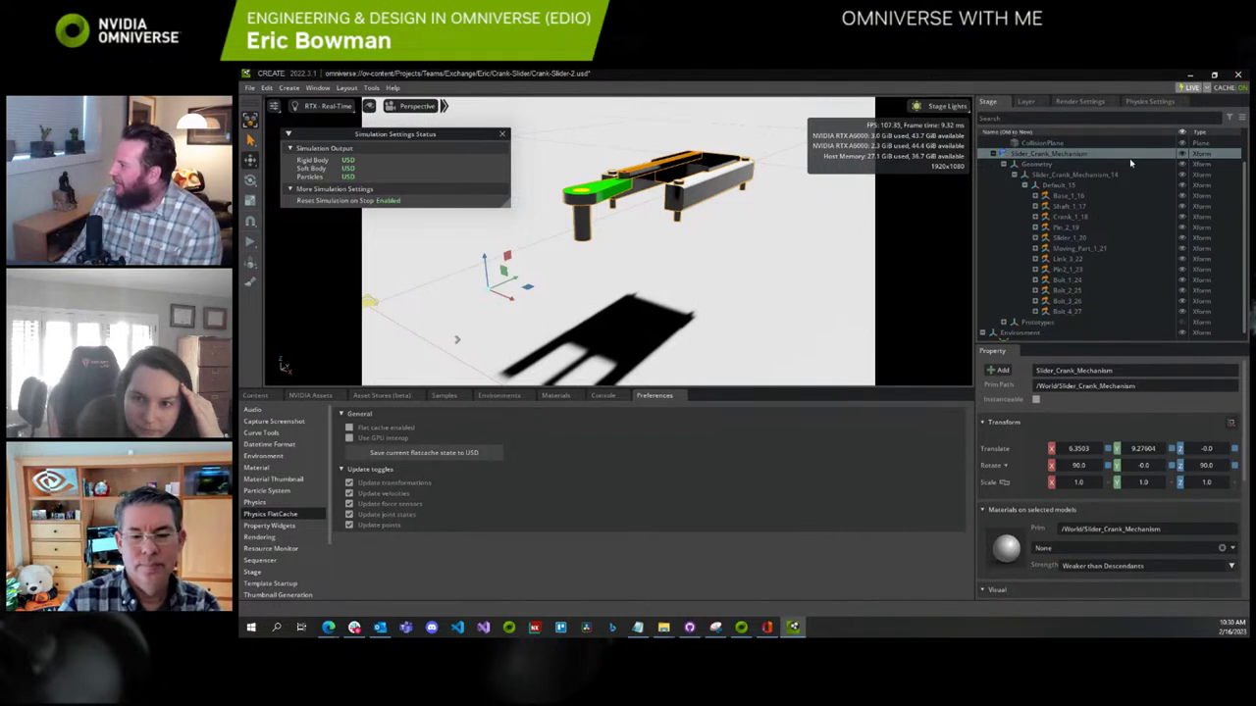
# Watch Base_1_16's Translate values during one simulation run, stop it, and compare them with the Crank_1_18 transform
pyautogui.click(1074, 196)
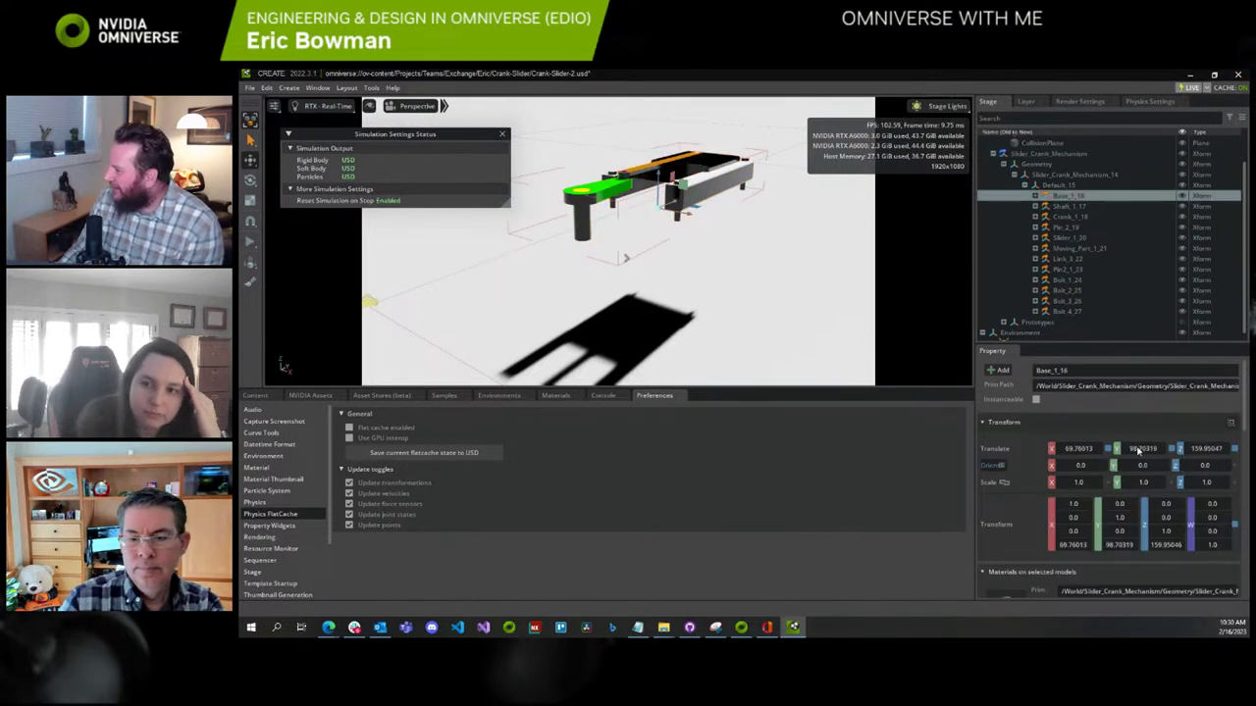
pyautogui.click(252, 243)
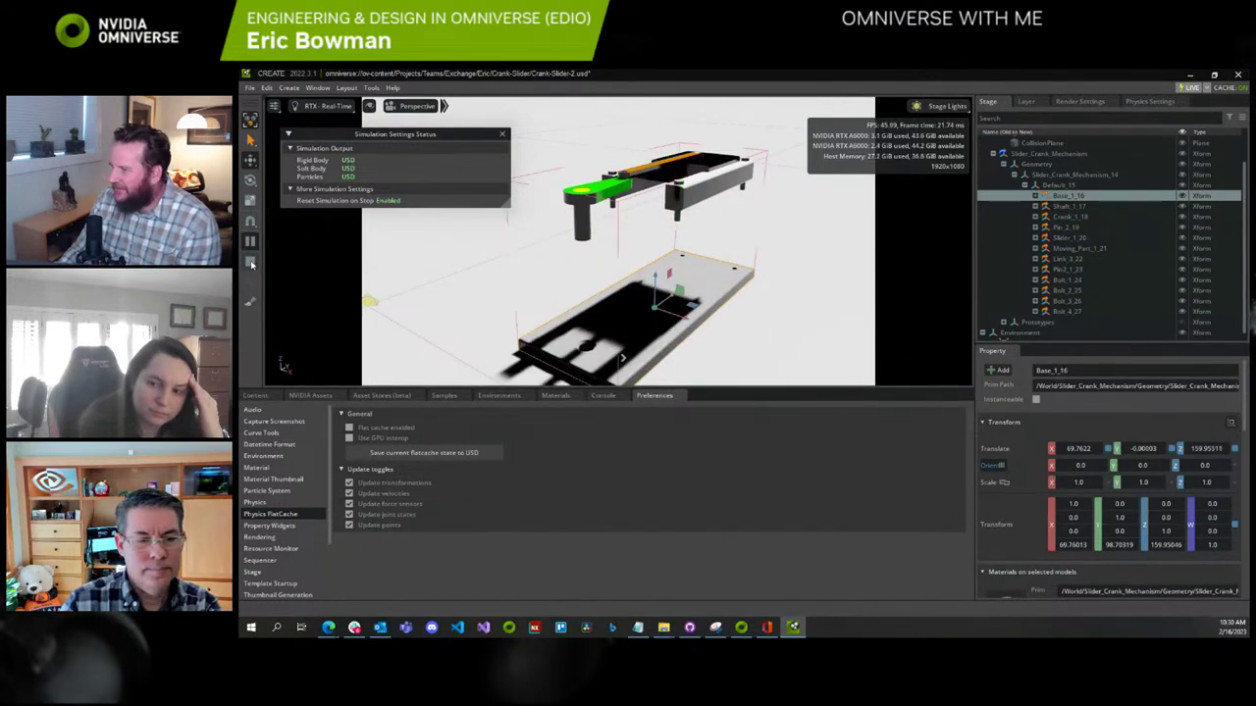
pyautogui.click(252, 265)
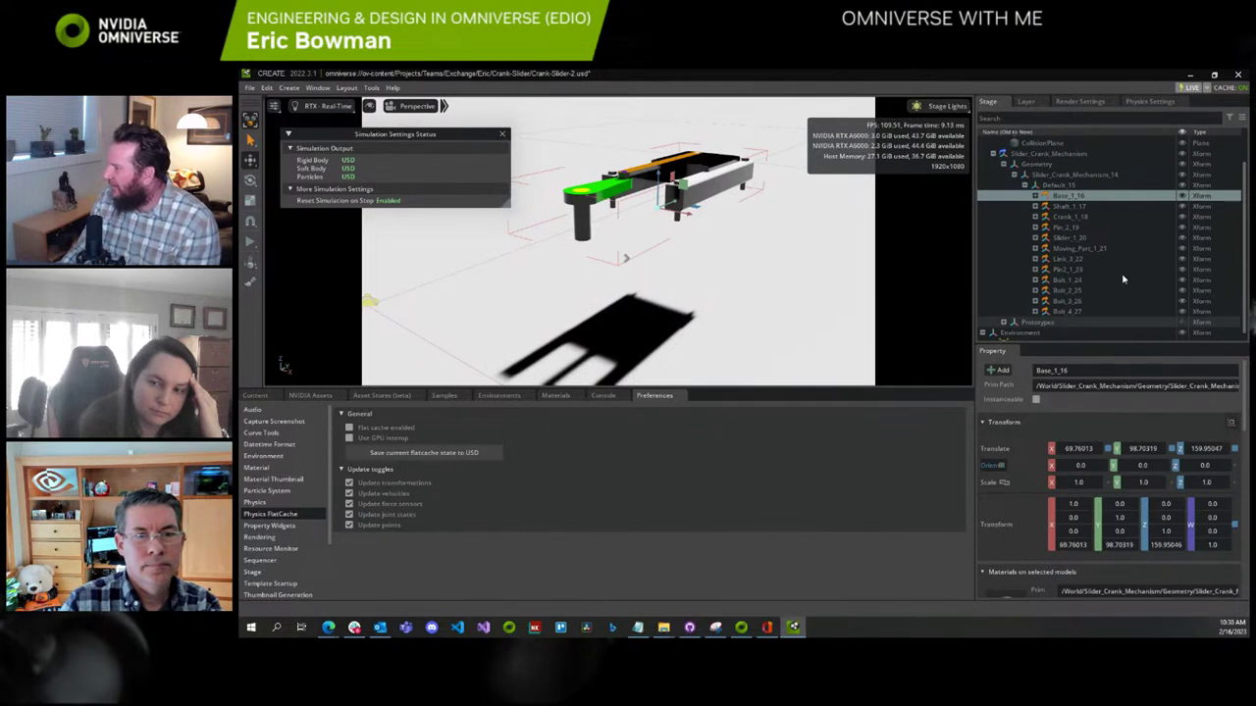
pyautogui.click(1069, 206)
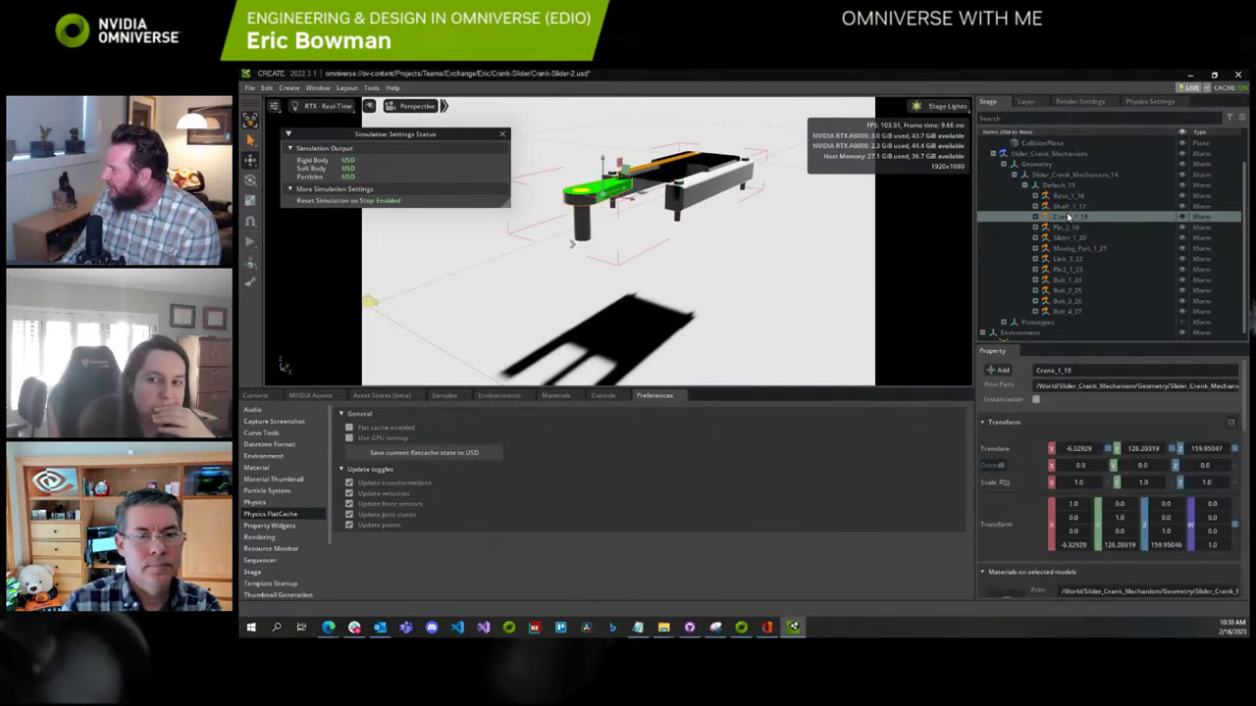
pyautogui.click(1068, 196)
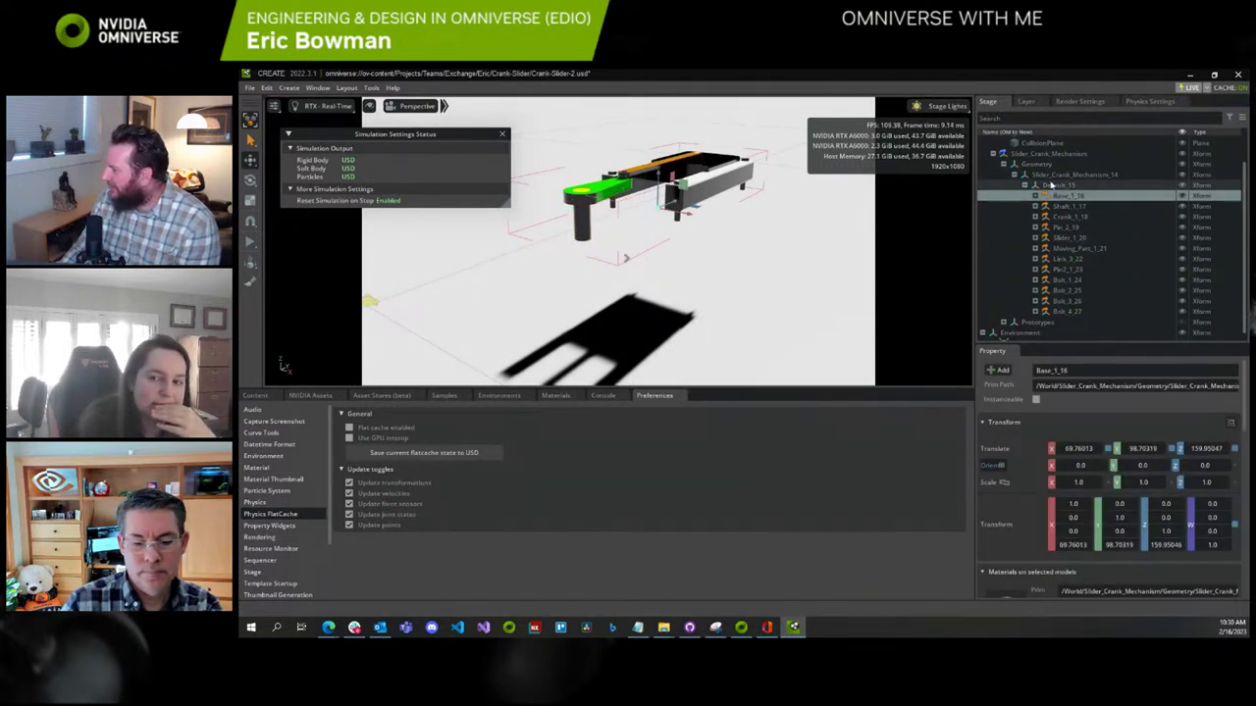
# Set the Translate Z of Slider_Crank_Mechanism to -98.703 and collapse its Transform properties
pyautogui.click(1051, 154)
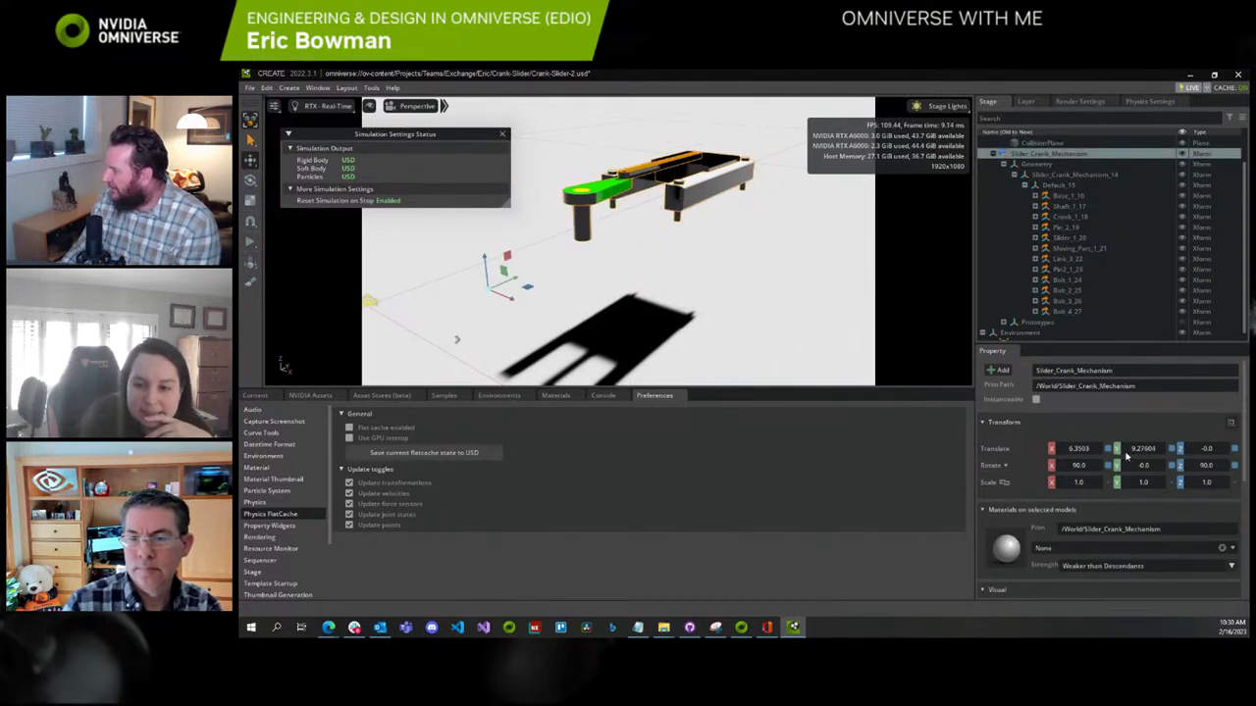
pyautogui.doubleClick(1217, 447)
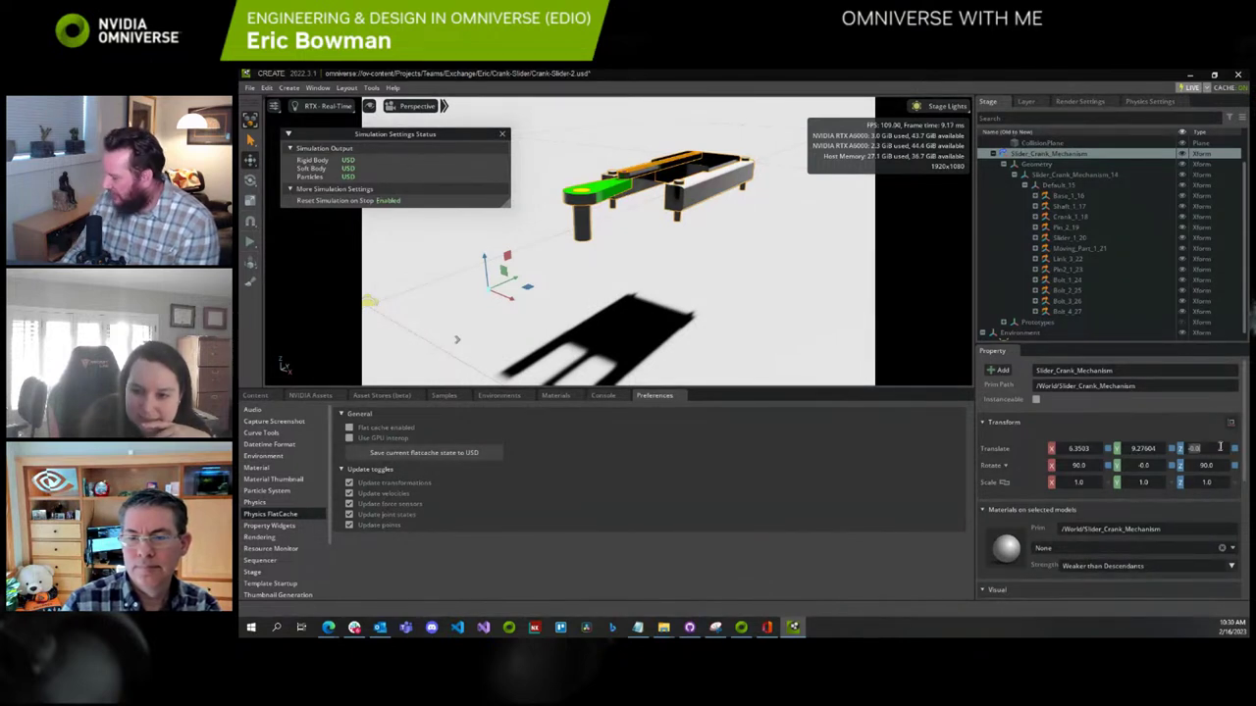
pyautogui.write('98')
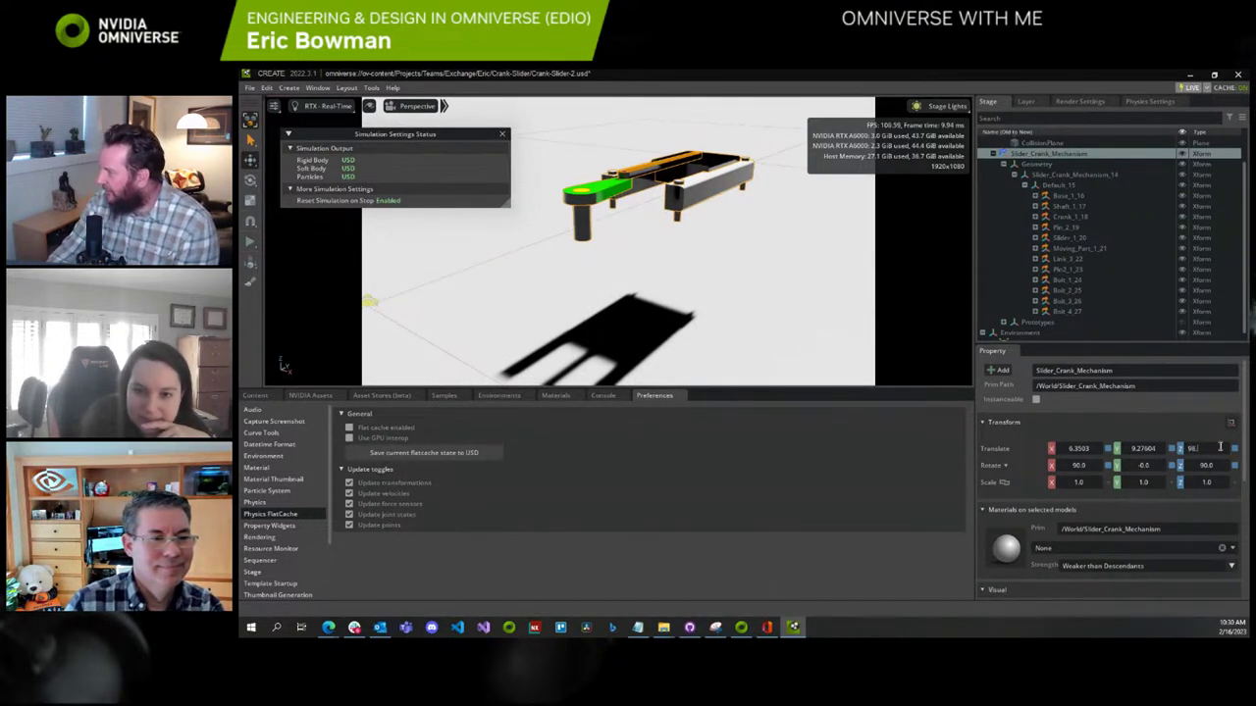
pyautogui.write('.703')
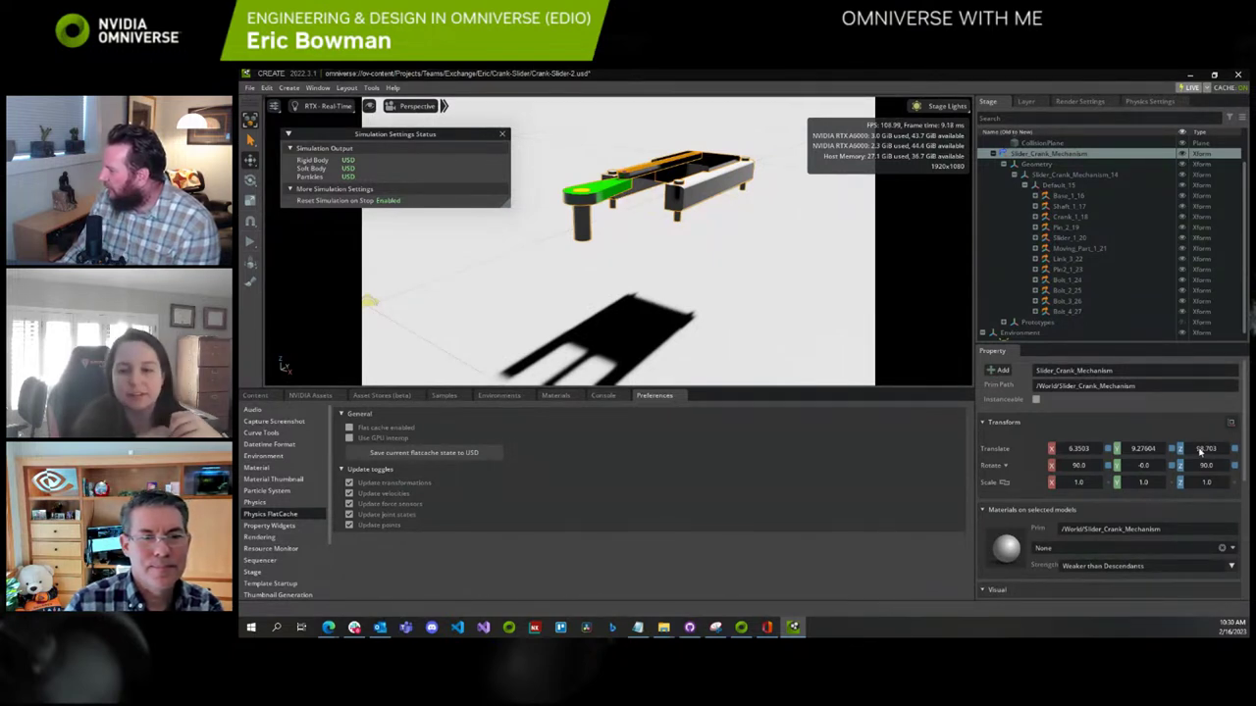
pyautogui.click(1190, 448)
pyautogui.write('-')
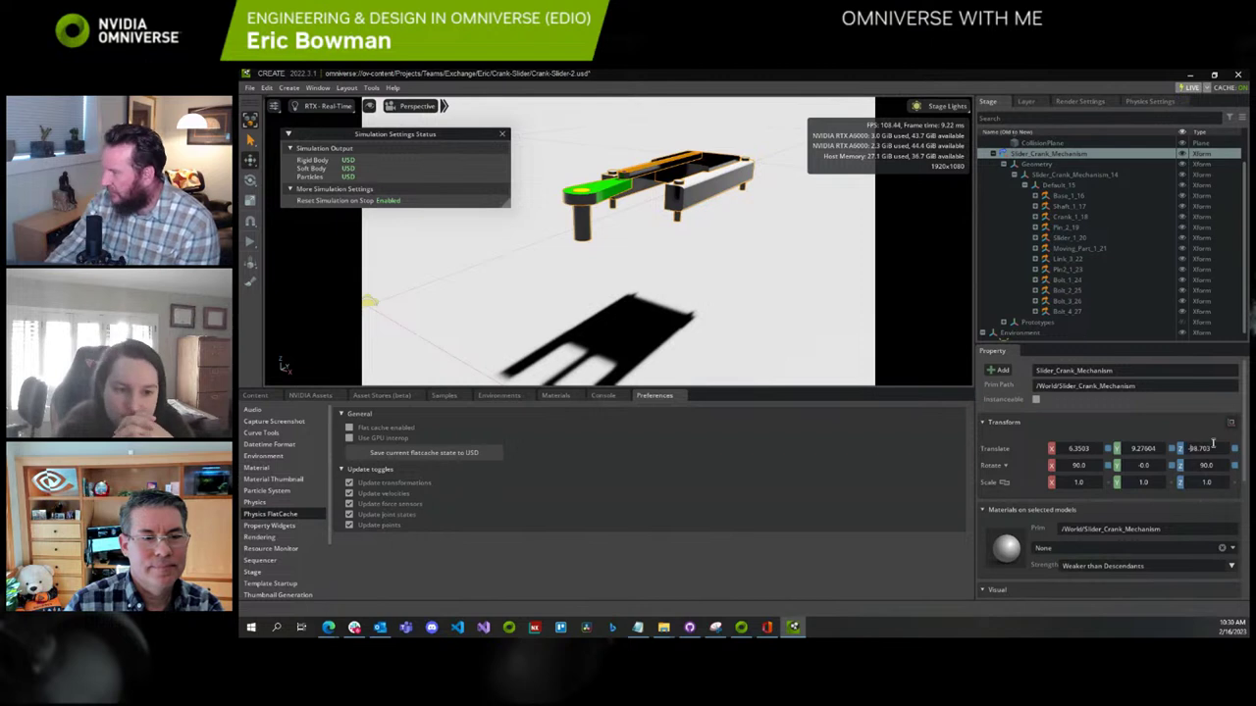
pyautogui.click(1175, 422)
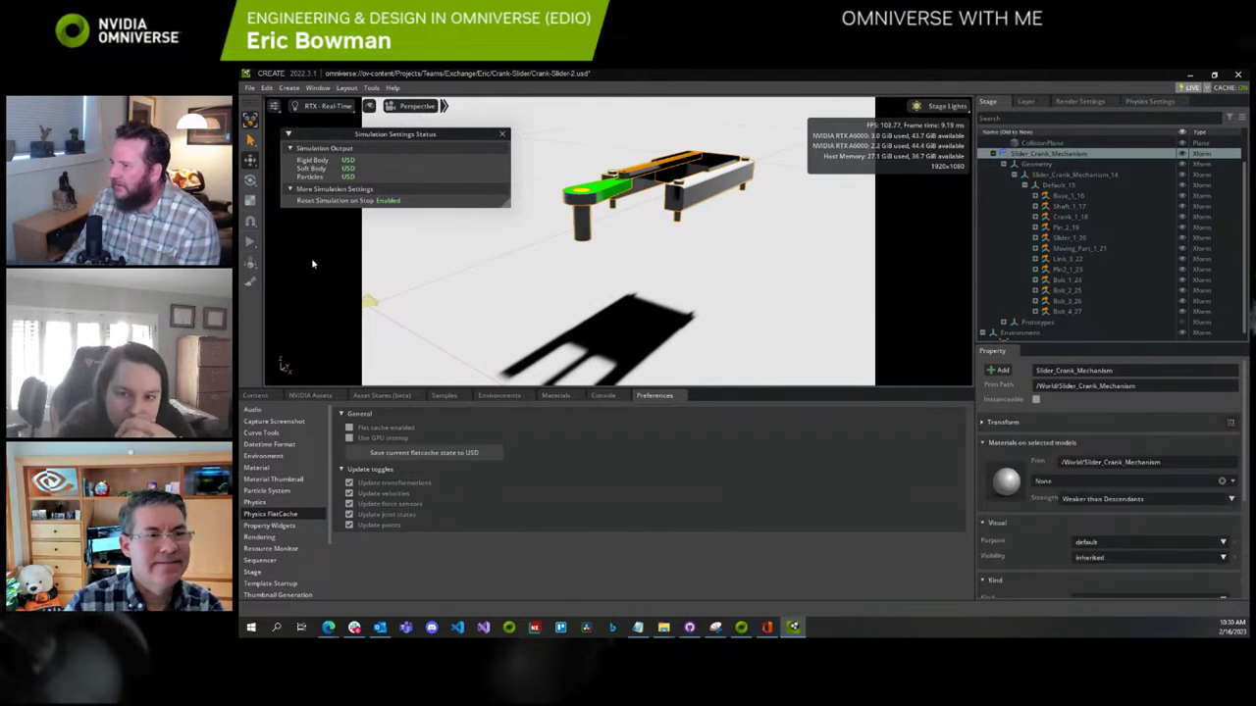
# Save the Crank-Slider-2.usd stage and reopen it from the Crank-Slider project folder
pyautogui.click(255, 395)
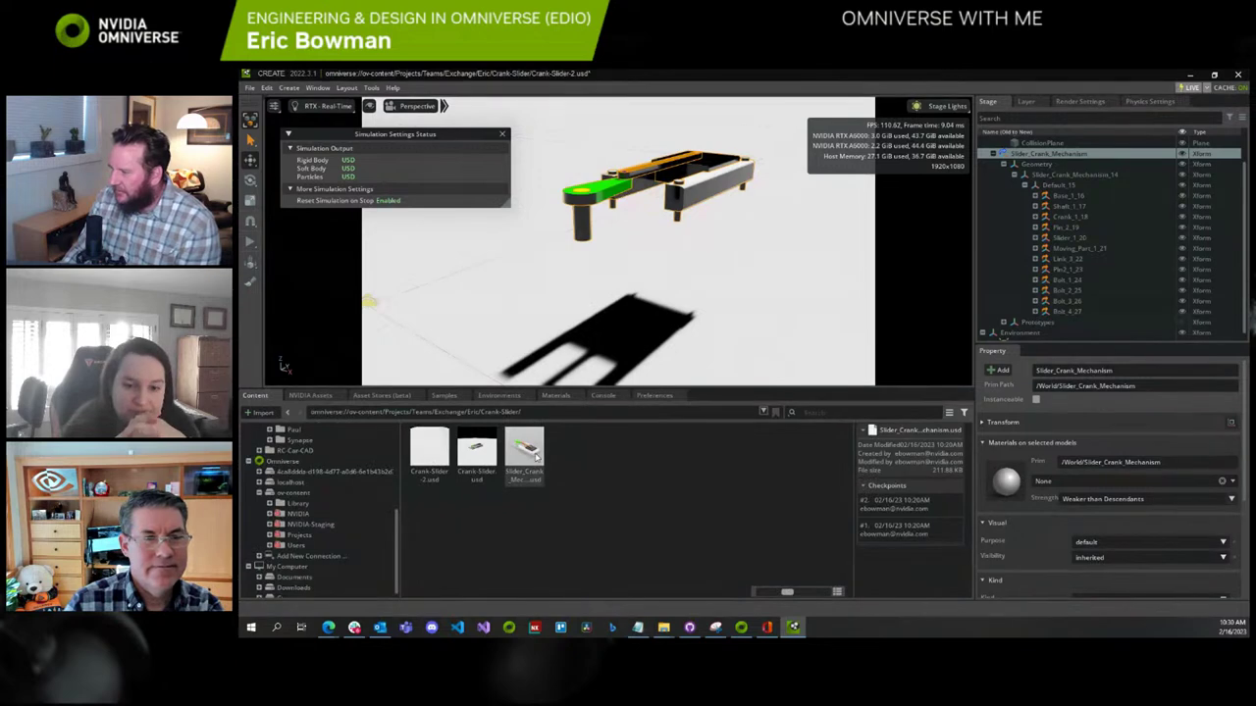
pyautogui.click(251, 87)
pyautogui.click(267, 201)
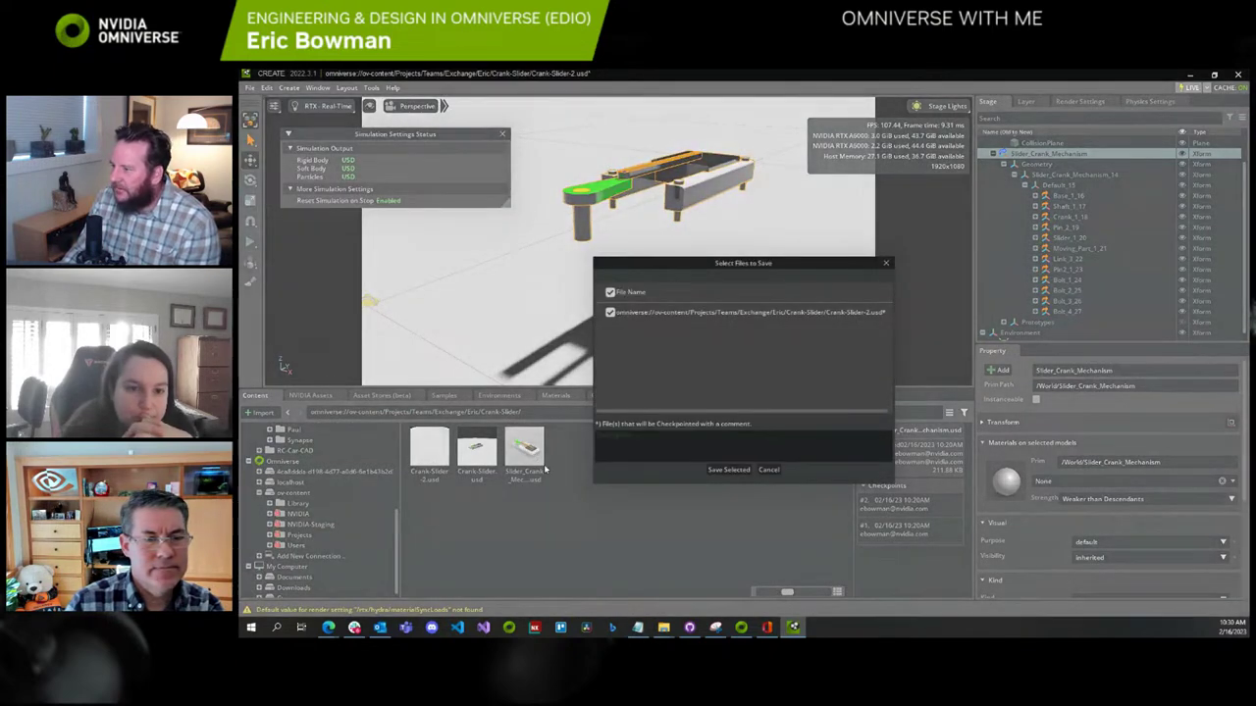
pyautogui.click(730, 471)
pyautogui.doubleClick(433, 460)
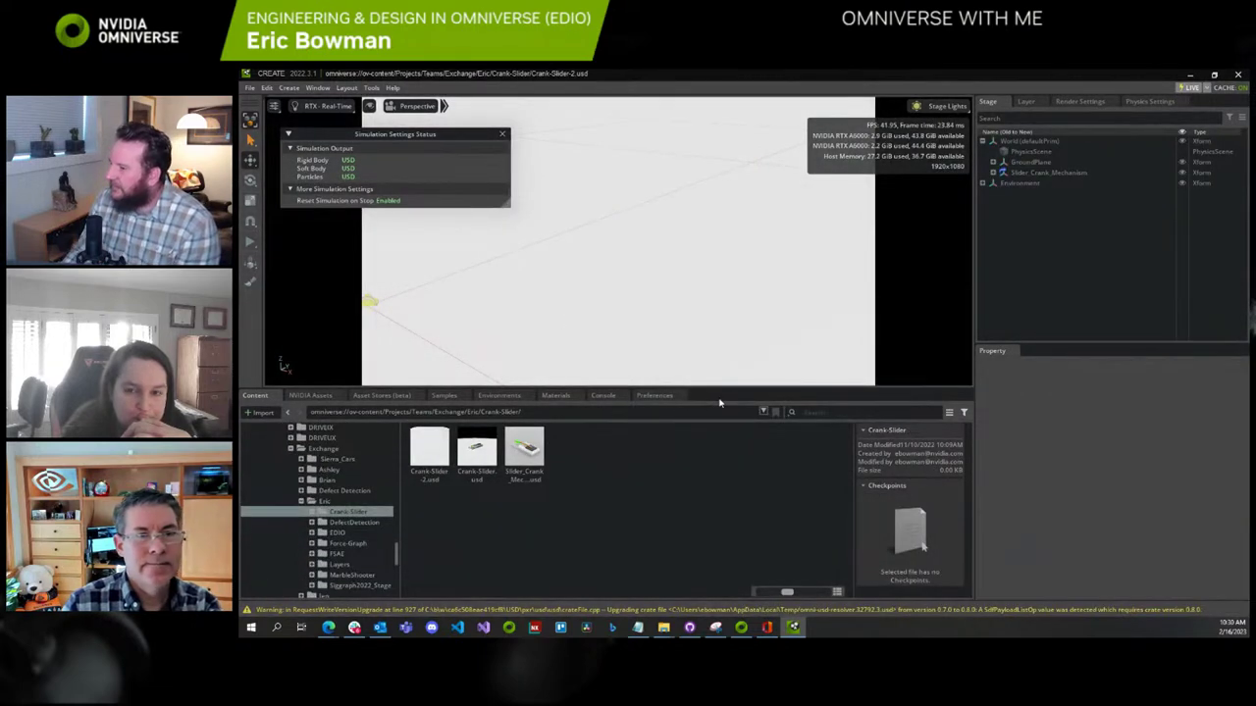
# Frame Slider_Crank_Mechanism, expand its hierarchy and Transform properties, and reset its Translate Z to the default 0.0
pyautogui.click(1045, 172)
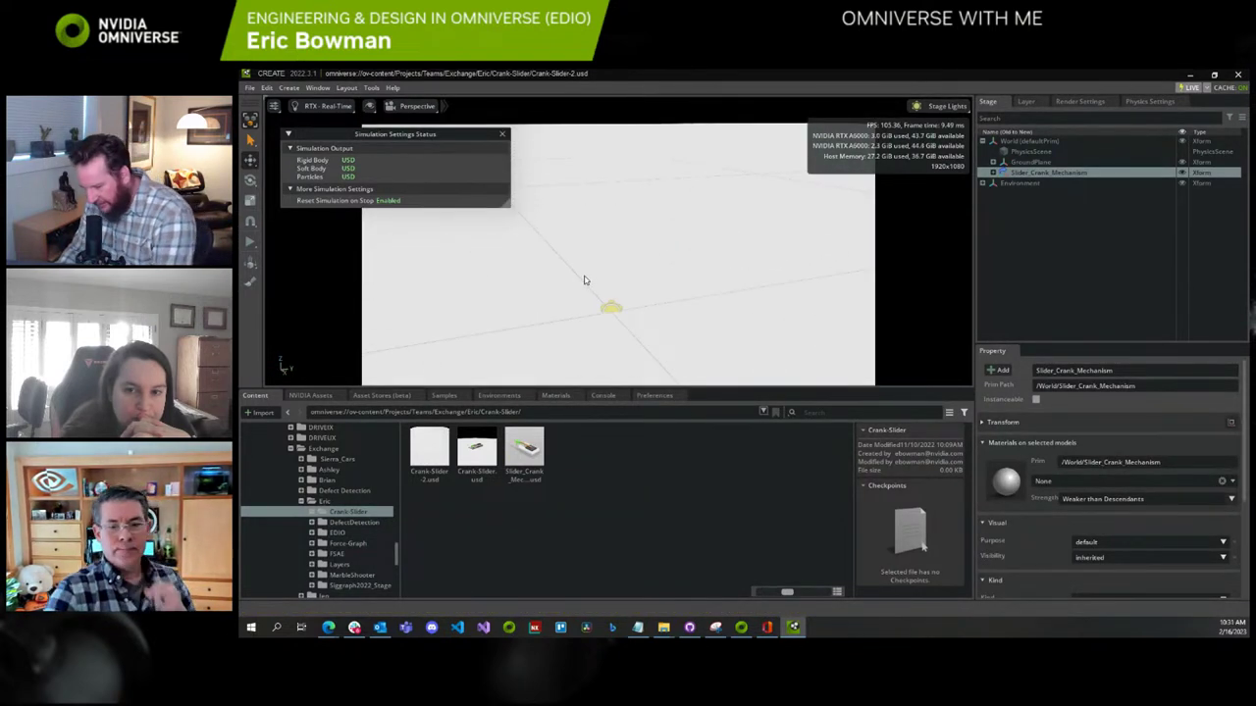
pyautogui.press('f')
pyautogui.scroll(-5, 617, 331)
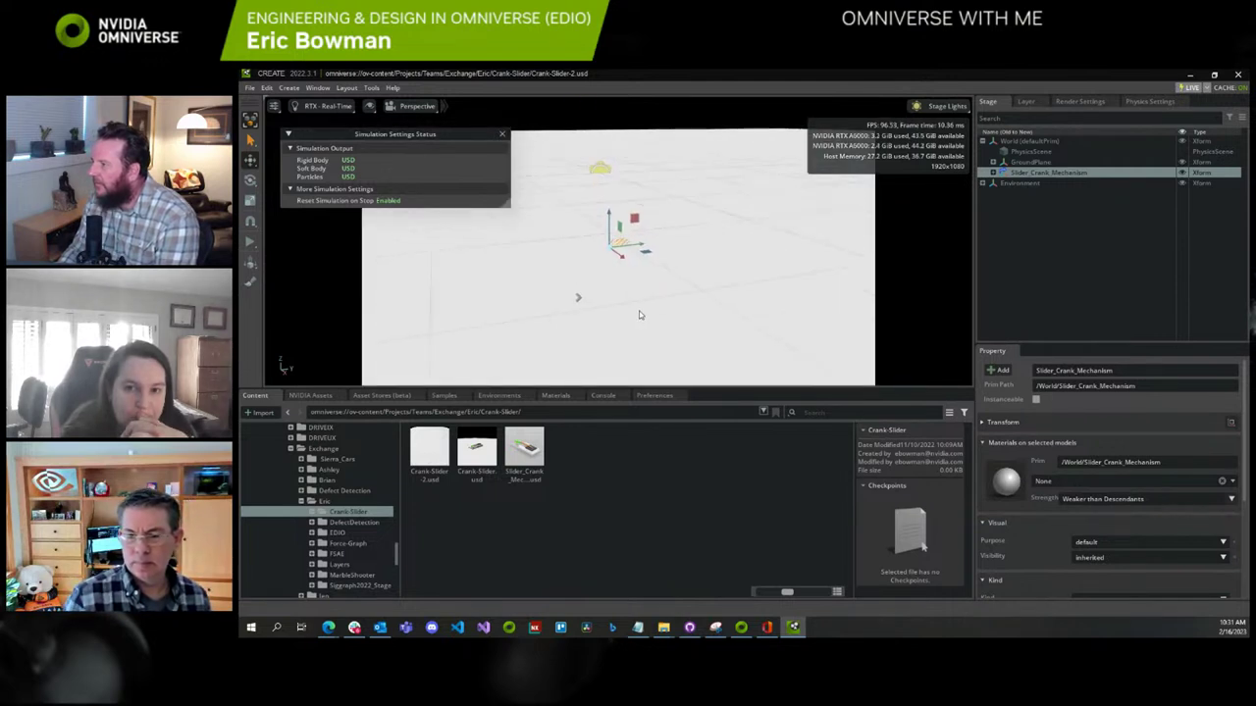
pyautogui.click(1030, 161)
pyautogui.click(1048, 171)
pyautogui.click(993, 172)
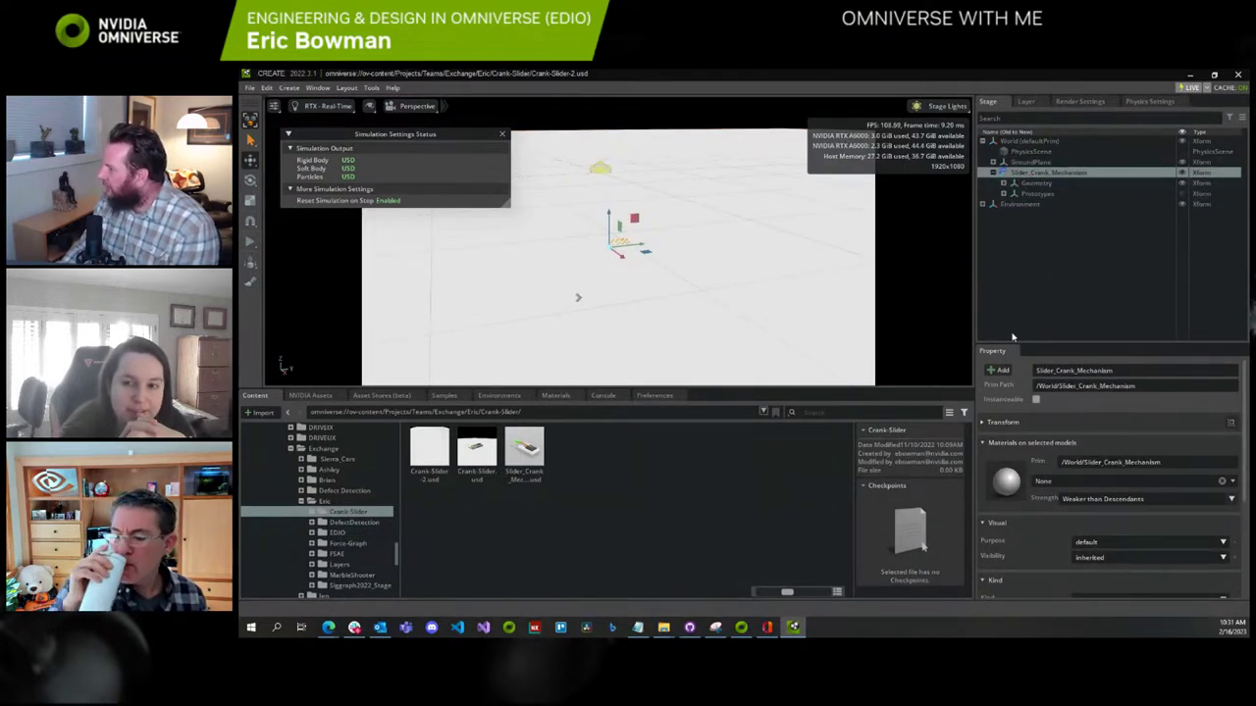
pyautogui.click(982, 423)
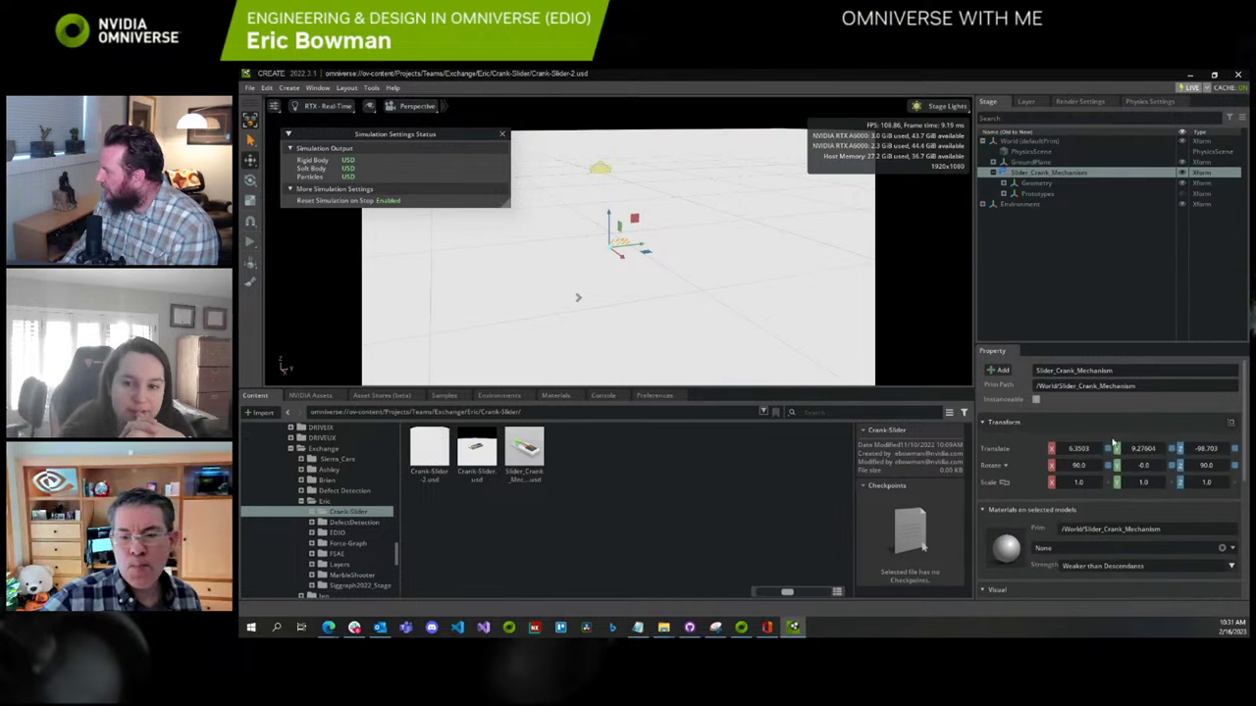
pyautogui.click(1235, 449)
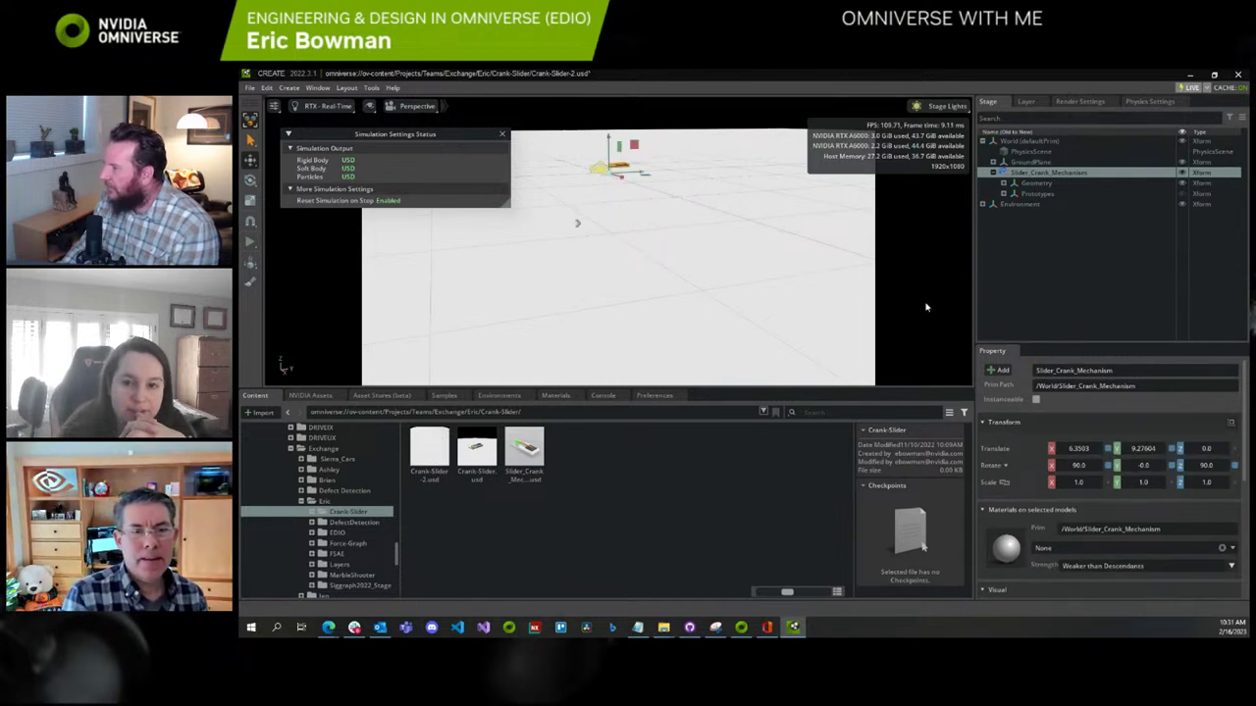
# Lower the crank mechanism towards the ground plane by setting its Translate Z to -9.873
pyautogui.moveTo(682, 270)
pyautogui.mouseDown(button='right')
pyautogui.moveTo(688, 253)
pyautogui.moveTo(758, 253)
pyautogui.moveTo(672, 250)
pyautogui.moveTo(676, 223)
pyautogui.mouseUp(button='right')
pyautogui.keyDown('alt'); pyautogui.moveTo(676, 223); pyautogui.dragTo(555, 235); pyautogui.keyUp('alt')
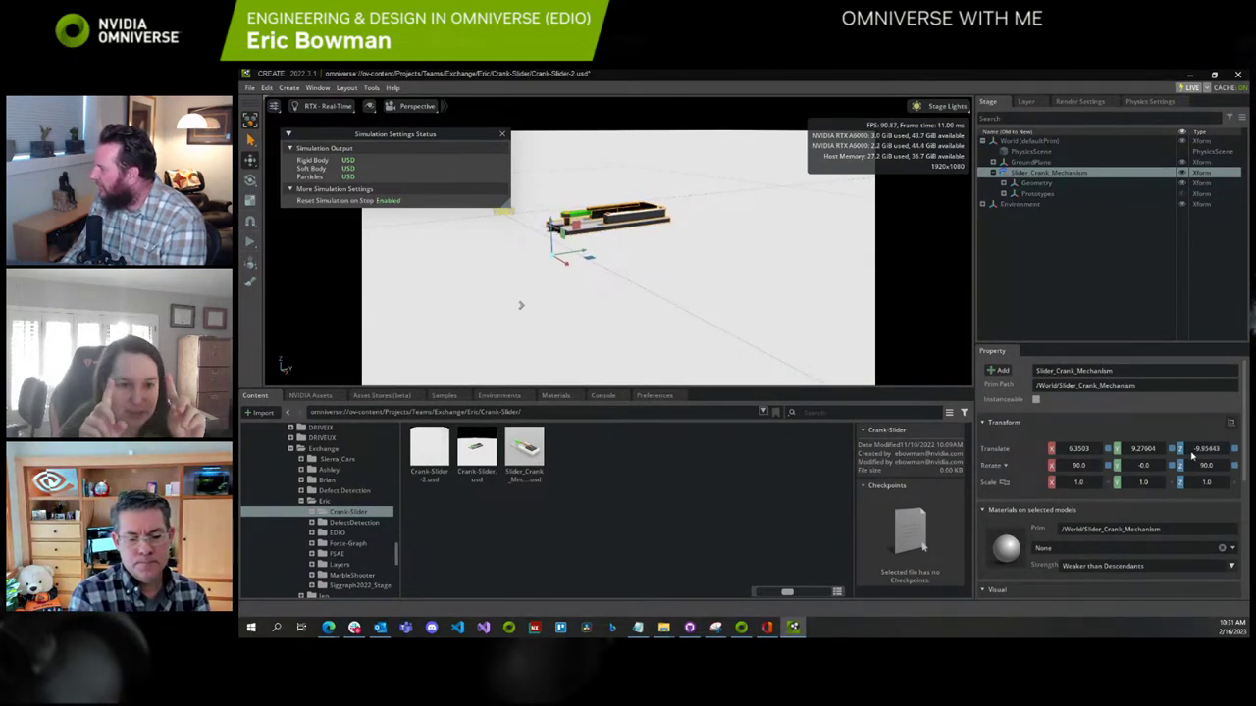
pyautogui.doubleClick(1202, 449)
pyautogui.write('-9.8443')
pyautogui.press('Return')
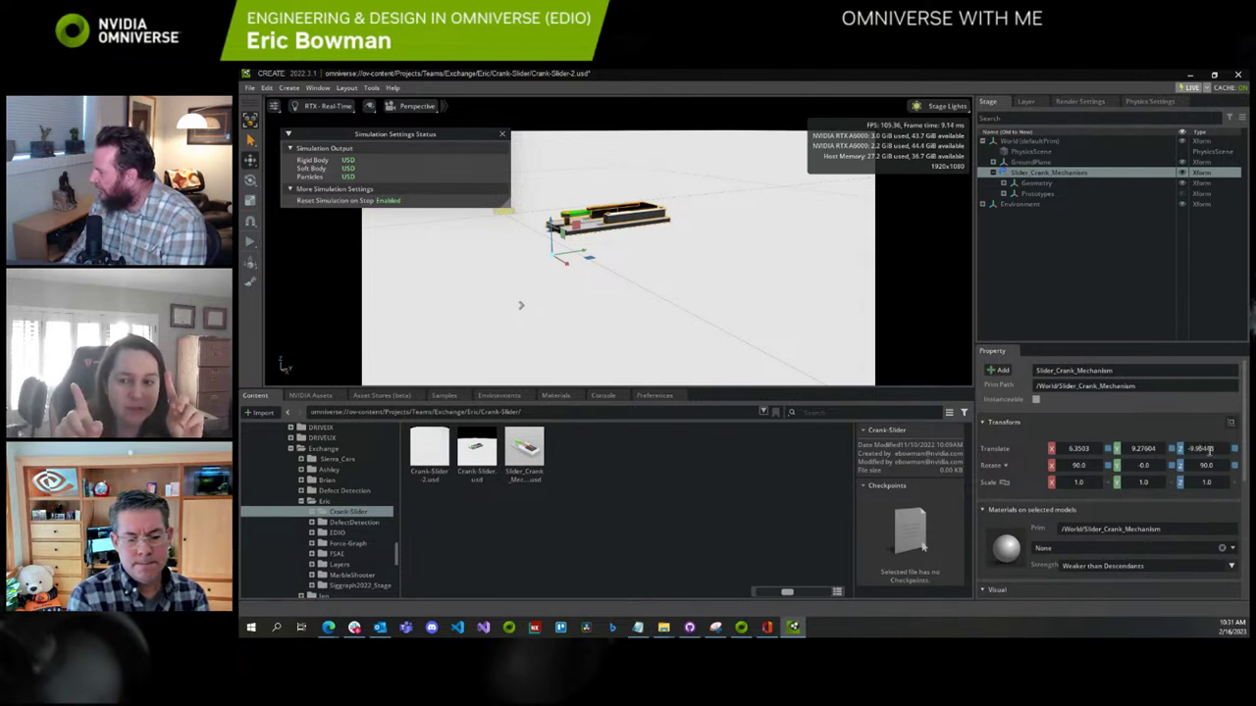
pyautogui.write('-9.8')
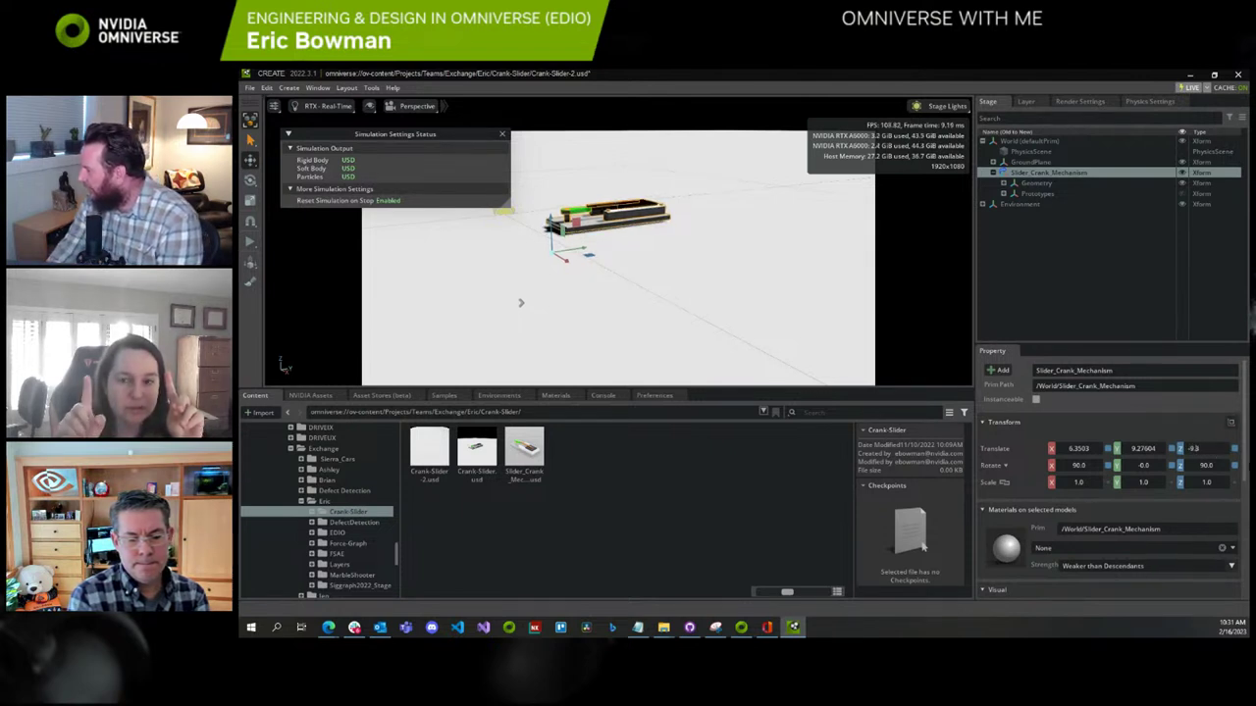
pyautogui.write('73')
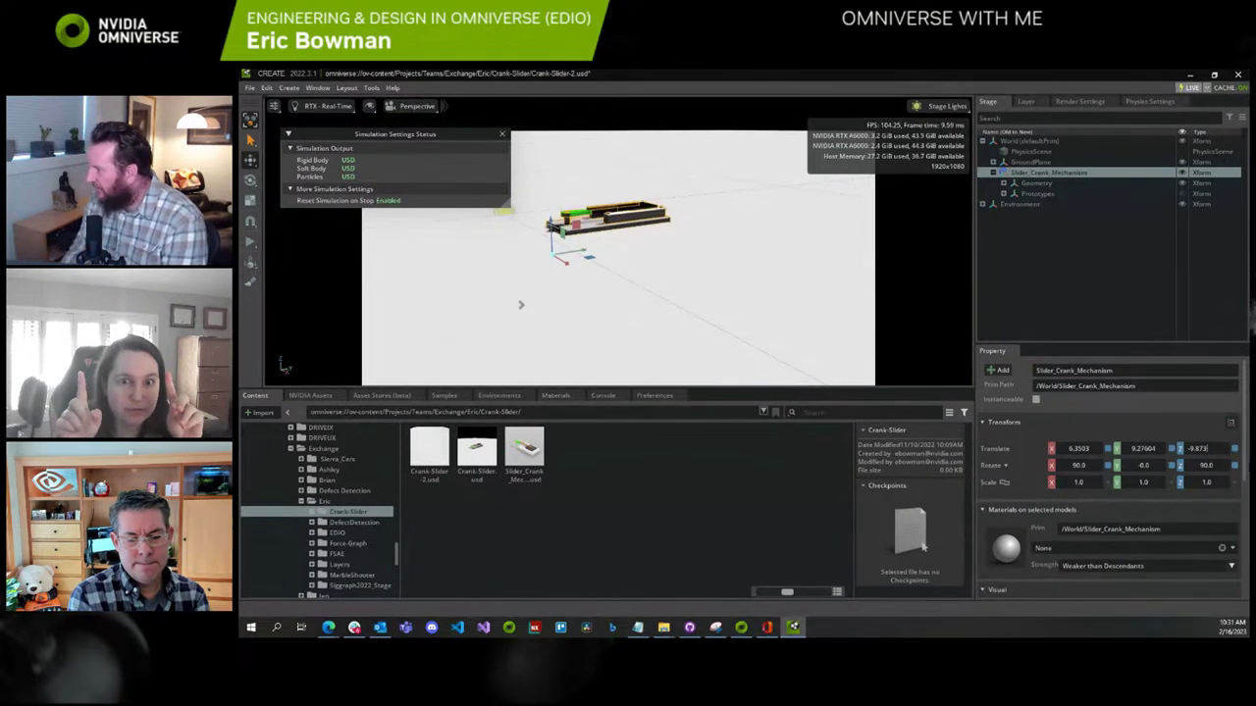
pyautogui.click(1024, 246)
# Expand the Slider_Crank_Mechanism hierarchy down to its individual parts and examine the transforms of the mechanism, Geometry and Base_1_16
pyautogui.click(1026, 173)
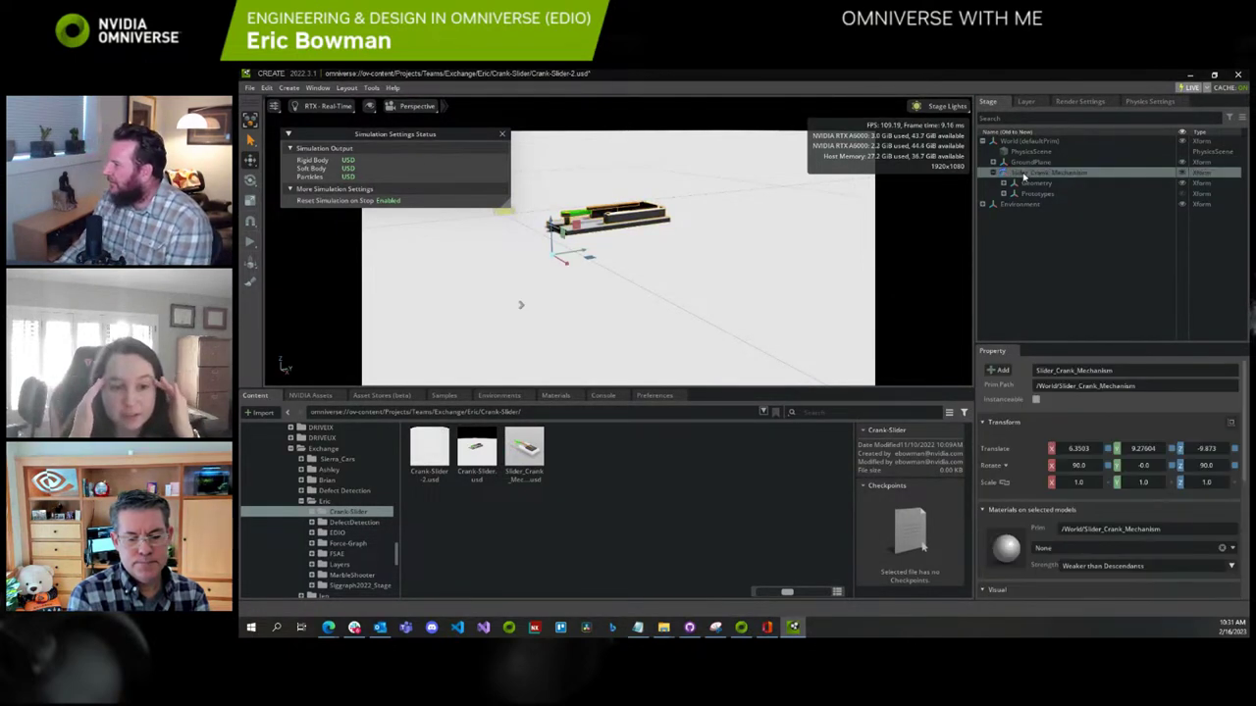
pyautogui.click(1003, 184)
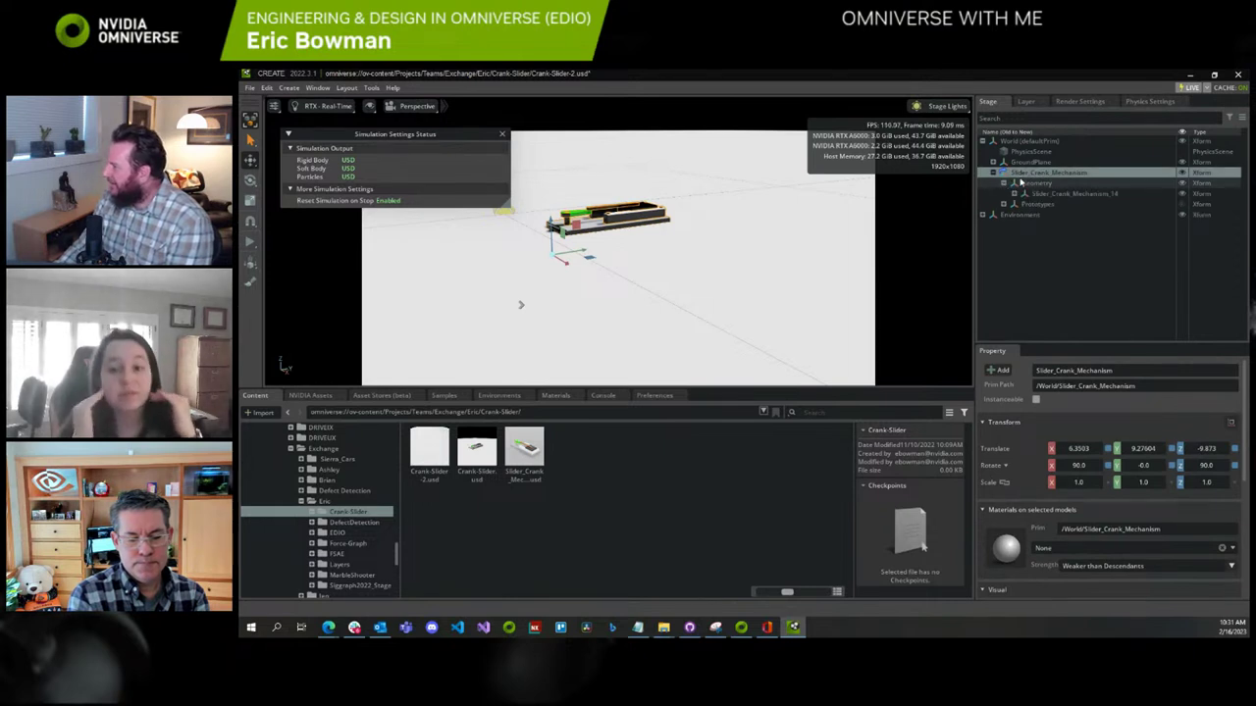
pyautogui.click(1020, 182)
pyautogui.click(1029, 171)
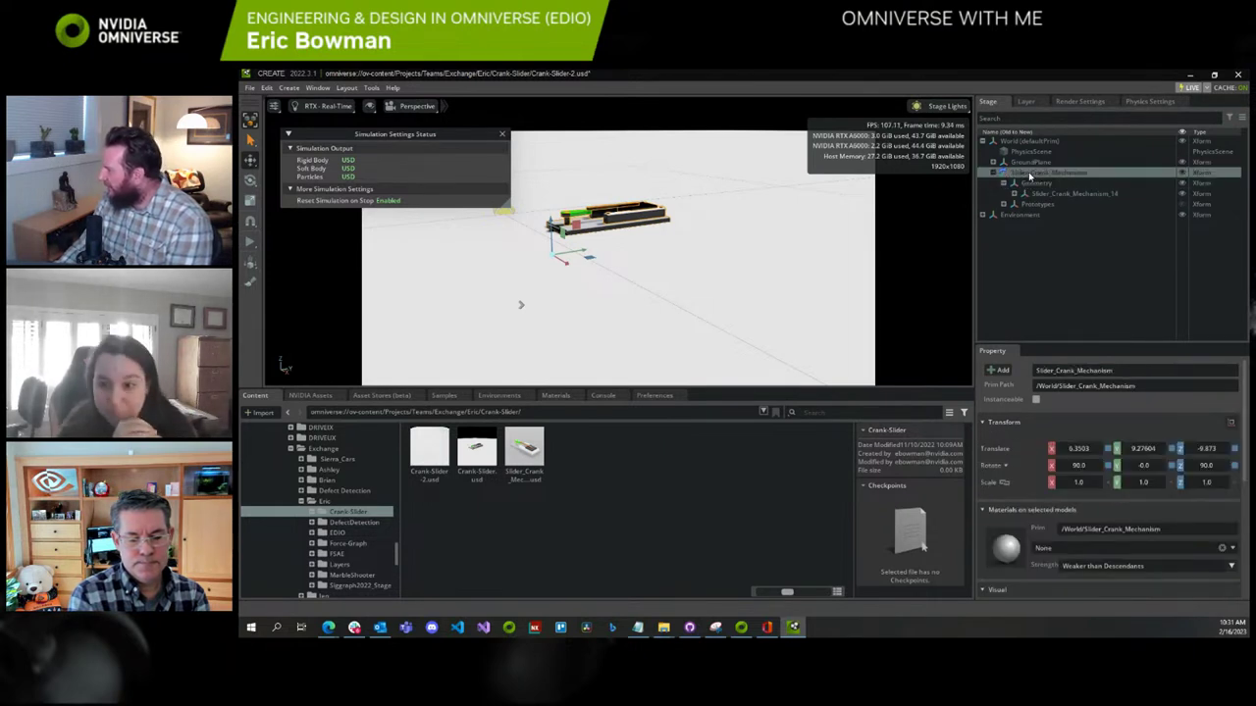
pyautogui.click(1032, 194)
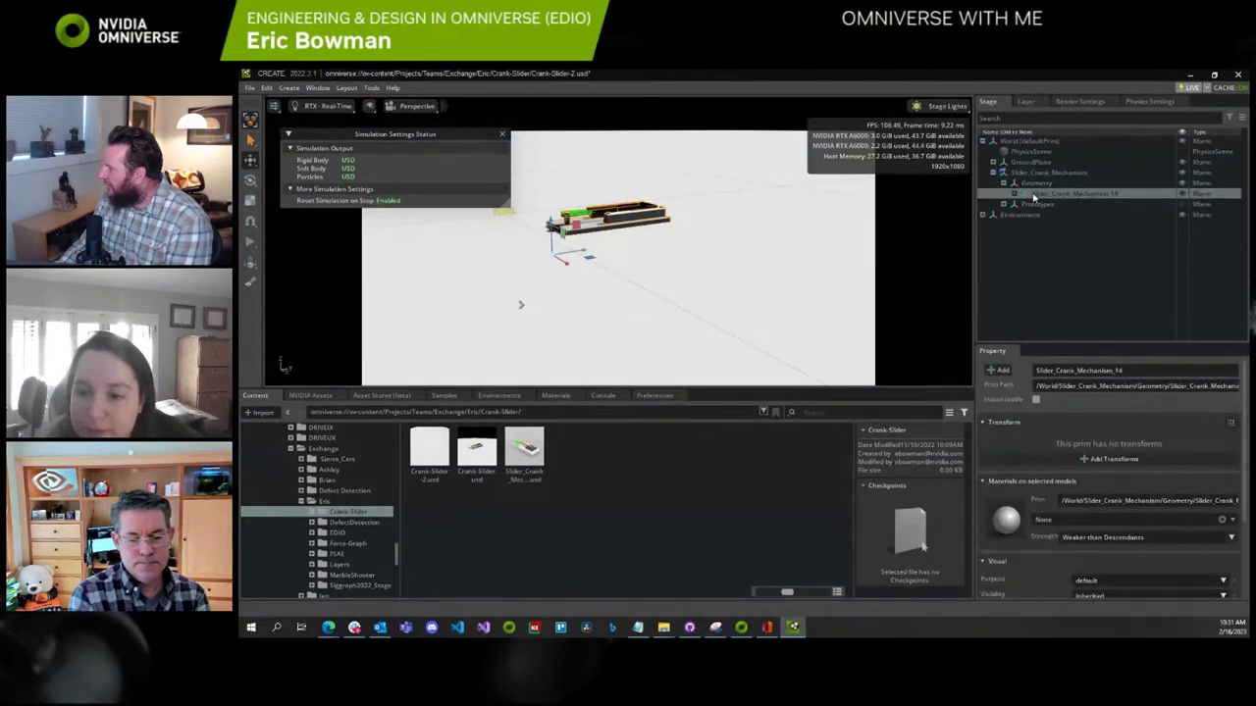
pyautogui.click(1016, 195)
pyautogui.click(1047, 204)
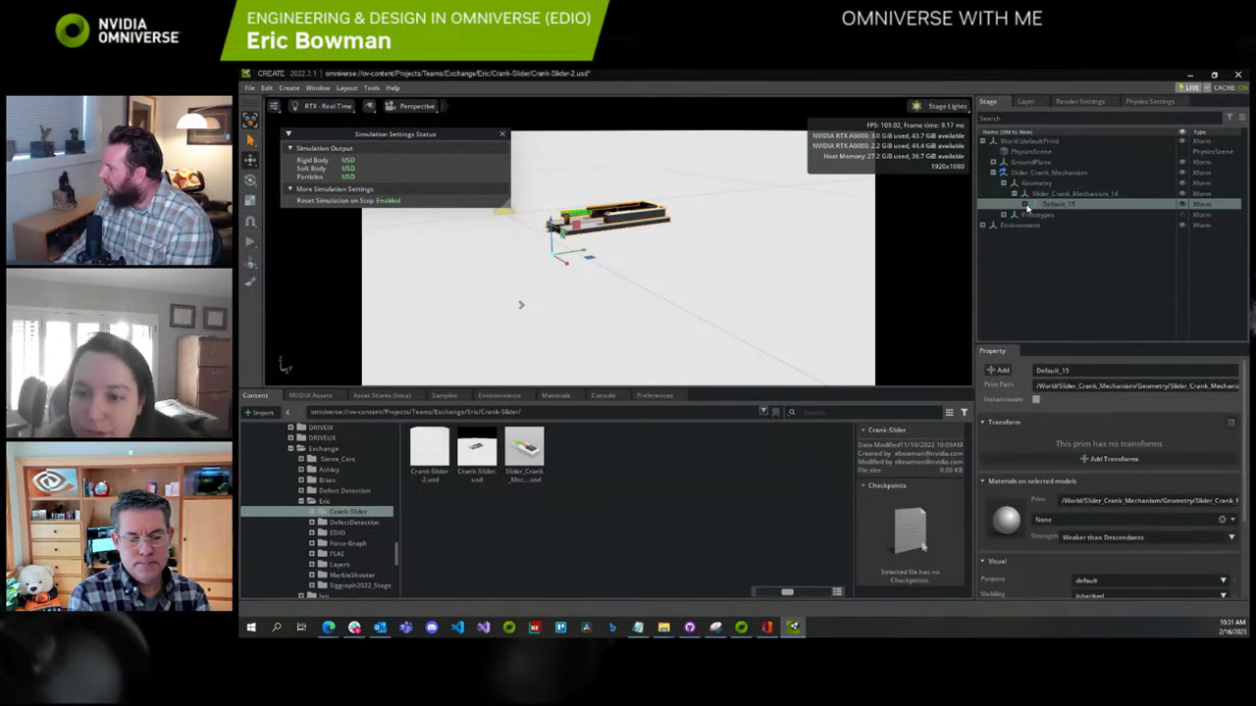
pyautogui.click(1024, 205)
pyautogui.click(1058, 216)
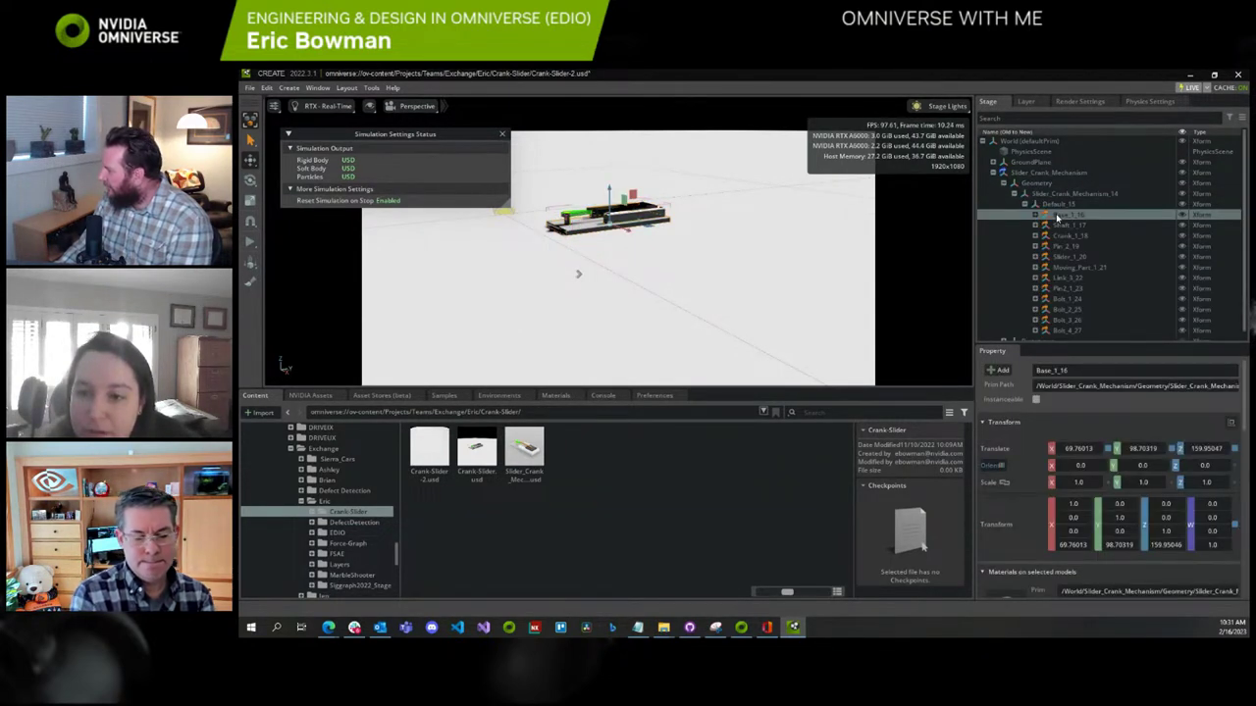
pyautogui.click(1042, 184)
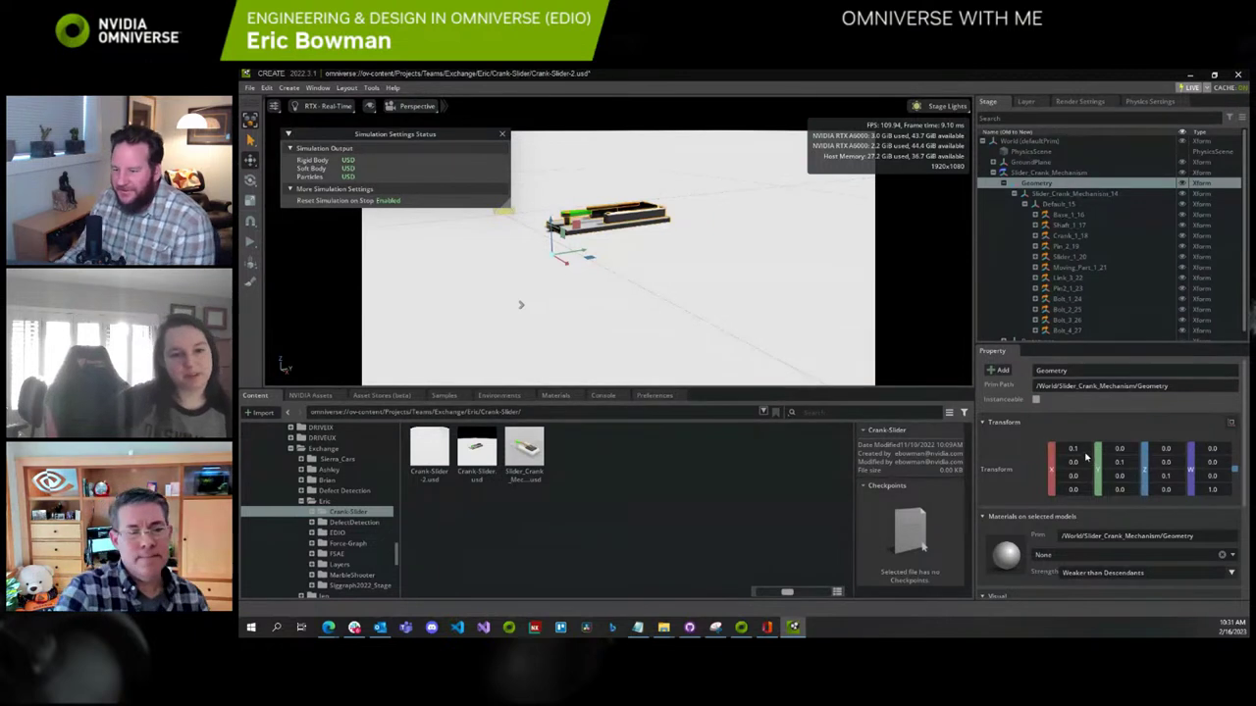
pyautogui.click(1056, 215)
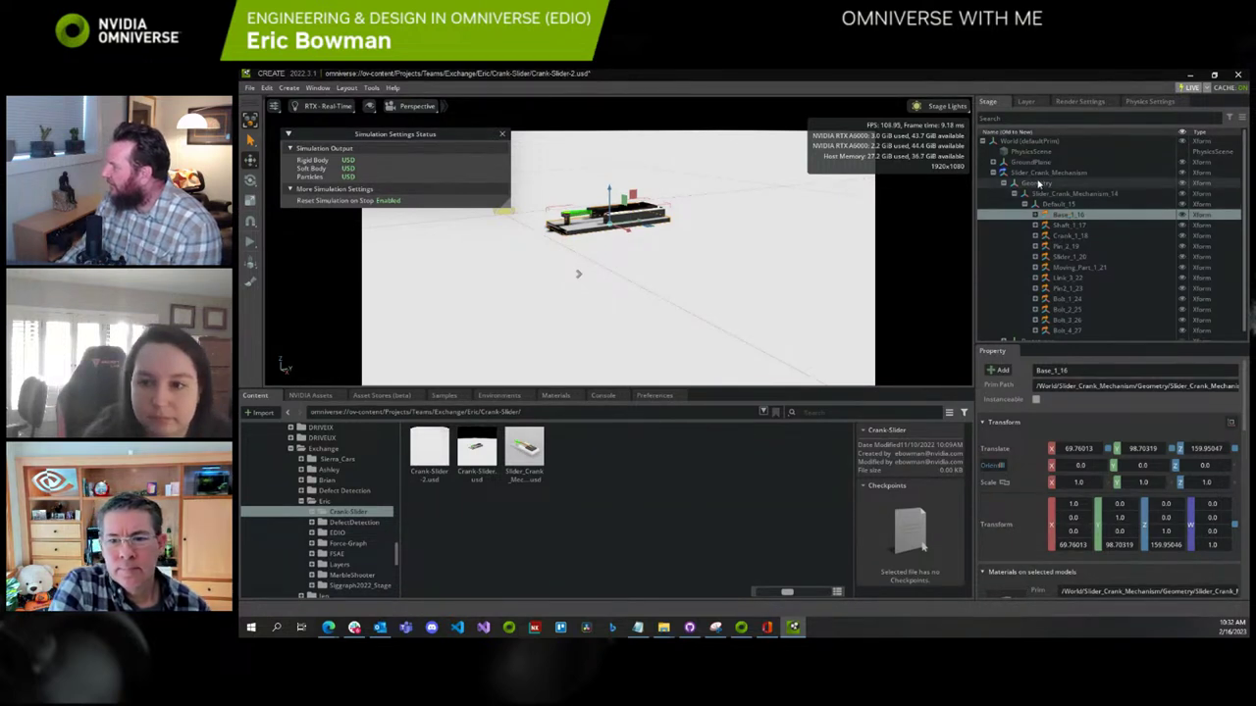
# Set the Translate Z of Slider_Crank_Mechanism to -9.87
pyautogui.click(1048, 173)
pyautogui.doubleClick(1199, 448)
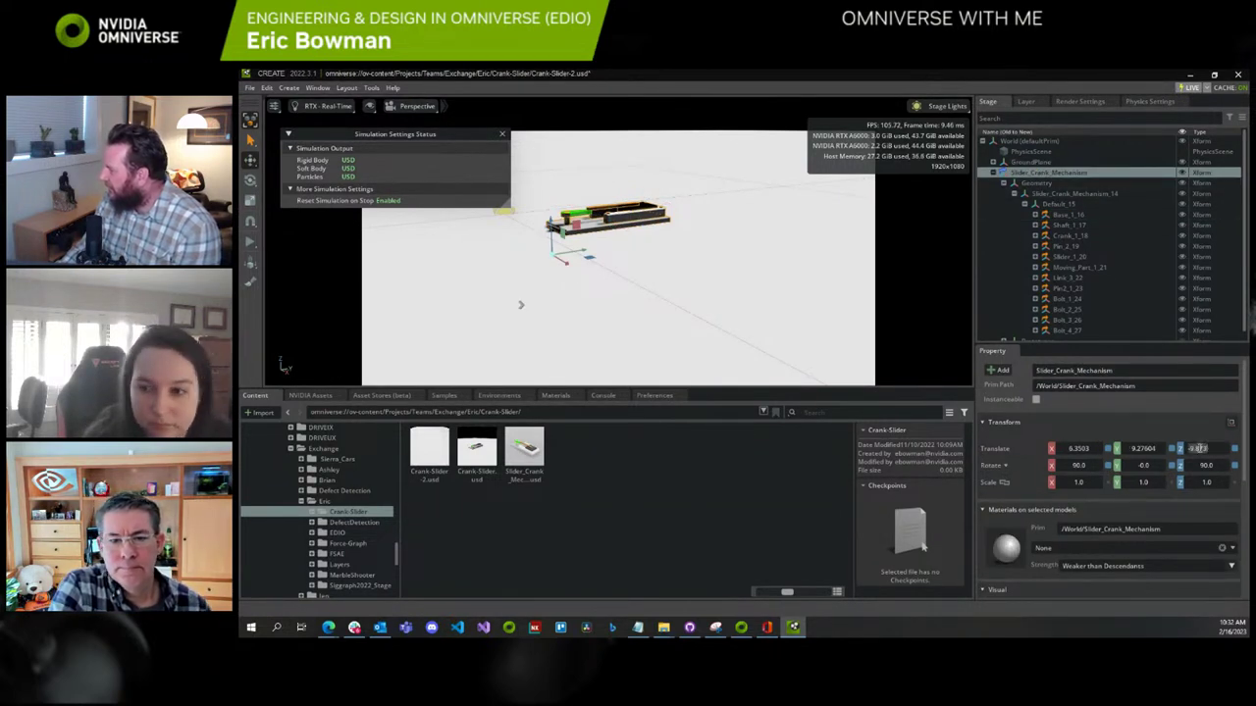
pyautogui.press('BackSpace')
pyautogui.press('BackSpace')
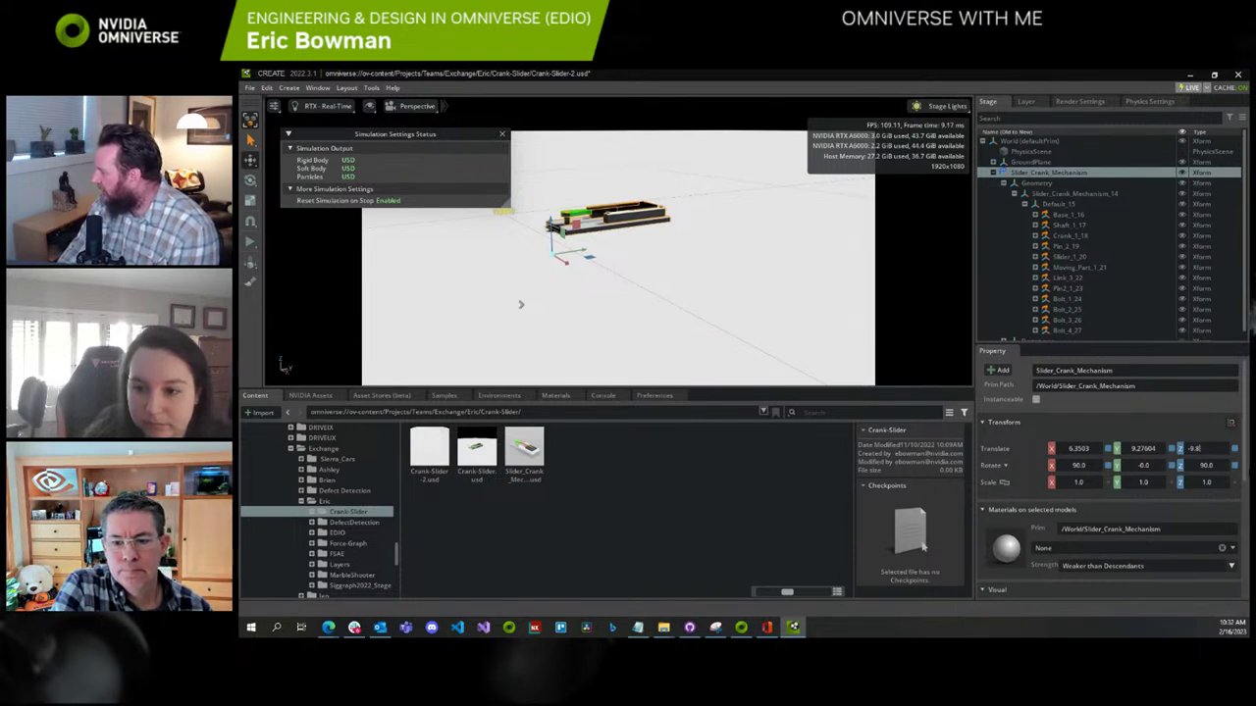
pyautogui.write('7')
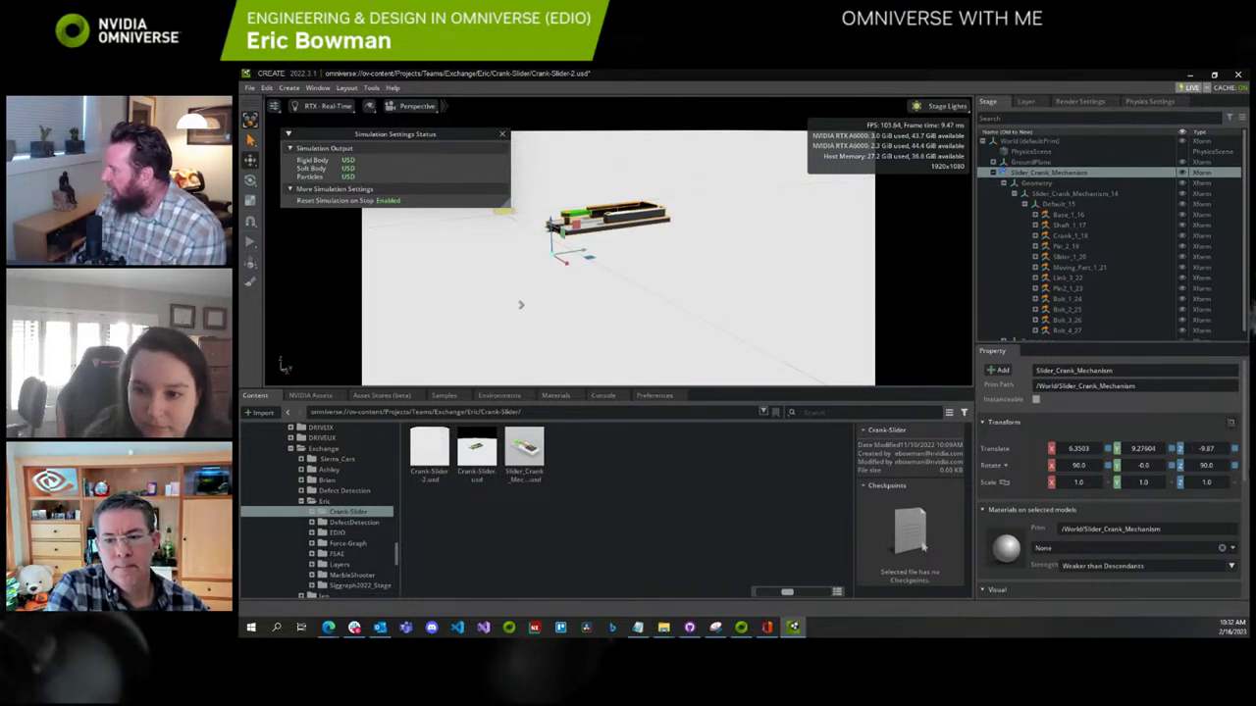
# Deselect the mechanism, then run the physics simulation briefly and stop it
pyautogui.click(645, 314)
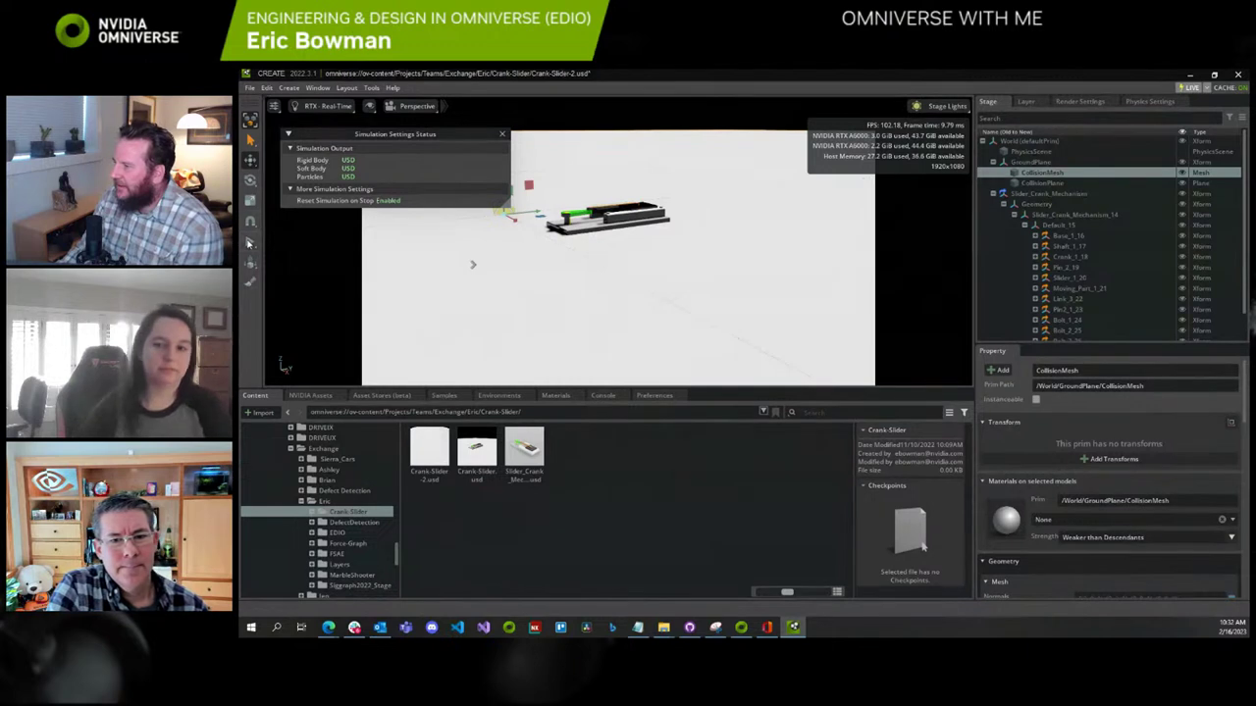
pyautogui.click(250, 240)
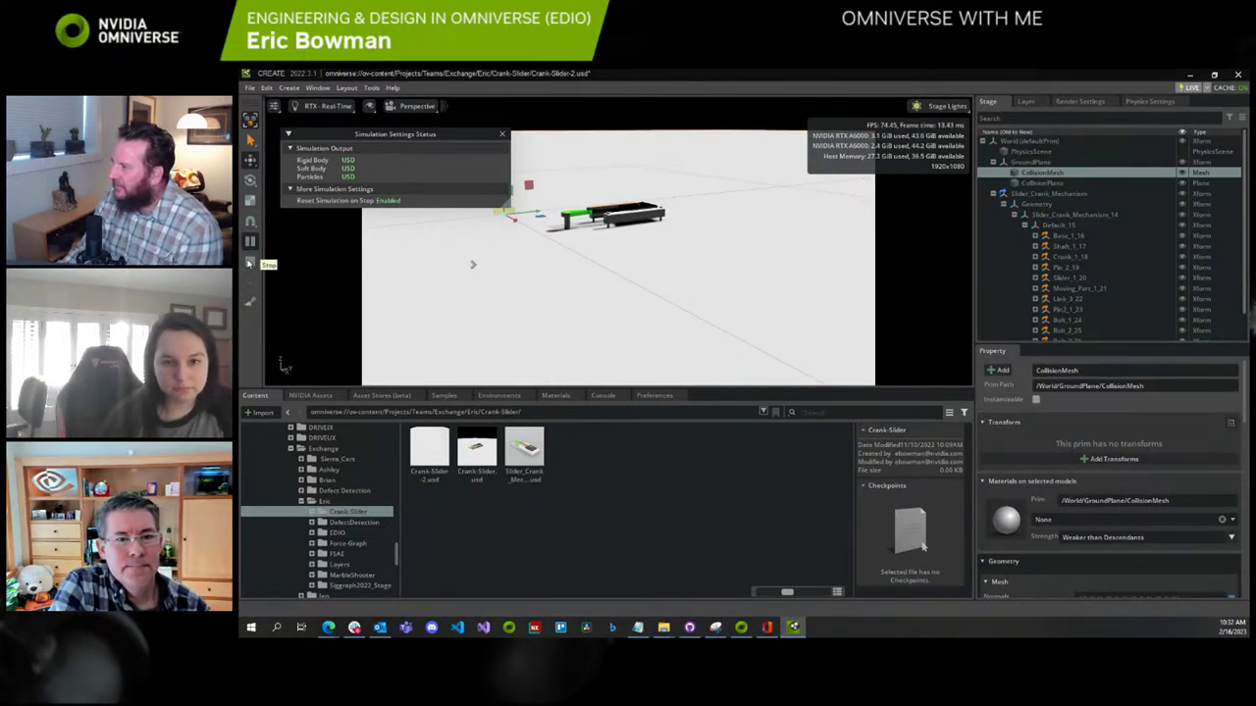
pyautogui.click(250, 261)
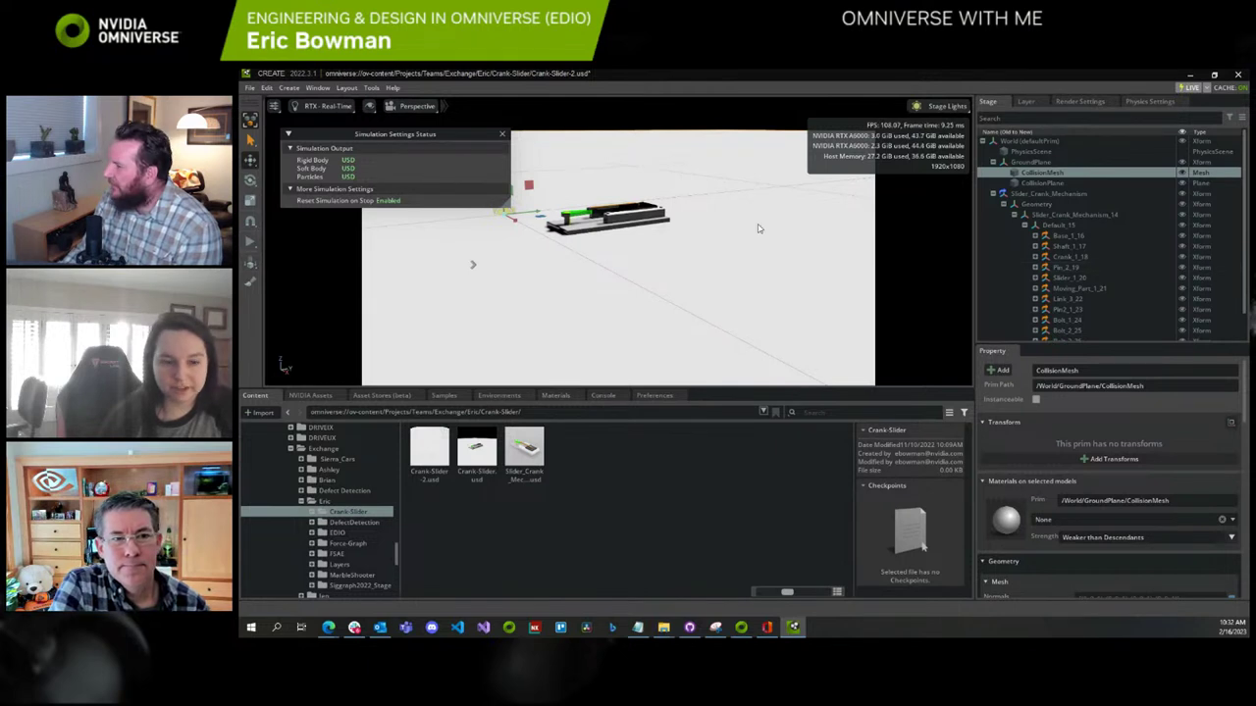
# Raise Slider_Crank_Mechanism to a Translate Z of about -8.82 and run a short physics simulation from there
pyautogui.click(658, 220)
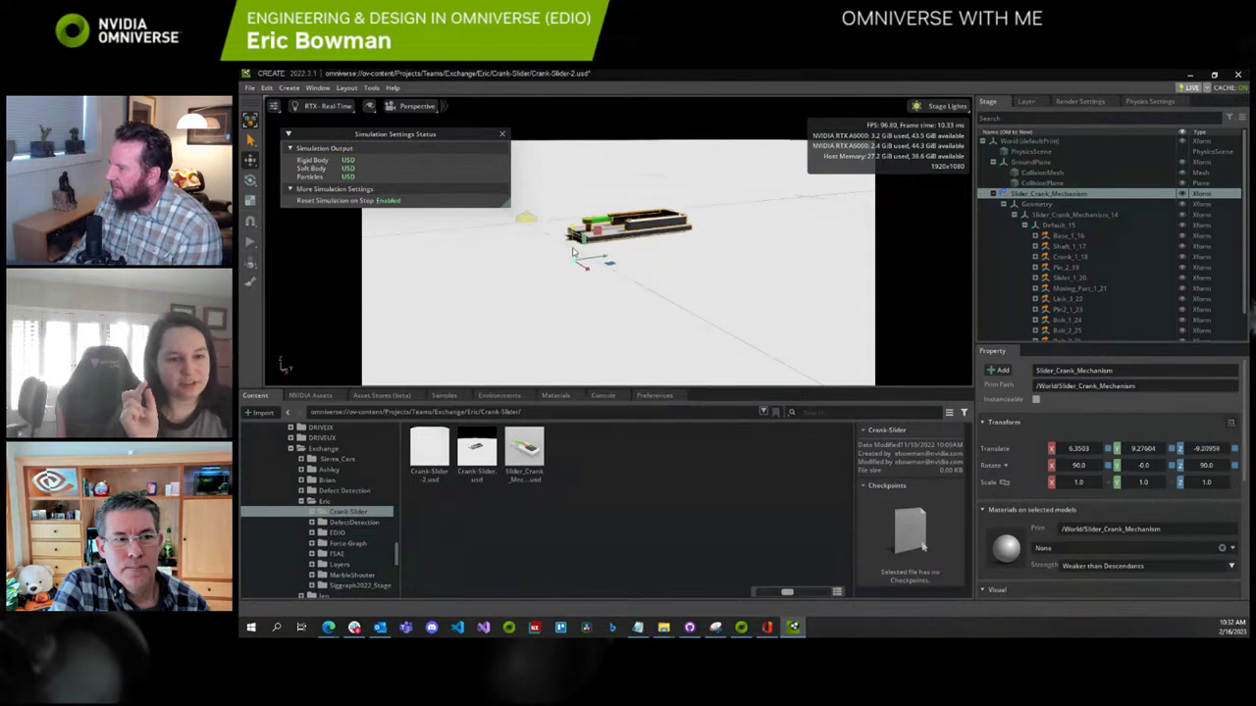
pyautogui.click(251, 243)
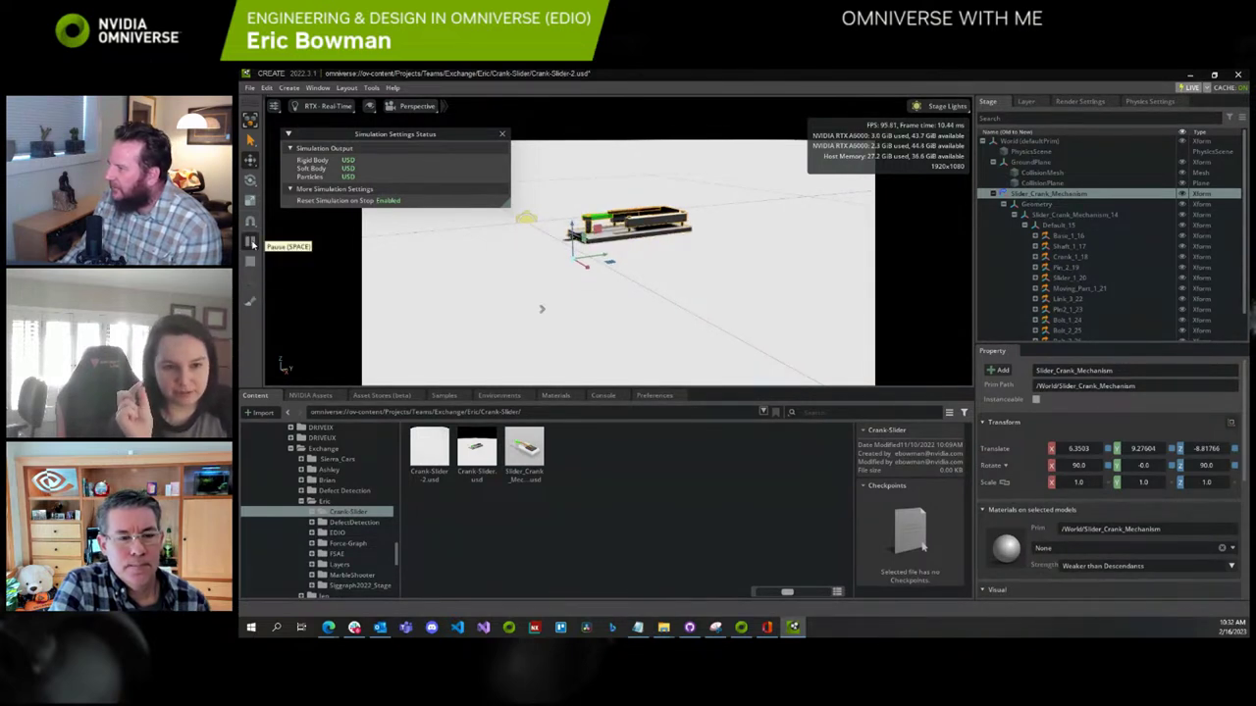
pyautogui.click(251, 263)
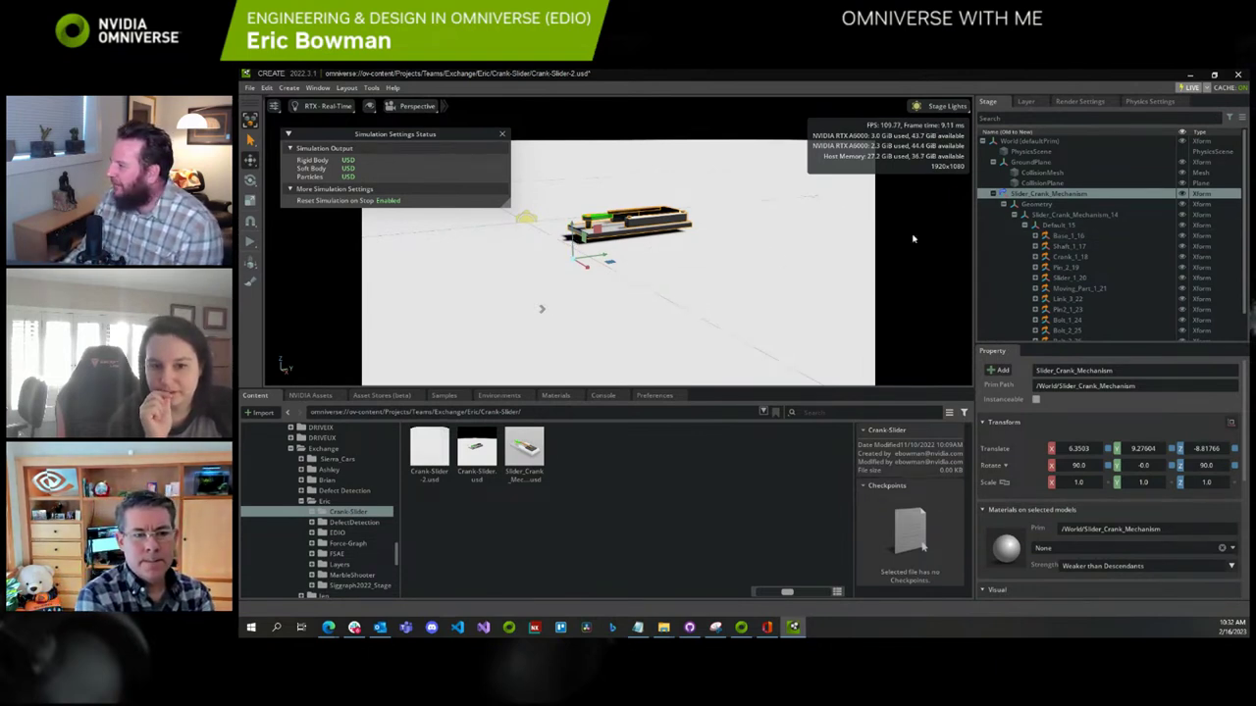
# Select all parts from Shaft_1_17 through Bolt_4_27, check their Rigid Body settings and test the simulation
pyautogui.click(1096, 246)
pyautogui.scroll(-2, 1104, 258)
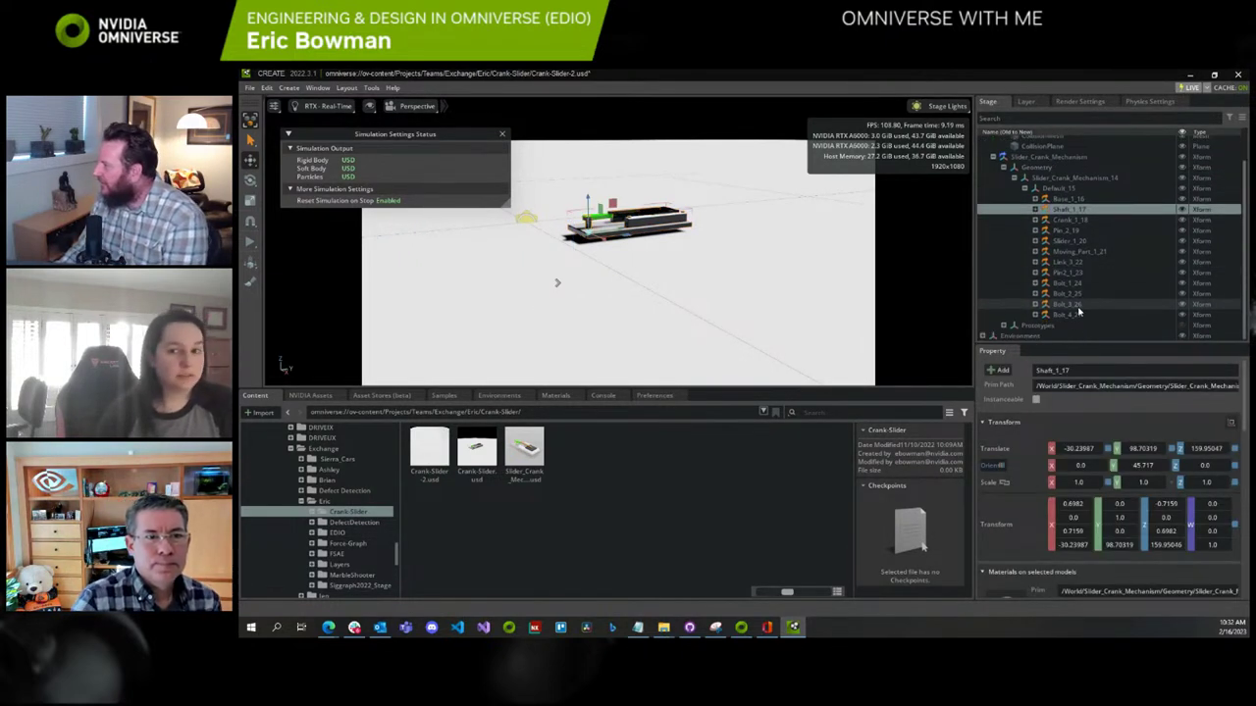
pyautogui.keyDown('shift'); pyautogui.click(1089, 314); pyautogui.keyUp('shift')
pyautogui.scroll(-4, 1060, 471)
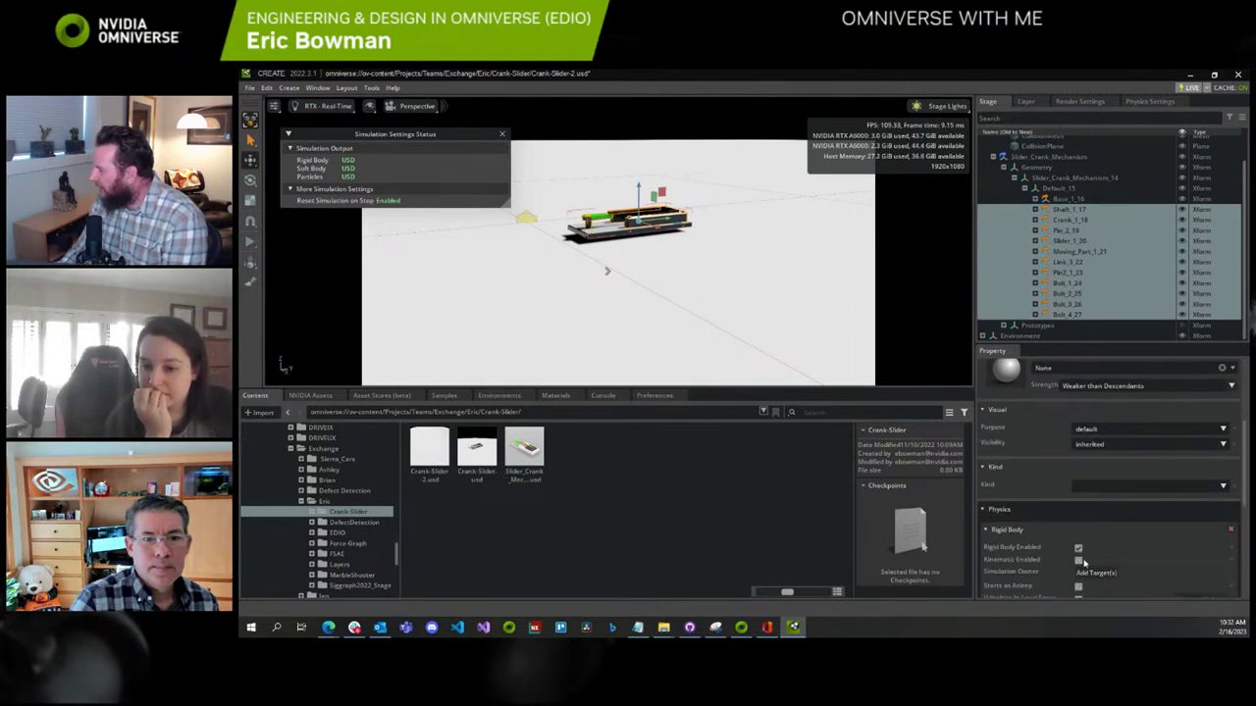
pyautogui.click(250, 242)
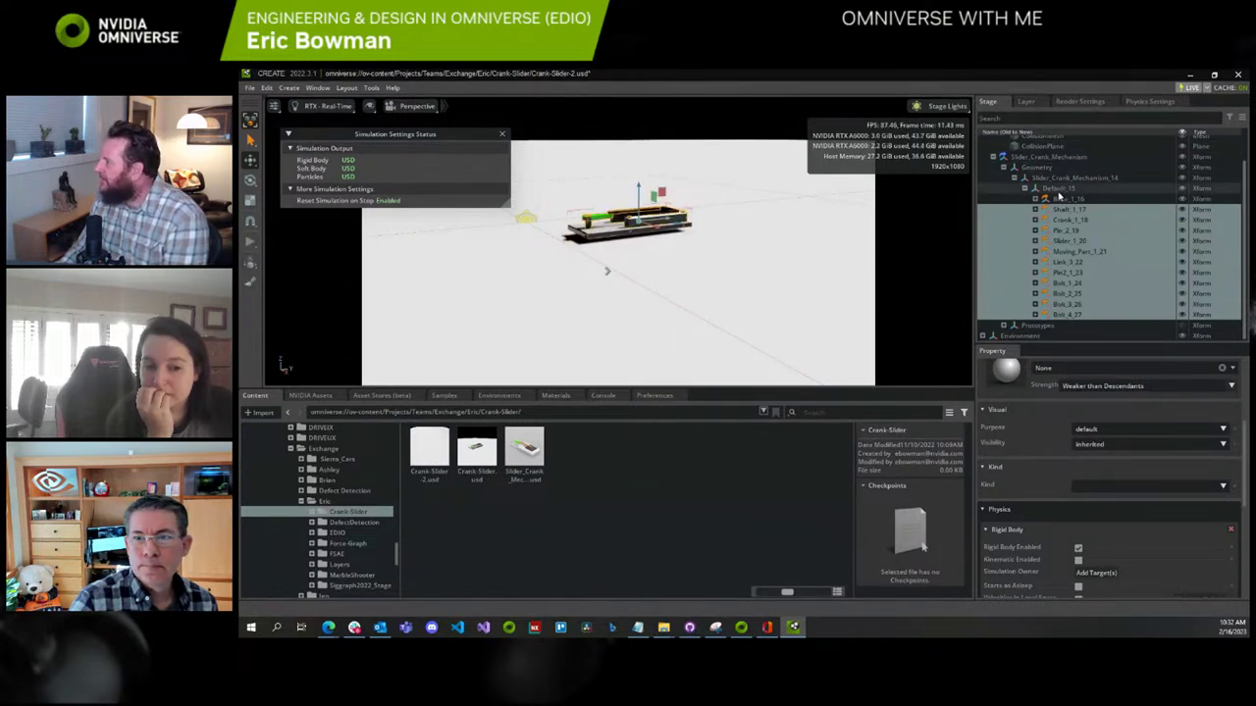
# Lower Slider_Crank_Mechanism back onto the ground plane by replacing its Translate Z with -9.87
pyautogui.click(1080, 157)
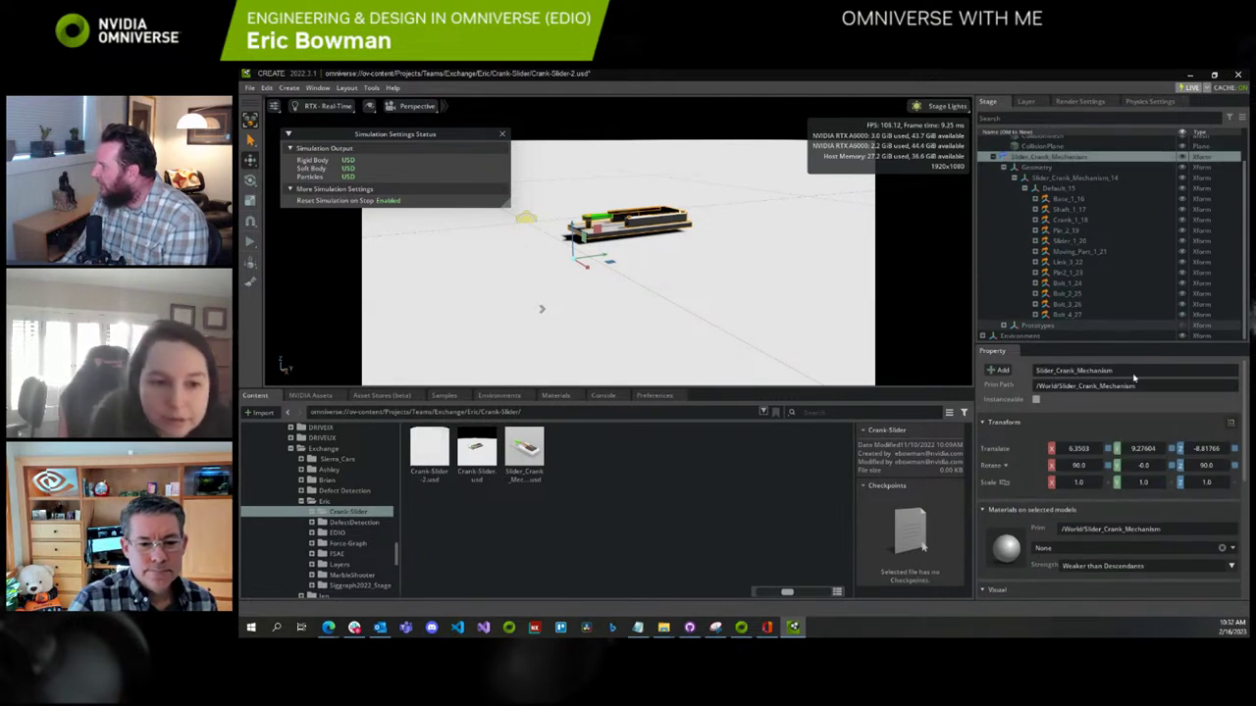
pyautogui.click(1198, 450)
pyautogui.press('Home')
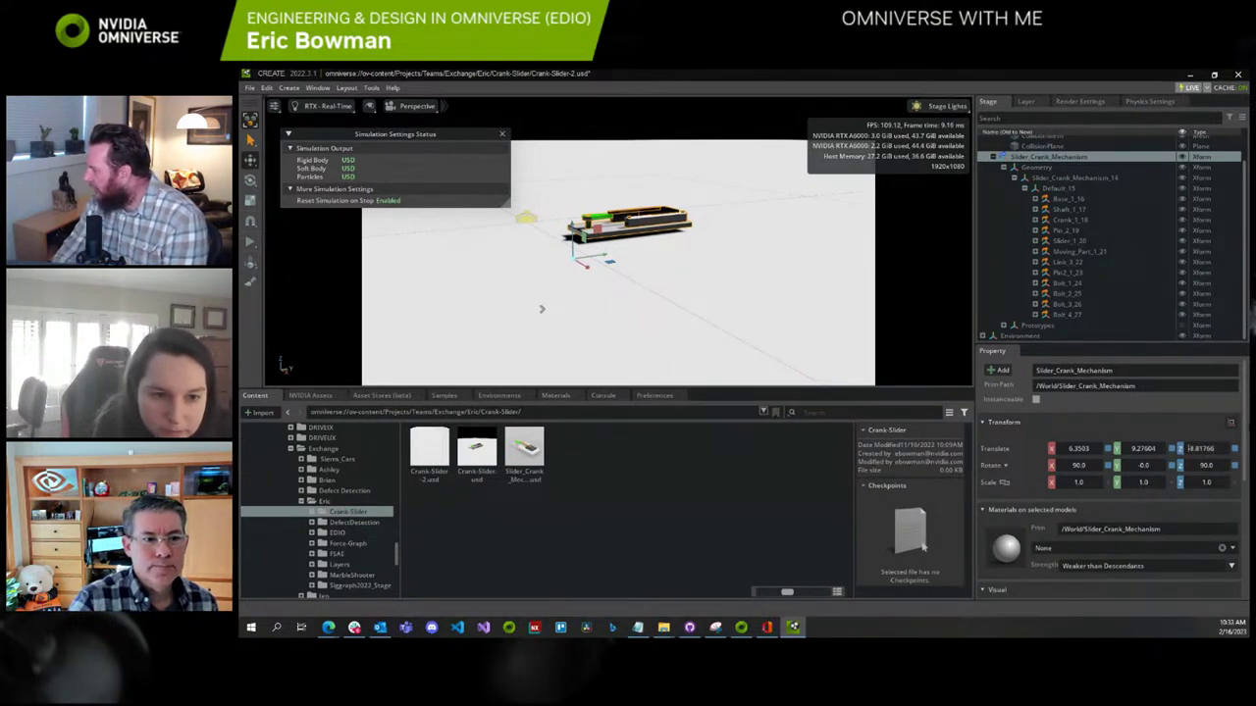
pyautogui.press('Delete')
pyautogui.press('Delete')
pyautogui.press('Delete')
pyautogui.press('Delete')
pyautogui.press('Delete')
pyautogui.press('Delete')
pyautogui.press('Delete')
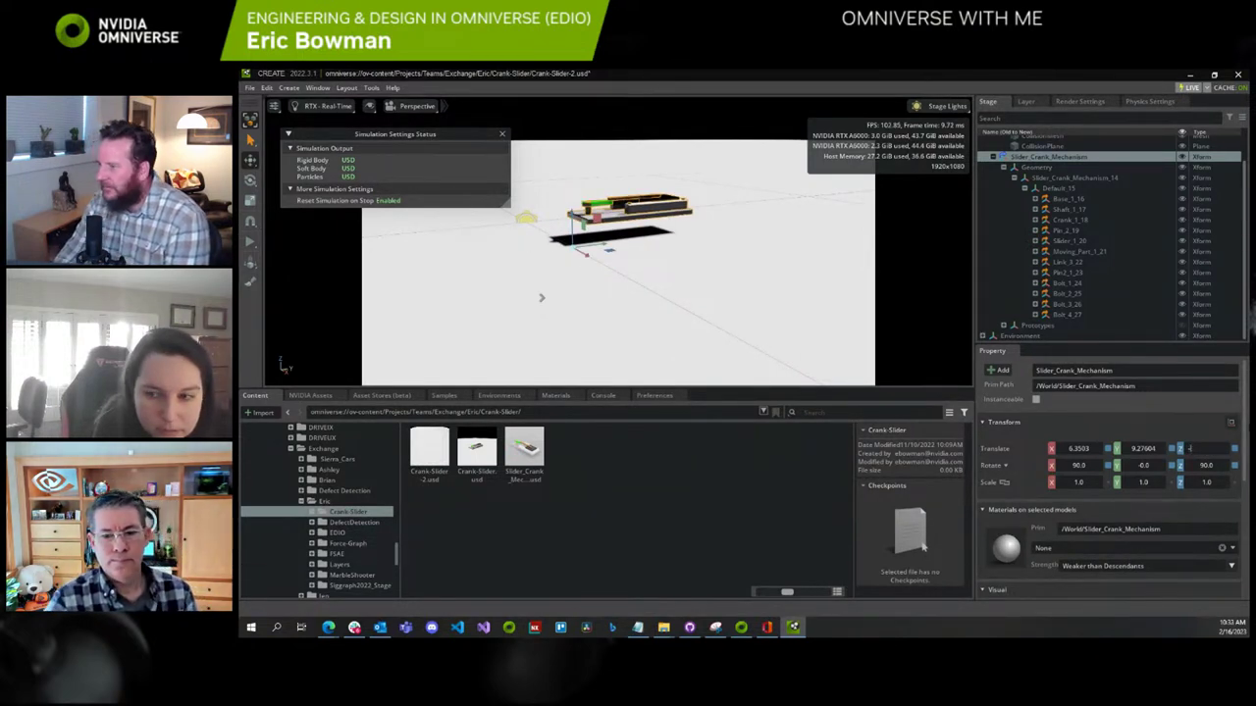
pyautogui.write('9.78')
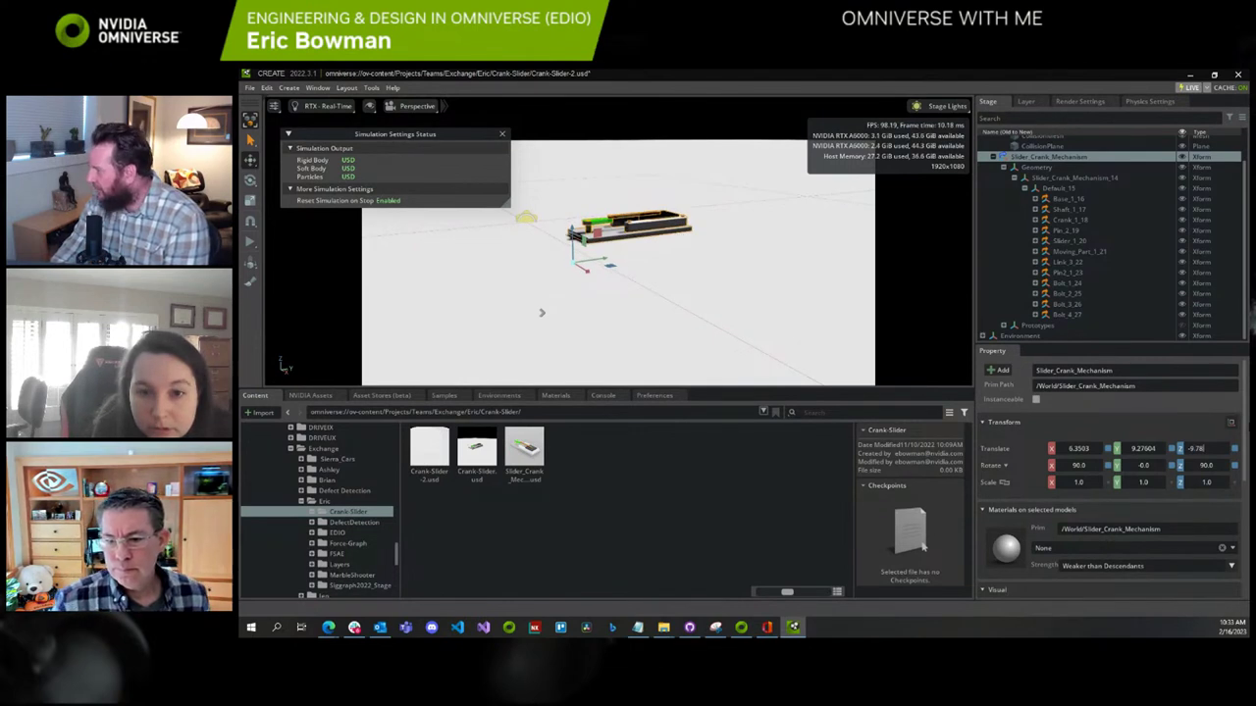
pyautogui.press('BackSpace')
pyautogui.press('BackSpace')
pyautogui.write('87')
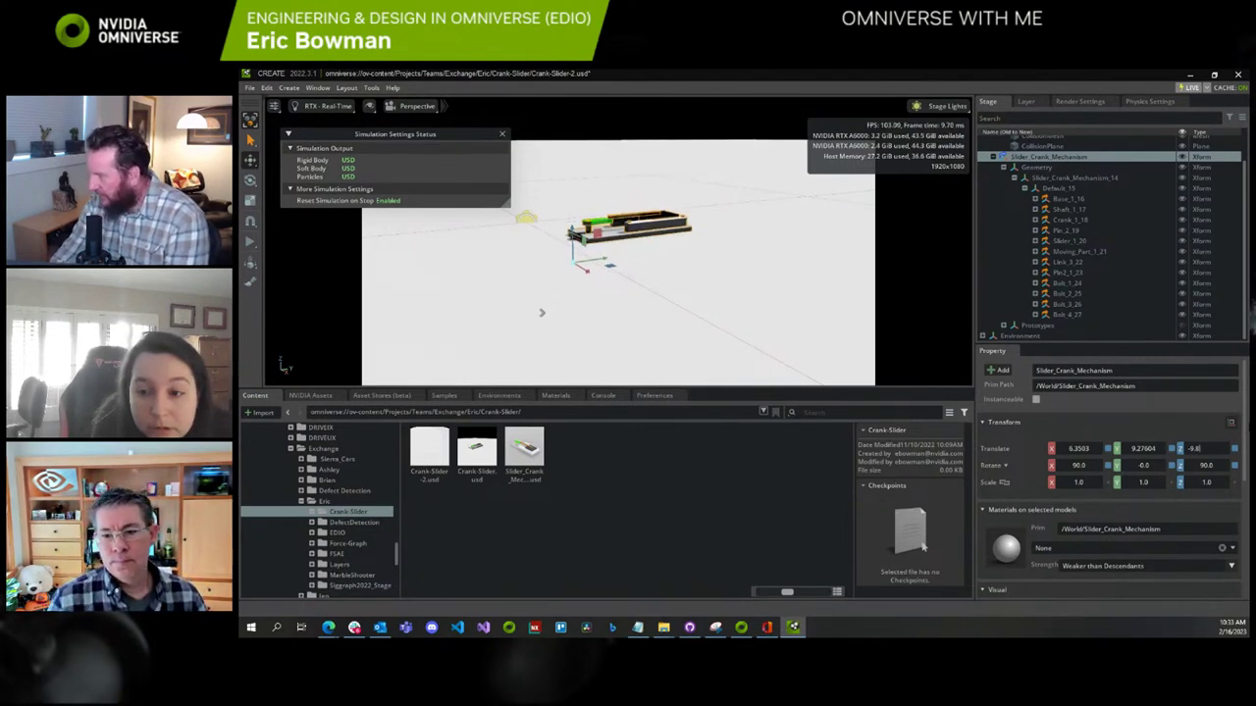
pyautogui.press('Return')
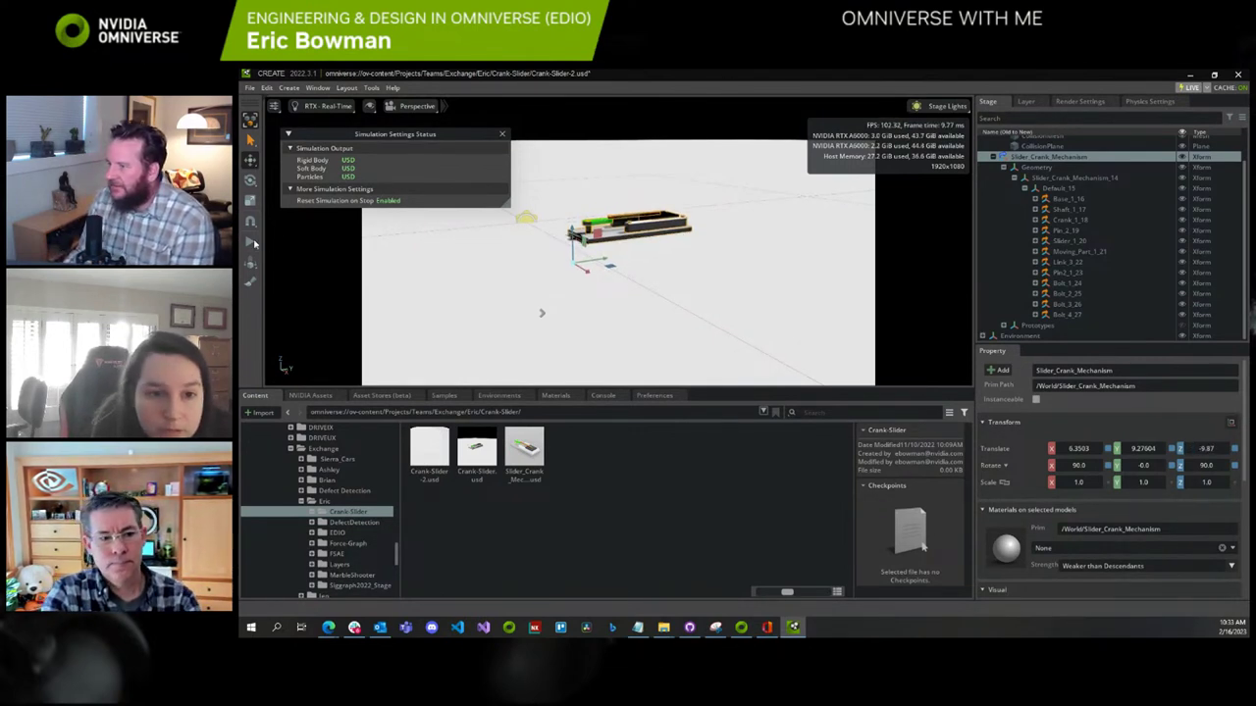
# Run and stop the simulation twice to see how the parts behave with the mechanism on the ground plane
pyautogui.click(249, 243)
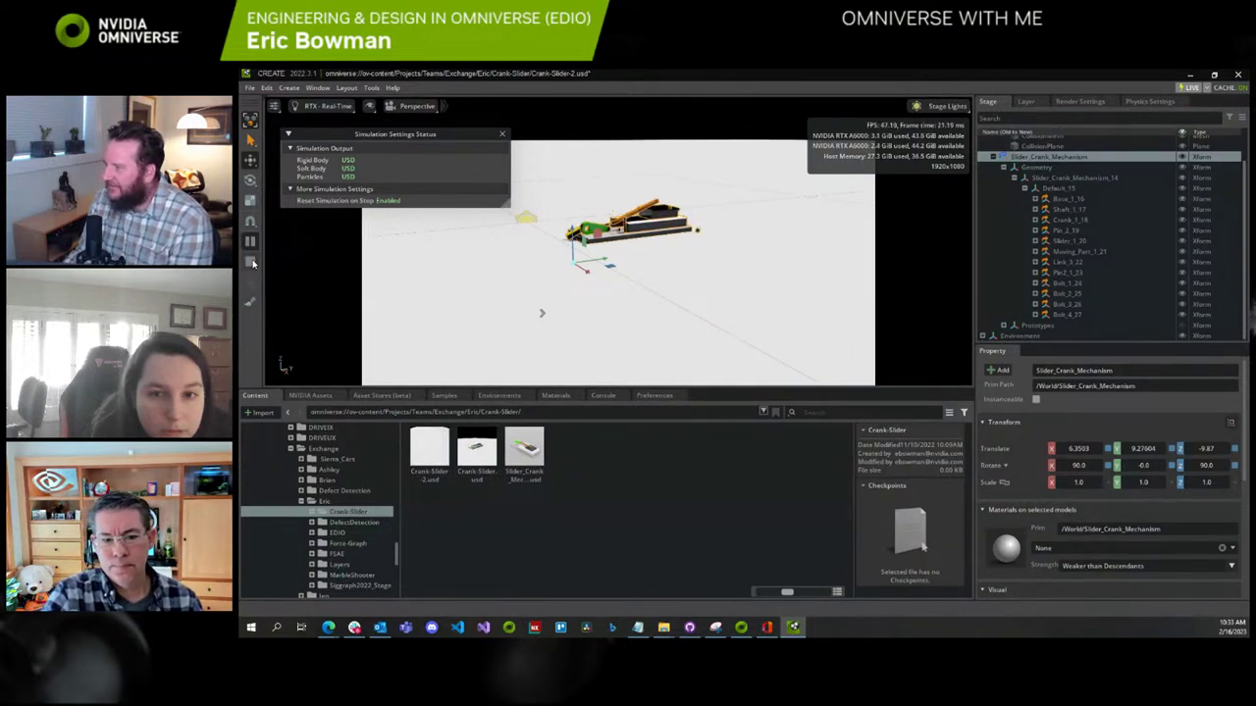
pyautogui.click(252, 264)
pyautogui.click(249, 242)
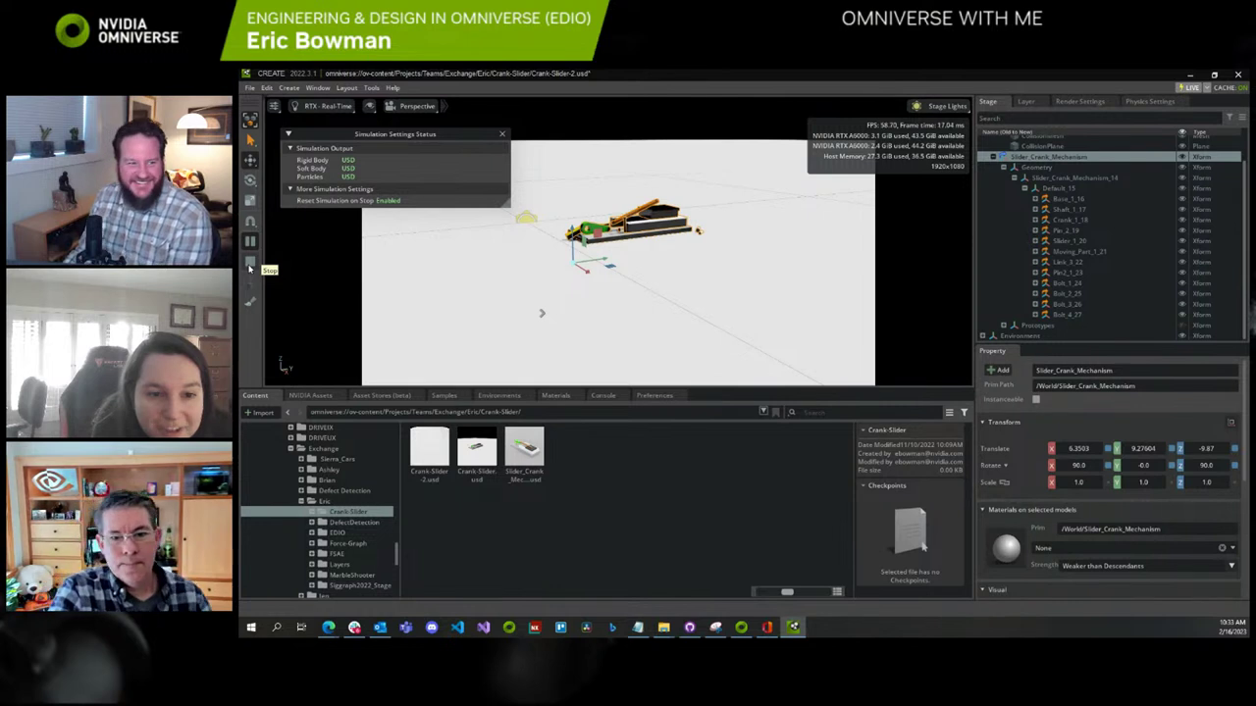
pyautogui.click(255, 263)
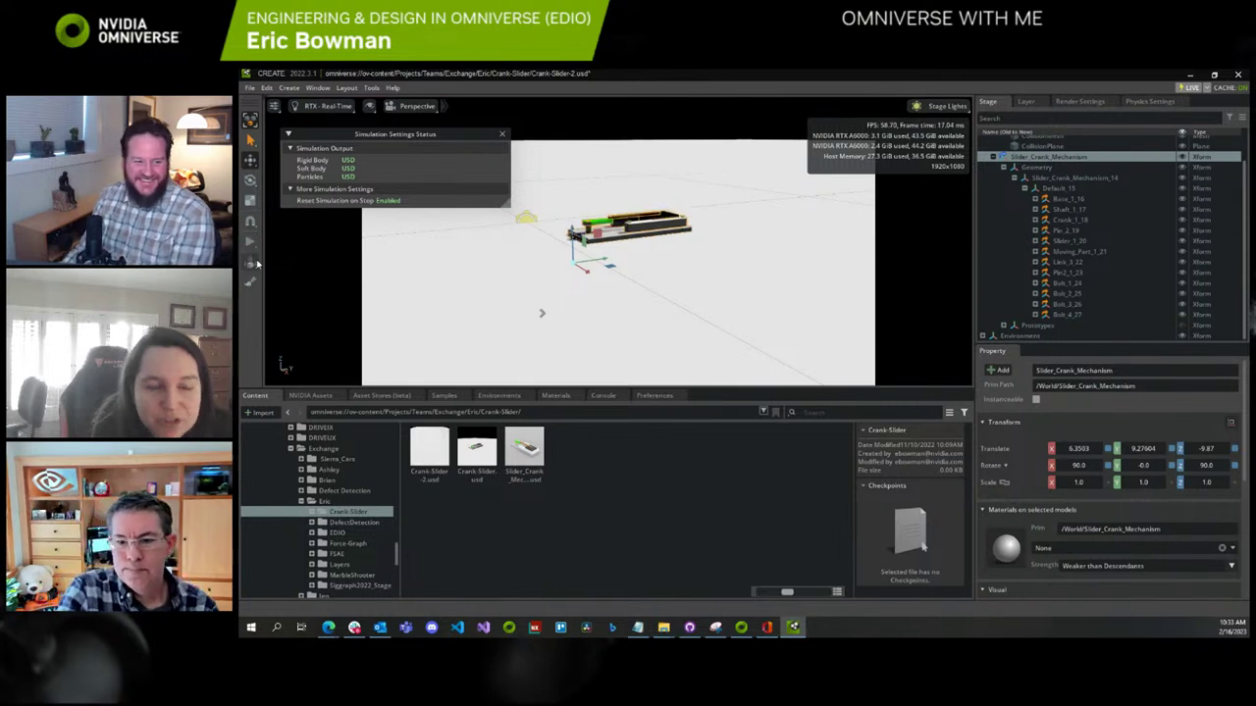
# Enable Kinematic in the Rigid Body properties of Base_1_16 and bring the mechanism into close view
pyautogui.click(499, 275)
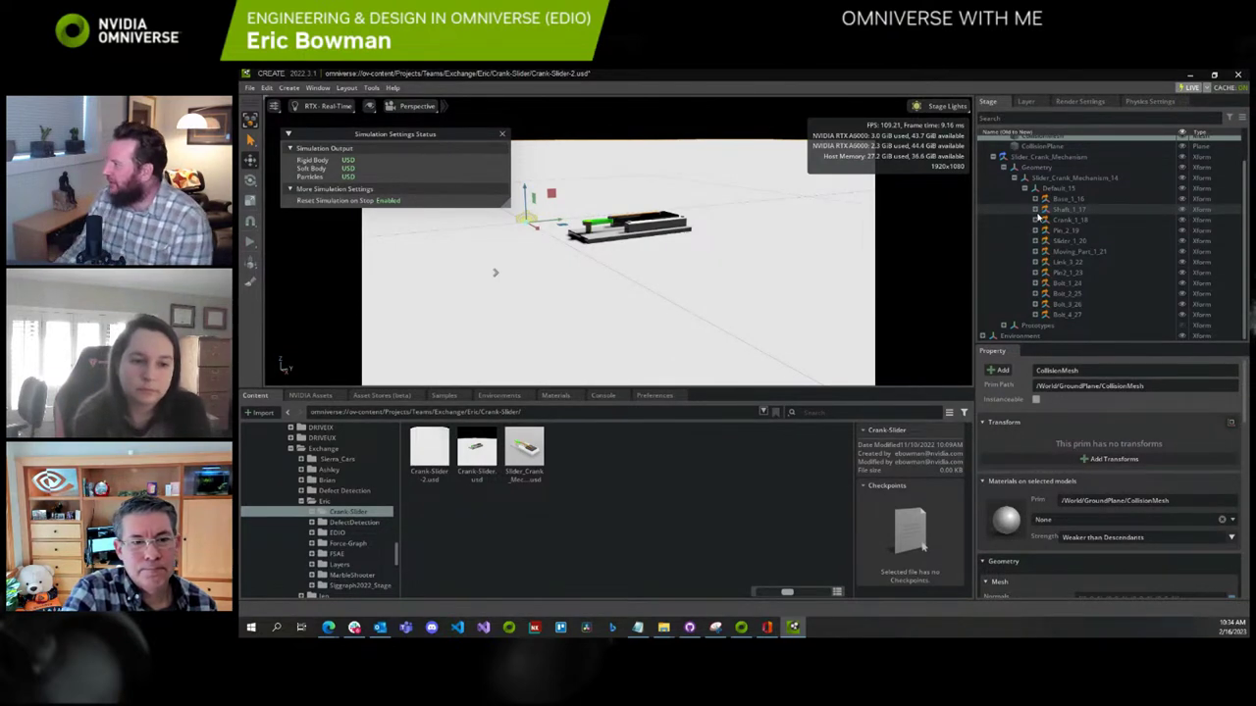
pyautogui.click(1068, 198)
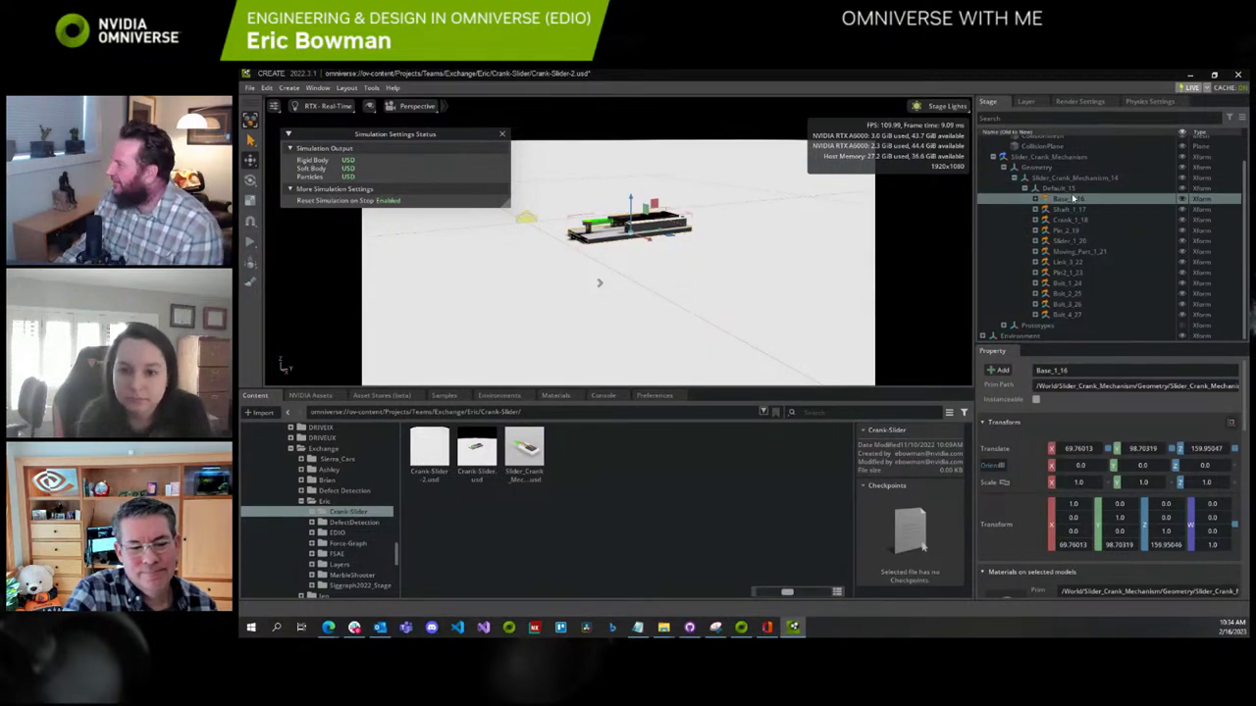
pyautogui.scroll(-3, 1079, 530)
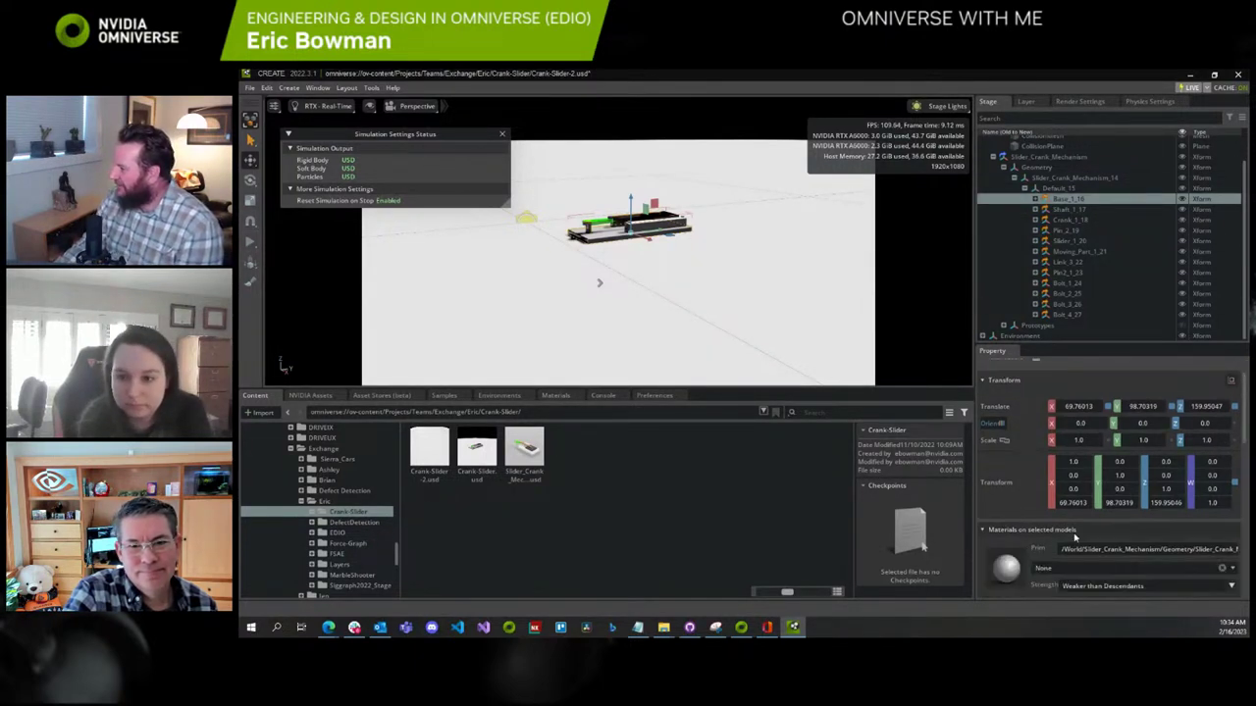
pyautogui.scroll(-5, 1074, 535)
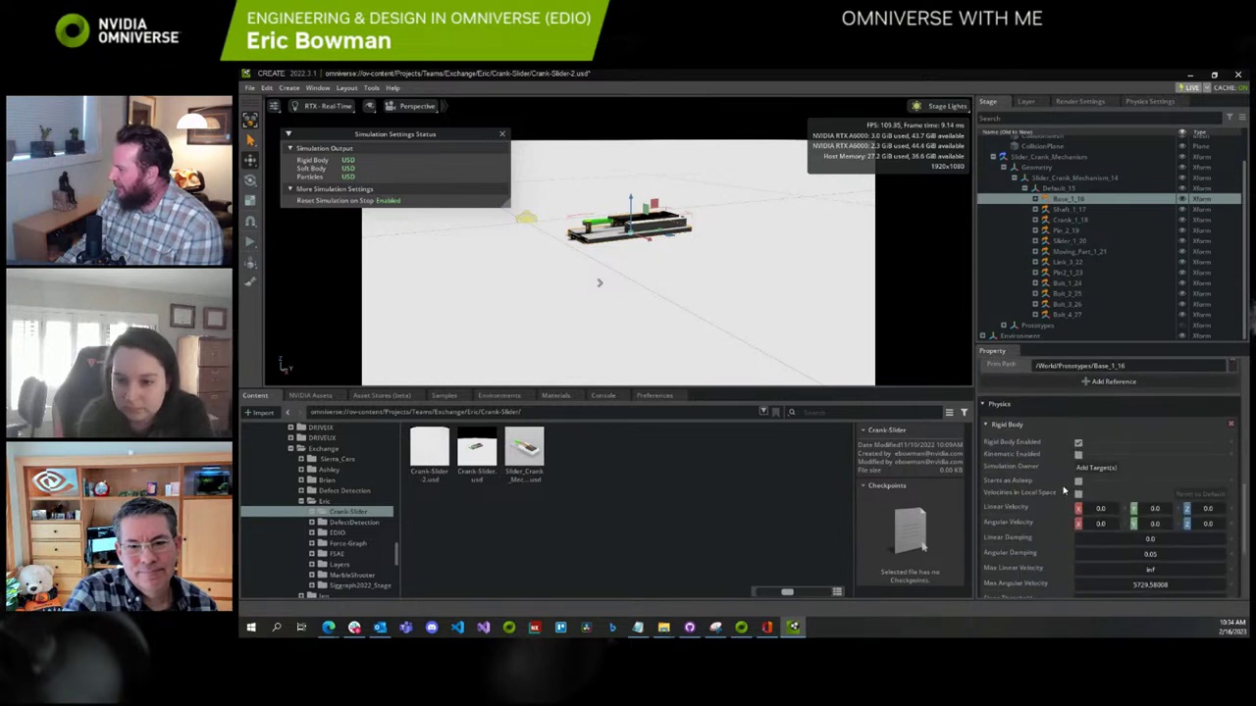
pyautogui.click(1079, 456)
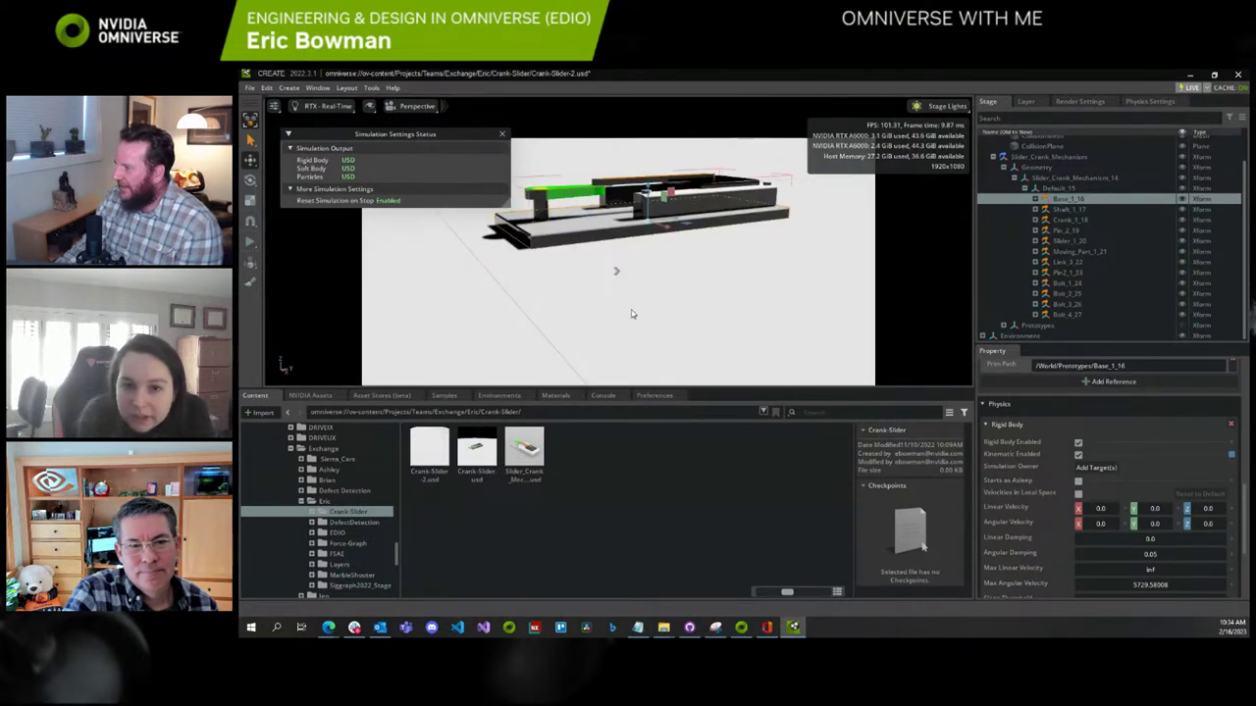
pyautogui.scroll(5, 617, 329)
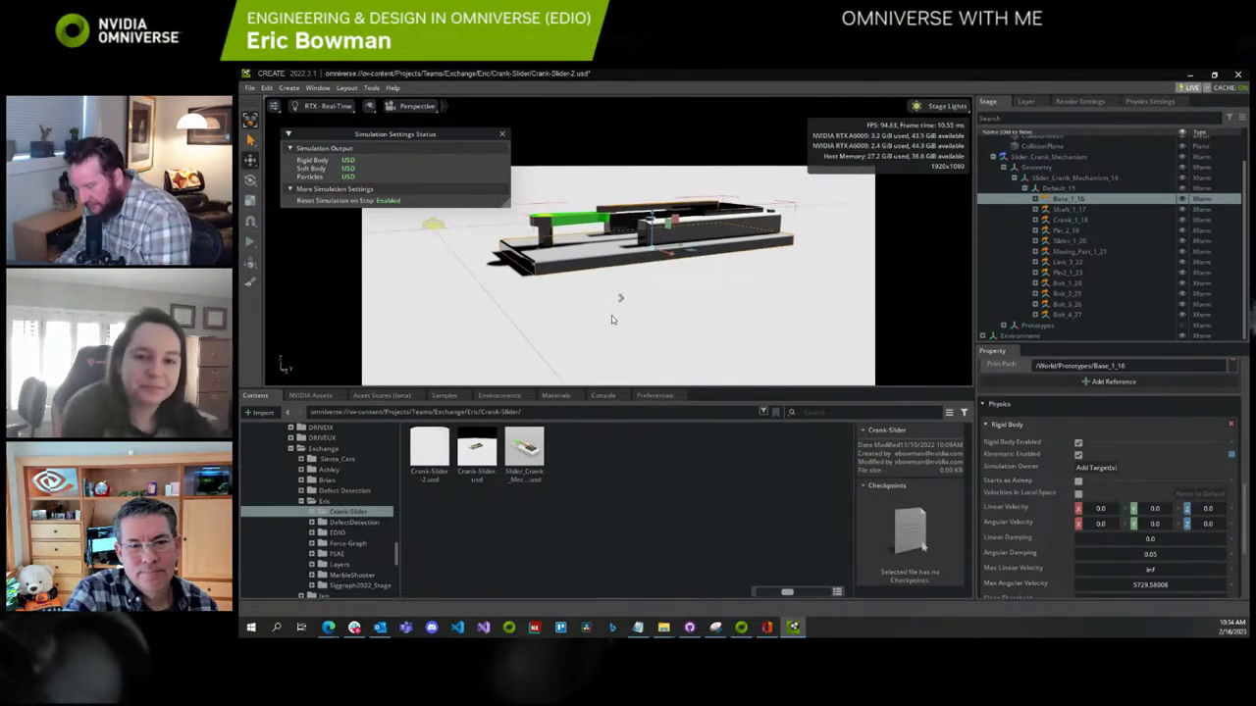
# Hide all parts from Crank_1_18 through Bolt_4_27, leaving Base_1_16 and Shaft_1_17 visible
pyautogui.scroll(-5, 612, 319)
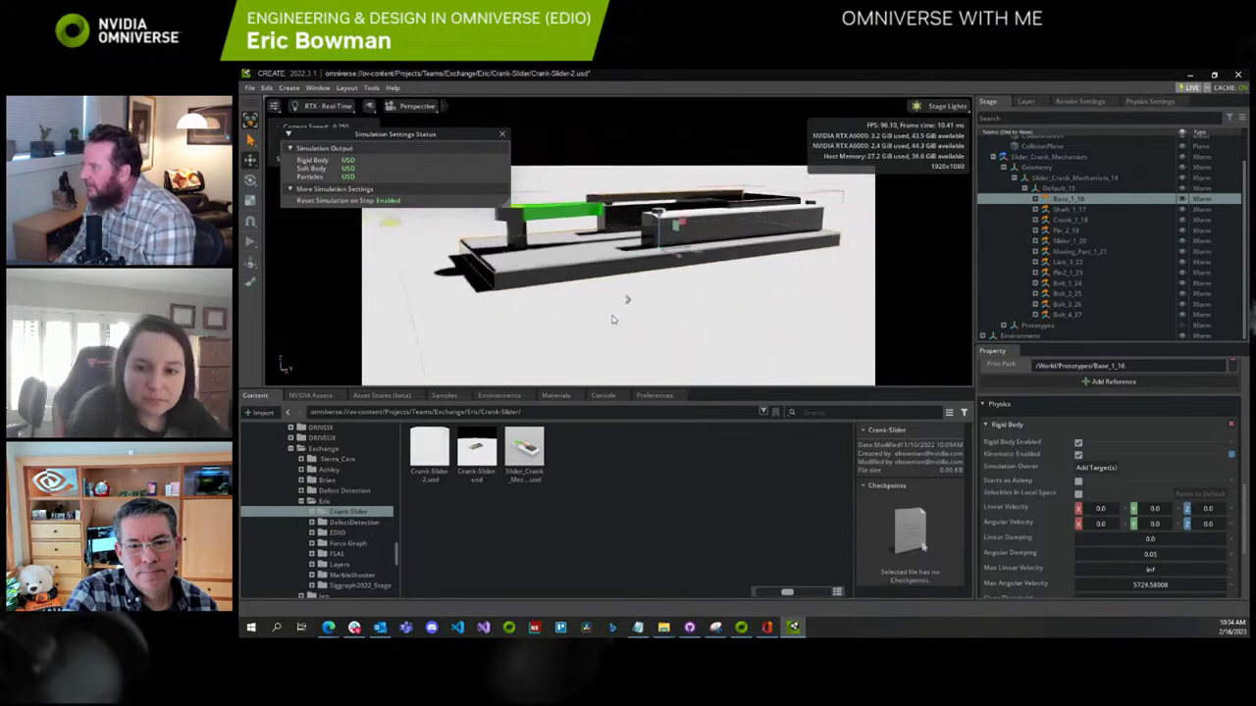
pyautogui.click(1072, 222)
pyautogui.keyDown('shift'); pyautogui.click(1068, 314); pyautogui.keyUp('shift')
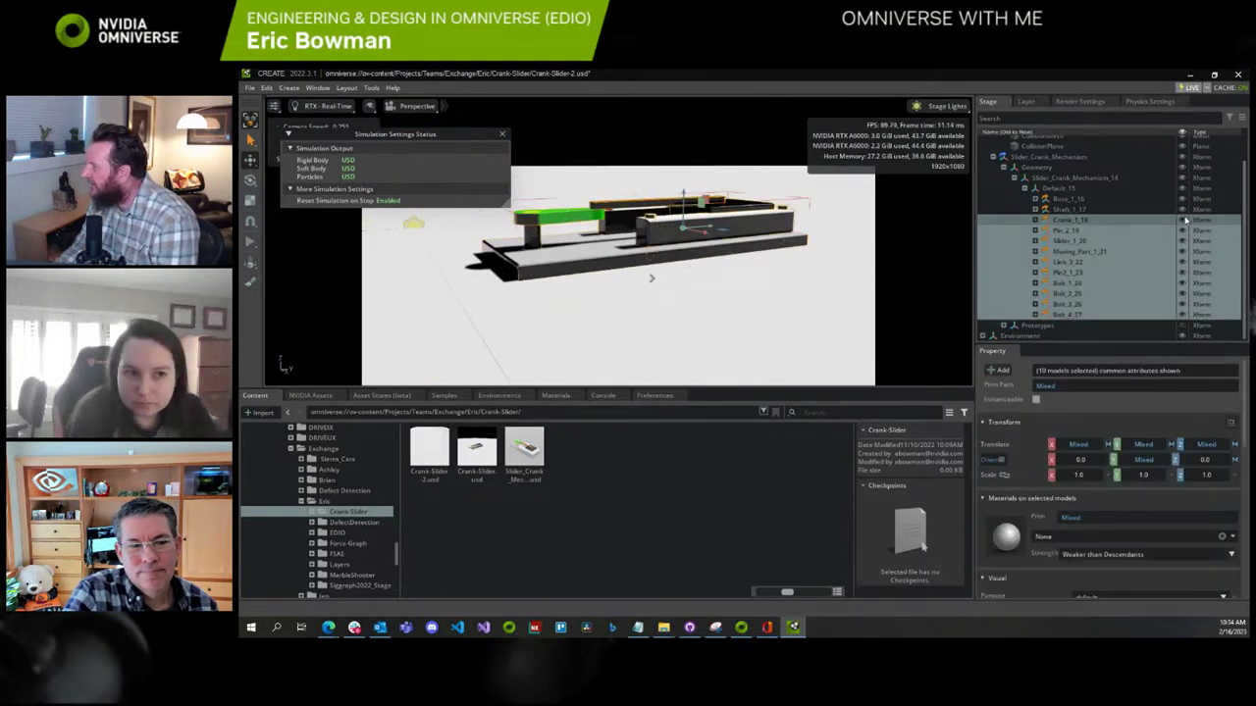
pyautogui.click(1071, 211)
pyautogui.click(737, 302)
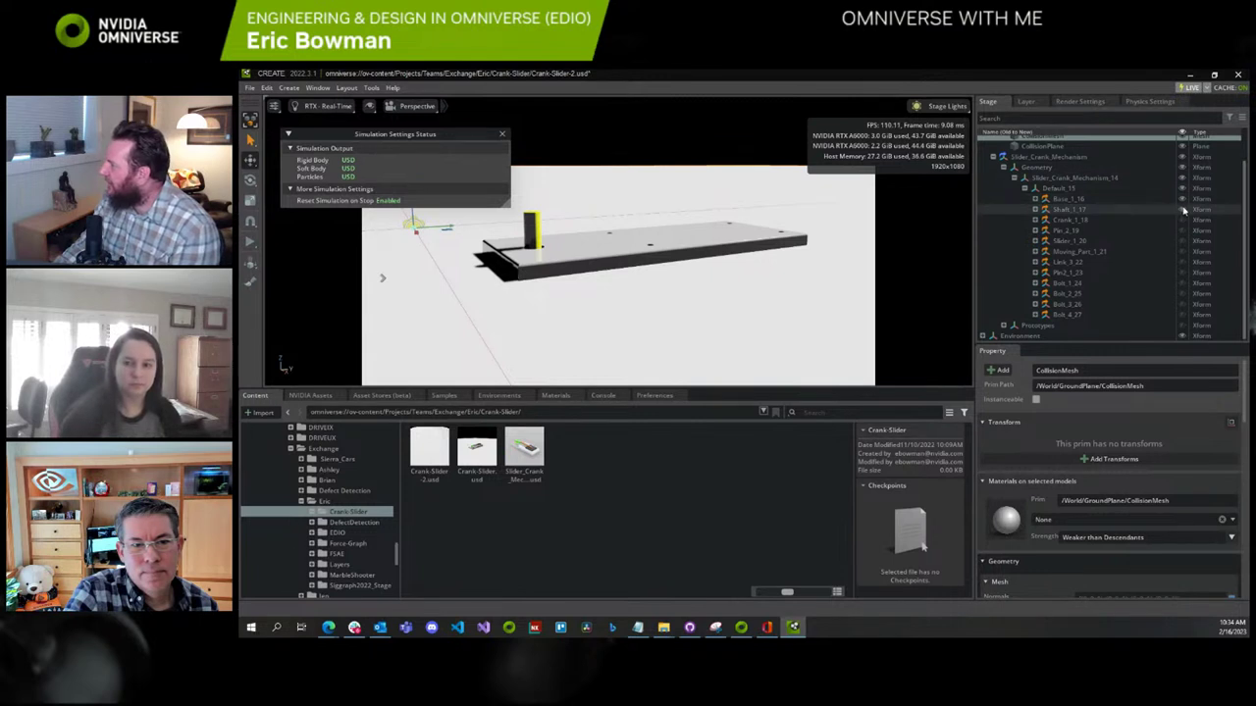
# Select Shaft_1_17, then run and stop the simulation twice to see how the shaft behaves against the base
pyautogui.click(1135, 210)
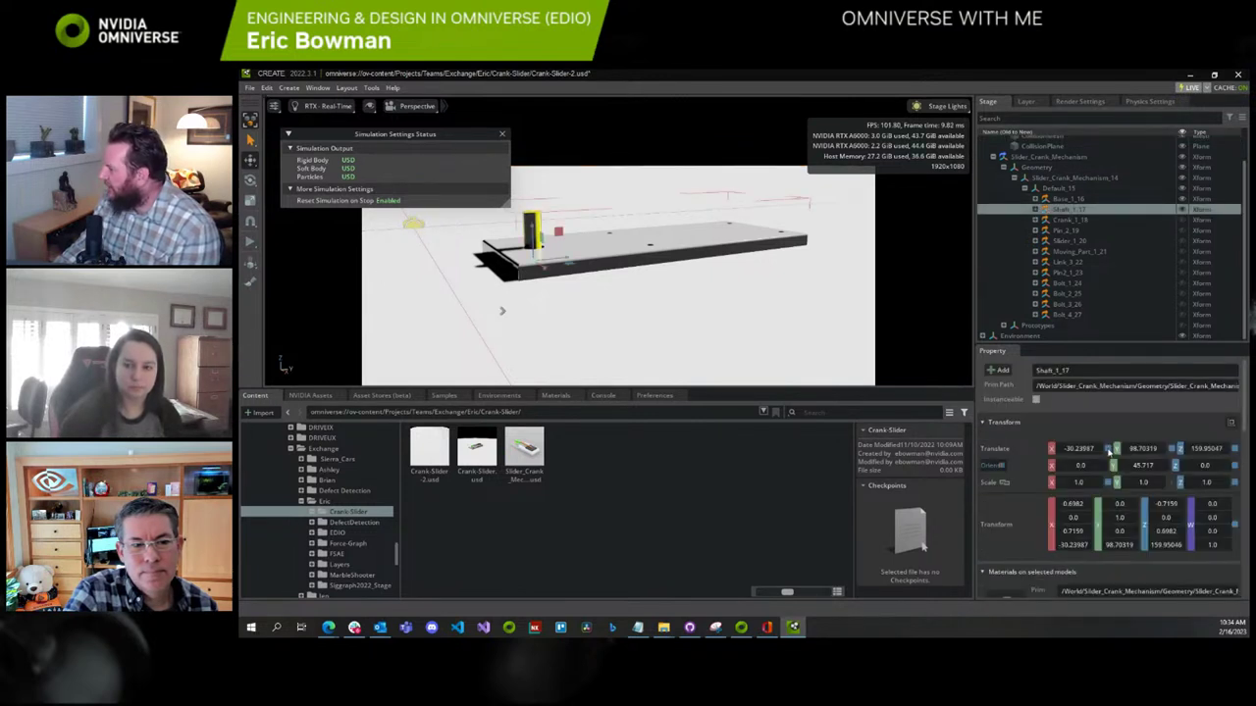
pyautogui.scroll(-3, 1110, 453)
pyautogui.scroll(1, 1109, 453)
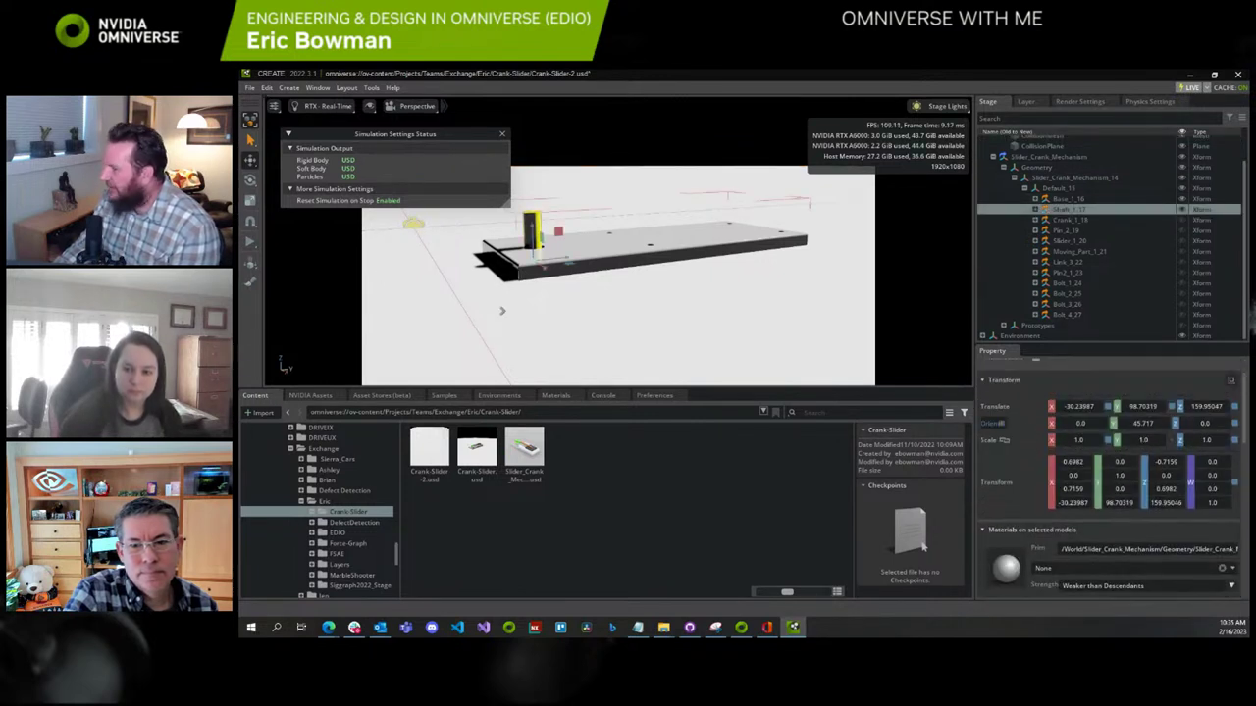
pyautogui.click(250, 242)
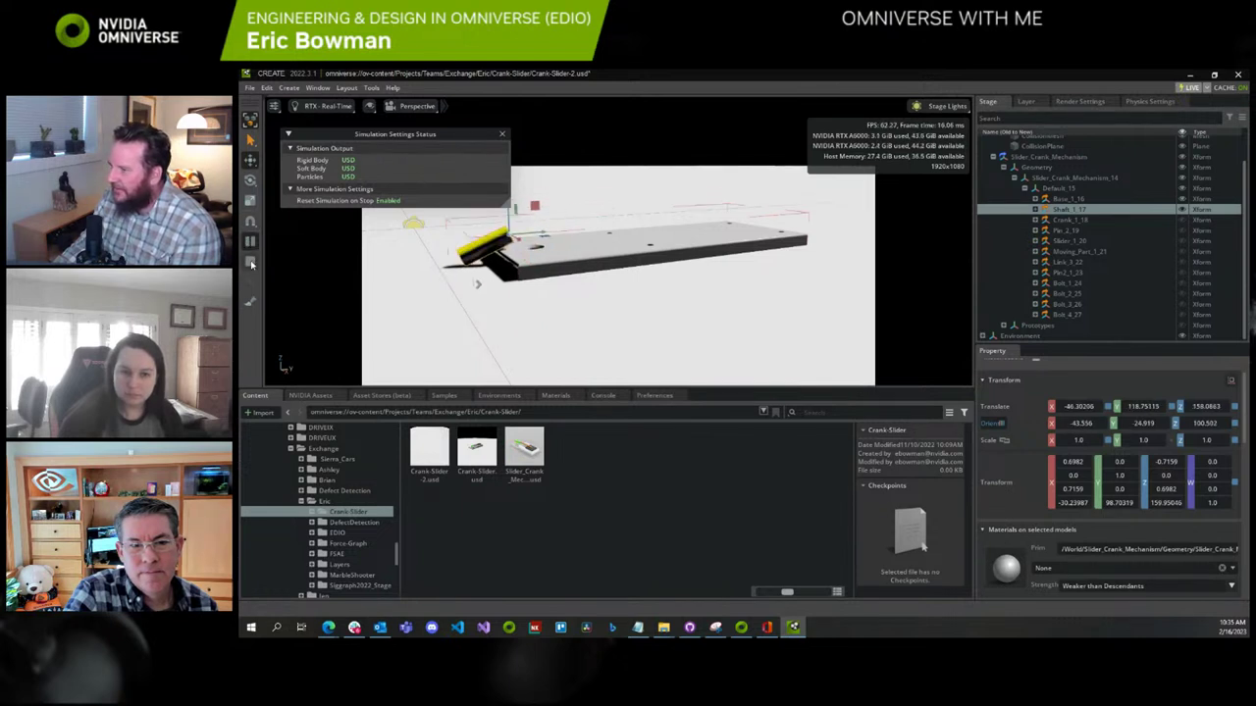
pyautogui.click(251, 264)
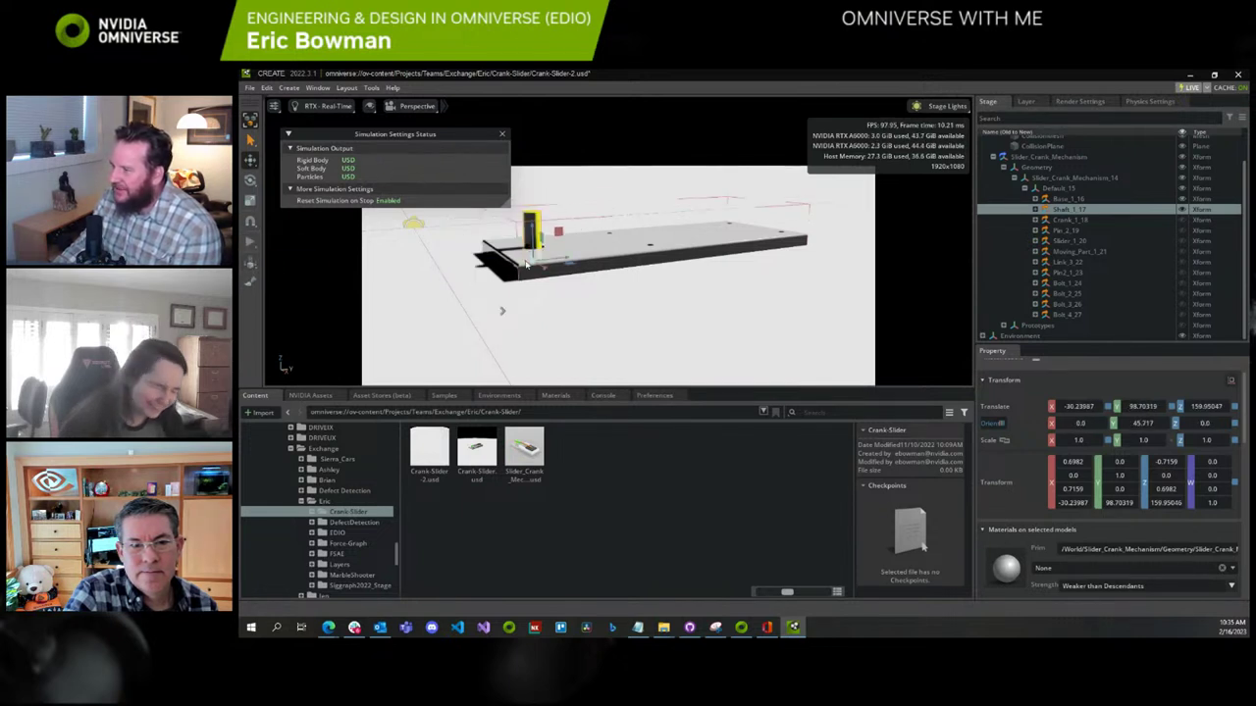
pyautogui.click(250, 241)
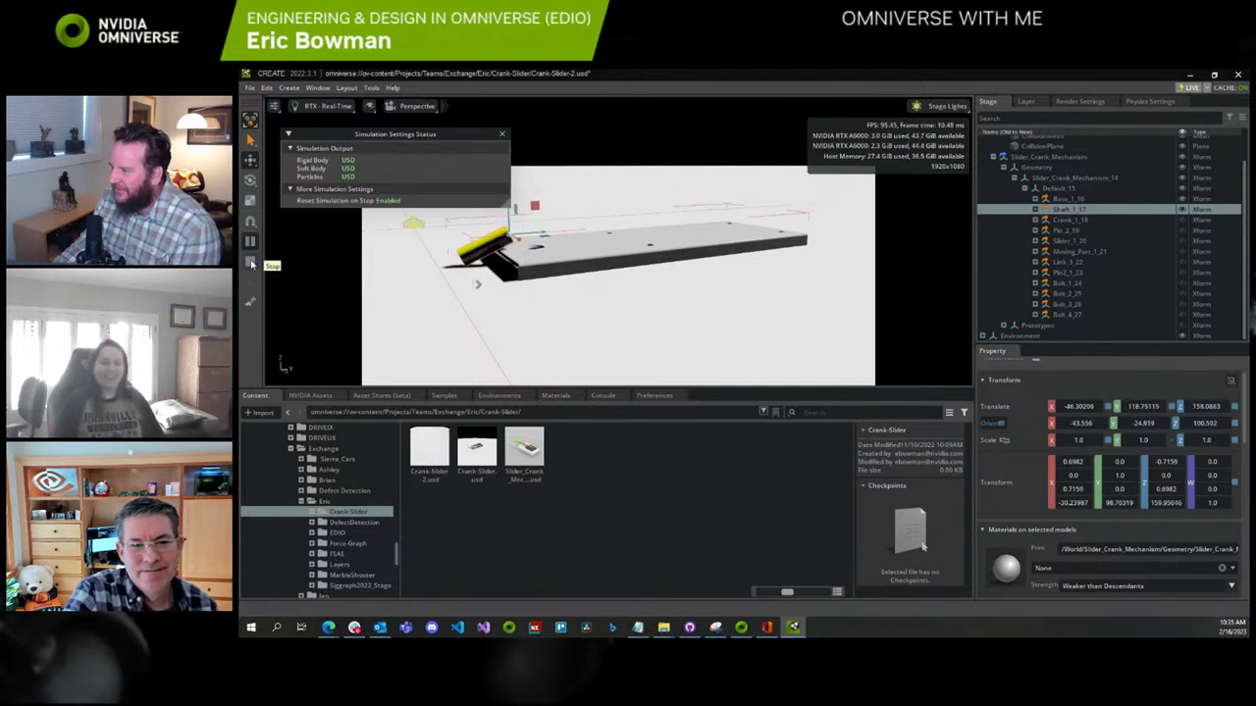
pyautogui.click(251, 264)
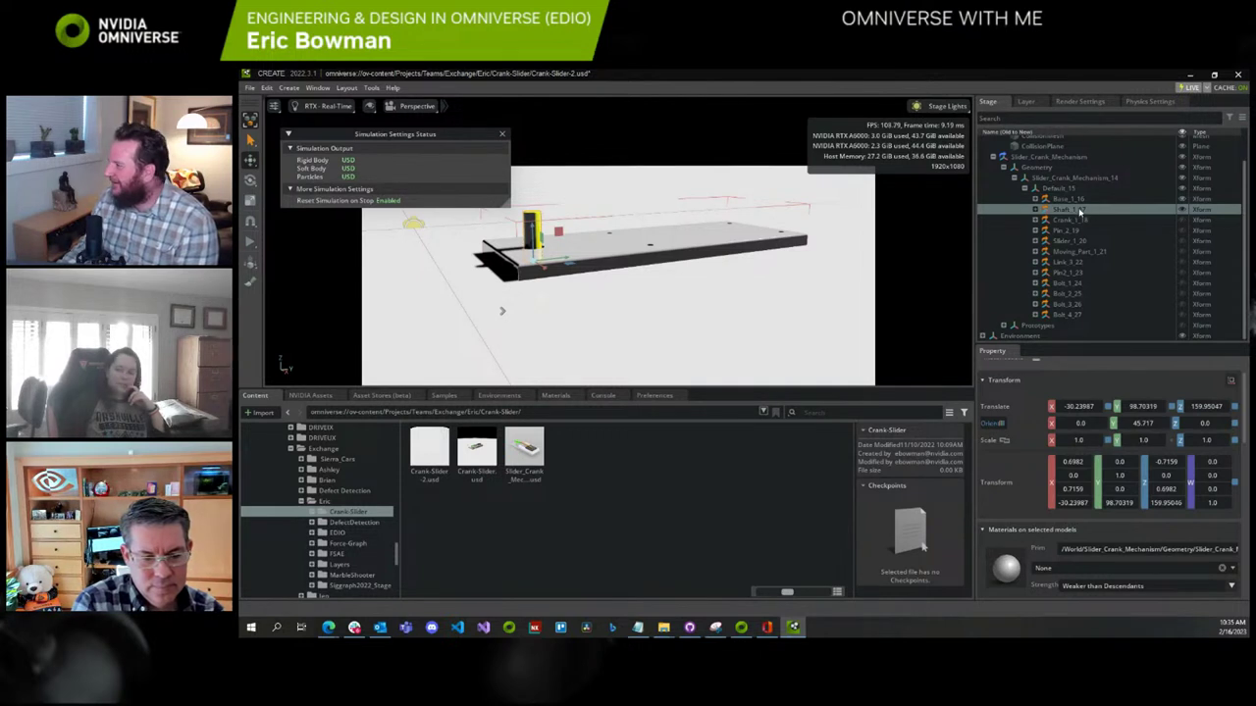
# Create a physics Collision Group in the stage and check which targets are available for its Filtered Groups
pyautogui.click(1069, 199)
pyautogui.click(1054, 189)
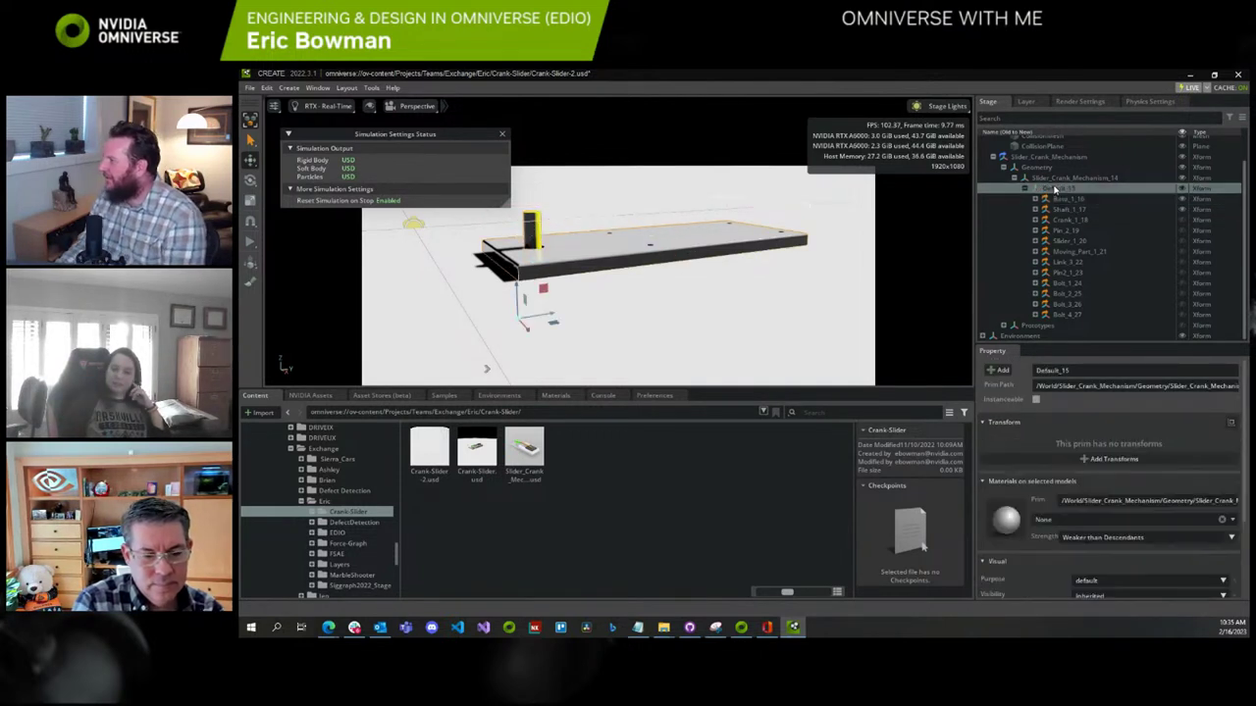
pyautogui.click(289, 88)
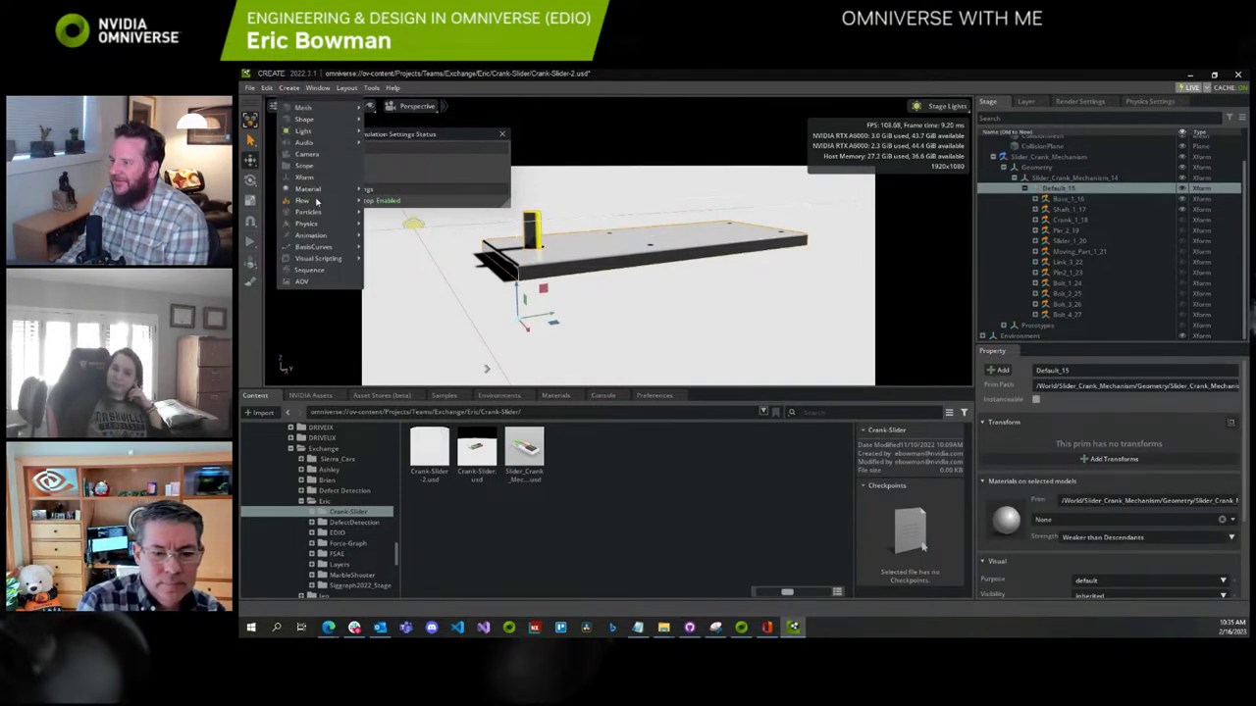
pyautogui.moveTo(312, 225)
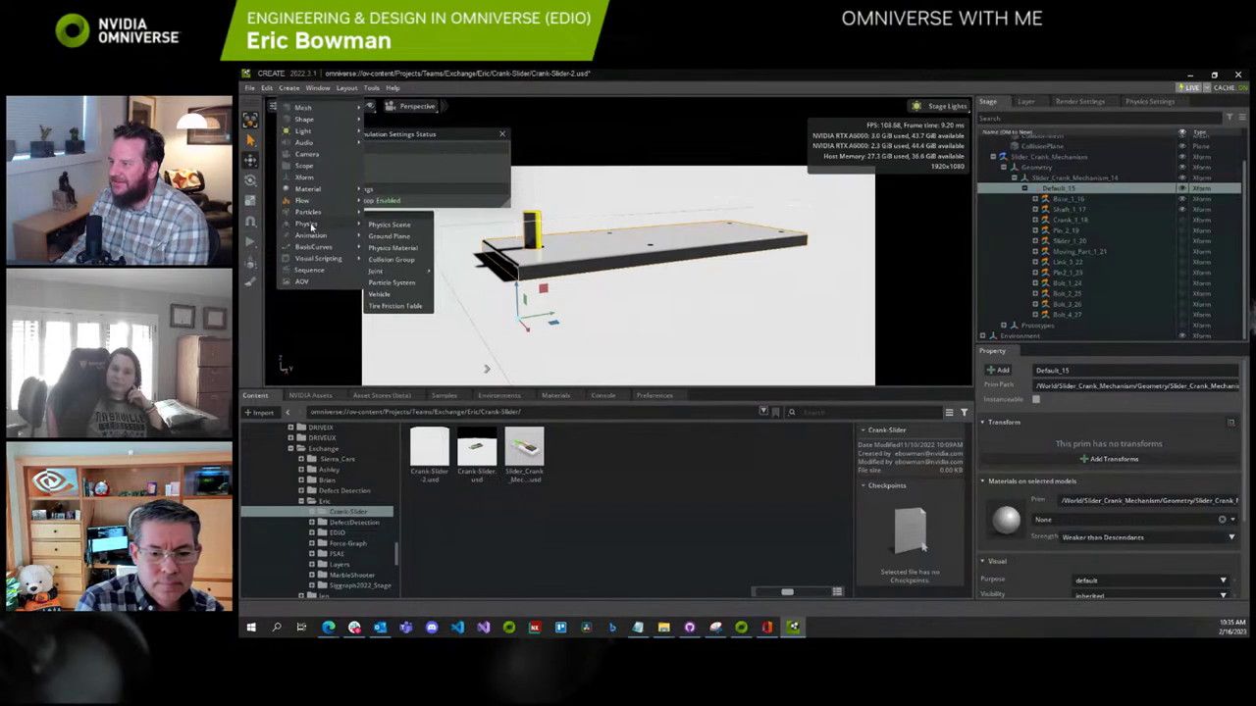
pyautogui.click(393, 259)
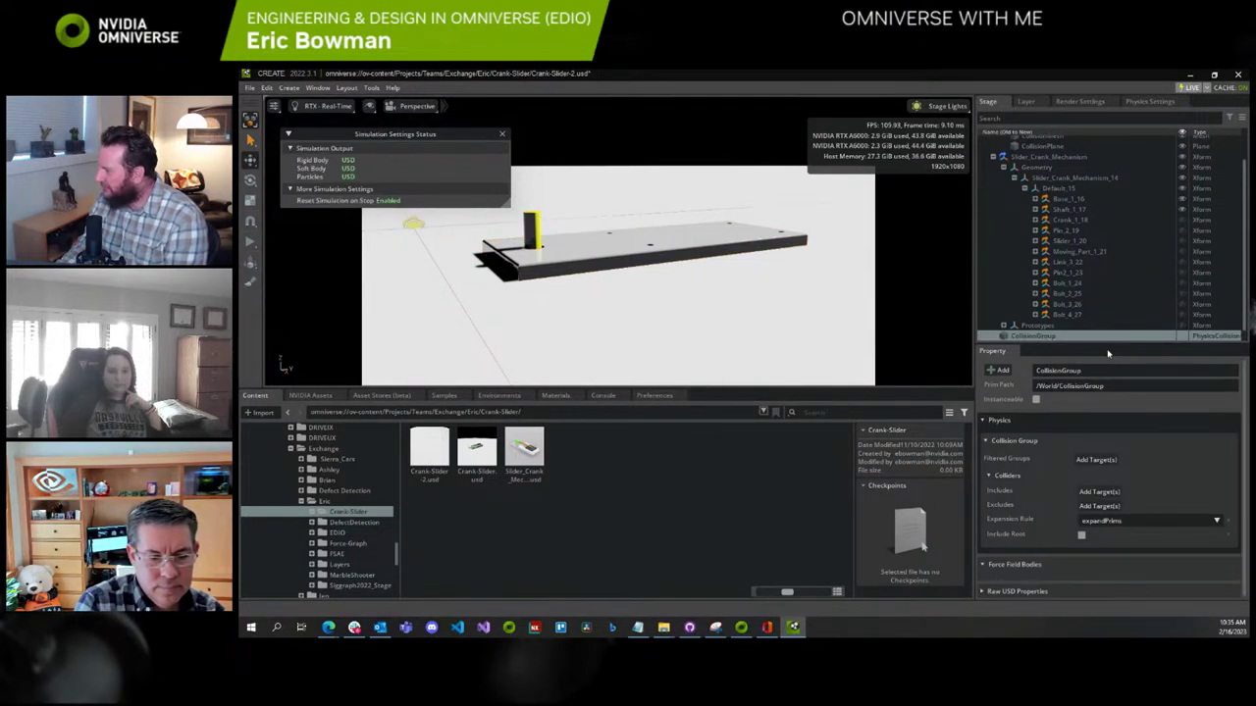
pyautogui.click(1097, 460)
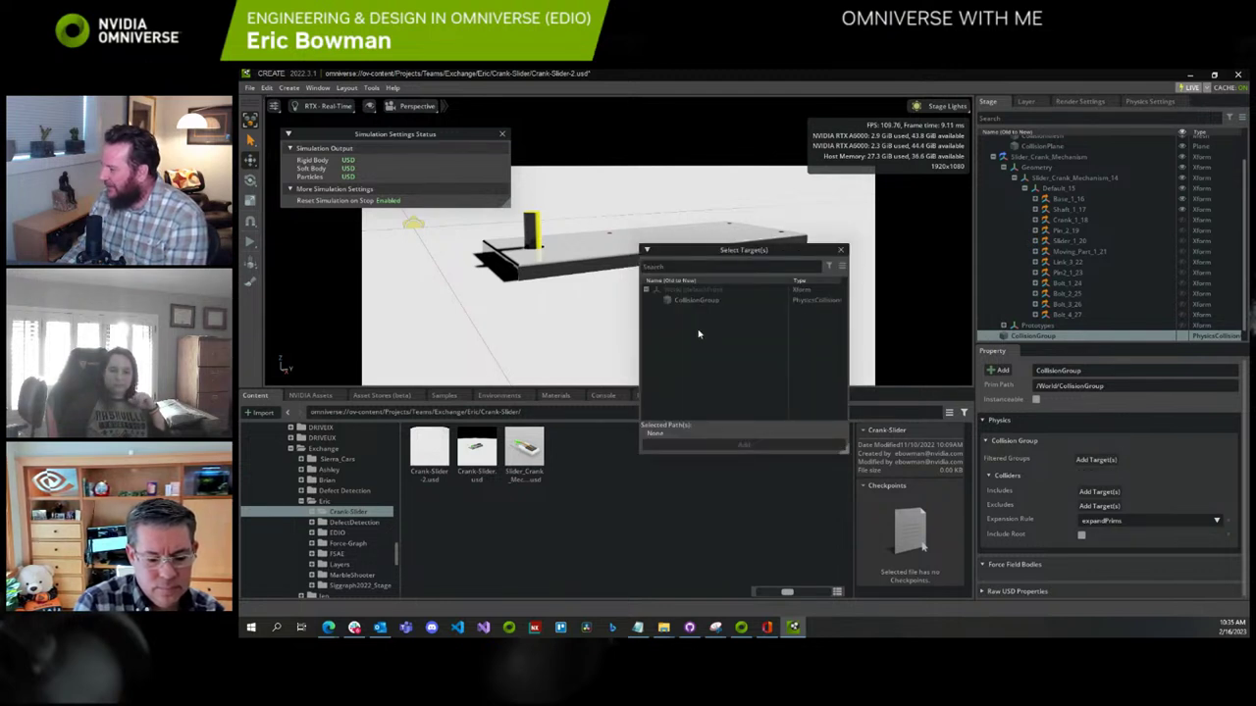
pyautogui.click(840, 249)
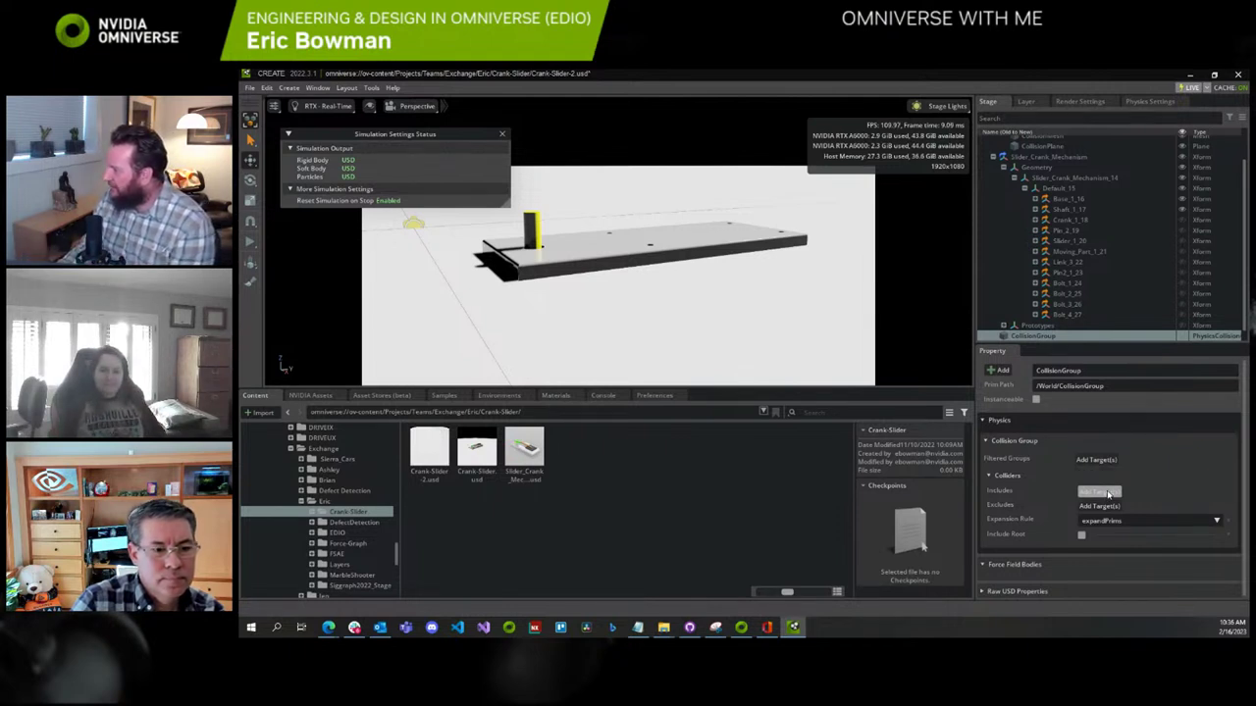
# Add the parts Base_1_16 through Bolt_4_27 under Default_15 to the collision group's collider Includes
pyautogui.click(1109, 494)
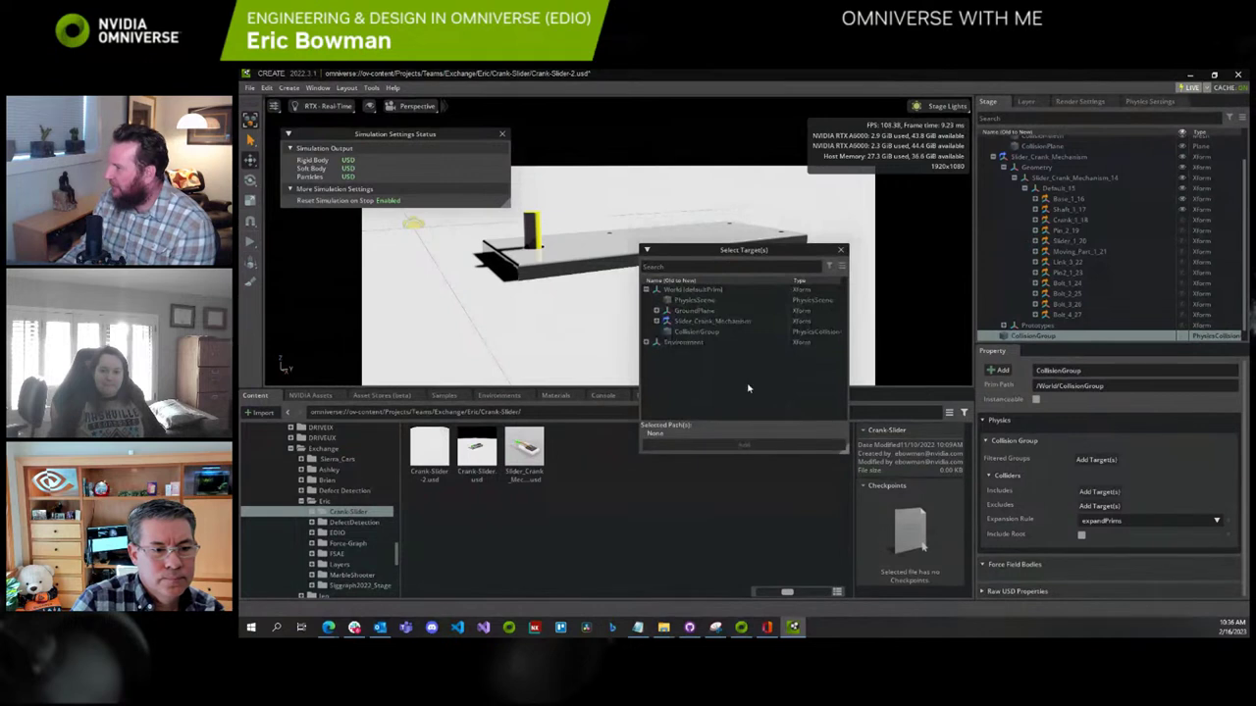
pyautogui.click(656, 322)
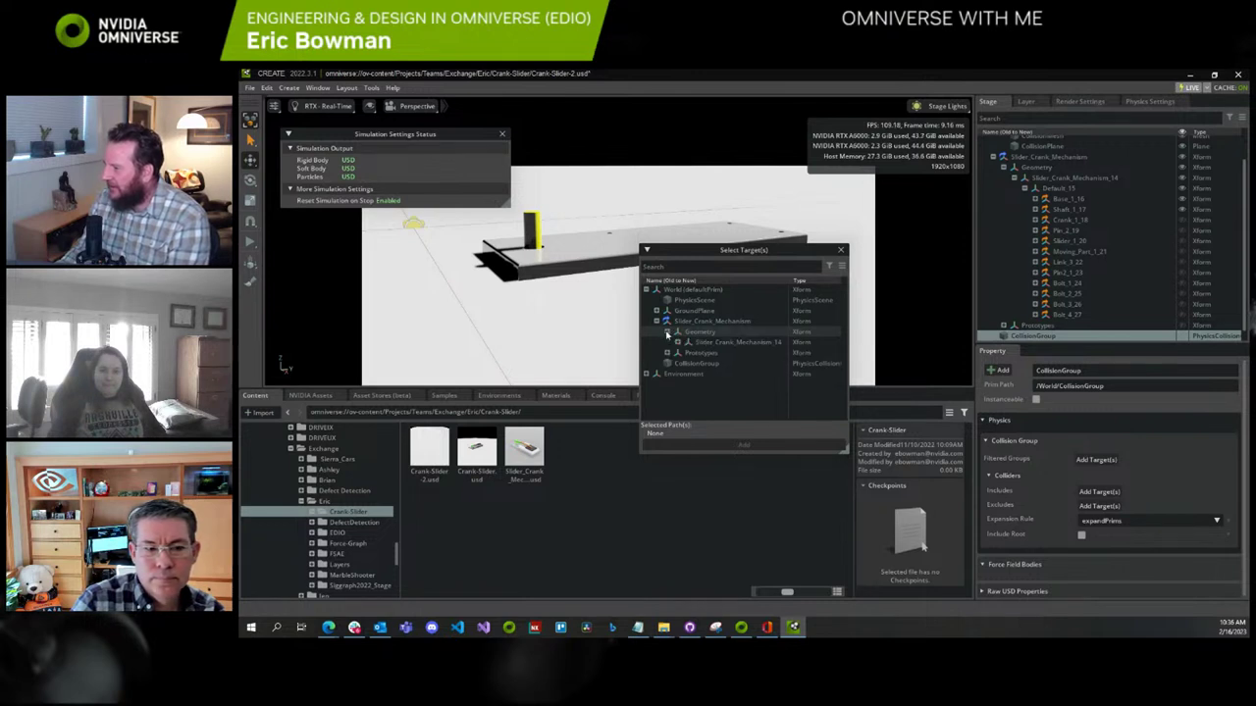
pyautogui.click(667, 333)
pyautogui.click(678, 342)
pyautogui.click(692, 355)
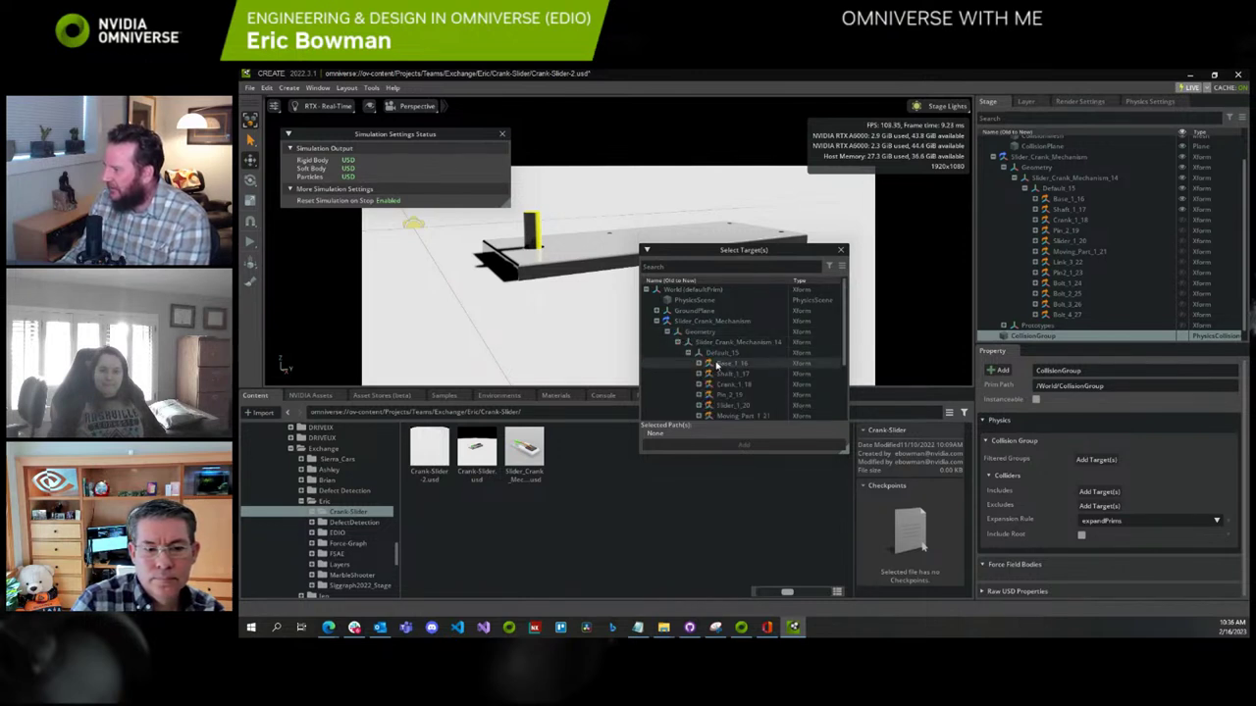
pyautogui.scroll(-5, 766, 364)
pyautogui.click(744, 384)
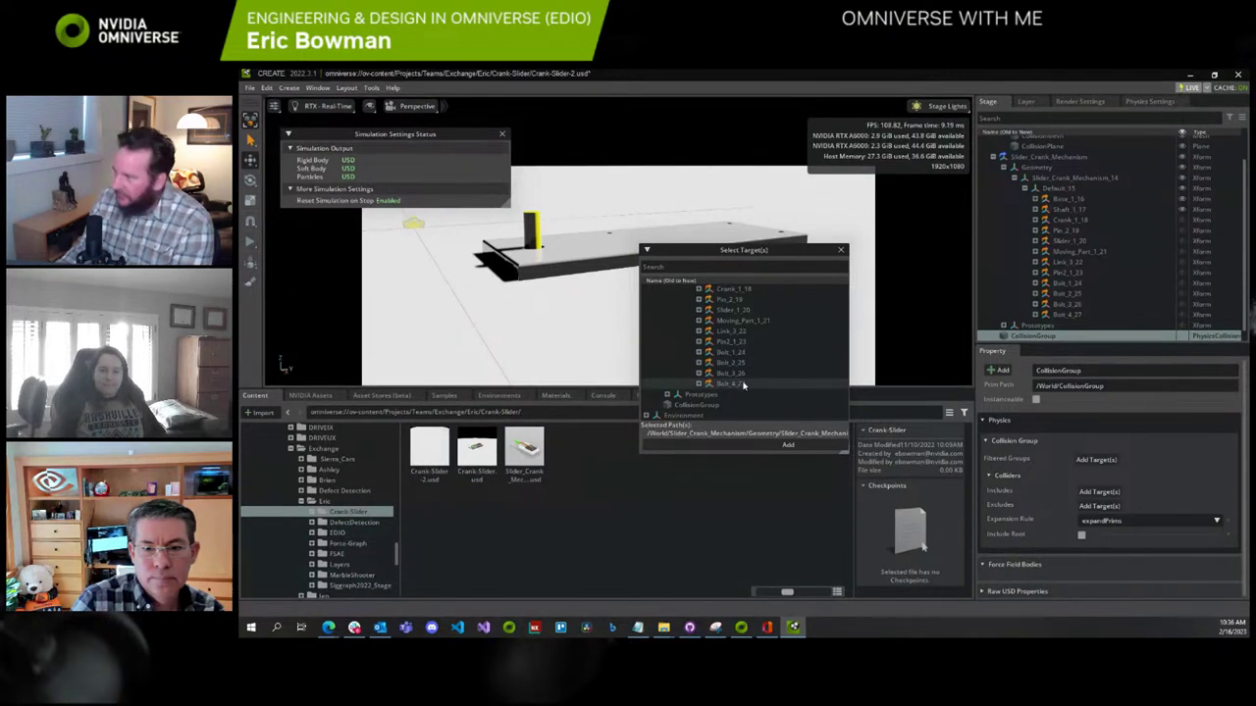
pyautogui.keyDown('shift'); pyautogui.click(744, 384); pyautogui.keyUp('shift')
pyautogui.click(799, 446)
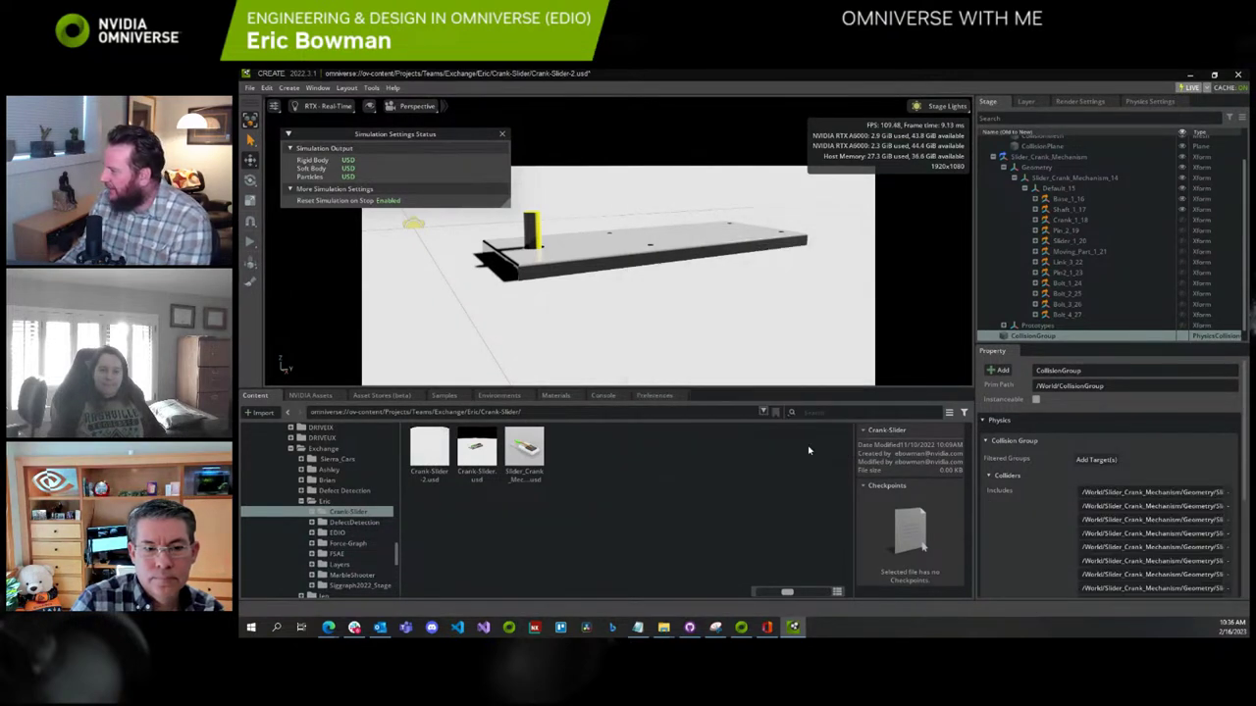
# Add CollisionGroup as its own Filtered Groups target and test the simulation with the shaft on the base
pyautogui.moveTo(1060, 344); pyautogui.dragTo(1060, 384)
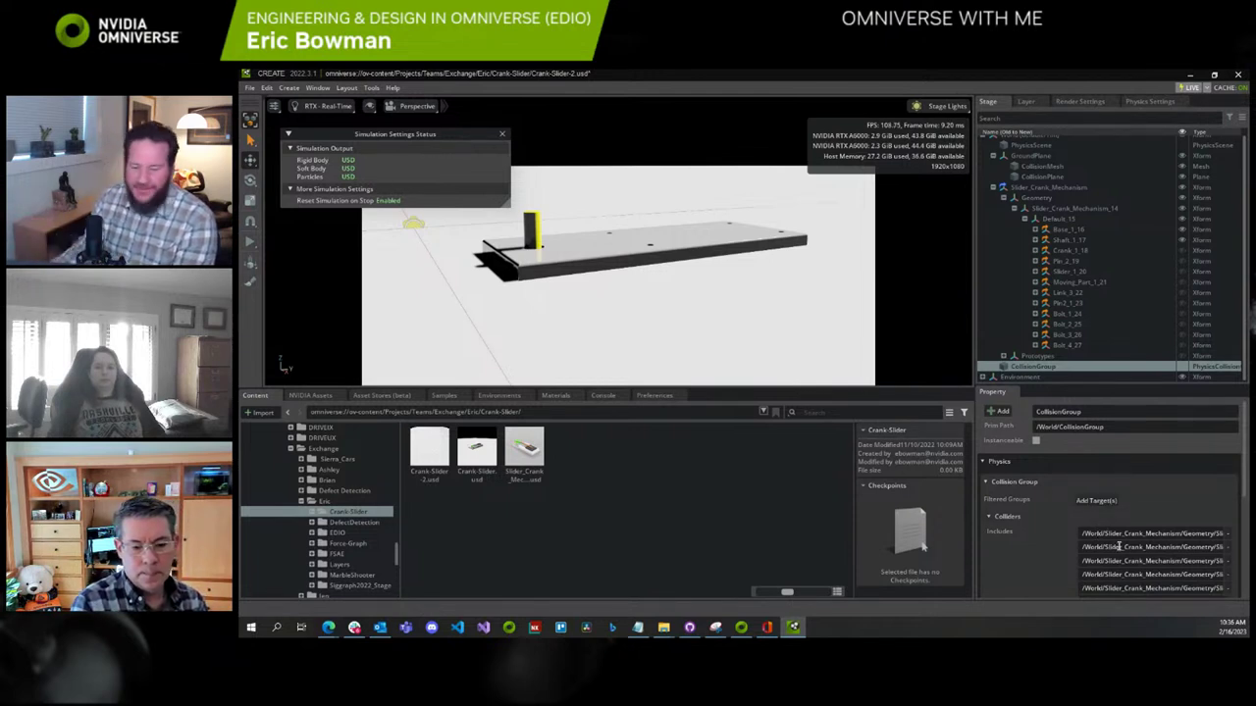
pyautogui.click(1096, 500)
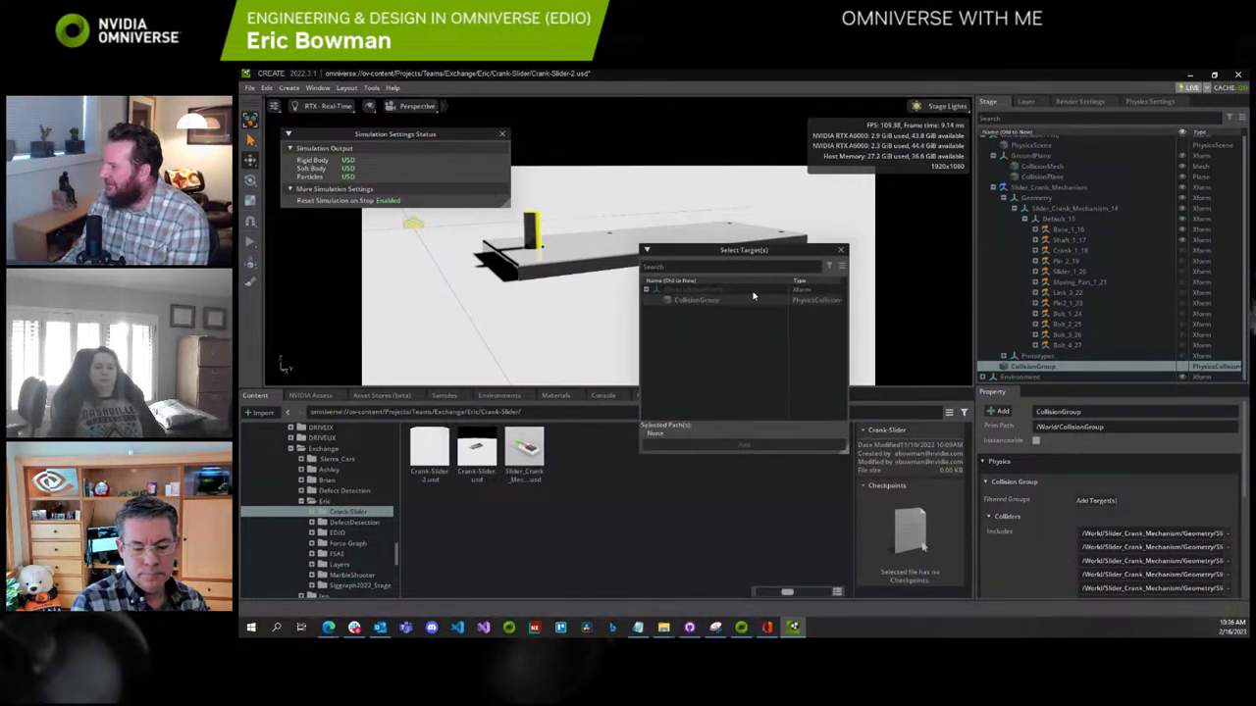
pyautogui.click(708, 300)
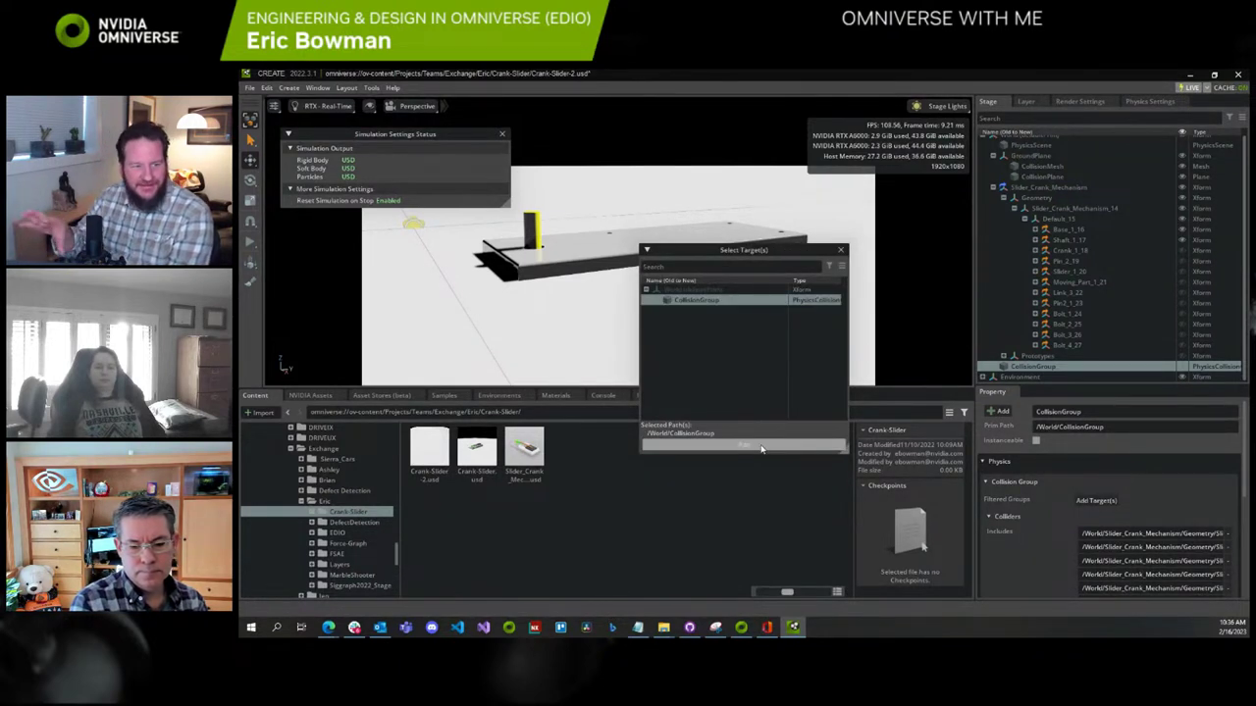
pyautogui.click(762, 448)
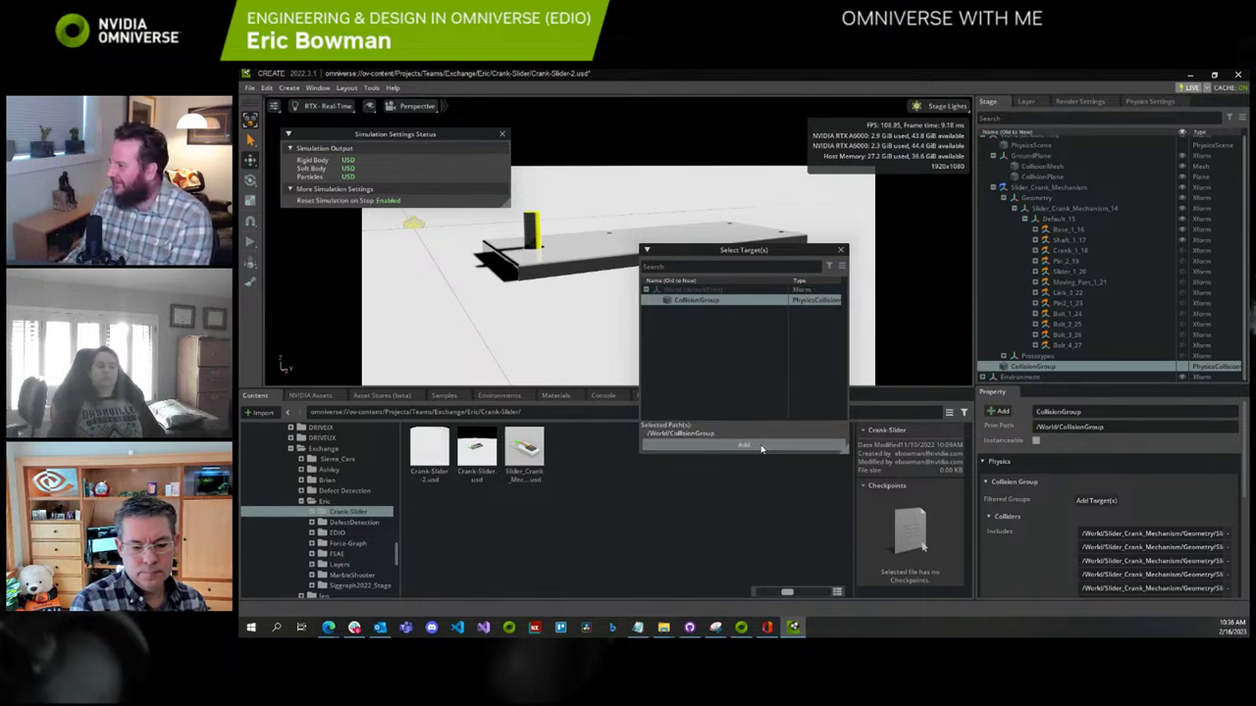
pyautogui.click(251, 242)
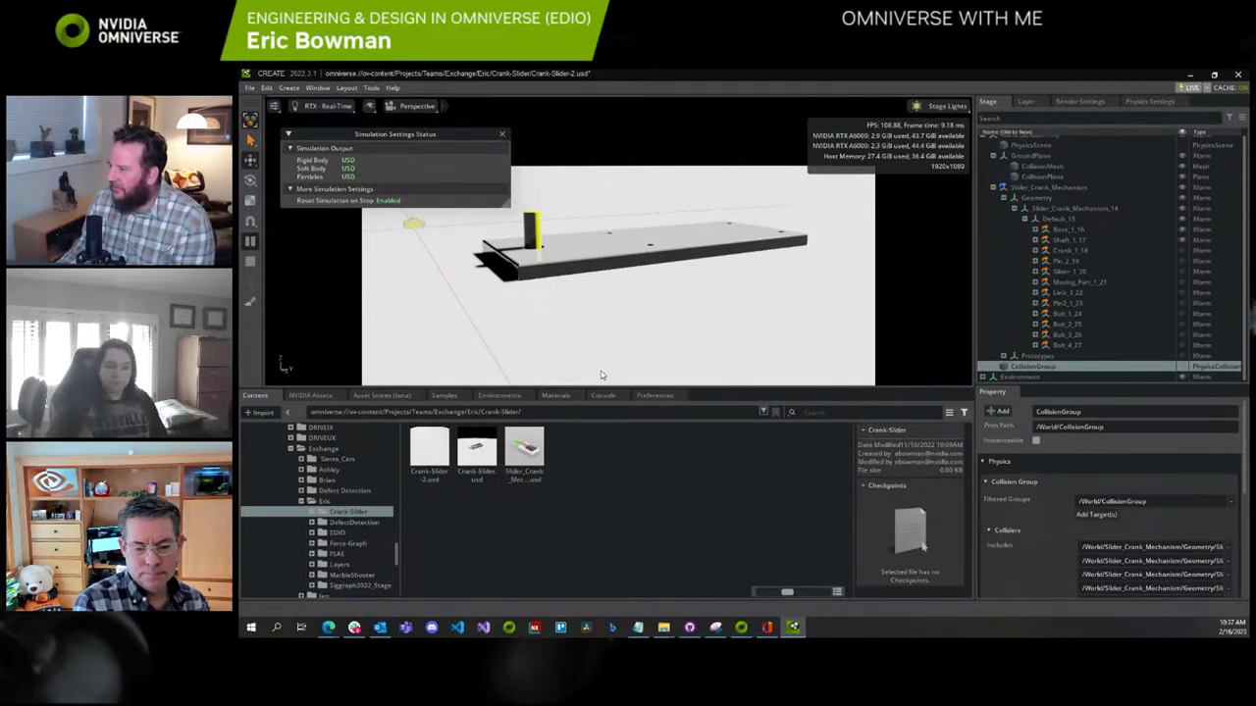
pyautogui.click(250, 260)
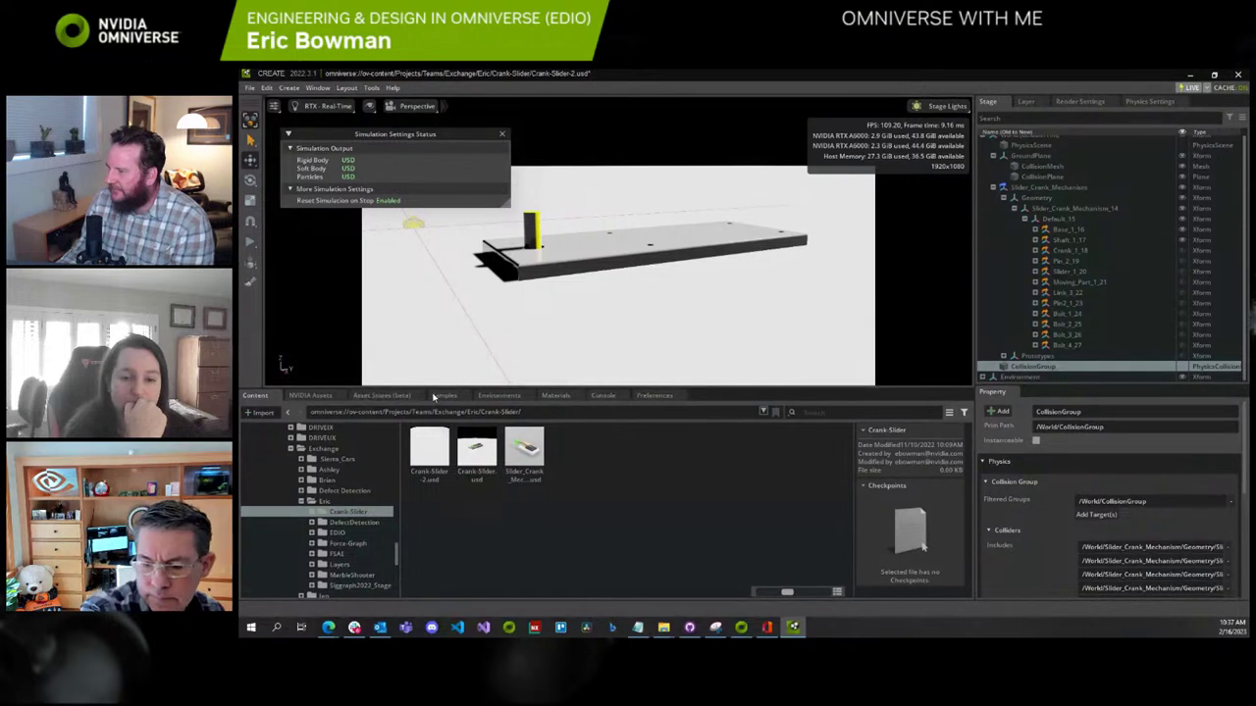
# Enable the flat cache in the Physics FlatCache preferences
pyautogui.click(266, 88)
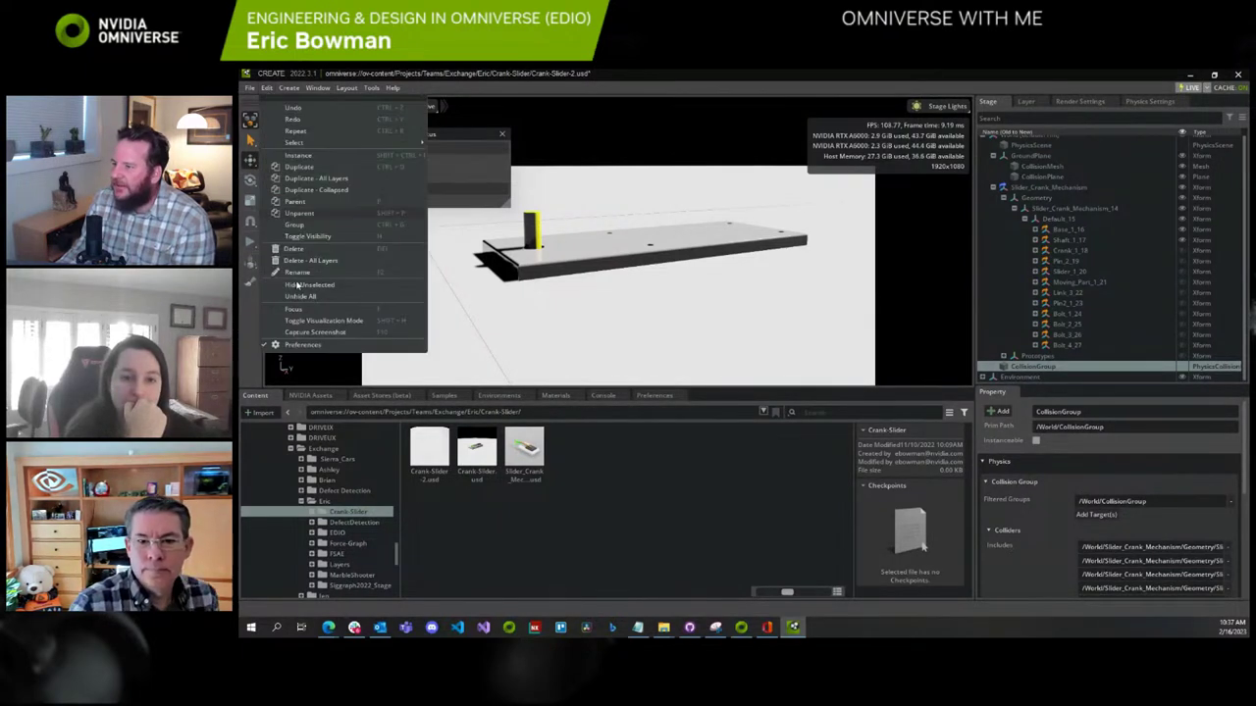
pyautogui.click(303, 345)
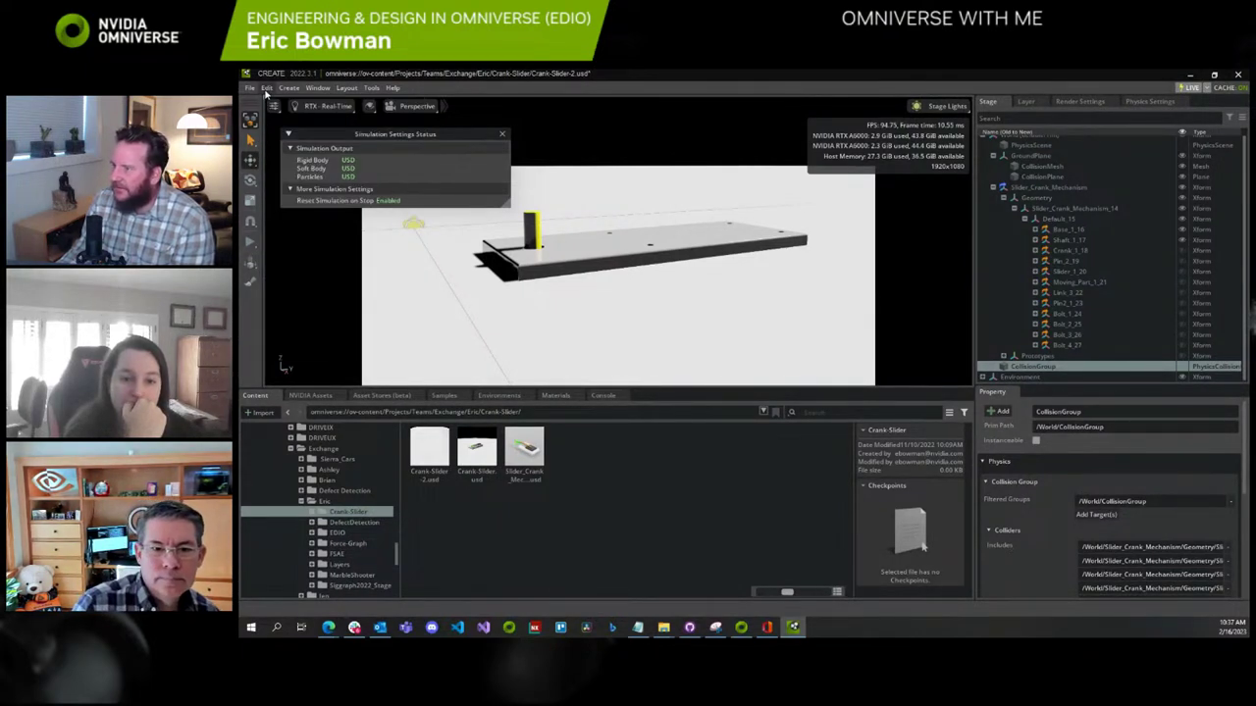
pyautogui.click(266, 88)
pyautogui.click(303, 346)
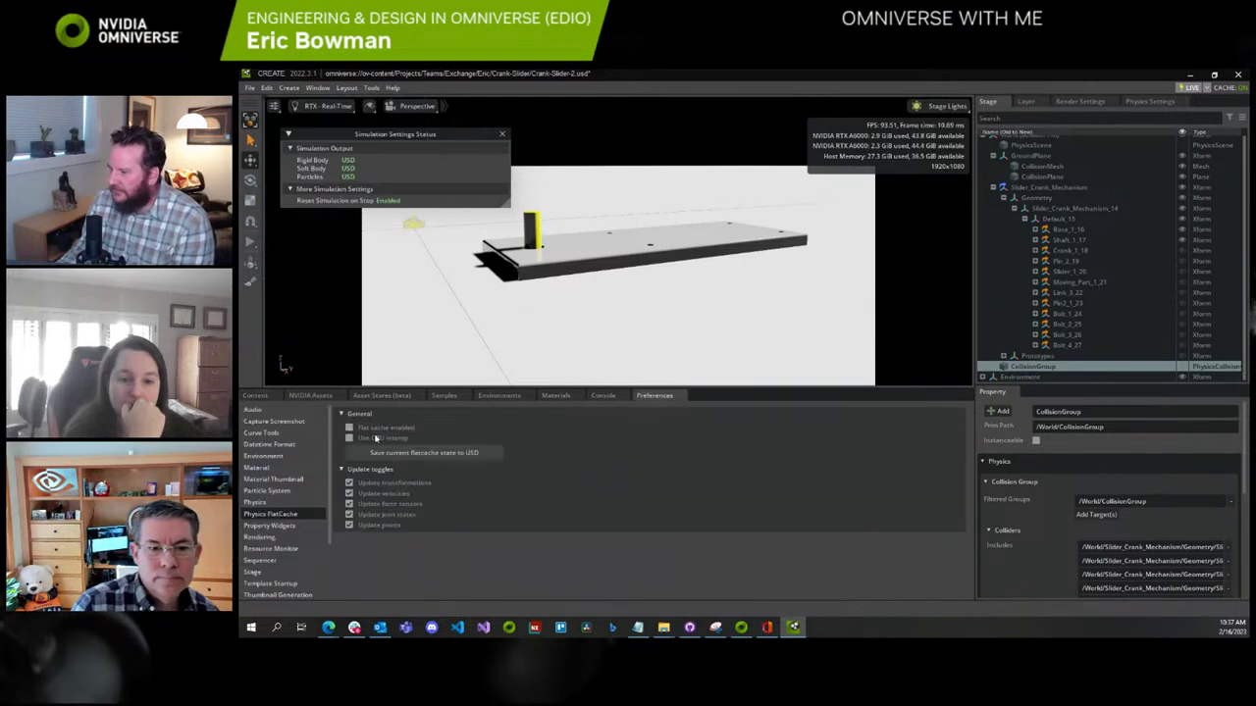
pyautogui.click(350, 428)
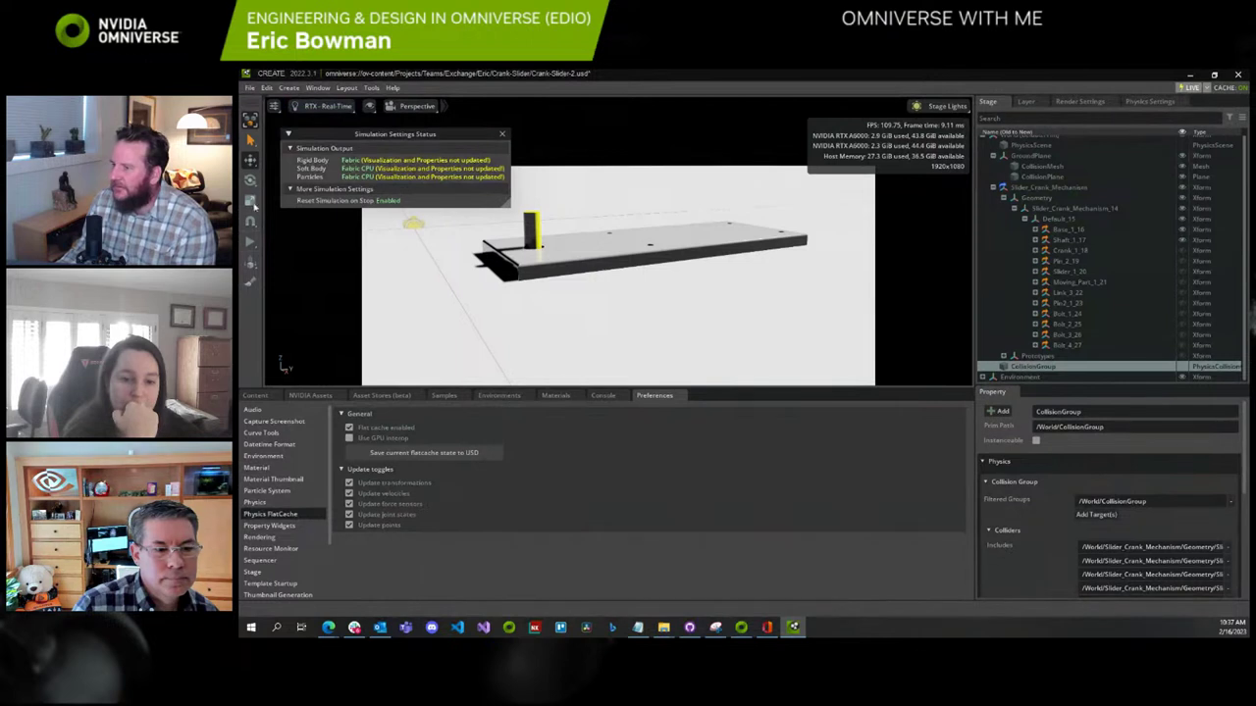
# Run and stop the simulation with the flat cache on, and close the Simulation Settings Status window
pyautogui.click(250, 241)
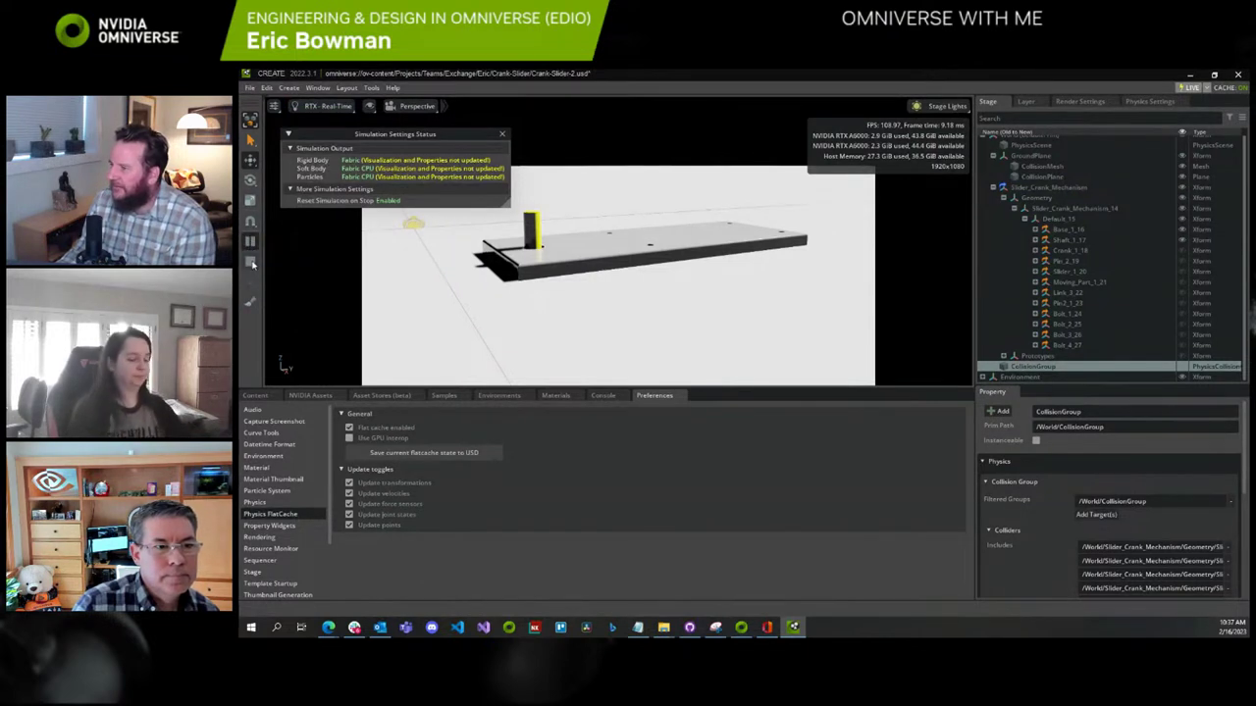
pyautogui.click(251, 263)
pyautogui.click(503, 133)
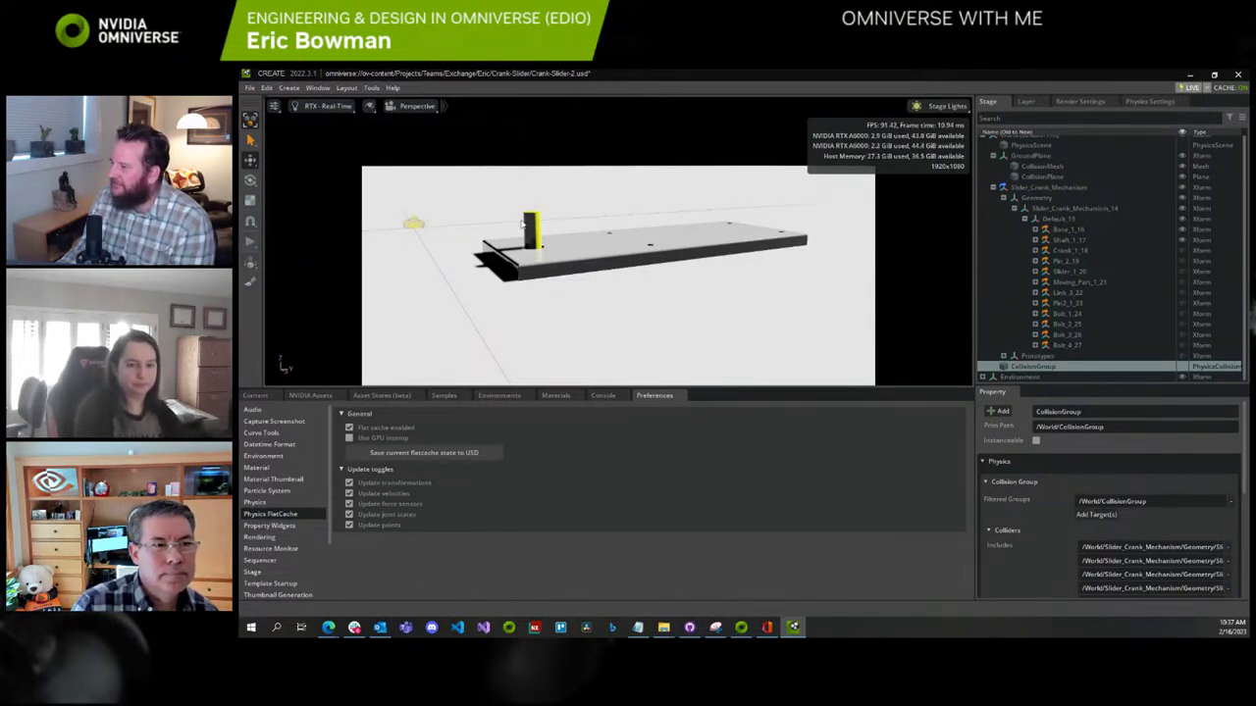
# Make Crank_1_18 visible again and run the simulation briefly to test it with the shaft and base
pyautogui.click(1080, 250)
pyautogui.click(1179, 252)
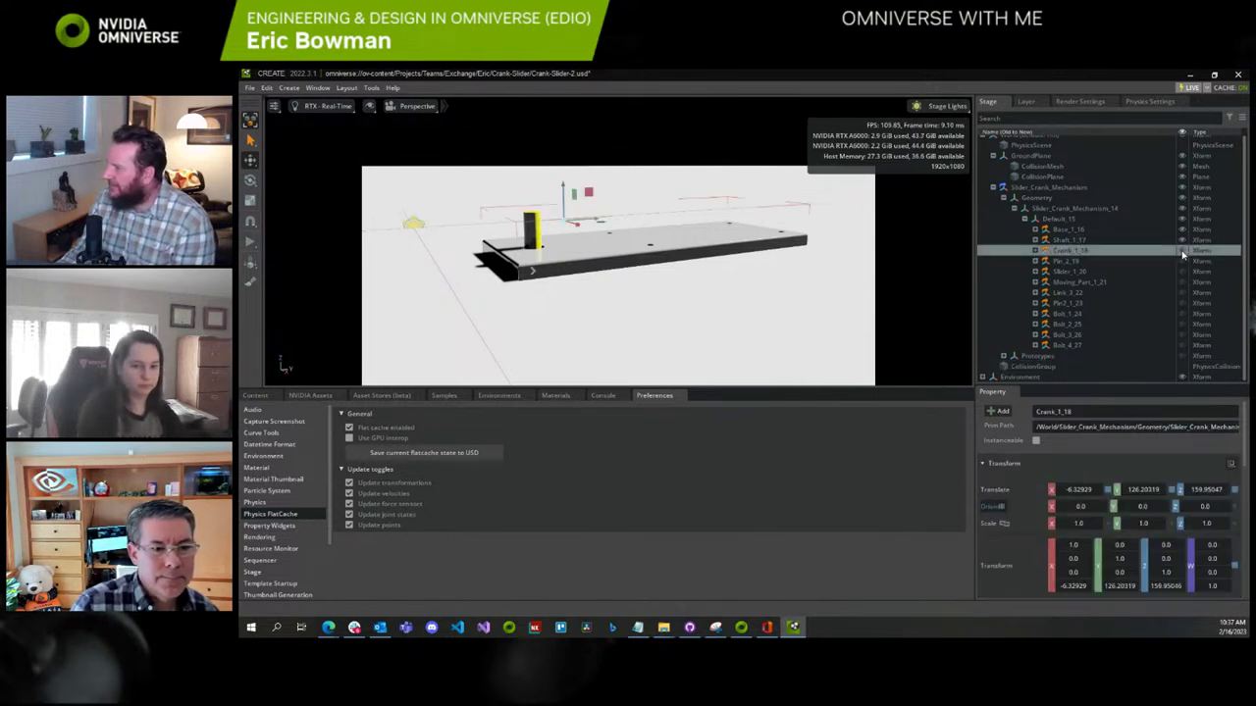
pyautogui.click(250, 241)
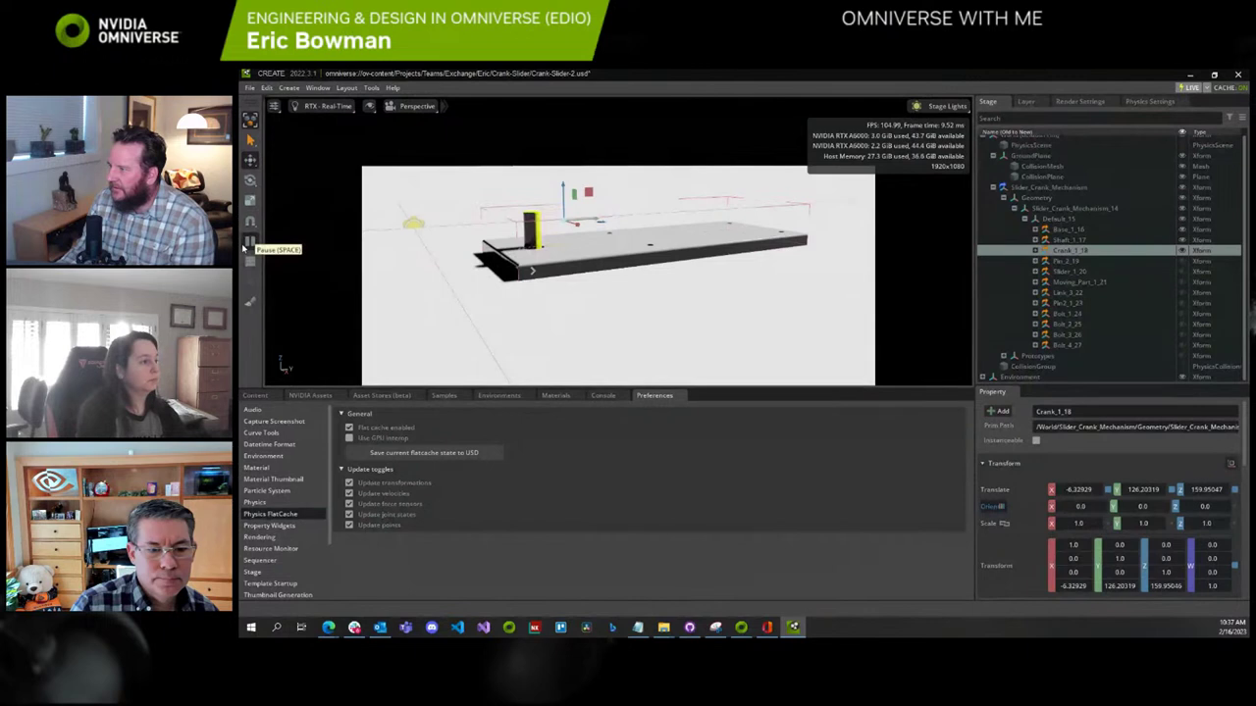
pyautogui.click(250, 263)
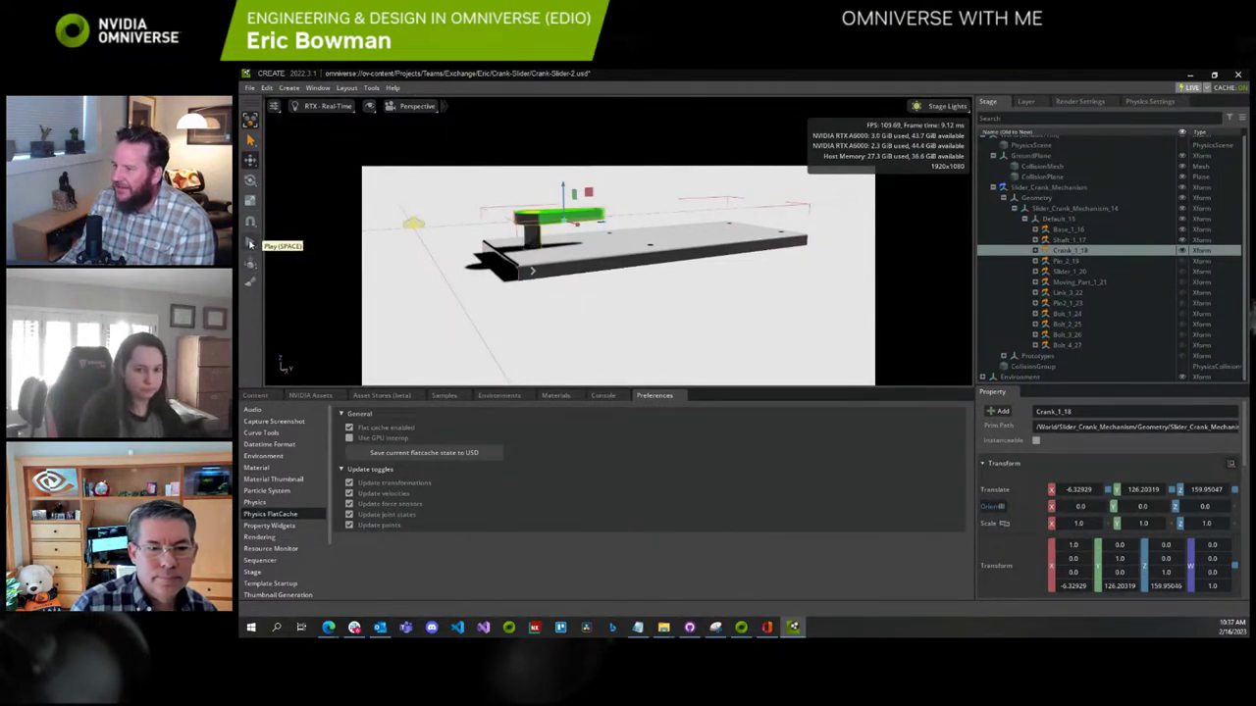
# Run the simulation, briefly hide Base_1_16 to examine the crank and shaft beneath it, show it again and stop
pyautogui.click(250, 244)
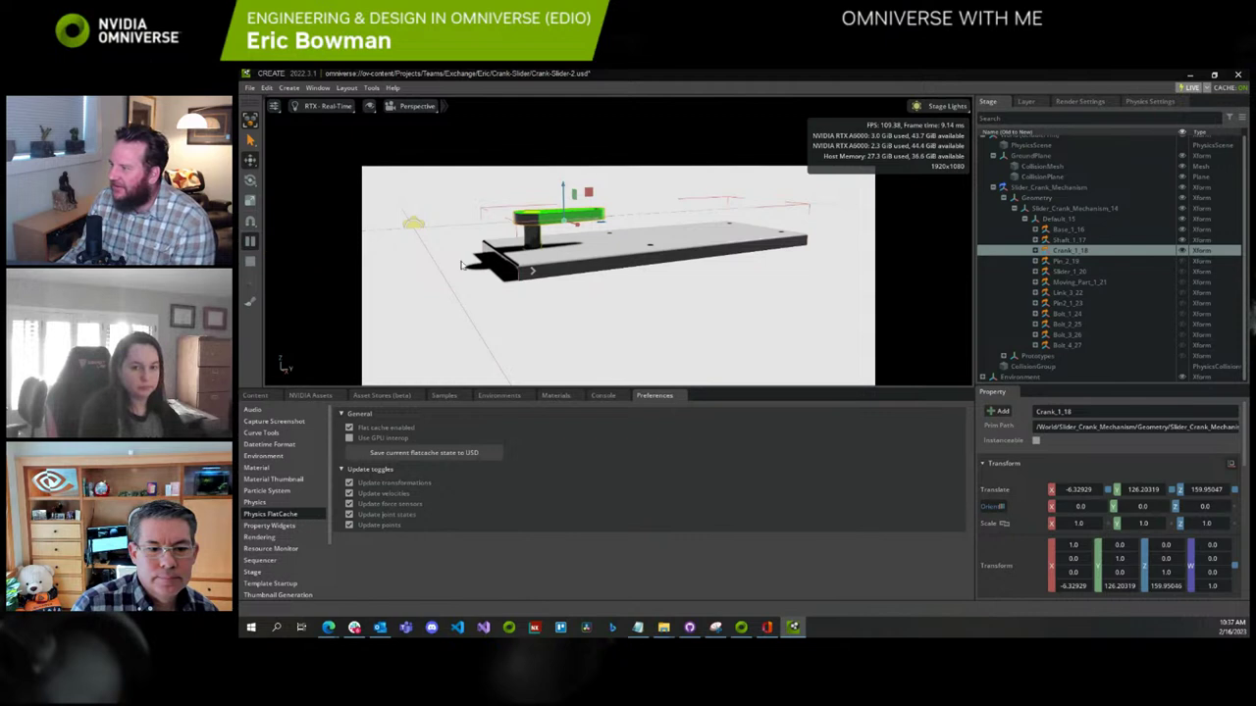
pyautogui.click(1181, 230)
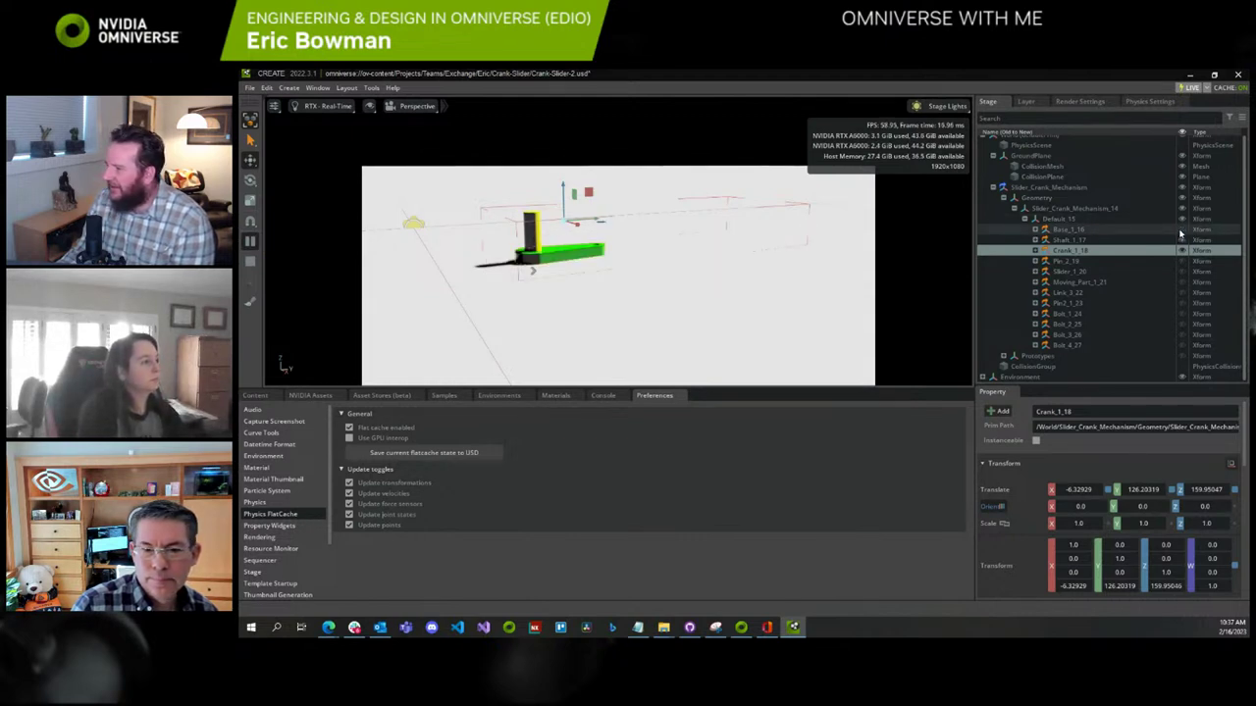
pyautogui.click(1181, 229)
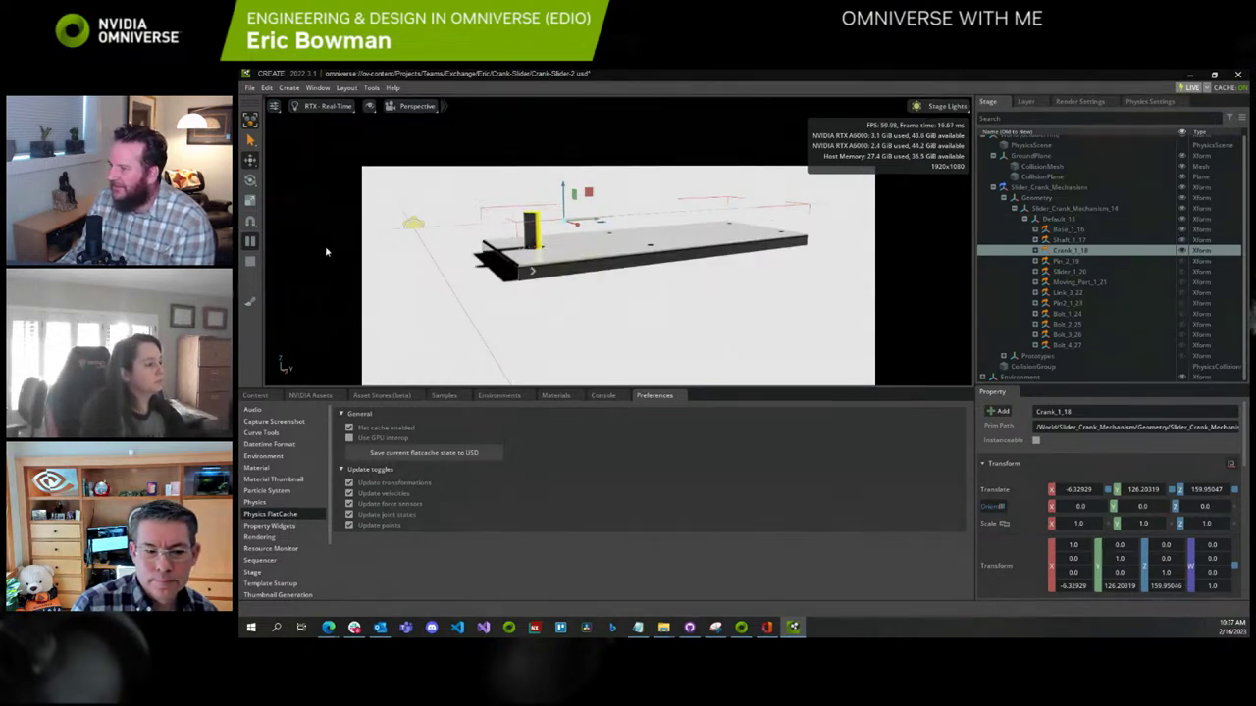
pyautogui.click(251, 263)
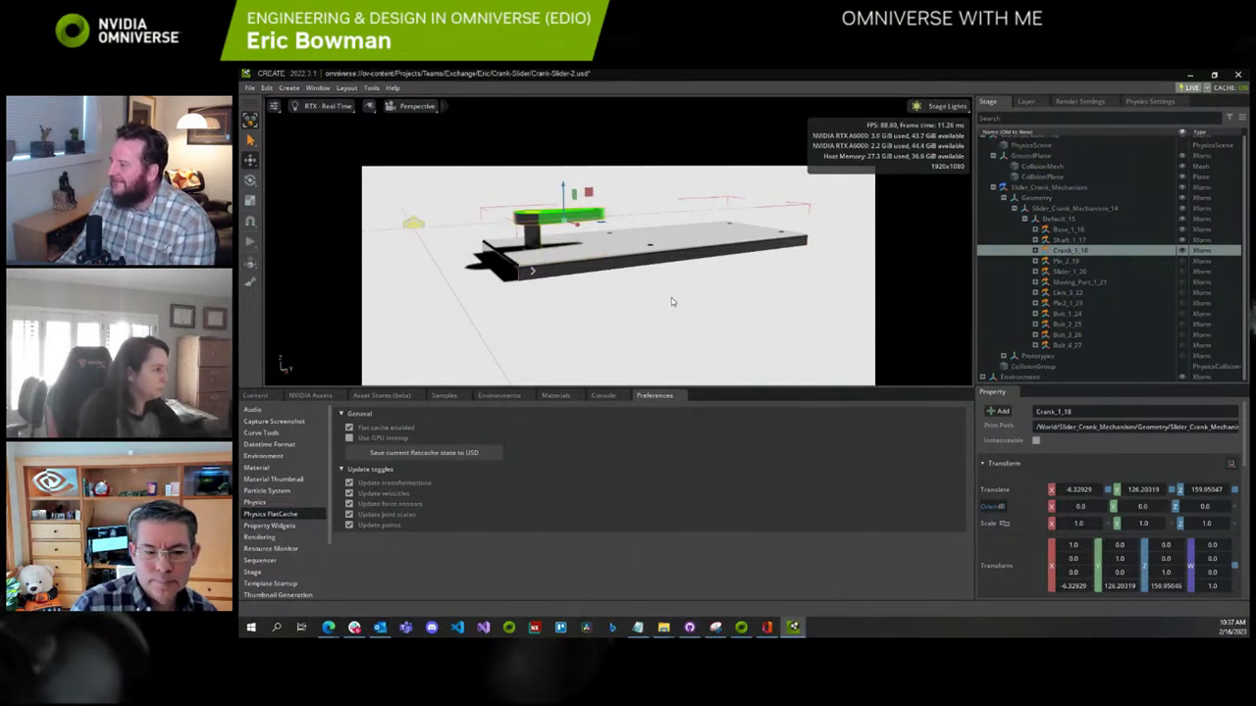
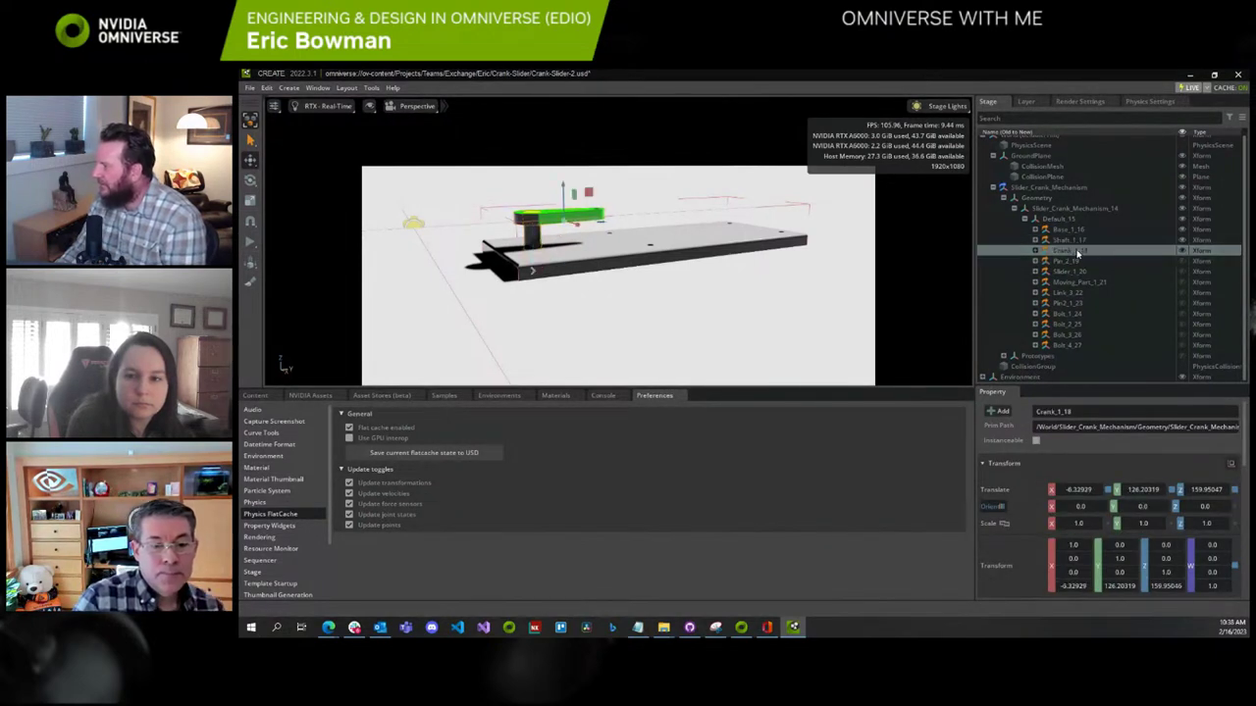
# Create a fixed joint between Shaft_1_17 and Crank_1_18
pyautogui.click(1072, 240)
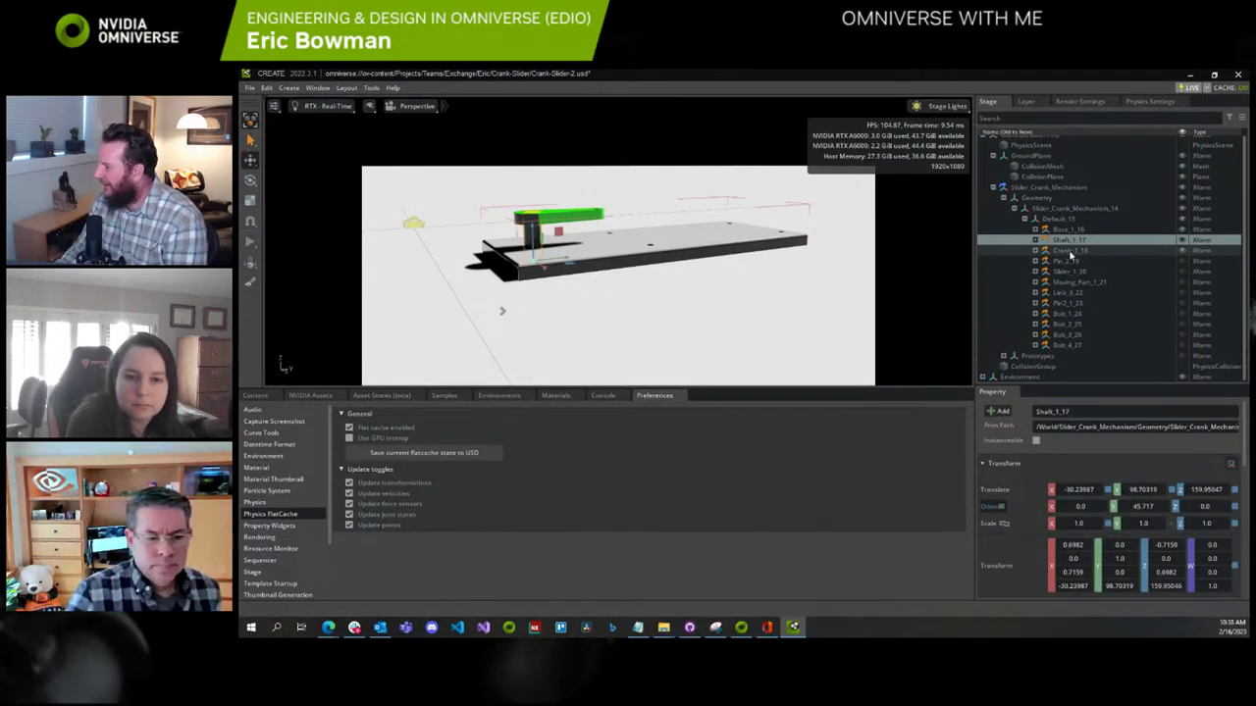
pyautogui.keyDown('ctrl'); pyautogui.click(1070, 251); pyautogui.keyUp('ctrl')
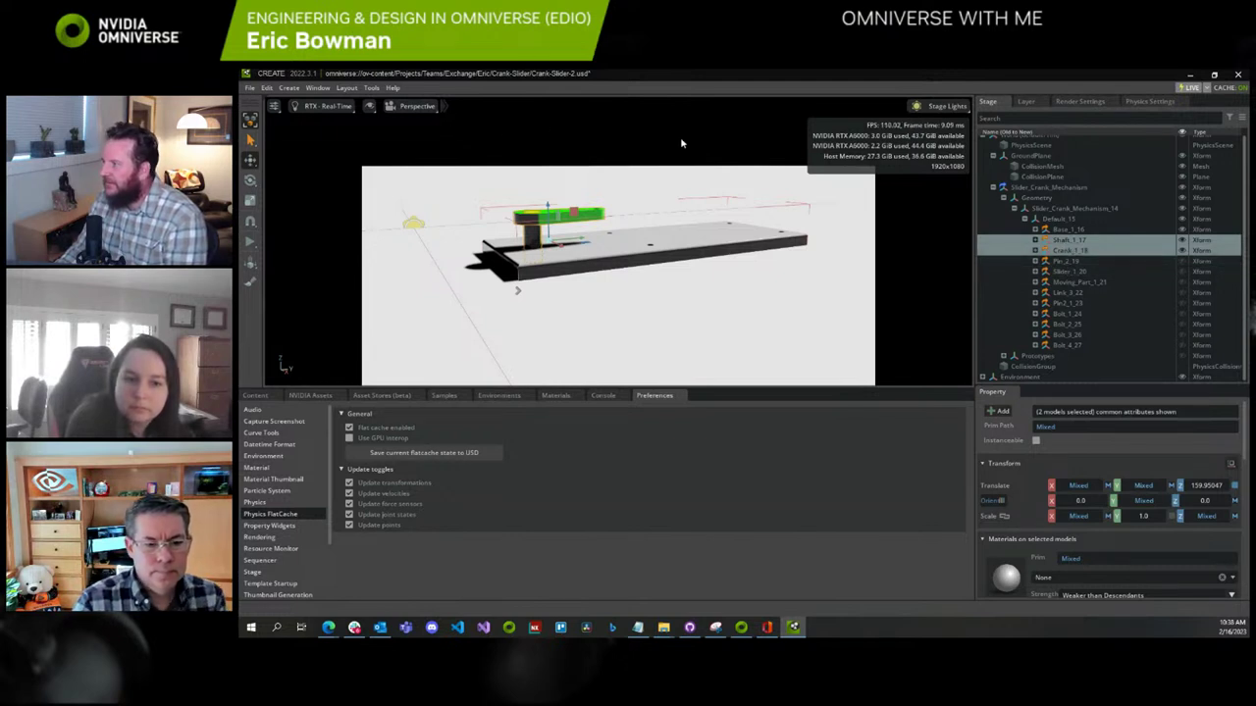
pyautogui.rightClick(1069, 253)
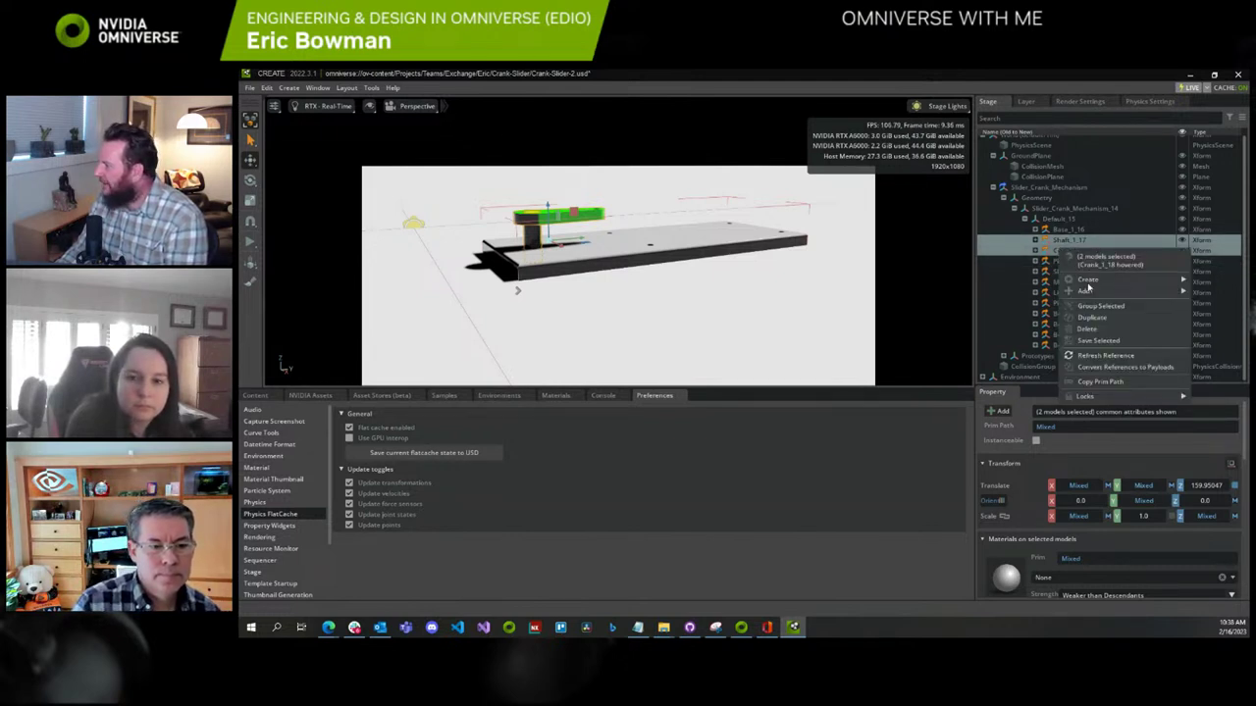
pyautogui.moveTo(1090, 286)
pyautogui.moveTo(1010, 408)
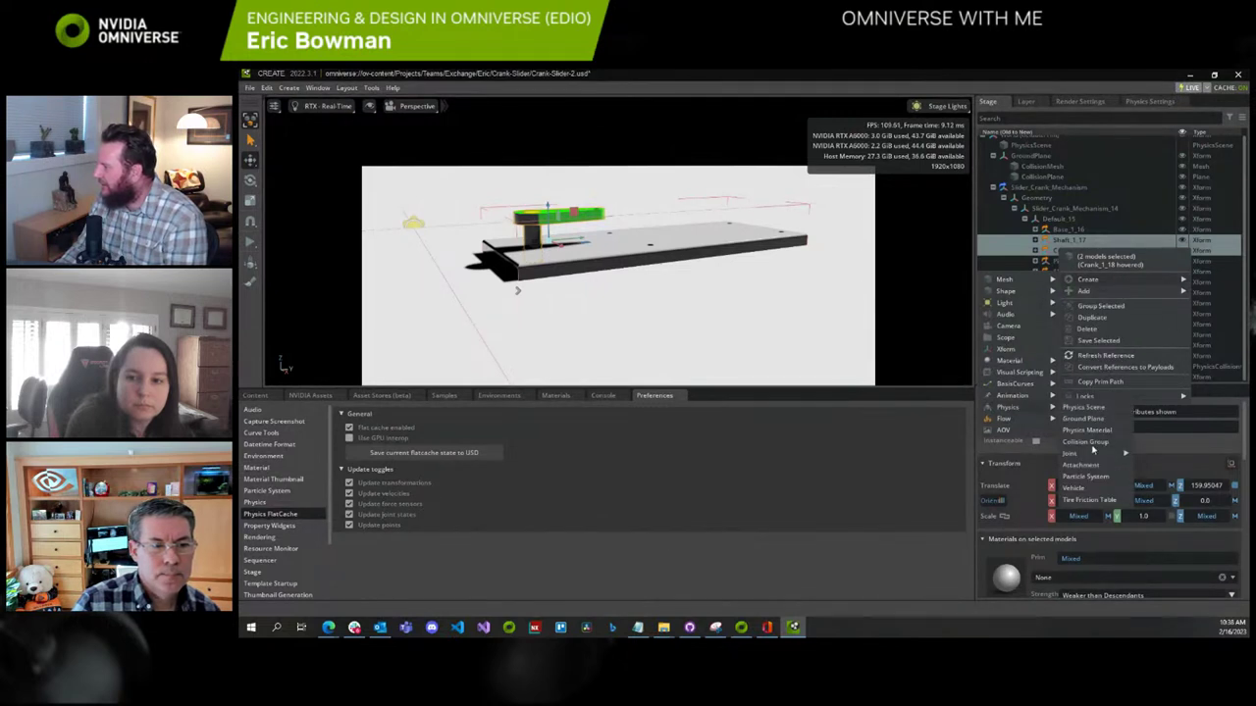
pyautogui.moveTo(1117, 458)
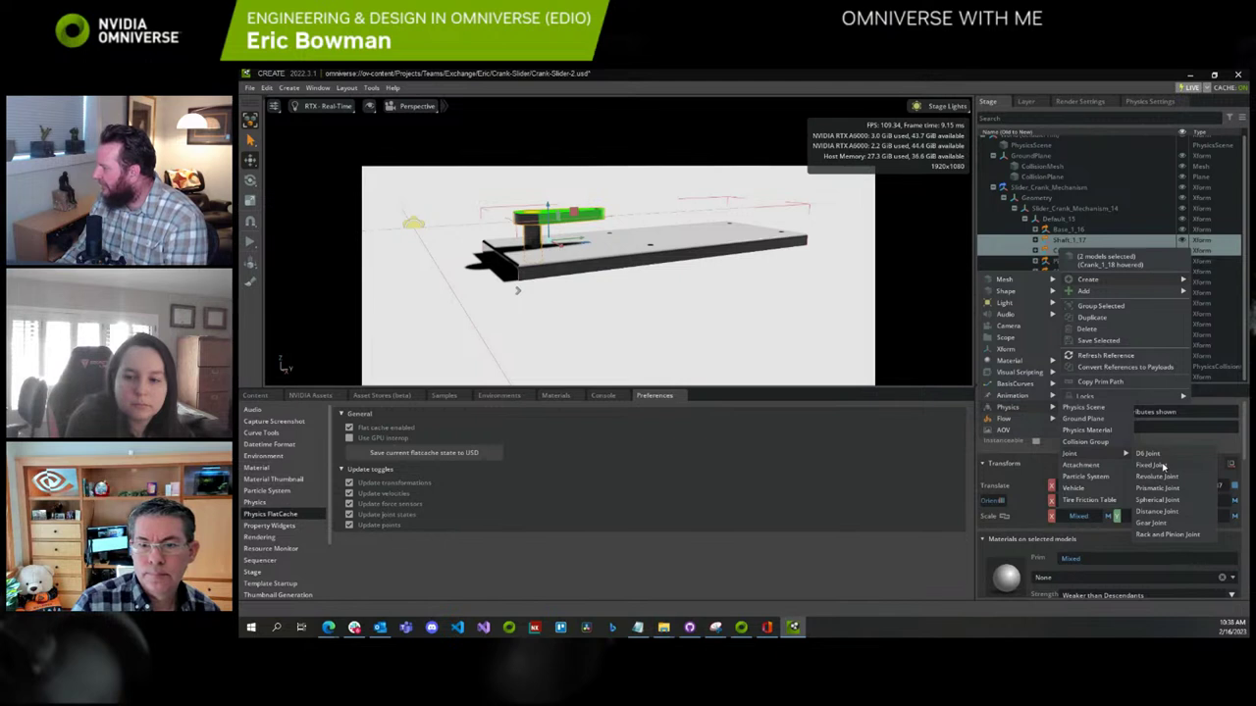
pyautogui.click(1153, 466)
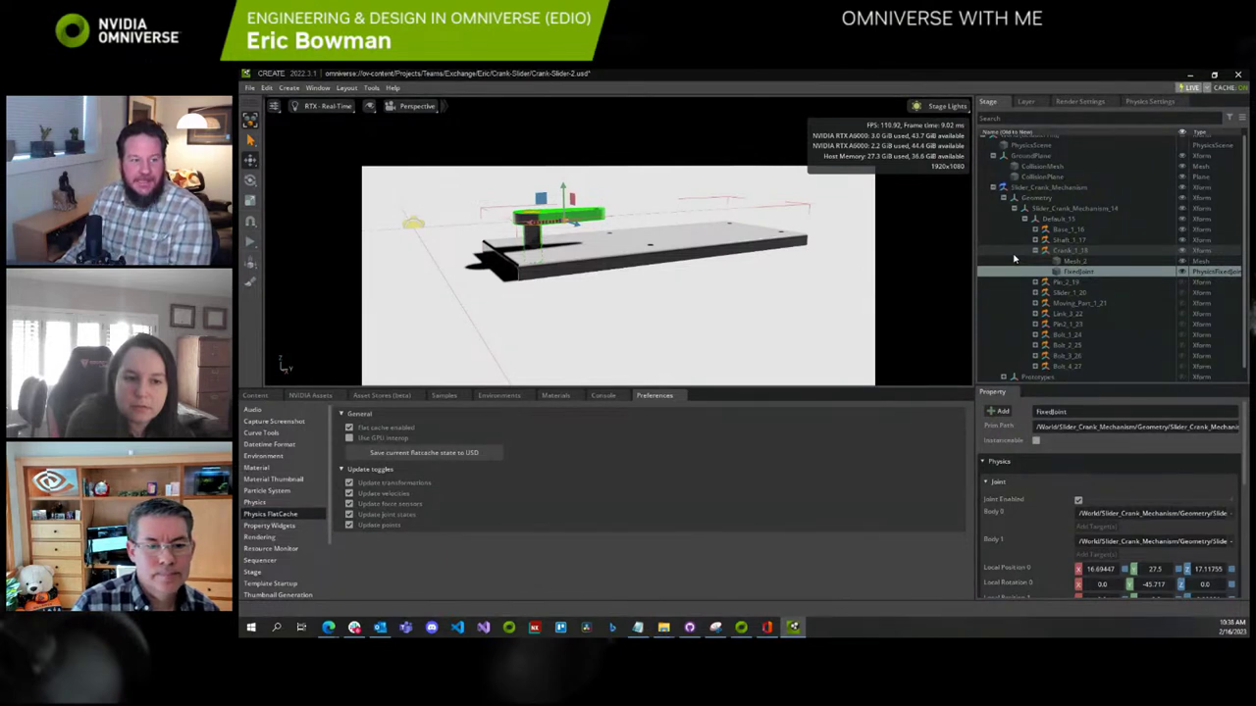
# Examine the fixed joint under Crank_1_18 together with the crank and Shaft_1_17, and collapse GroundPlane in the stage tree
pyautogui.click(1083, 251)
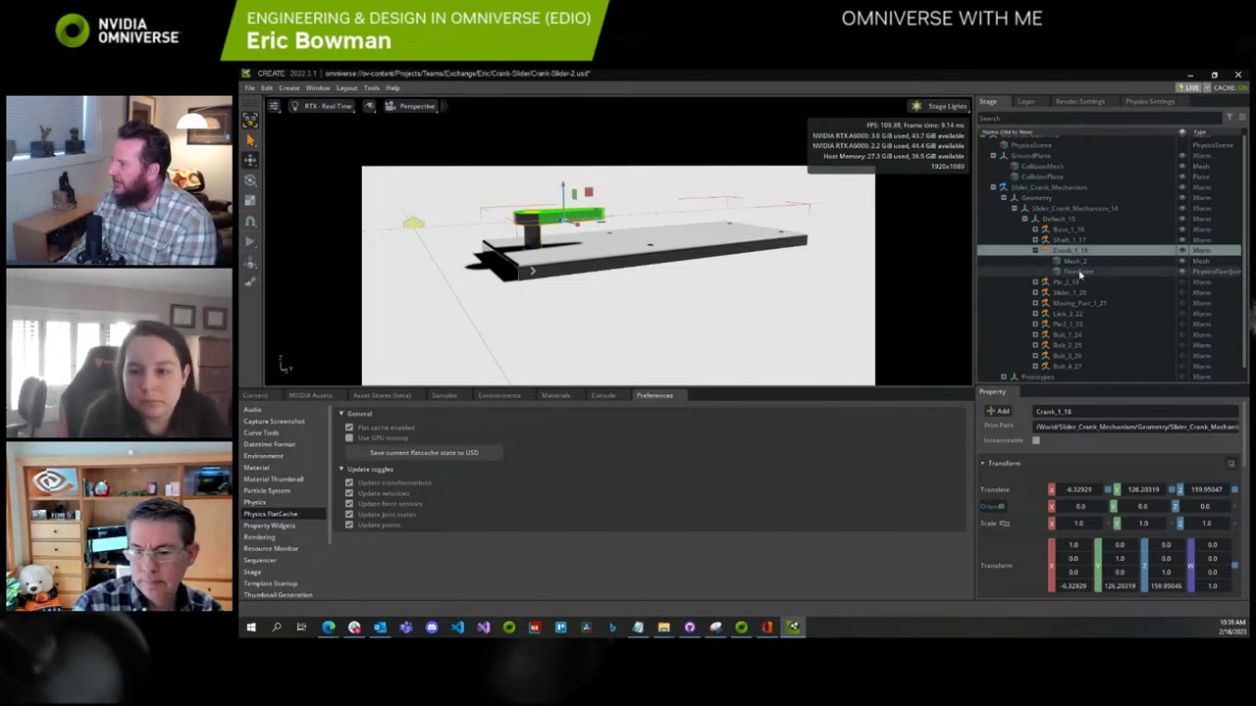
pyautogui.click(1079, 273)
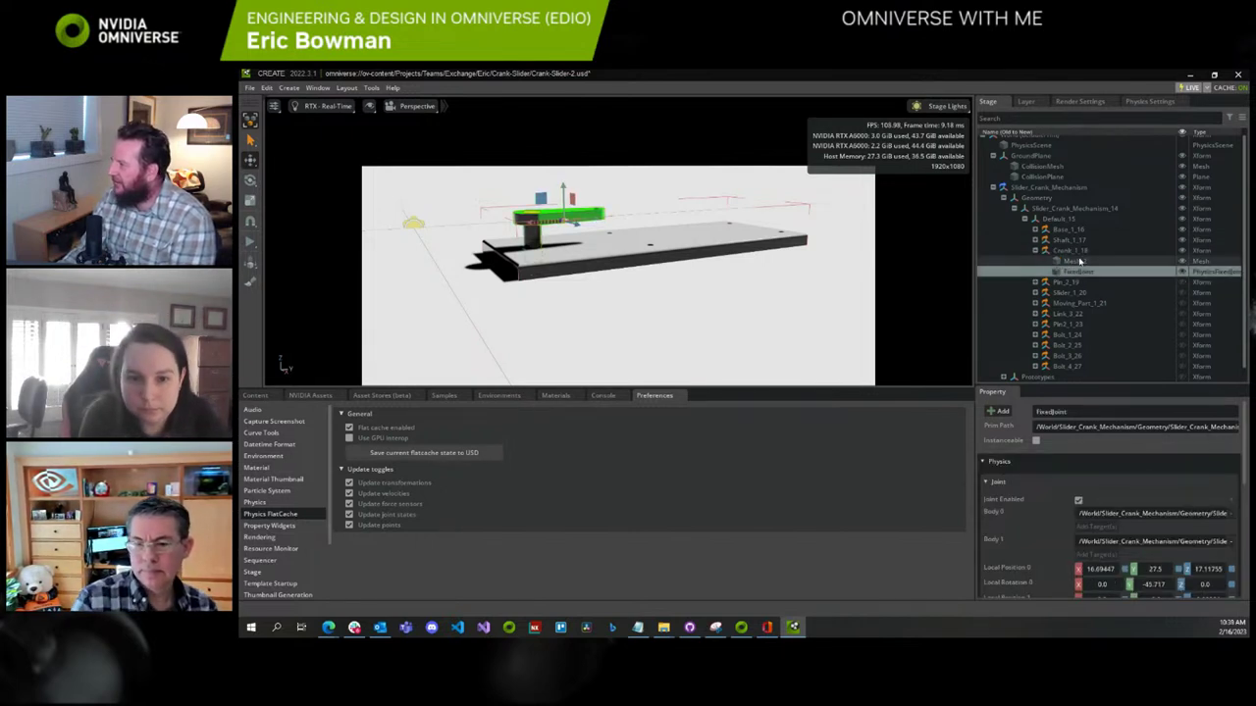
pyautogui.click(1074, 240)
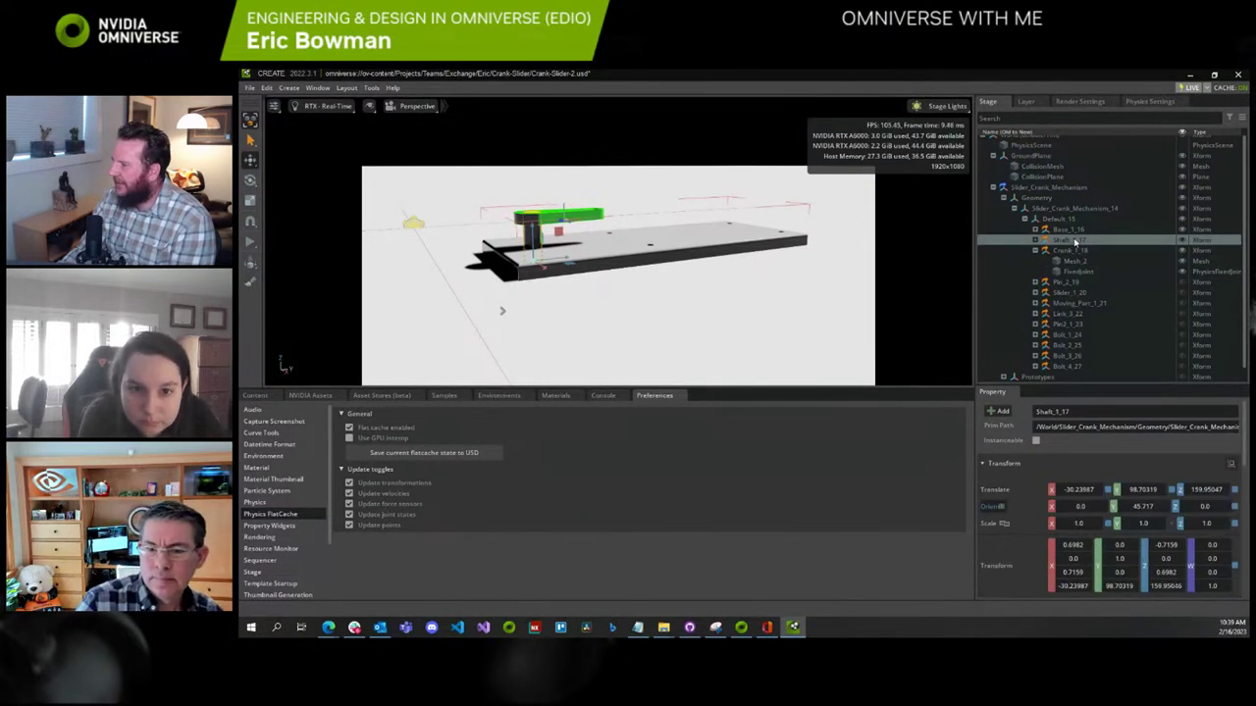
pyautogui.click(1094, 272)
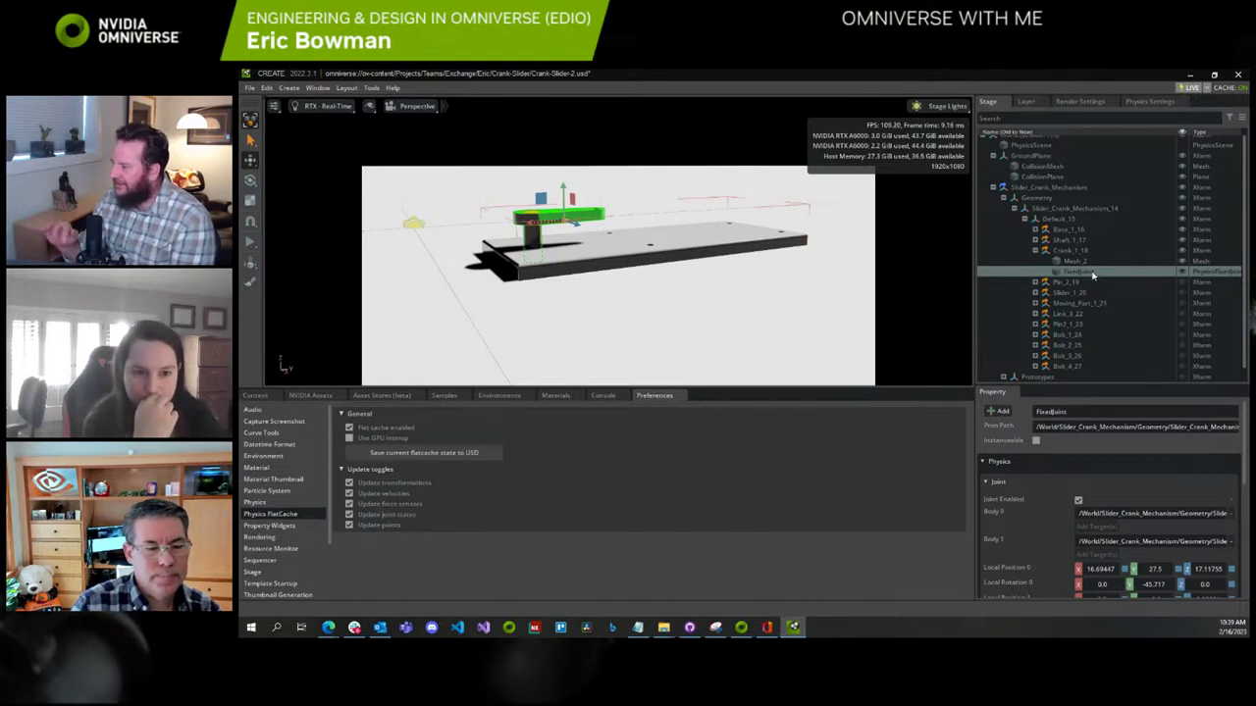
pyautogui.scroll(-1, 1106, 283)
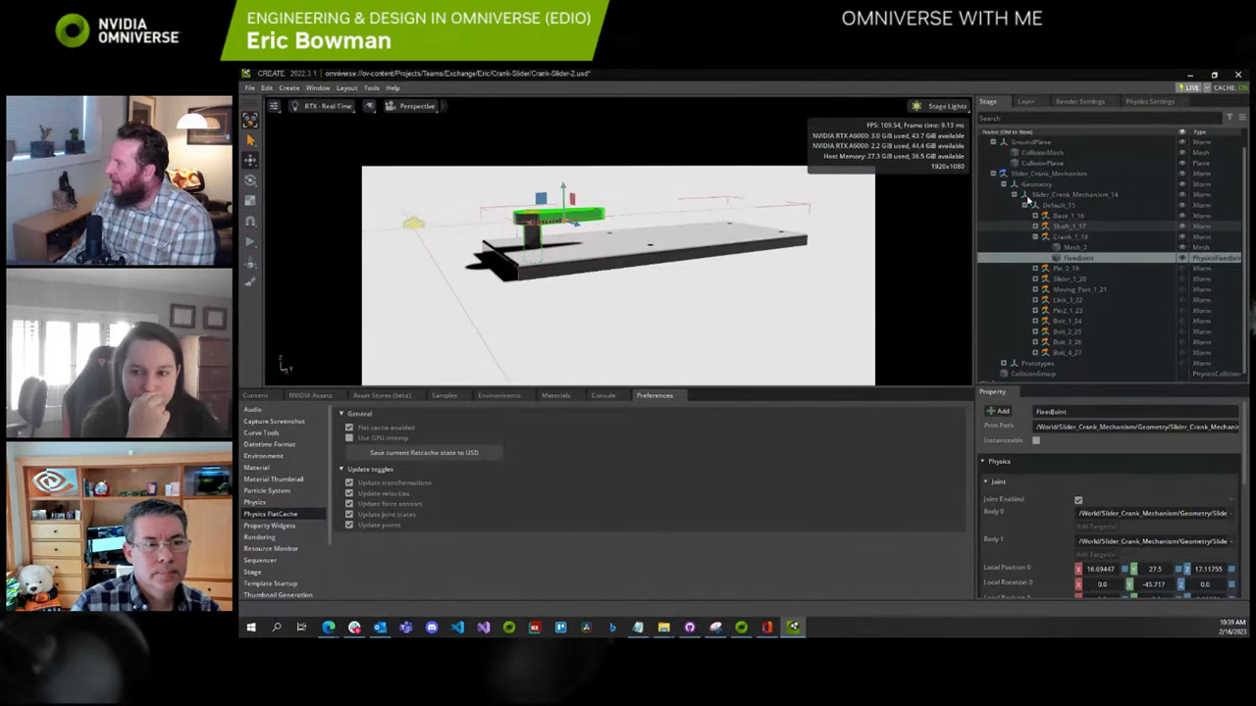
pyautogui.scroll(1, 1011, 196)
pyautogui.click(993, 163)
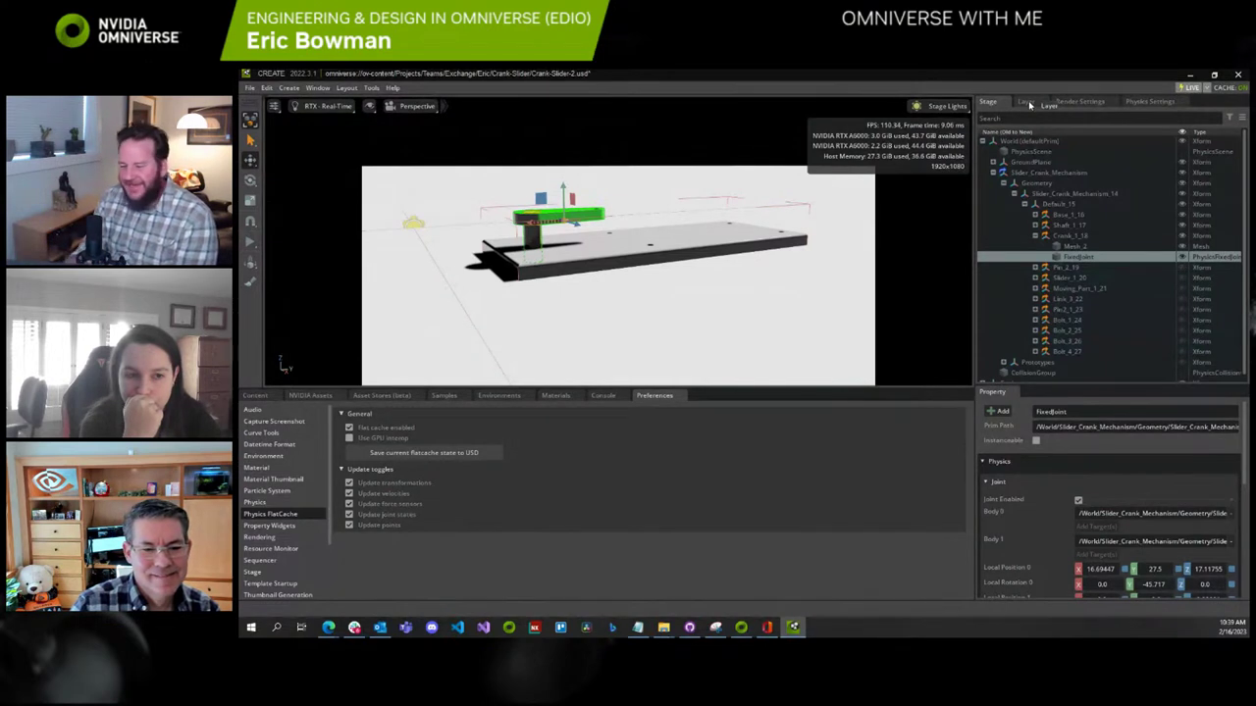
# Review the Root Layer with Slider_Crank_Mechanism and GroundPlane collapsed, check its sublayer options, and return to the stage tree
pyautogui.click(1026, 103)
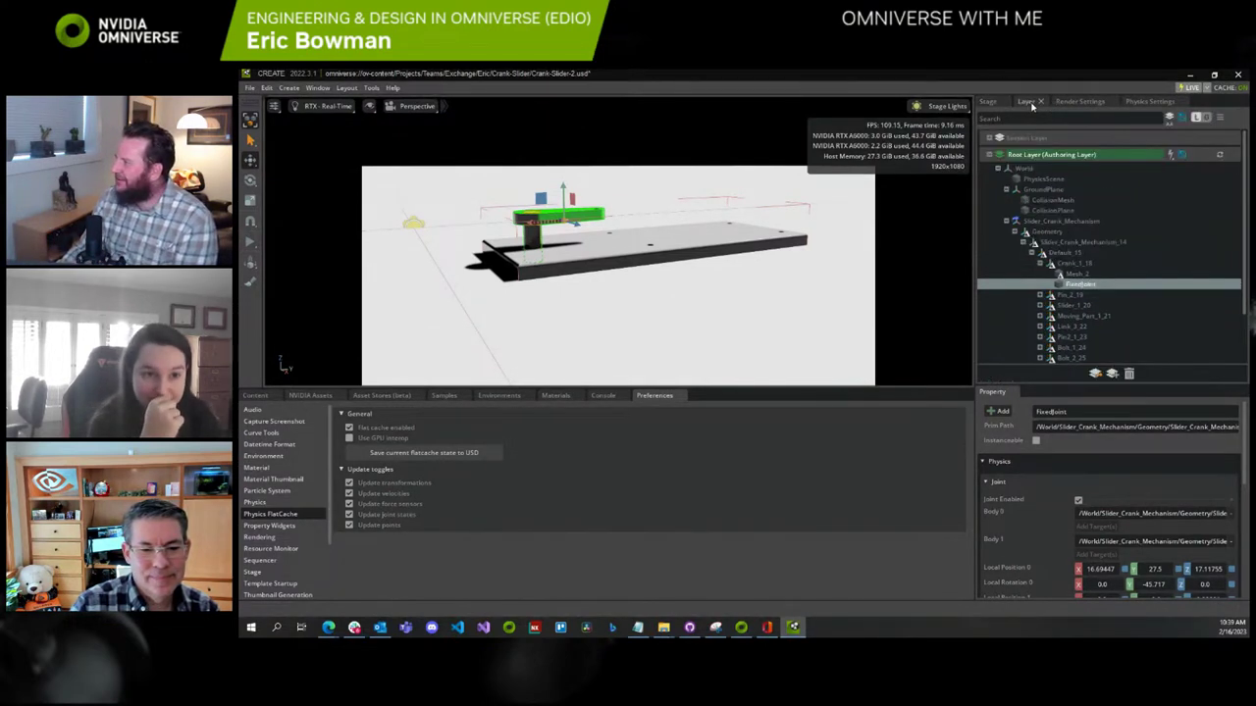
pyautogui.click(1006, 221)
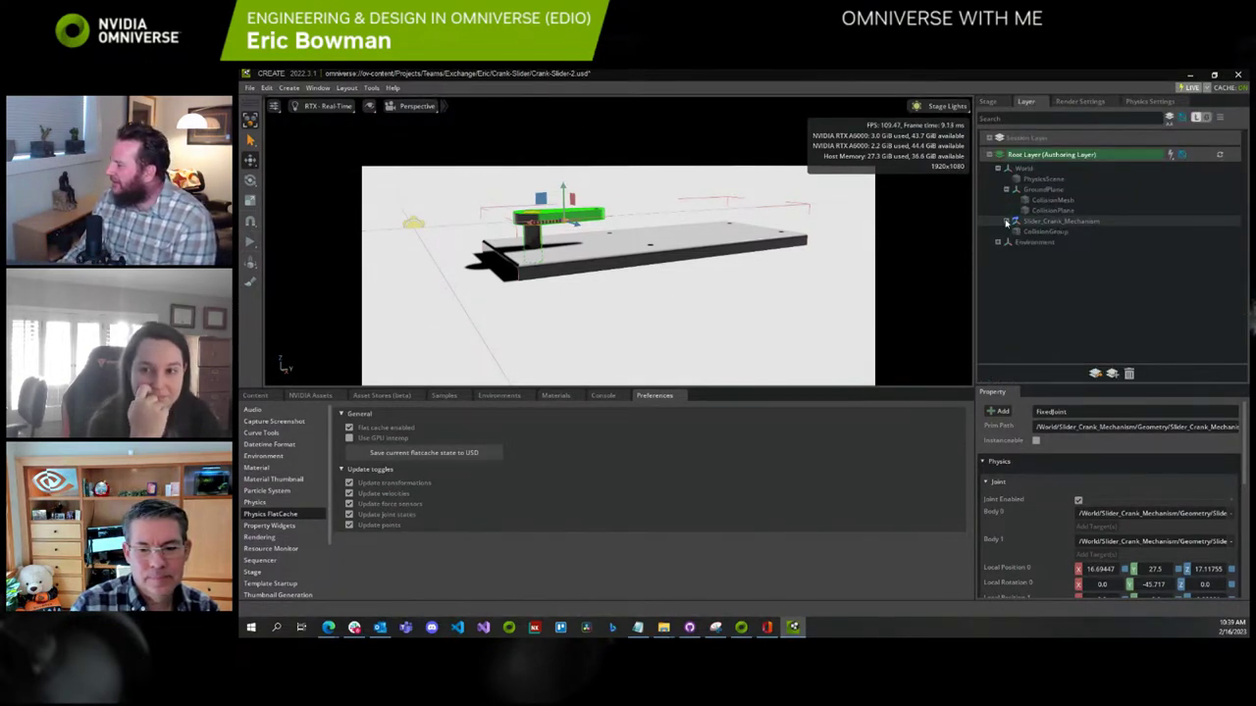
pyautogui.click(1016, 190)
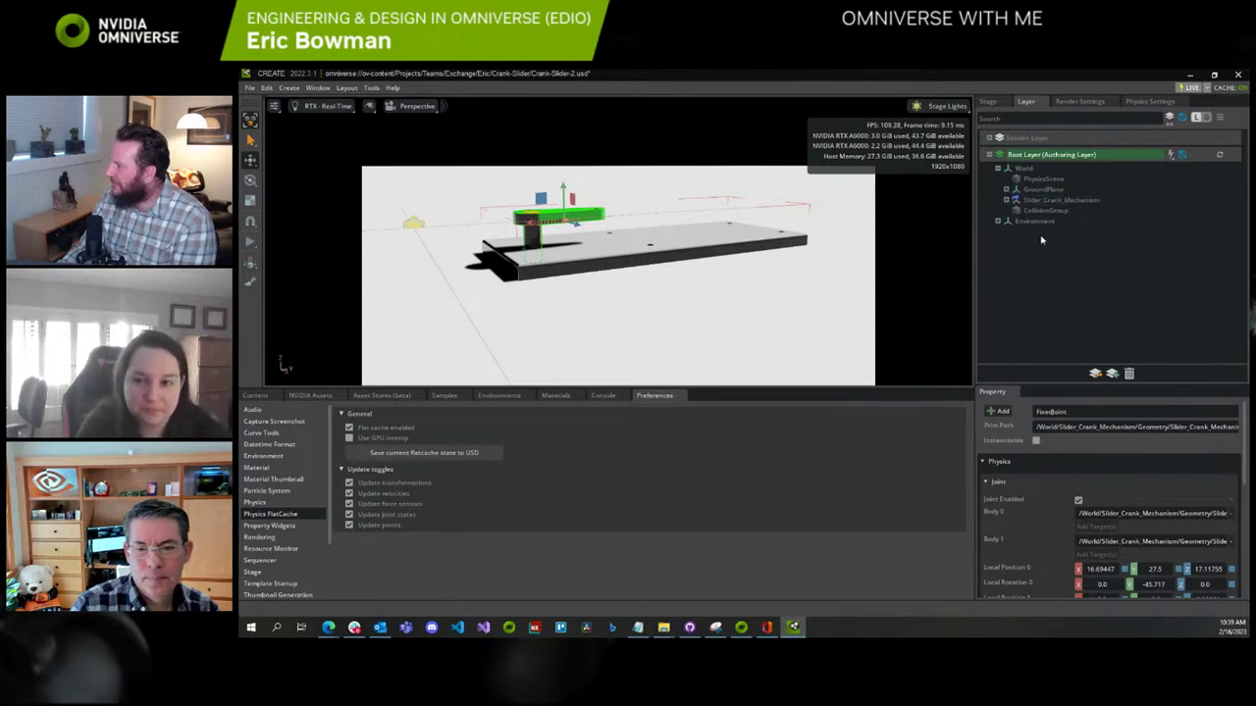
pyautogui.rightClick(1067, 156)
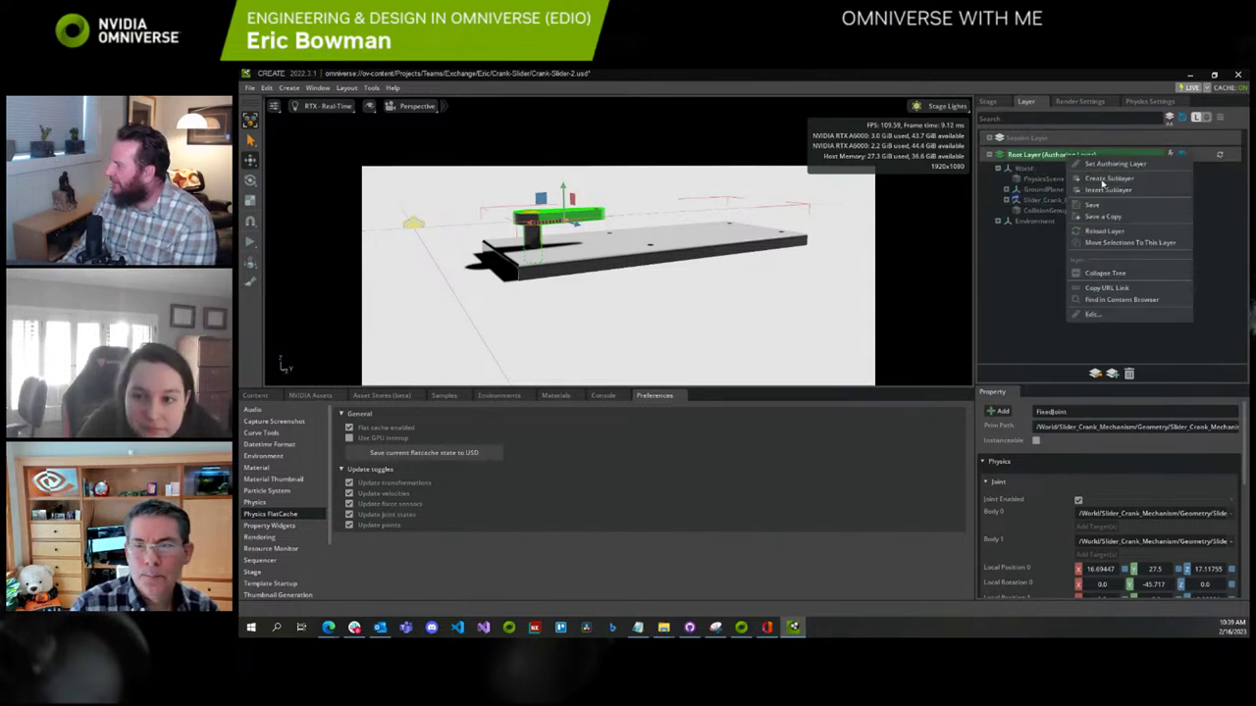
pyautogui.click(1043, 280)
pyautogui.click(987, 101)
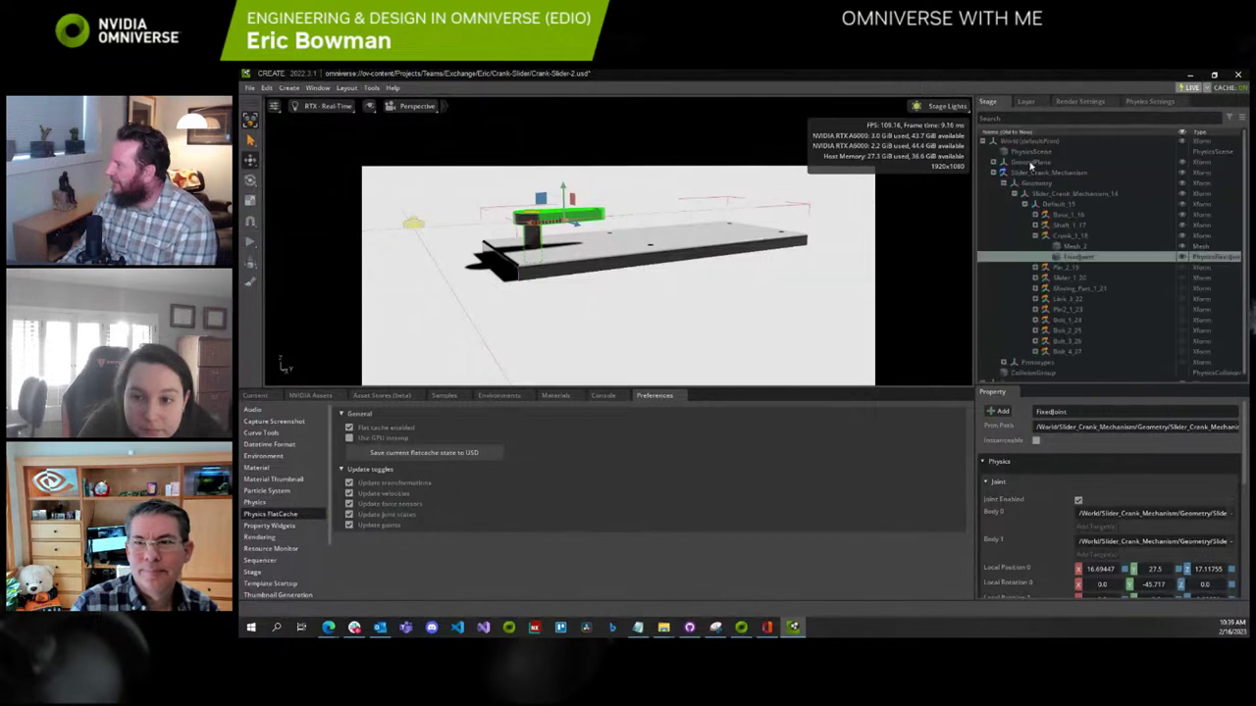
# Delete the fixed joint under Crank_1_18
pyautogui.click(1078, 246)
pyautogui.click(1082, 257)
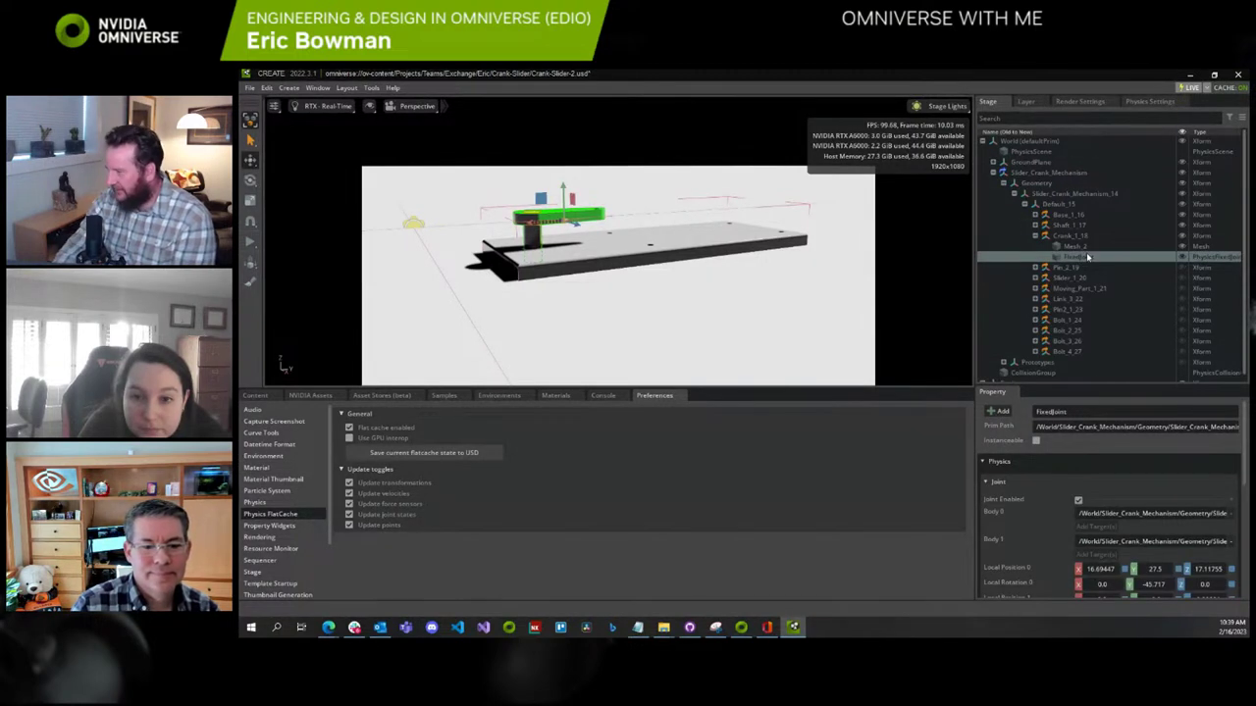
pyautogui.press('Delete')
# Collapse Slider_Crank_Mechanism in the Root Layer's tree
pyautogui.click(1025, 101)
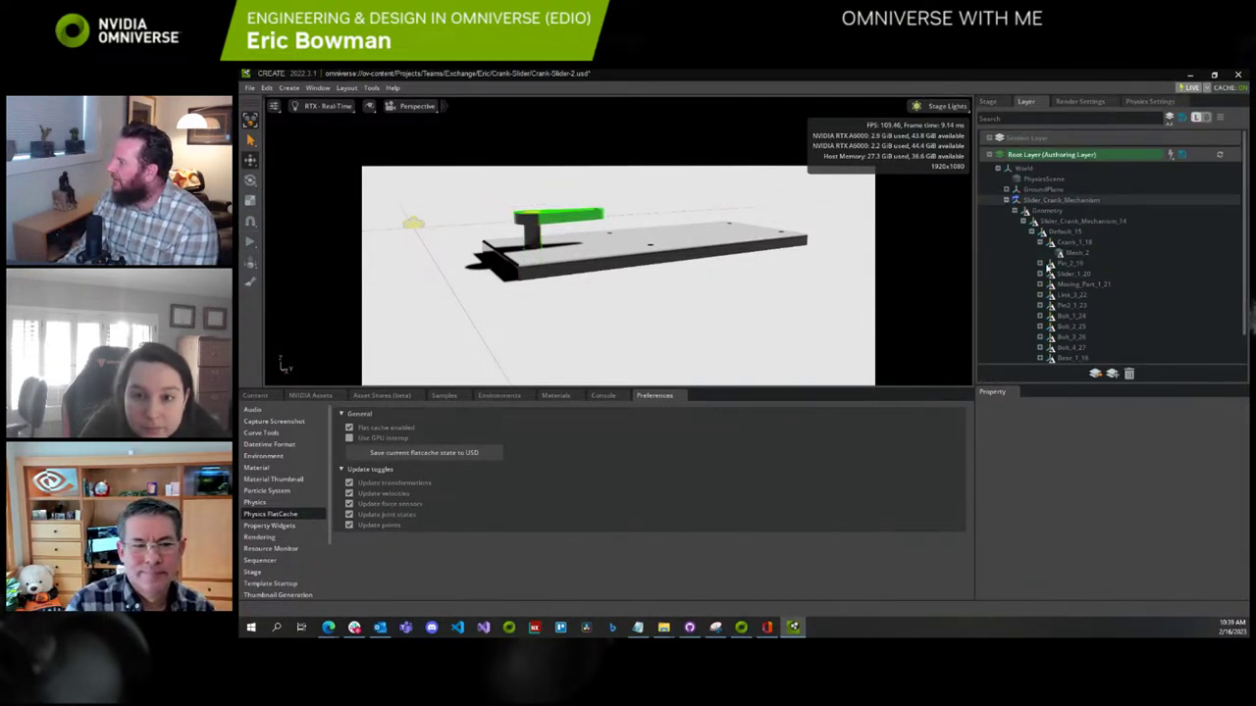
pyautogui.click(1005, 200)
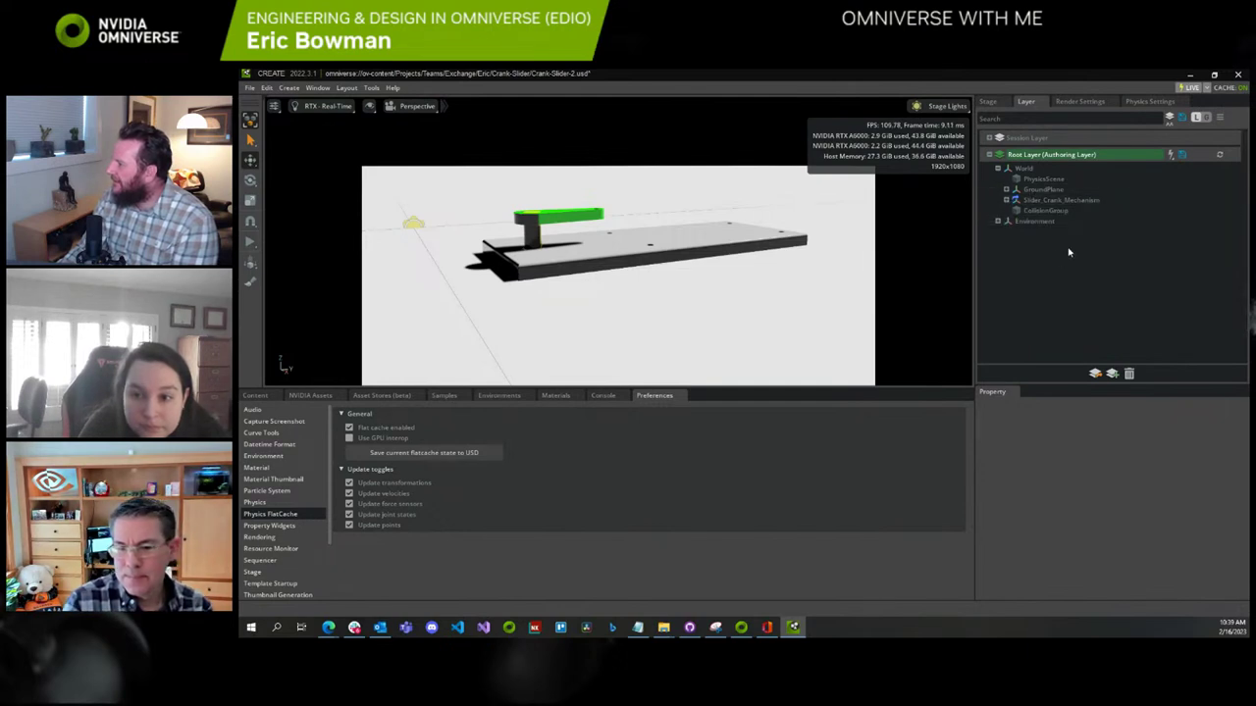
# Create a USD sublayer named Joints under the Root Layer in the Crank-Slider folder, without transferring the root layer contents
pyautogui.rightClick(1078, 158)
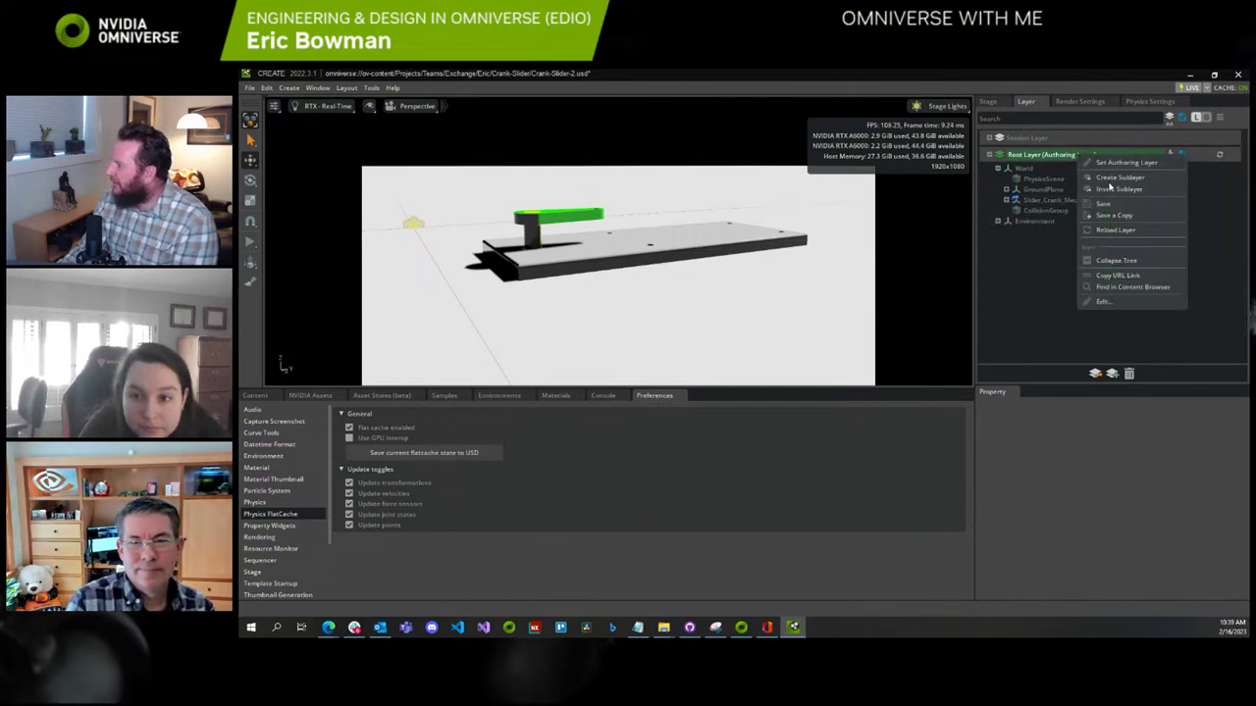
pyautogui.click(1117, 178)
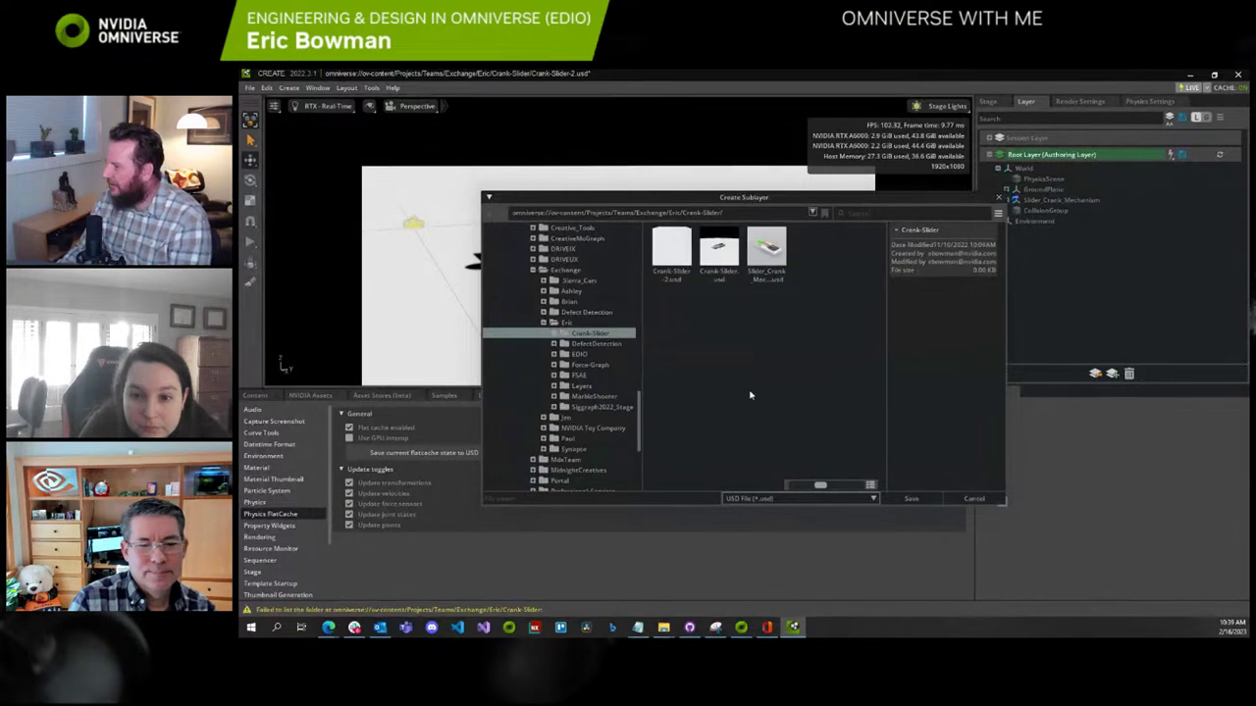
pyautogui.click(564, 498)
pyautogui.write('Joints')
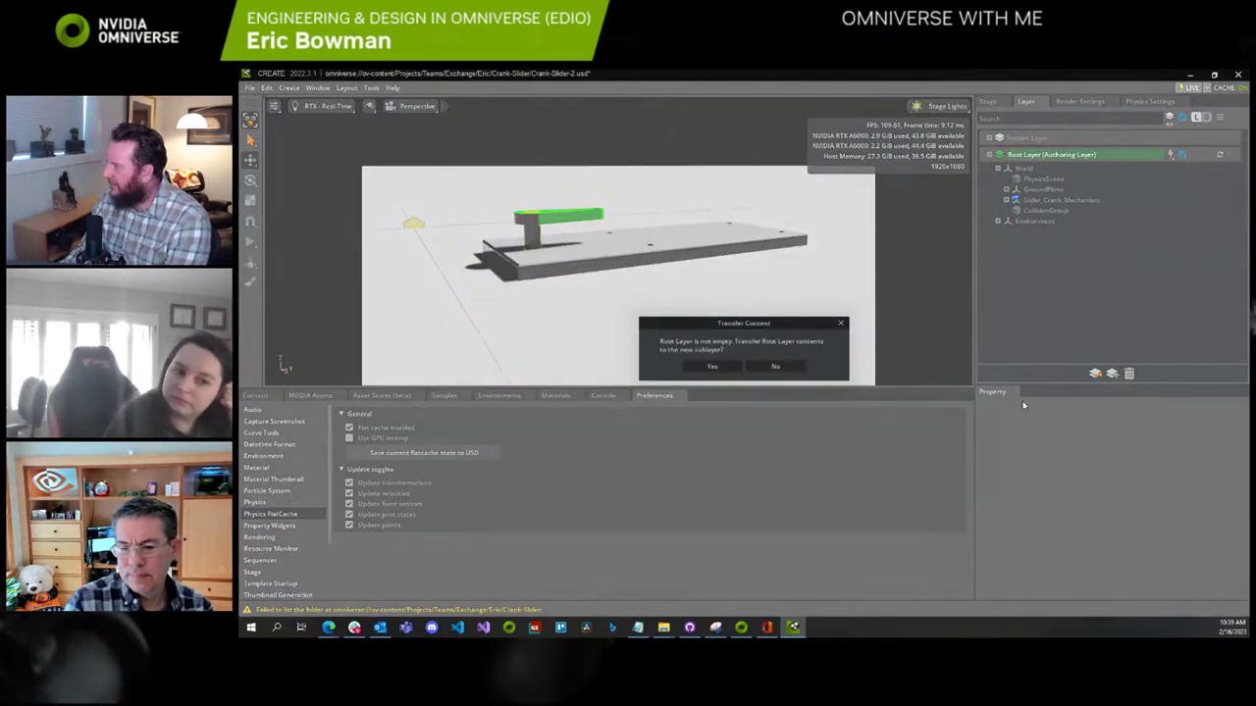
pyautogui.click(911, 499)
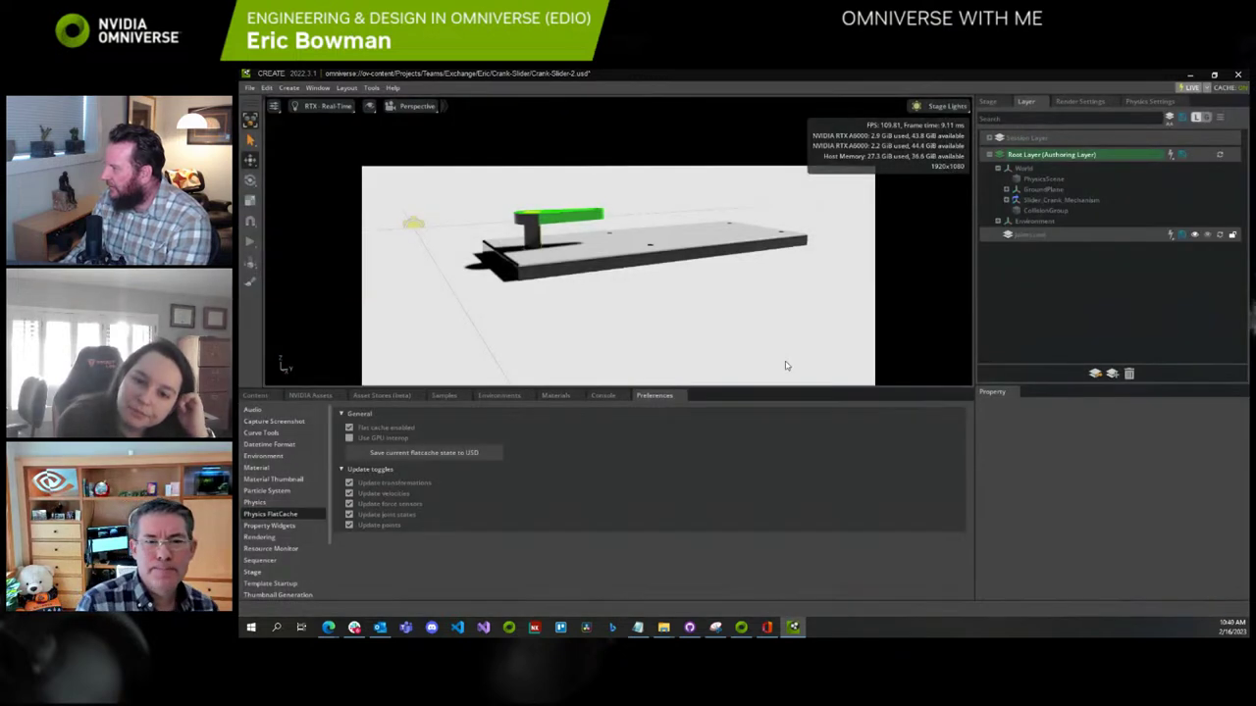
pyautogui.click(785, 366)
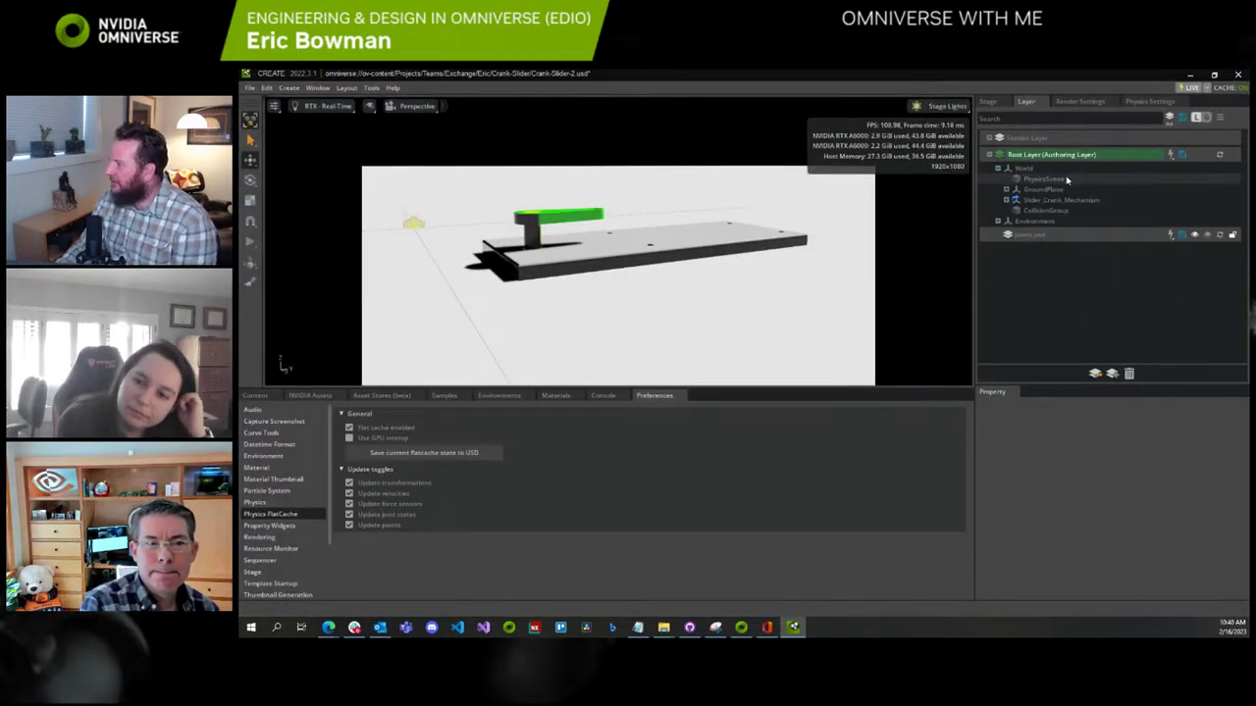
# Make the Joints.usd sublayer the authoring layer
pyautogui.rightClick(1035, 237)
pyautogui.click(1051, 242)
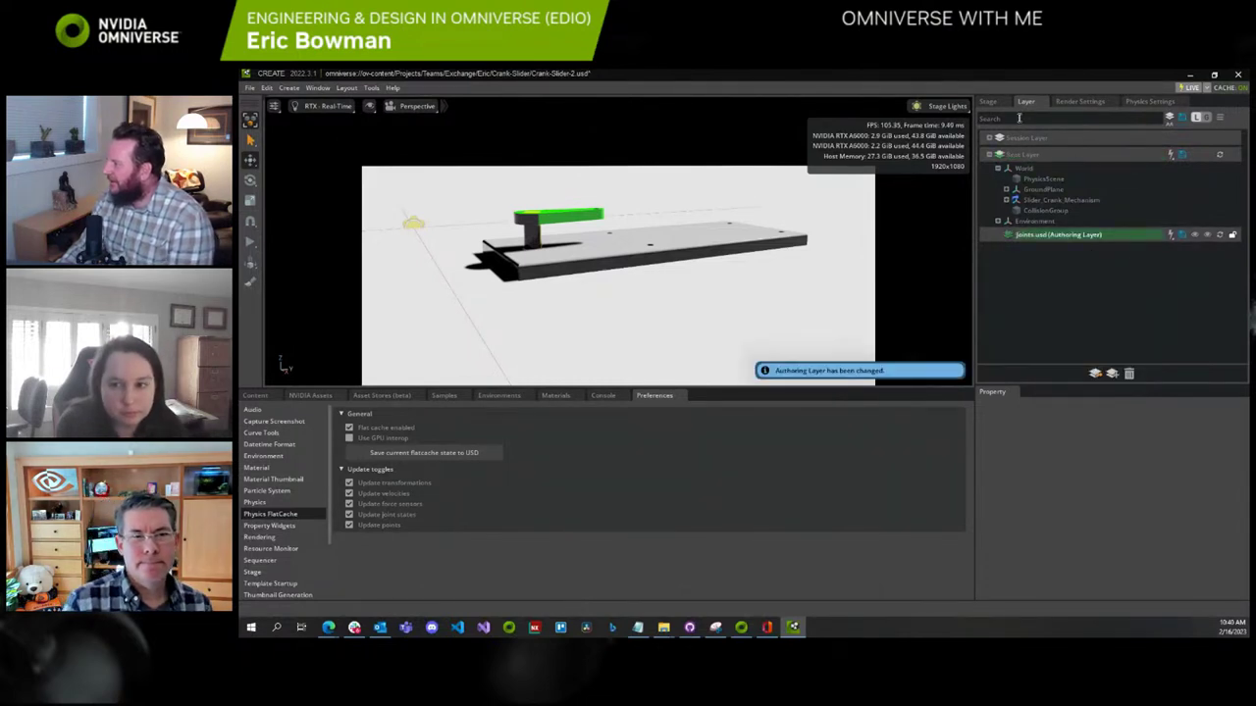
pyautogui.click(988, 103)
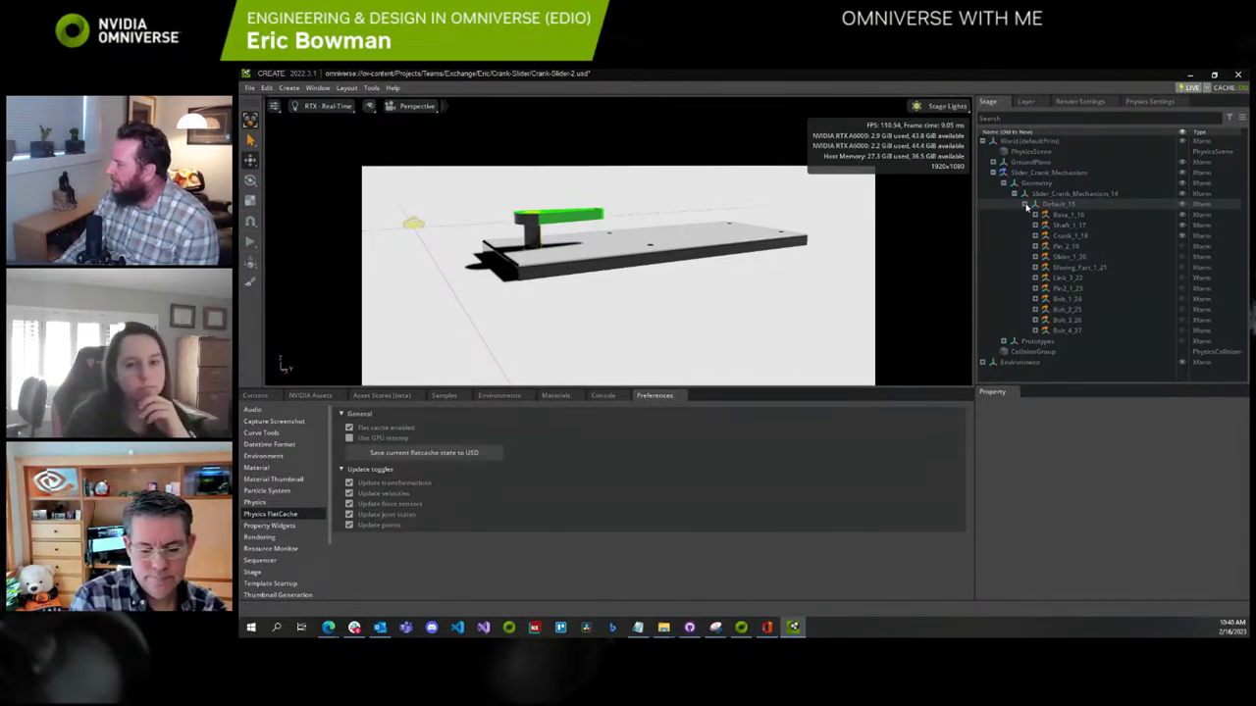
pyautogui.click(1025, 101)
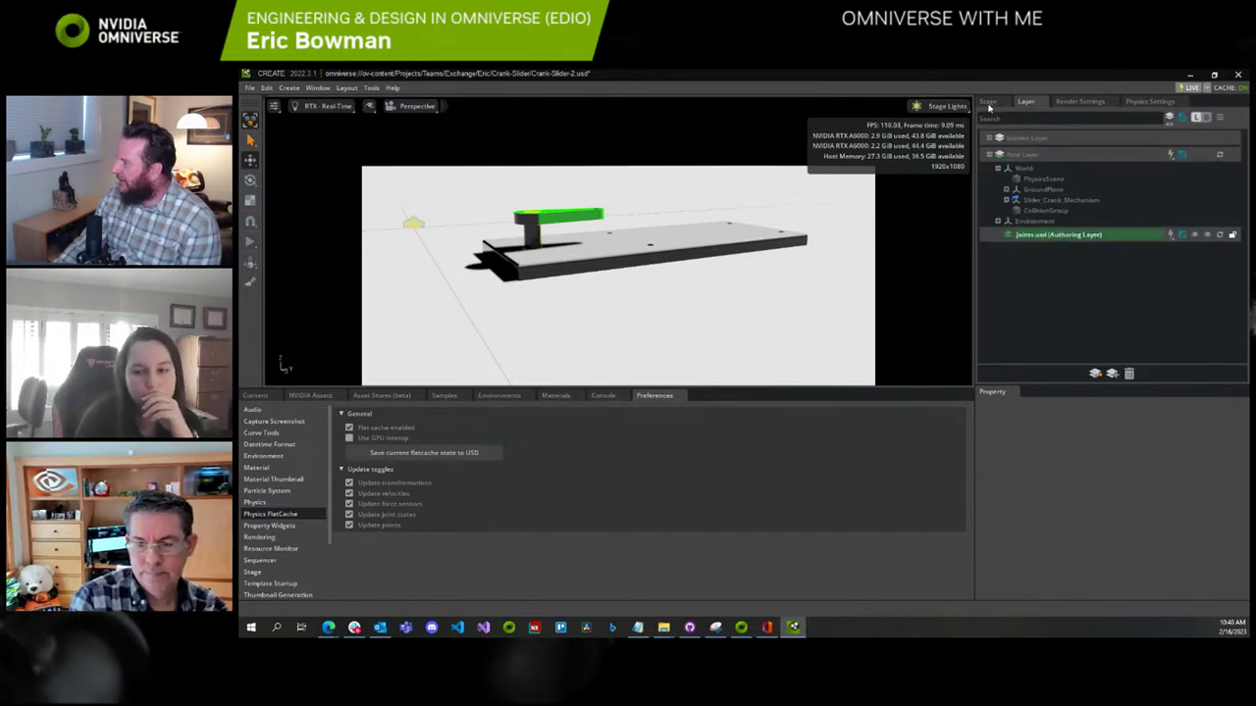
# Create a physics fixed joint between Shaft_1_17 and Crank_1_18 and check that it sits in the Joints.usd layer
pyautogui.click(988, 102)
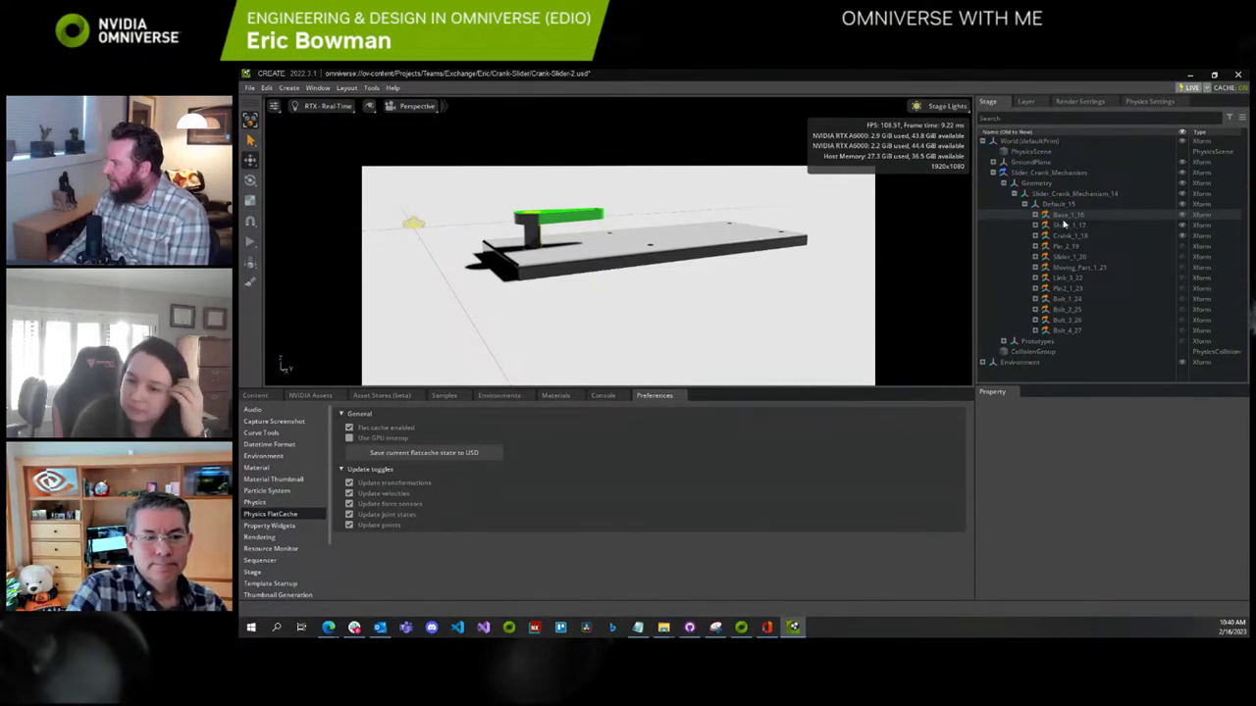
pyautogui.click(1063, 225)
pyautogui.keyDown('shift'); pyautogui.click(1066, 236); pyautogui.keyUp('shift')
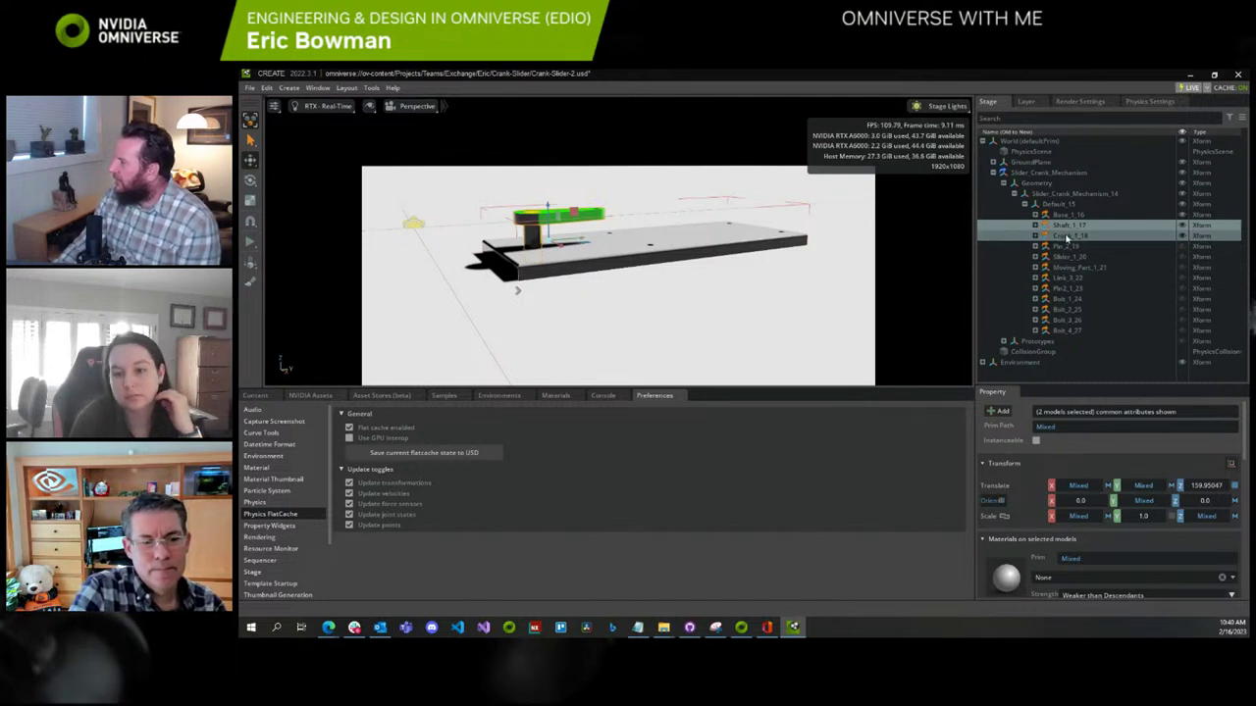
pyautogui.rightClick(1067, 238)
pyautogui.moveTo(1089, 278)
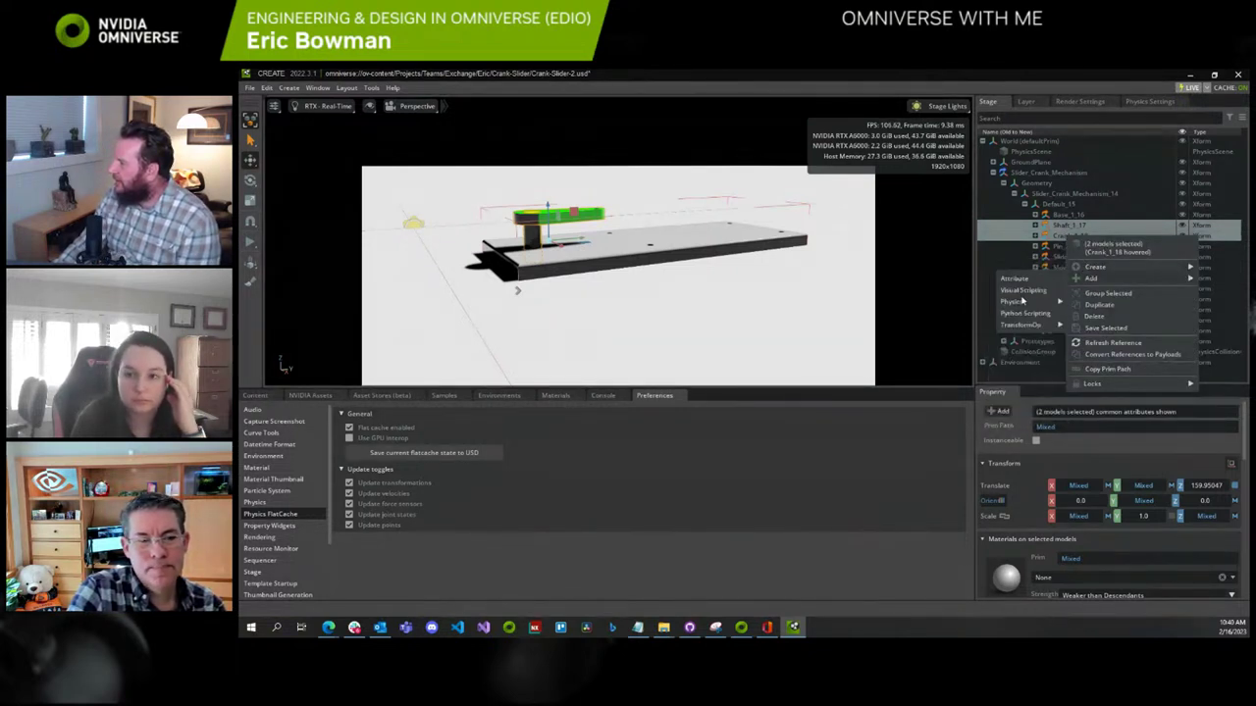
pyautogui.moveTo(1022, 360)
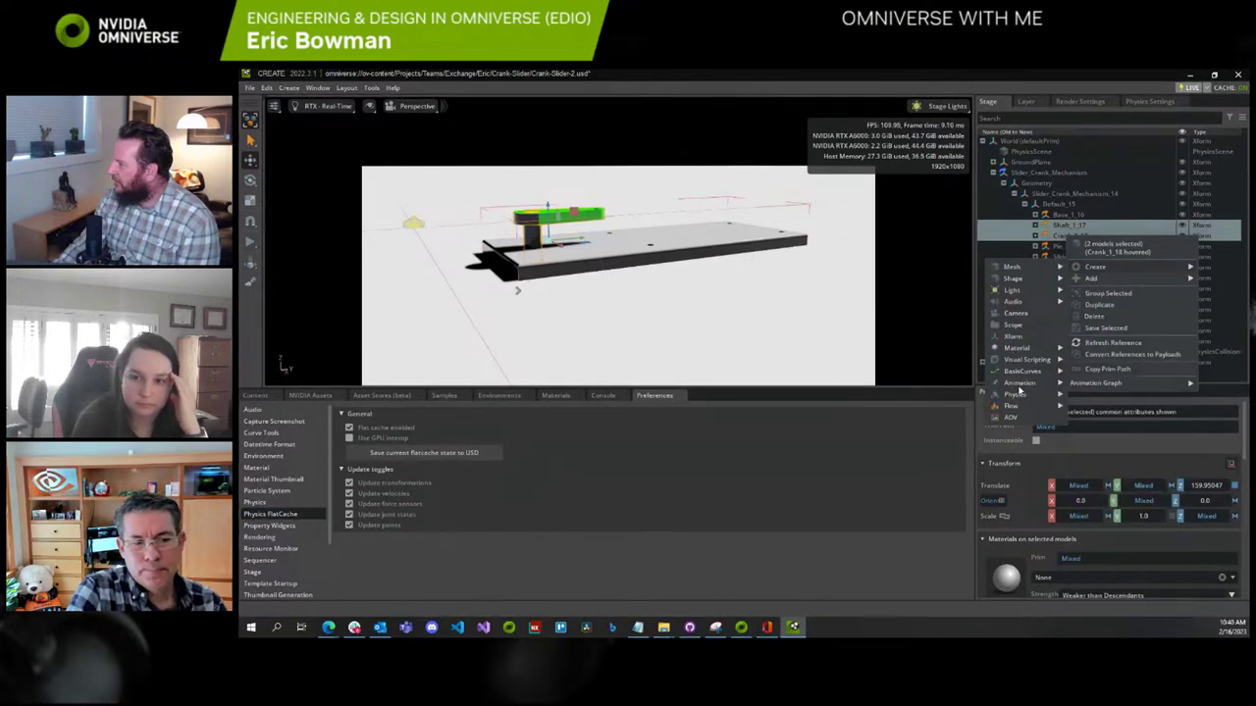
pyautogui.moveTo(1021, 397)
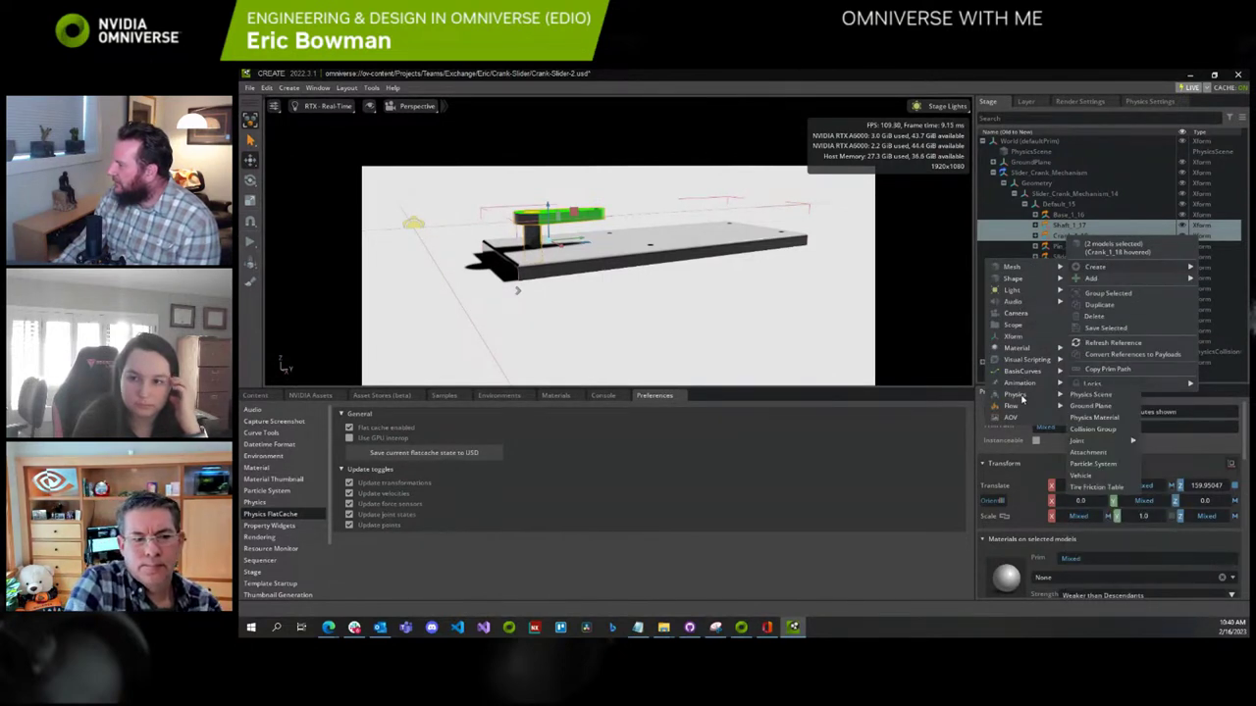
pyautogui.moveTo(1088, 444)
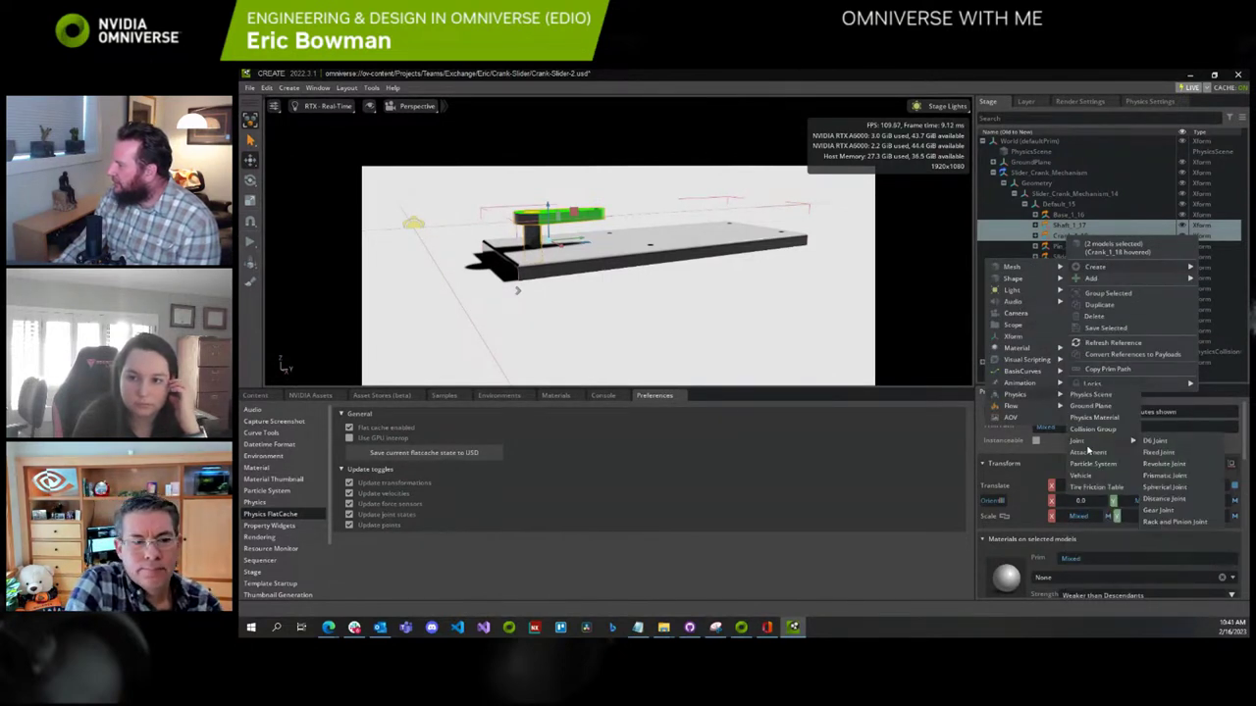
pyautogui.click(1160, 452)
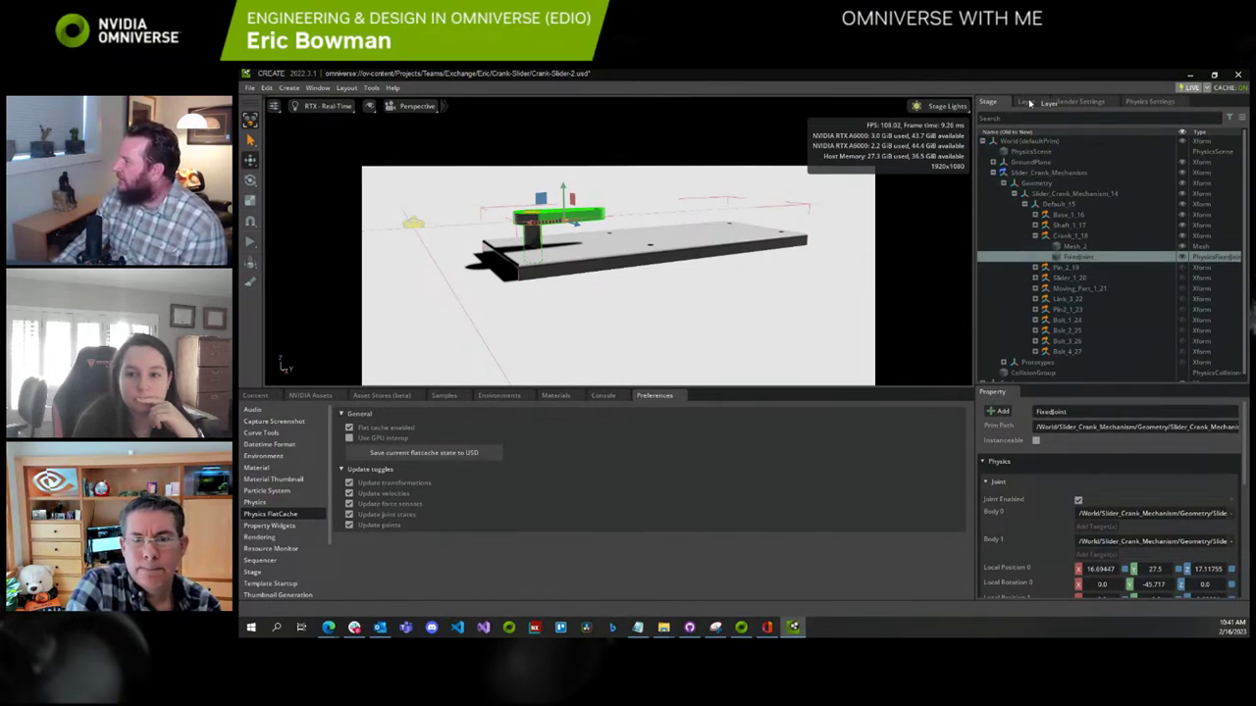
pyautogui.click(1028, 102)
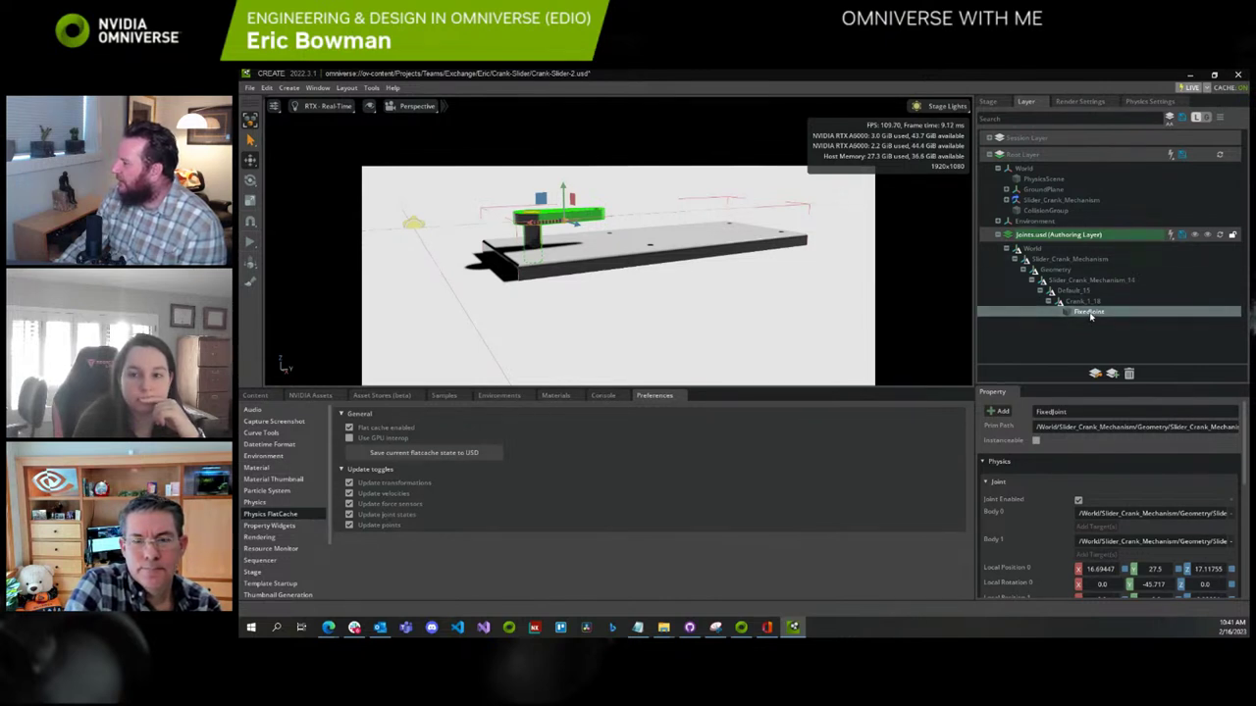
# Create a scope under World in the stage and rename it Joints
pyautogui.click(988, 102)
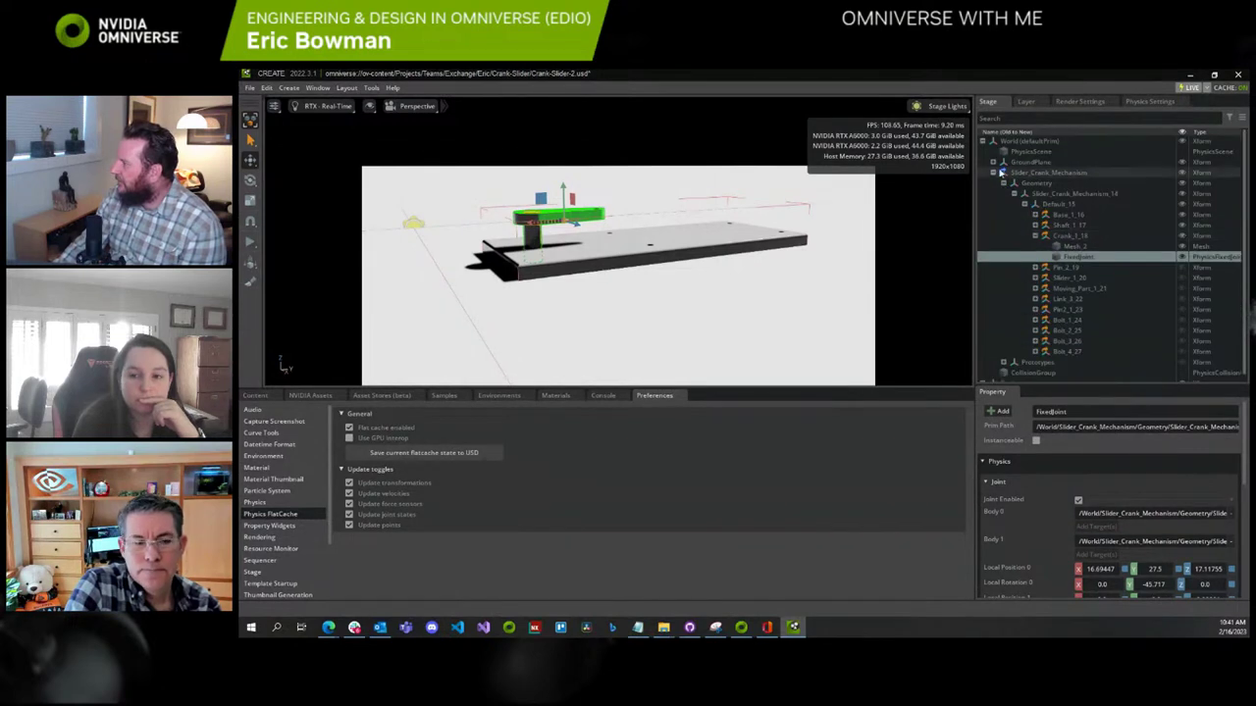
pyautogui.rightClick(1043, 143)
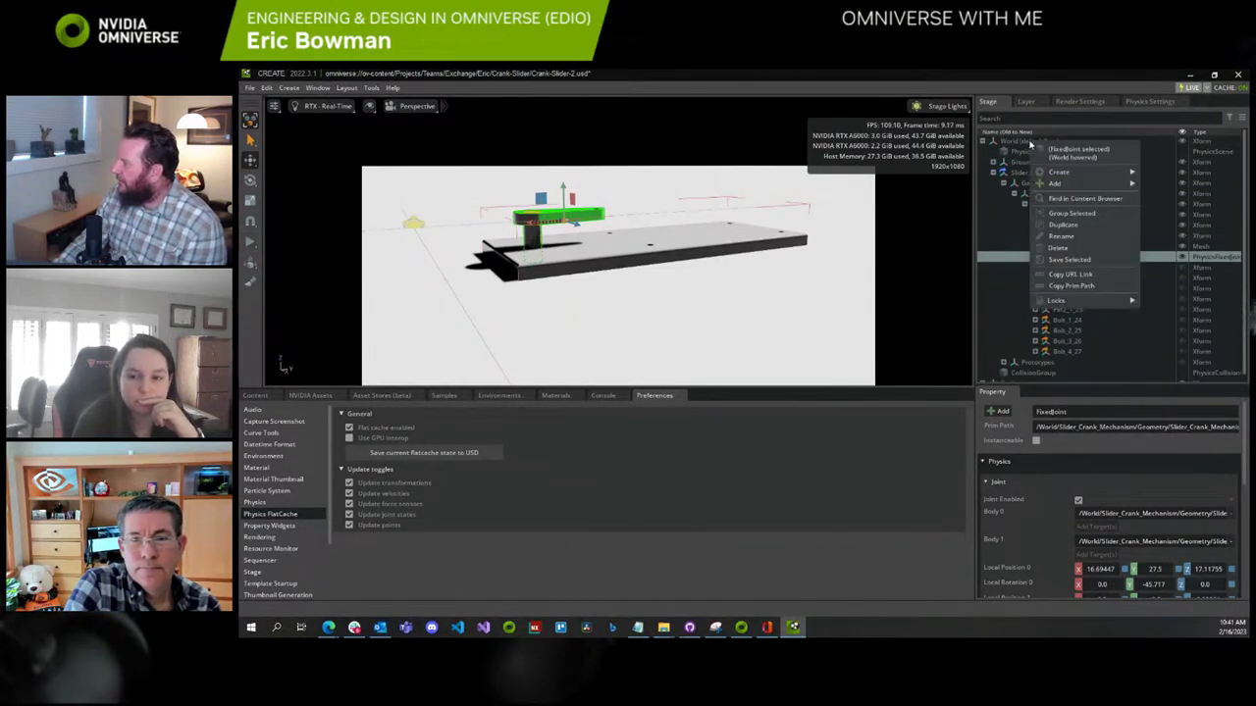
pyautogui.moveTo(1103, 176)
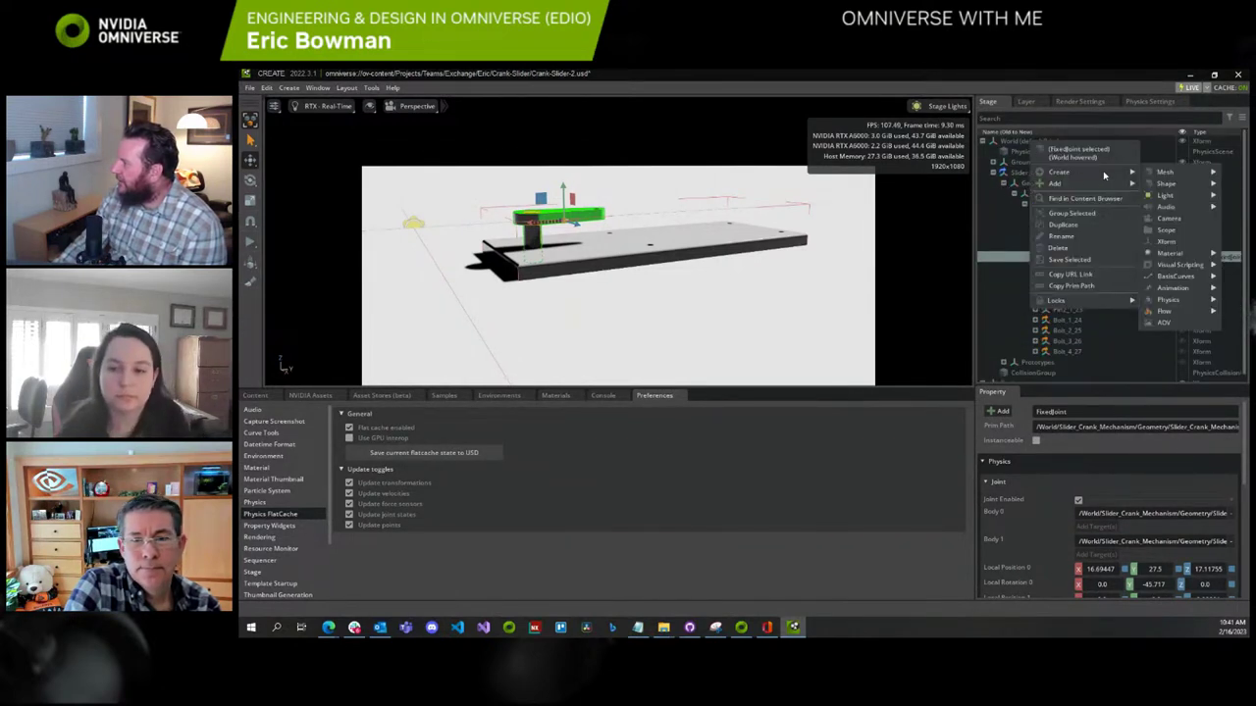
pyautogui.click(1167, 230)
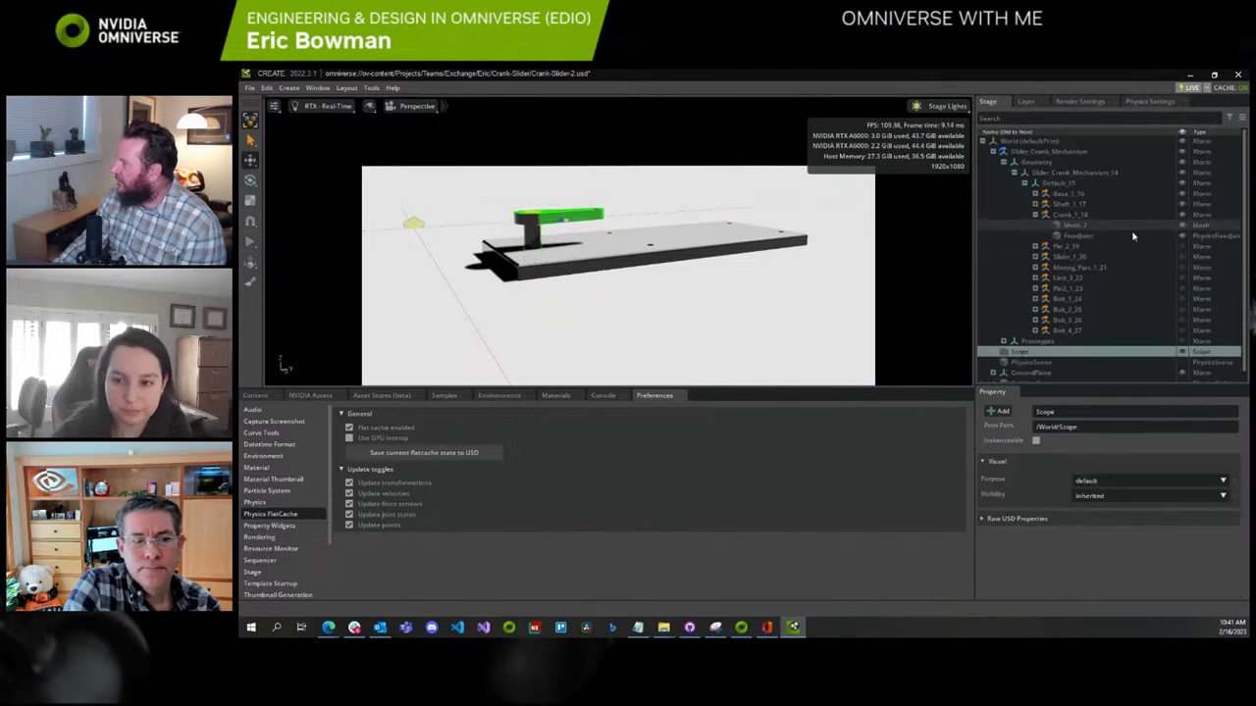
pyautogui.rightClick(1020, 352)
pyautogui.click(1059, 427)
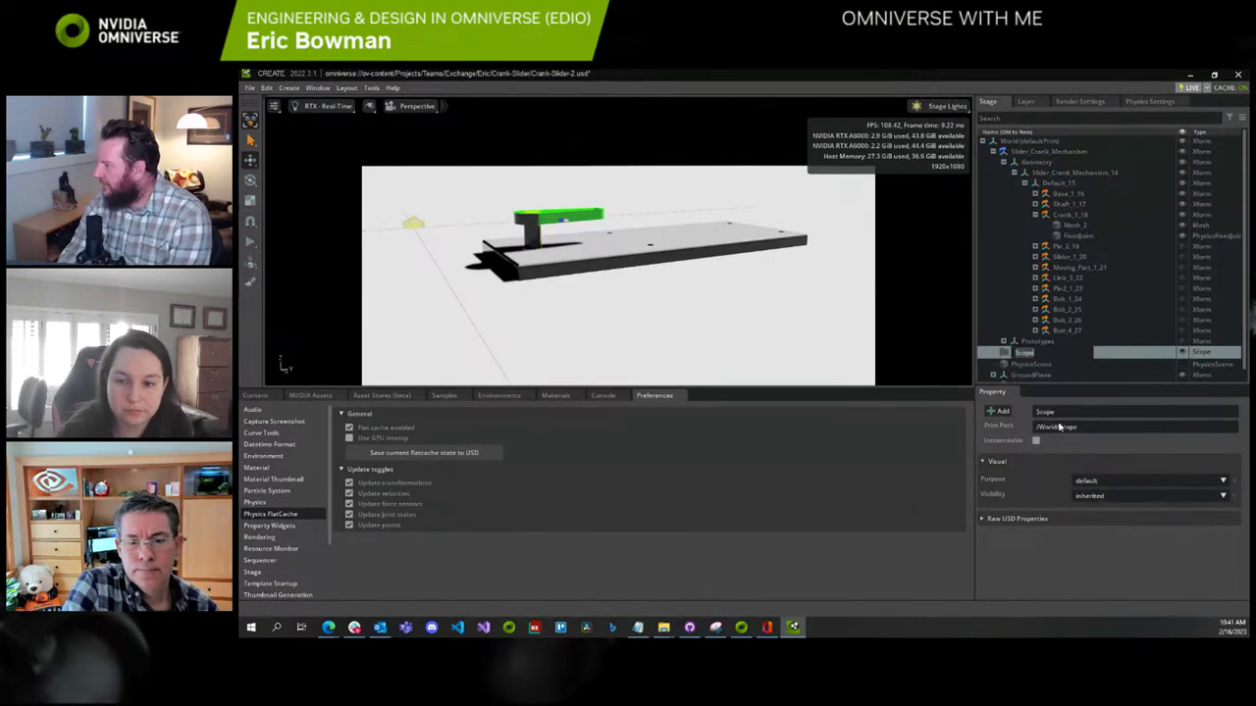
pyautogui.write('Joints')
pyautogui.press('Return')
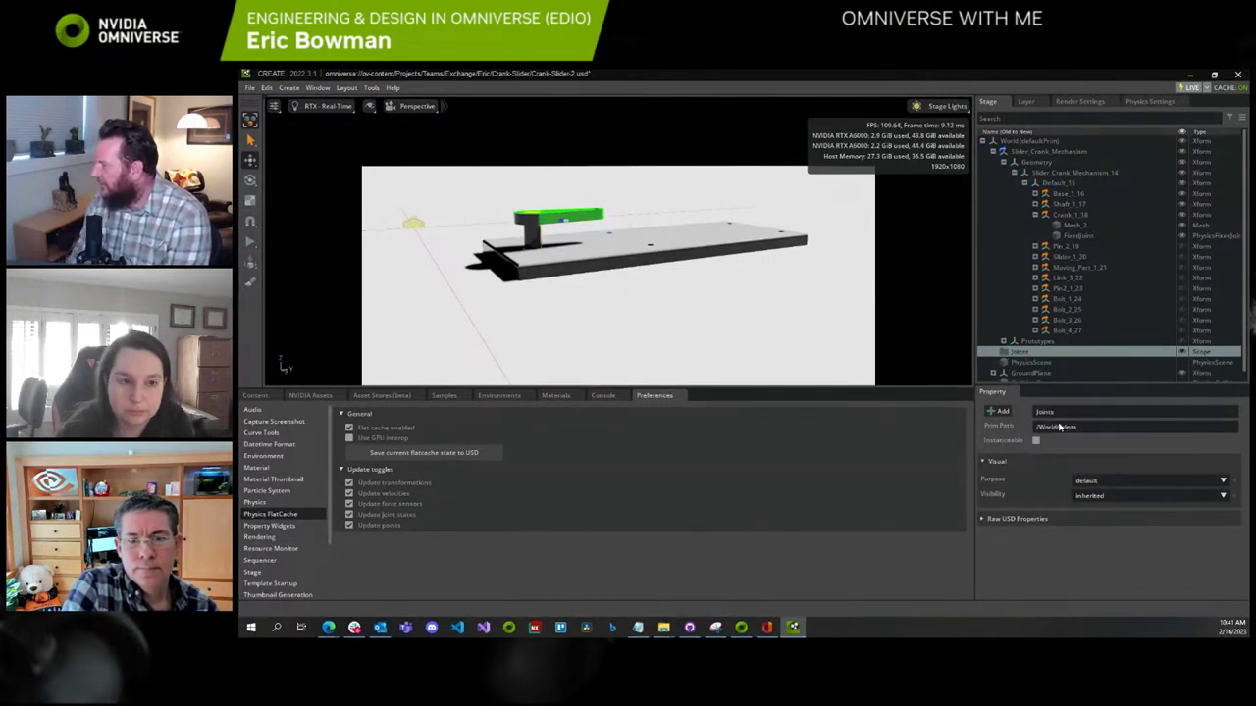
# Move the fixed joint from Crank_1_18 into the Joints scope and rename it Crank_Shaft
pyautogui.moveTo(1077, 236); pyautogui.dragTo(1024, 358)
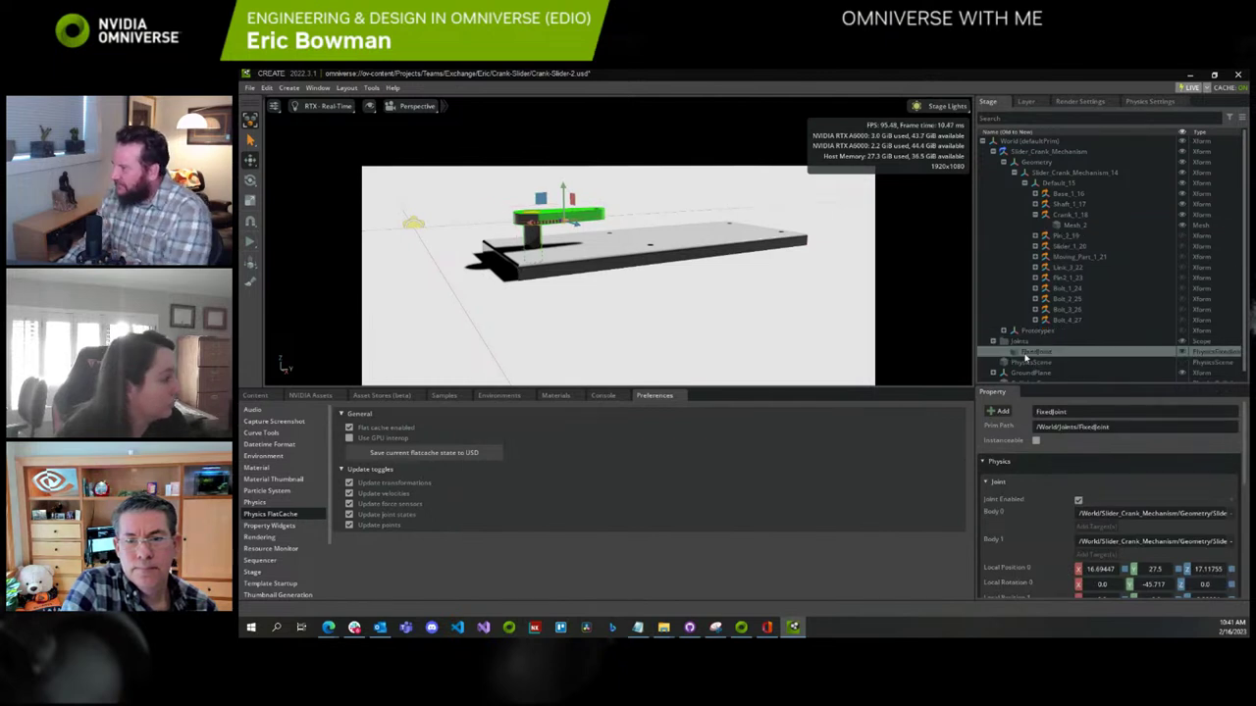
pyautogui.rightClick(1026, 356)
pyautogui.moveTo(1058, 380)
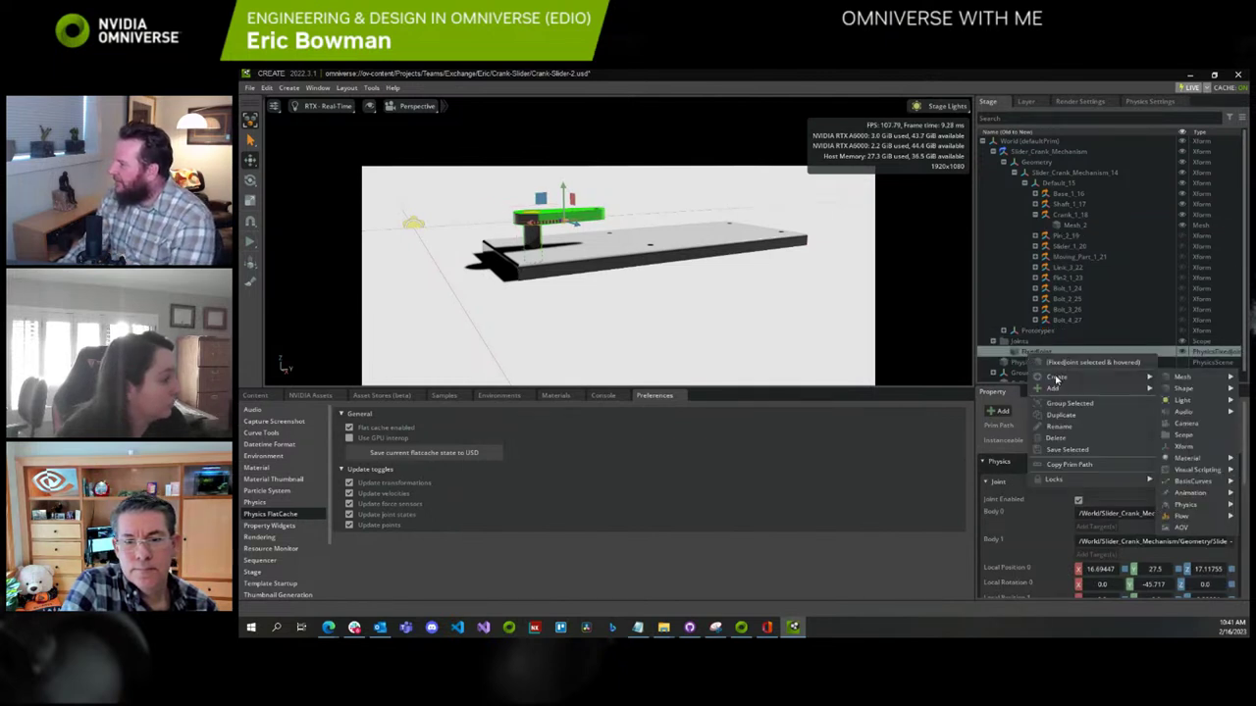
pyautogui.click(1063, 428)
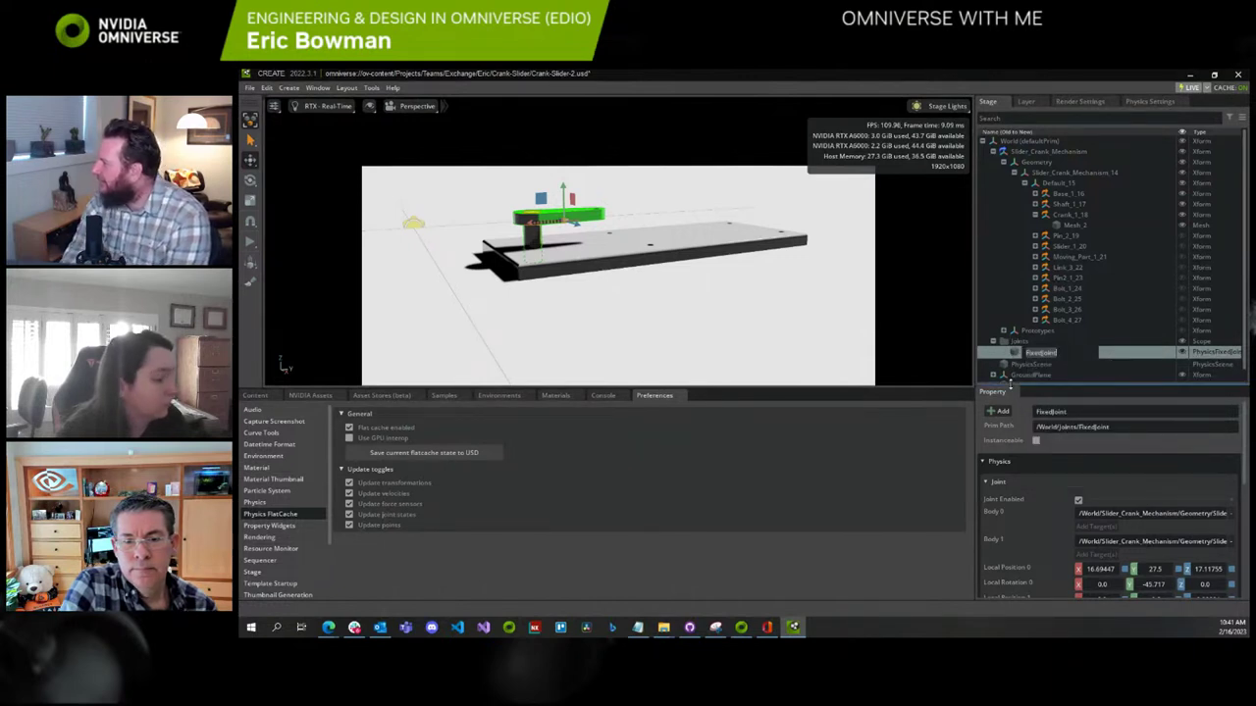
pyautogui.write('c')
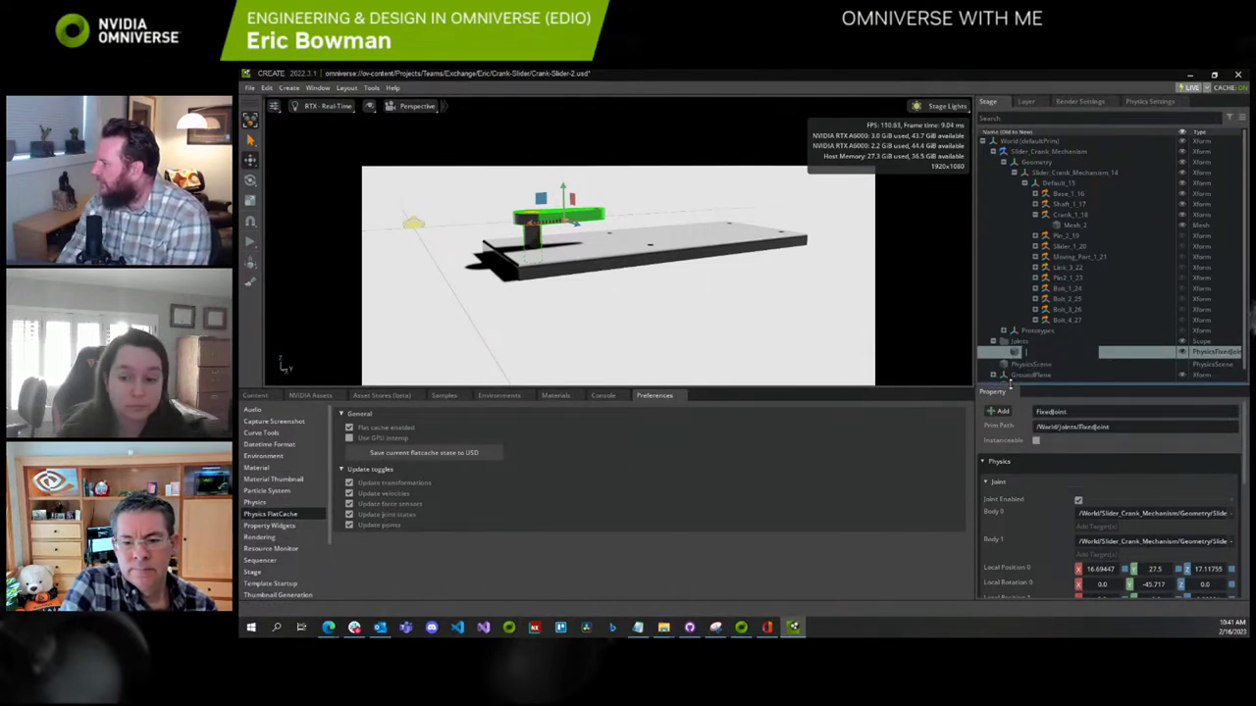
pyautogui.write('rank_S')
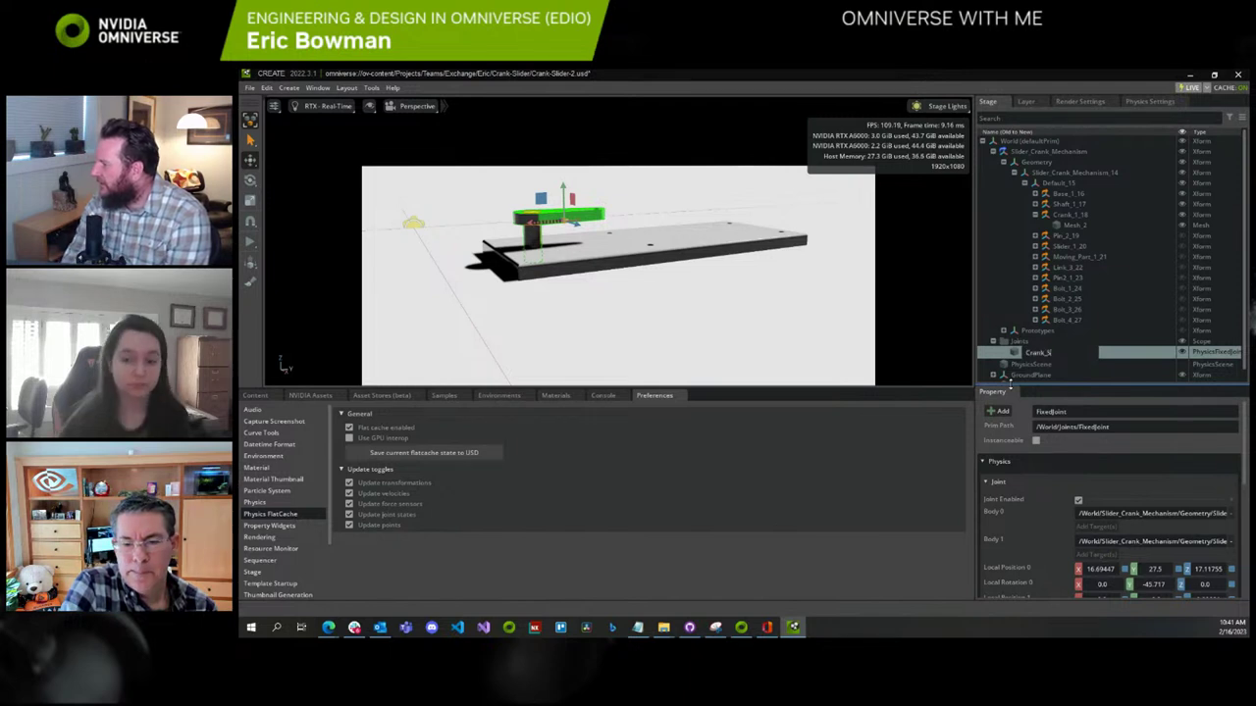
pyautogui.write('haft')
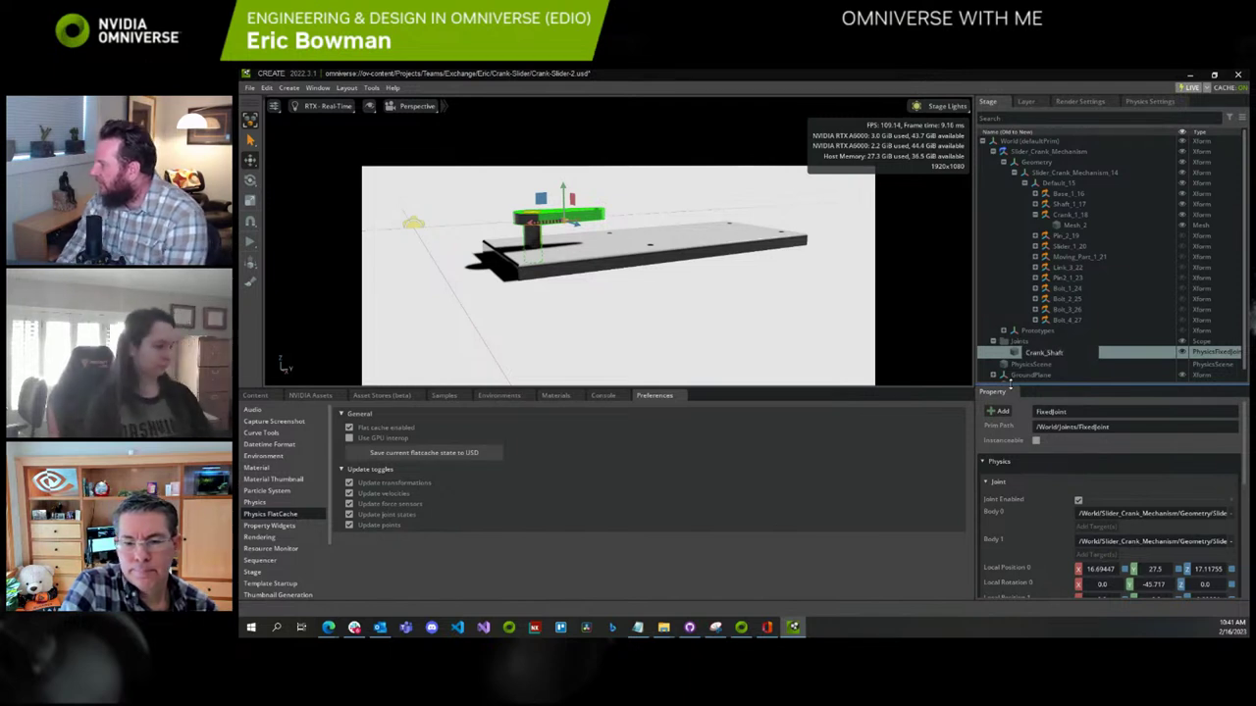
pyautogui.press('Return')
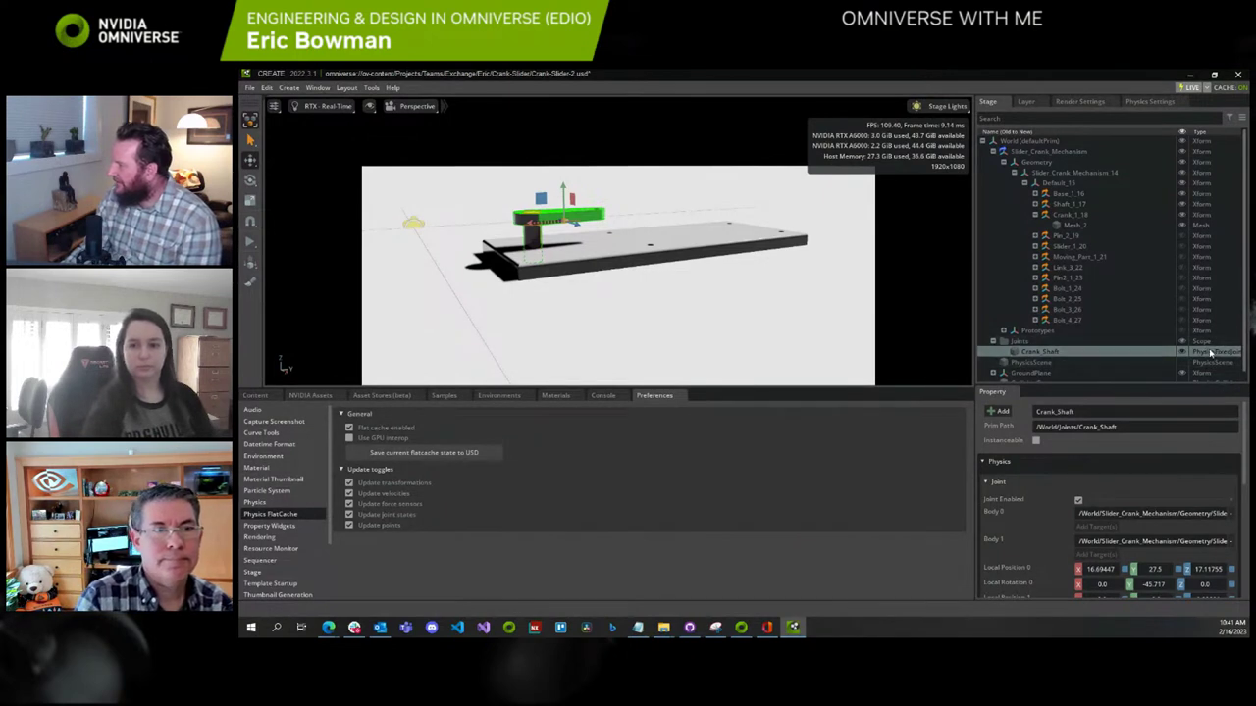
# Run and stop the physics simulation twice to test how the crank and shaft behave with the fixed joint
pyautogui.click(251, 242)
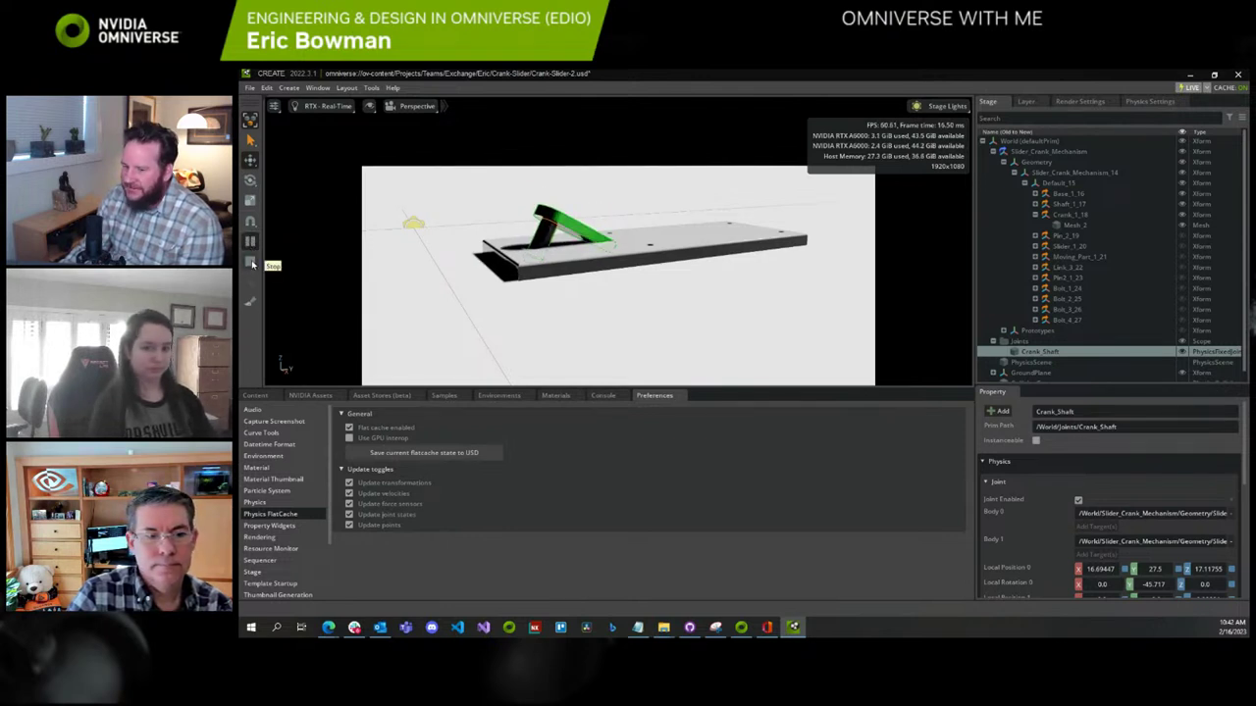
pyautogui.click(252, 264)
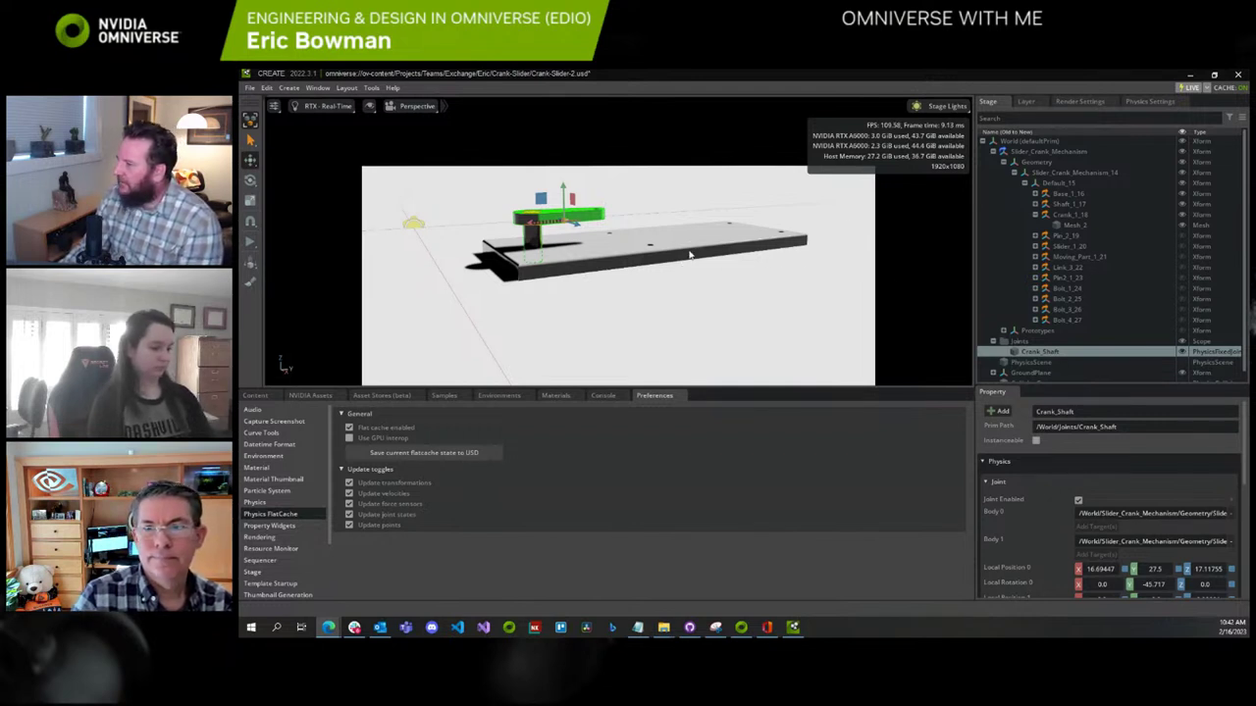
pyautogui.click(251, 244)
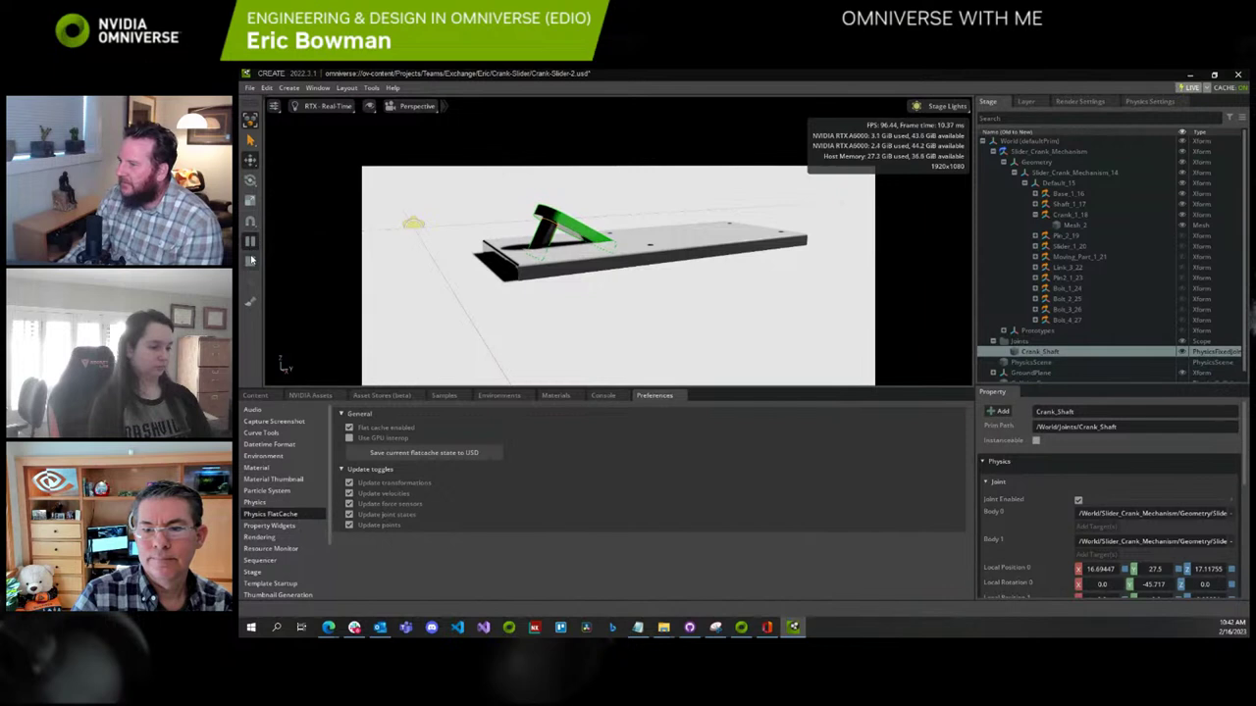
pyautogui.click(252, 262)
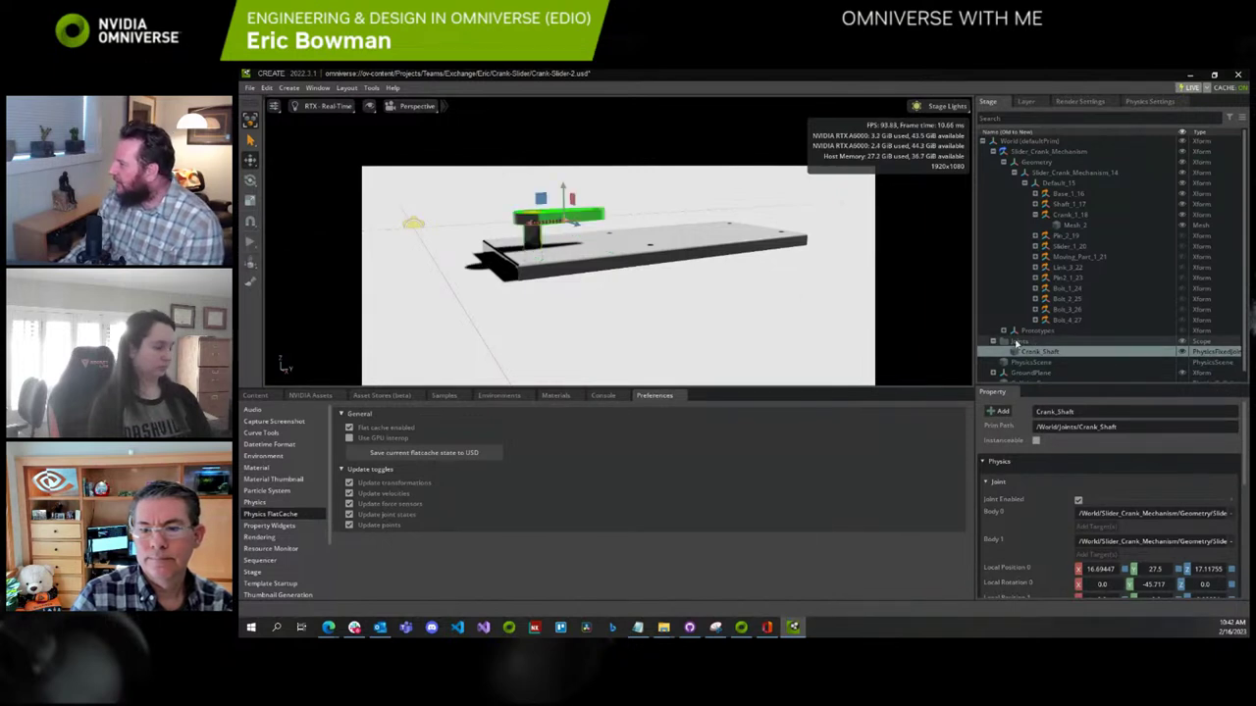
# Collapse Crank_1_18 in the stage and compare the pivot positions of Base_1_16 and Shaft_1_17 in the viewport
pyautogui.click(1035, 214)
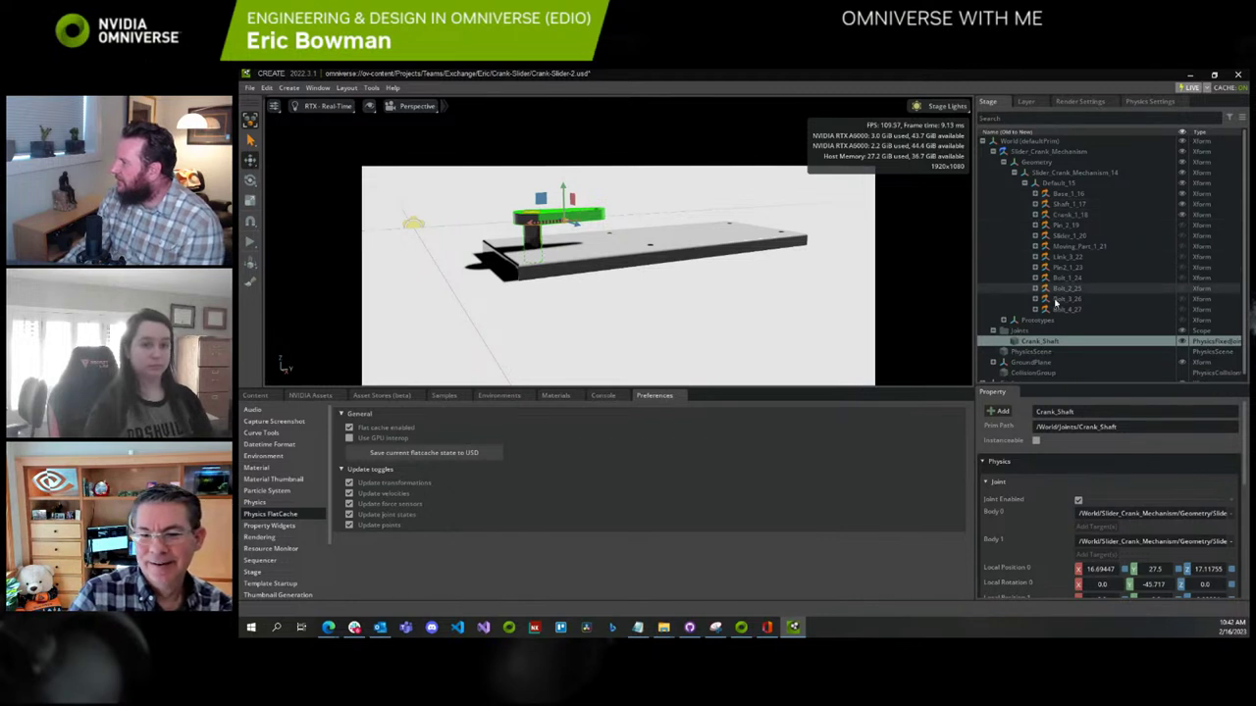
pyautogui.click(1067, 203)
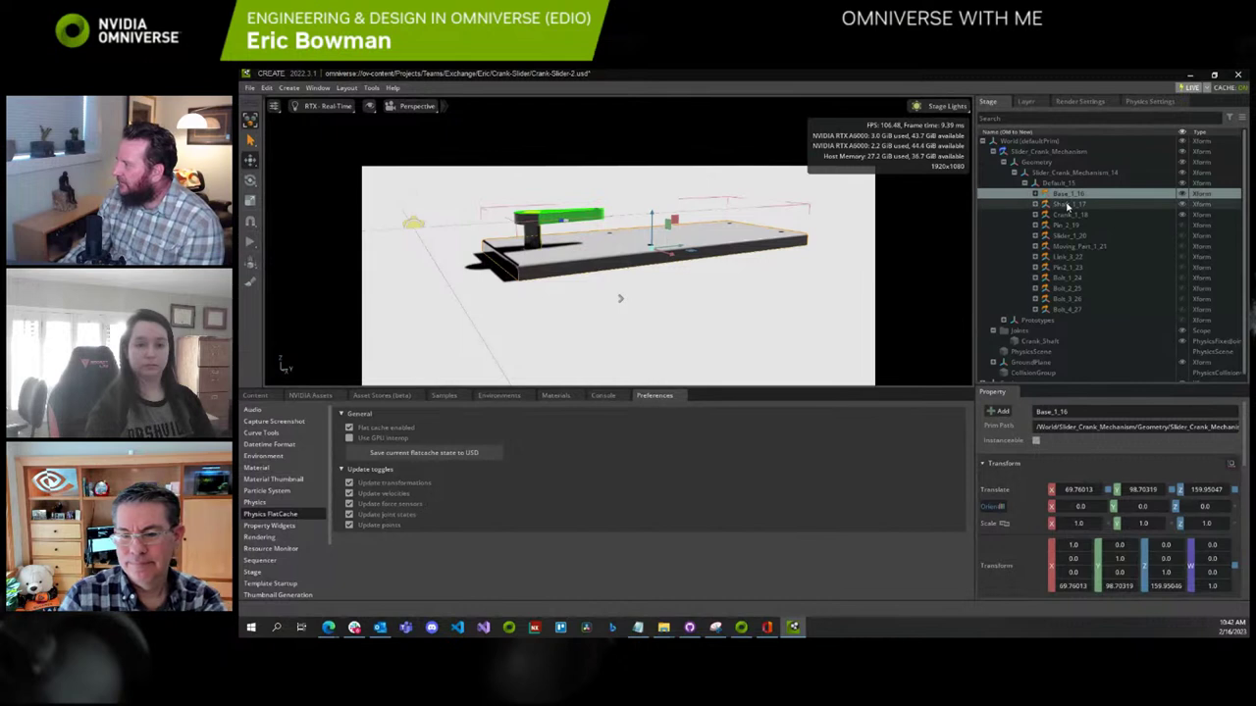
pyautogui.click(1067, 195)
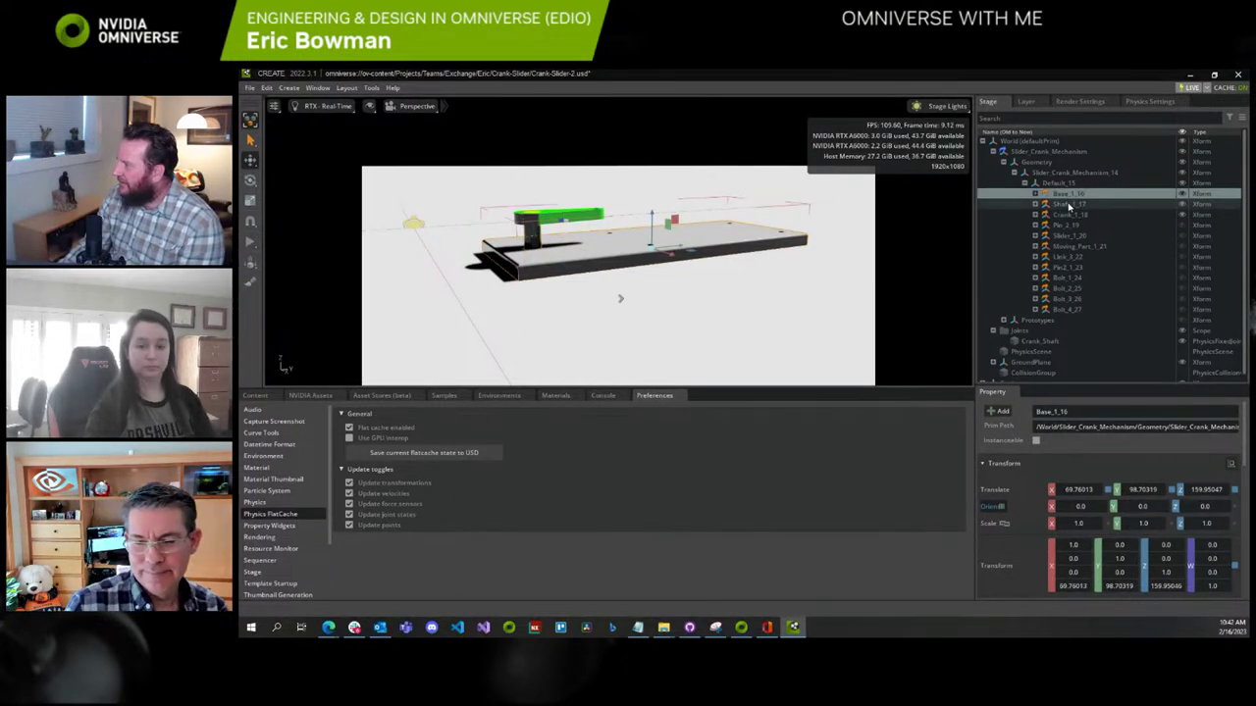
pyautogui.click(1067, 204)
pyautogui.click(1067, 194)
pyautogui.click(1069, 205)
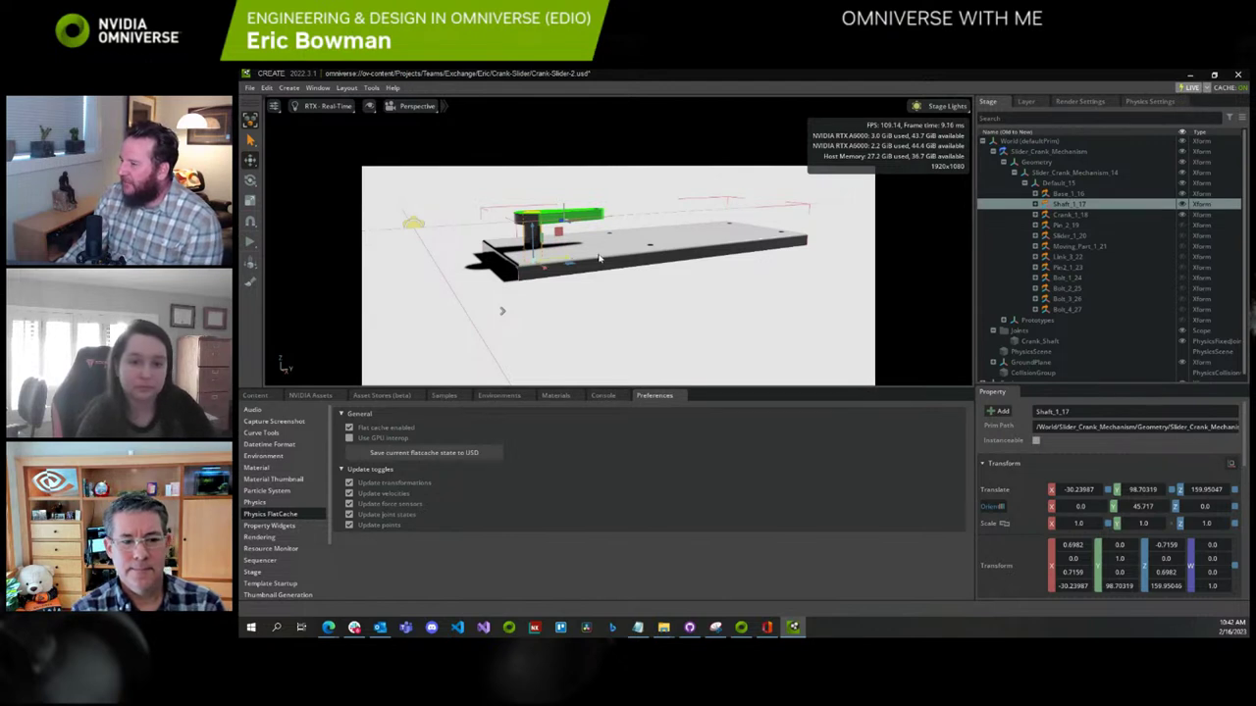
pyautogui.click(1055, 194)
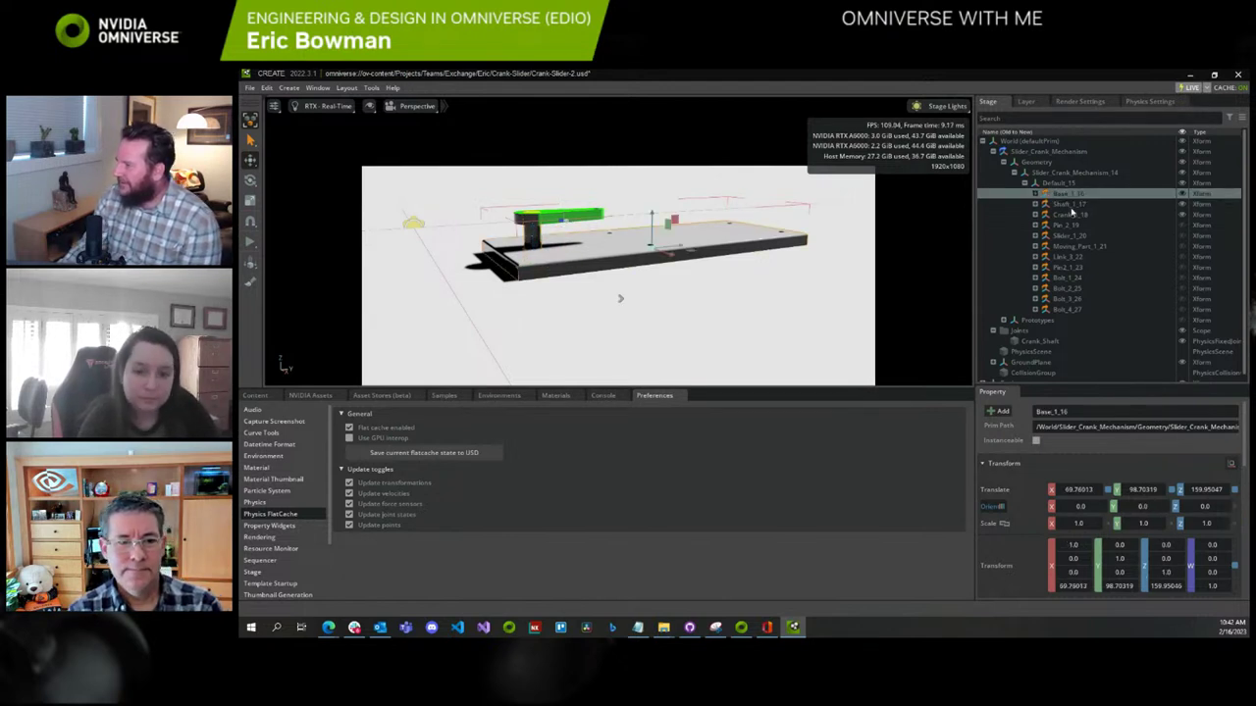
# Create a physics revolute joint between Shaft_1_17 and Base_1_16, with Shaft_1_17 selected first
pyautogui.click(1063, 204)
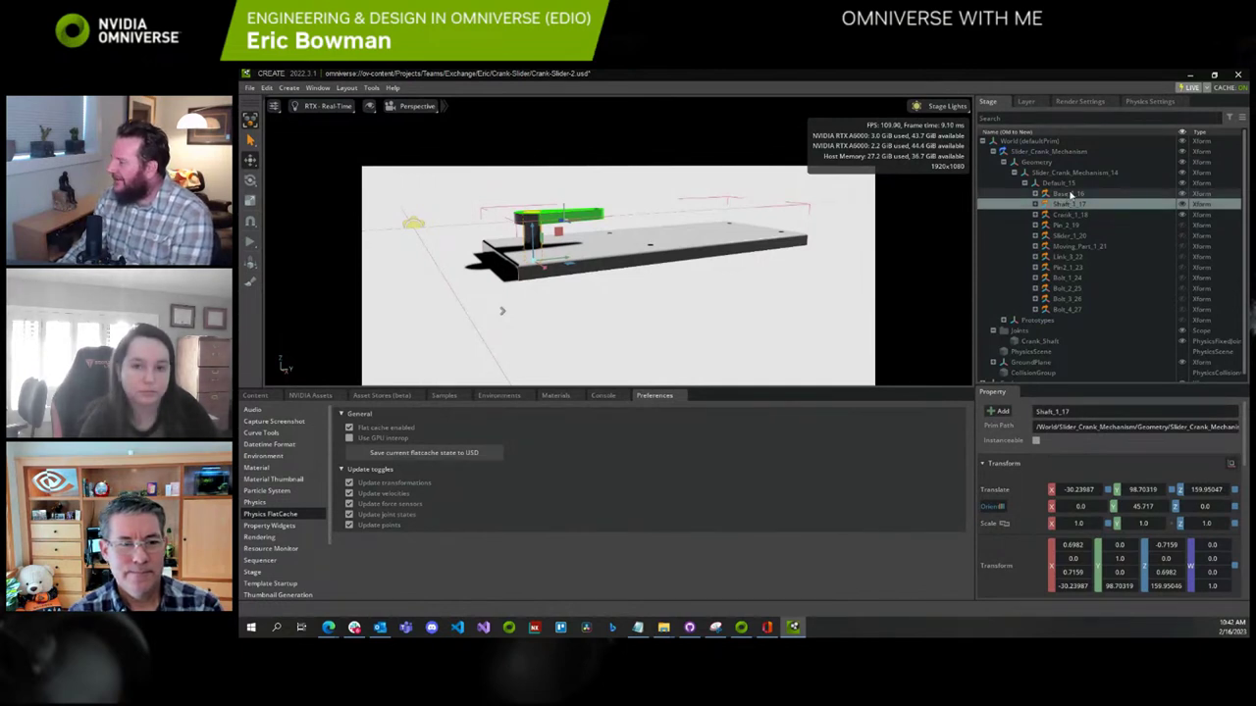
pyautogui.keyDown('ctrl'); pyautogui.click(1056, 195); pyautogui.keyUp('ctrl')
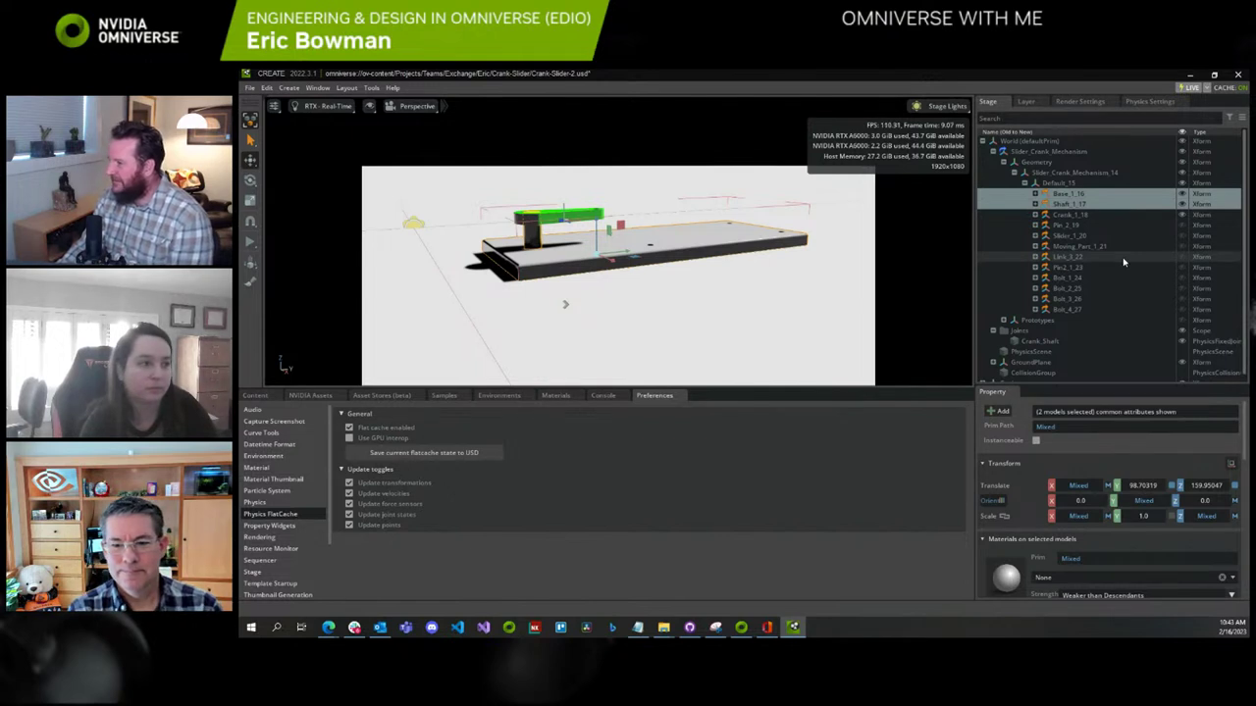
pyautogui.rightClick(1079, 207)
pyautogui.moveTo(1109, 237)
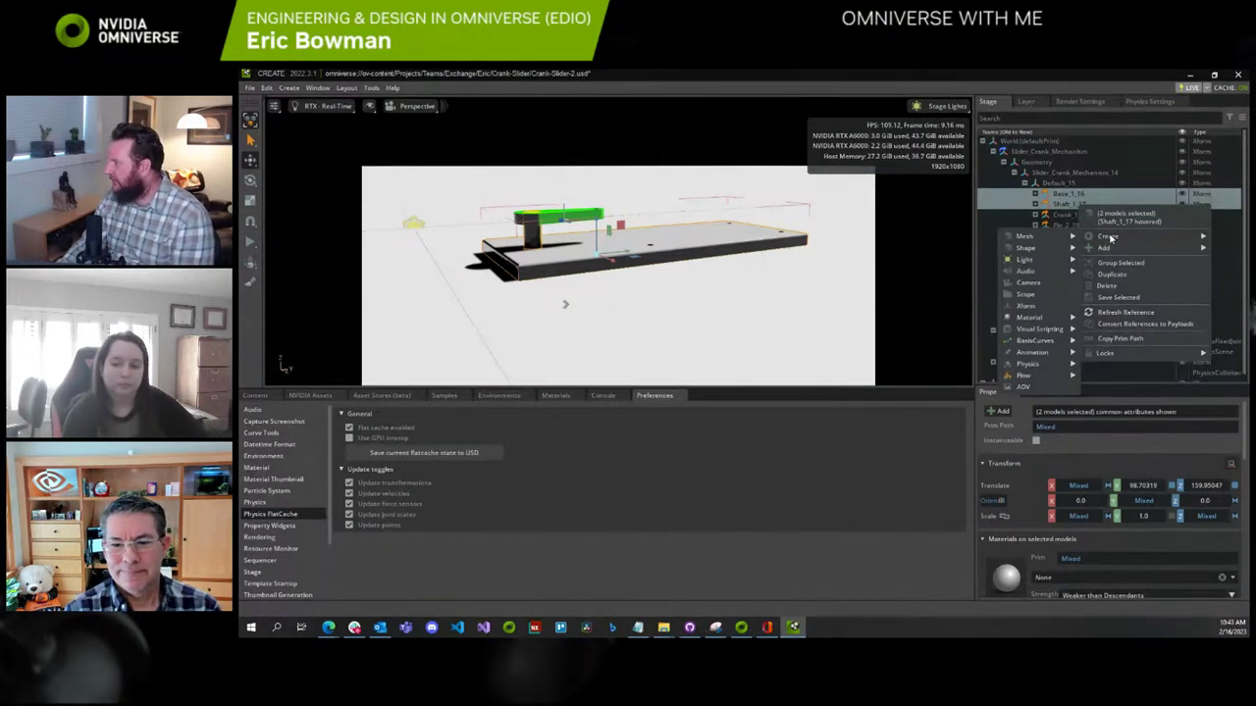
pyautogui.moveTo(1038, 368)
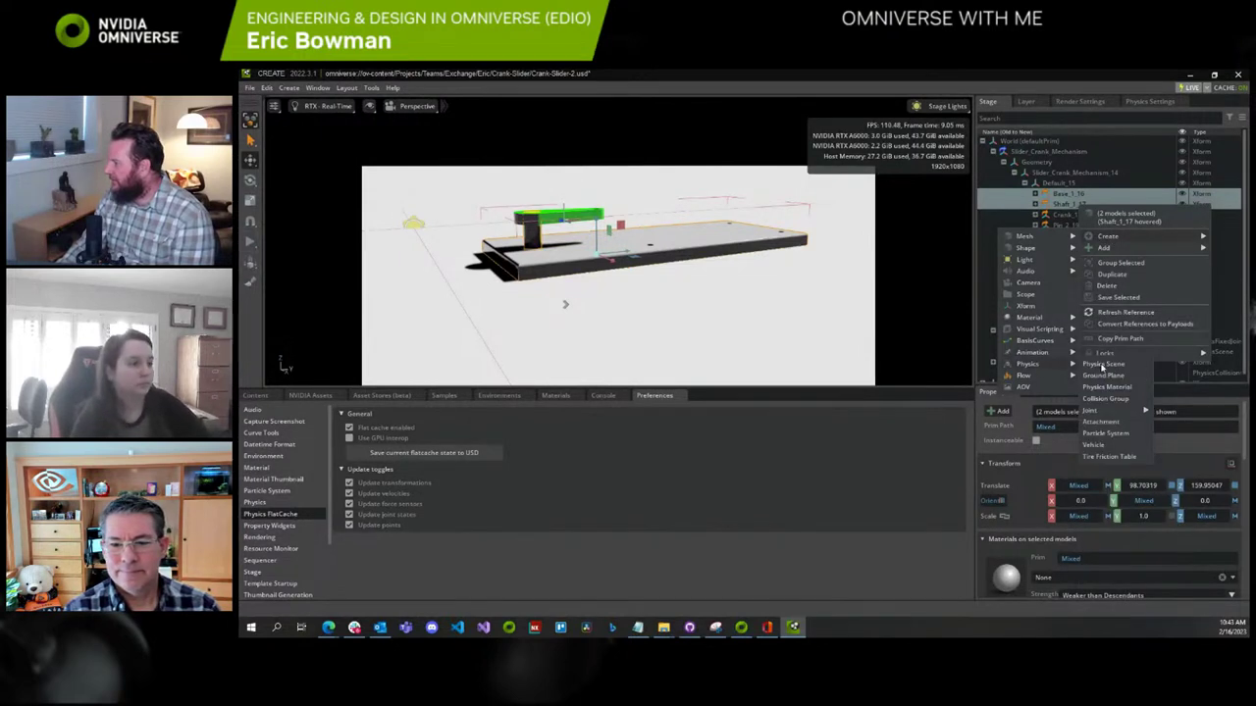
pyautogui.moveTo(1104, 413)
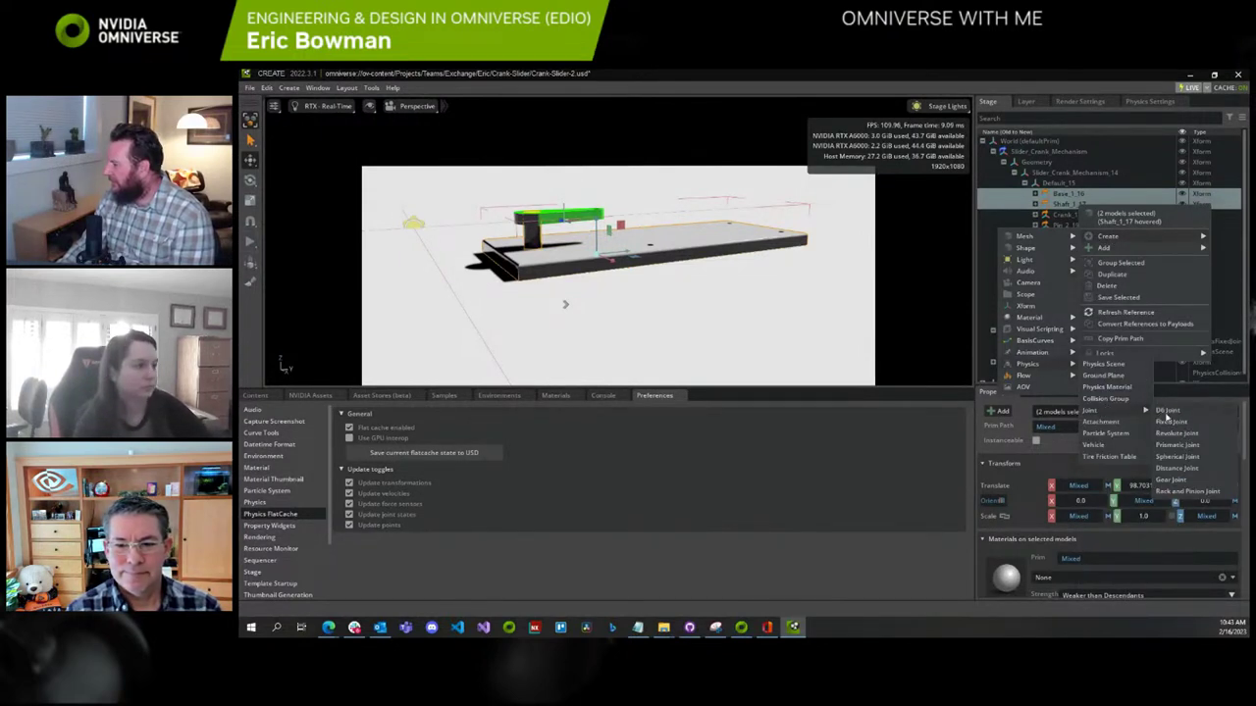
pyautogui.click(1174, 434)
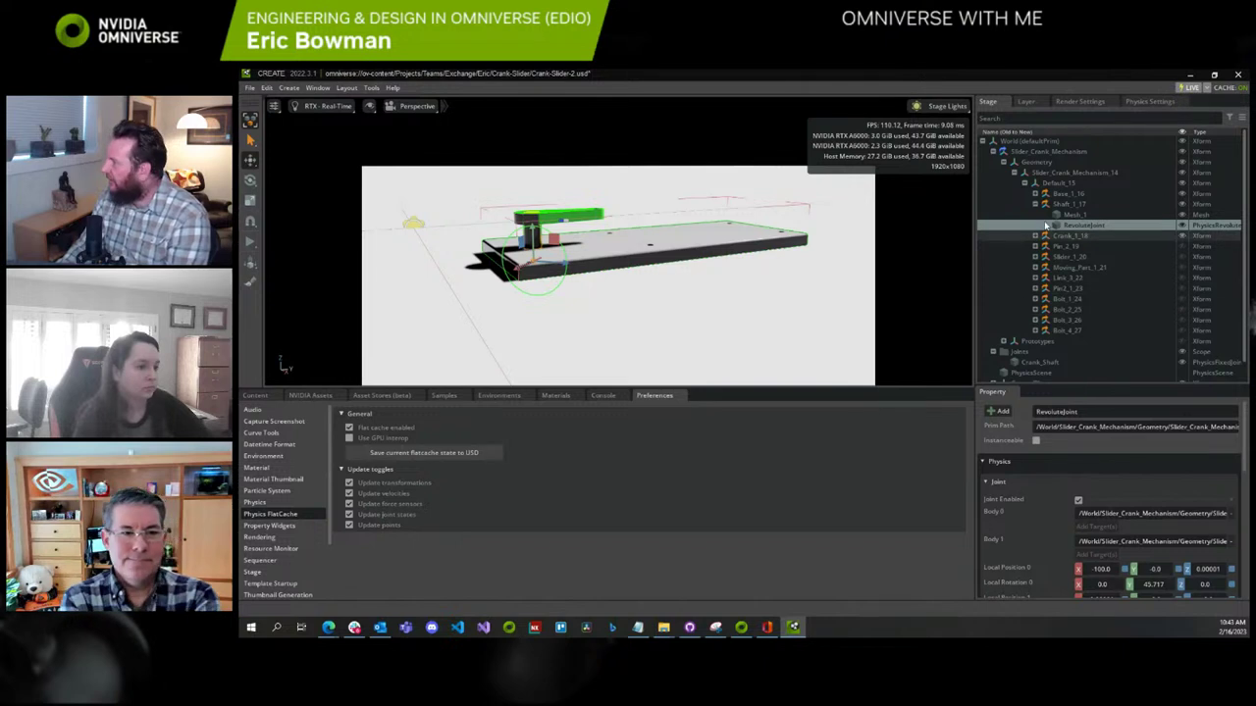
# Delete the revolute joint under Shaft_1_17
pyautogui.click(1072, 204)
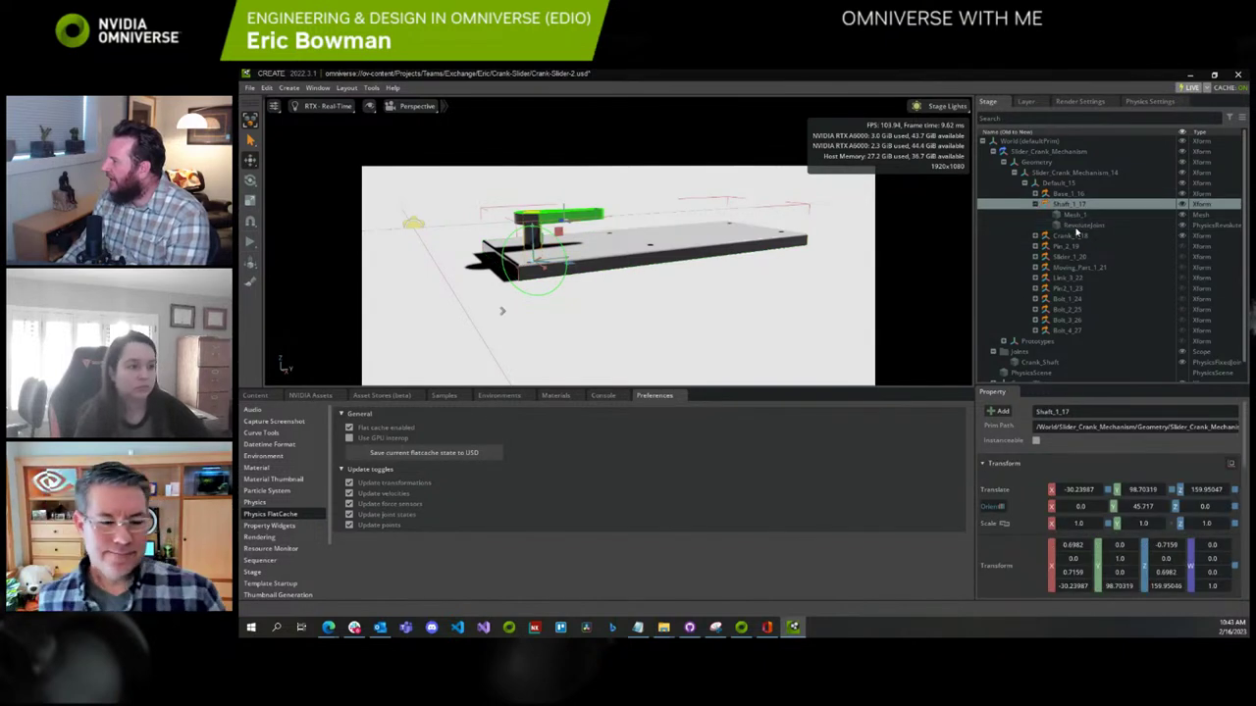
pyautogui.click(1101, 226)
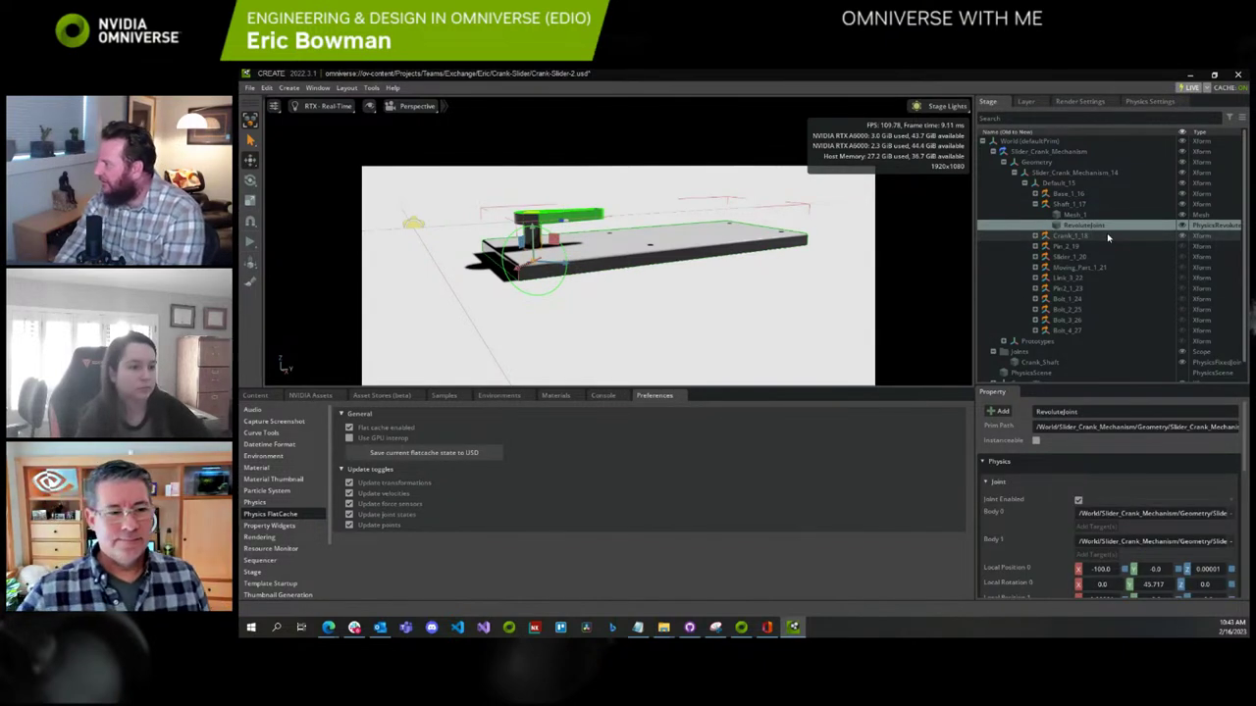
pyautogui.press('Delete')
# Create a physics revolute joint between Base_1_16 and Shaft_1_17, with Base_1_16 selected first
pyautogui.click(1068, 194)
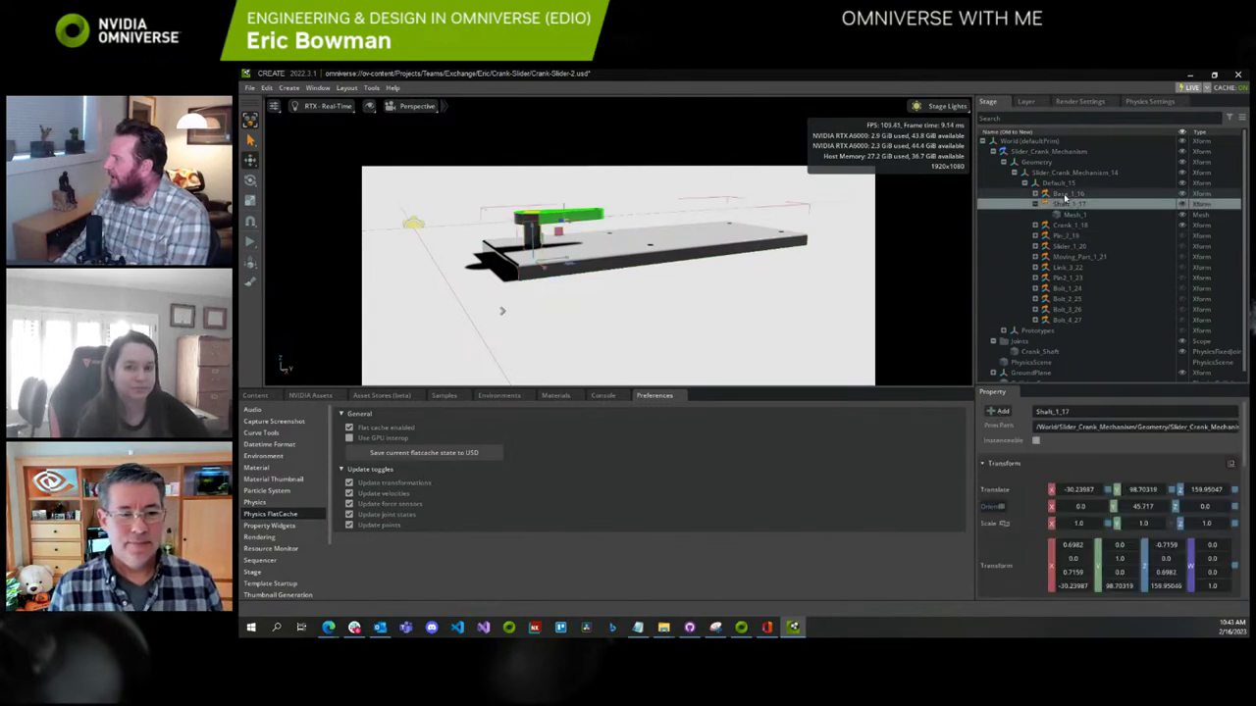
pyautogui.keyDown('ctrl'); pyautogui.click(1068, 206); pyautogui.keyUp('ctrl')
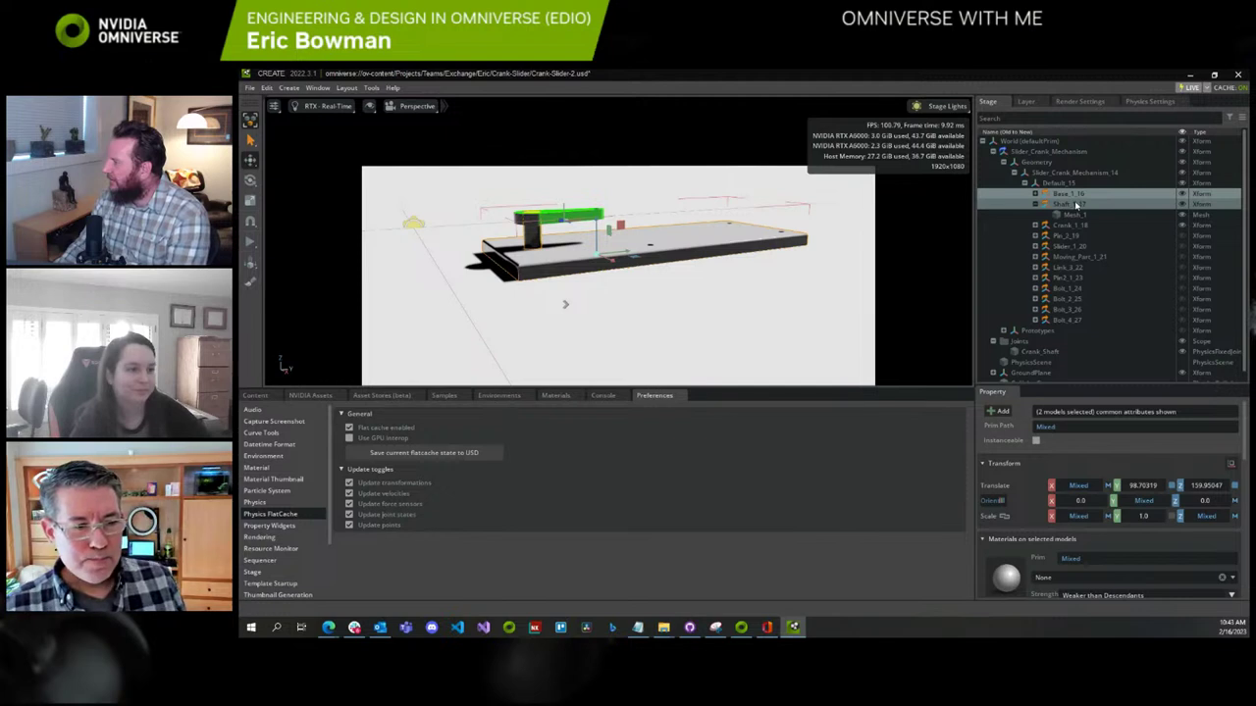
pyautogui.click(289, 88)
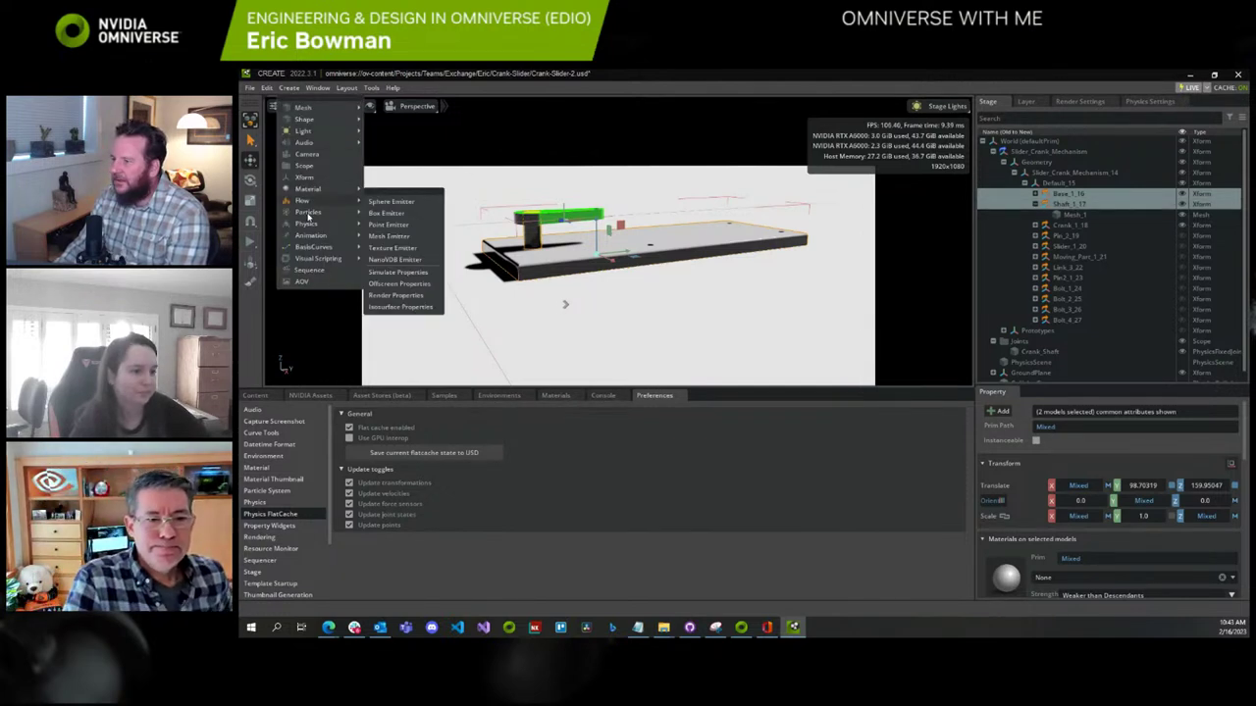
pyautogui.moveTo(312, 229)
pyautogui.moveTo(402, 275)
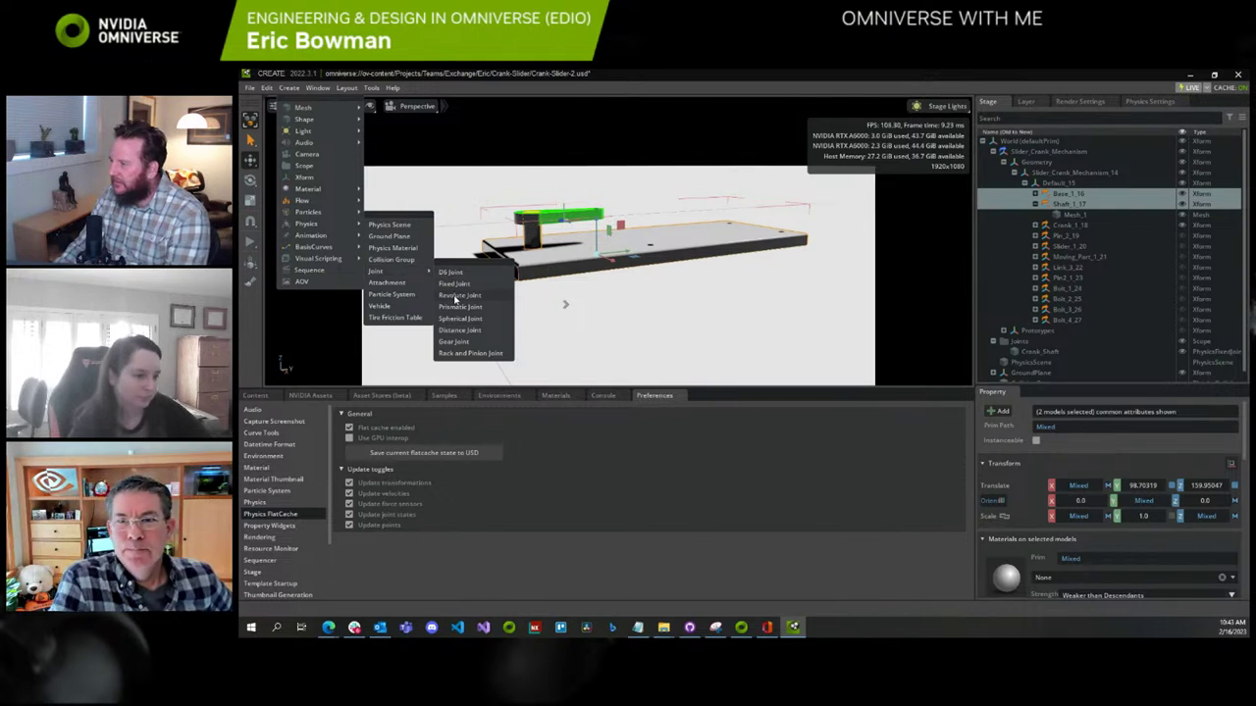
pyautogui.click(457, 295)
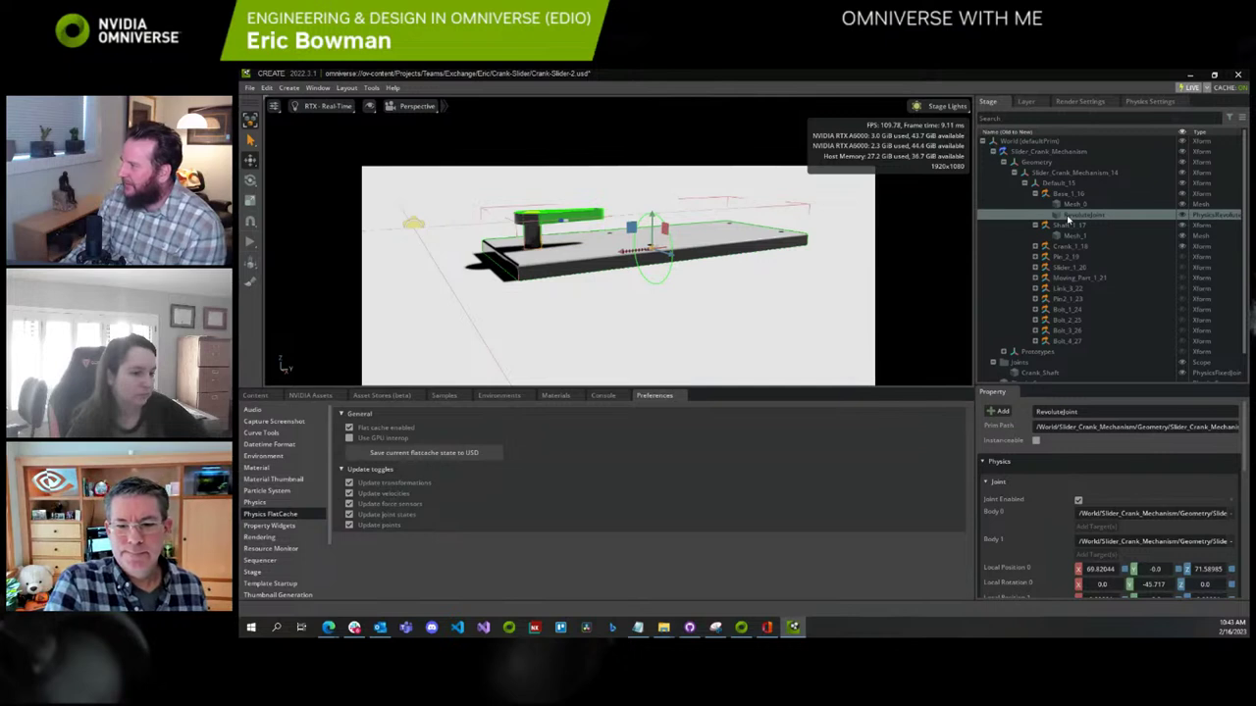
# Set the axis of the revolute joint under Base_1_16 to Y and test it by running and stopping the simulation
pyautogui.scroll(-2, 1094, 501)
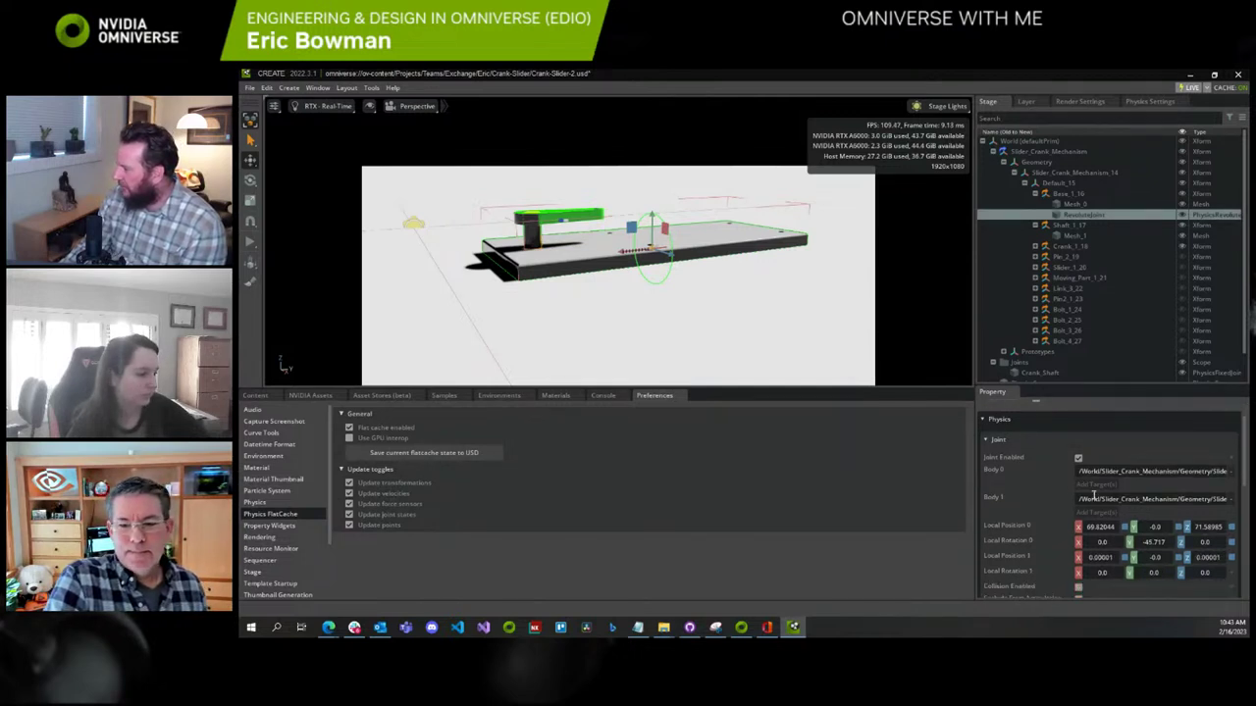
pyautogui.scroll(2, 1095, 481)
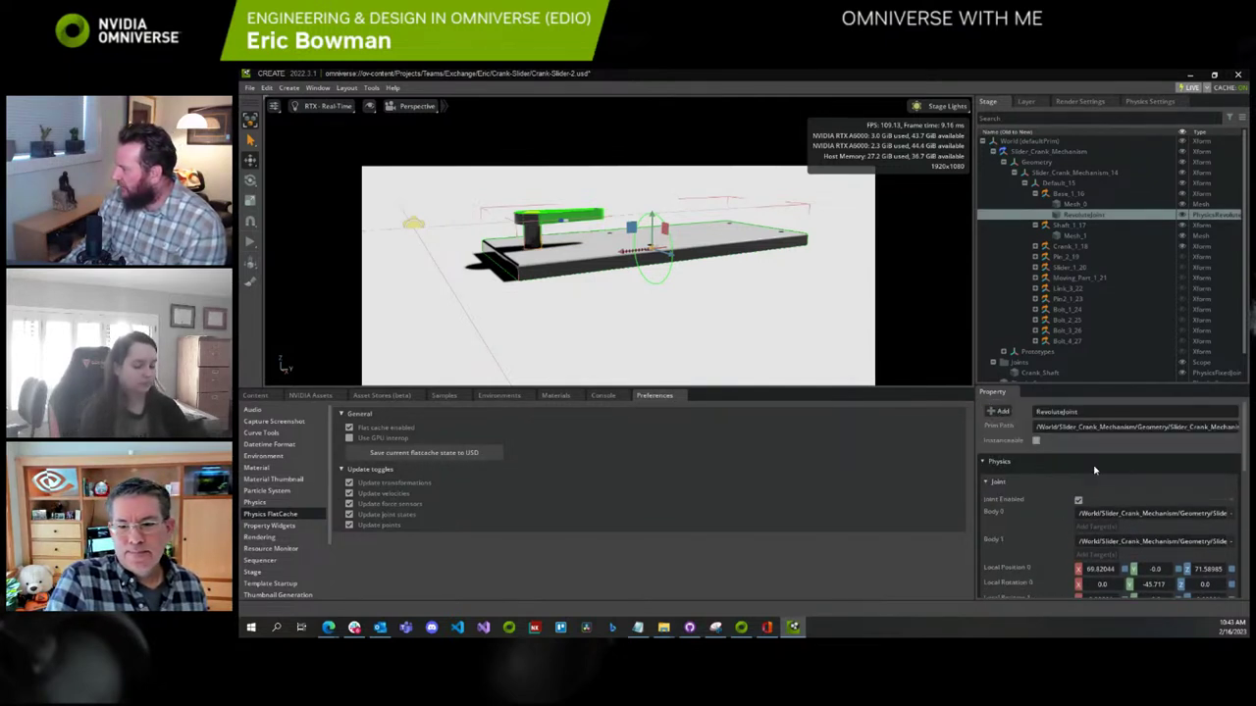
pyautogui.scroll(-3, 1089, 471)
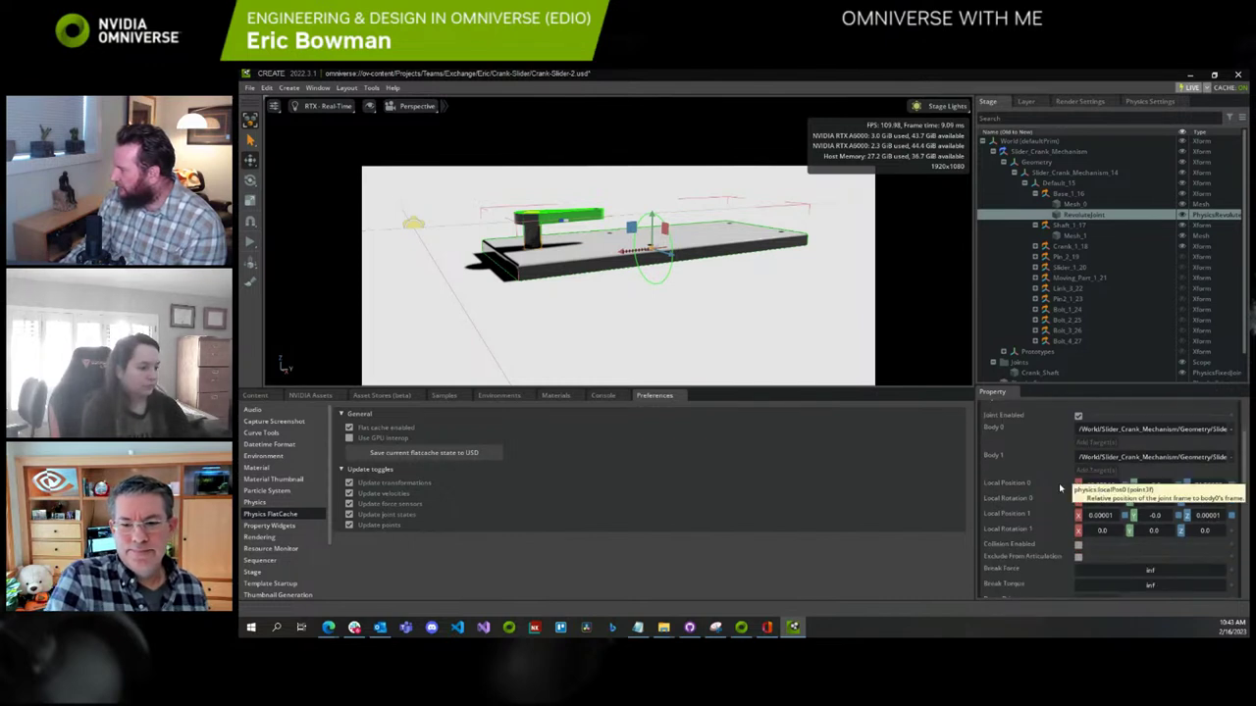
pyautogui.scroll(-2, 1058, 483)
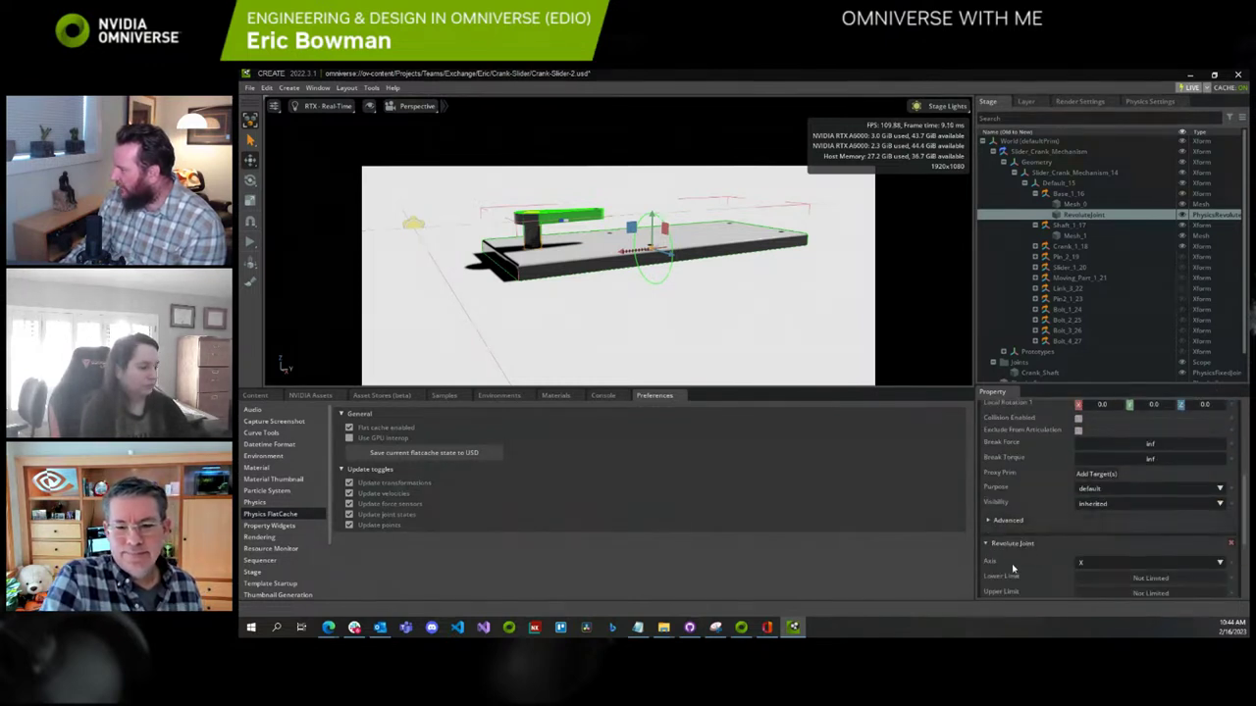
pyautogui.click(1140, 565)
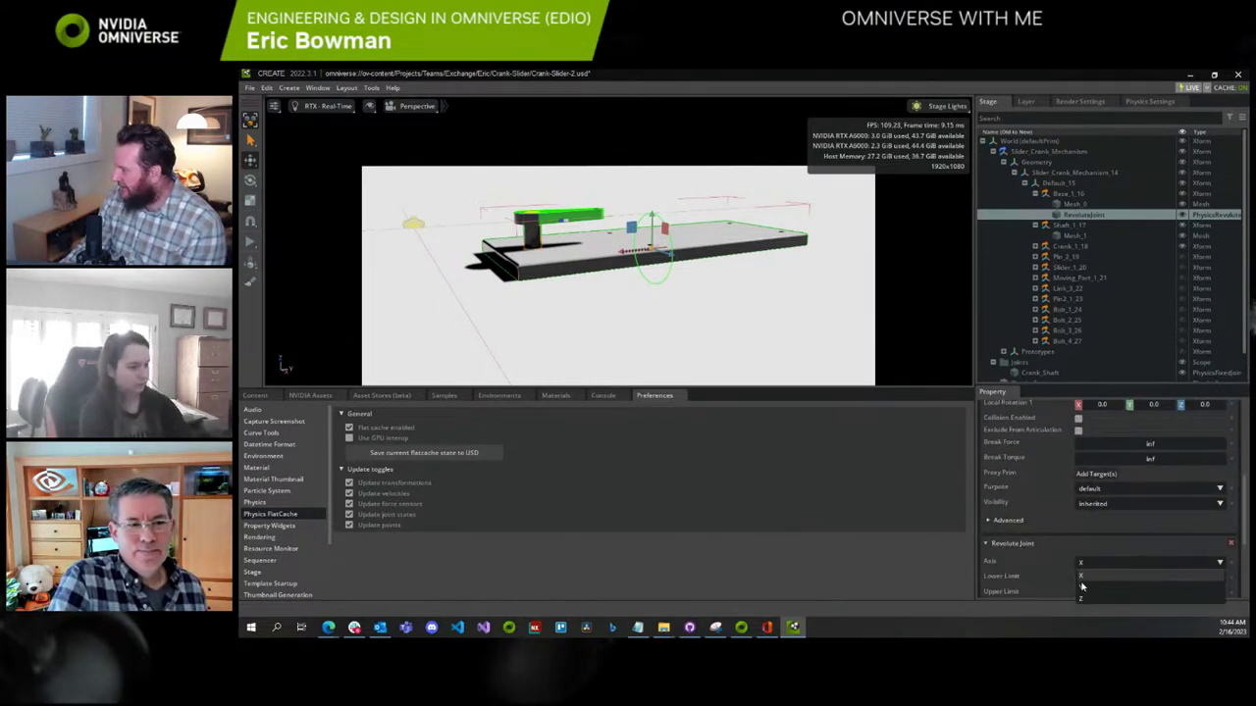
pyautogui.click(1129, 587)
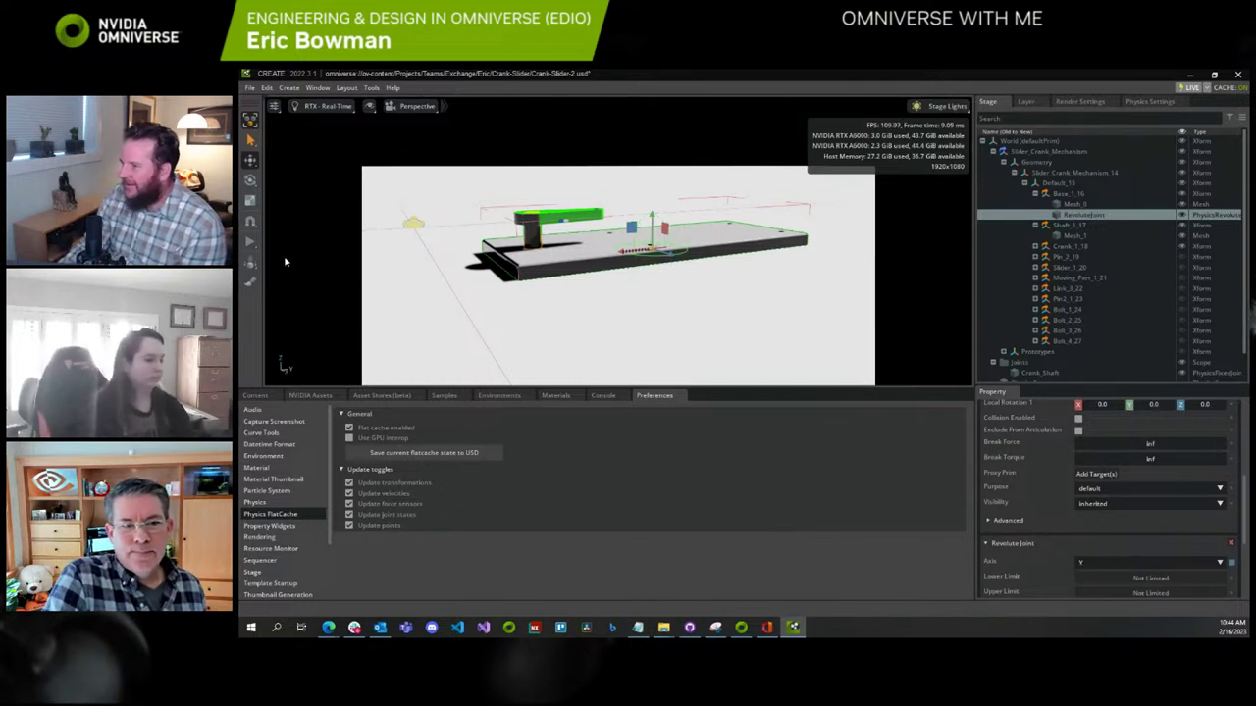
pyautogui.click(251, 241)
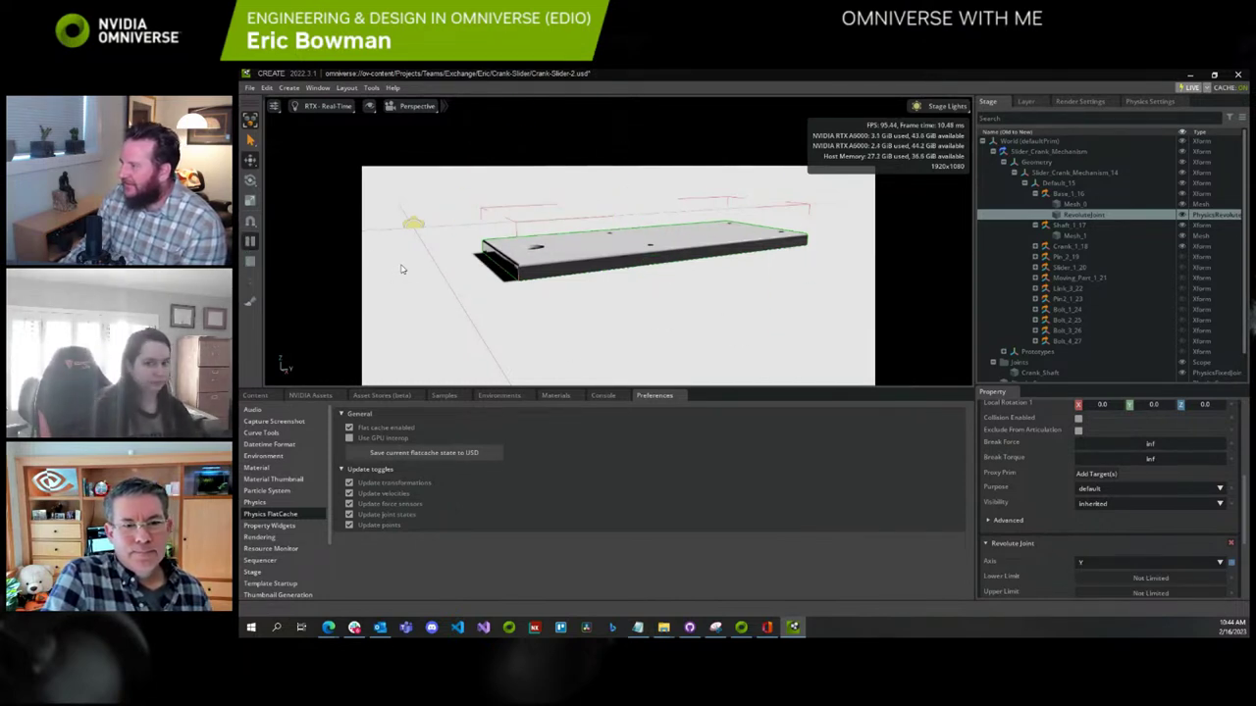
pyautogui.click(250, 263)
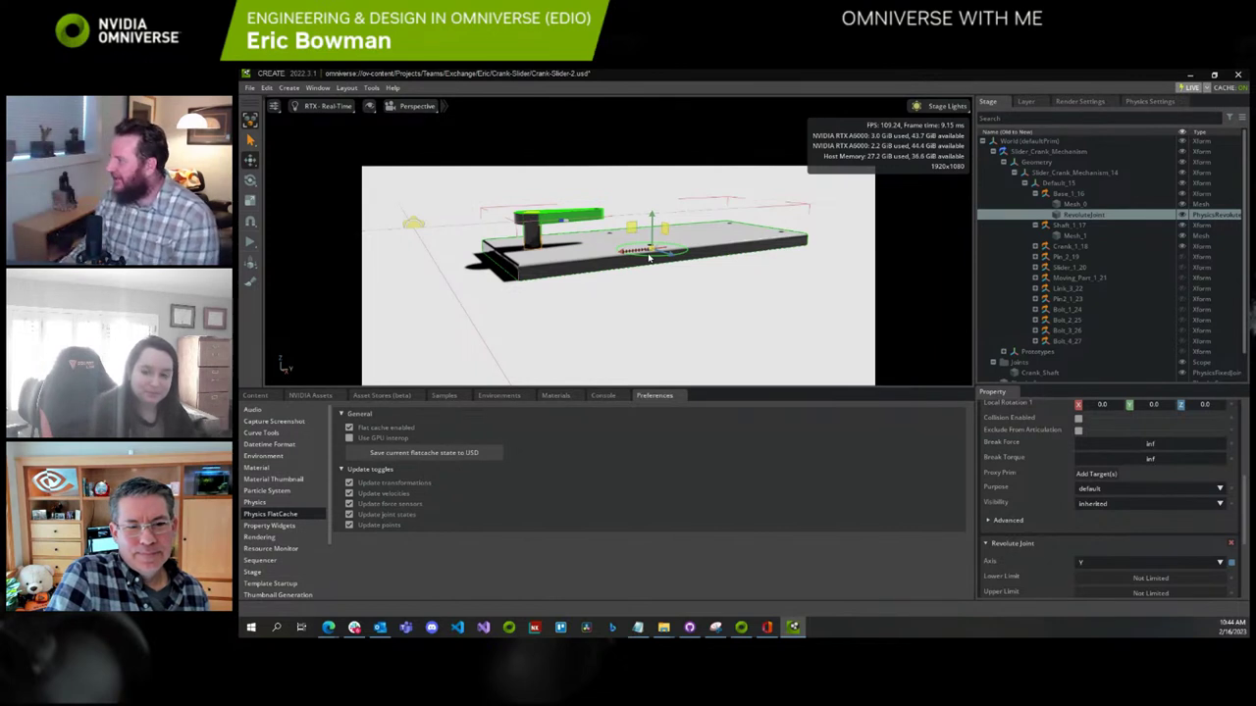
# Delete the revolute joint under Base_1_16 and run and stop the simulation without it
pyautogui.click(1074, 204)
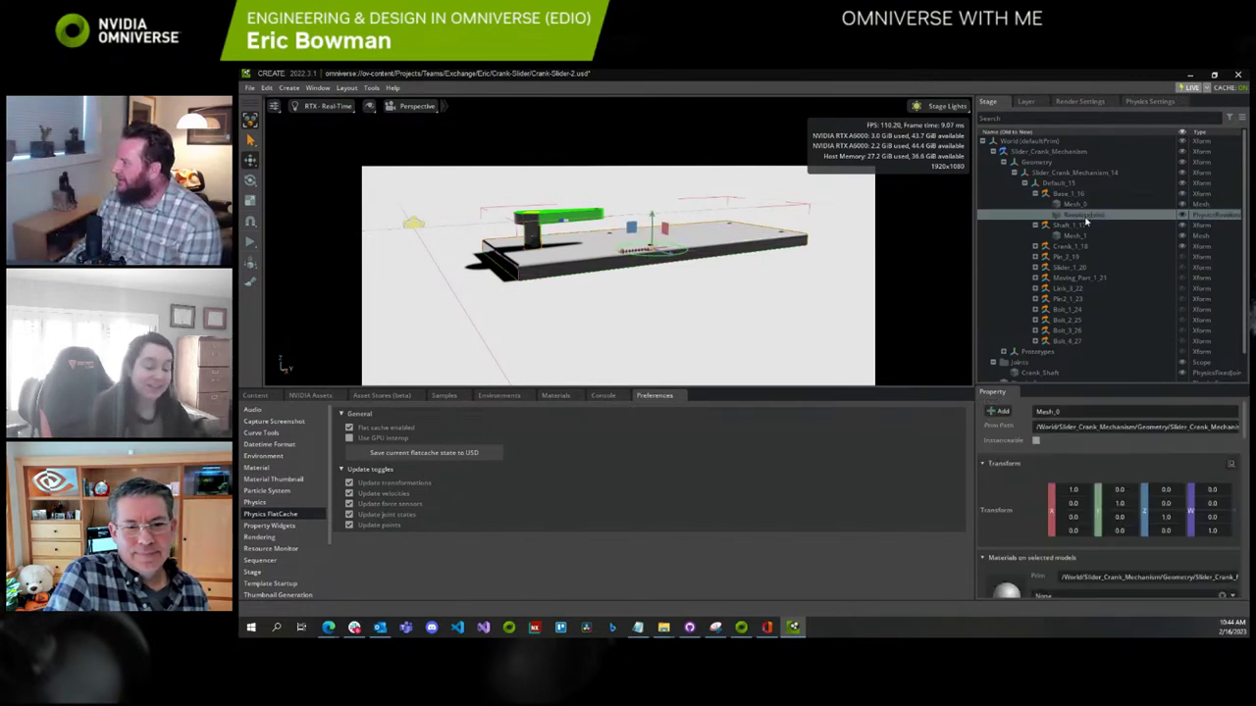
pyautogui.press('Delete')
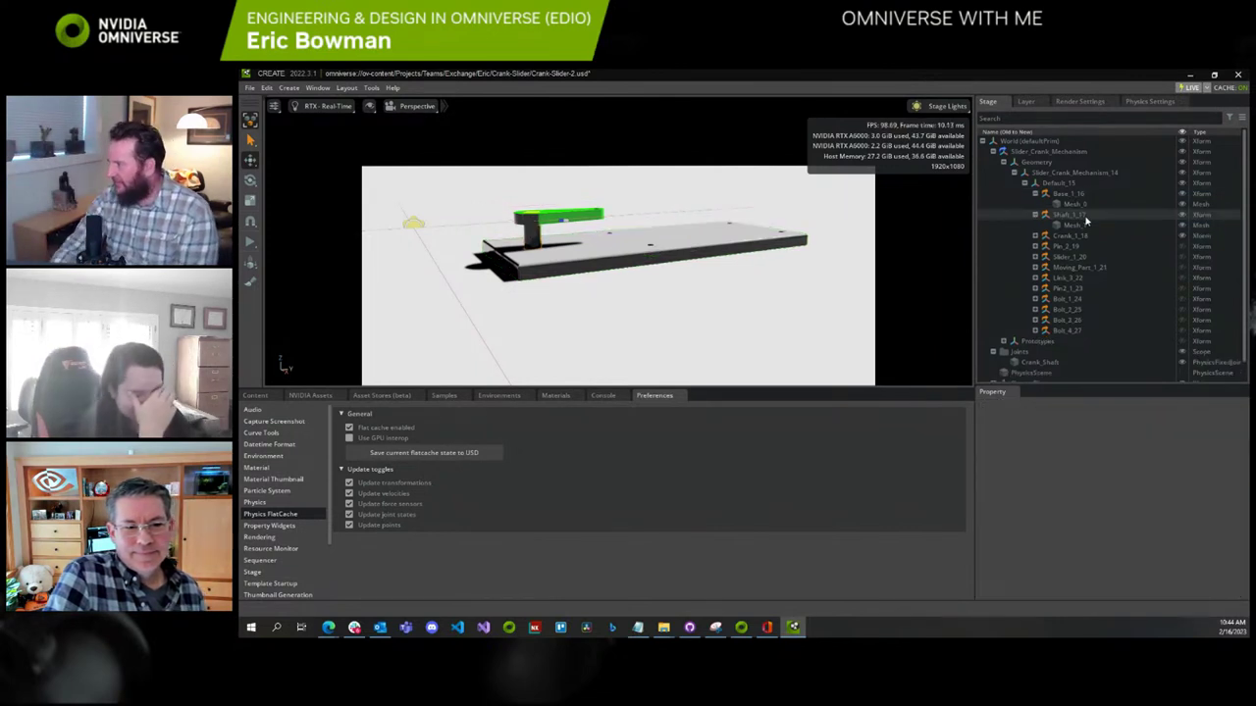
pyautogui.click(250, 242)
pyautogui.click(250, 263)
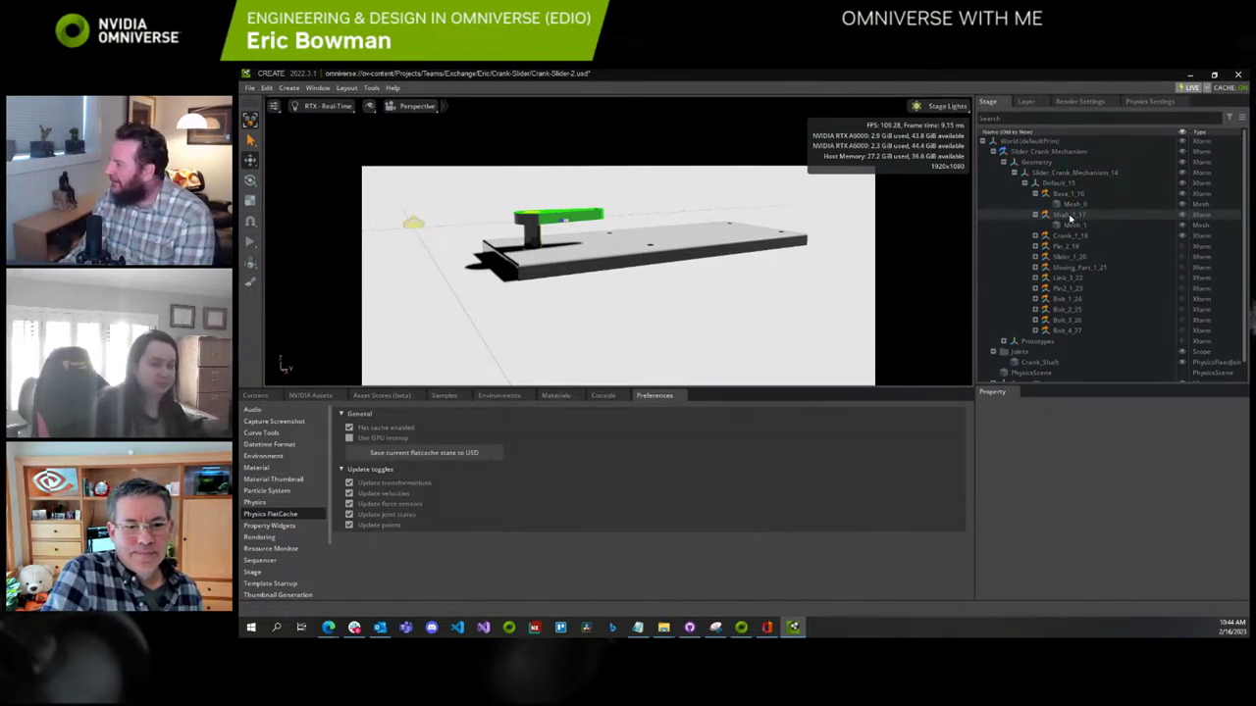
# Create a physics revolute joint between Base_1_16 and Shaft_1_17, selecting Base_1_16 before Shaft_1_17
pyautogui.click(1069, 214)
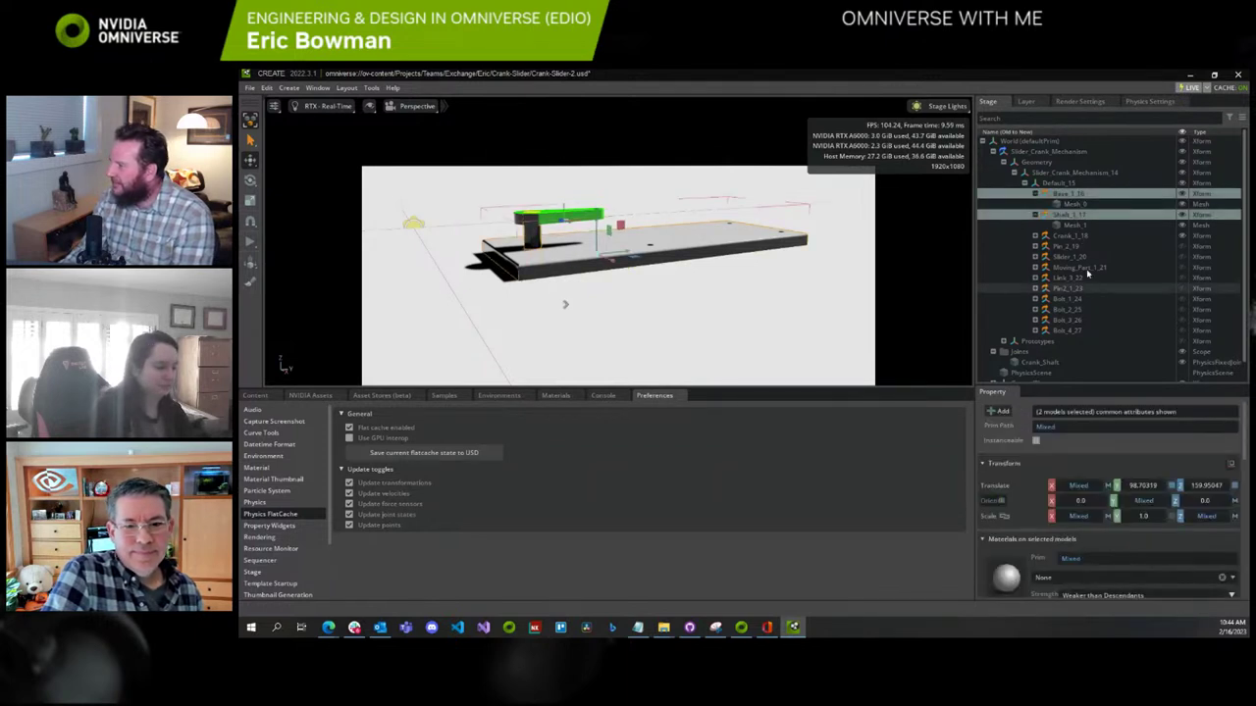
pyautogui.keyDown('ctrl'); pyautogui.click(1066, 194); pyautogui.keyUp('ctrl')
pyautogui.click(1066, 197)
pyautogui.keyDown('ctrl'); pyautogui.click(1068, 215); pyautogui.keyUp('ctrl')
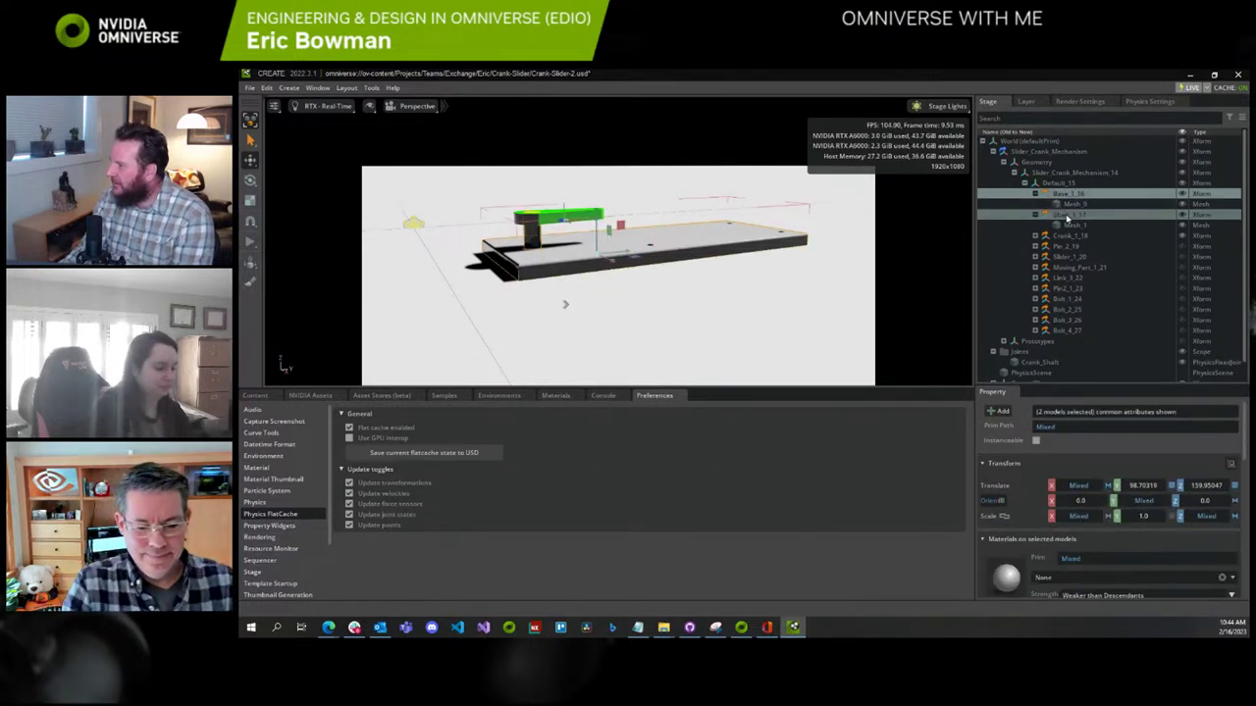
pyautogui.click(1069, 195)
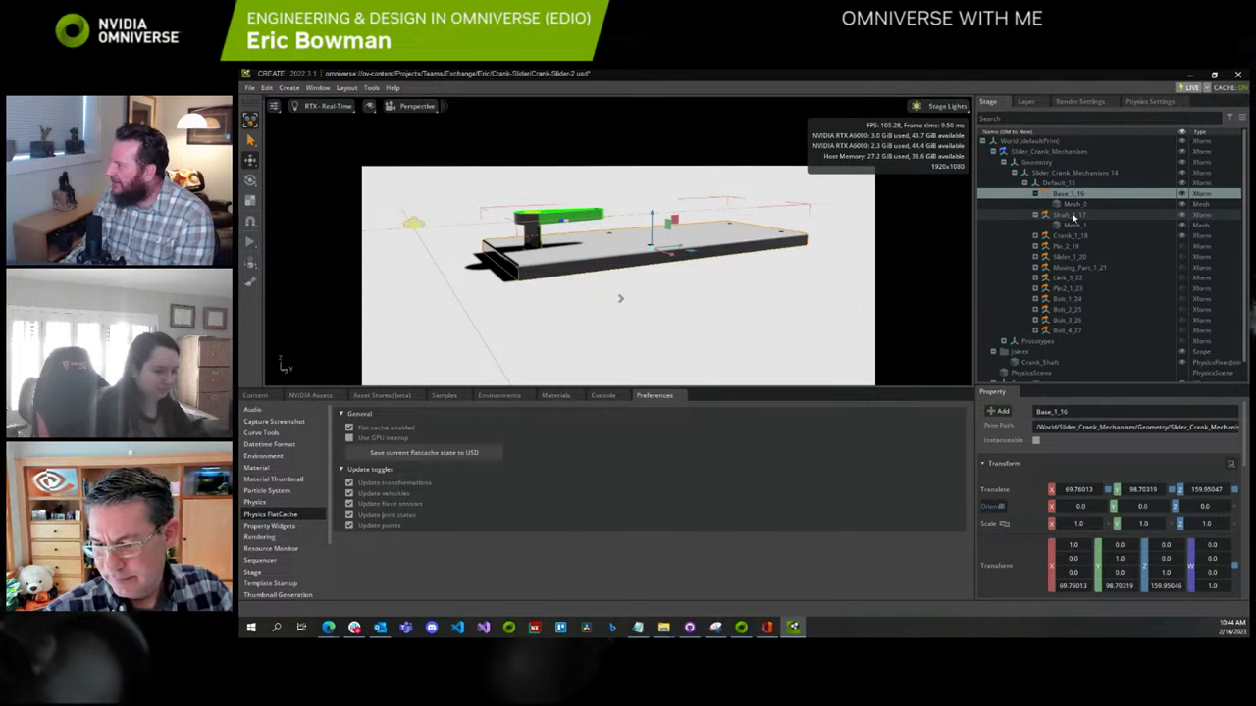
pyautogui.keyDown('ctrl'); pyautogui.click(1073, 216); pyautogui.keyUp('ctrl')
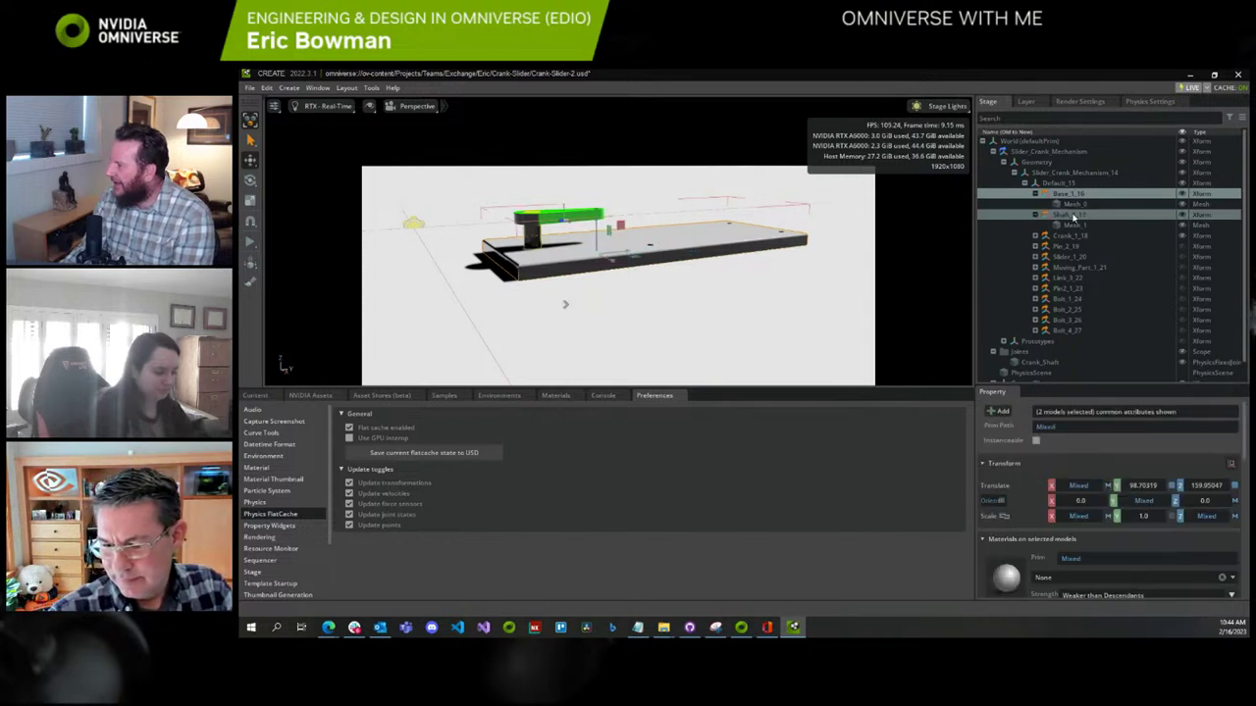
pyautogui.click(287, 88)
pyautogui.moveTo(307, 202)
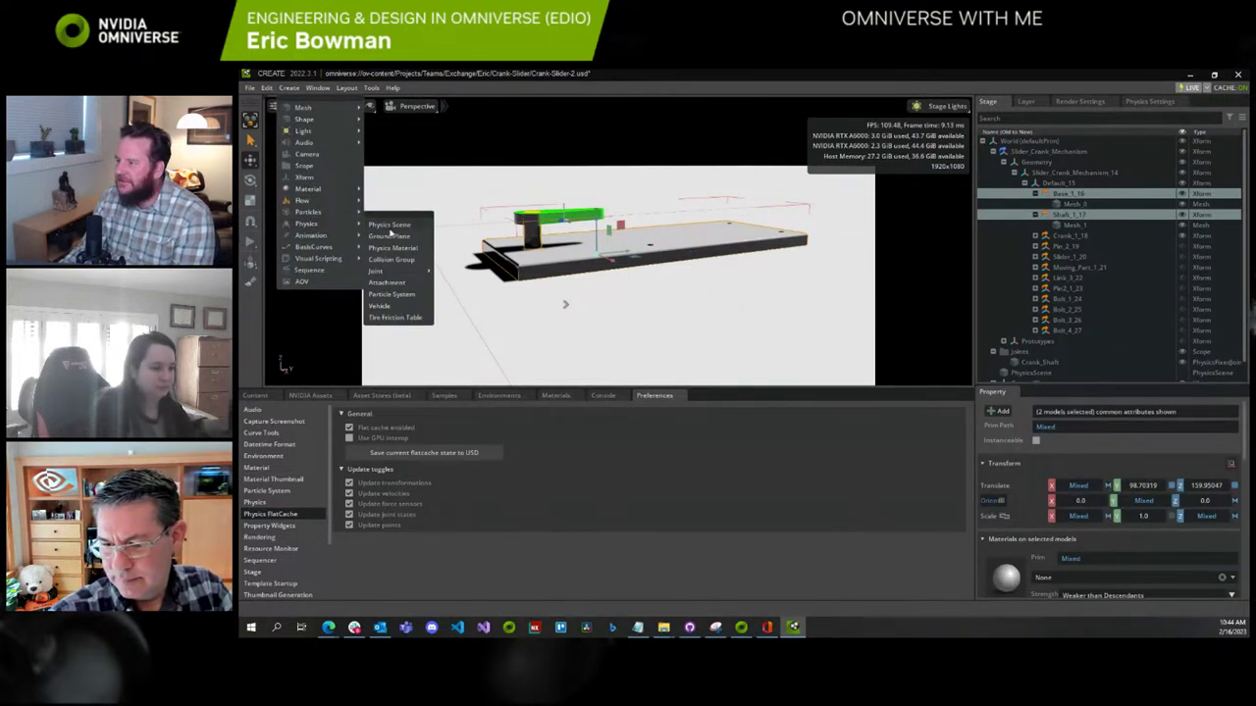
pyautogui.moveTo(409, 273)
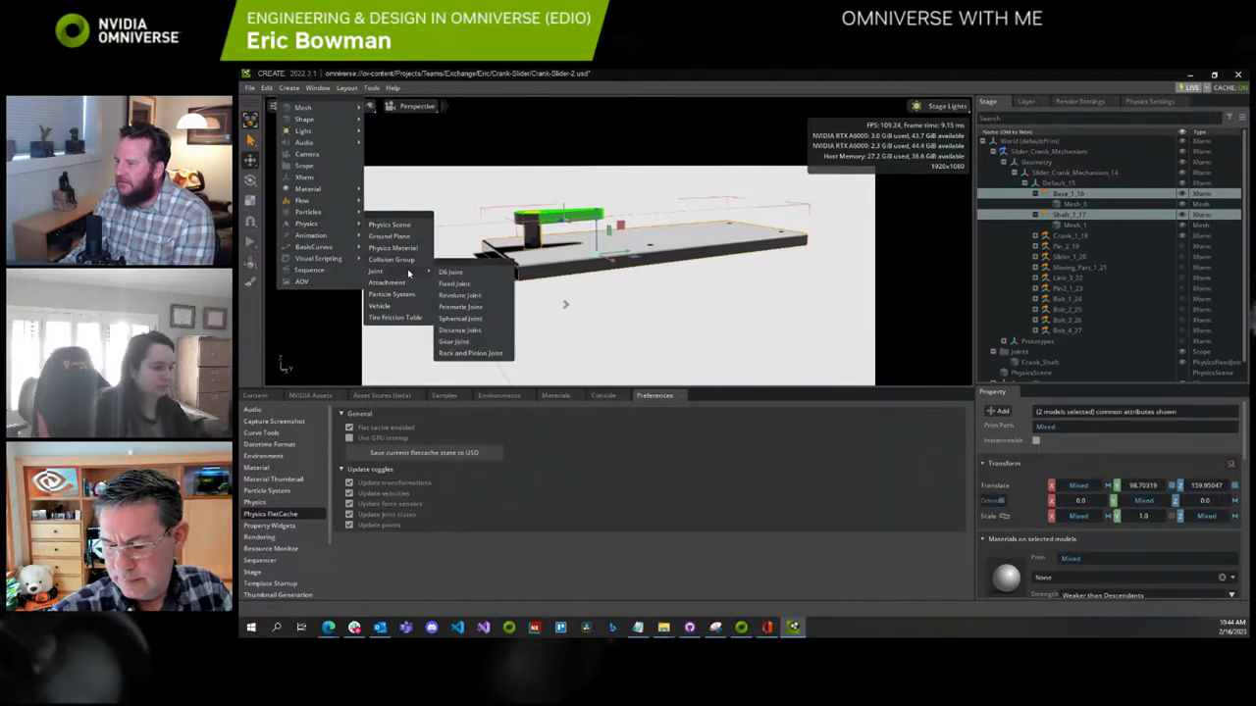
pyautogui.click(459, 295)
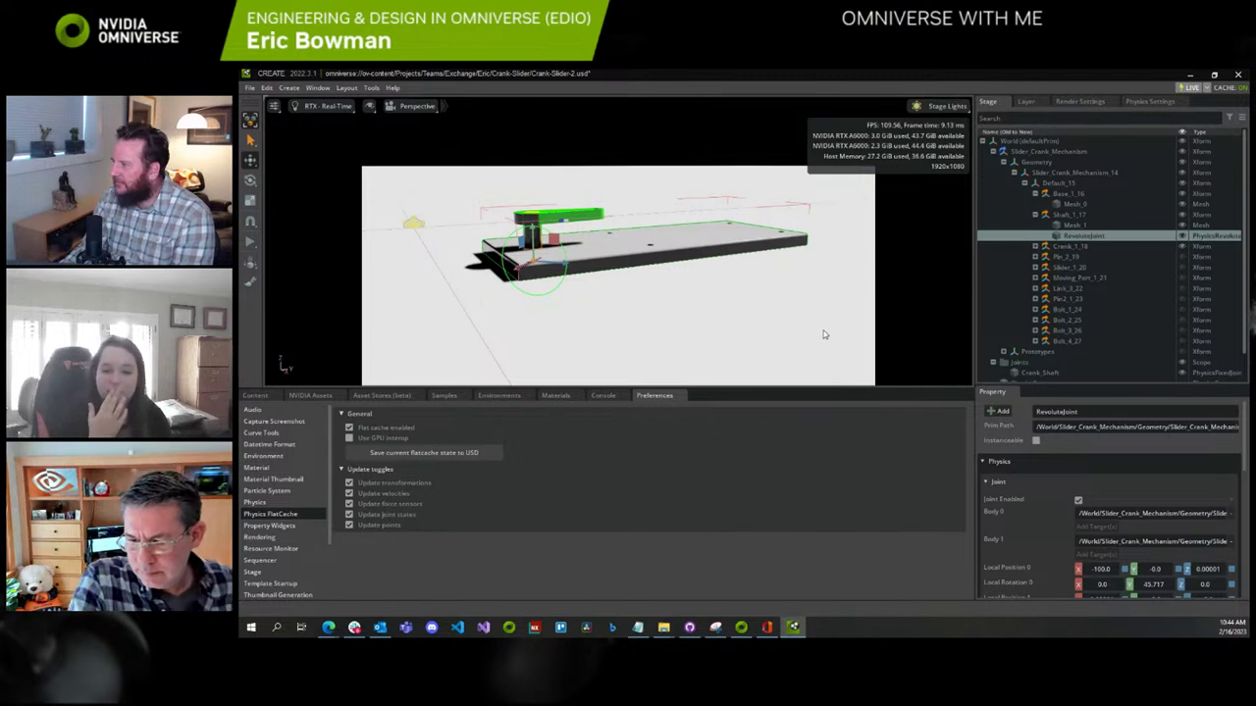
# Set the axis of the revolute joint under Shaft_1_17 to Y
pyautogui.scroll(-5, 1150, 500)
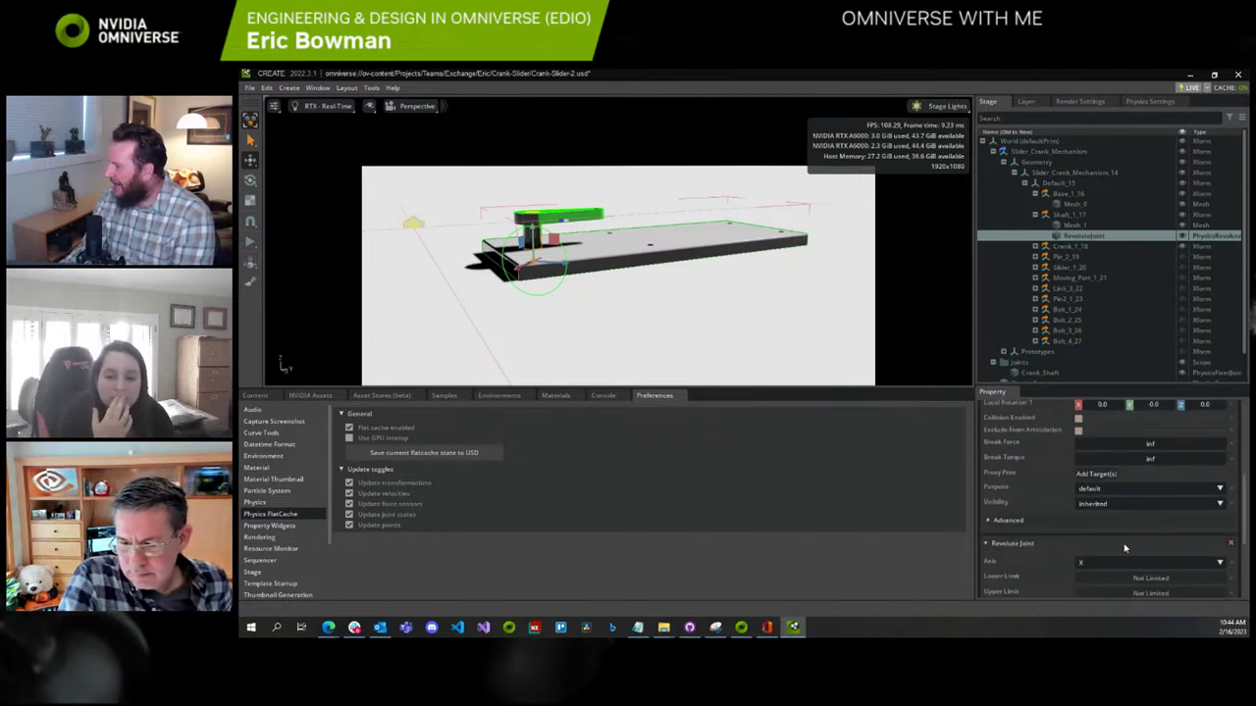
pyautogui.click(1120, 569)
pyautogui.click(1109, 585)
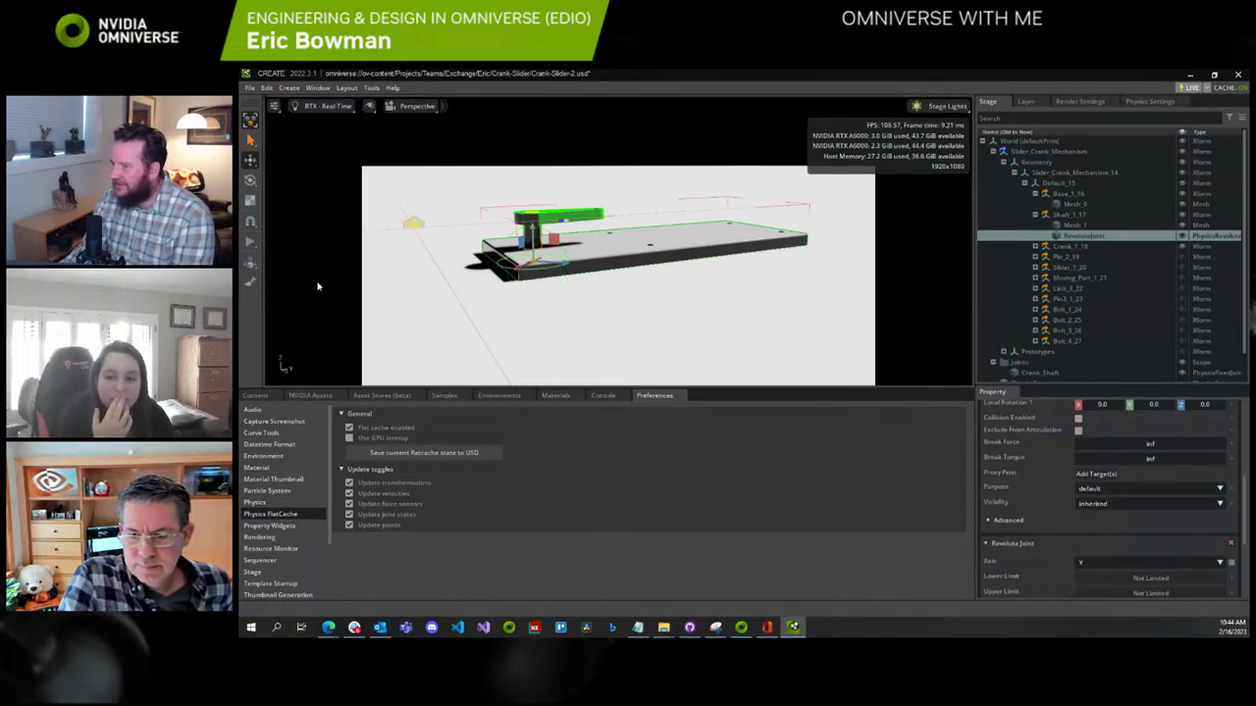
# Run the simulation and pull the crank arm around the shaft to test the revolute joint's rotation
pyautogui.click(252, 241)
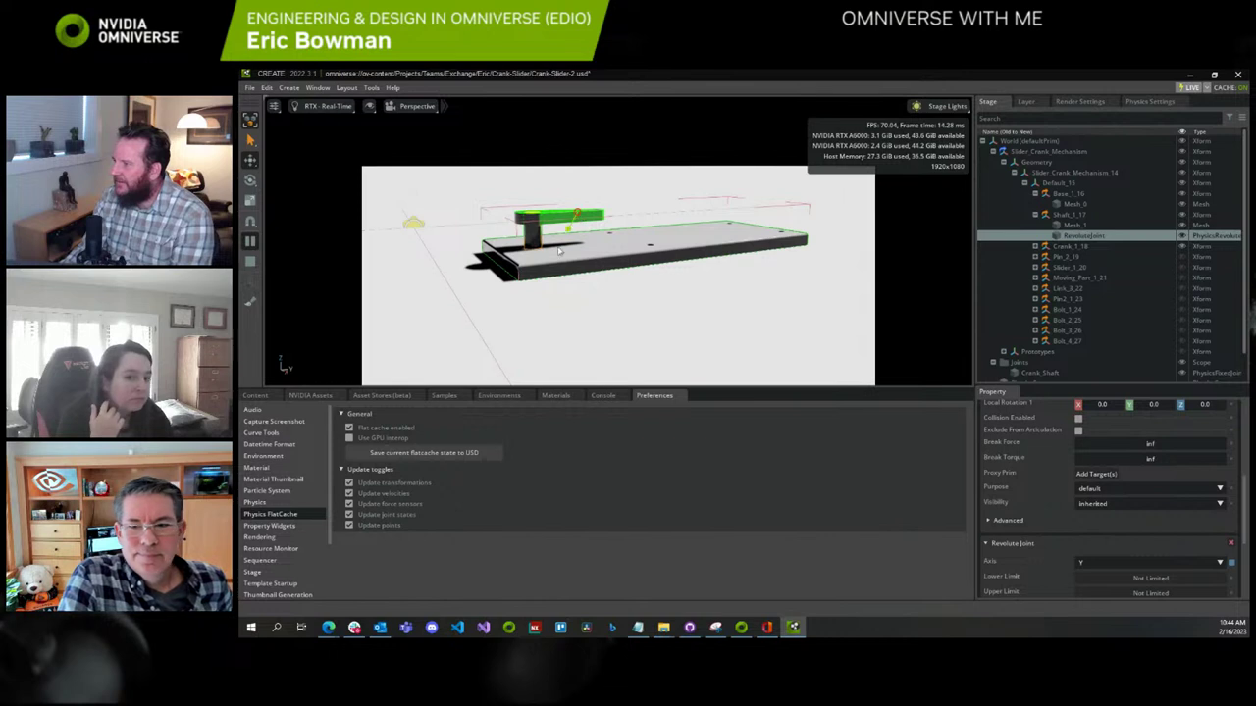
pyautogui.keyDown('shift'); pyautogui.moveTo(559, 251); pyautogui.dragTo(622, 309); pyautogui.keyUp('shift')
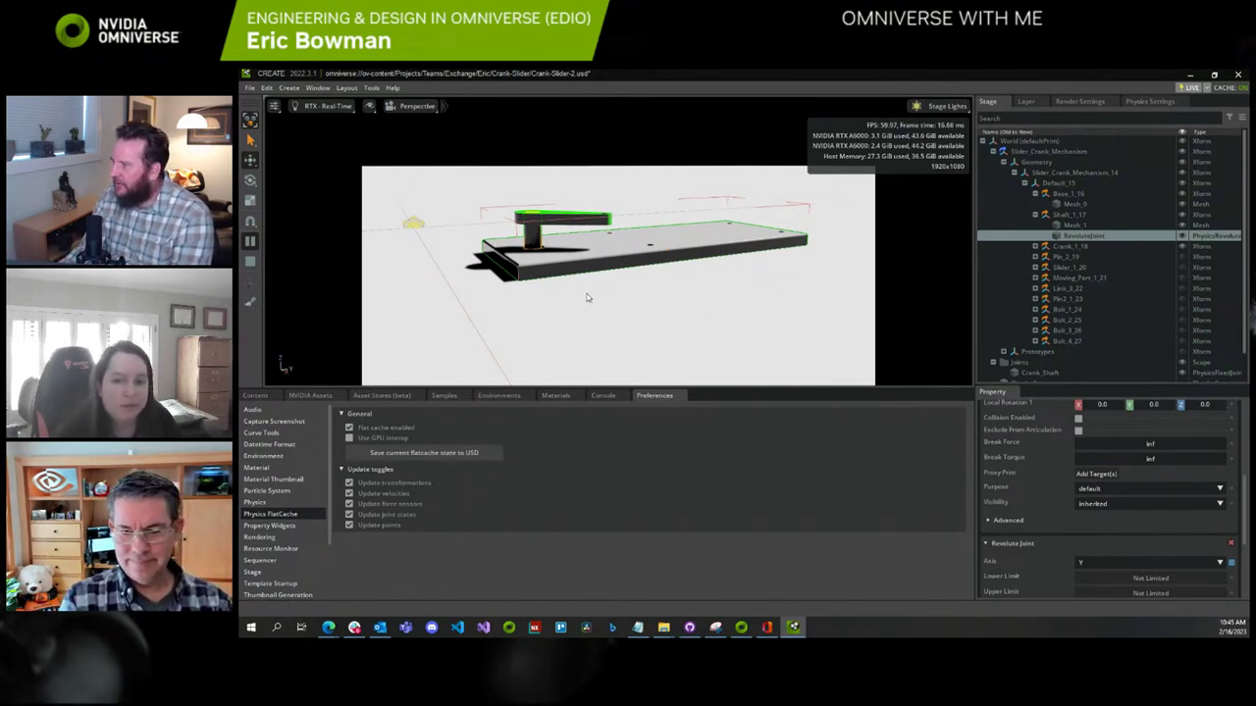
pyautogui.keyDown('shift'); pyautogui.moveTo(564, 220); pyautogui.dragTo(493, 239); pyautogui.keyUp('shift')
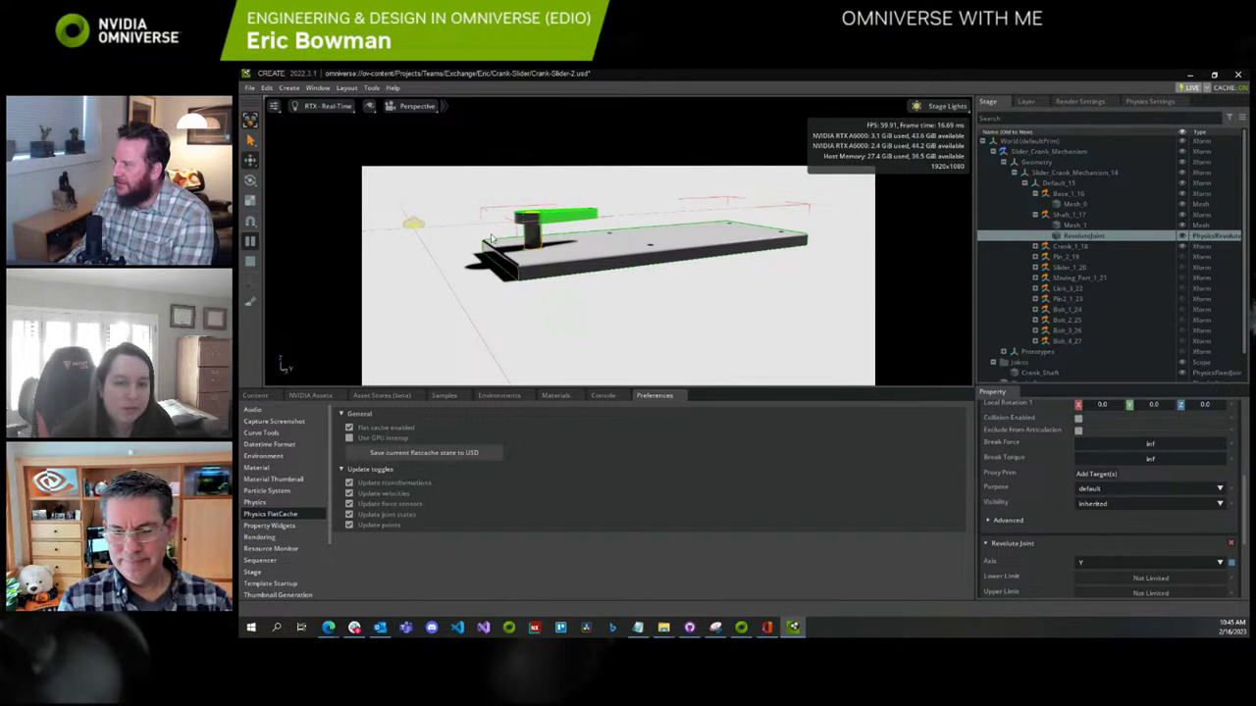
pyautogui.moveTo(594, 217)
pyautogui.keyDown('shift'); pyautogui.mouseDown()
pyautogui.moveTo(466, 223)
pyautogui.moveTo(631, 237)
pyautogui.moveTo(538, 258)
pyautogui.moveTo(746, 361)
pyautogui.mouseUp(); pyautogui.keyUp('shift')
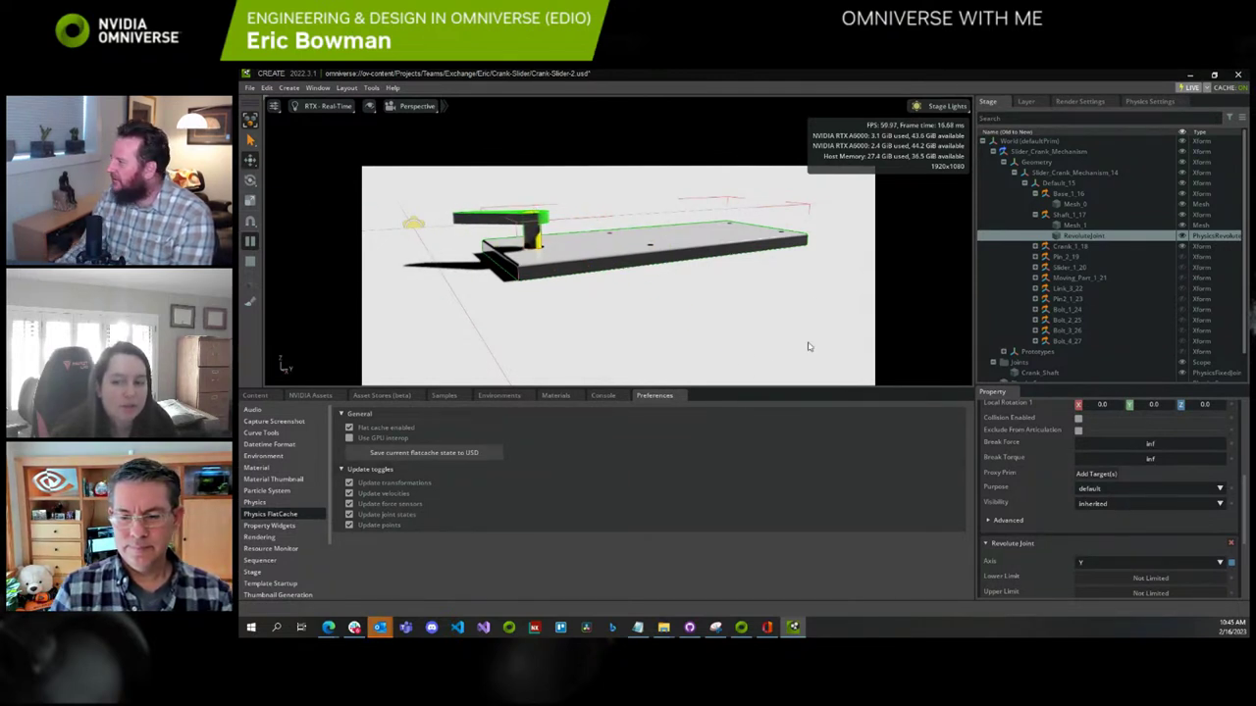
# Try to turn off Kinematic Enabled in the rigid body properties of Base_1_16, and stop the simulation
pyautogui.click(1068, 194)
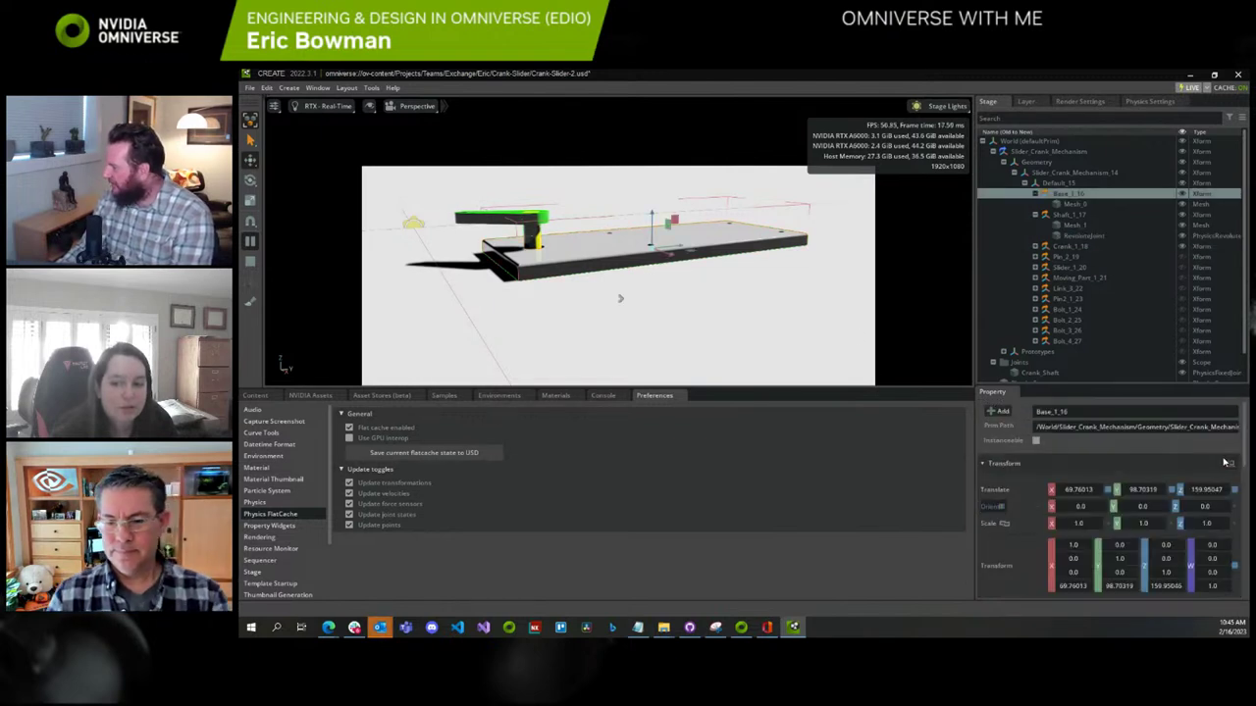
pyautogui.scroll(-4, 1095, 477)
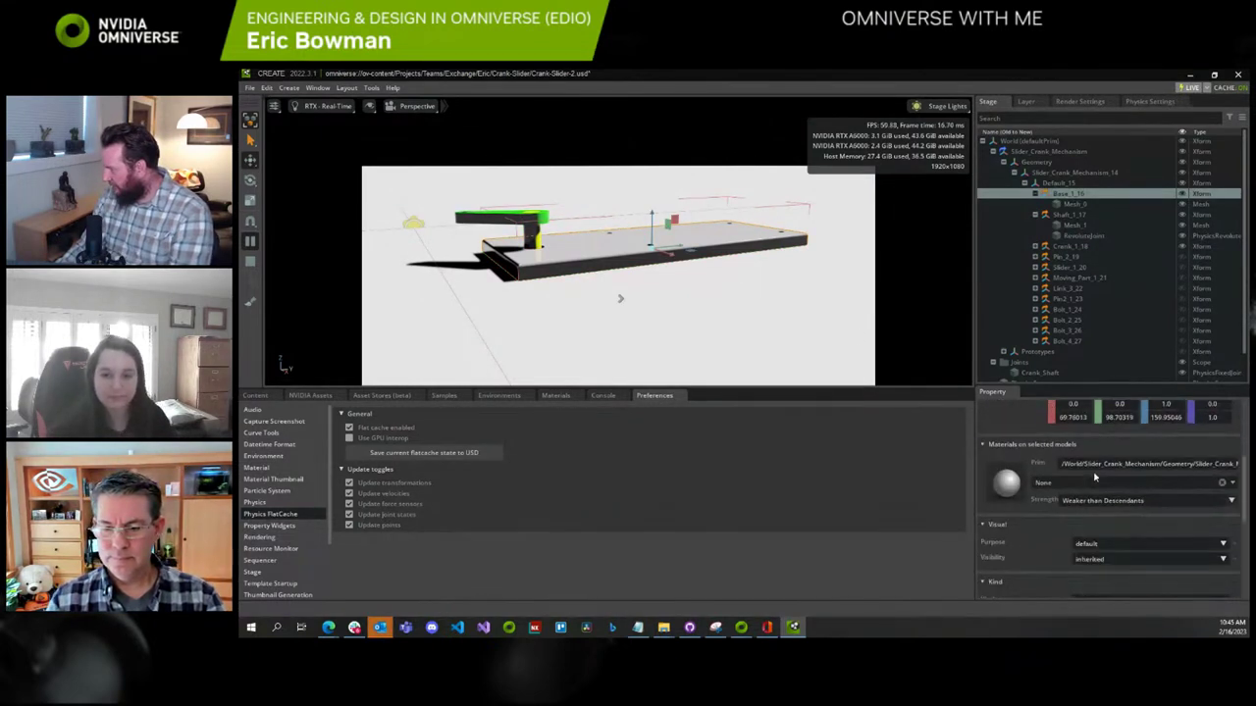
pyautogui.scroll(-5, 1095, 477)
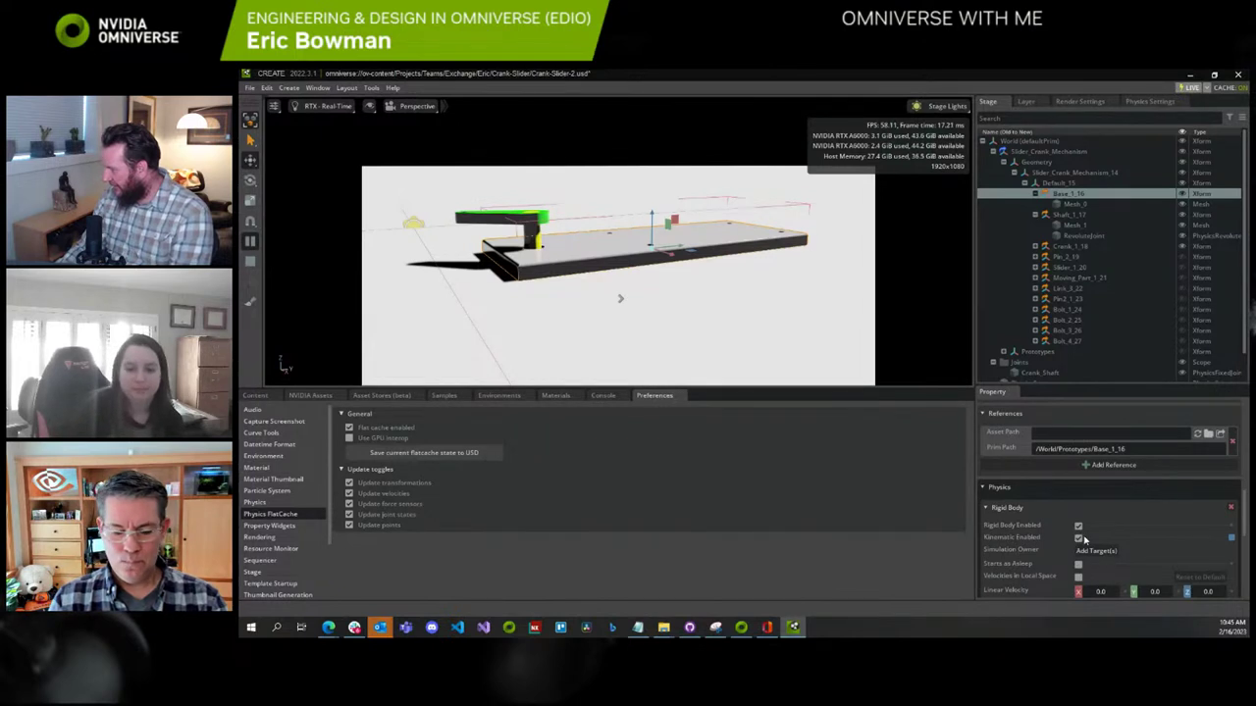
pyautogui.click(1080, 539)
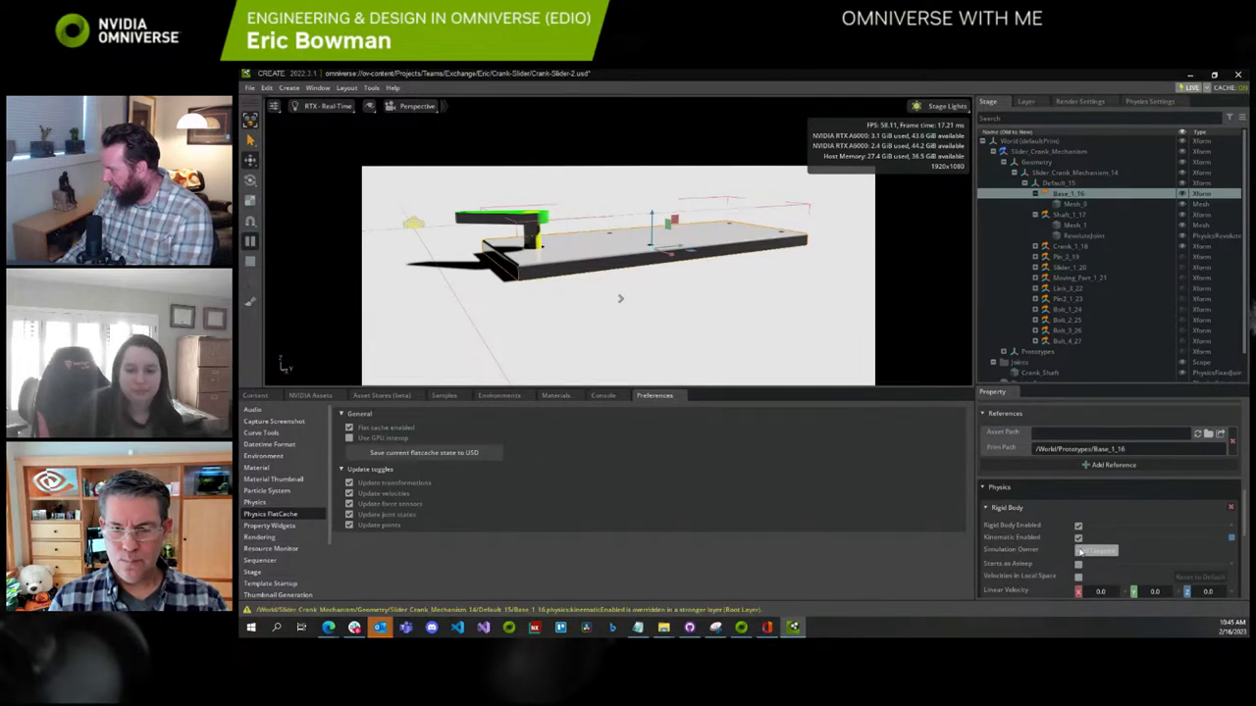
pyautogui.click(248, 260)
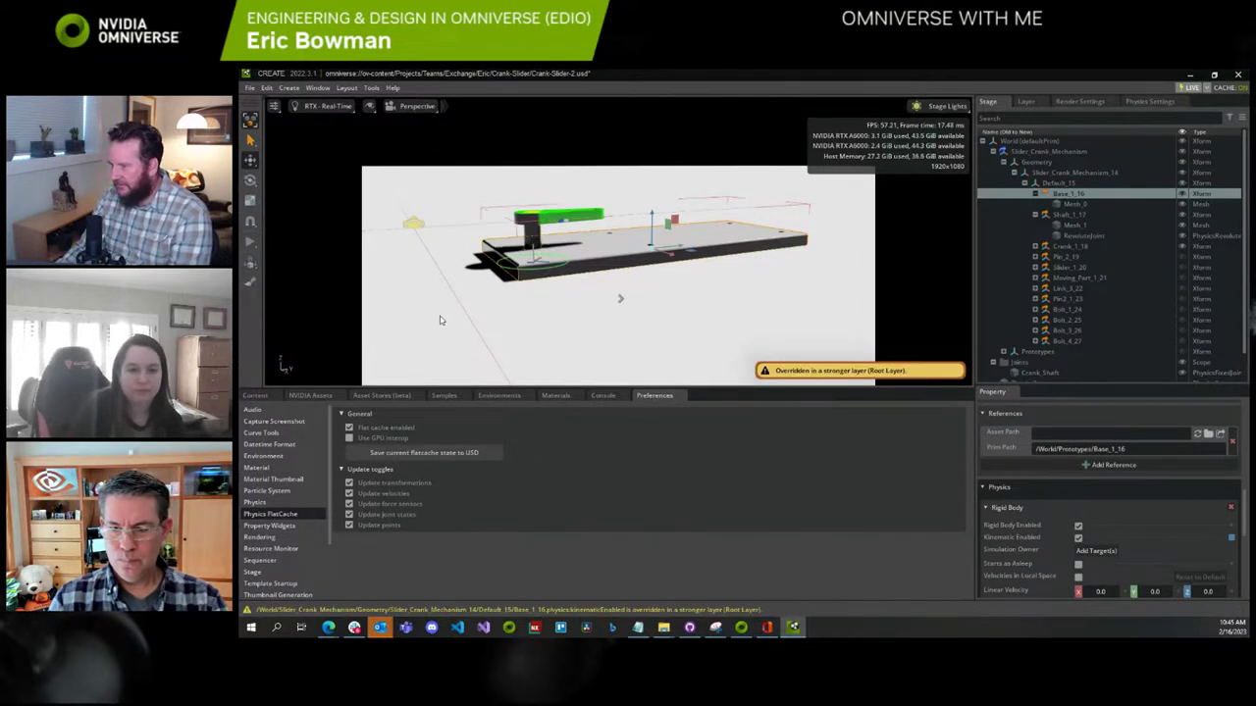
# Collapse the Joints.usd layer and make the Root Layer the authoring layer
pyautogui.click(1026, 102)
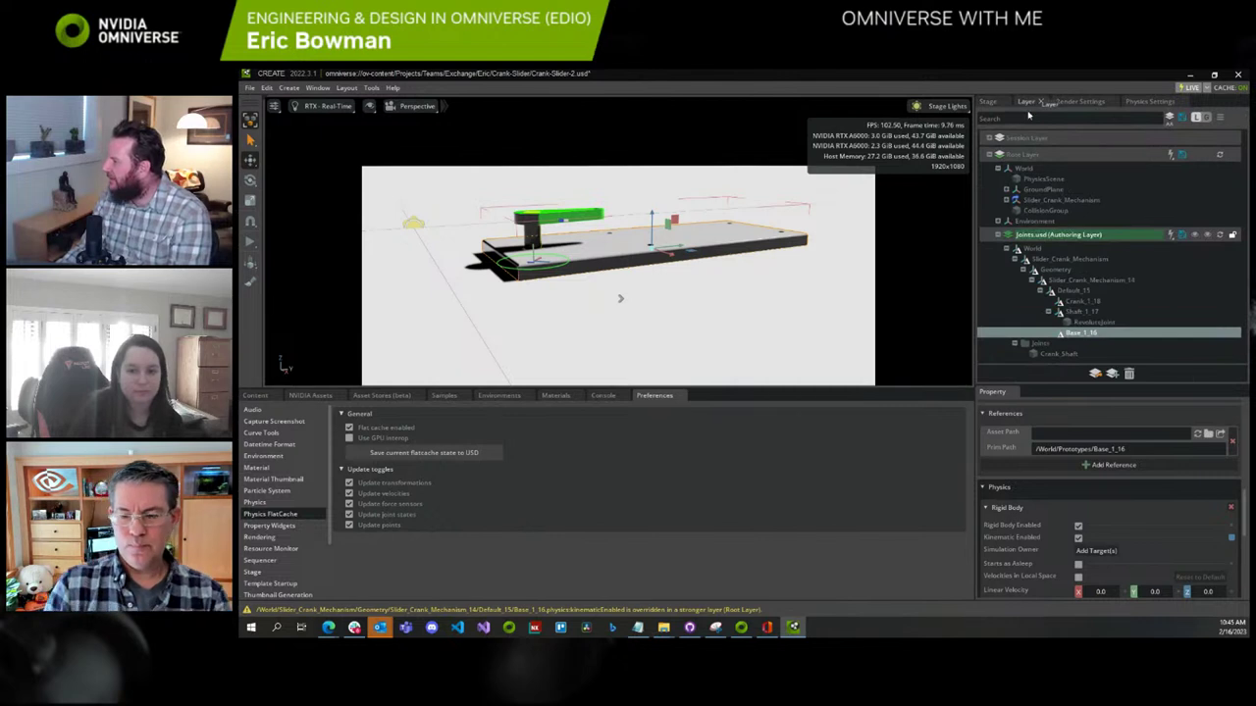
pyautogui.click(1081, 334)
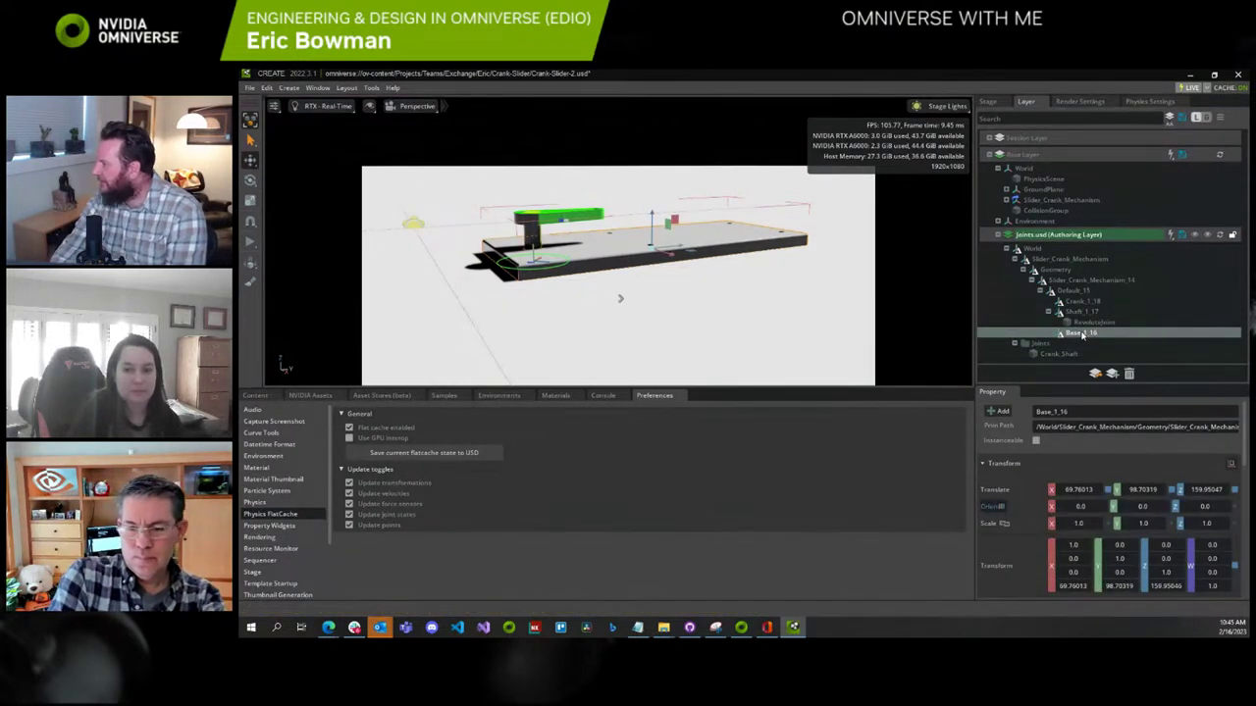
pyautogui.click(998, 235)
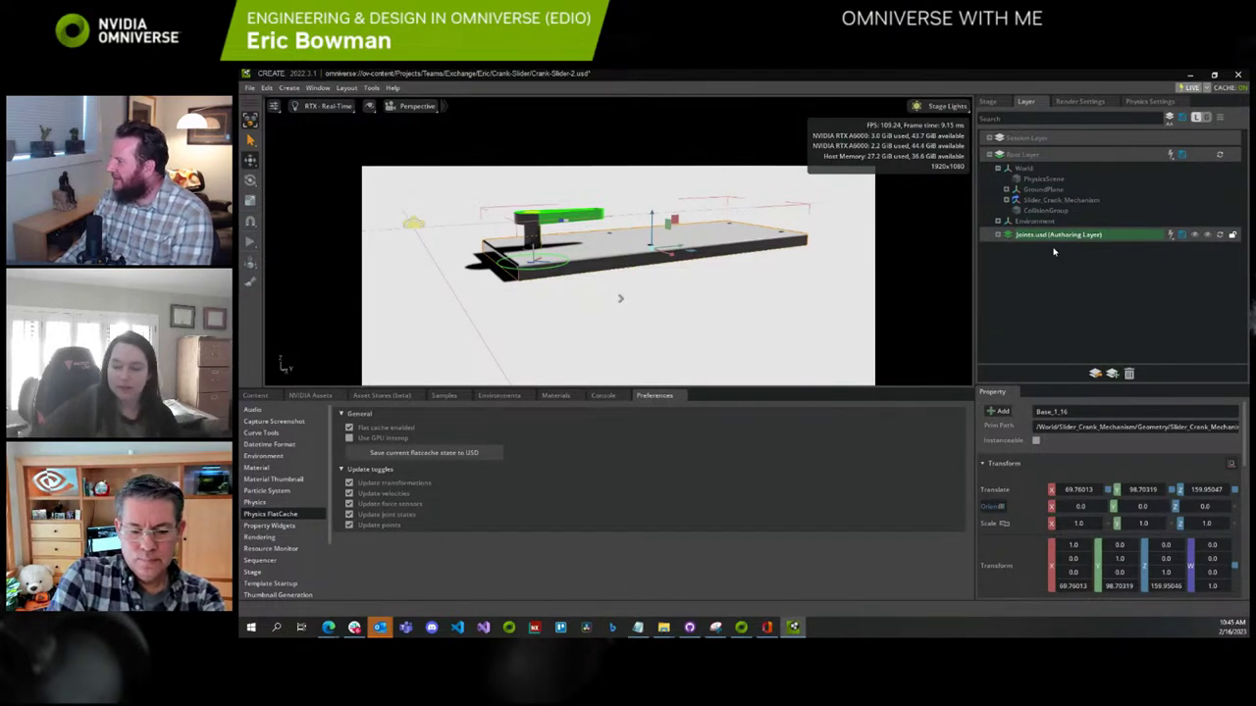
pyautogui.rightClick(1038, 162)
pyautogui.click(1079, 166)
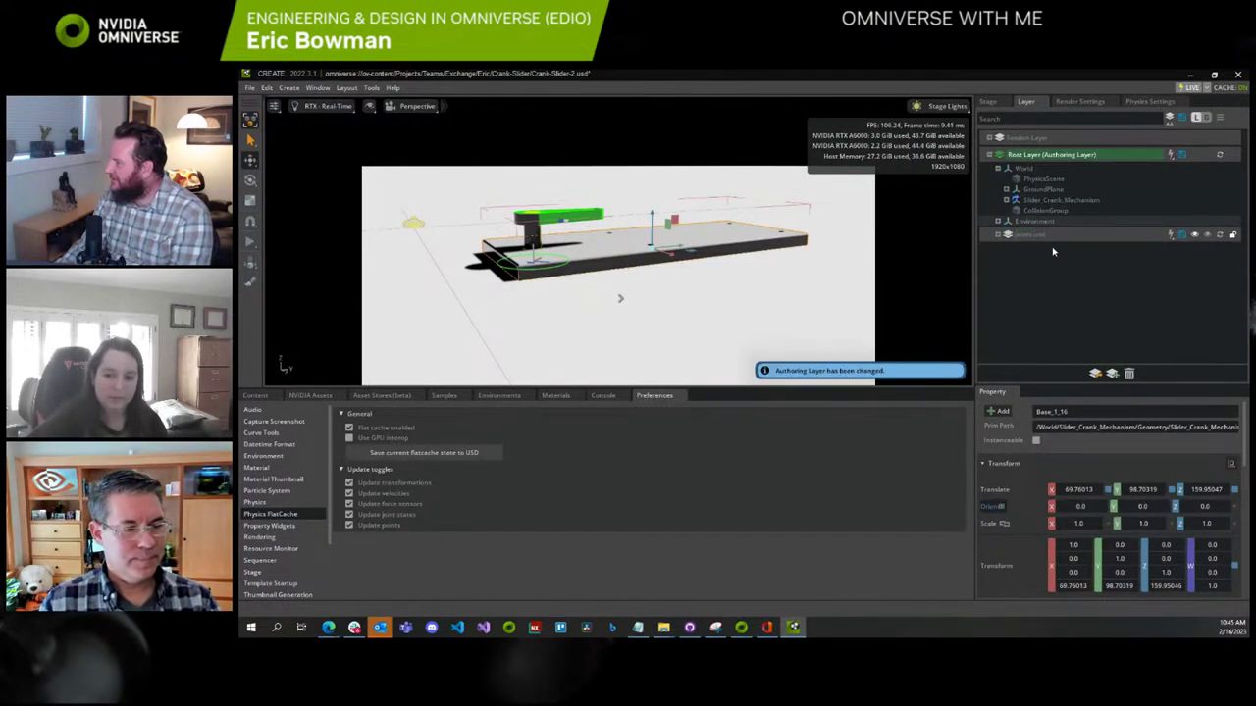
# Turn off Kinematic Enabled in the rigid body properties of Base_1_16
pyautogui.click(988, 101)
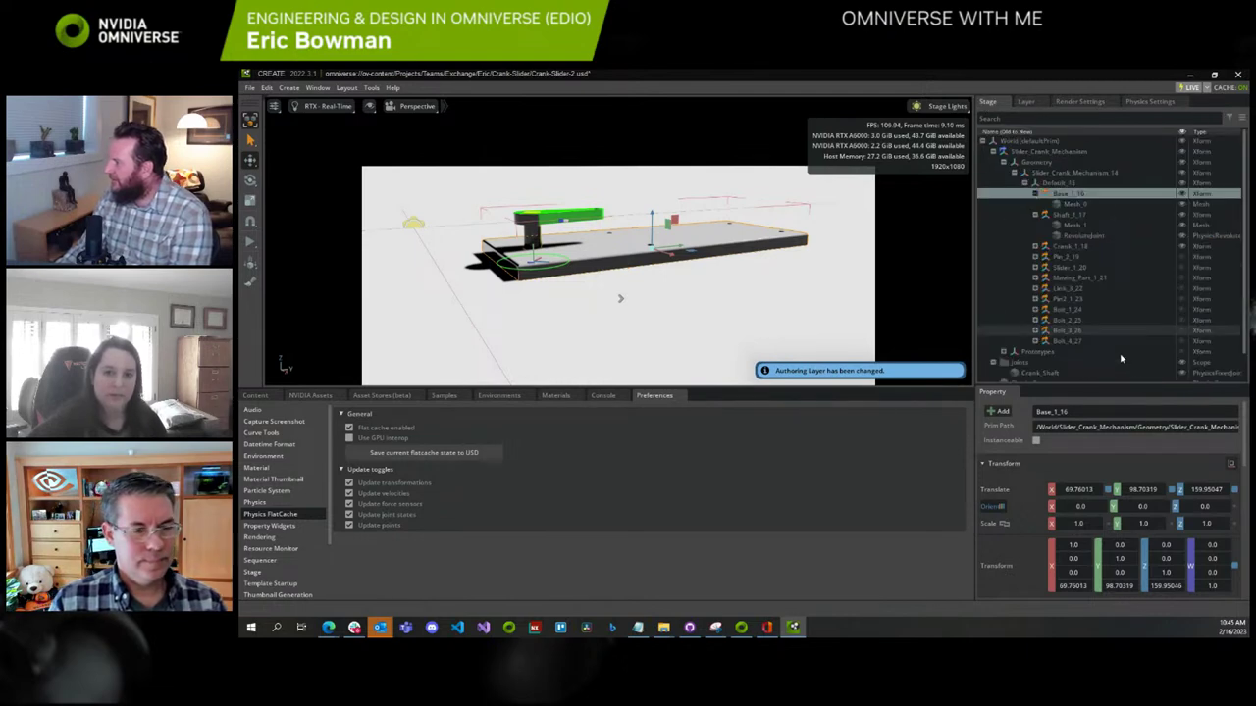
pyautogui.click(1063, 196)
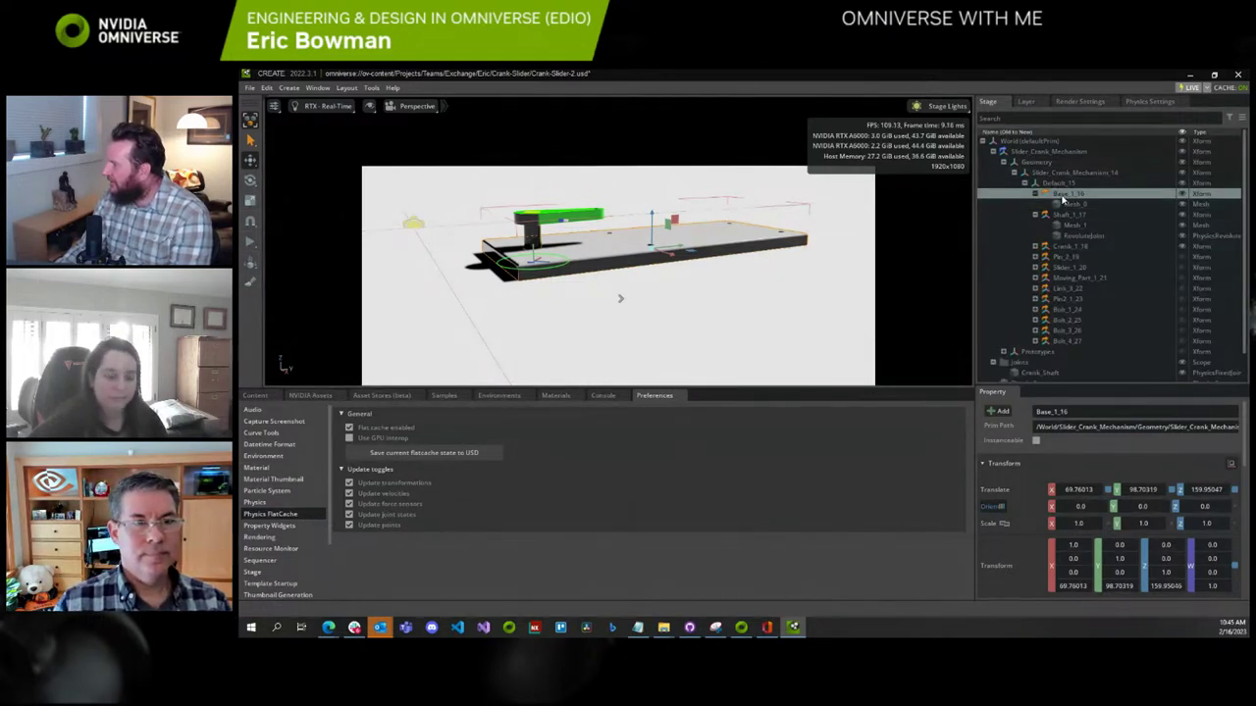
pyautogui.scroll(-4, 1074, 535)
pyautogui.scroll(-4, 1074, 537)
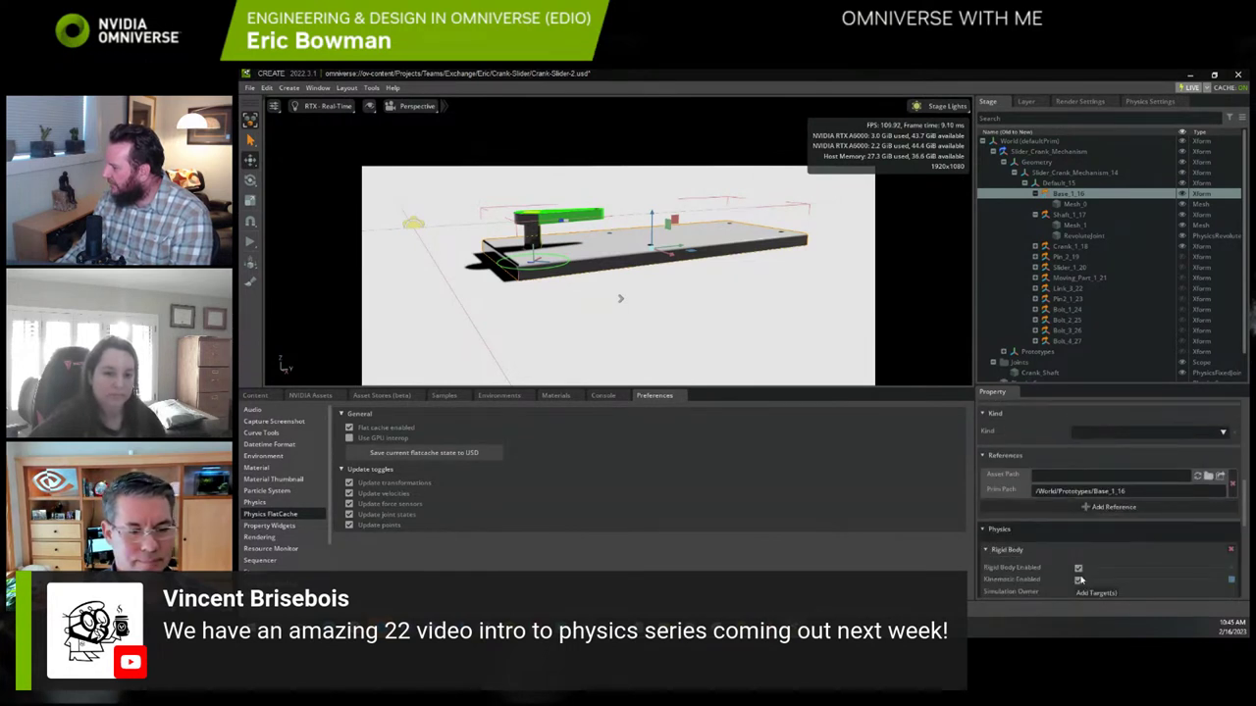
# Run and stop the simulation twice to test the mechanism with a non-kinematic base
pyautogui.click(250, 241)
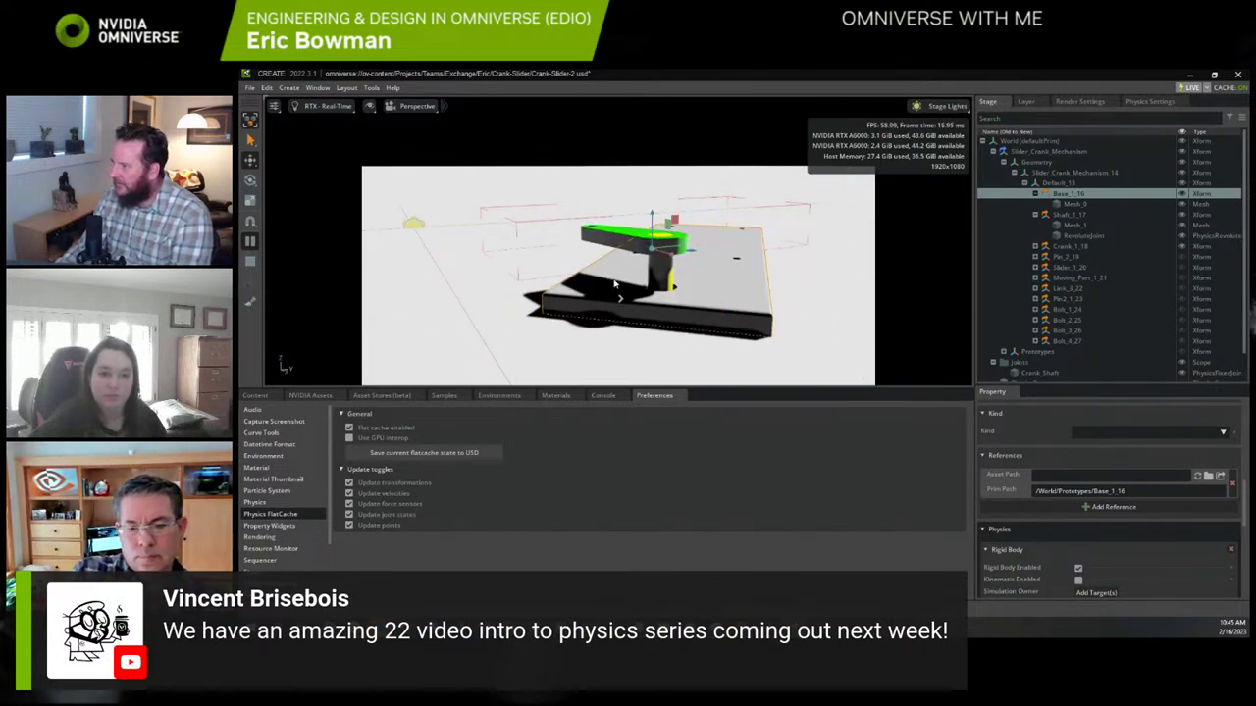
pyautogui.click(250, 261)
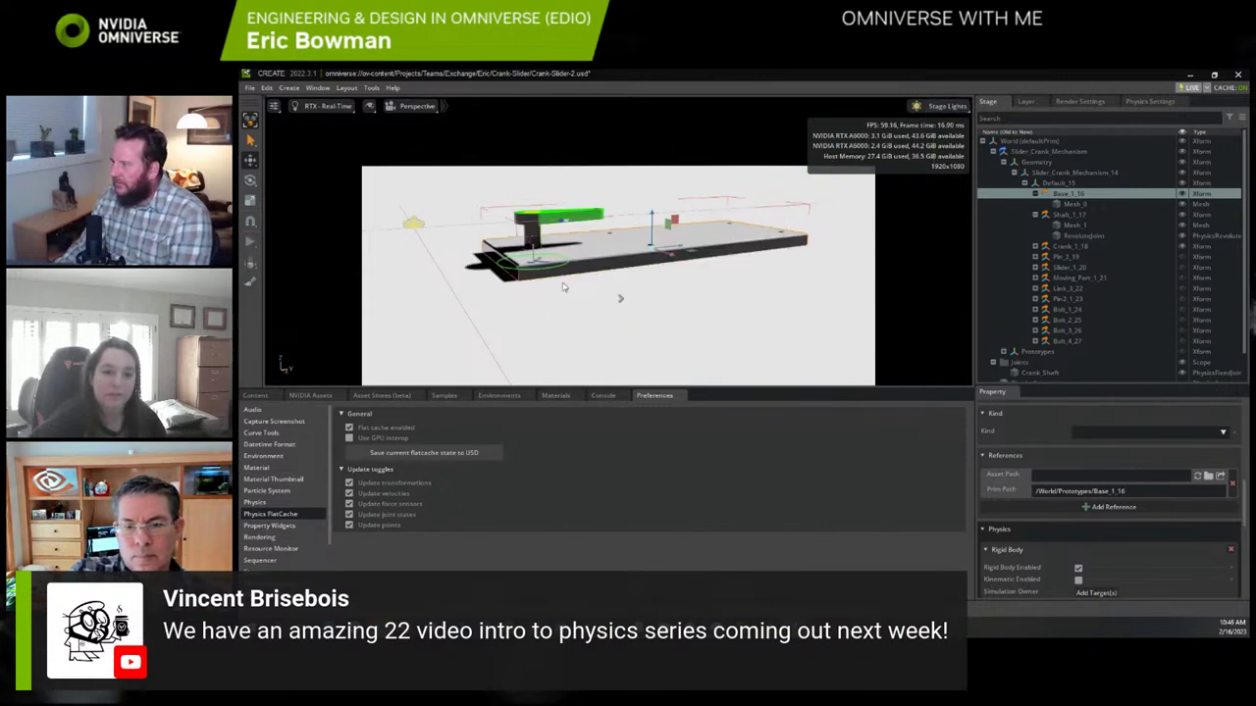
pyautogui.click(250, 240)
pyautogui.click(249, 263)
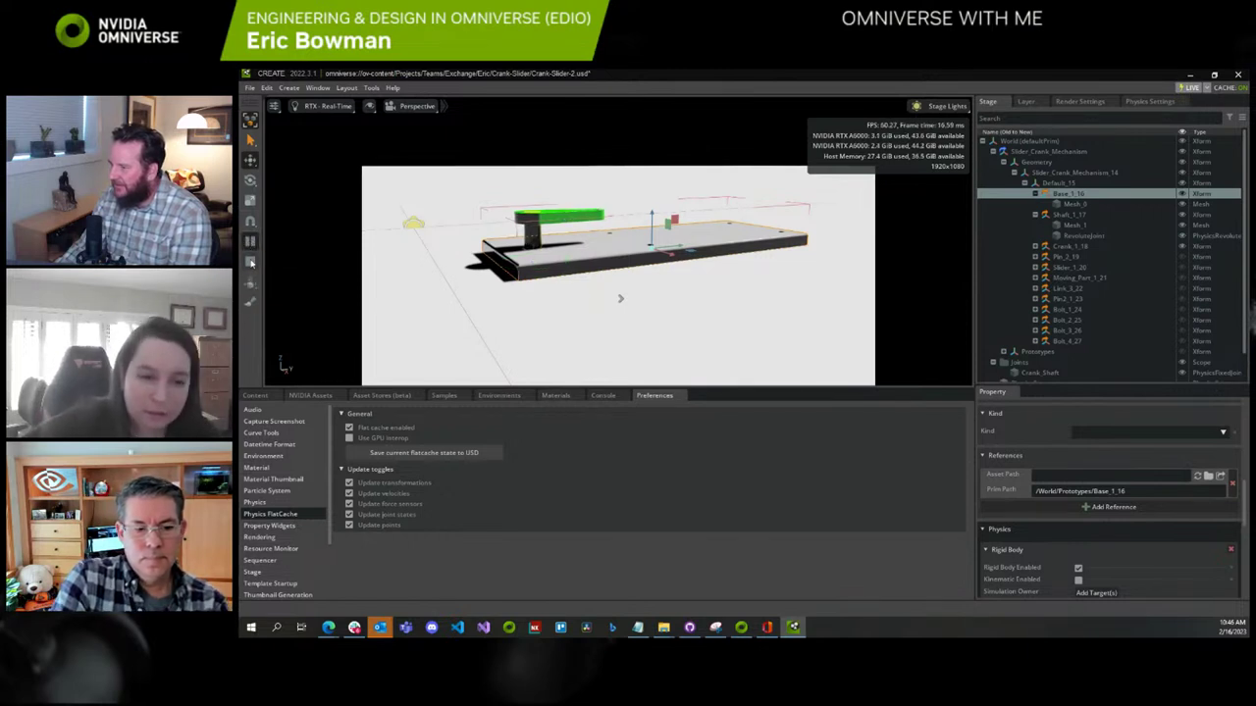
# Make Joints.usd the authoring layer again
pyautogui.click(1085, 237)
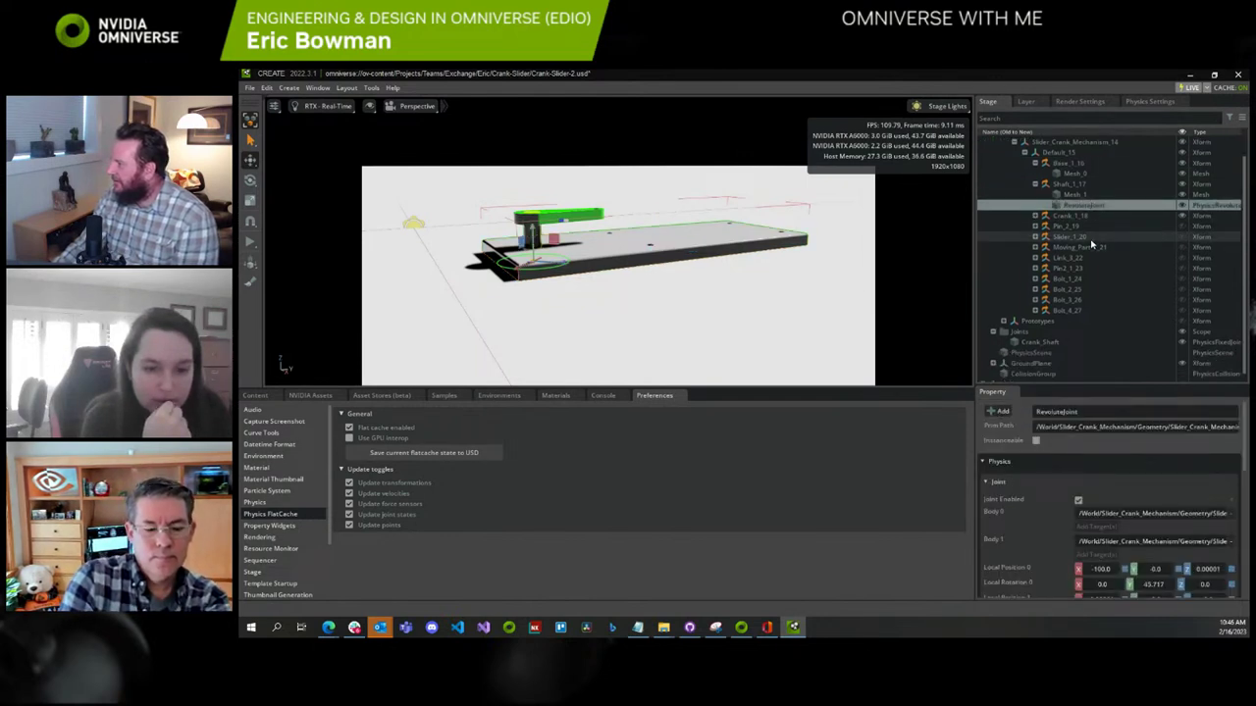
pyautogui.click(1027, 104)
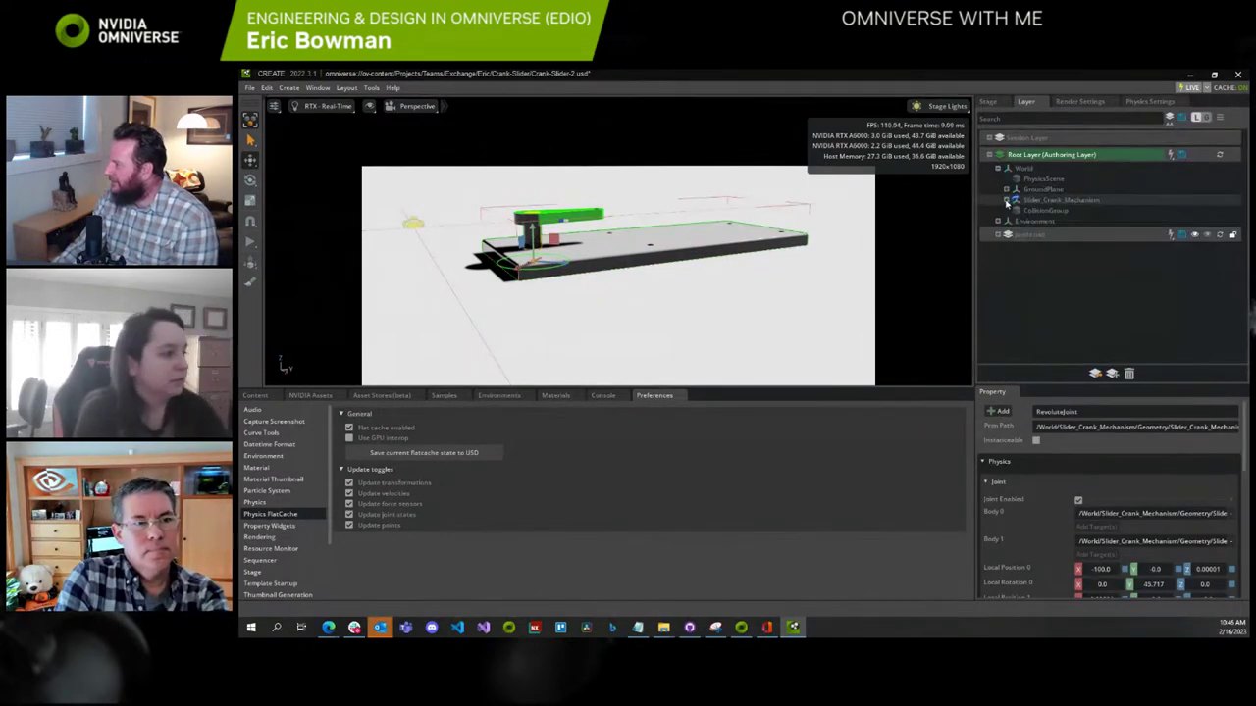
pyautogui.rightClick(1028, 236)
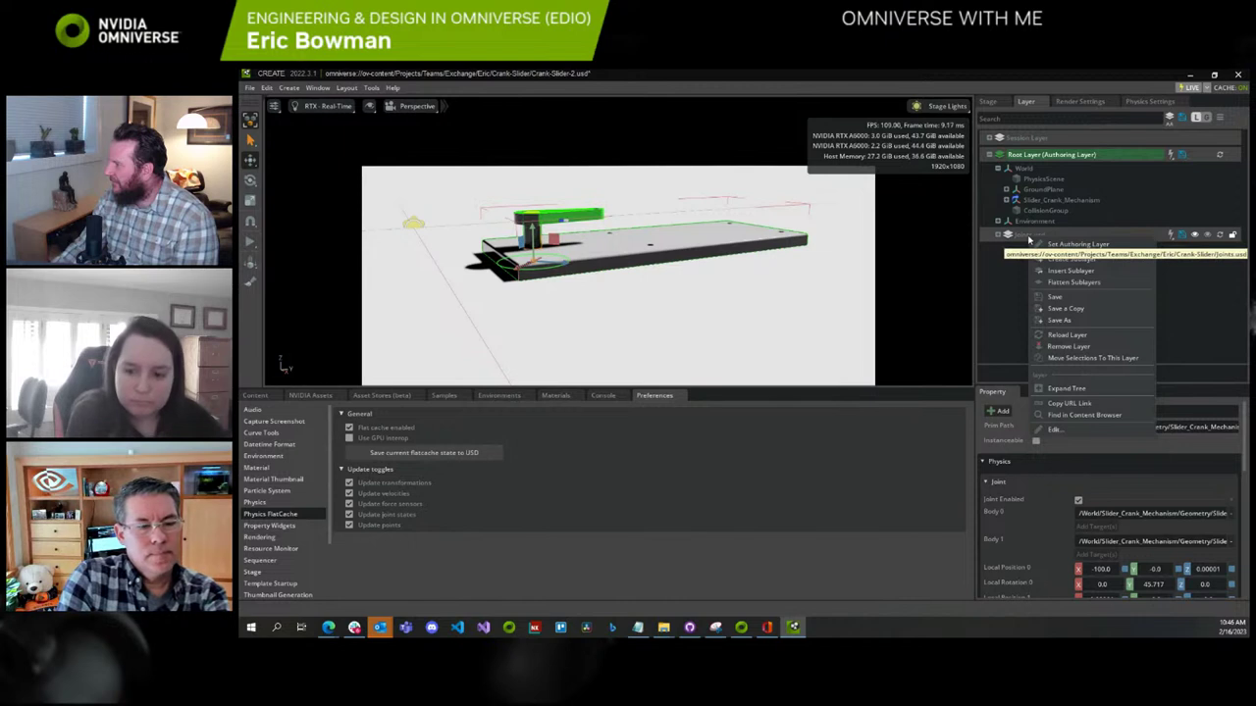
pyautogui.click(1074, 246)
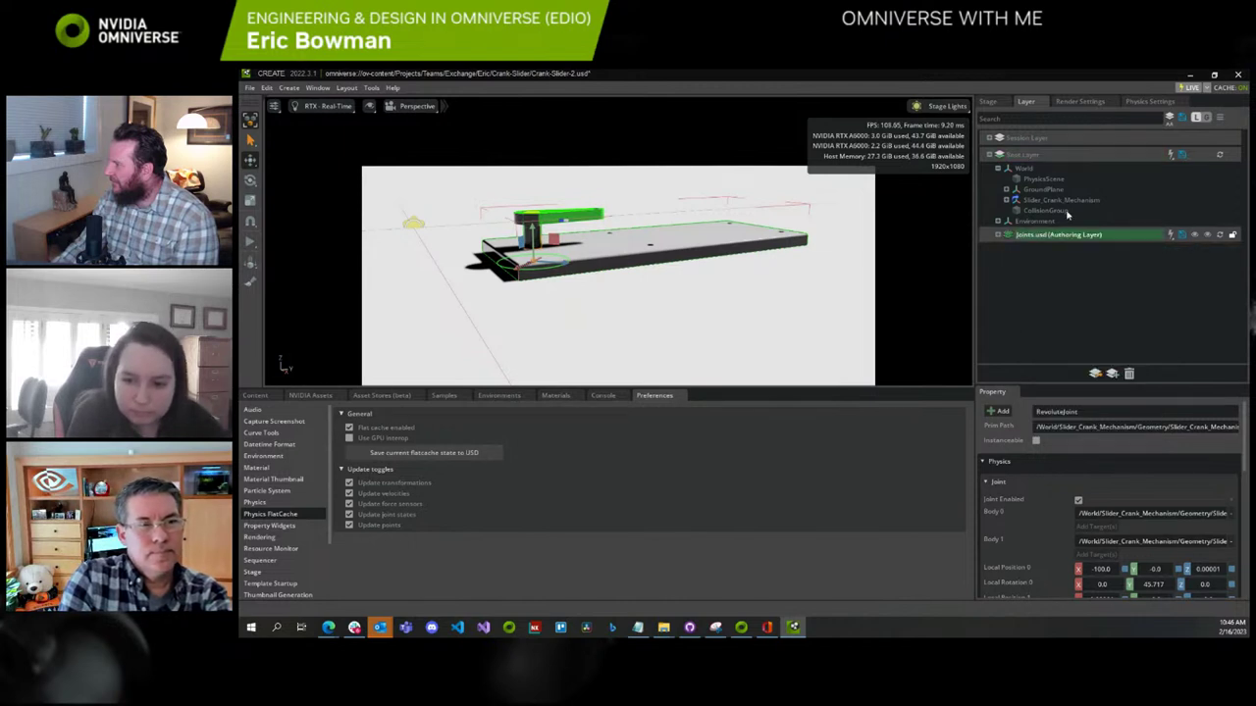
# Move the RevoluteJoint into the Joints scope and rename it Base_Crank
pyautogui.click(989, 101)
pyautogui.moveTo(1076, 216); pyautogui.dragTo(1034, 350)
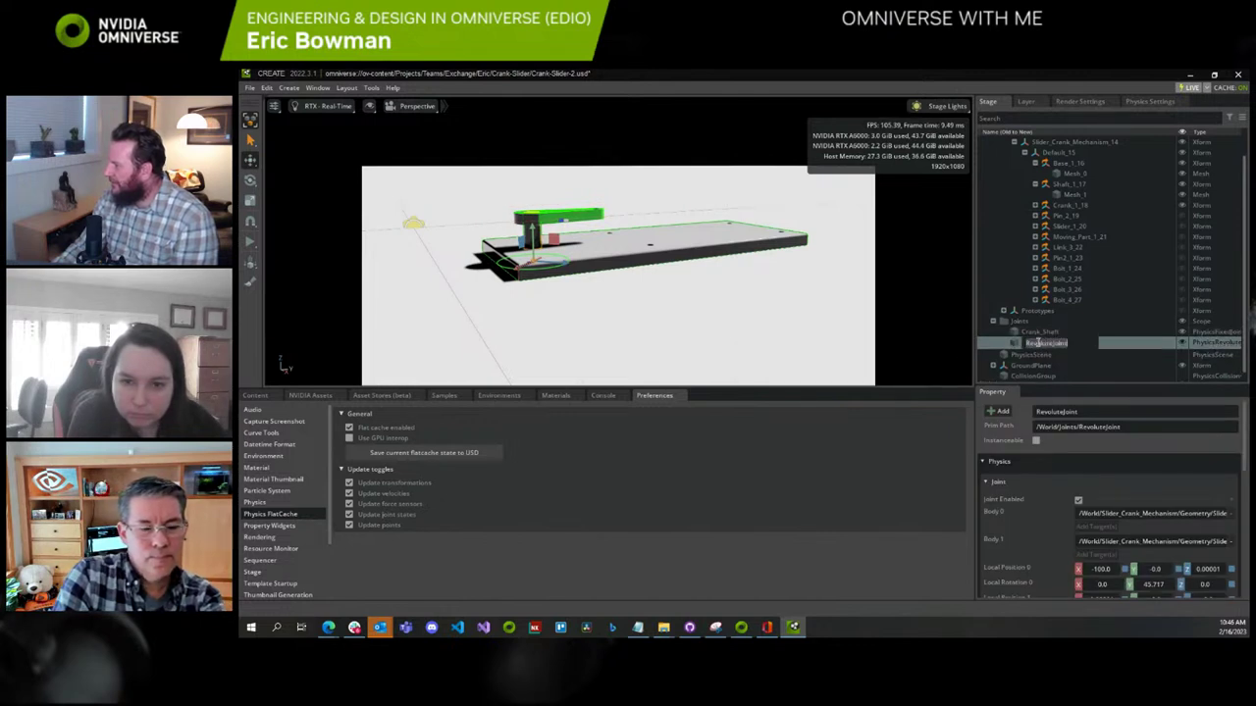
pyautogui.doubleClick(1037, 341)
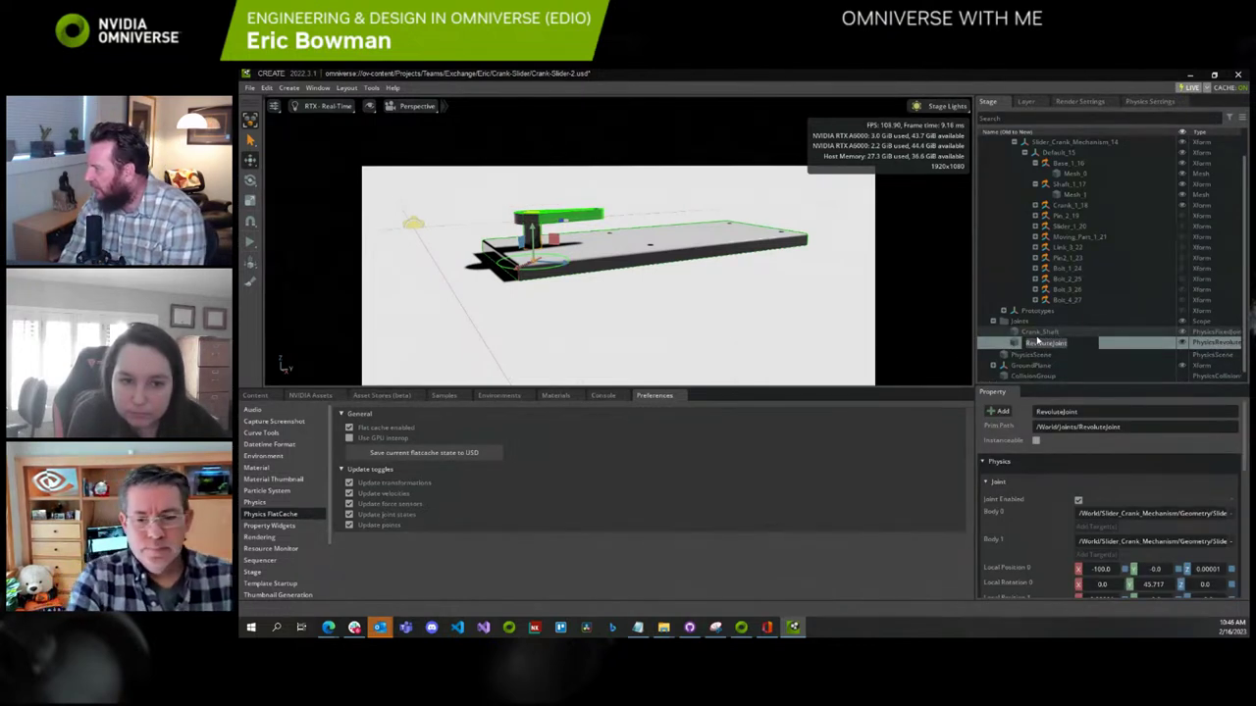
pyautogui.write('Re')
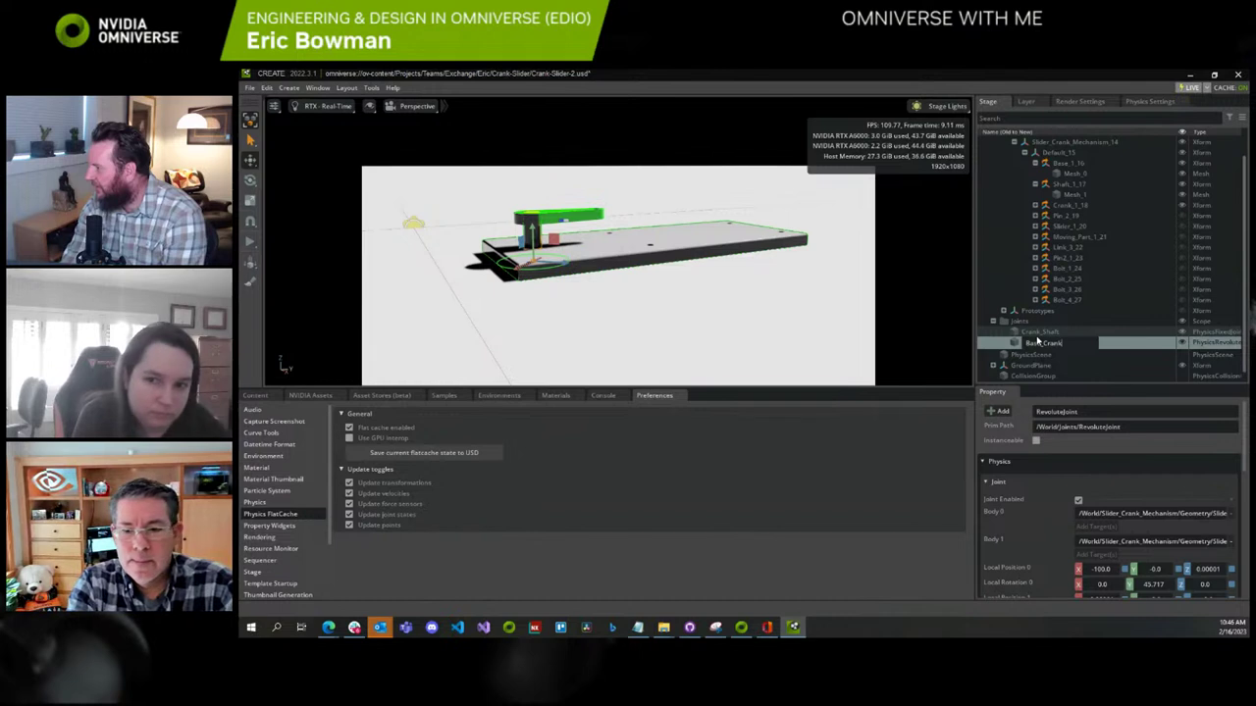
pyautogui.press('Return')
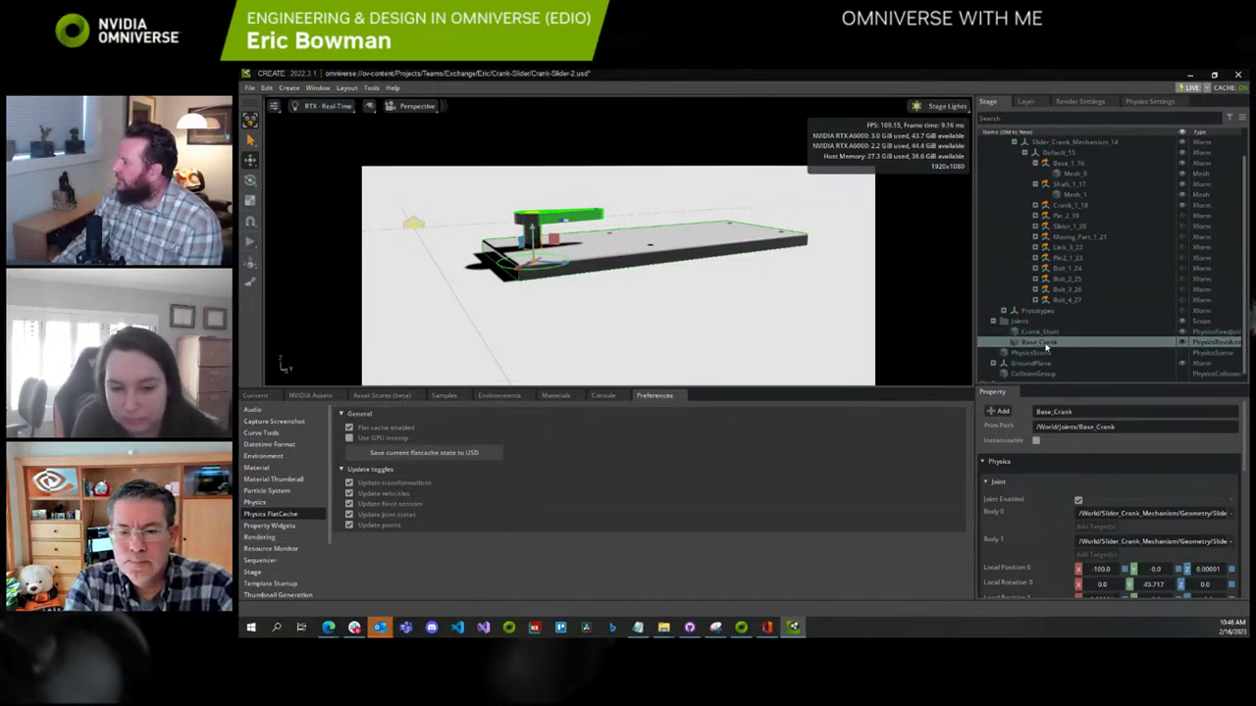
# Rename the Base_Crank joint as Base_Shaft
pyautogui.rightClick(1046, 347)
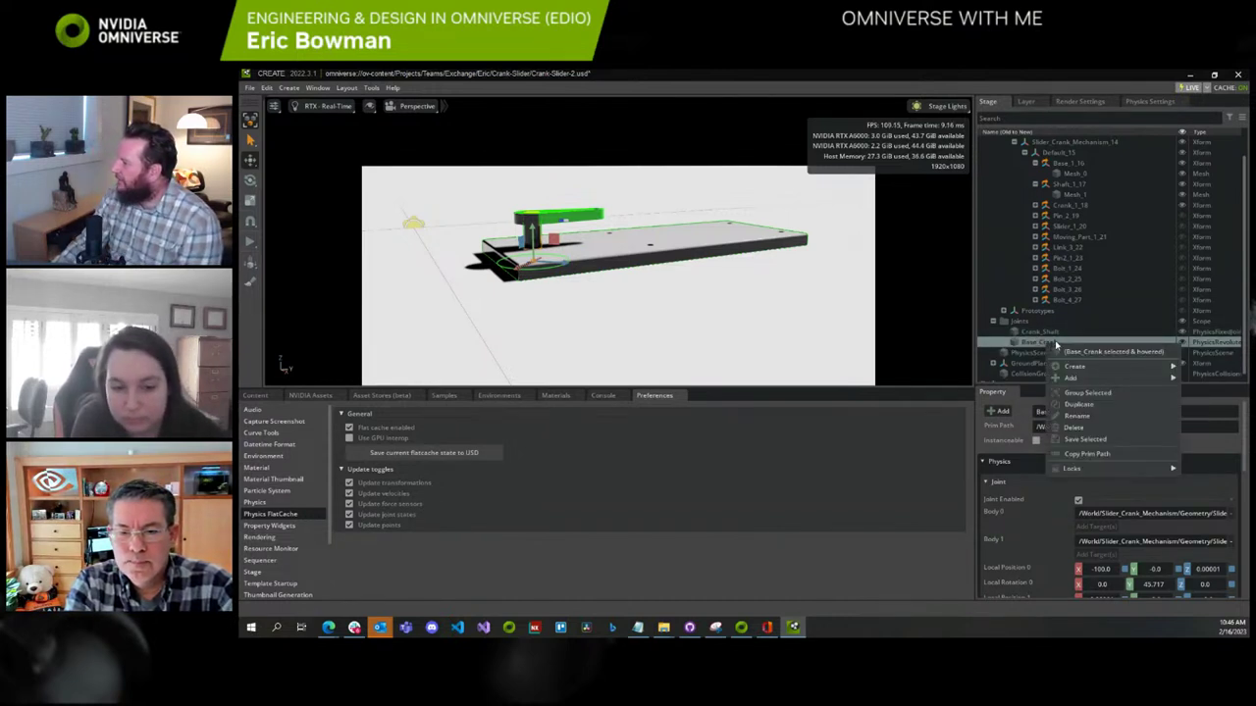
pyautogui.click(1079, 416)
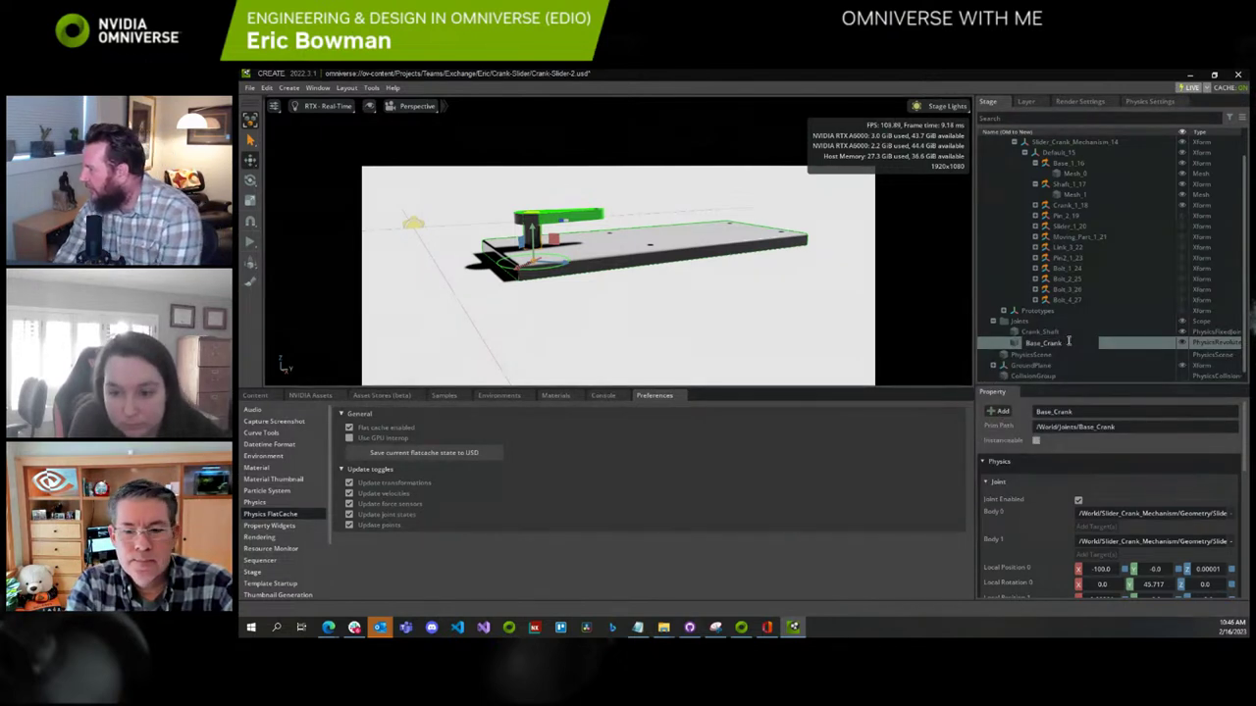
pyautogui.write('Base_Shaft')
pyautogui.press('Return')
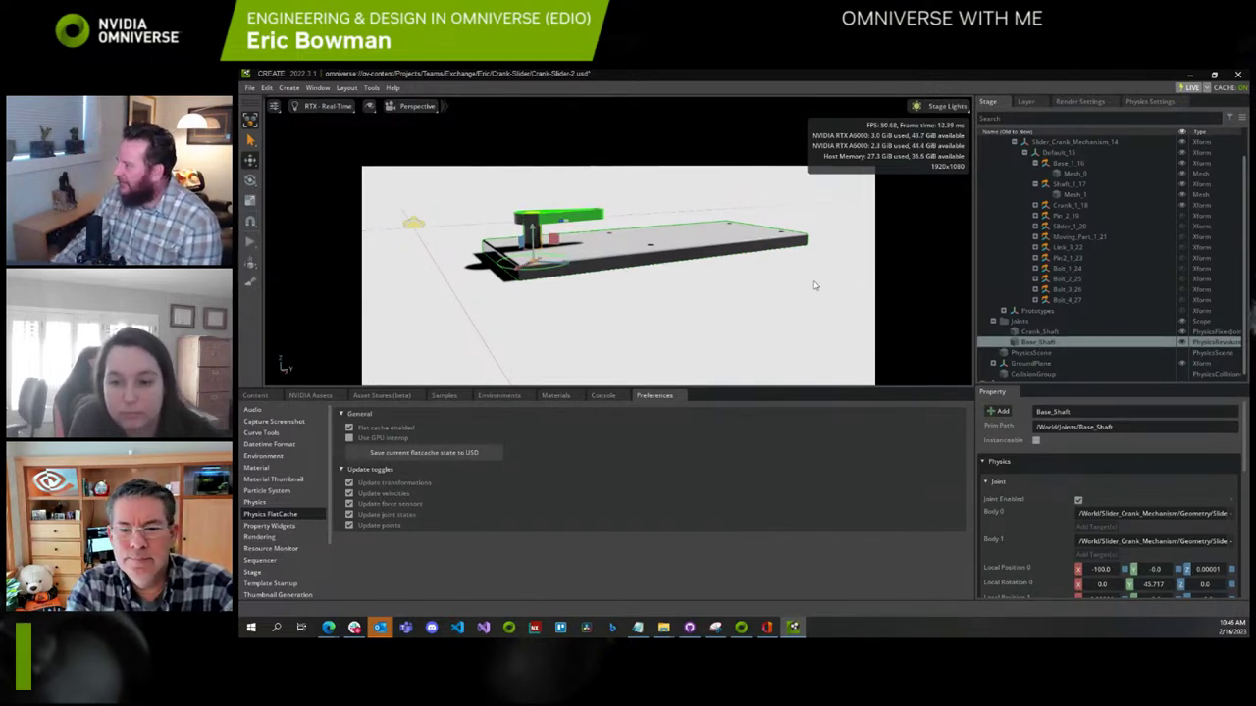
# Add an Articulation Root to the Default_15 prim after checking the properties of Default_15 and Base_1_16
pyautogui.scroll(1, 1094, 246)
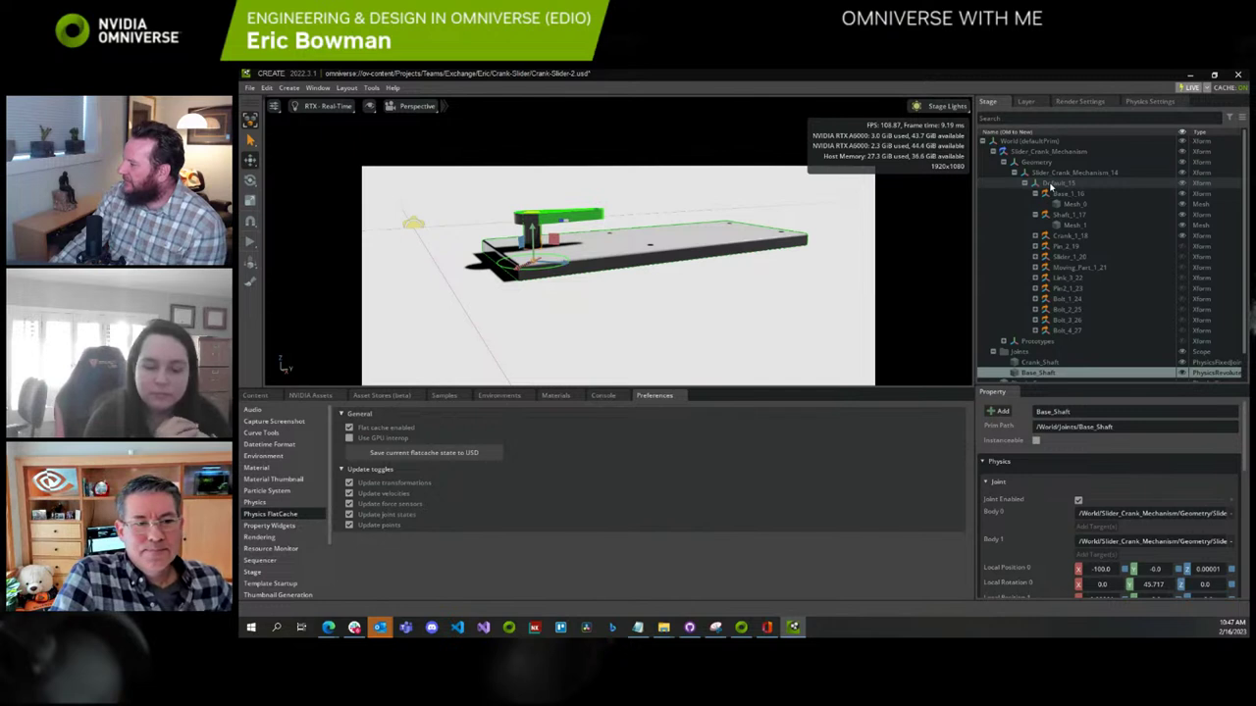
pyautogui.click(1050, 184)
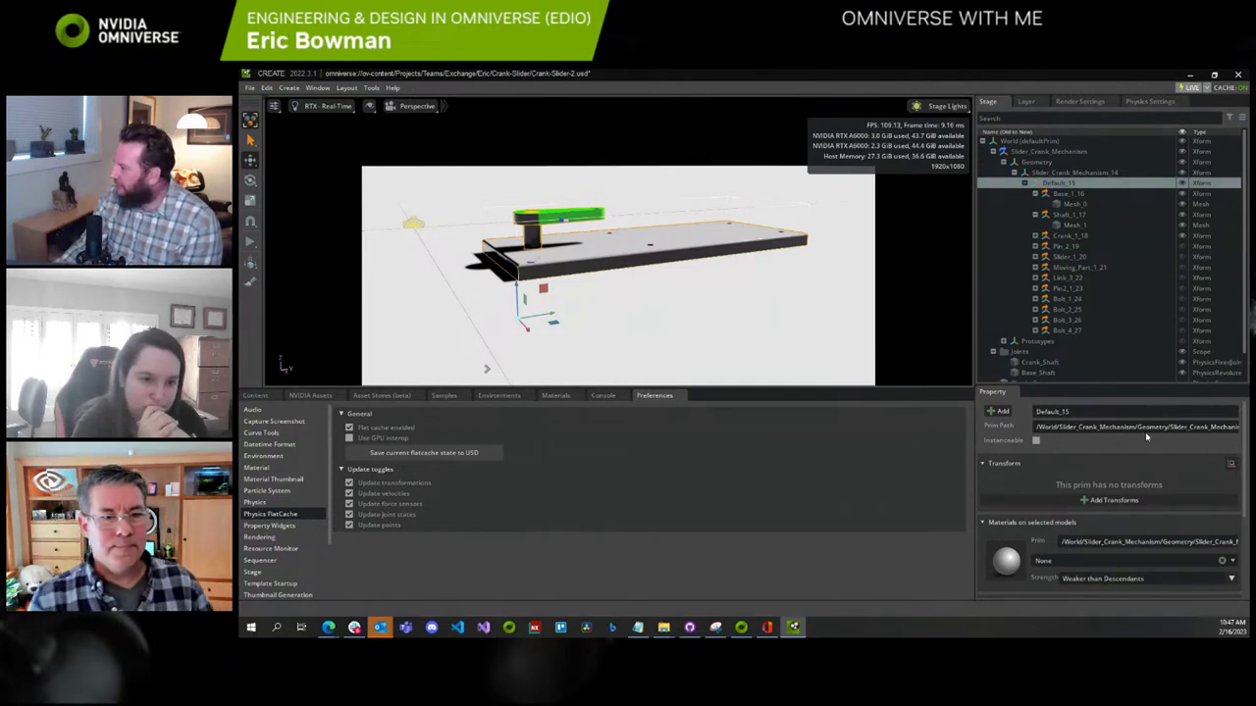
pyautogui.scroll(-3, 1145, 431)
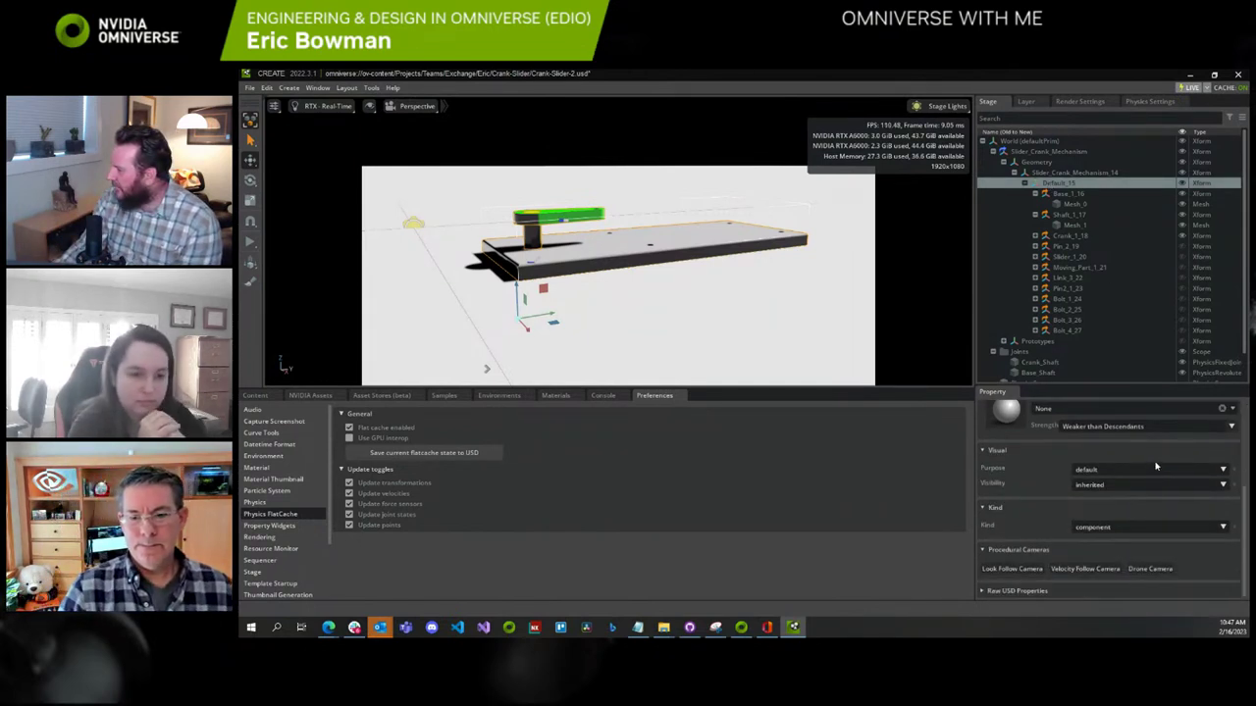
pyautogui.scroll(3, 1156, 467)
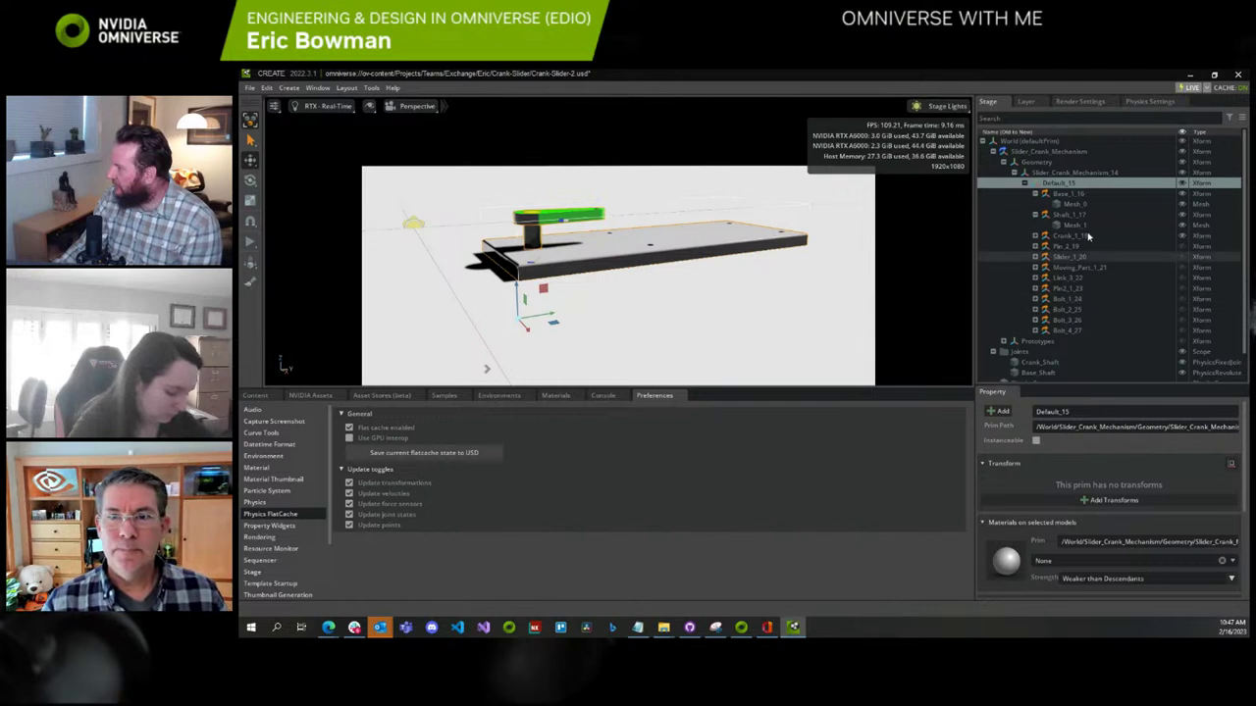
pyautogui.click(1070, 194)
pyautogui.scroll(-2, 1148, 472)
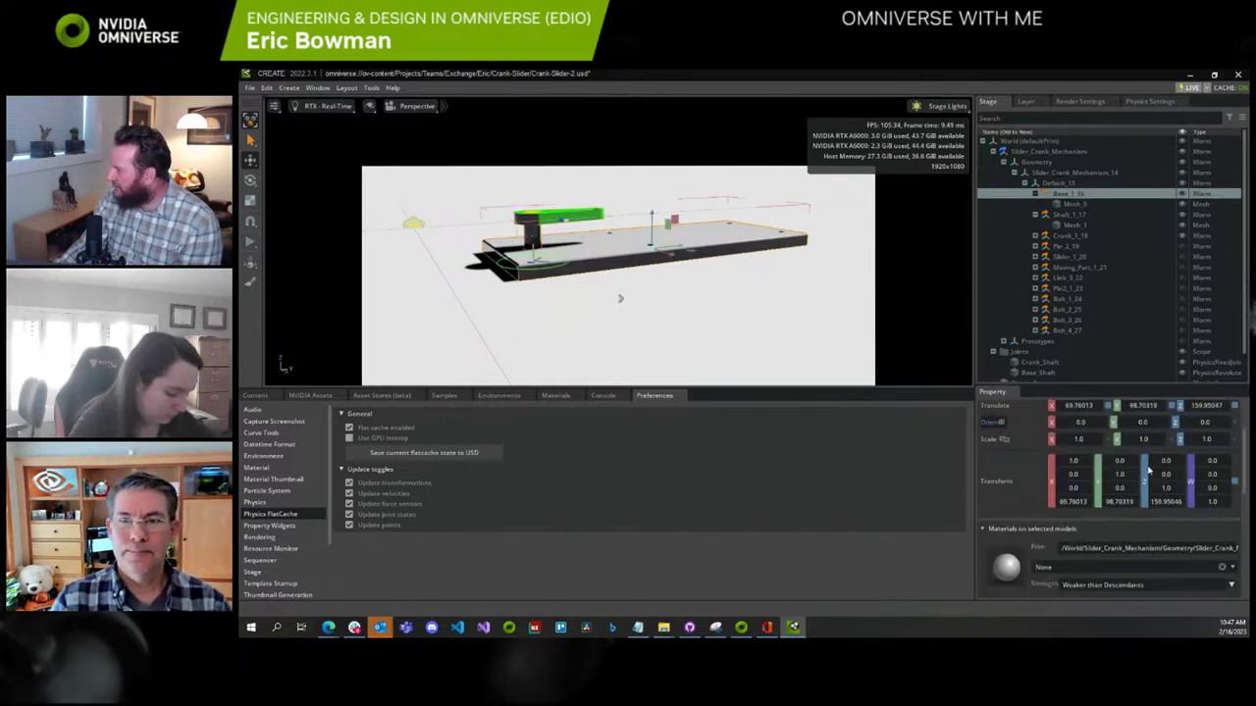
pyautogui.scroll(-3, 1148, 472)
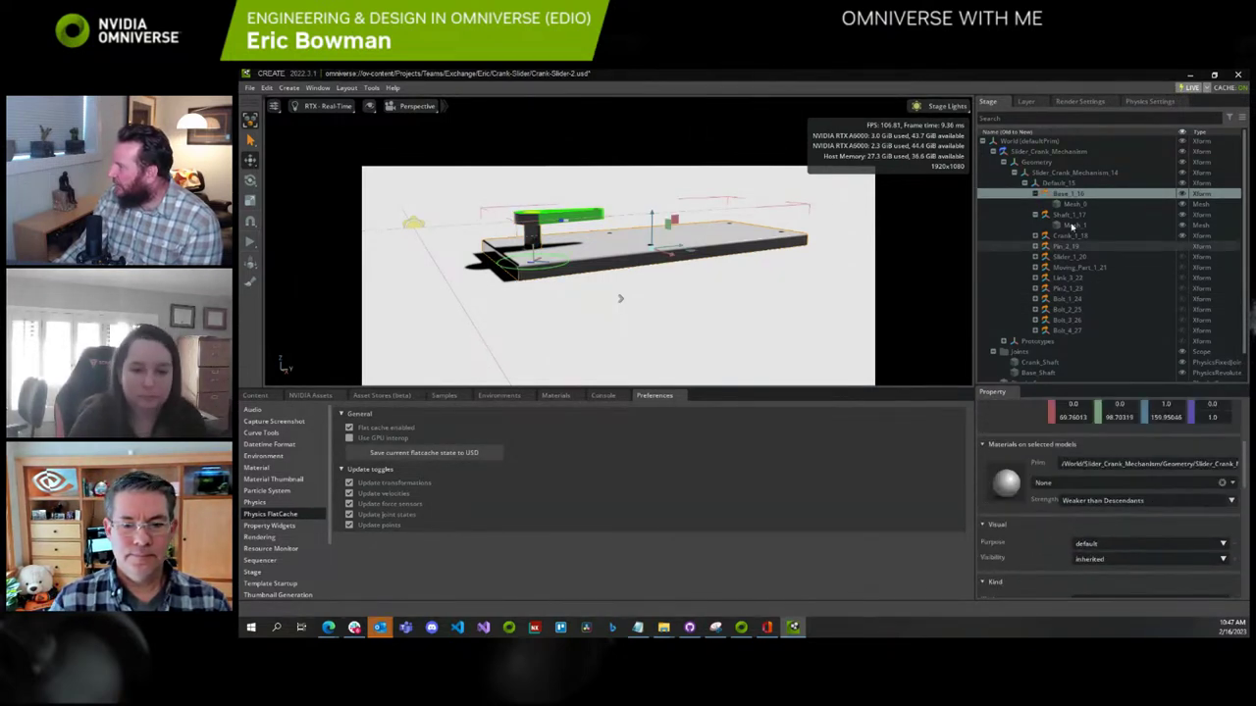
pyautogui.click(1054, 184)
pyautogui.rightClick(1053, 186)
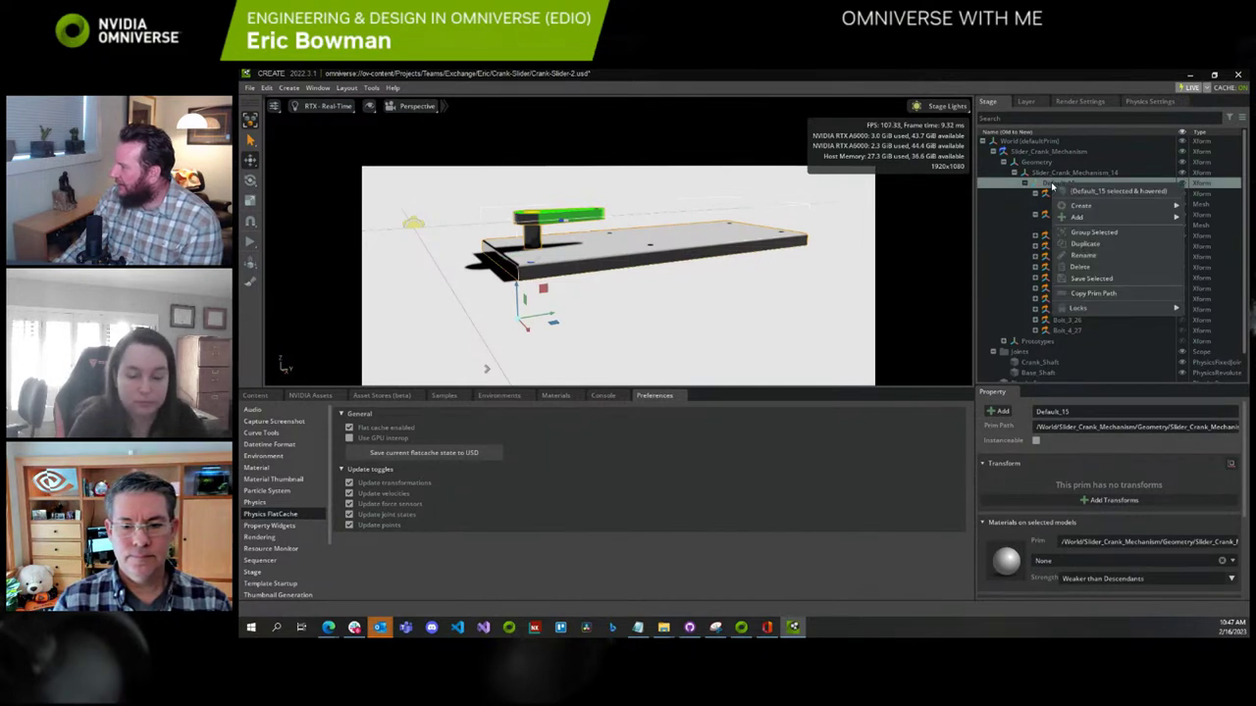
pyautogui.moveTo(1077, 217)
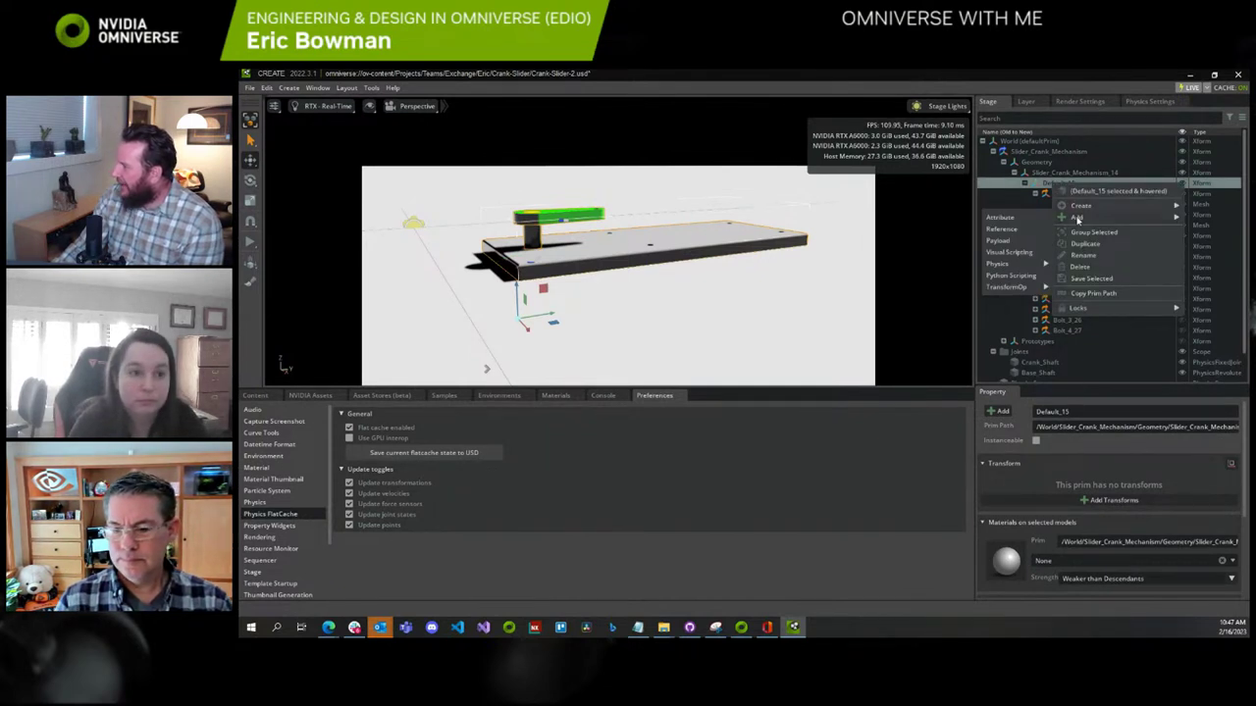
pyautogui.moveTo(1013, 268)
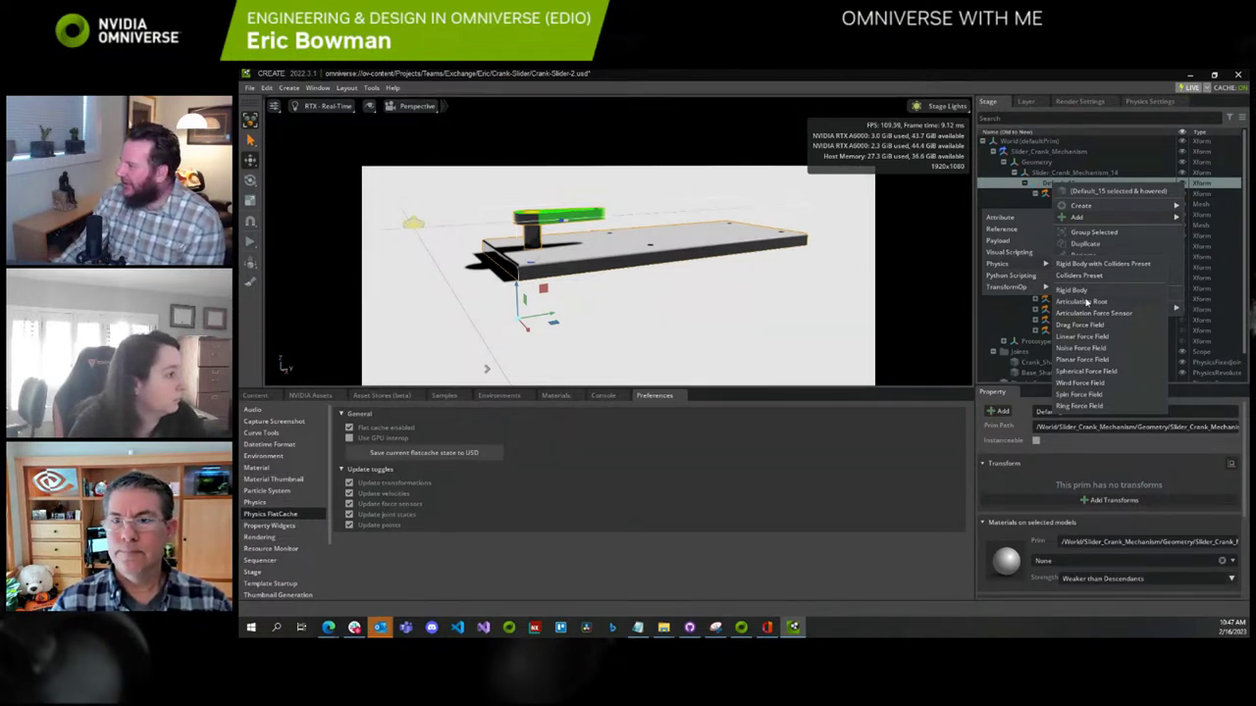
pyautogui.click(1089, 302)
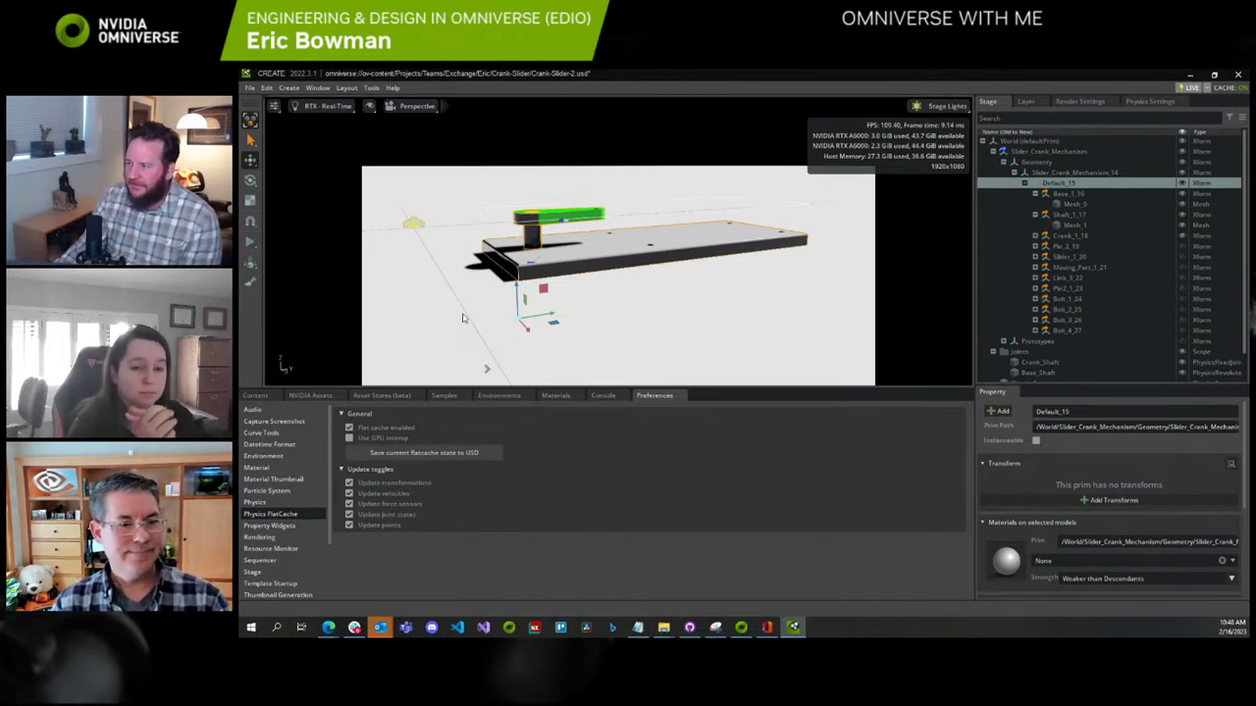
# Run and stop the simulation to check how the mechanism behaves
pyautogui.click(251, 245)
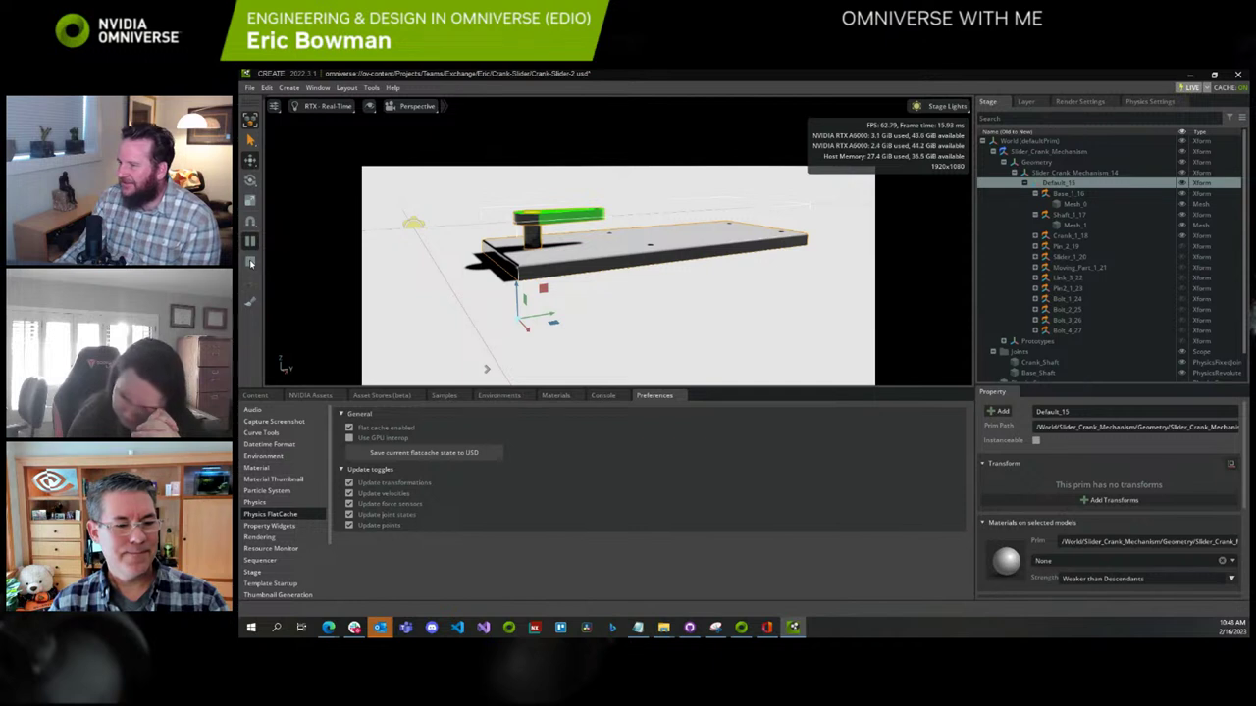
pyautogui.click(251, 243)
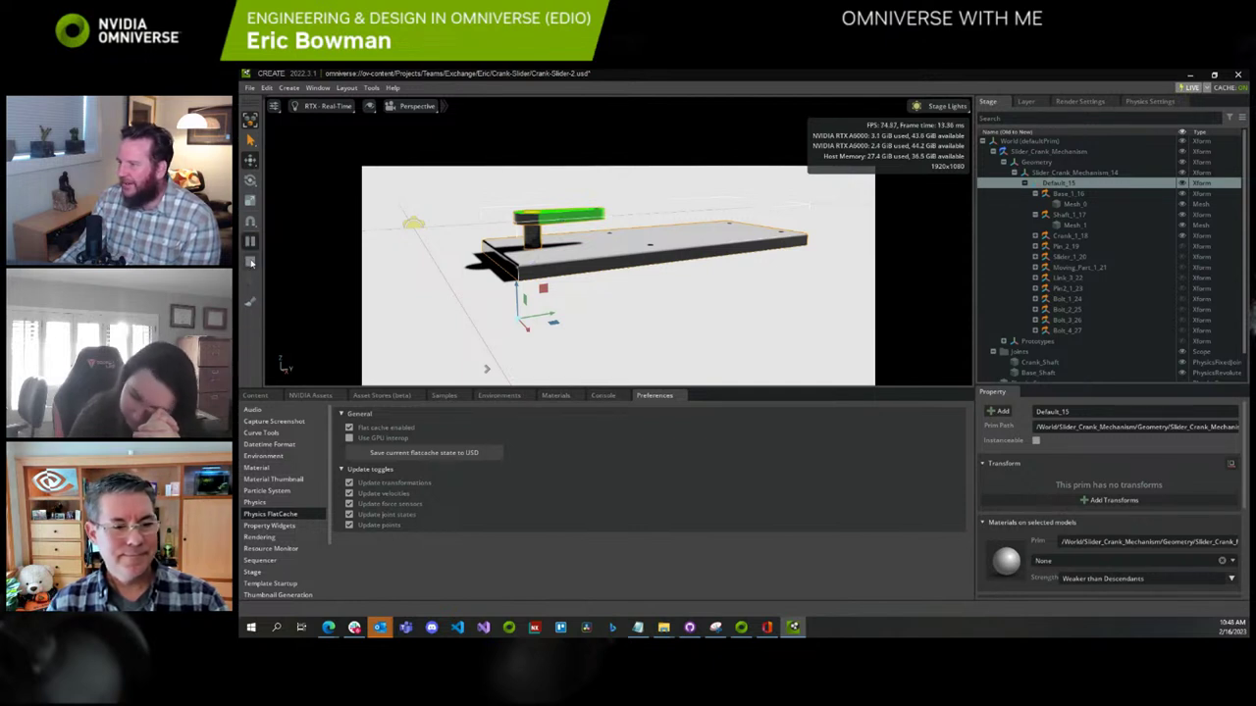
pyautogui.click(251, 245)
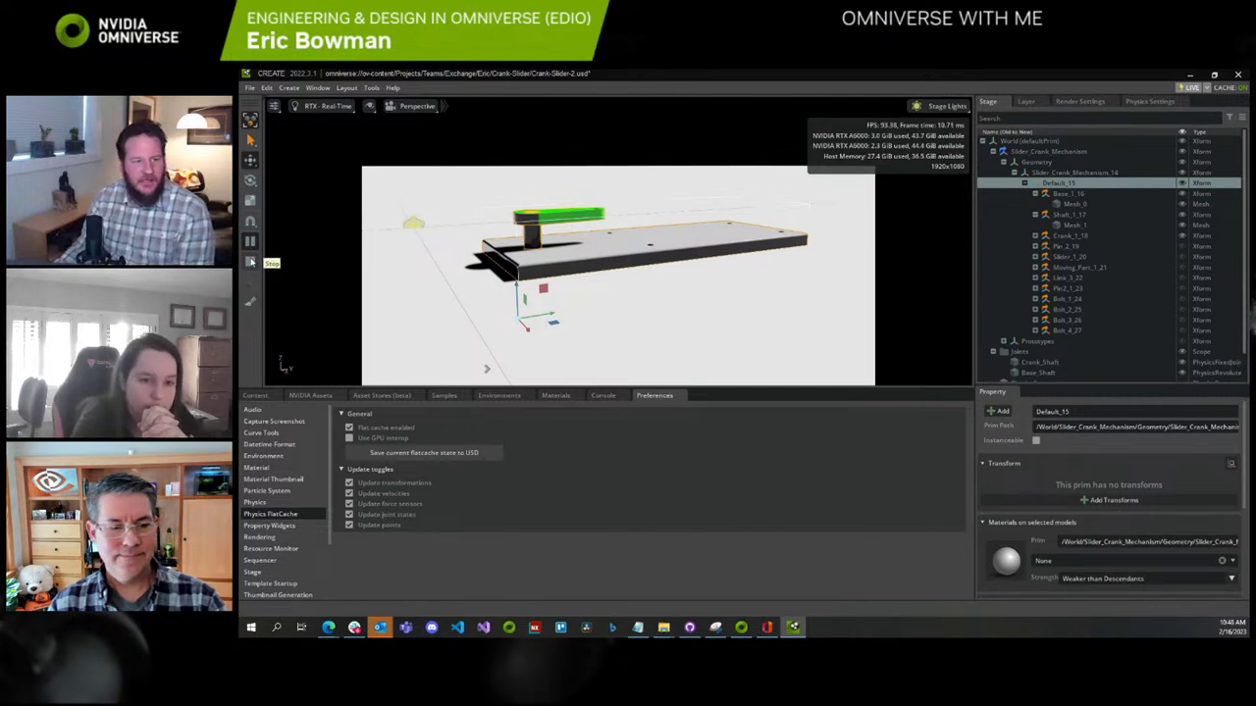
pyautogui.click(251, 262)
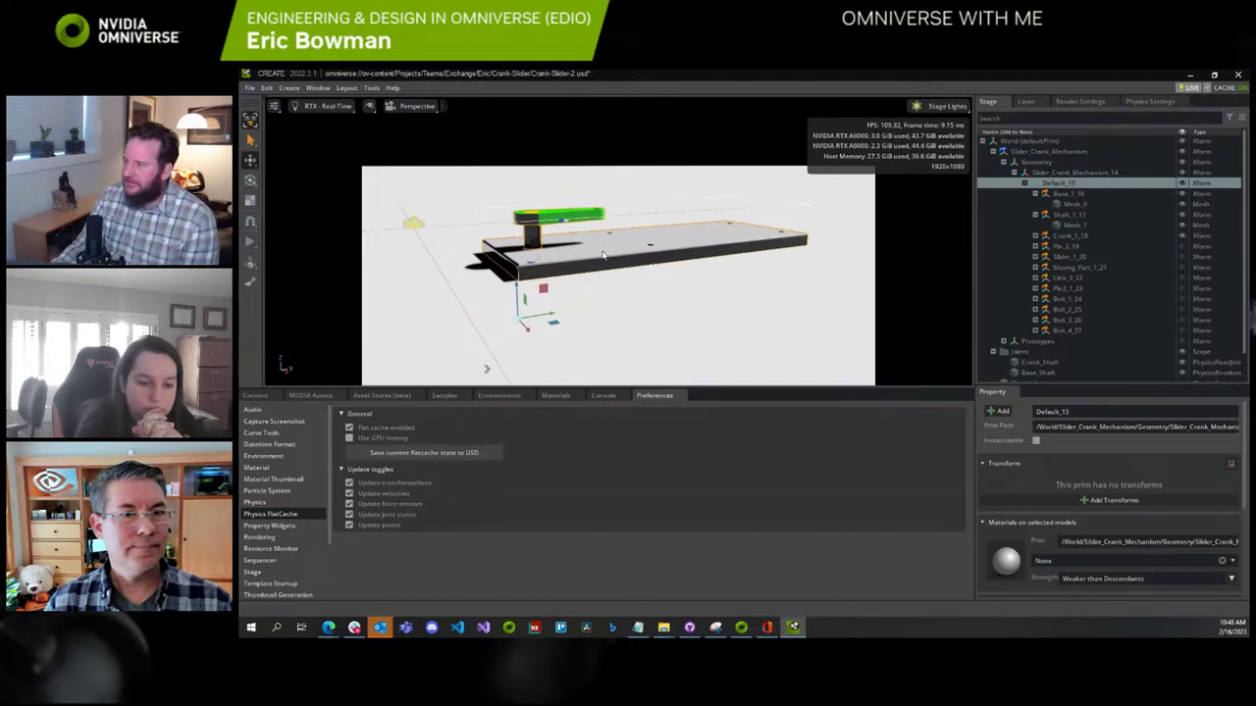
# Run the simulation, pull the mechanism around in the viewport to test its joints, and stop the simulation
pyautogui.click(250, 240)
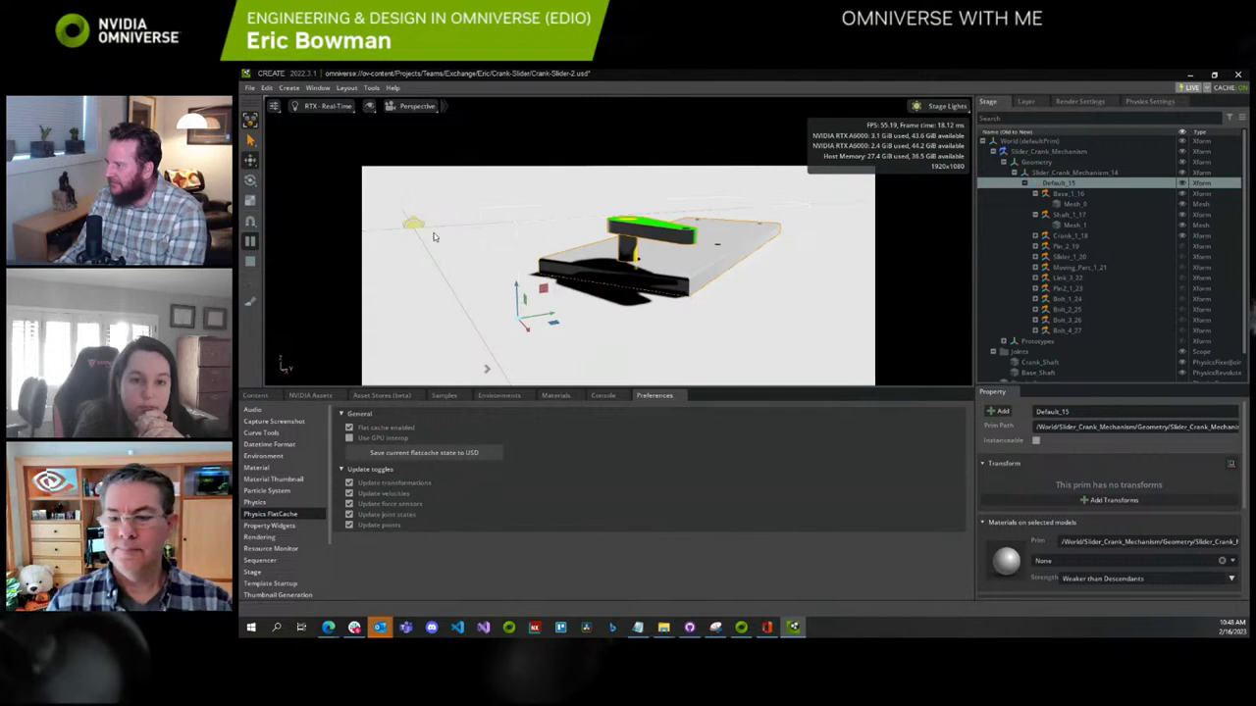
pyautogui.keyDown('shift'); pyautogui.moveTo(677, 285); pyautogui.dragTo(432, 206); pyautogui.keyUp('shift')
pyautogui.keyDown('shift'); pyautogui.moveTo(504, 280); pyautogui.dragTo(932, 275); pyautogui.keyUp('shift')
pyautogui.keyDown('shift'); pyautogui.moveTo(430, 213); pyautogui.dragTo(981, 159); pyautogui.keyUp('shift')
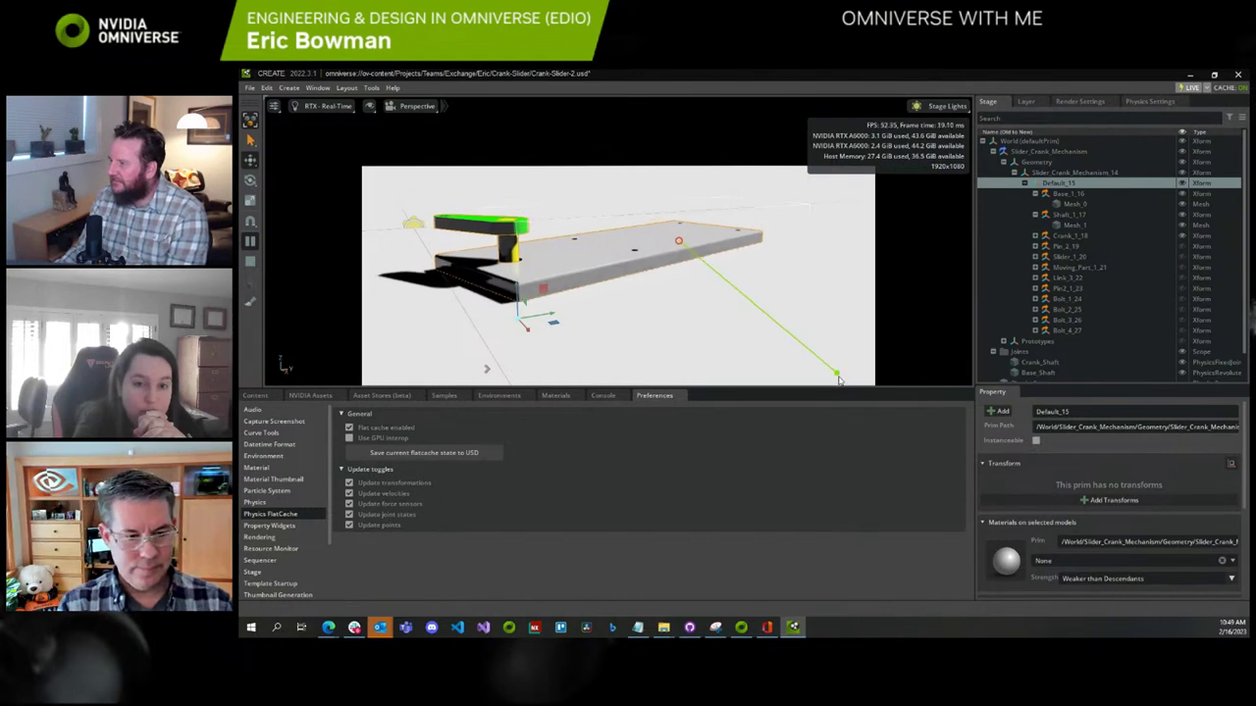
pyautogui.keyDown('shift'); pyautogui.moveTo(470, 275); pyautogui.dragTo(981, 211); pyautogui.keyUp('shift')
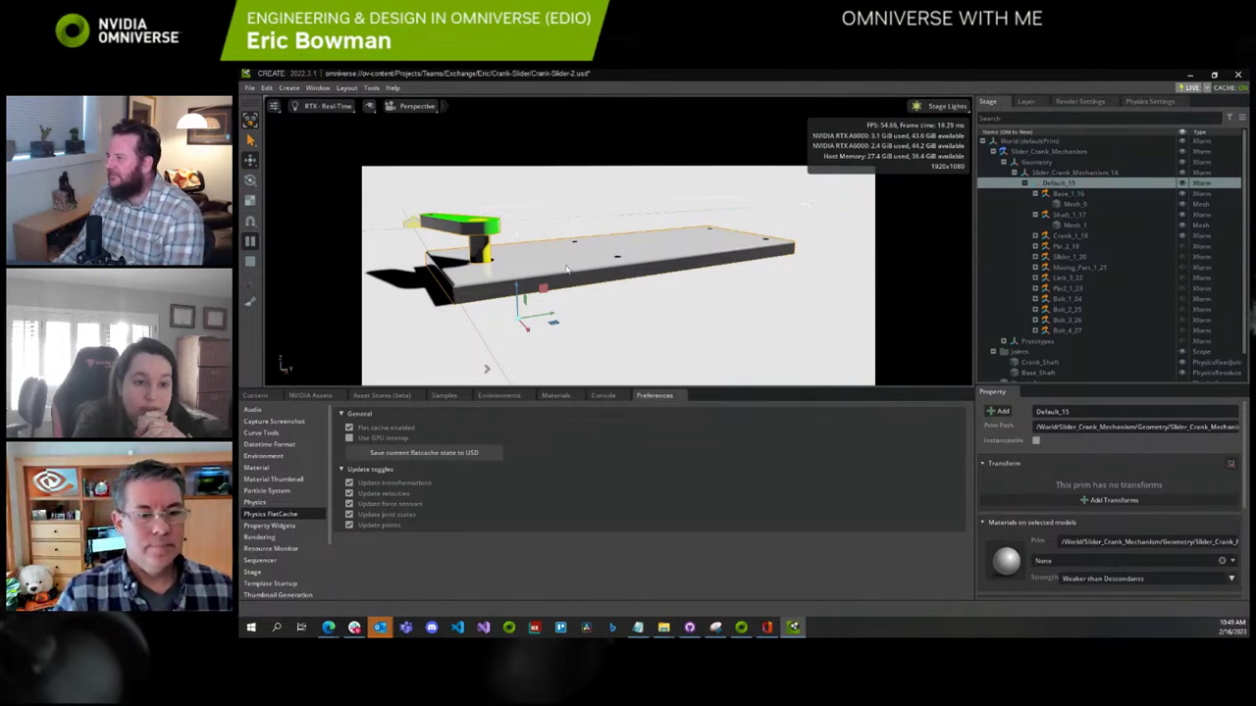
pyautogui.click(251, 265)
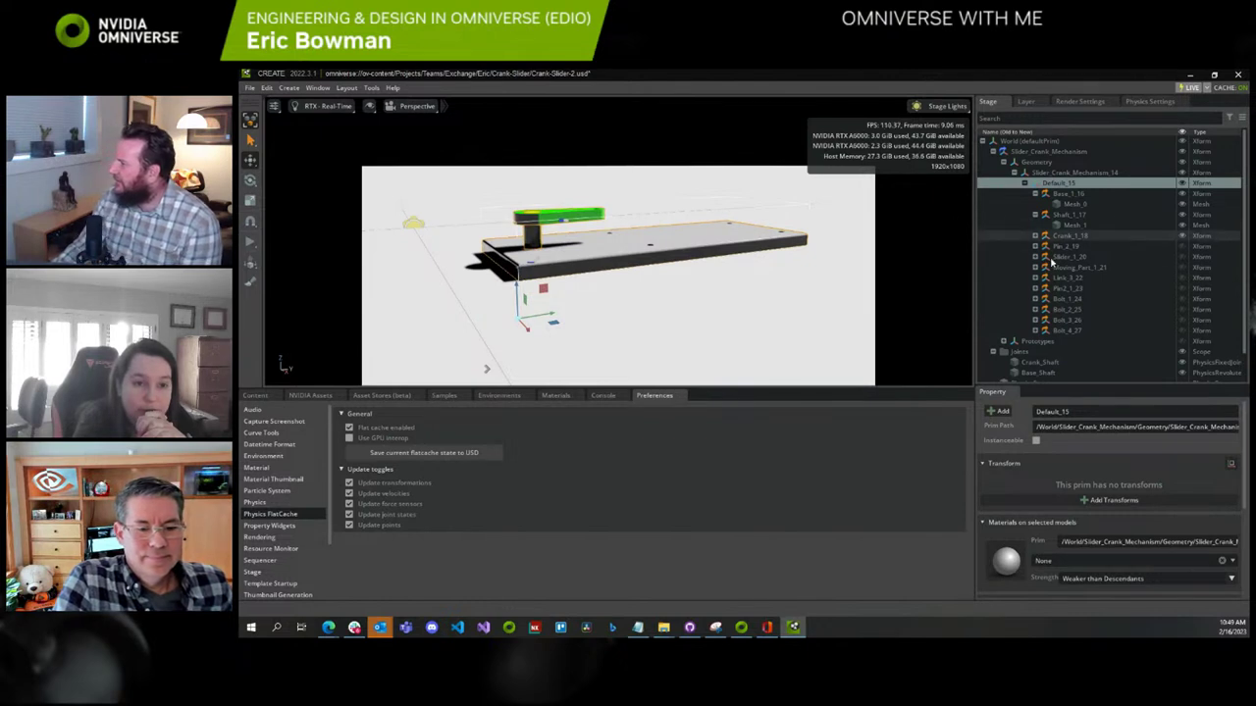
# Review the PhysicsScene properties down to its default physics material
pyautogui.scroll(-1, 1036, 324)
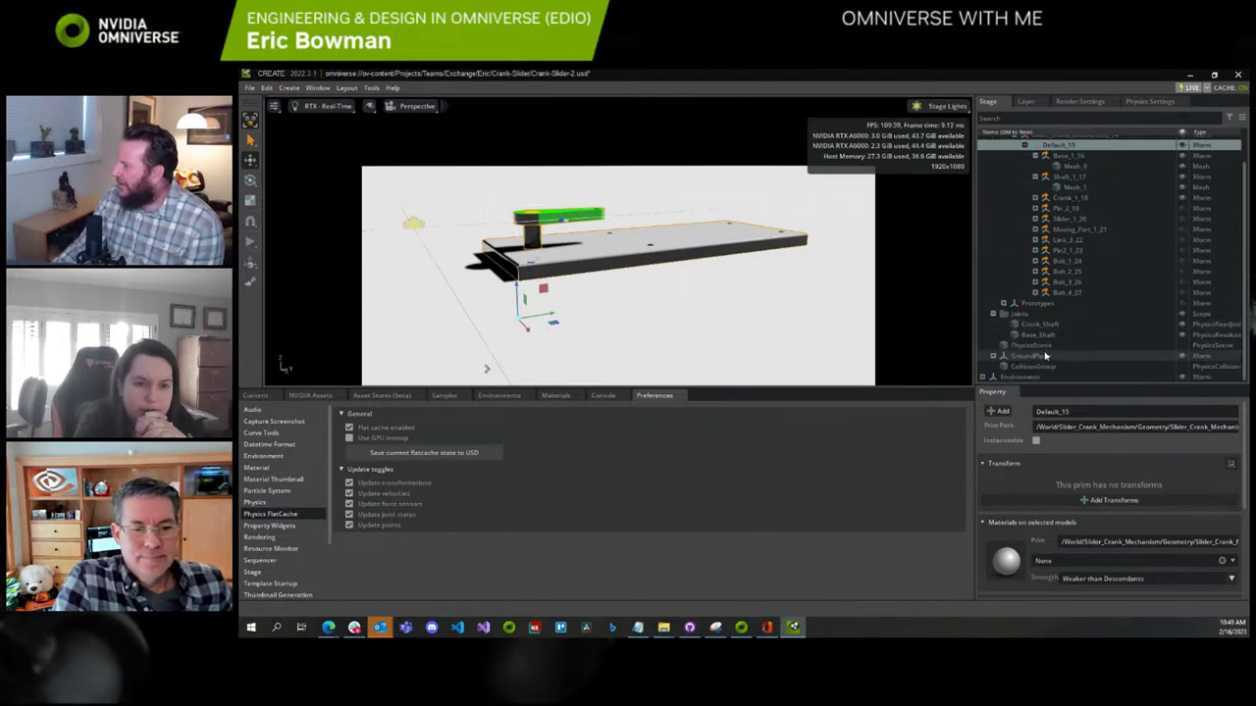
pyautogui.click(1044, 349)
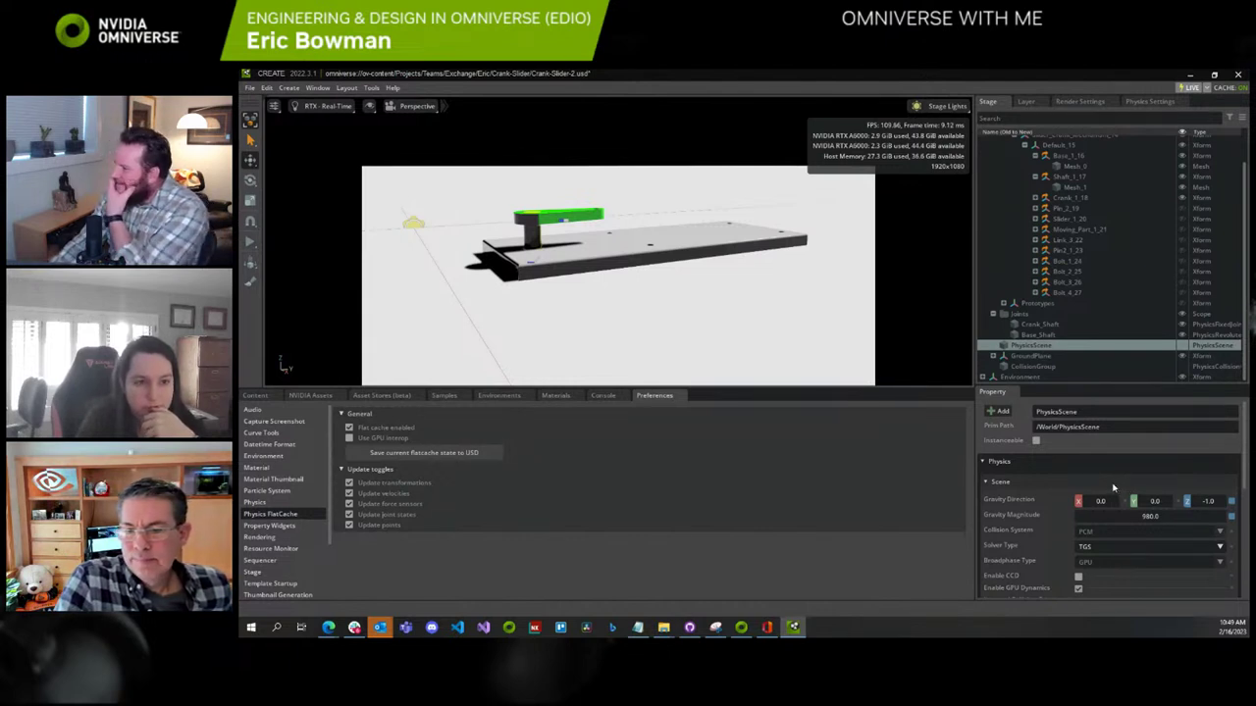
pyautogui.scroll(-2, 1115, 524)
pyautogui.scroll(-4, 1116, 527)
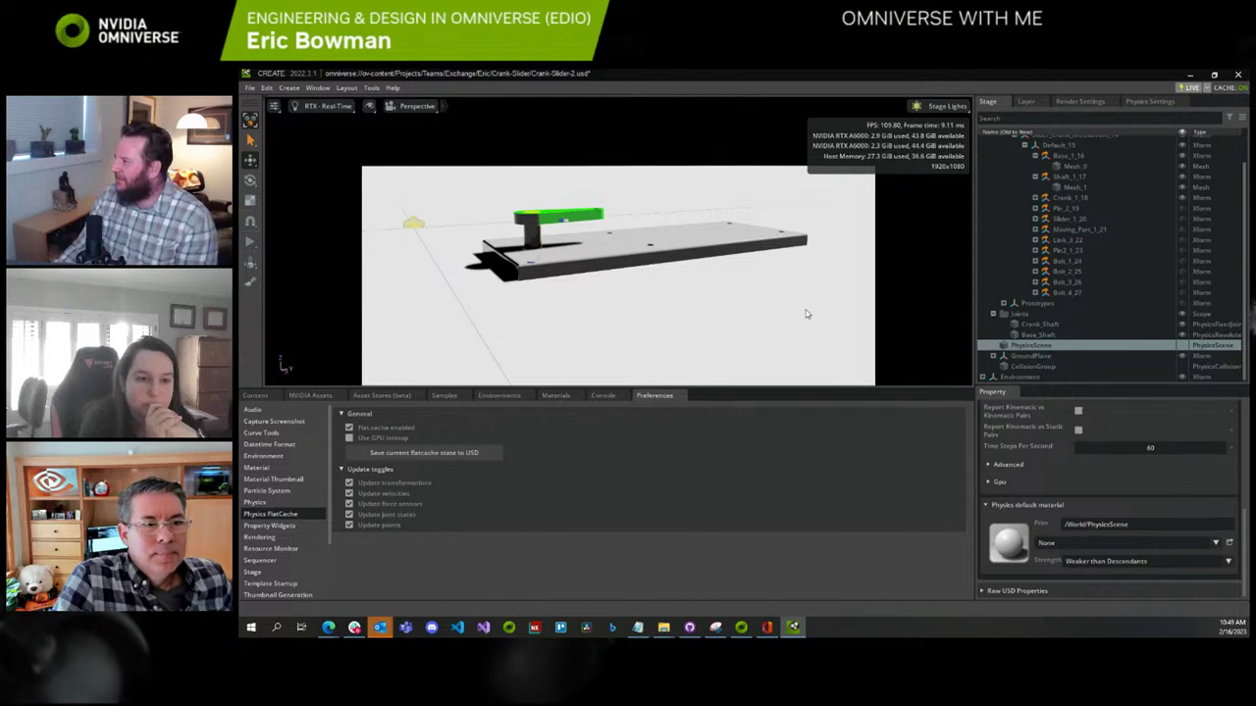
# Make the Root Layer the authoring layer and return to the stage tree
pyautogui.click(1033, 104)
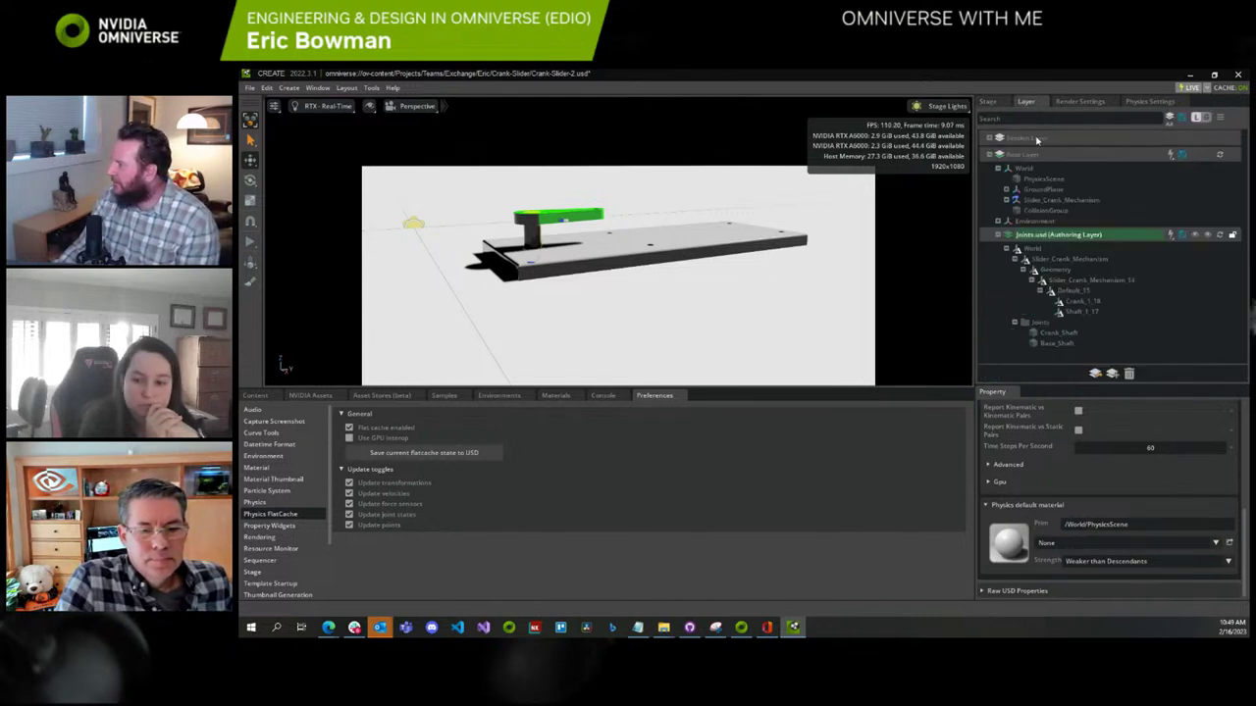
pyautogui.rightClick(1030, 156)
pyautogui.click(1051, 165)
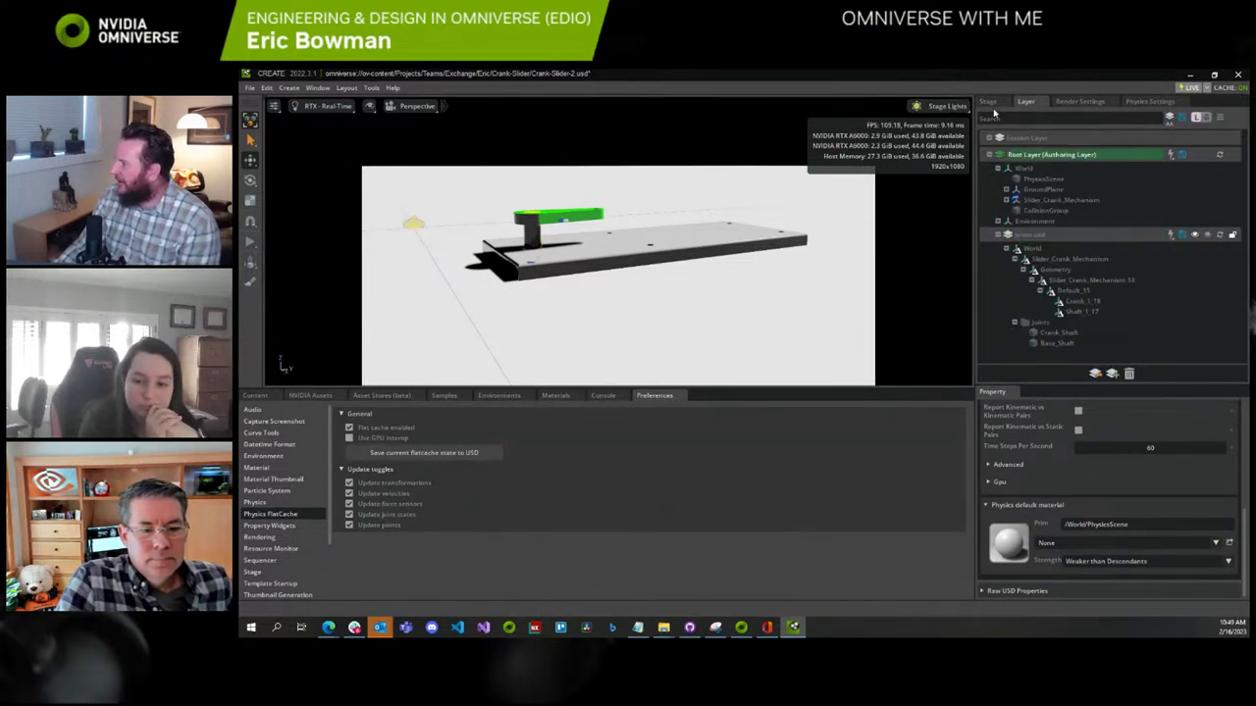
pyautogui.click(991, 106)
# Create a physics material of the Rigid Body Material type and review its friction and restitution settings
pyautogui.click(248, 88)
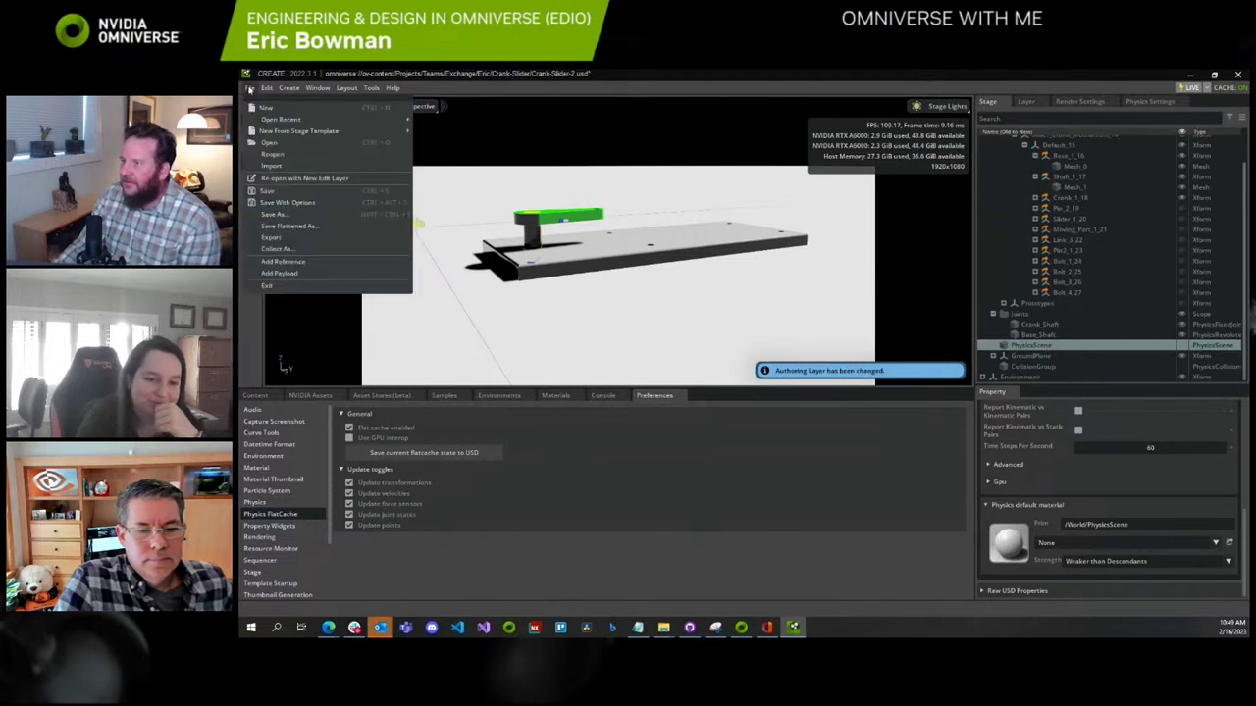
pyautogui.moveTo(288, 89)
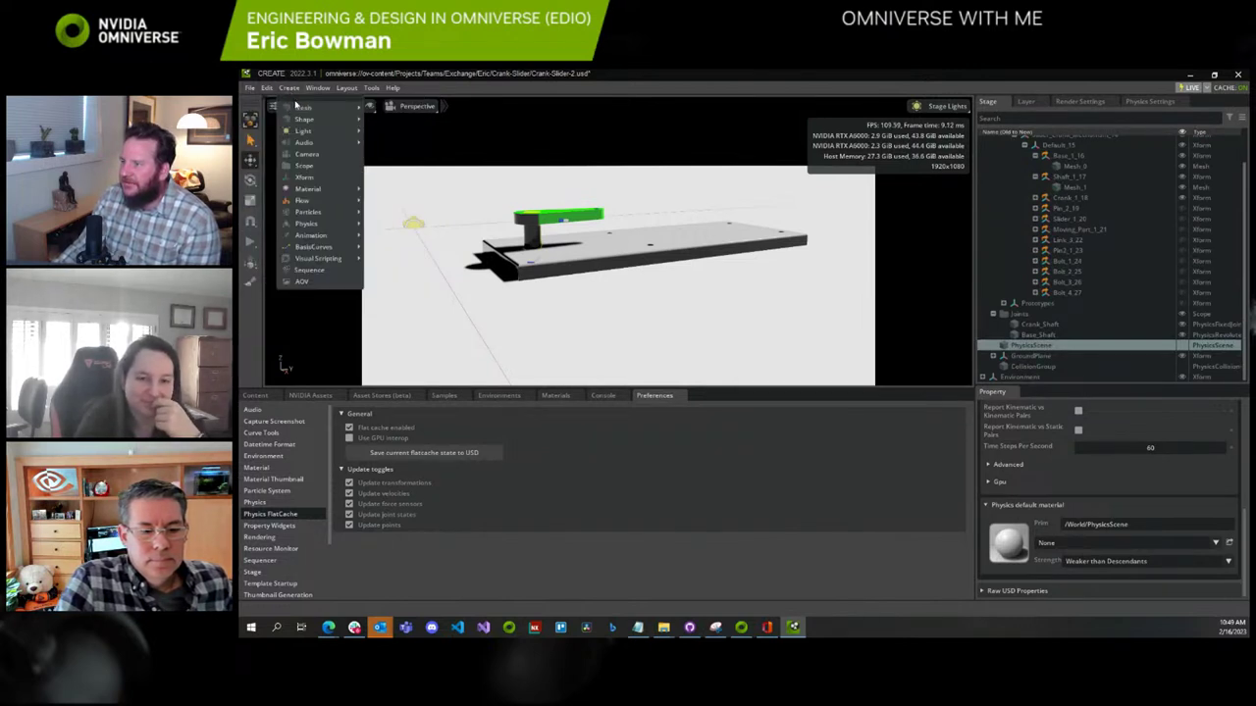
pyautogui.moveTo(332, 229)
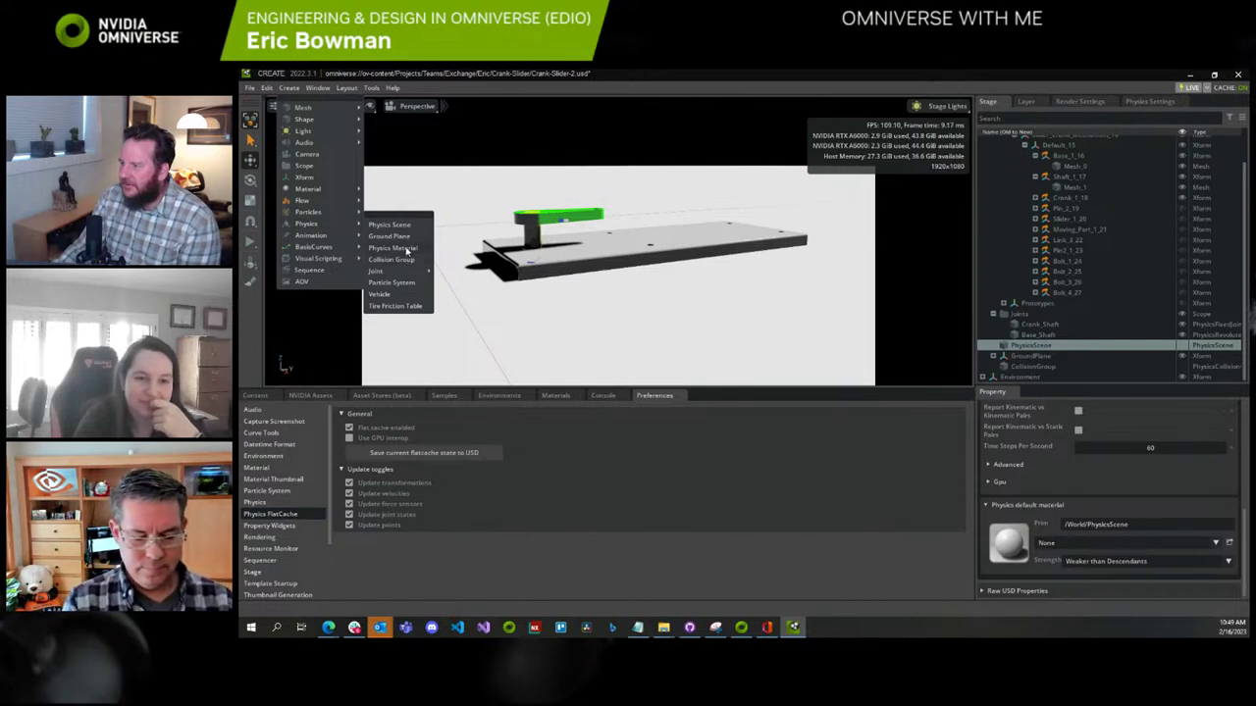
pyautogui.moveTo(327, 191)
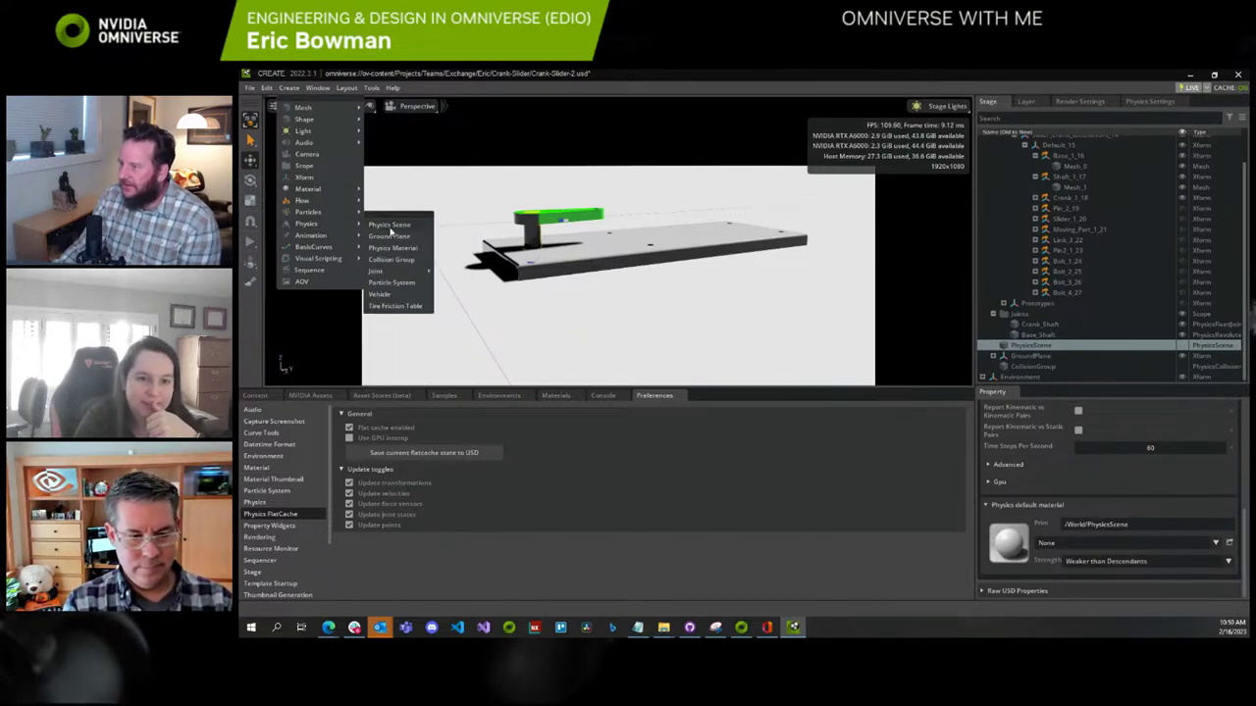
pyautogui.click(397, 248)
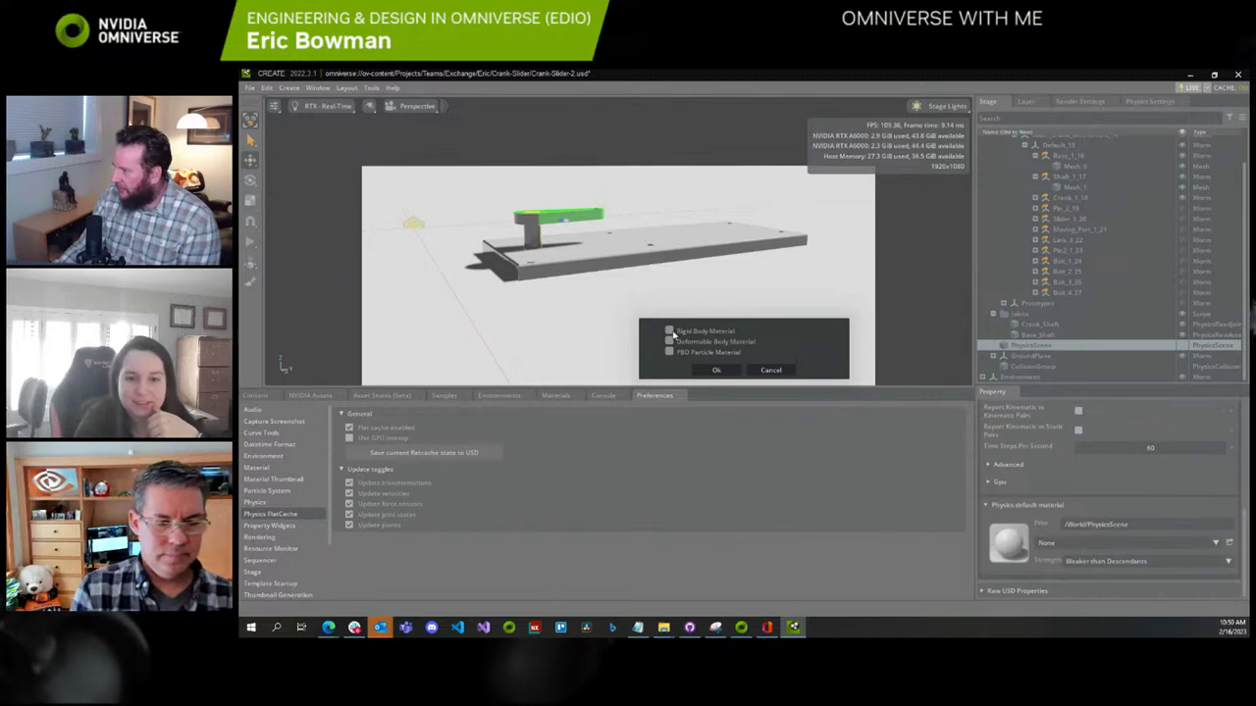
pyautogui.click(714, 371)
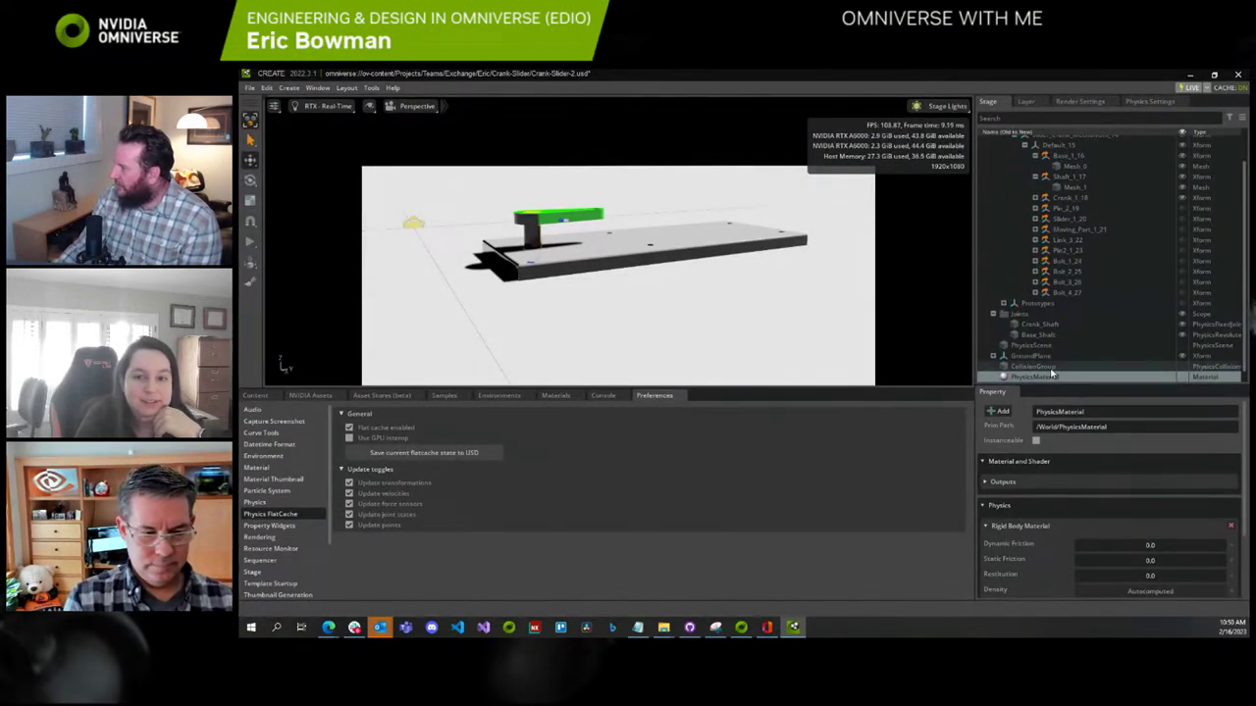
pyautogui.scroll(-1, 1050, 375)
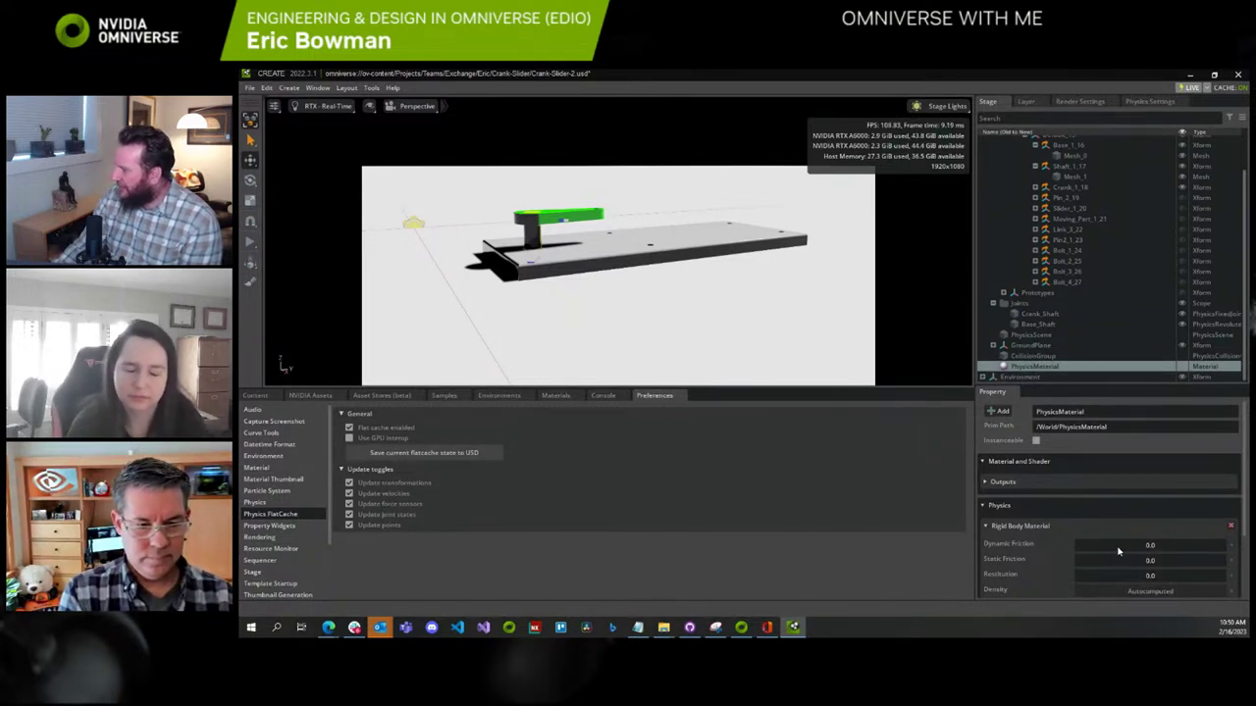
pyautogui.scroll(-1, 1121, 559)
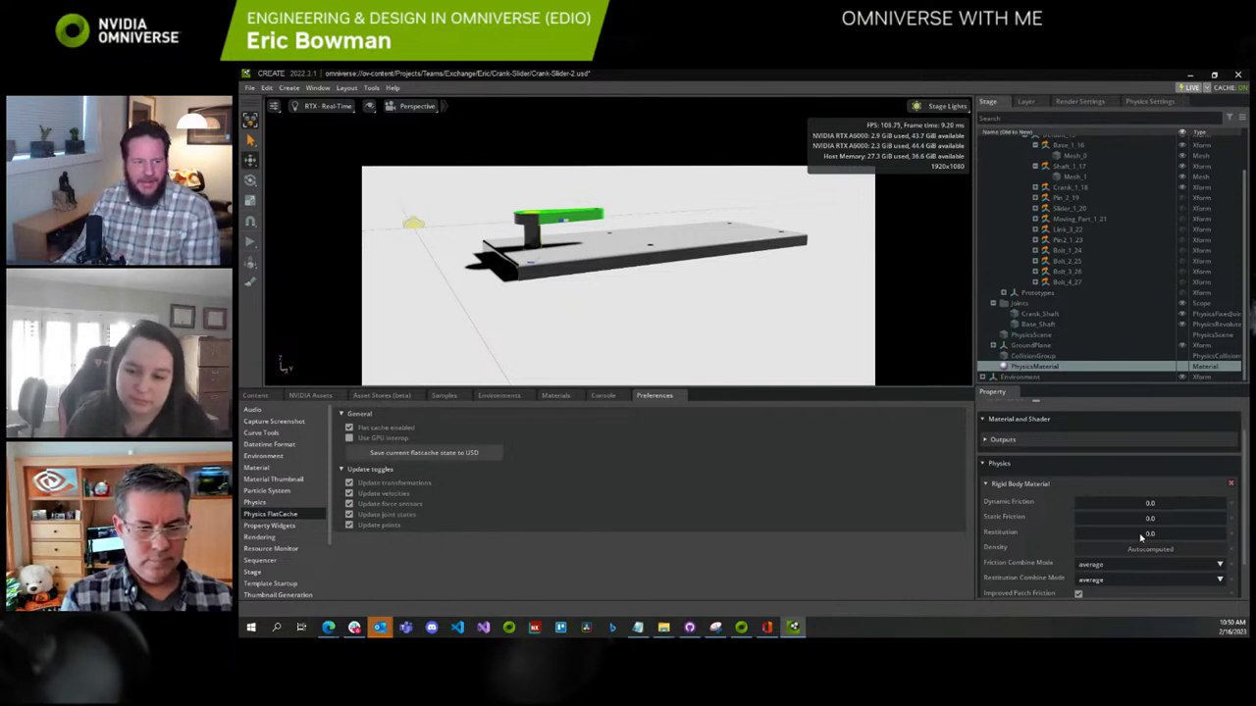
# Assign /World/PhysicsMaterial as the physics default material of the PhysicsScene
pyautogui.click(1067, 370)
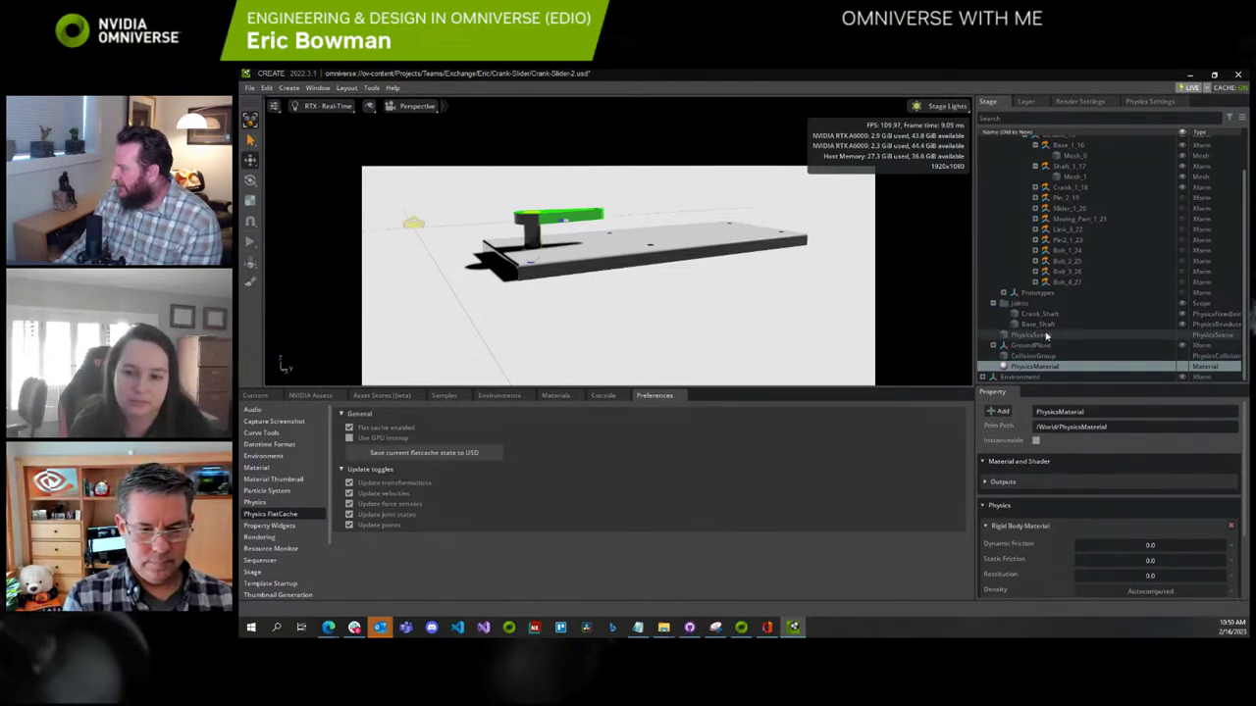
pyautogui.click(1038, 337)
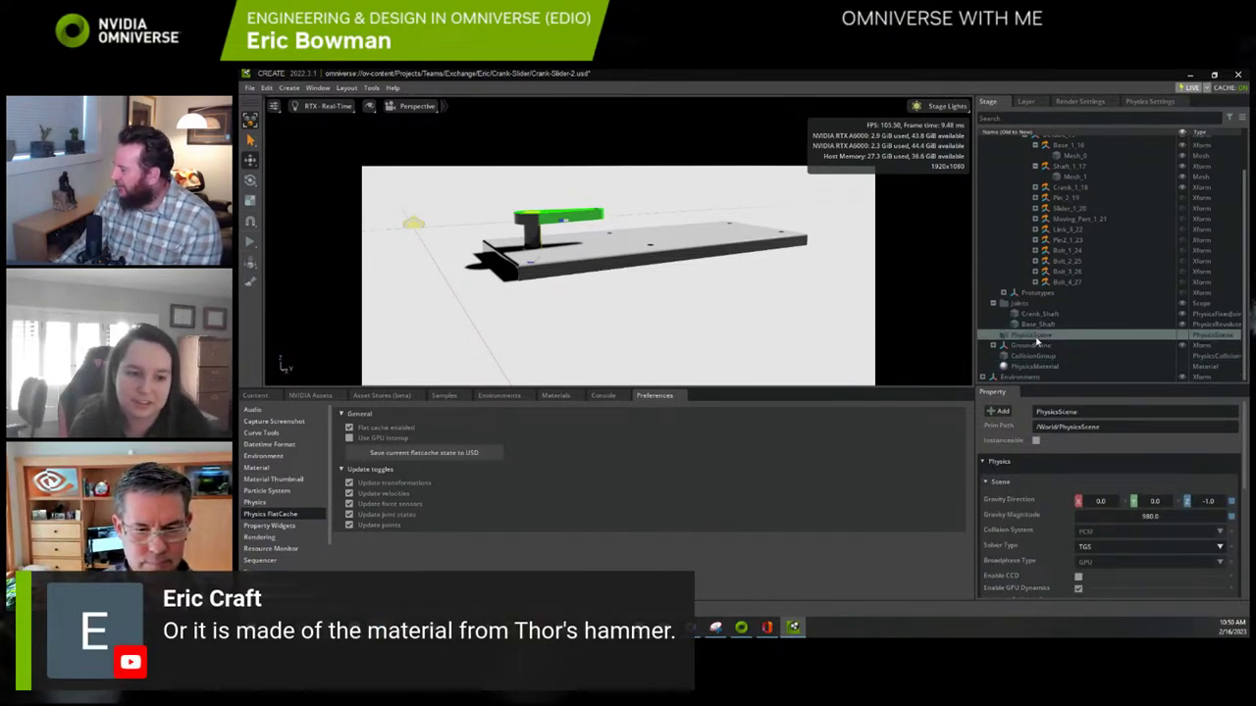
pyautogui.scroll(-10, 1091, 535)
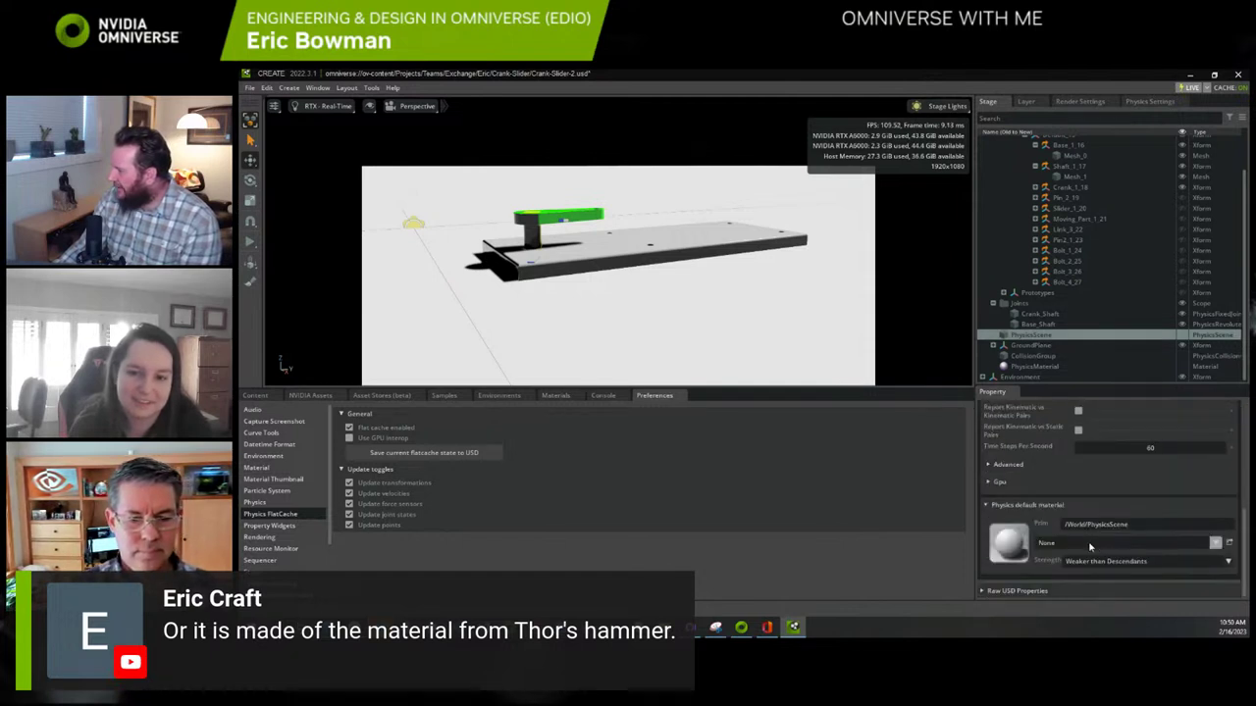
pyautogui.click(1070, 544)
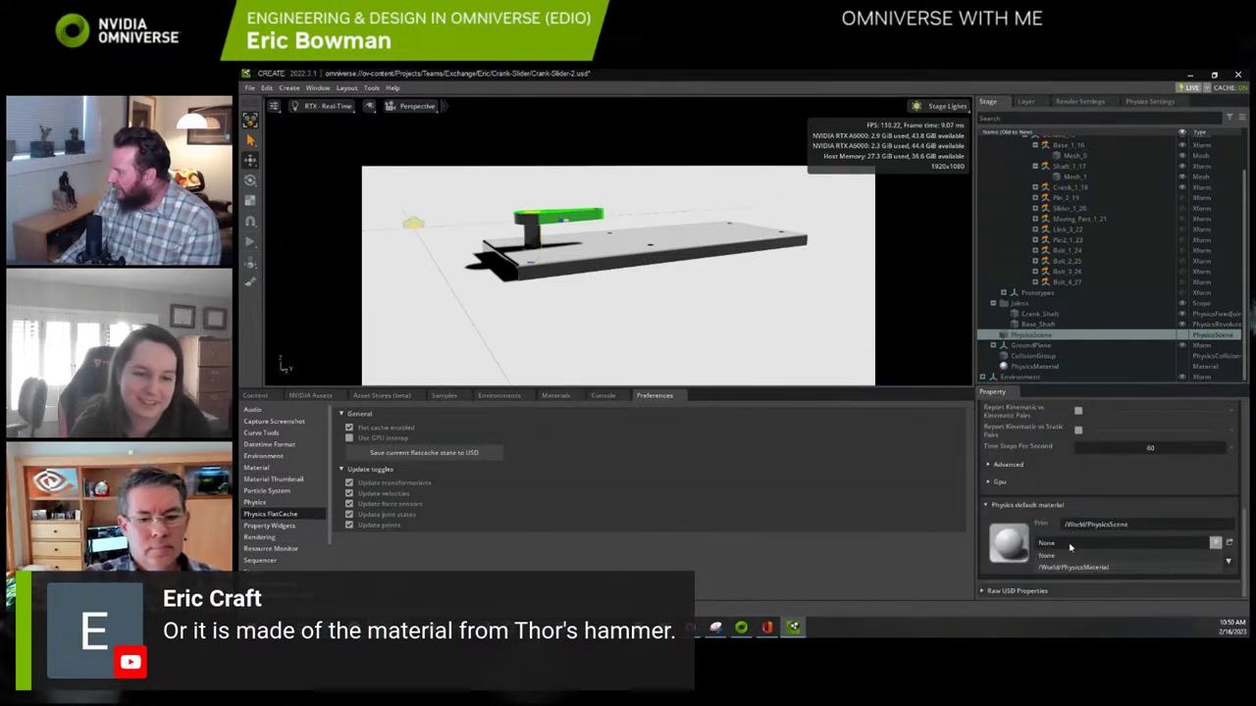
pyautogui.click(1072, 568)
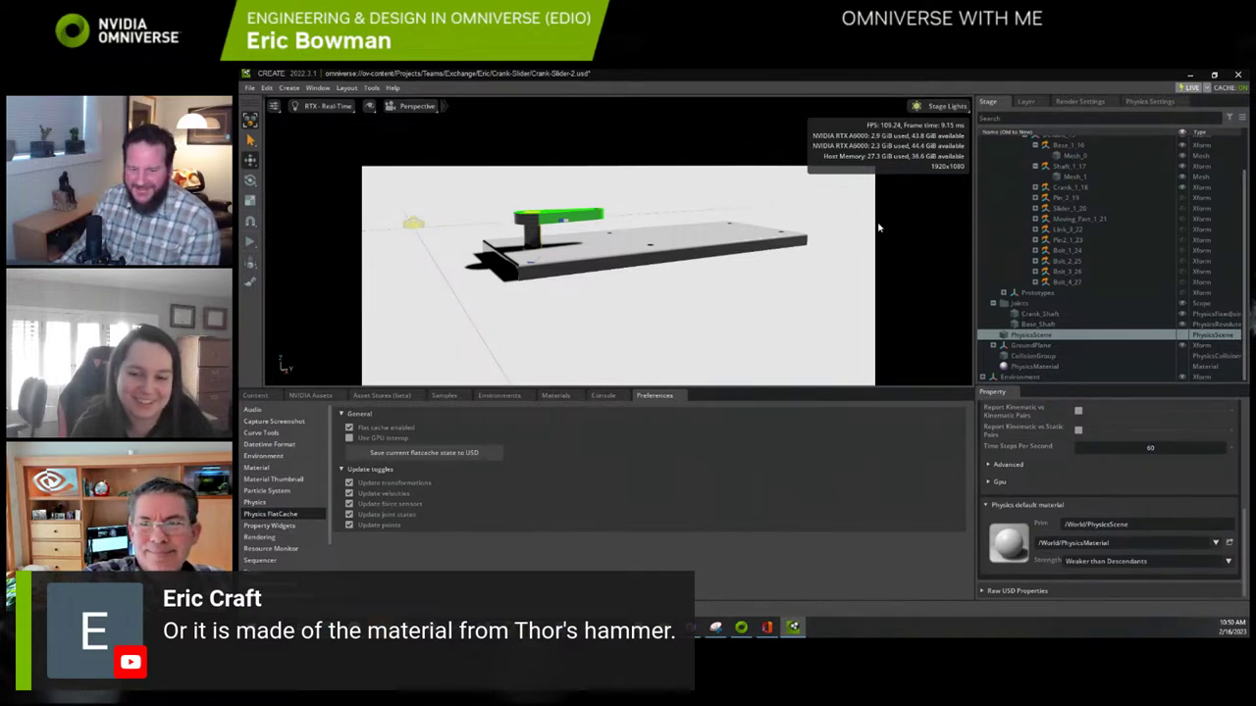
# Run the simulation with the new default material, pull on the mechanism in the viewport, and stop the simulation
pyautogui.click(250, 240)
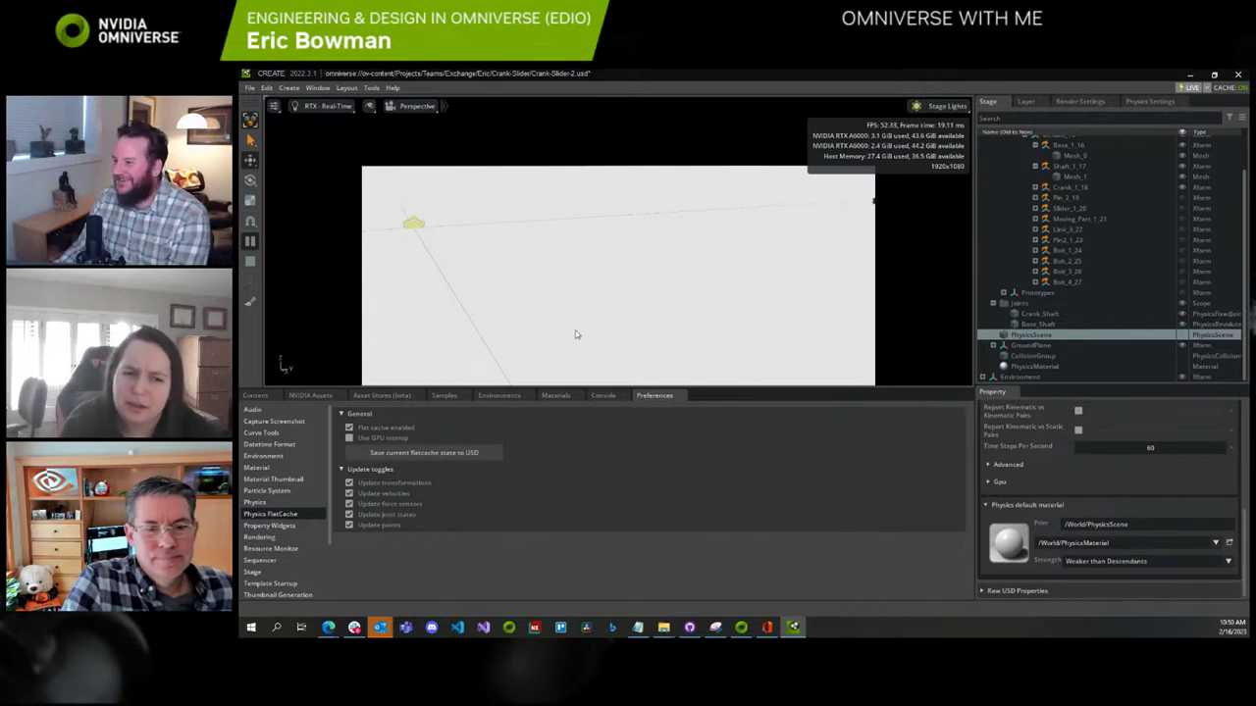
pyautogui.click(251, 261)
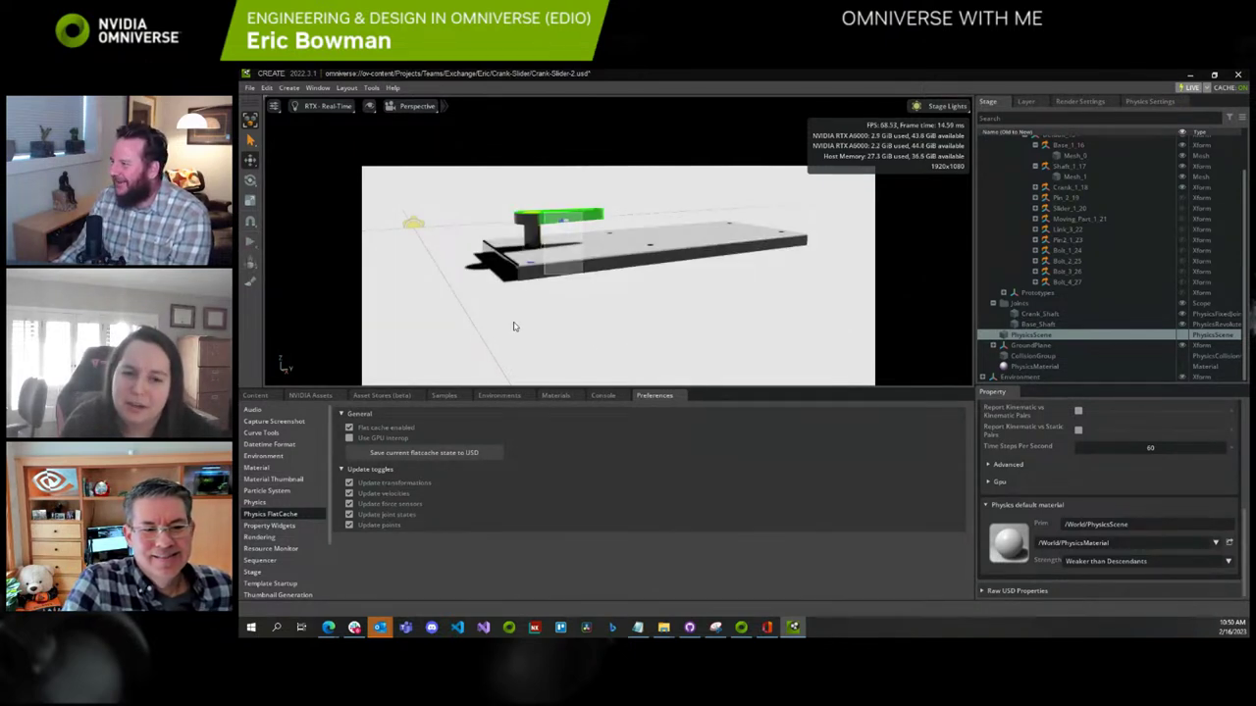
pyautogui.moveTo(513, 325); pyautogui.dragTo(603, 226)
pyautogui.click(579, 314)
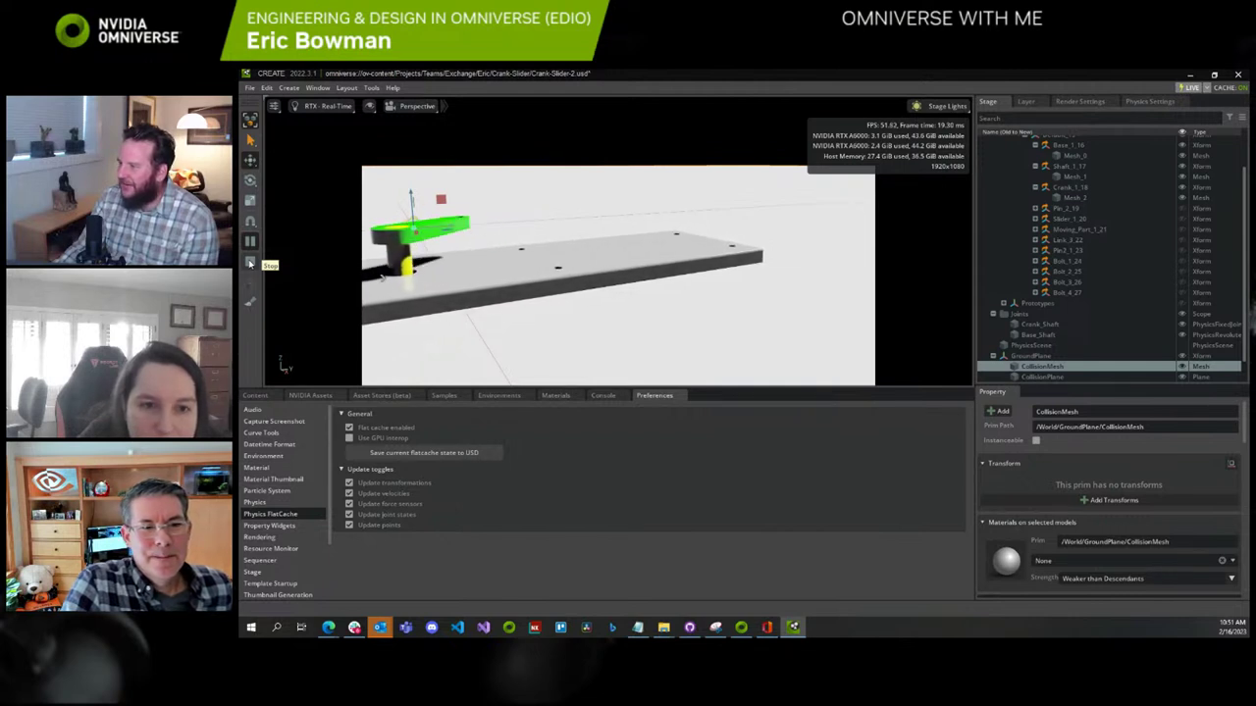
pyautogui.click(250, 263)
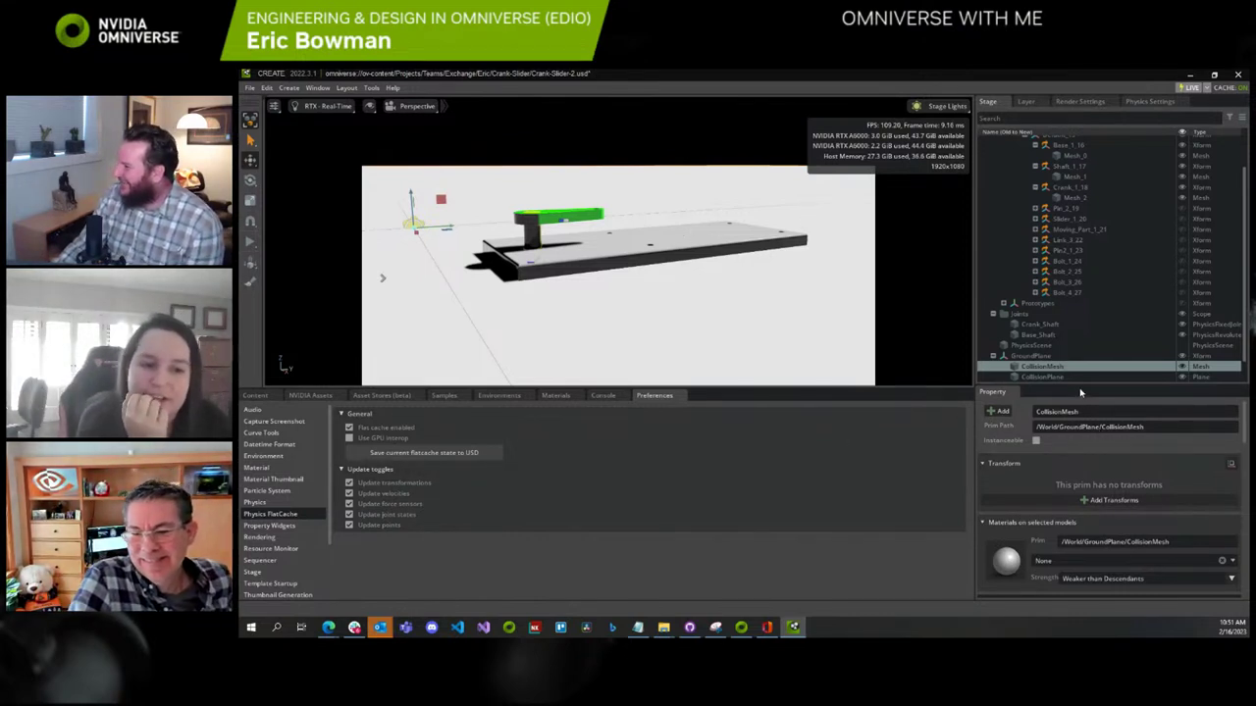
# Enable the kinematic option on the Base_1_16 rigid body and run and stop the simulation to test it
pyautogui.scroll(2, 1070, 196)
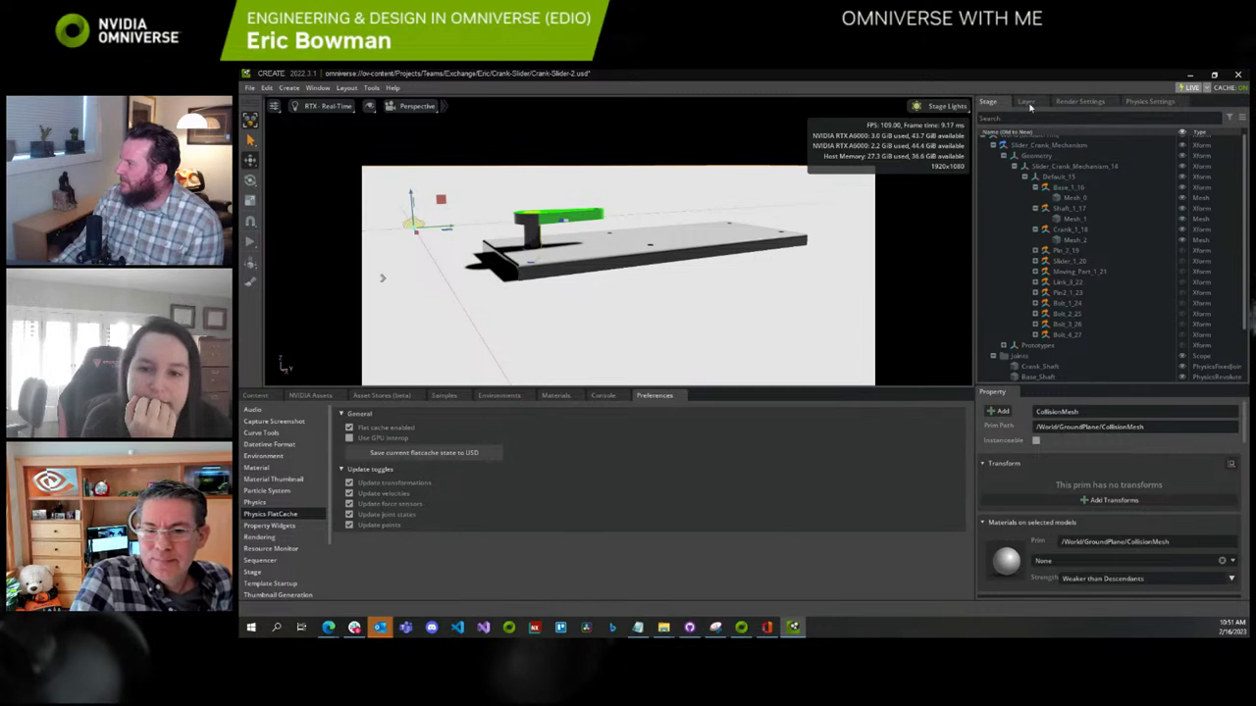
pyautogui.click(1064, 187)
pyautogui.scroll(-5, 1086, 465)
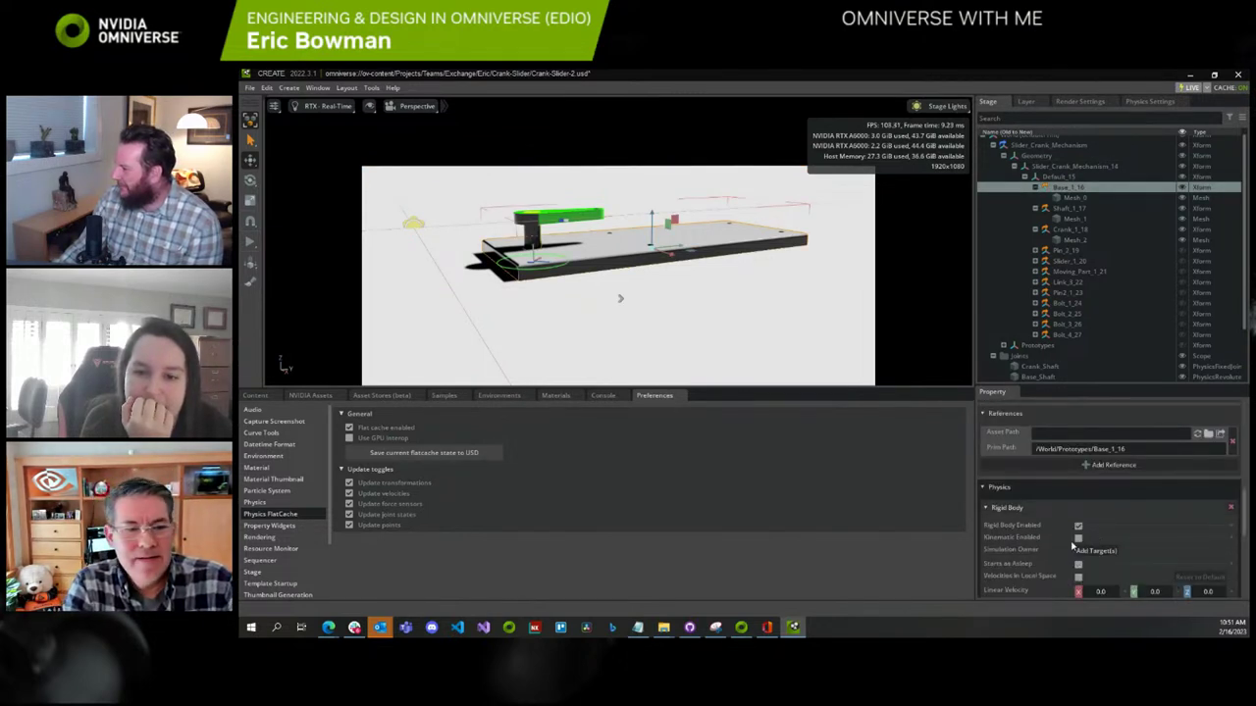
pyautogui.click(1078, 537)
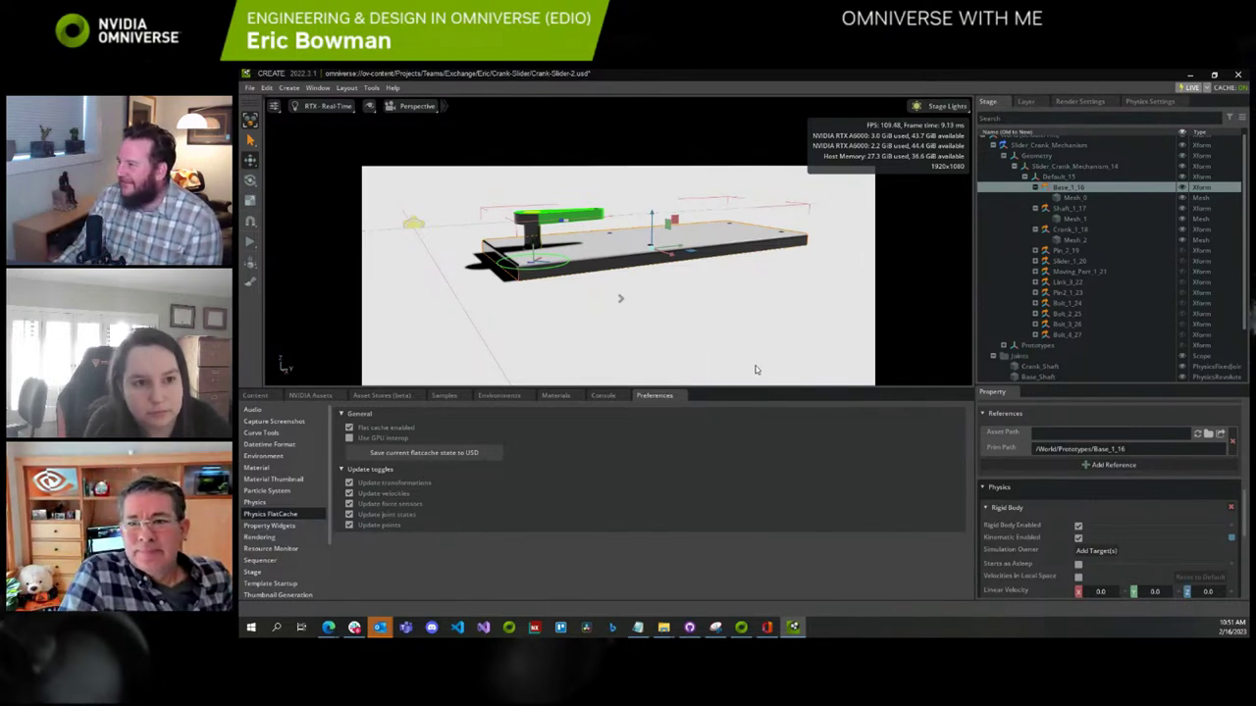
pyautogui.click(249, 242)
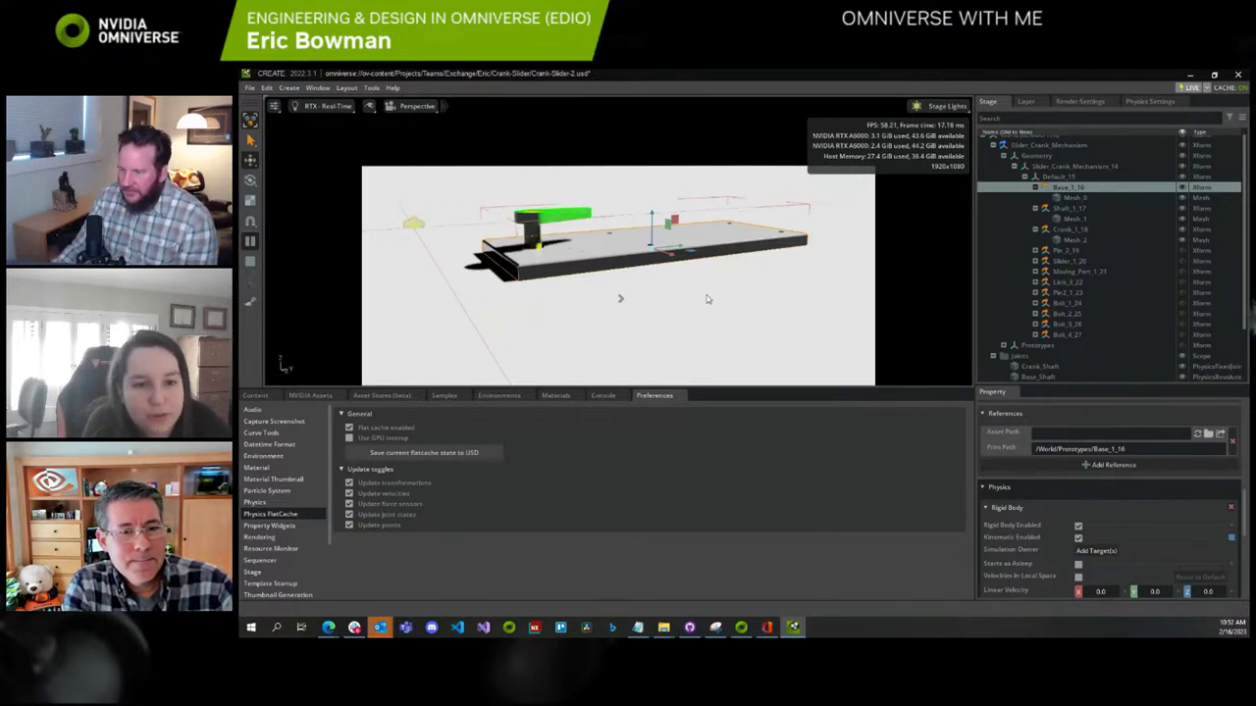
pyautogui.press('space')
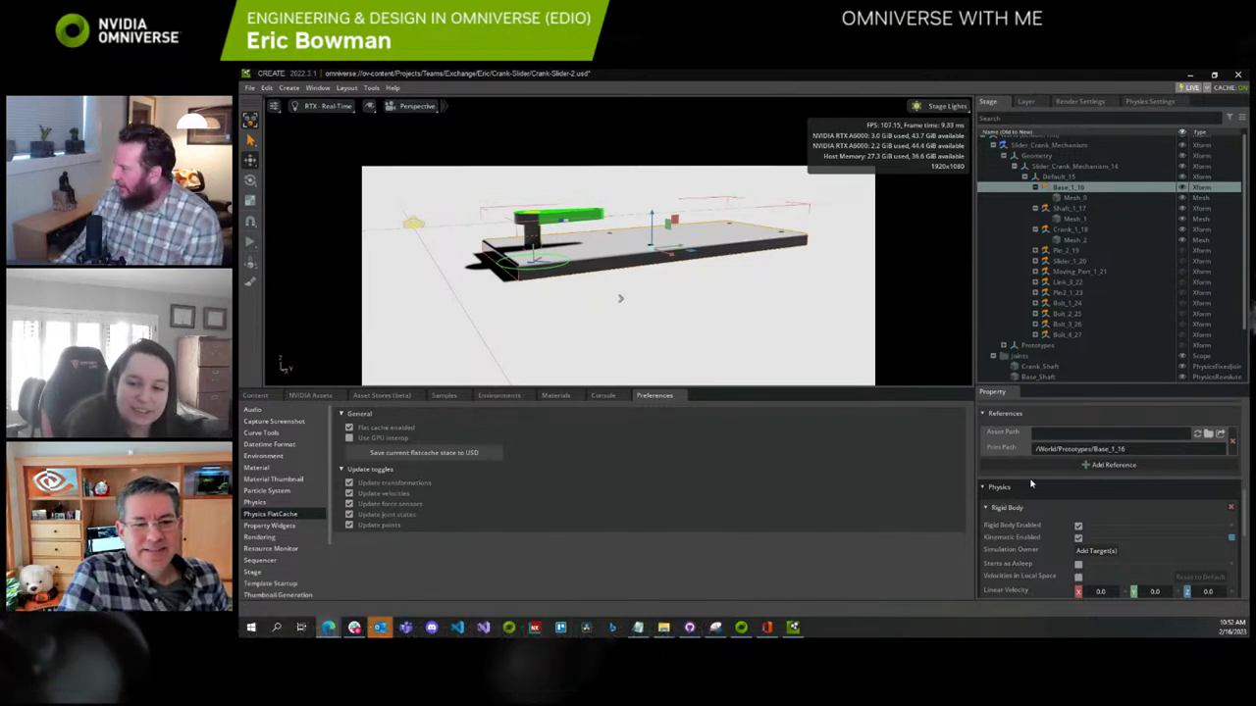
# Examine the rigid body material properties of PhysicsMaterial and return to the mechanism's parts in the stage tree
pyautogui.scroll(-3, 1036, 354)
pyautogui.click(1036, 366)
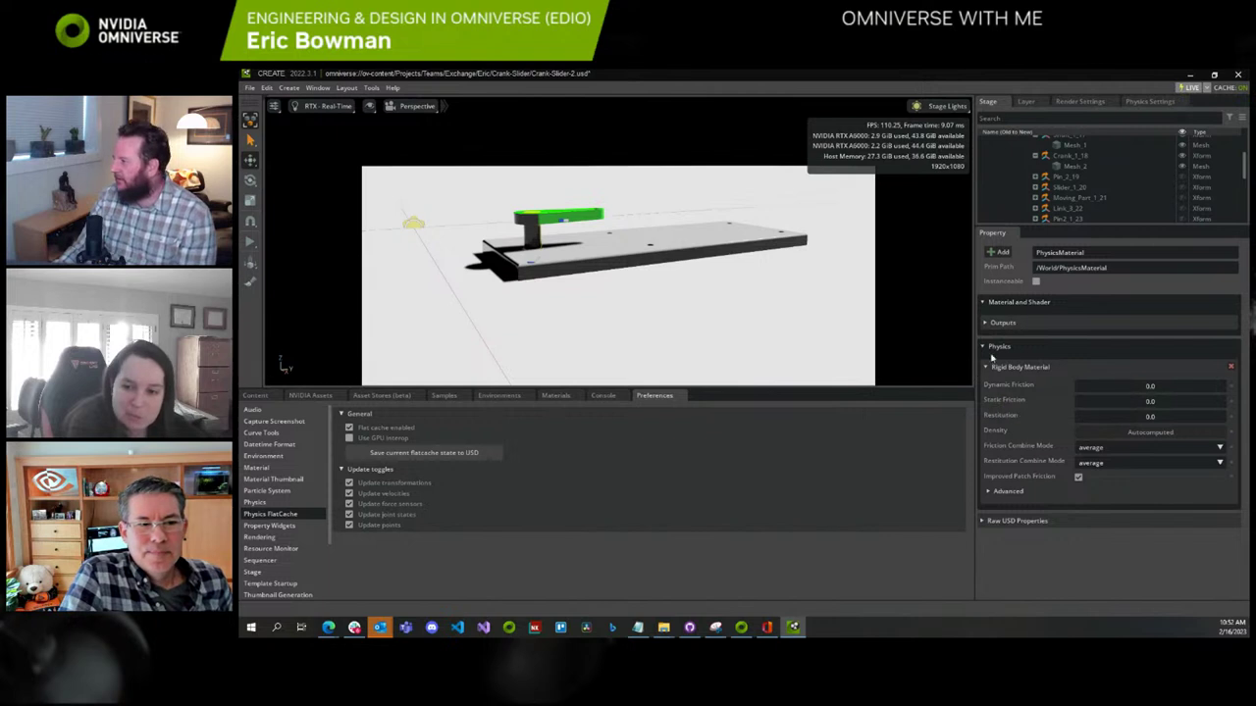
pyautogui.moveTo(1047, 227); pyautogui.dragTo(1047, 374)
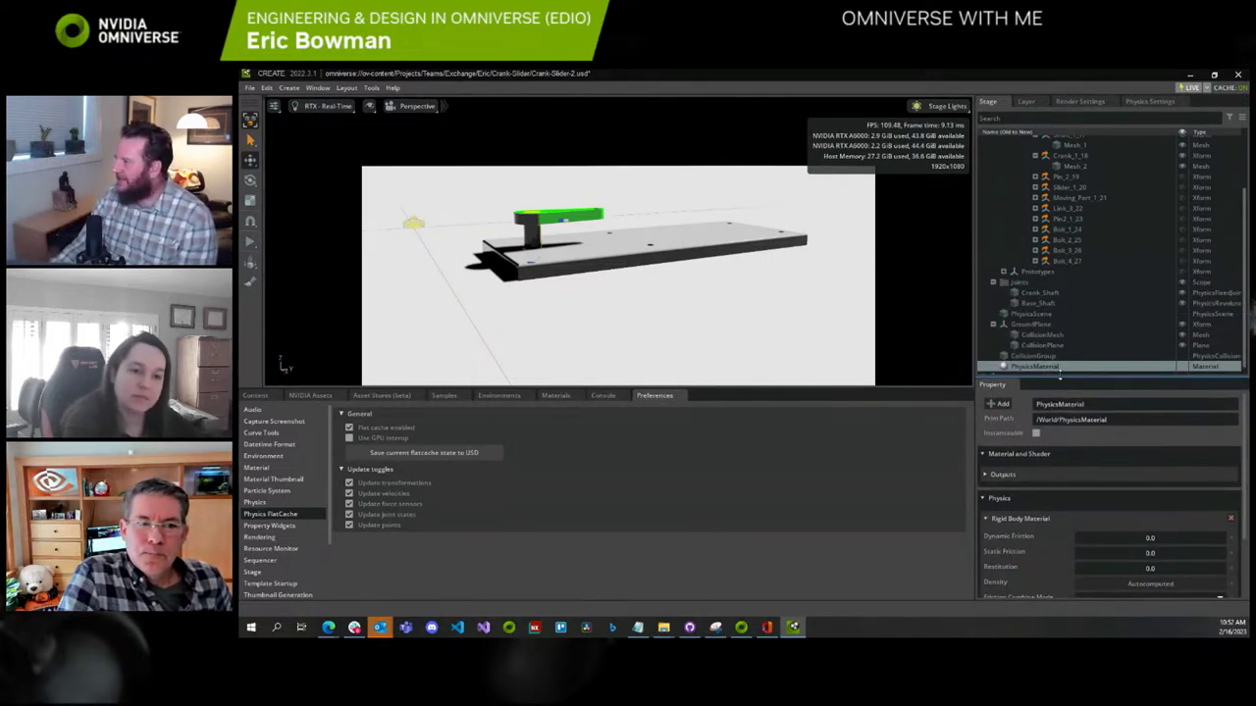
pyautogui.scroll(3, 1062, 305)
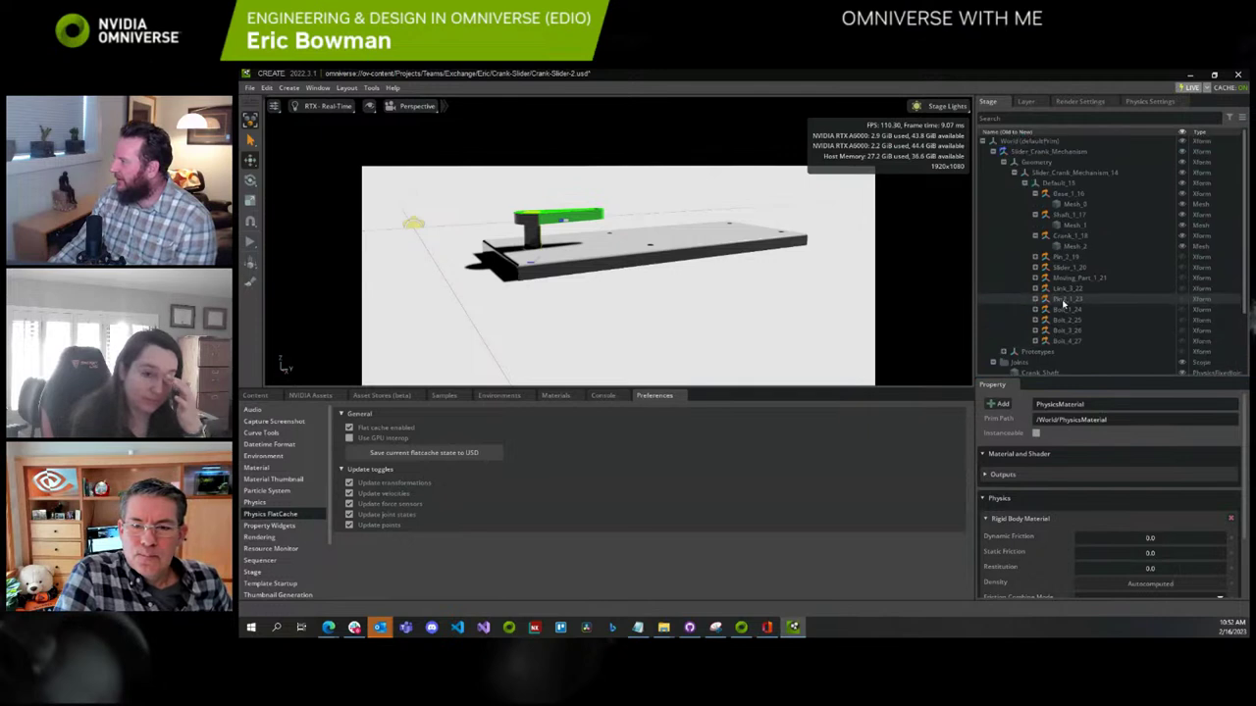
# Look through the physics and transform components that can be added to Base_1_16, without adding any
pyautogui.click(1069, 194)
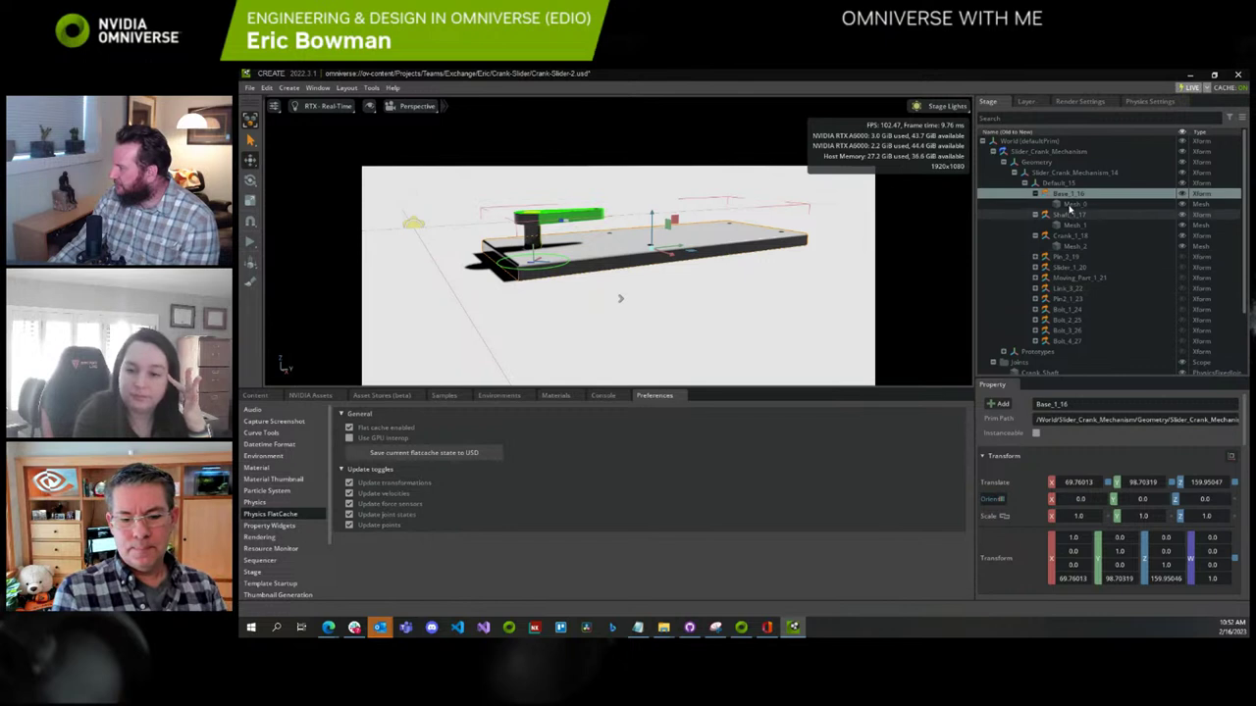
pyautogui.rightClick(1055, 198)
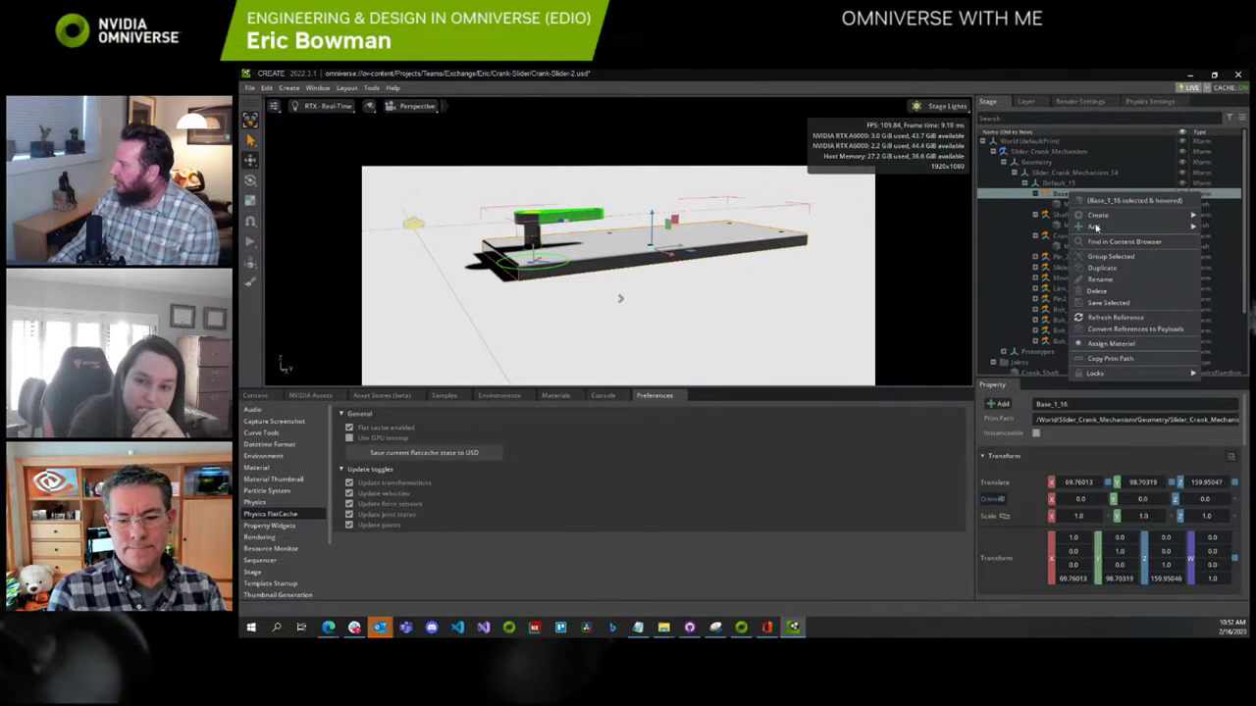
pyautogui.moveTo(1095, 228)
pyautogui.moveTo(1020, 275)
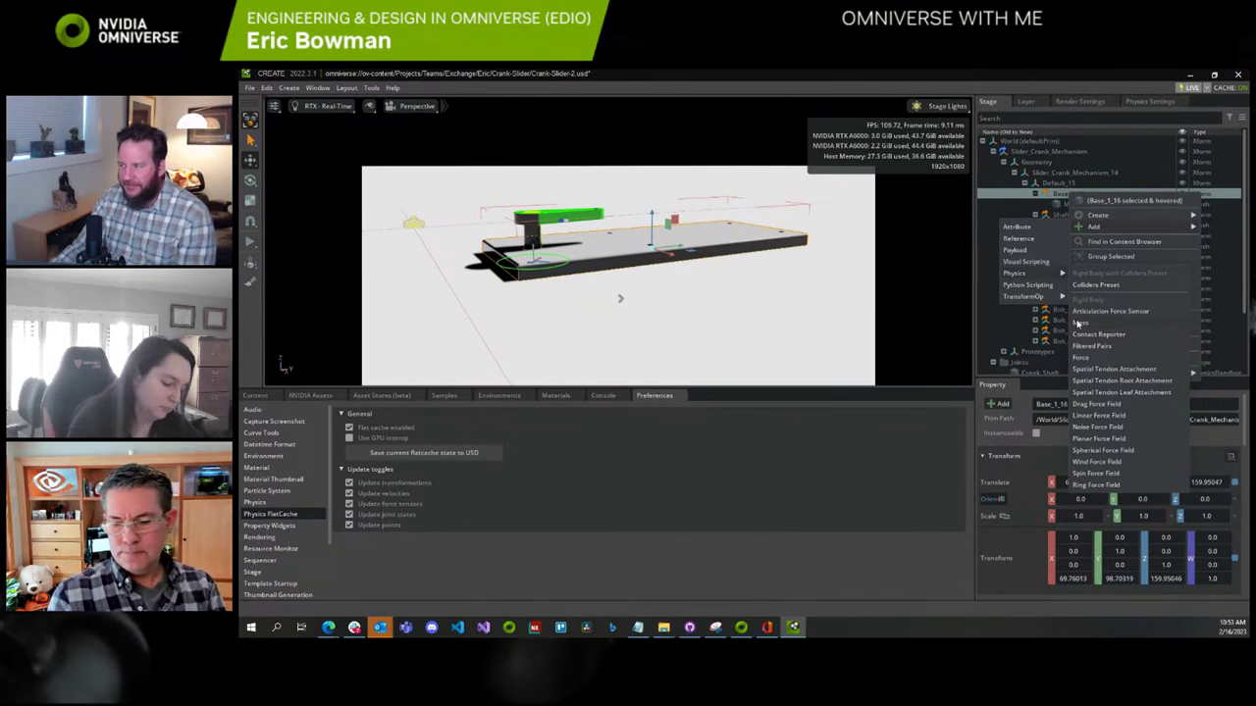
pyautogui.moveTo(1023, 297)
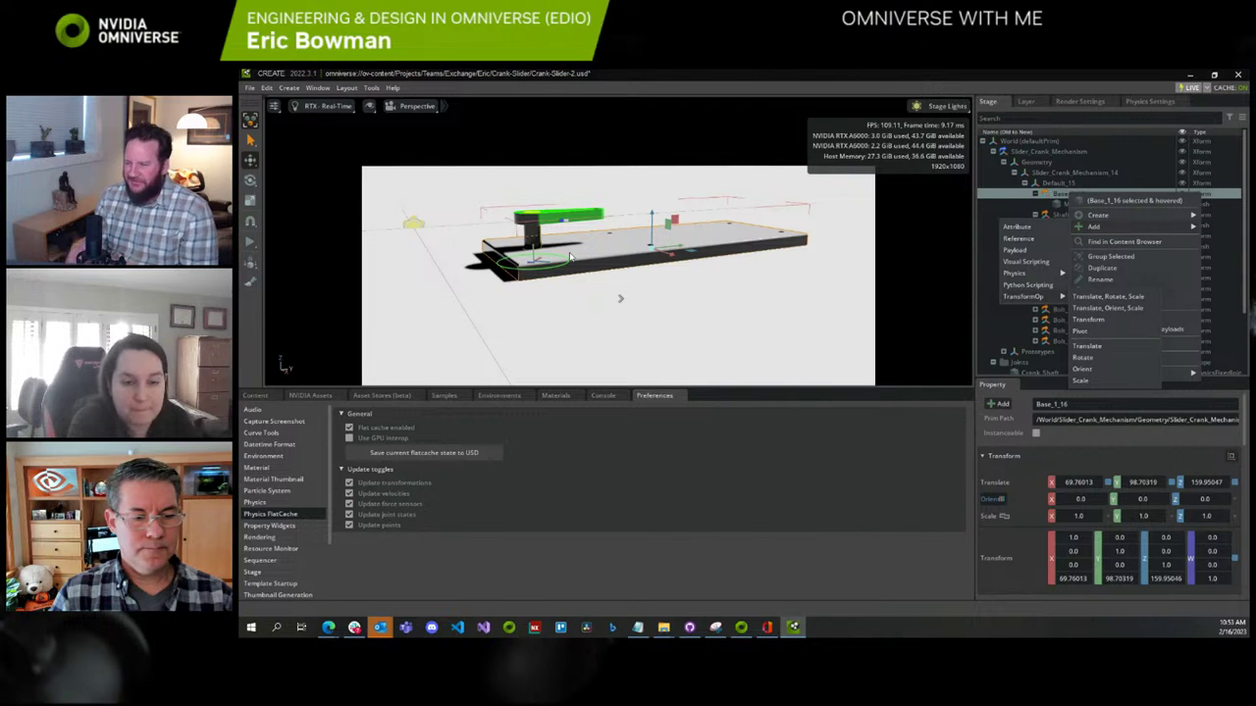
pyautogui.click(727, 322)
pyautogui.click(727, 323)
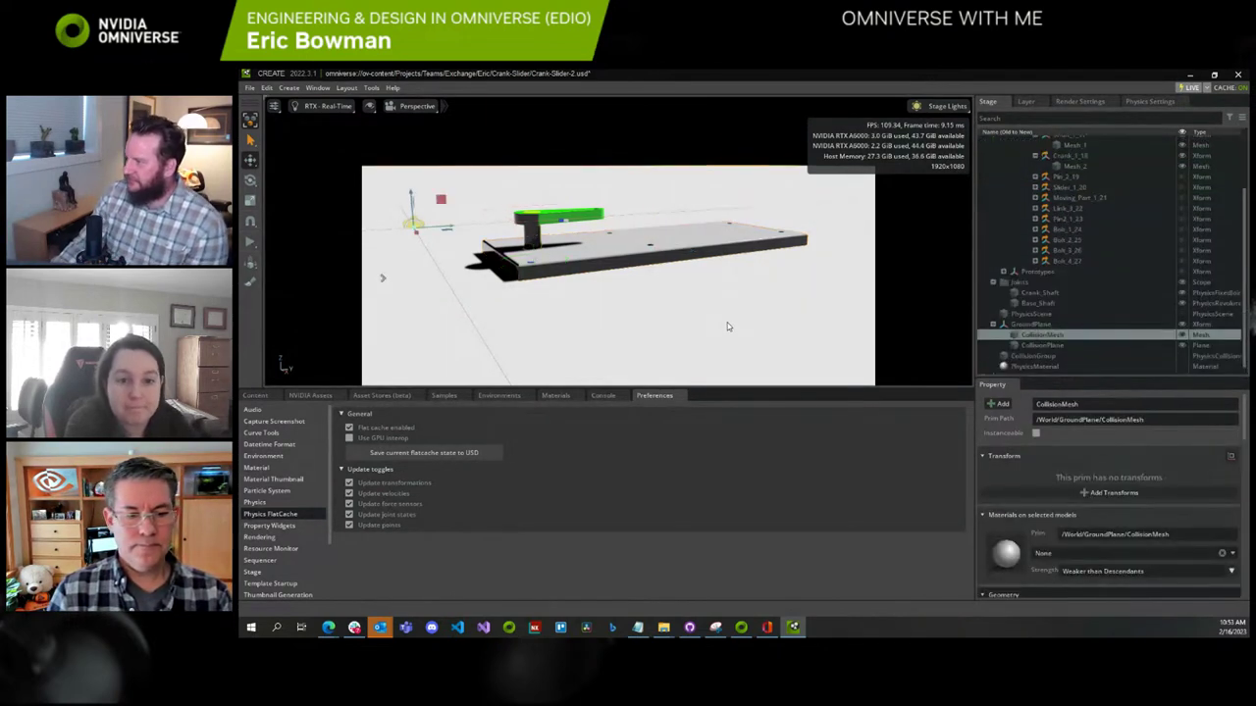
# Make the Joints.usd sublayer the authoring layer
pyautogui.scroll(3, 1079, 245)
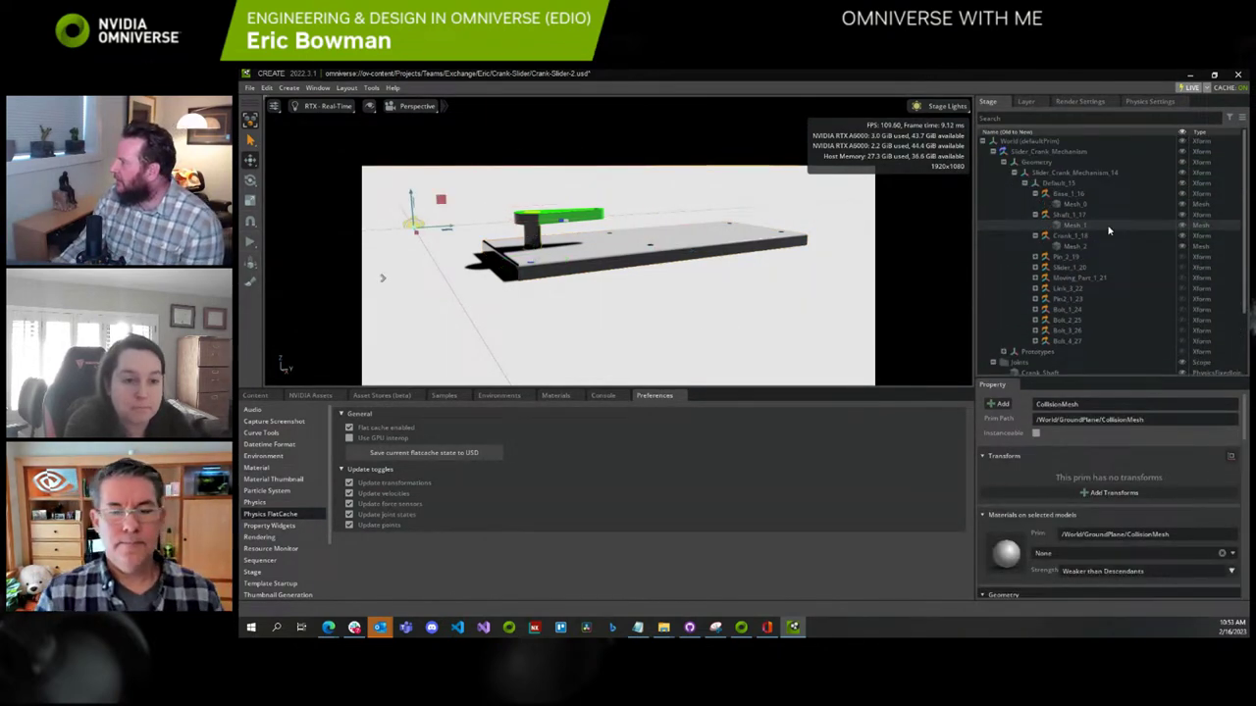
pyautogui.click(1024, 101)
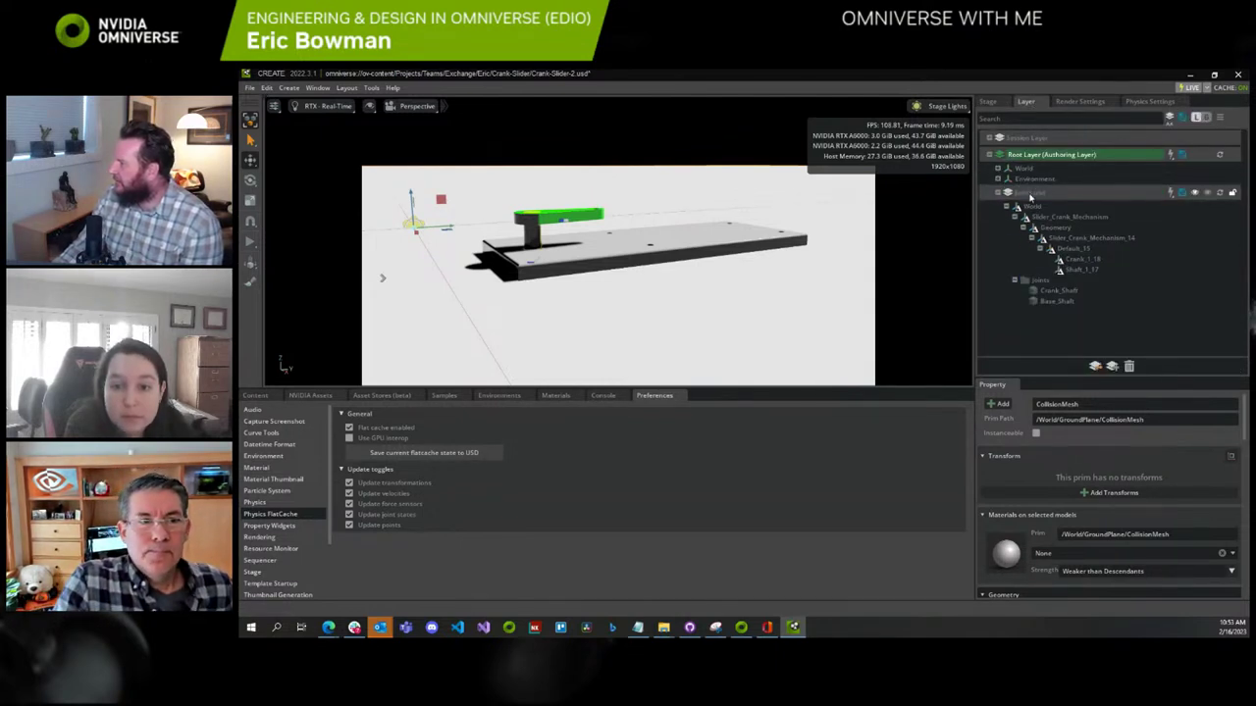
pyautogui.rightClick(1029, 197)
pyautogui.click(1077, 205)
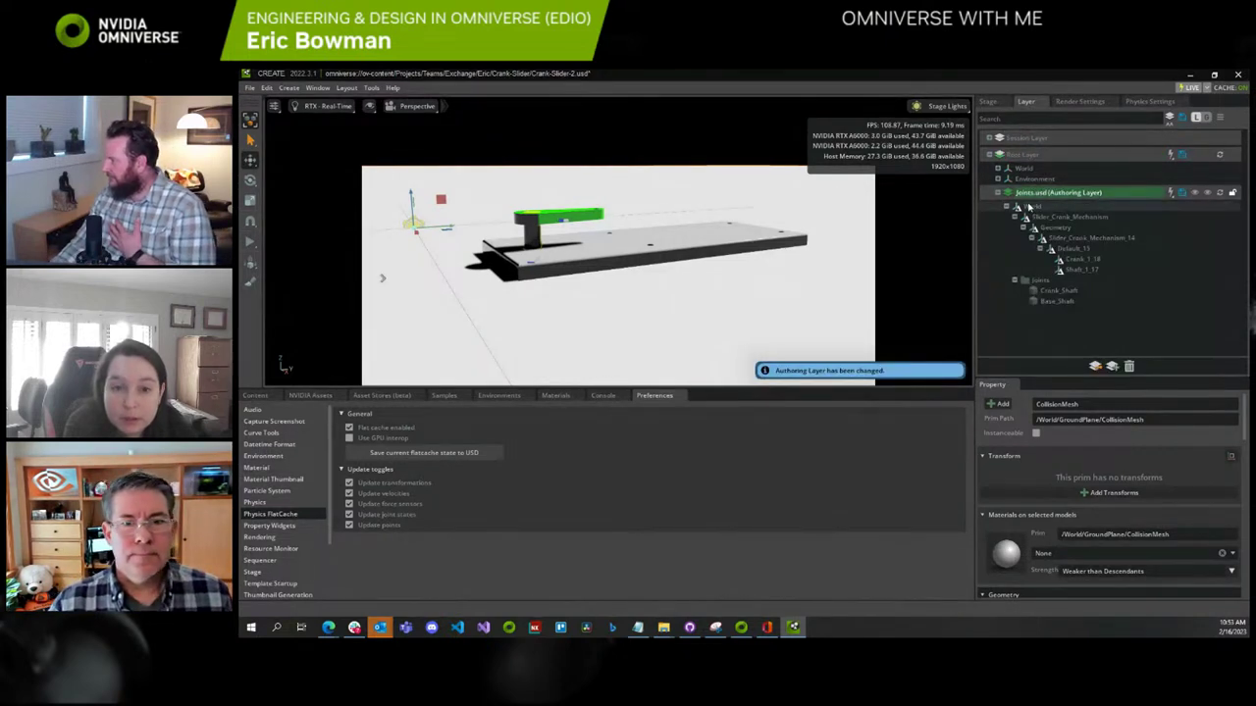
# Try to merge the World prim spec from Joints.usd into the Crank-Slider-2.usd root layer, and undo the merge
pyautogui.click(1030, 207)
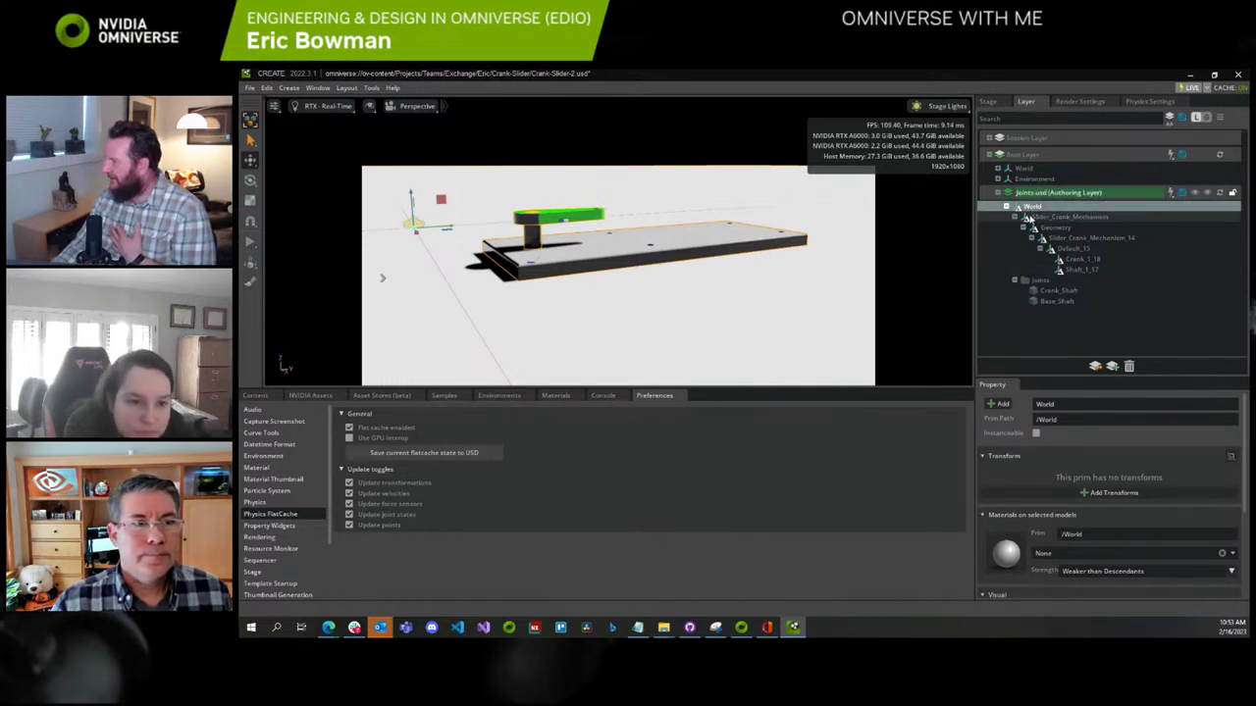
pyautogui.moveTo(1027, 216); pyautogui.dragTo(1022, 155)
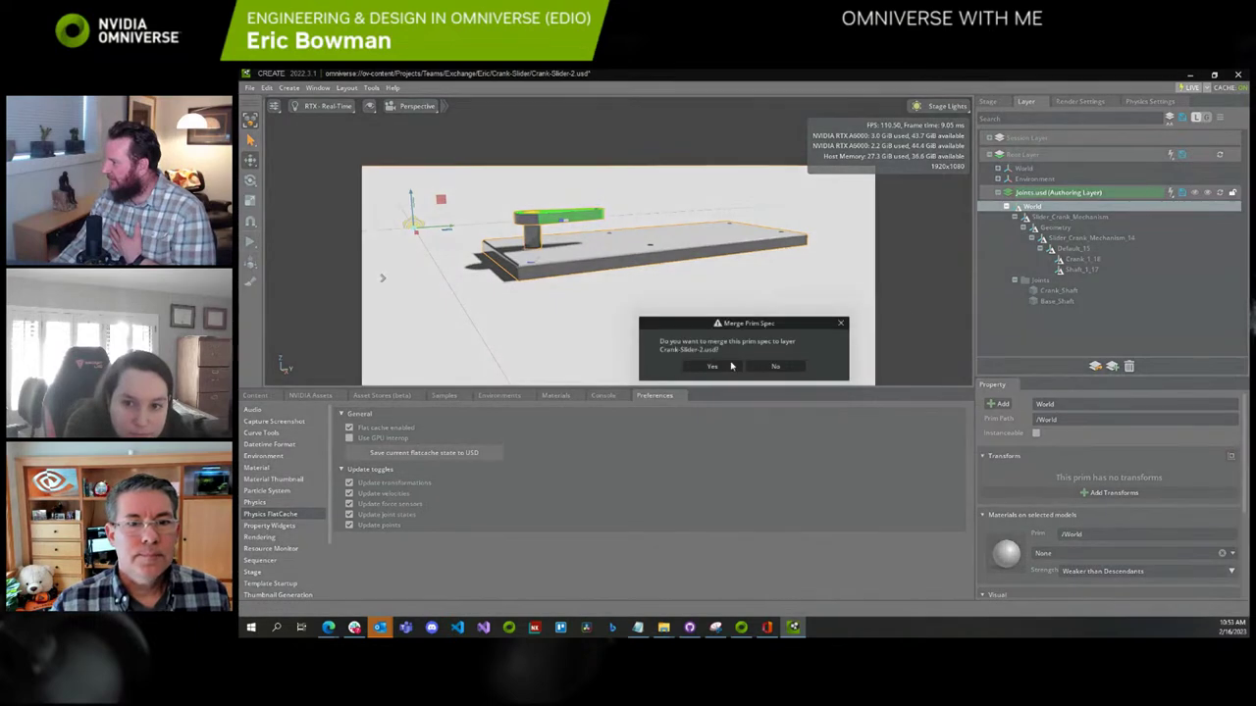
pyautogui.click(729, 366)
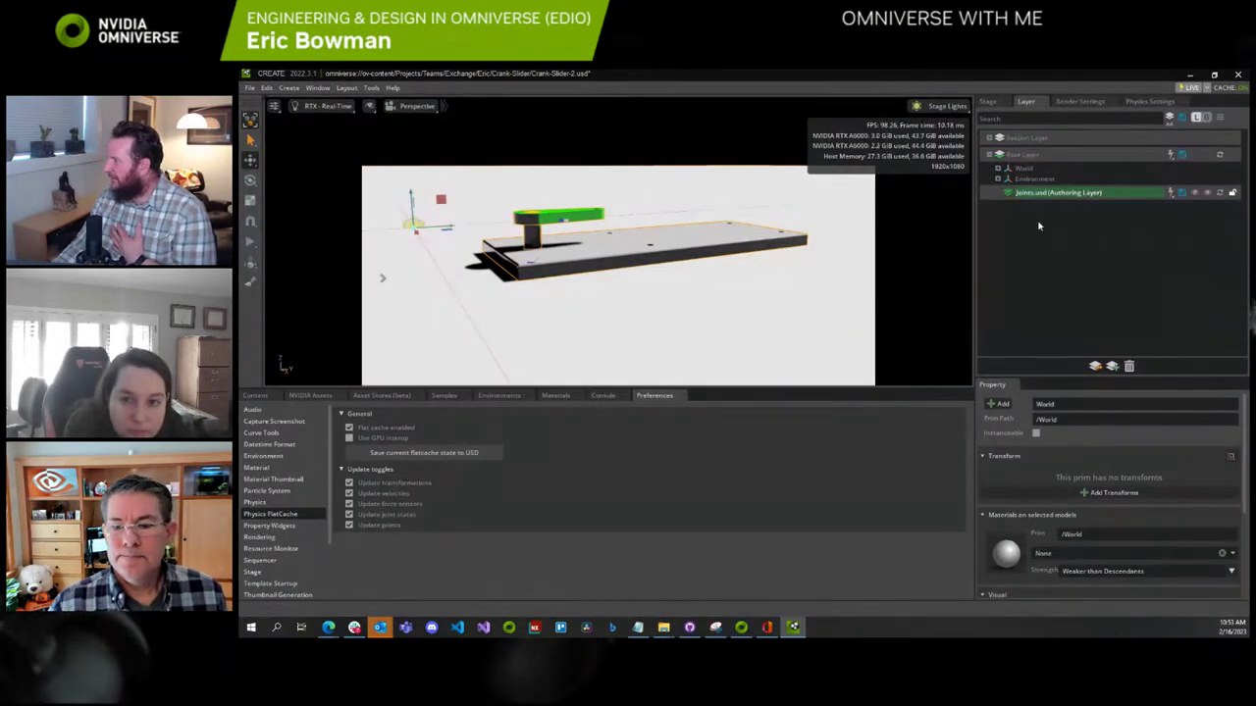
pyautogui.click(1028, 193)
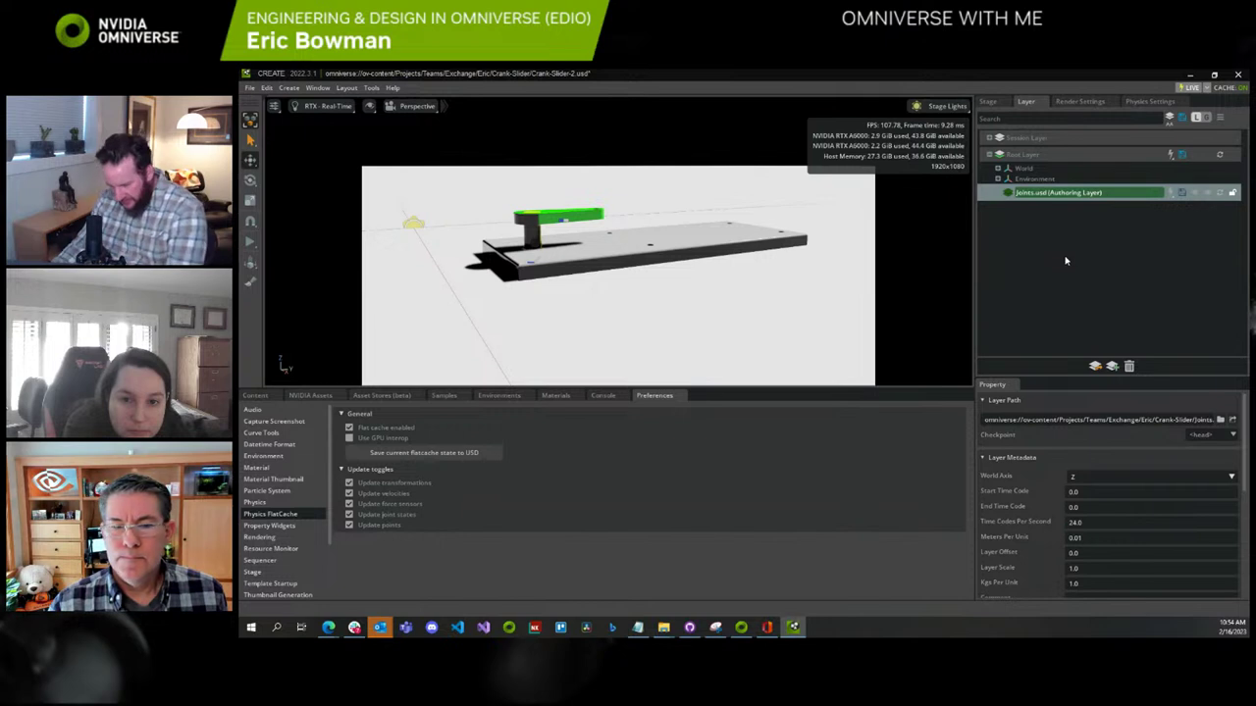
pyautogui.hotkey('ctrl', 'z')
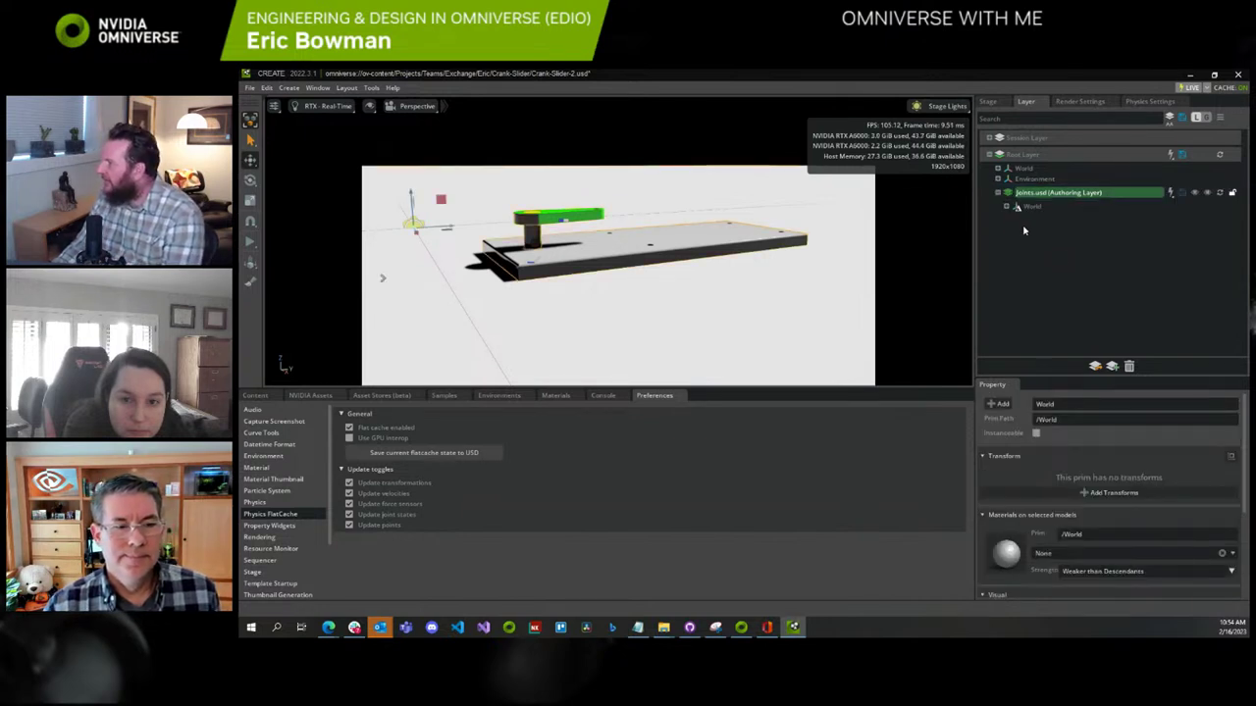
# Merge only the Slider_Crank_Mechanism prim spec from Joints.usd into the Crank-Slider-2.usd root layer, keeping the Joints scope in its sublayer
pyautogui.click(1005, 206)
pyautogui.click(1015, 227)
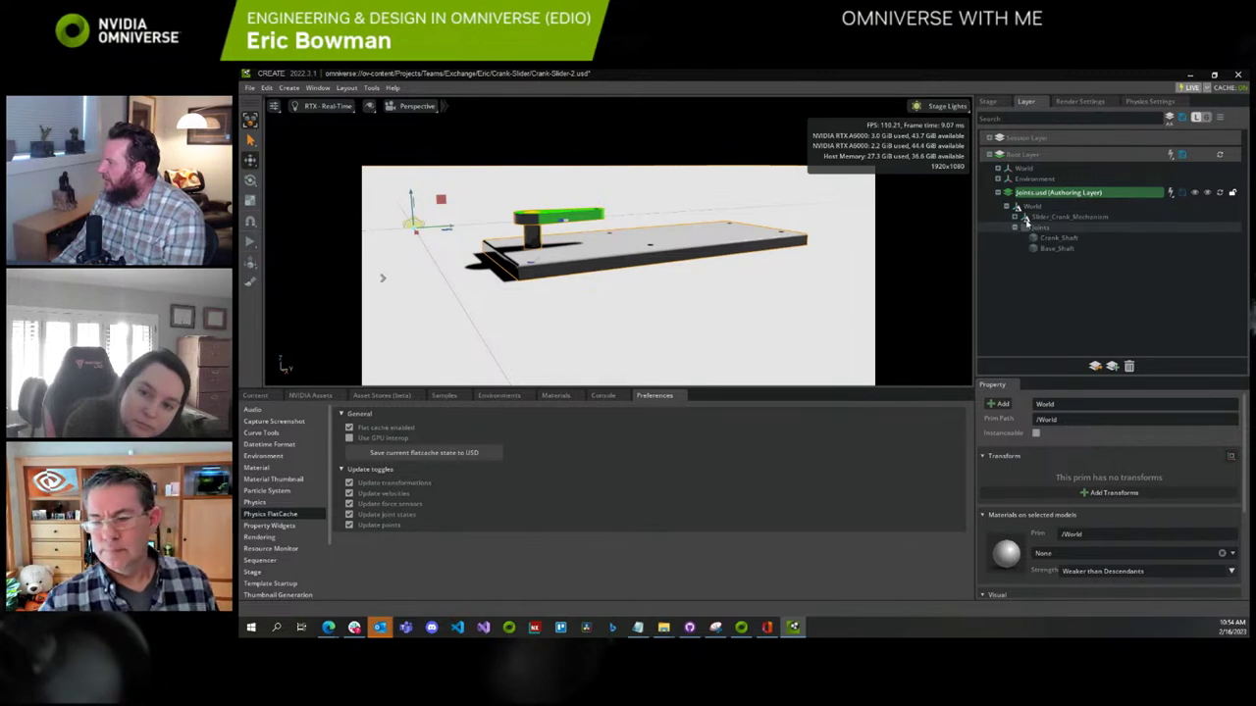
pyautogui.moveTo(1025, 220); pyautogui.dragTo(1040, 155)
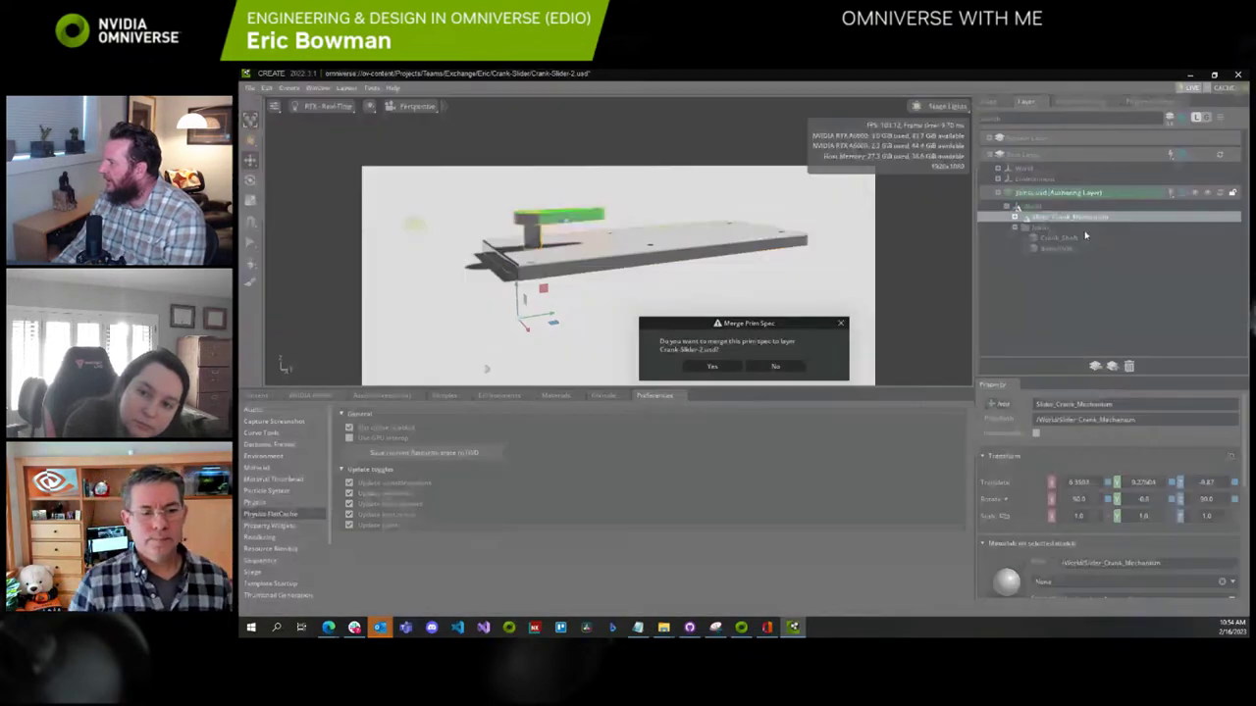
pyautogui.click(695, 368)
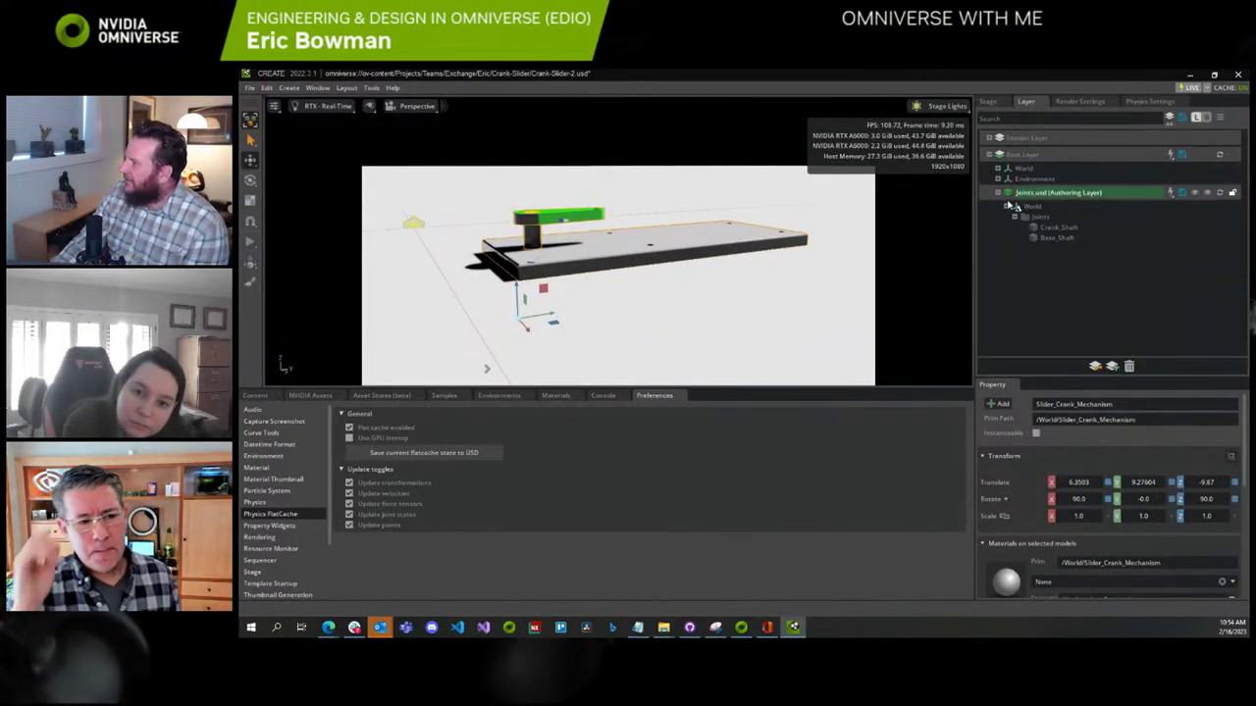
pyautogui.click(1021, 208)
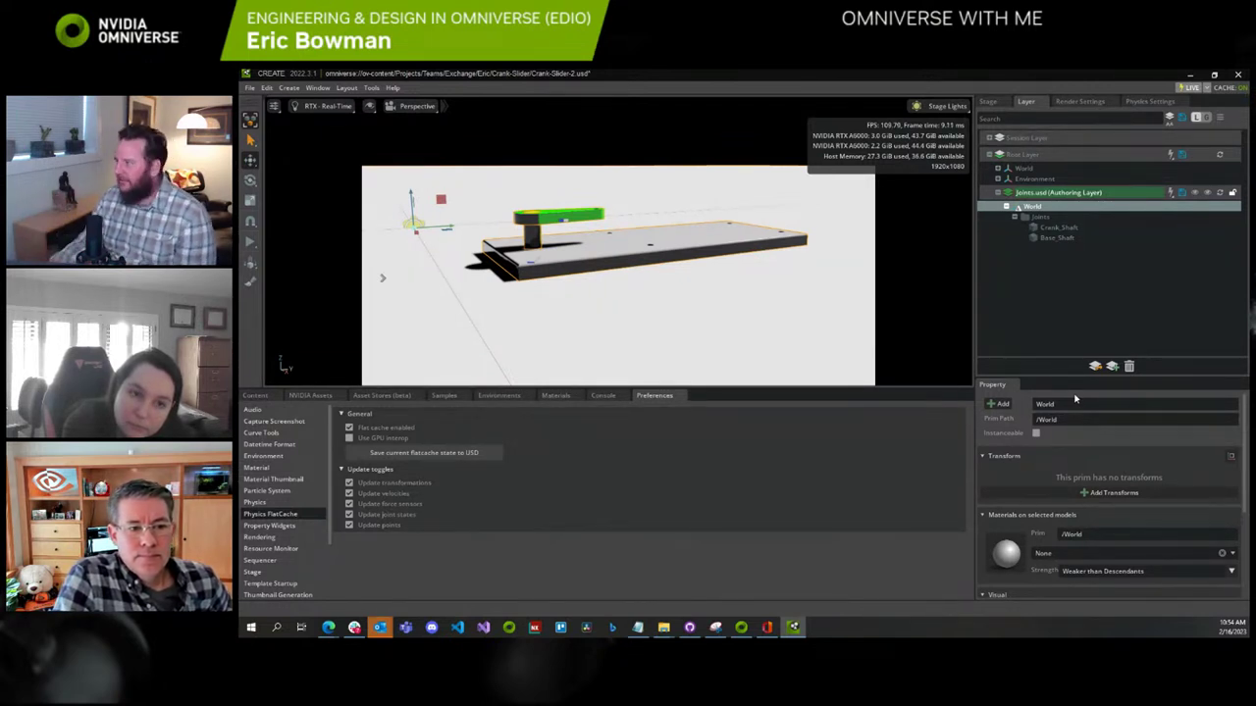
# Make the root layer the authoring layer and collapse Base_1_16, Shaft_1_17 and Crank_1_18 in the stage tree
pyautogui.rightClick(1038, 155)
pyautogui.click(1065, 167)
pyautogui.click(987, 101)
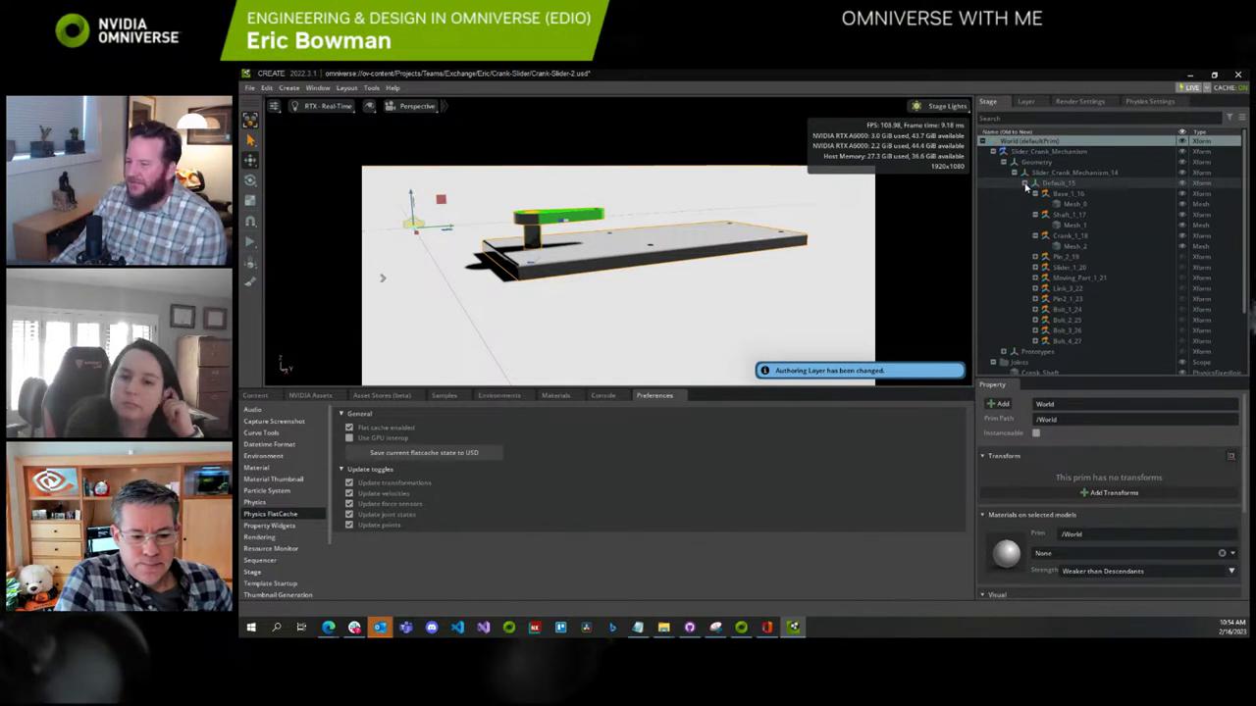
pyautogui.click(1036, 195)
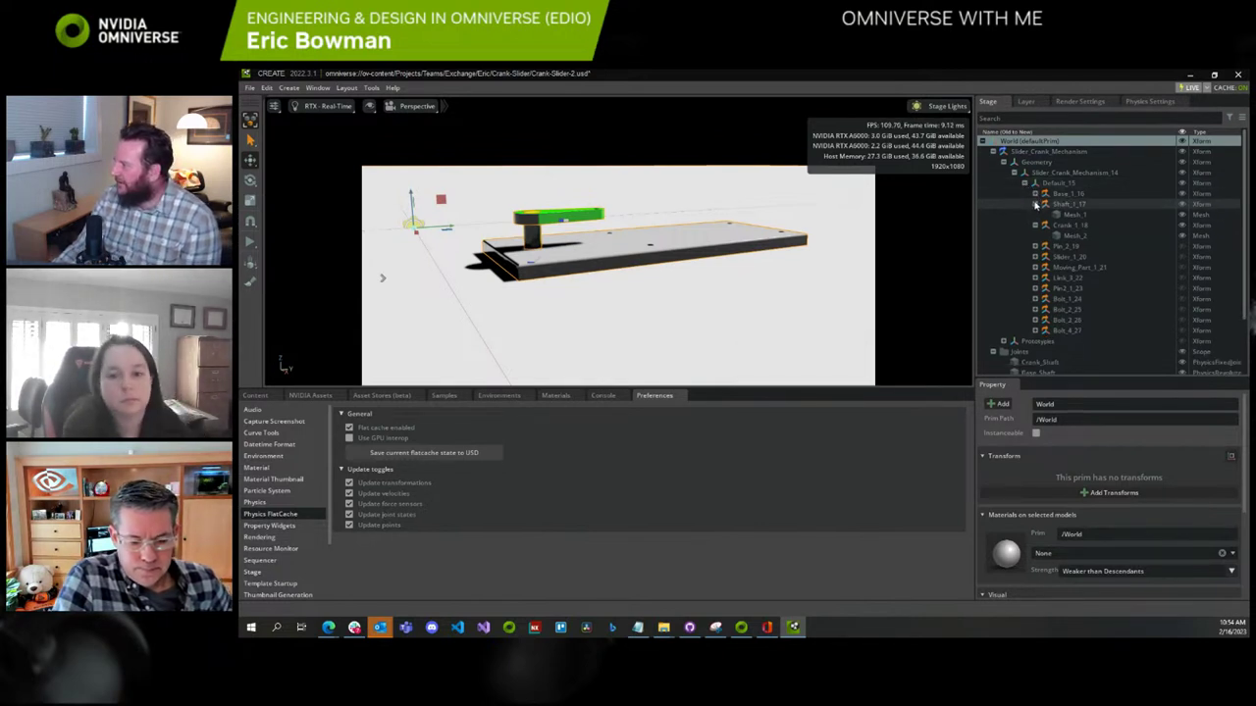
pyautogui.click(1035, 205)
pyautogui.click(1036, 215)
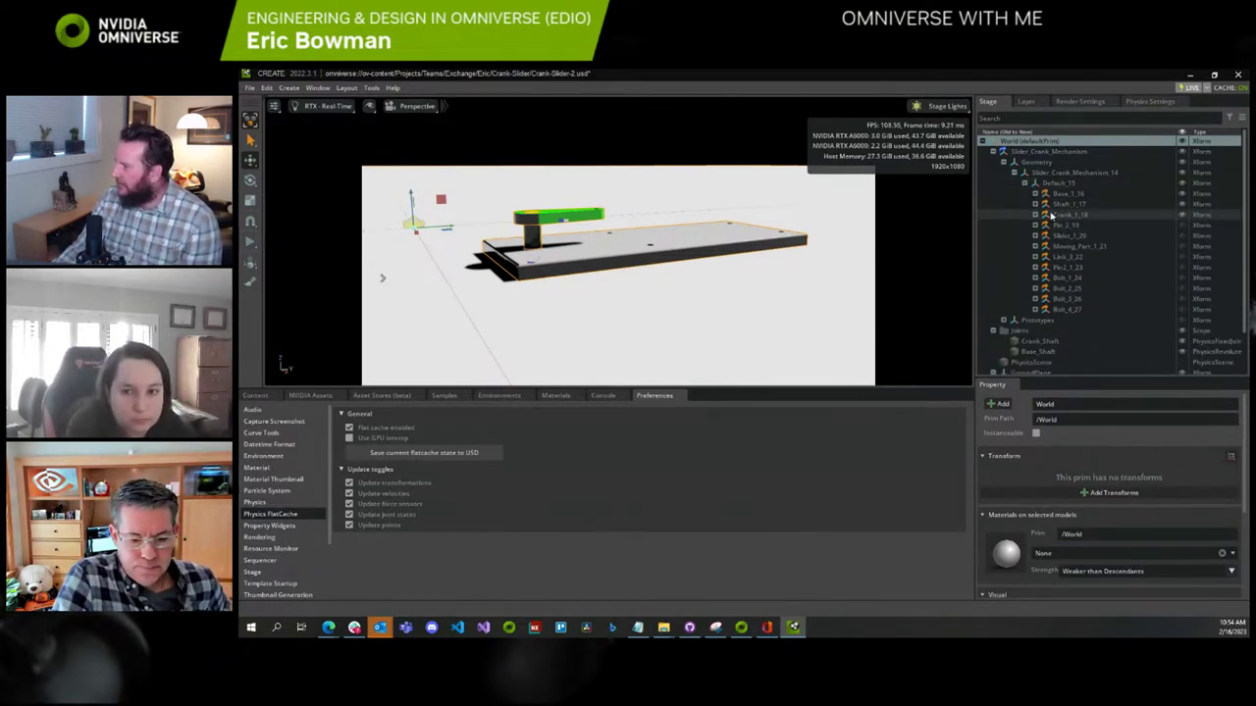
# Make Slider_1_20, Link_3_22 and the two pins visible, and briefly show and hide Moving_Part_1_21
pyautogui.click(1078, 214)
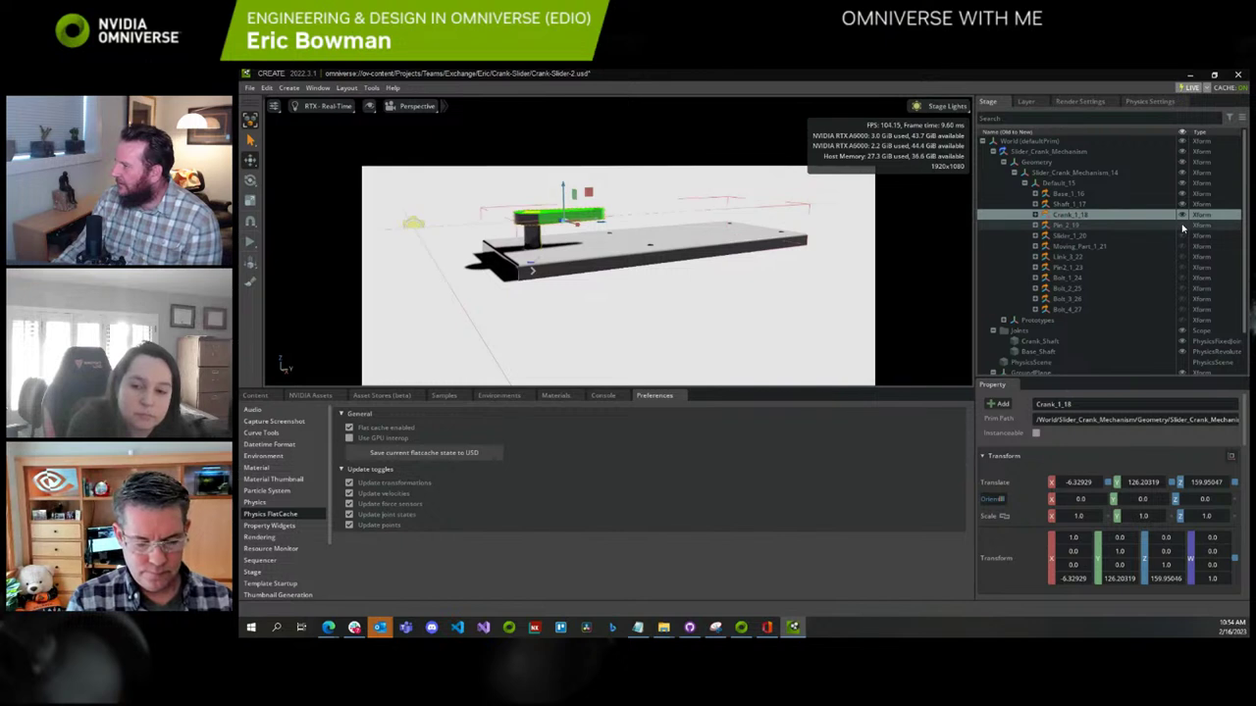
pyautogui.click(1082, 236)
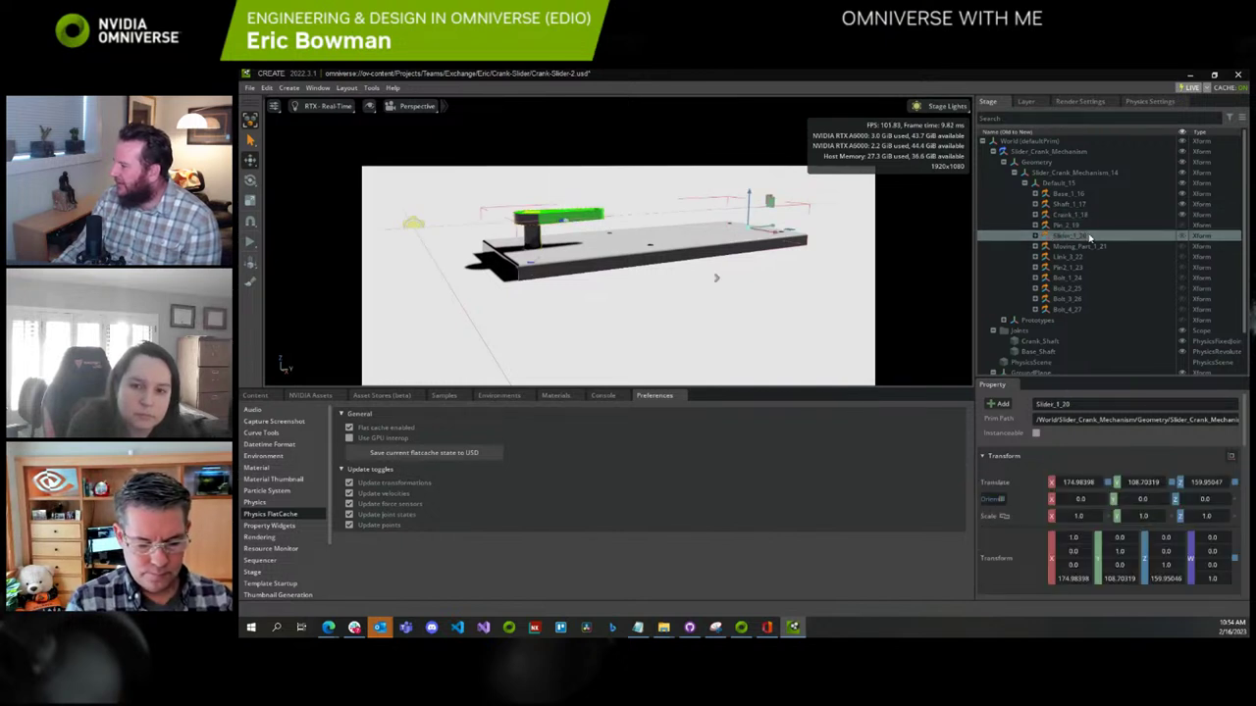
pyautogui.click(1183, 238)
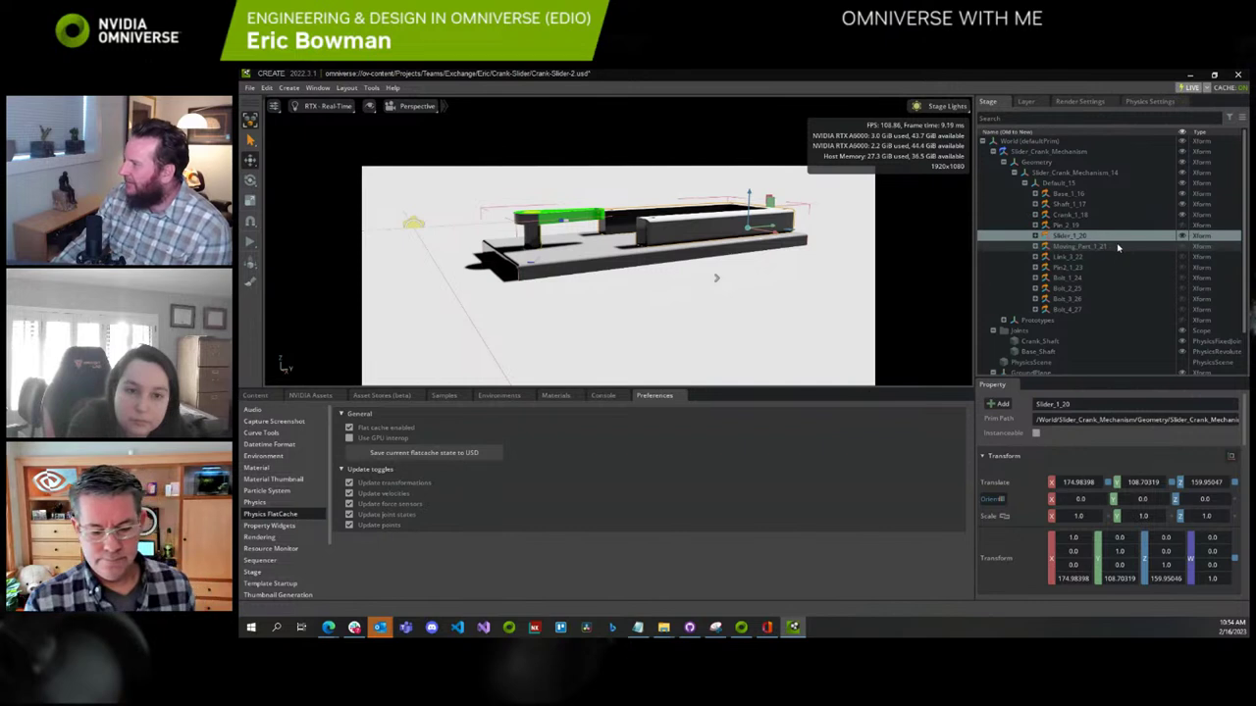
pyautogui.click(1079, 246)
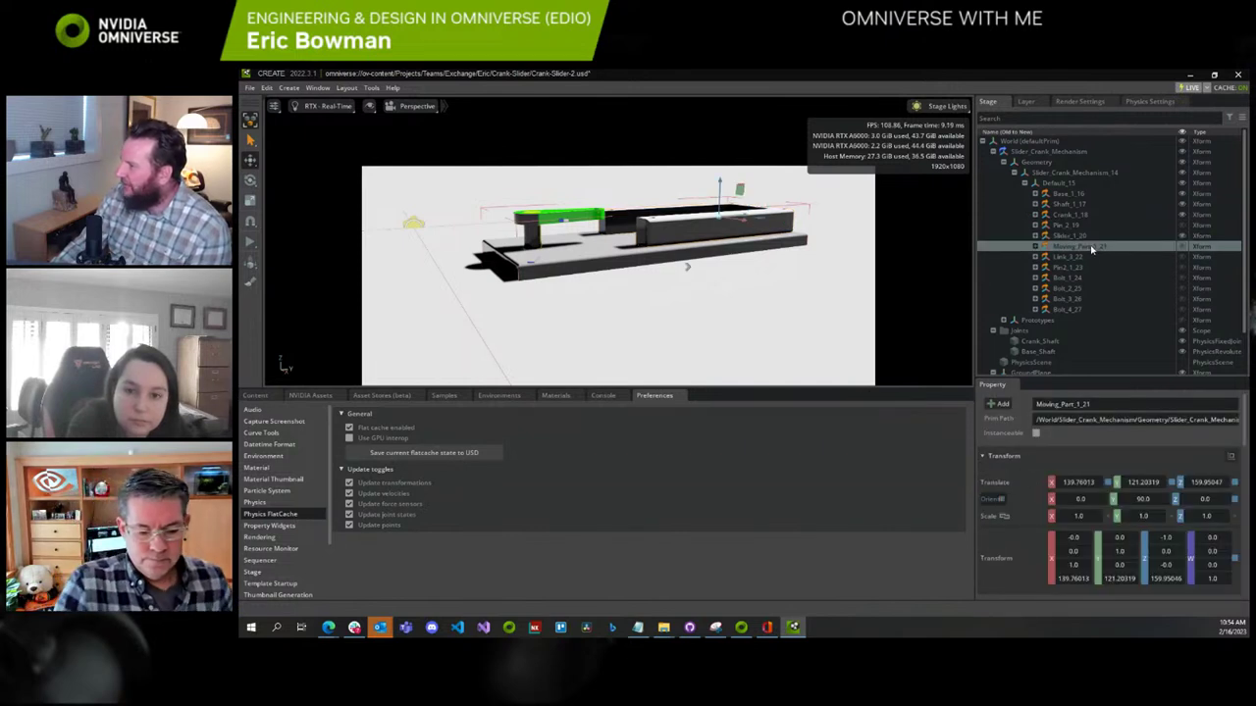
pyautogui.click(1183, 246)
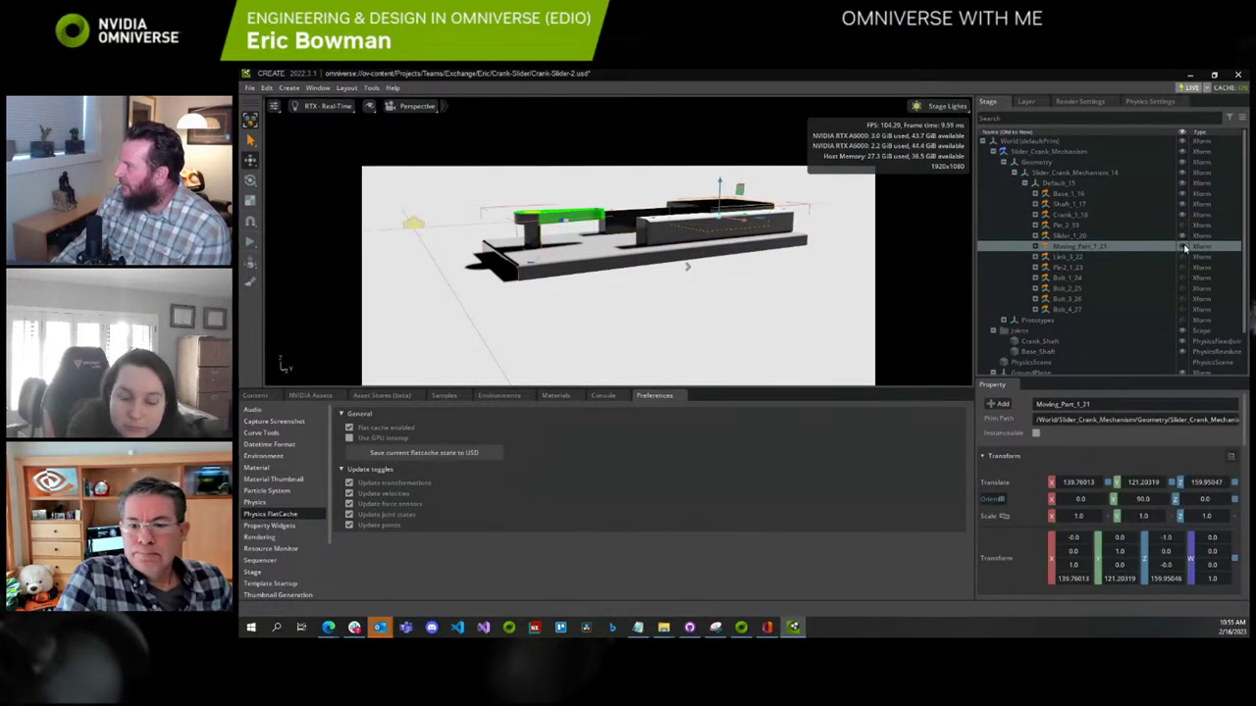
pyautogui.click(1184, 246)
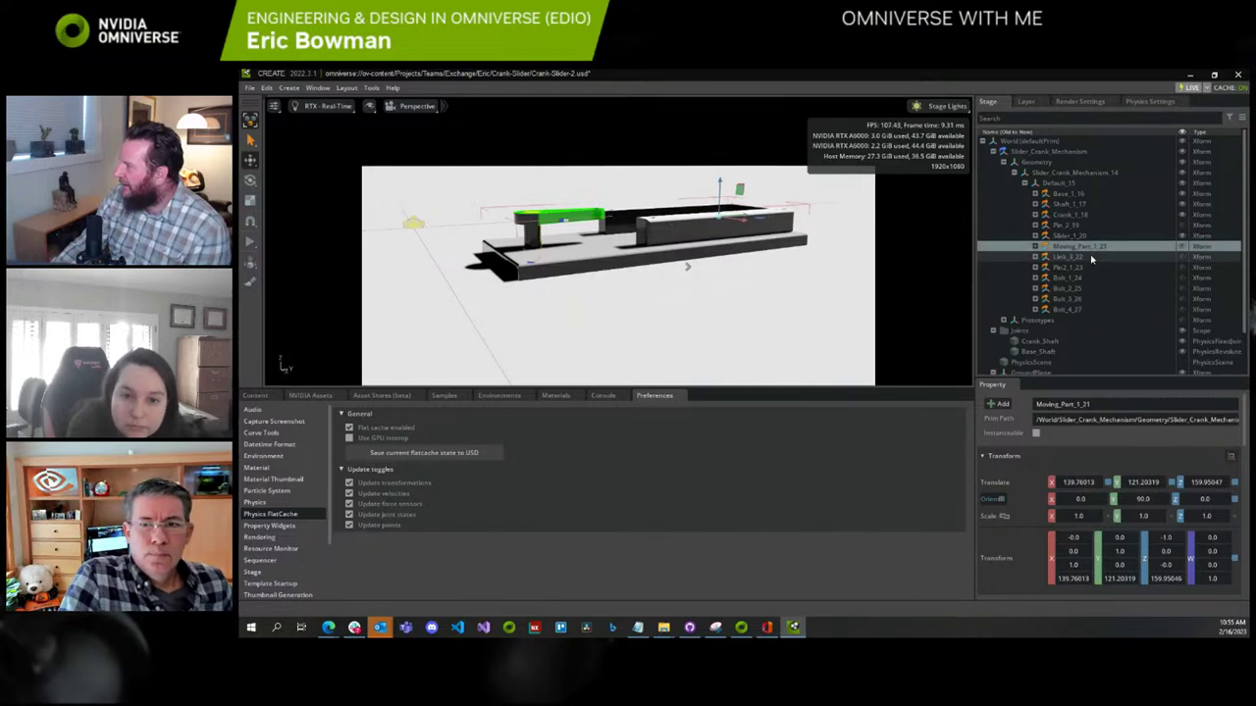
pyautogui.click(1091, 257)
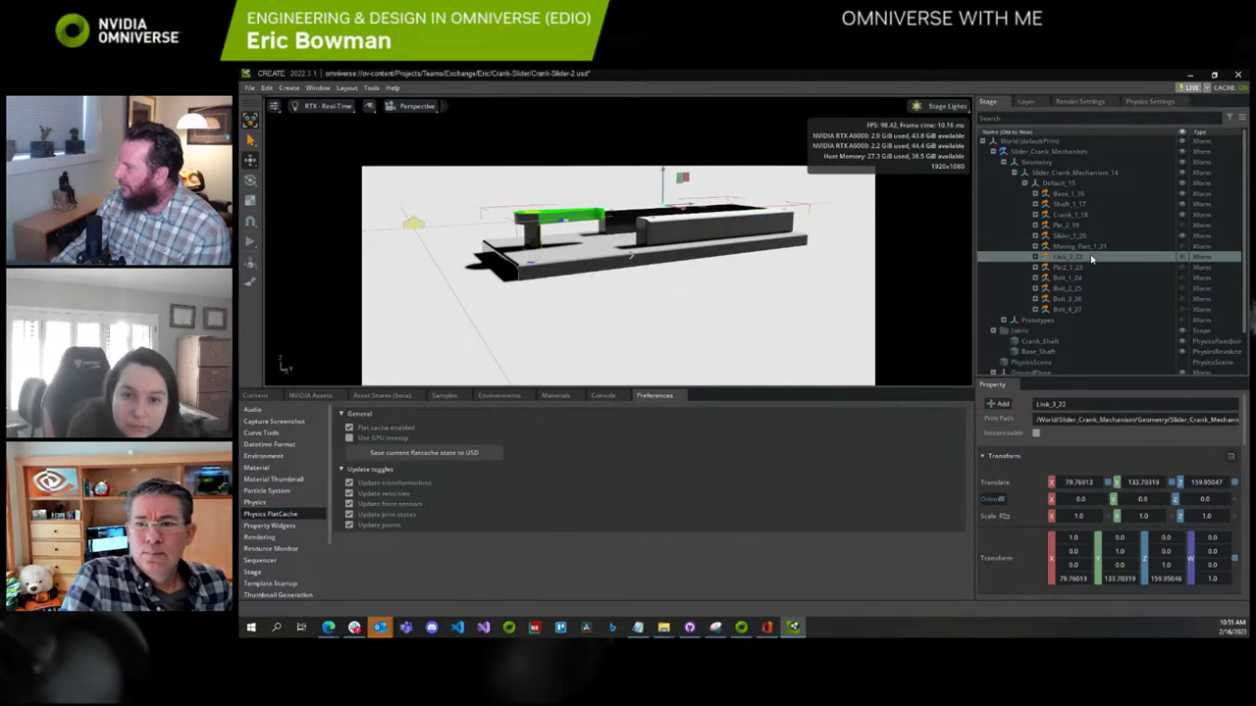
pyautogui.click(1182, 257)
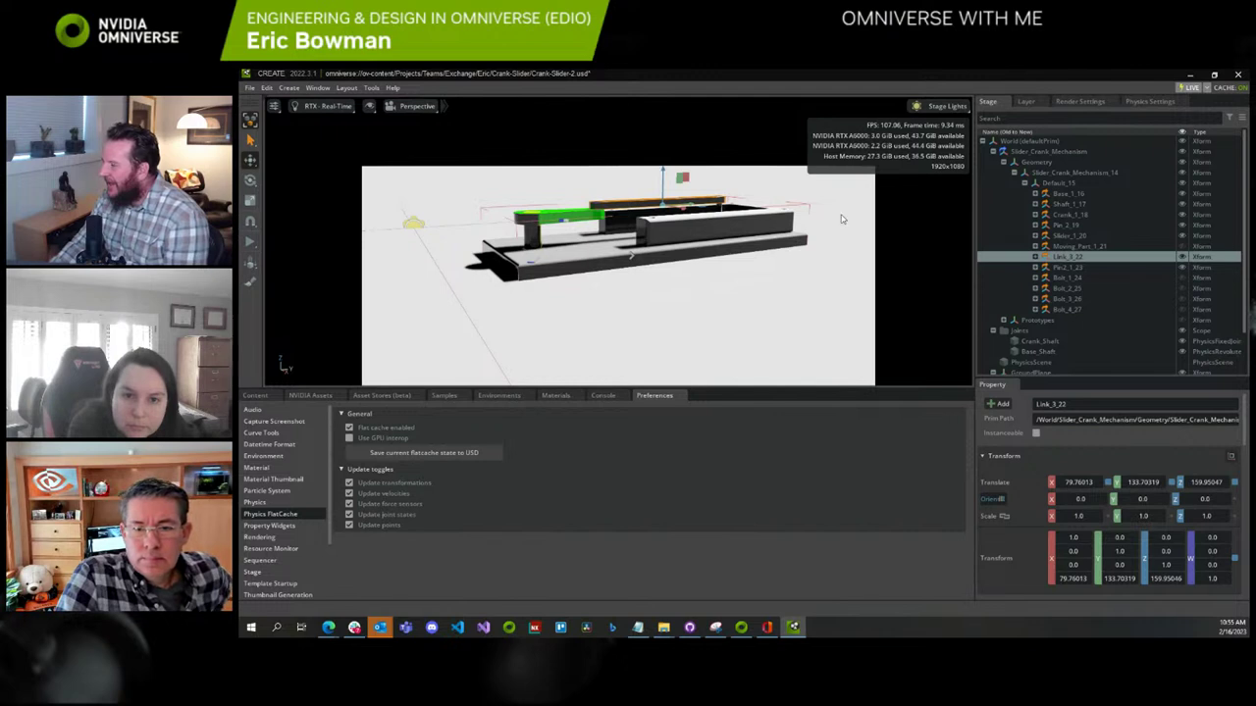
# Try to create one joint for Pin_2_19, Link_3_22 and Pin2_1_23 selected together
pyautogui.click(1084, 227)
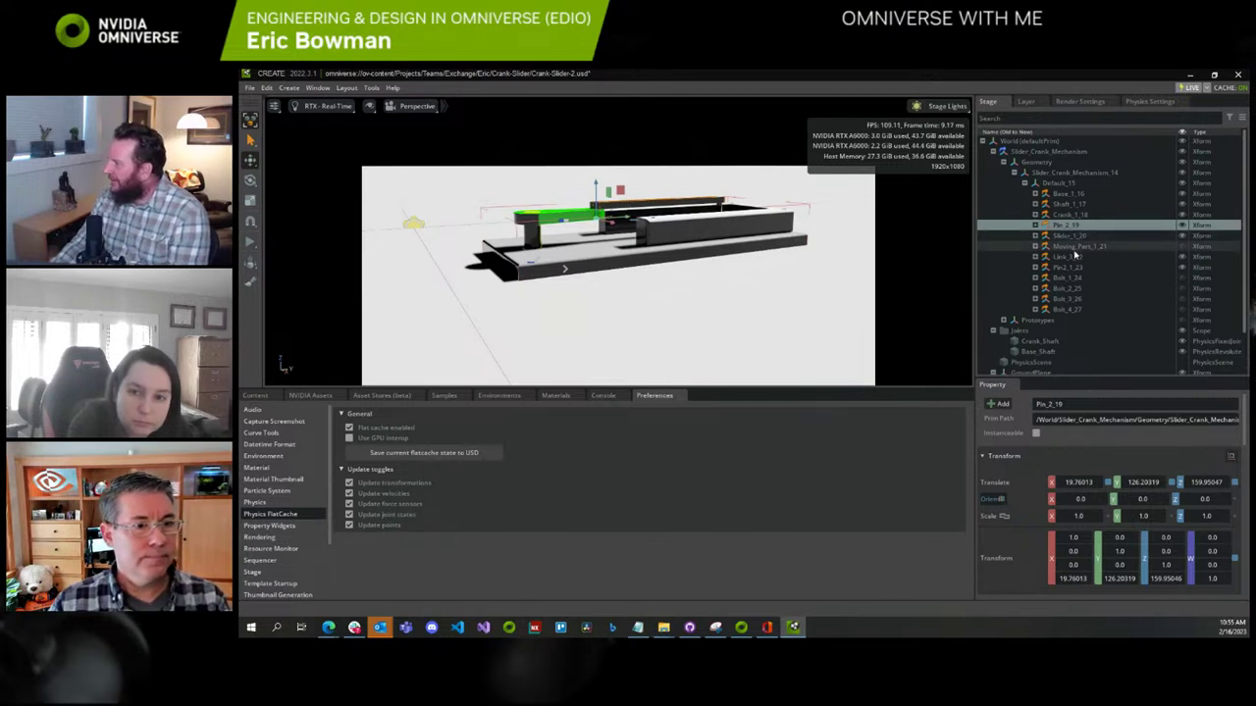
pyautogui.click(1070, 257)
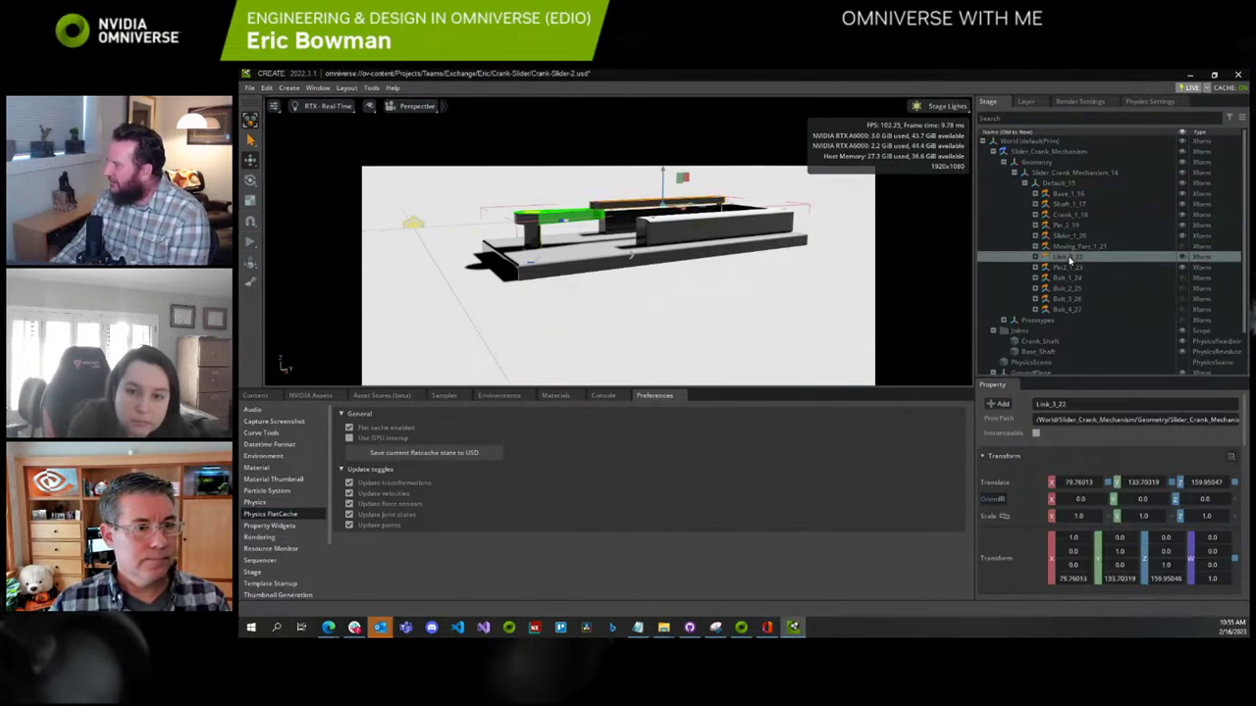
pyautogui.keyDown('ctrl'); pyautogui.click(1067, 267); pyautogui.keyUp('ctrl')
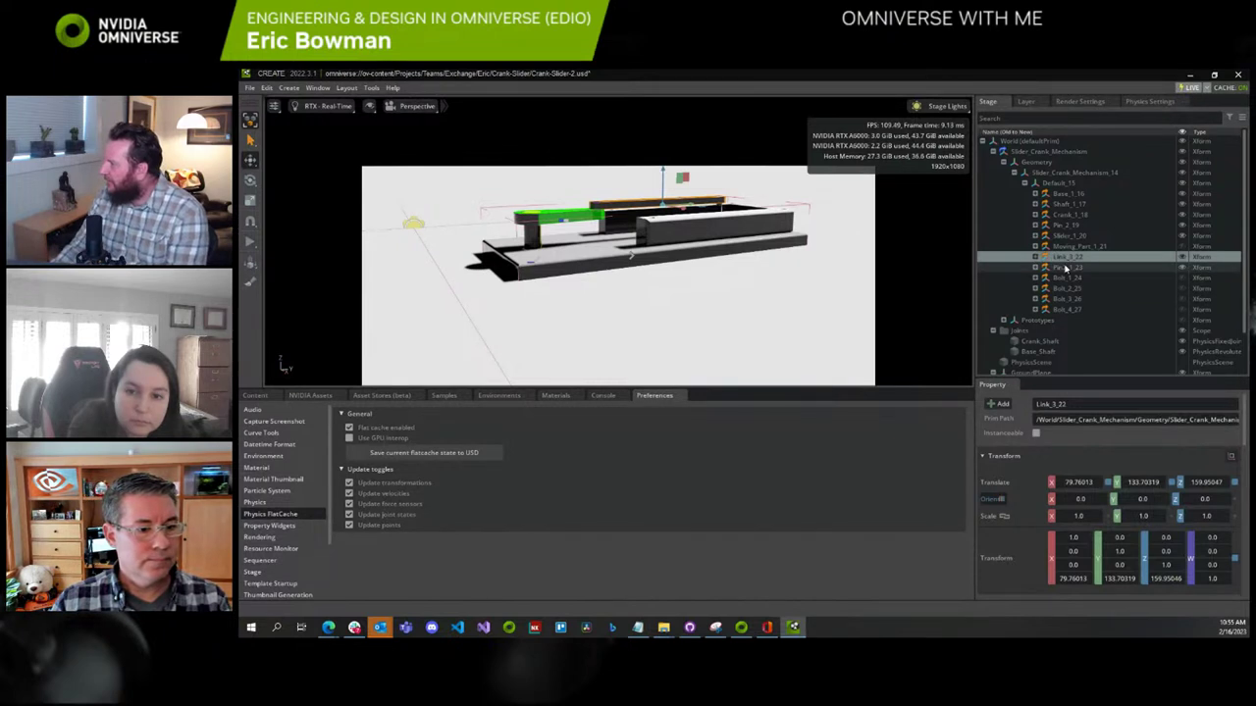
pyautogui.keyDown('ctrl'); pyautogui.click(1066, 225); pyautogui.keyUp('ctrl')
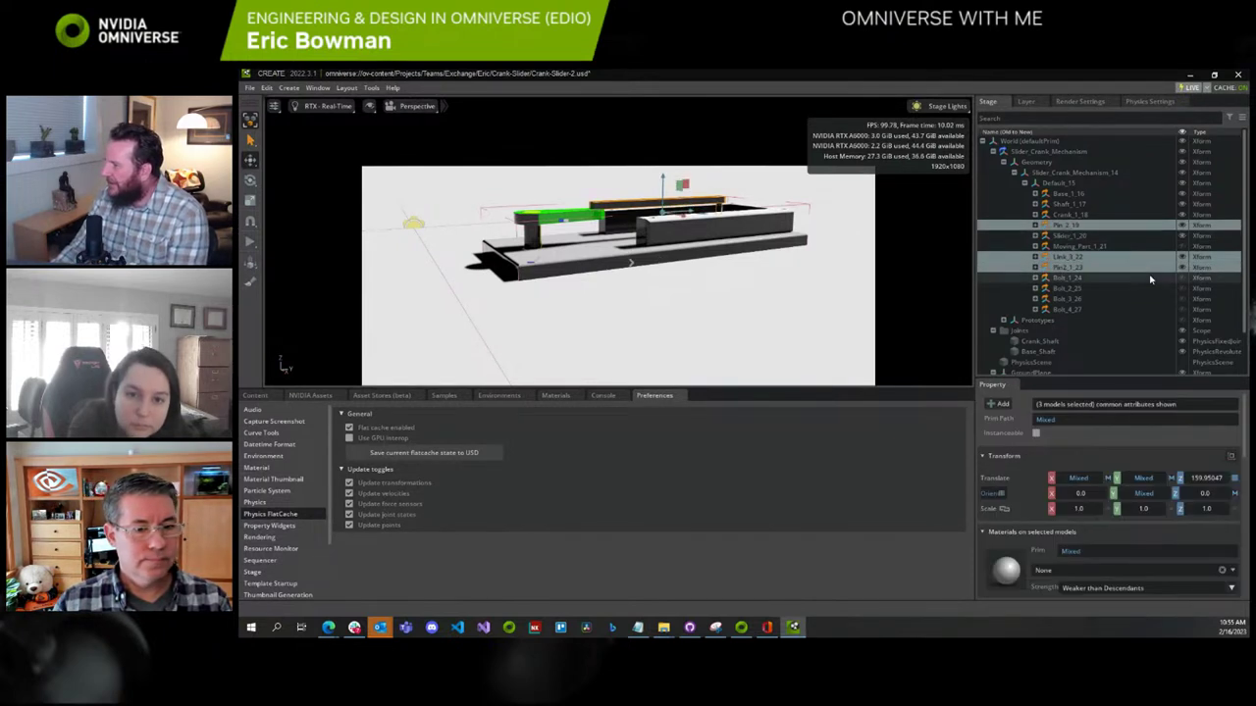
pyautogui.rightClick(1063, 261)
pyautogui.moveTo(1092, 291)
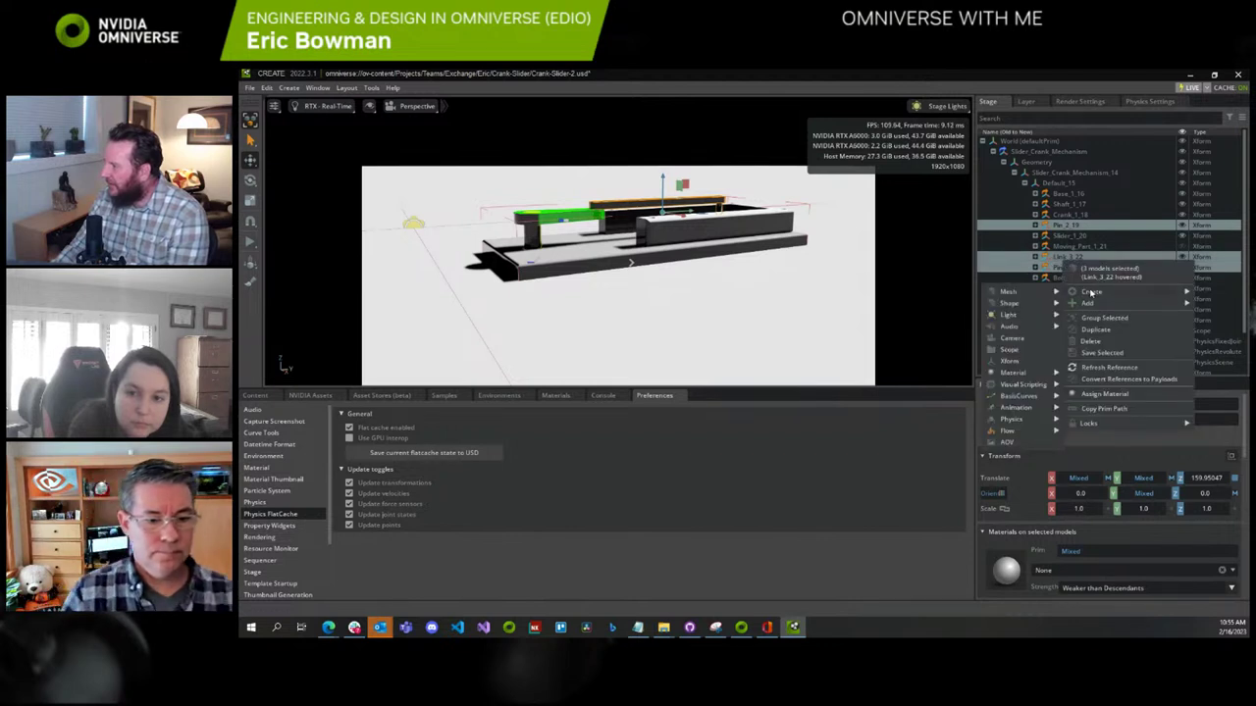
pyautogui.moveTo(1011, 408)
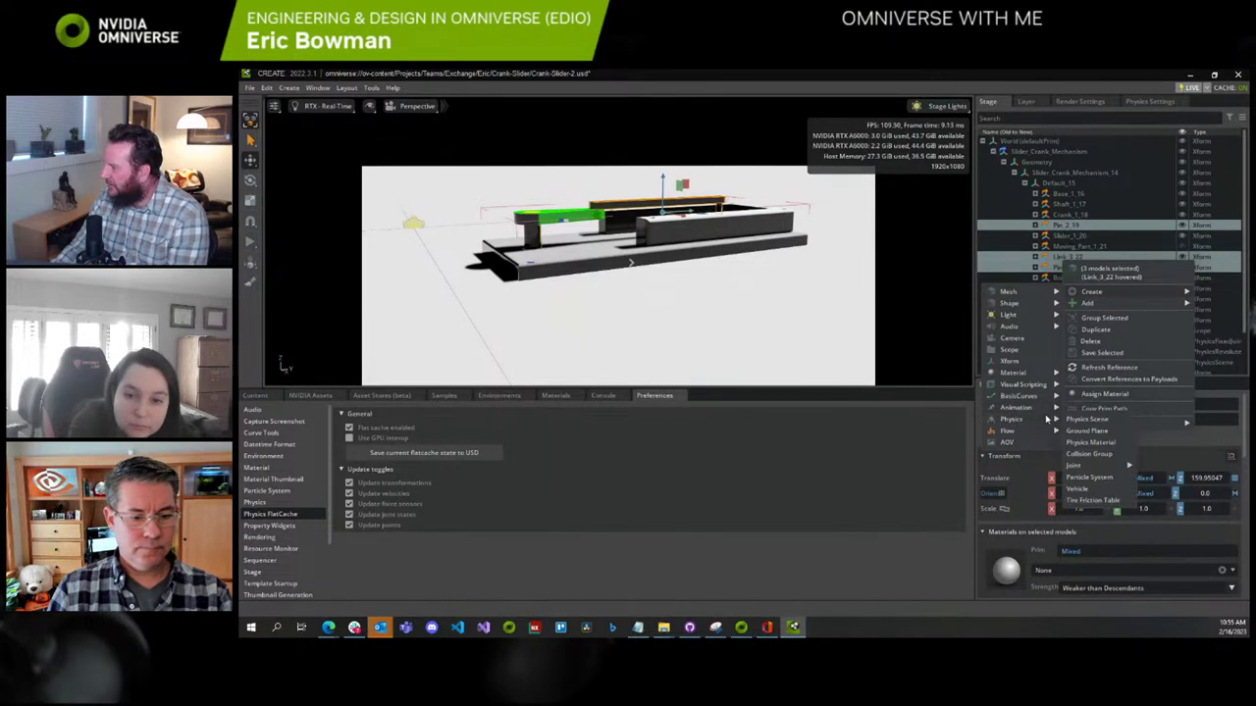
pyautogui.moveTo(1074, 467)
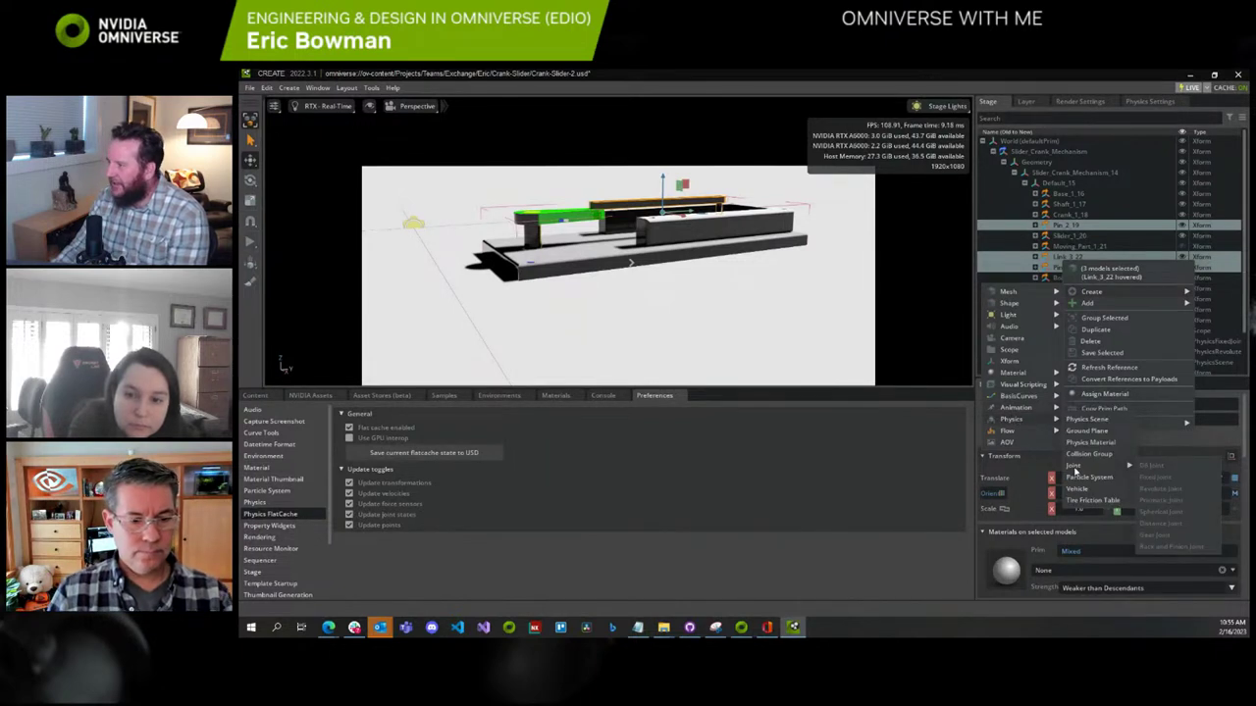
pyautogui.click(1080, 230)
# Create a fixed joint between Pin_2_19 and Link_3_22, move it into the Joints scope and collapse Default_15
pyautogui.click(1072, 226)
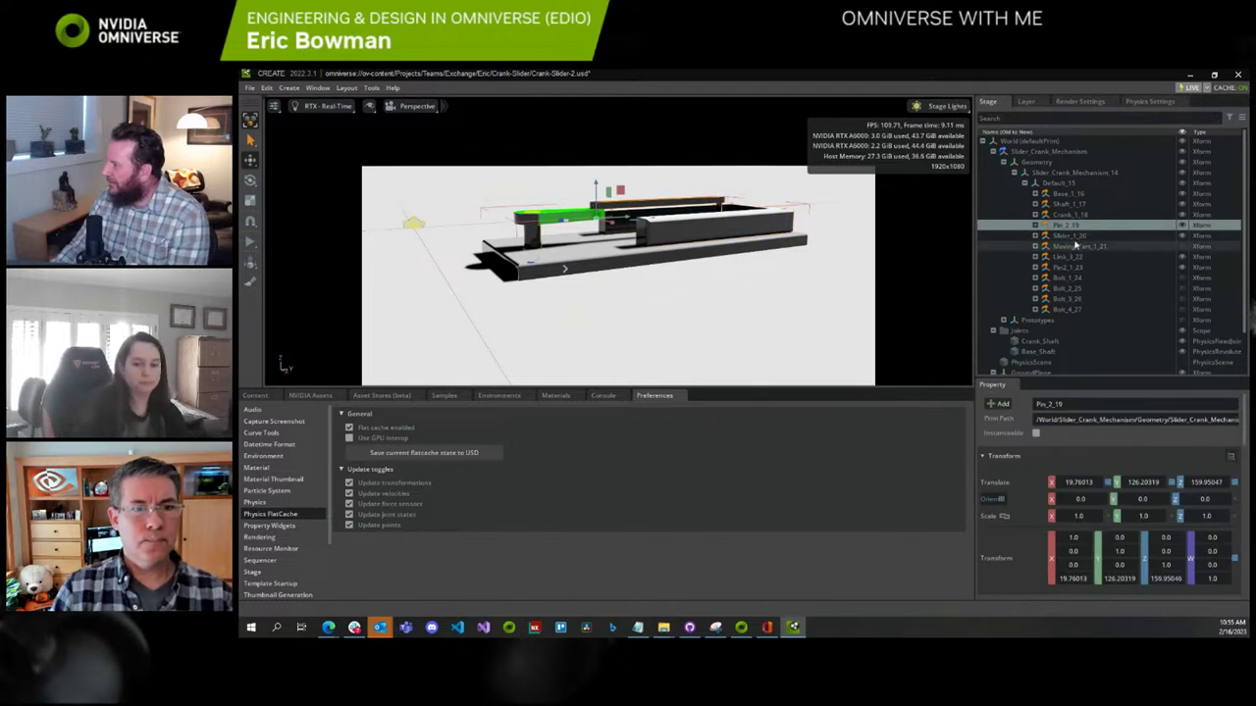
pyautogui.keyDown('ctrl'); pyautogui.click(1074, 257); pyautogui.keyUp('ctrl')
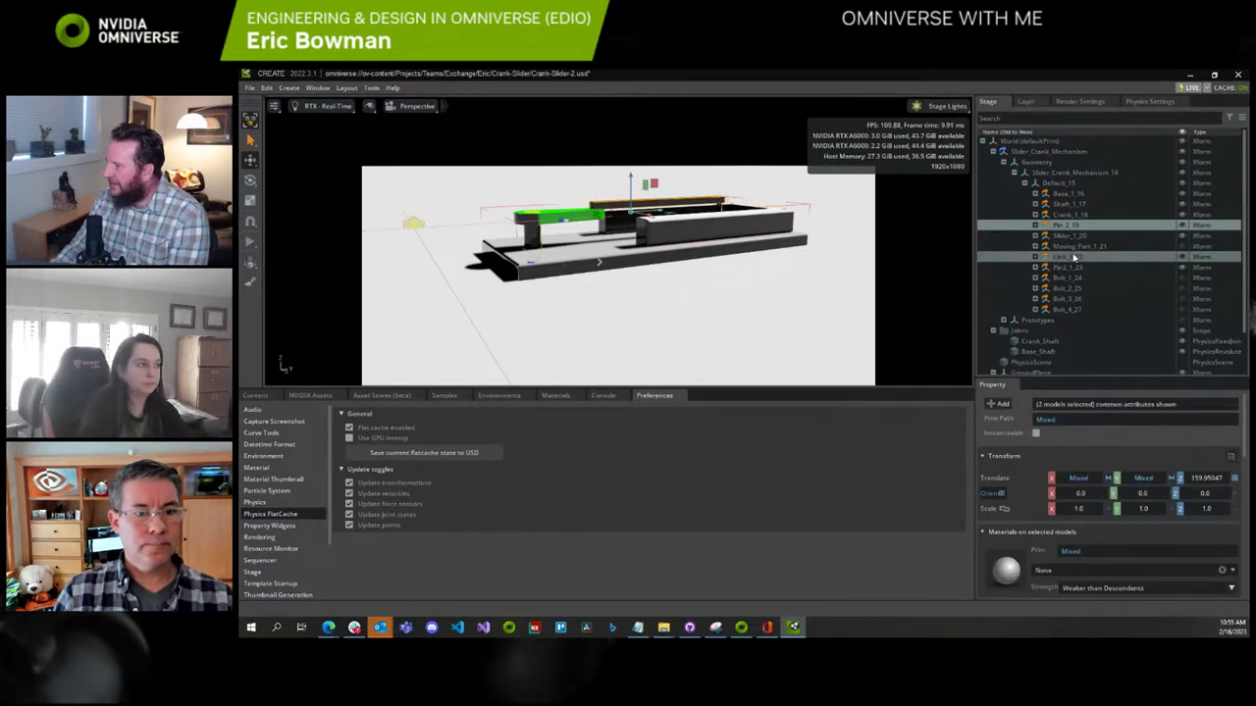
pyautogui.rightClick(1074, 259)
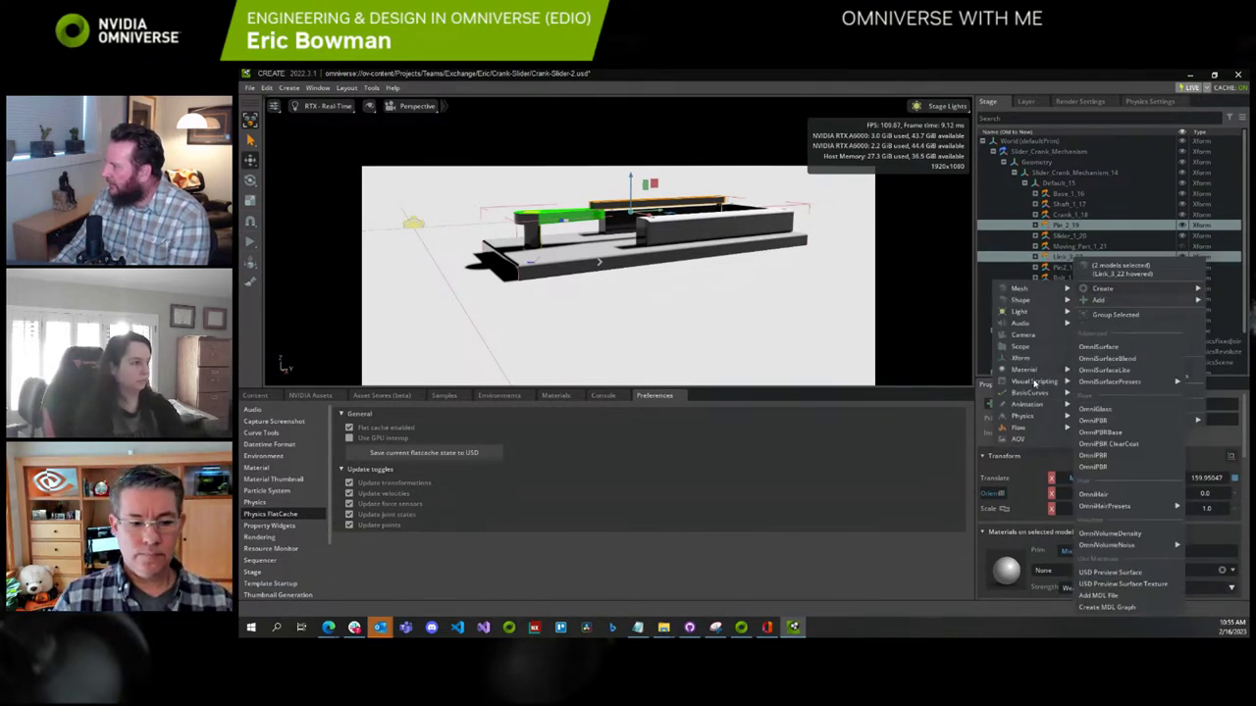
pyautogui.moveTo(1019, 417)
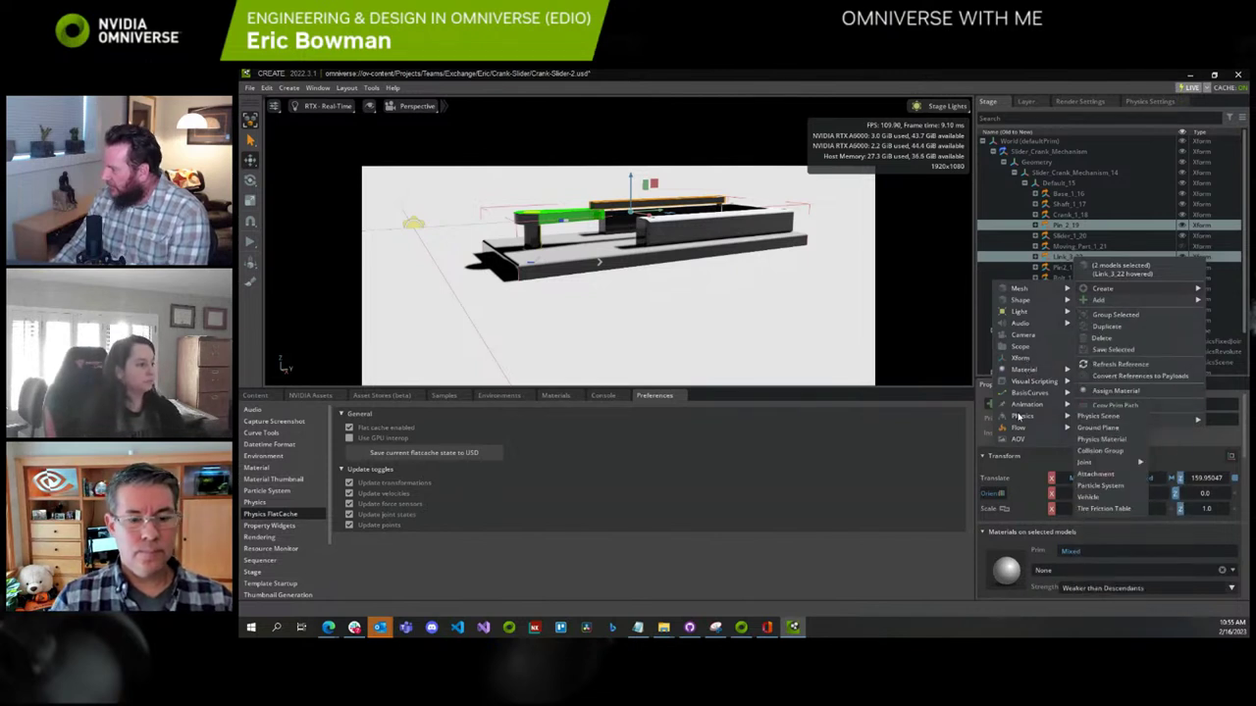
pyautogui.moveTo(1103, 465)
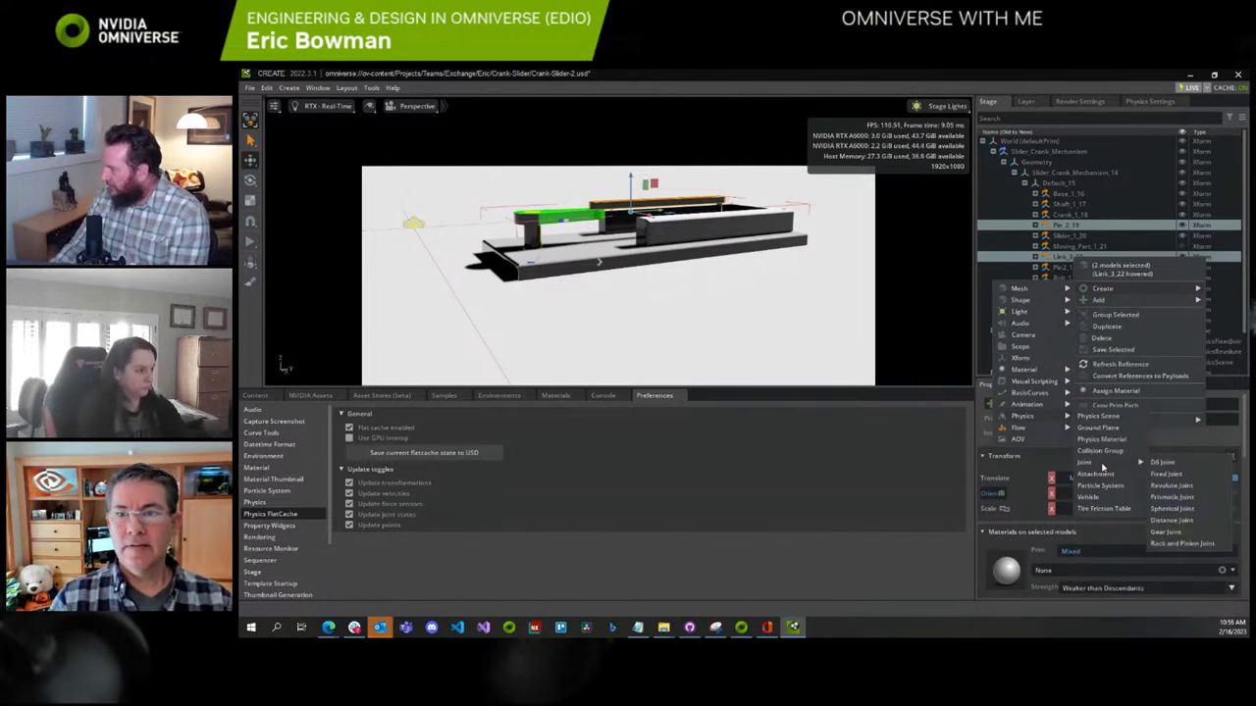
pyautogui.click(1166, 475)
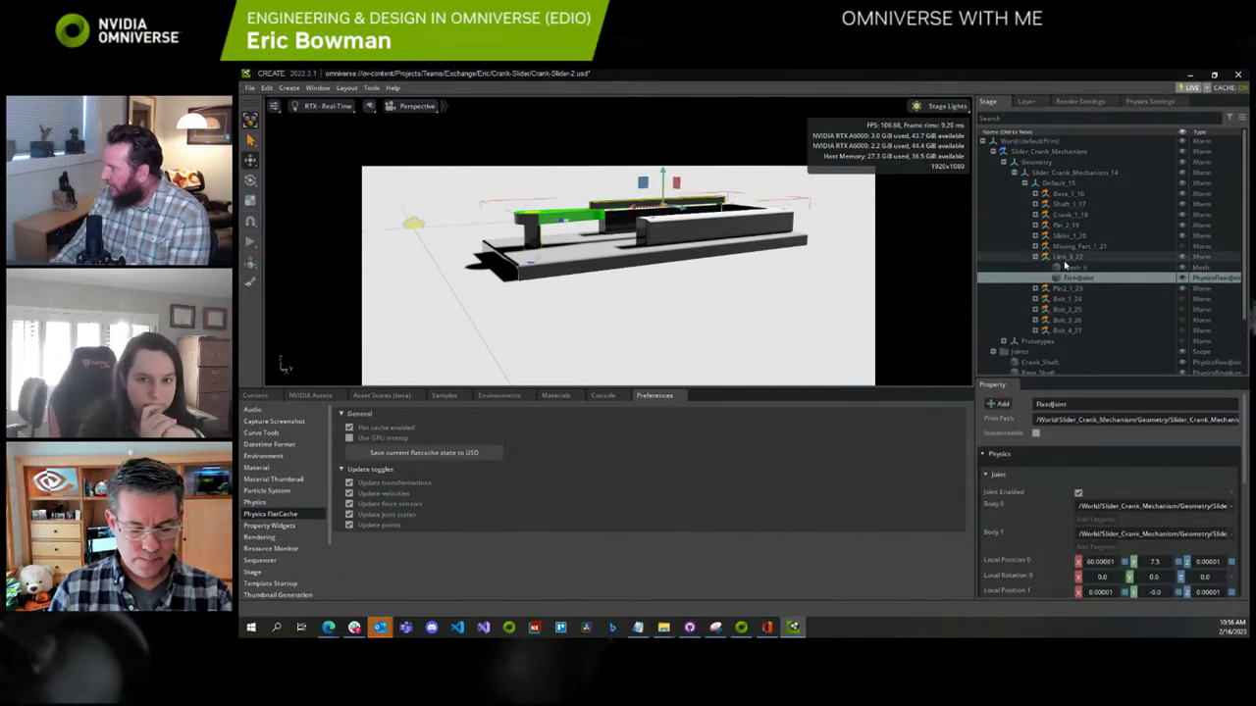
pyautogui.moveTo(1069, 278); pyautogui.dragTo(1038, 354)
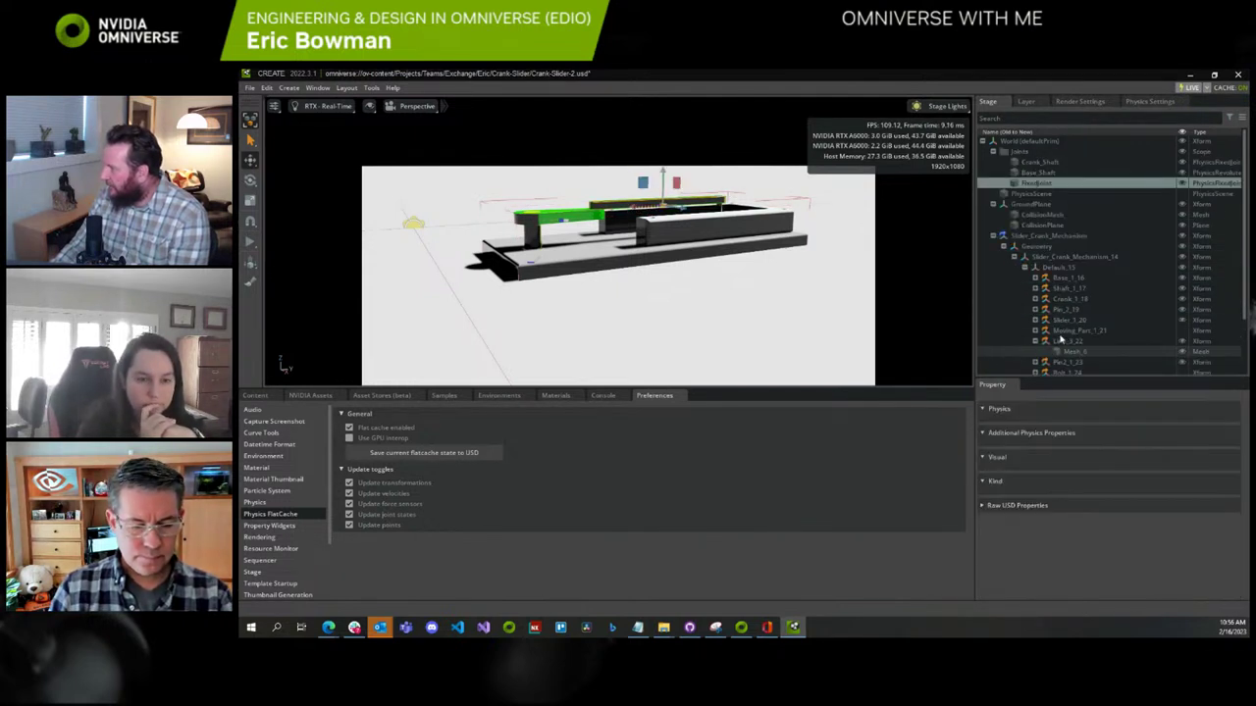
pyautogui.click(1025, 268)
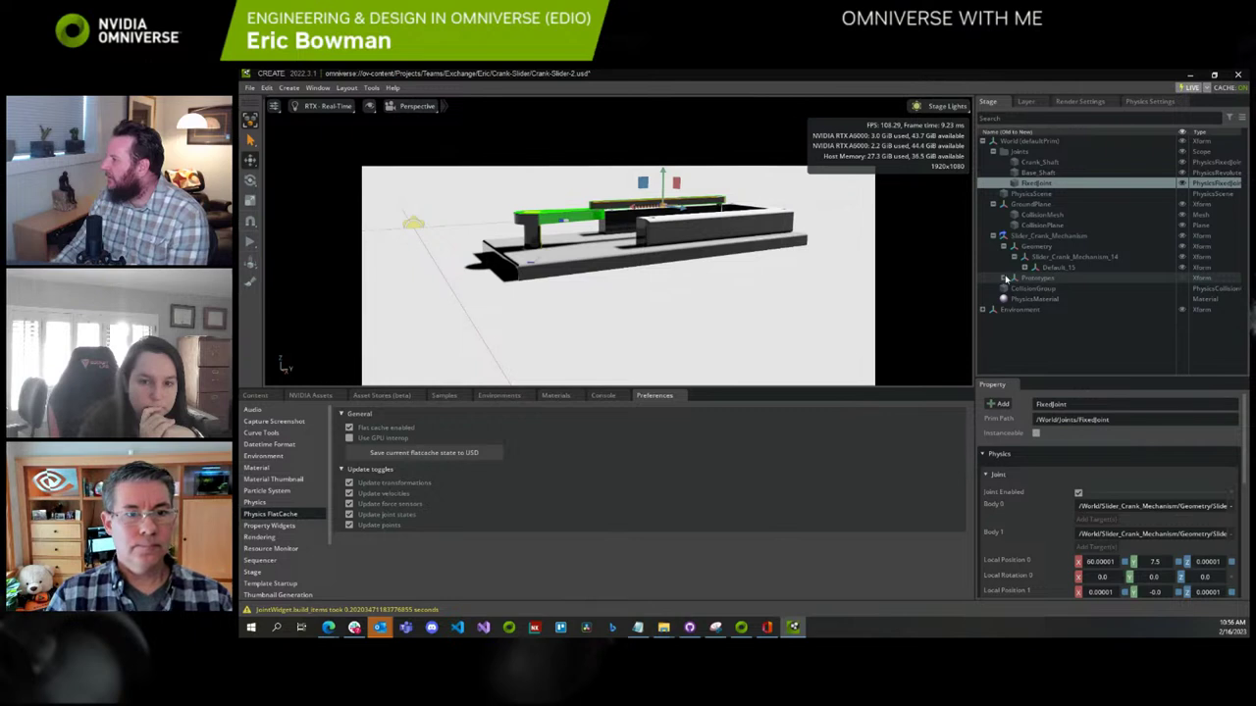
# Create a fixed joint between Link_3_22 and Pin2_1_23 inside Default_15
pyautogui.rightClick(1037, 186)
pyautogui.click(1006, 182)
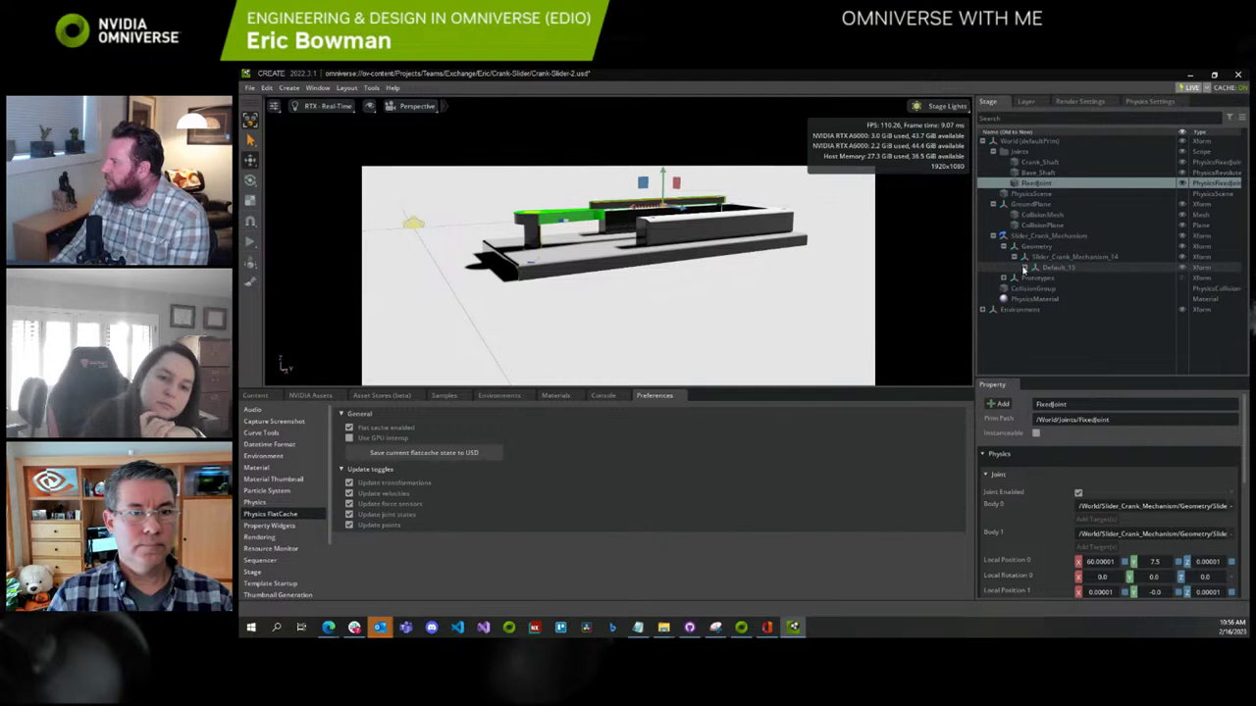
pyautogui.click(1025, 268)
pyautogui.scroll(-2, 1070, 280)
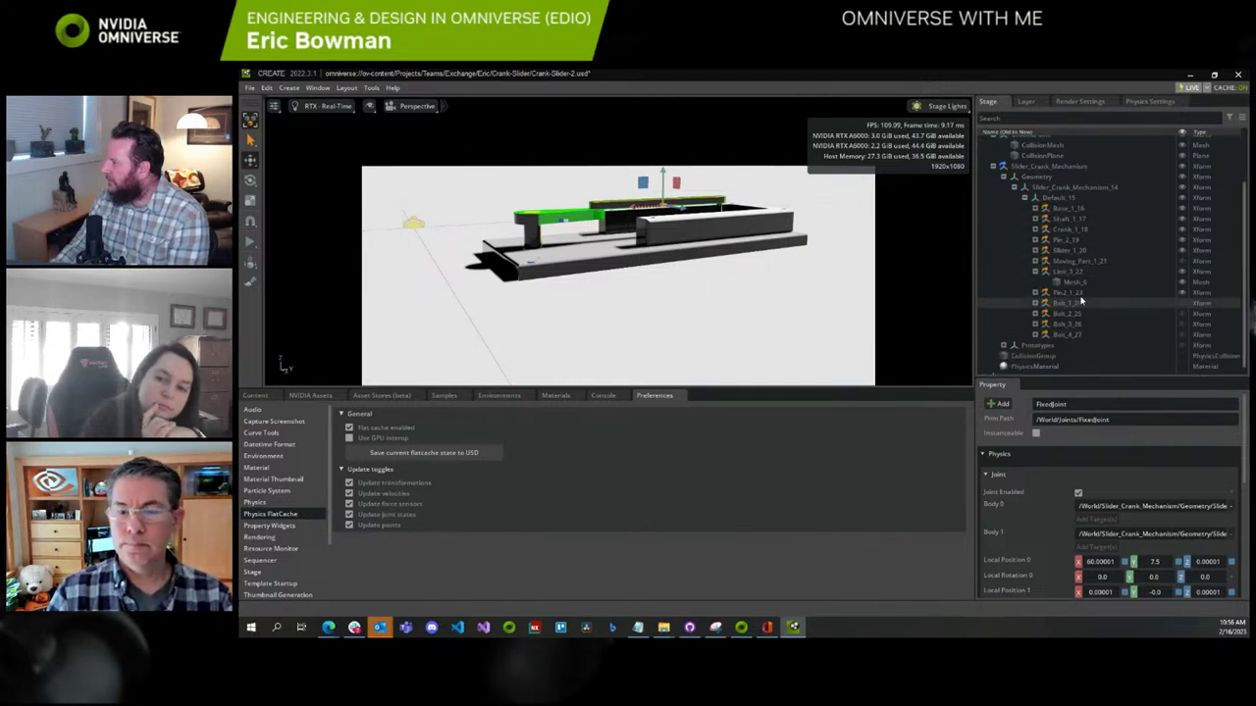
pyautogui.click(1035, 271)
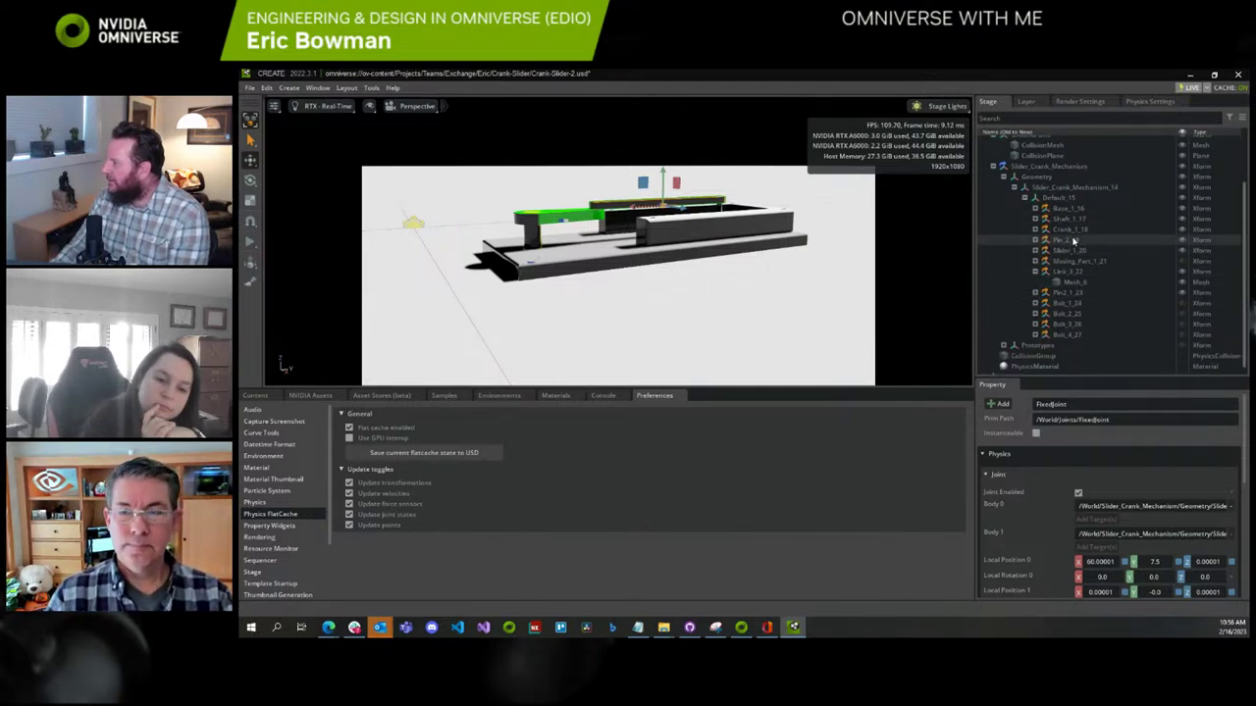
pyautogui.click(1074, 240)
pyautogui.click(1072, 271)
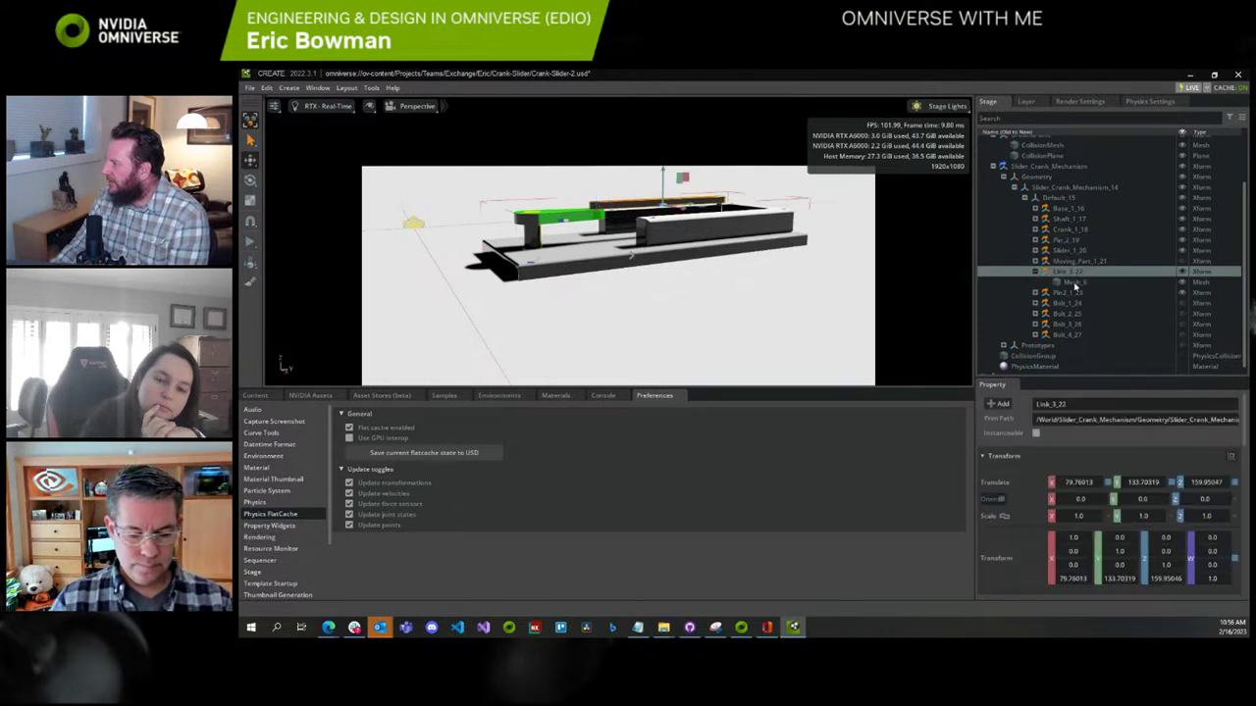
pyautogui.keyDown('ctrl'); pyautogui.click(1072, 293); pyautogui.keyUp('ctrl')
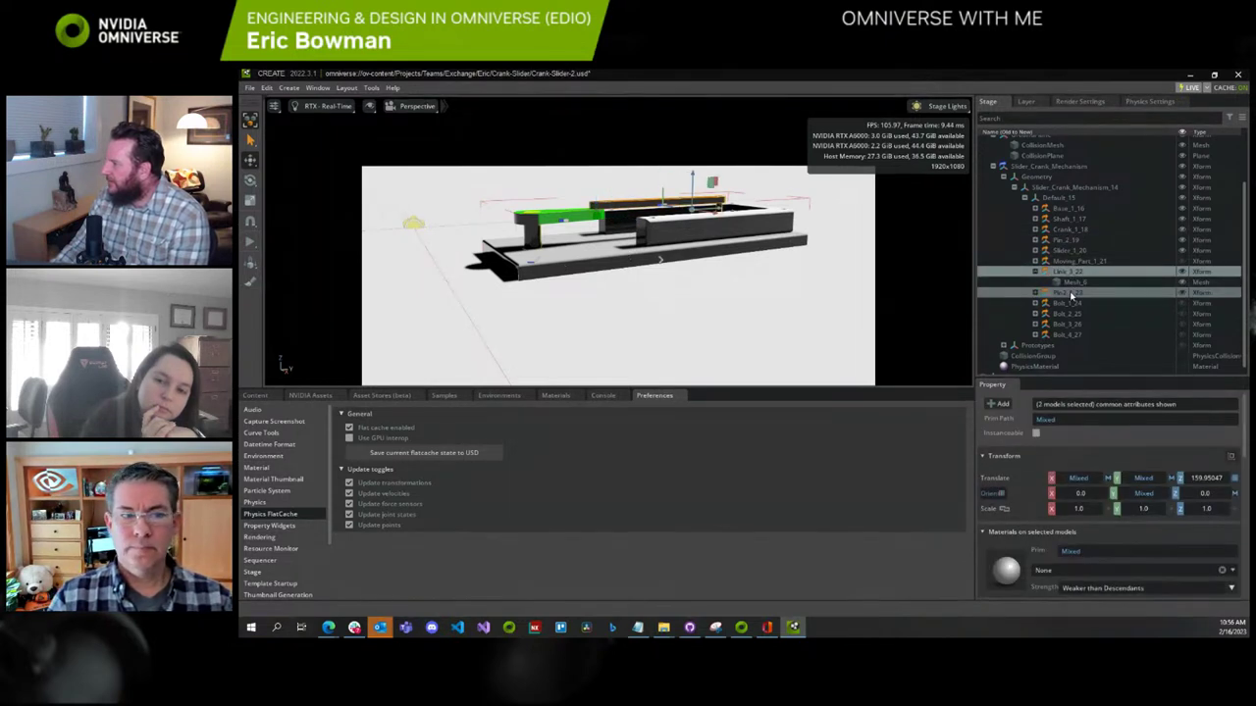
pyautogui.rightClick(1071, 294)
pyautogui.moveTo(1099, 324)
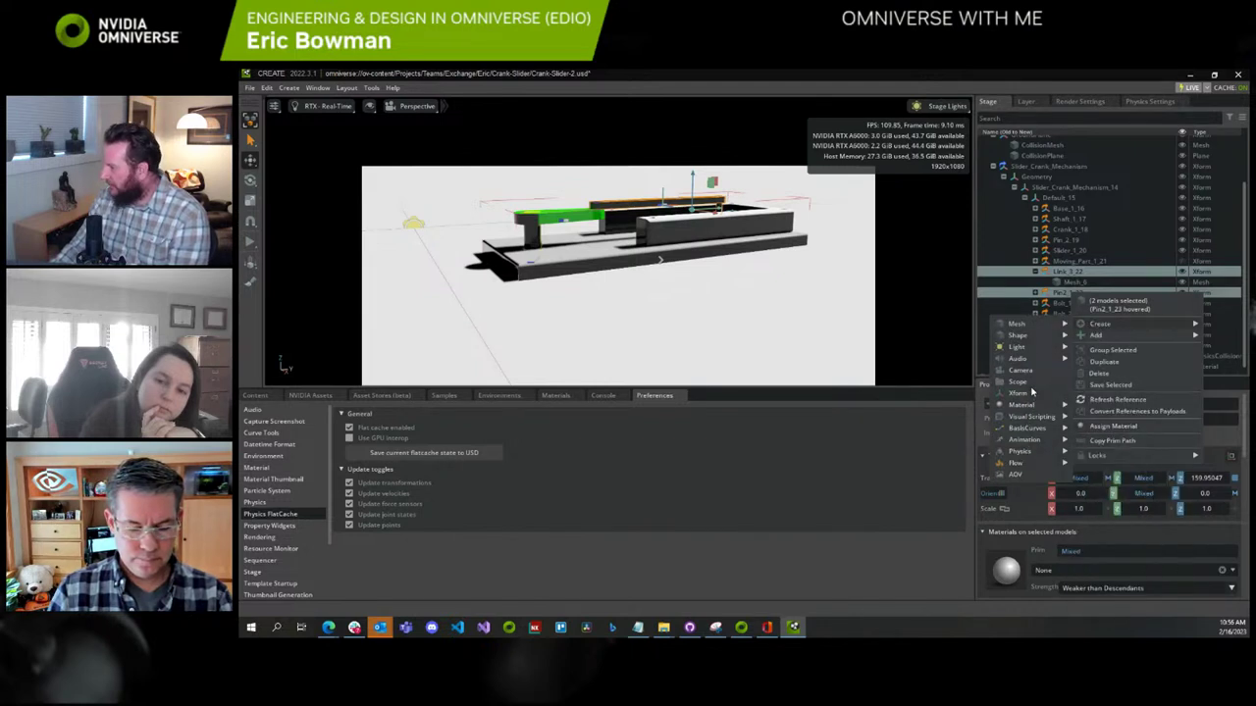
pyautogui.moveTo(1033, 451)
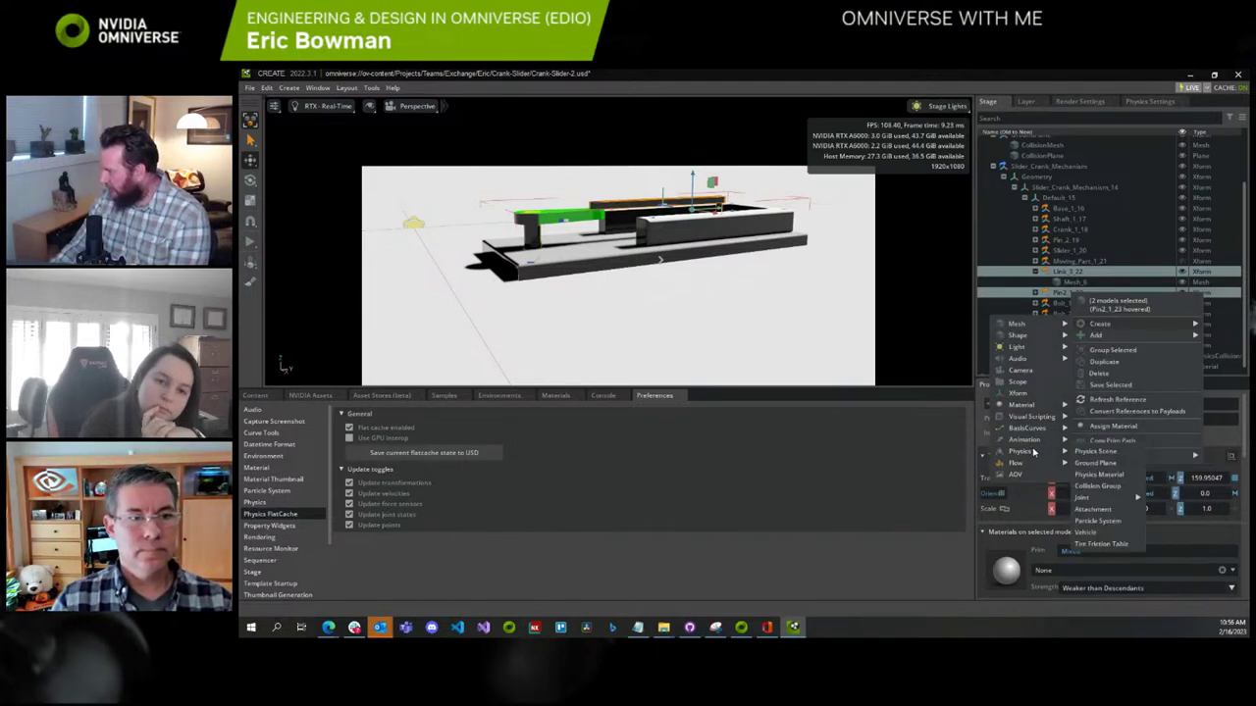
pyautogui.moveTo(1090, 501)
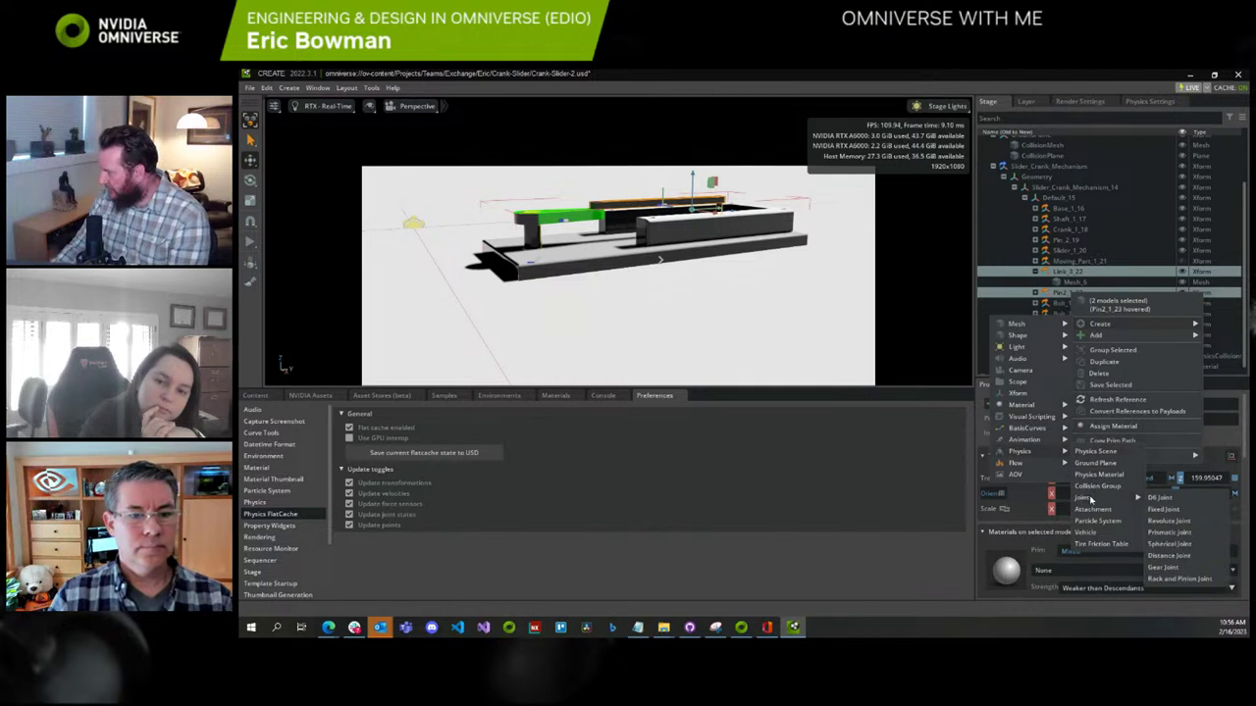
pyautogui.click(1160, 510)
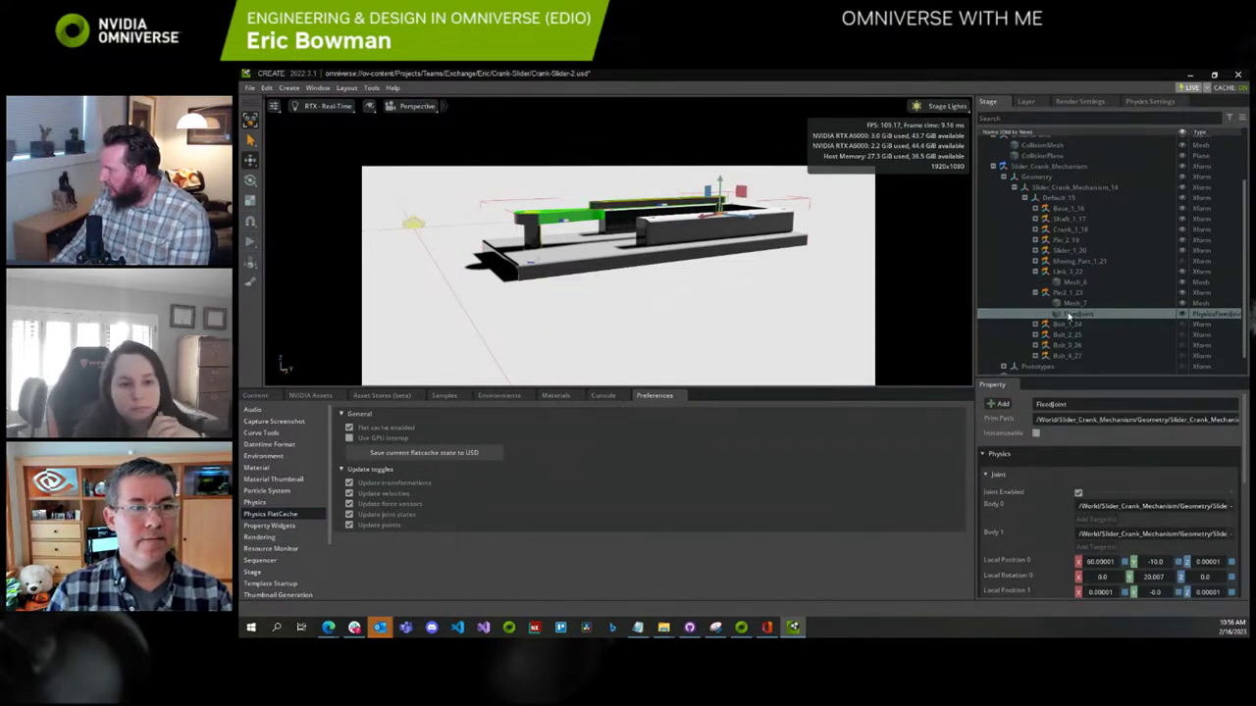
# Move the new Link-to-Pin2 fixed joint into the Joints scope, and briefly run and stop the simulation
pyautogui.scroll(1, 1069, 316)
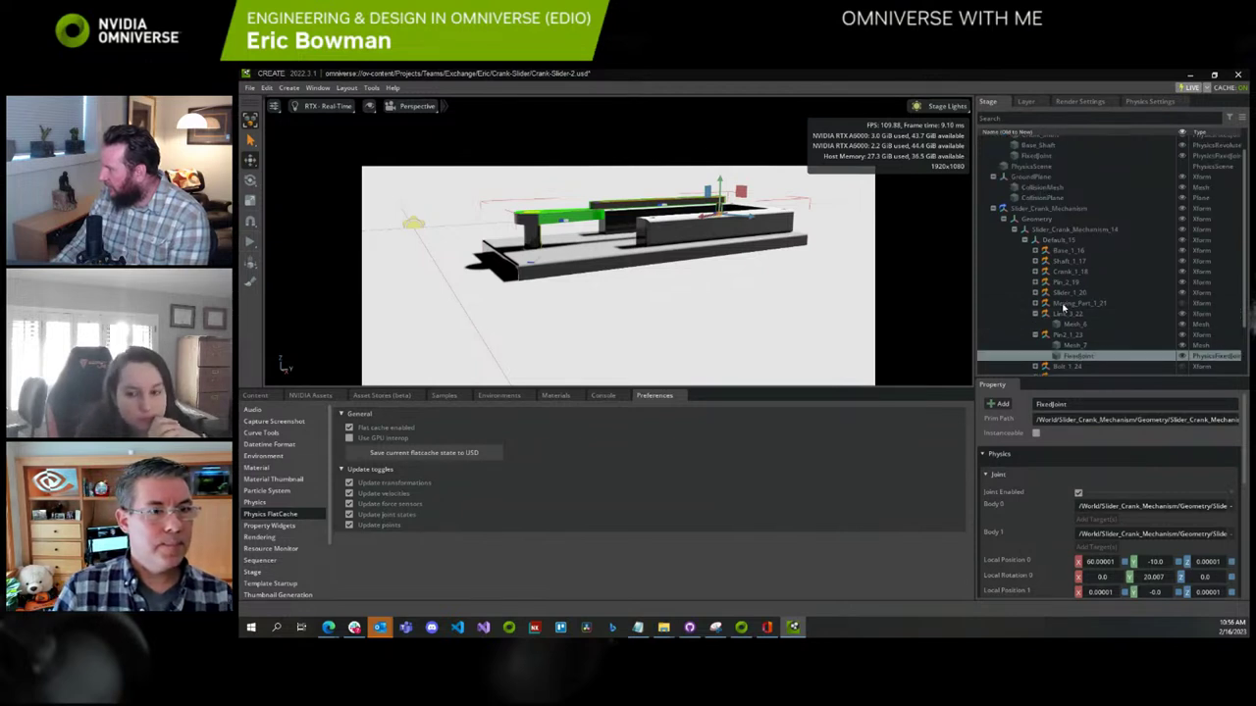
pyautogui.scroll(1, 1062, 173)
pyautogui.moveTo(1063, 172); pyautogui.dragTo(1065, 190)
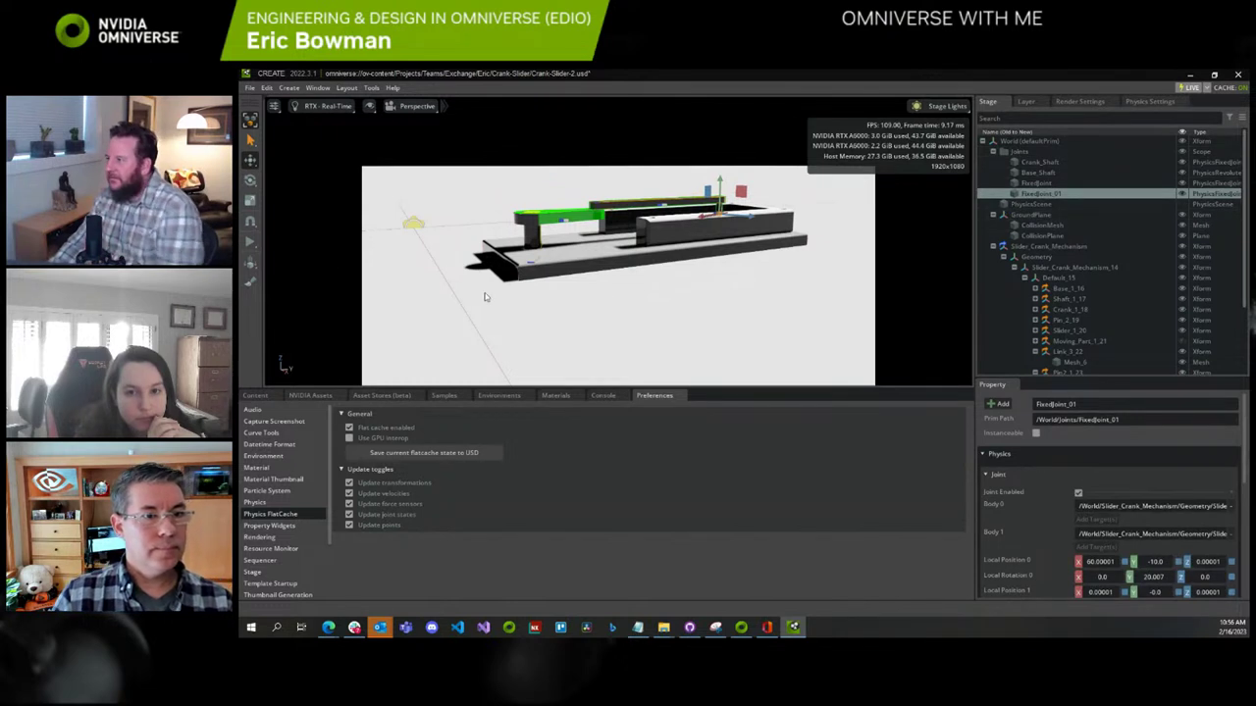
pyautogui.click(251, 241)
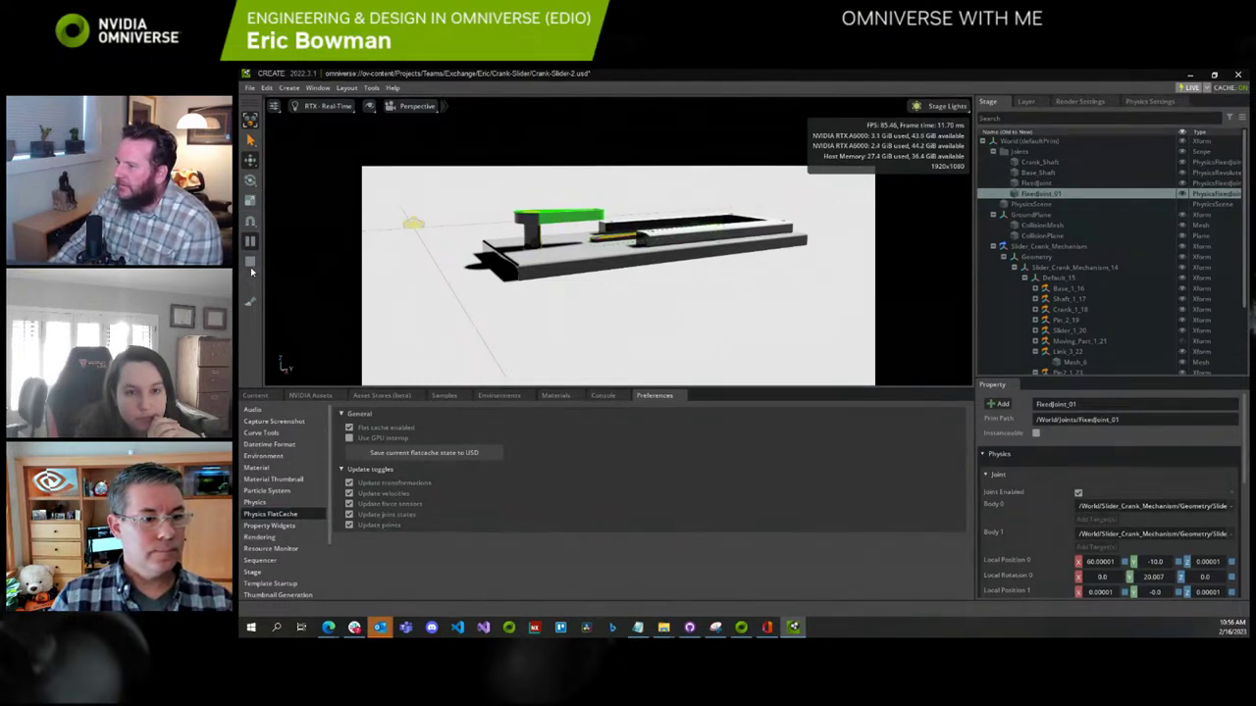
pyautogui.click(250, 264)
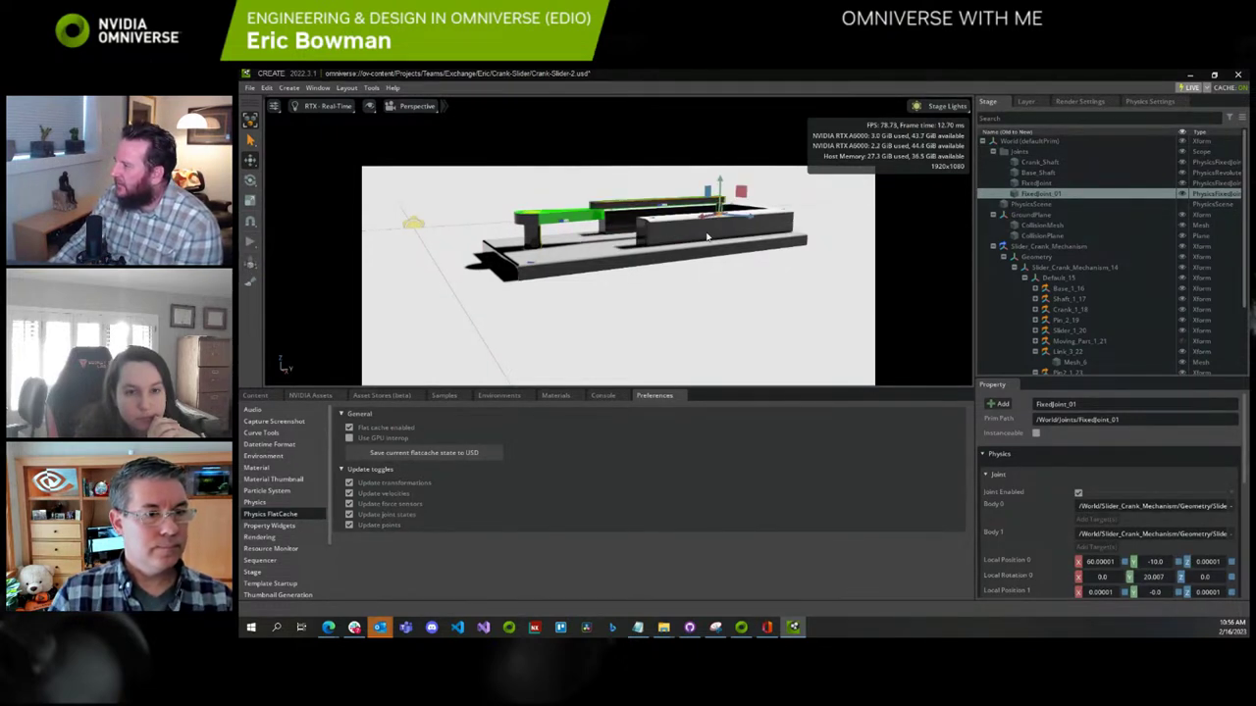
# Enable the kinematic option on Slider_1_20's rigid body, and briefly run and stop the simulation
pyautogui.click(753, 230)
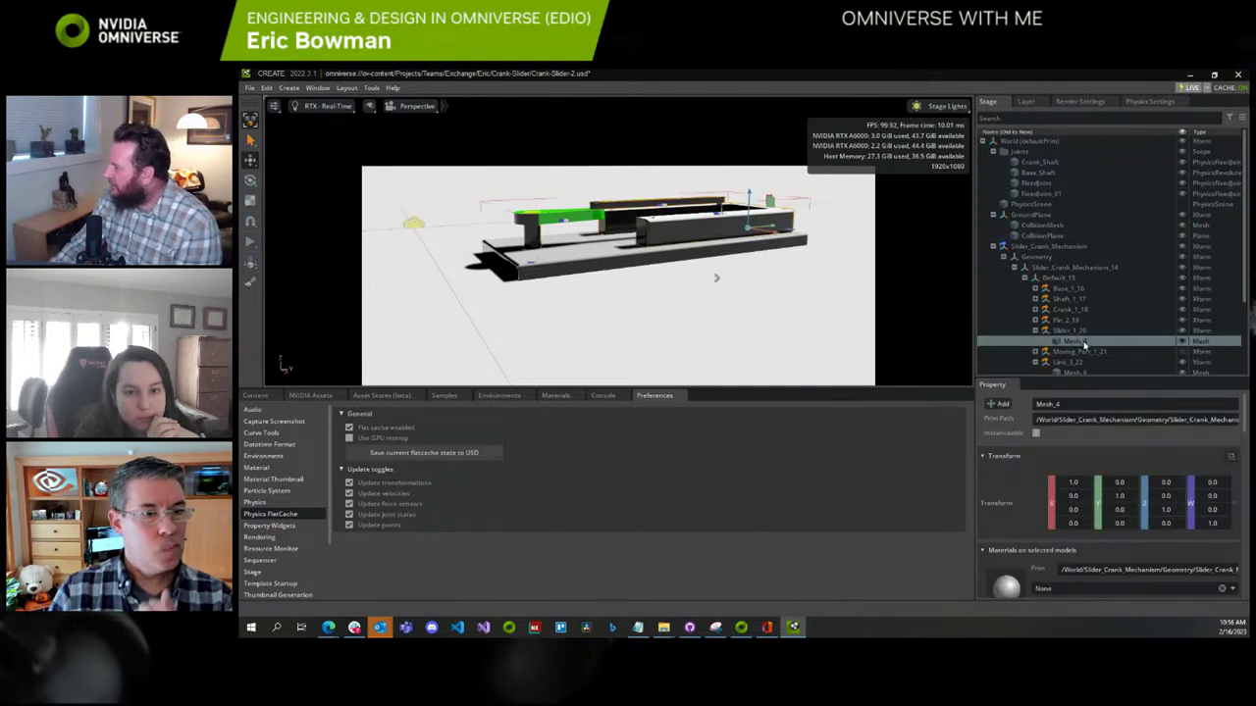
pyautogui.scroll(-1, 1077, 334)
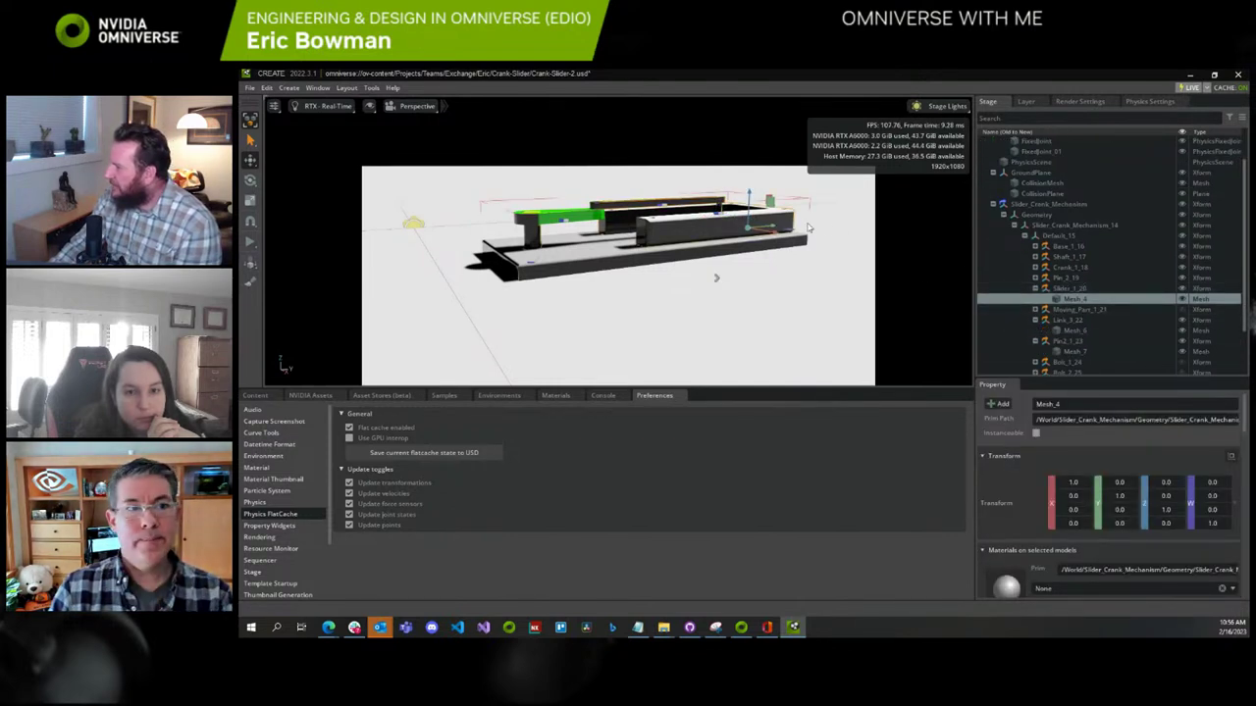
pyautogui.click(1069, 290)
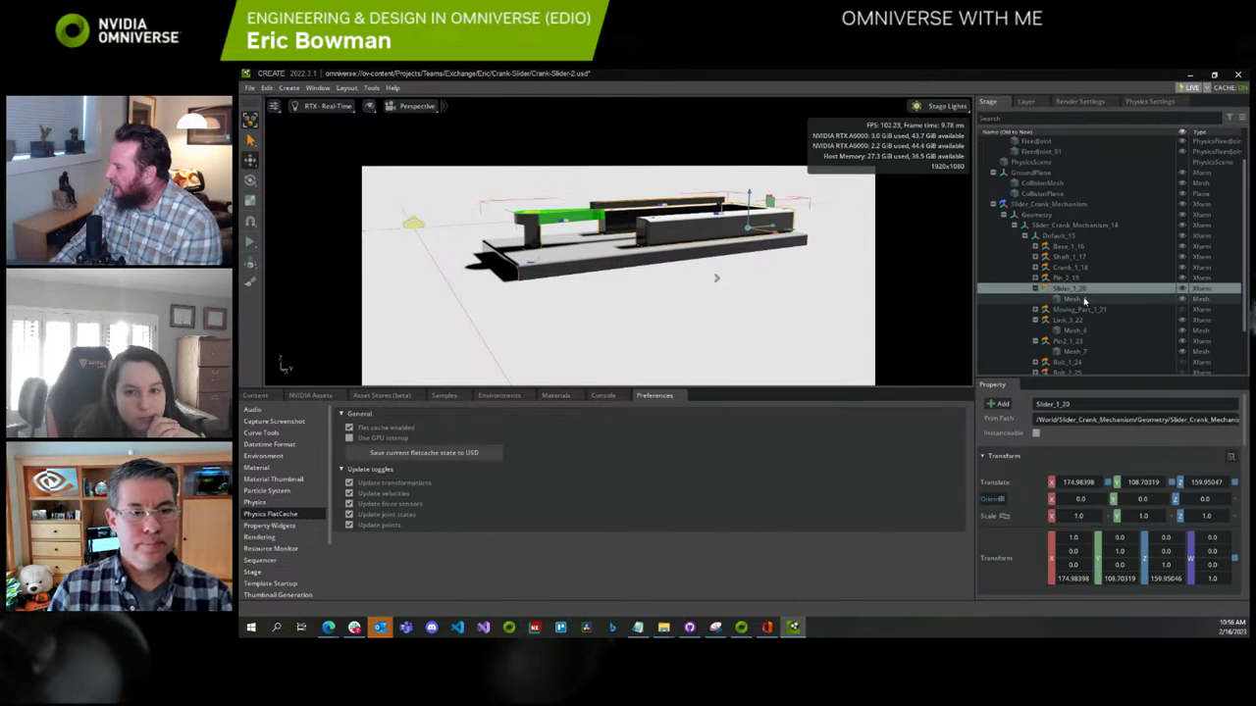
pyautogui.scroll(-5, 1083, 501)
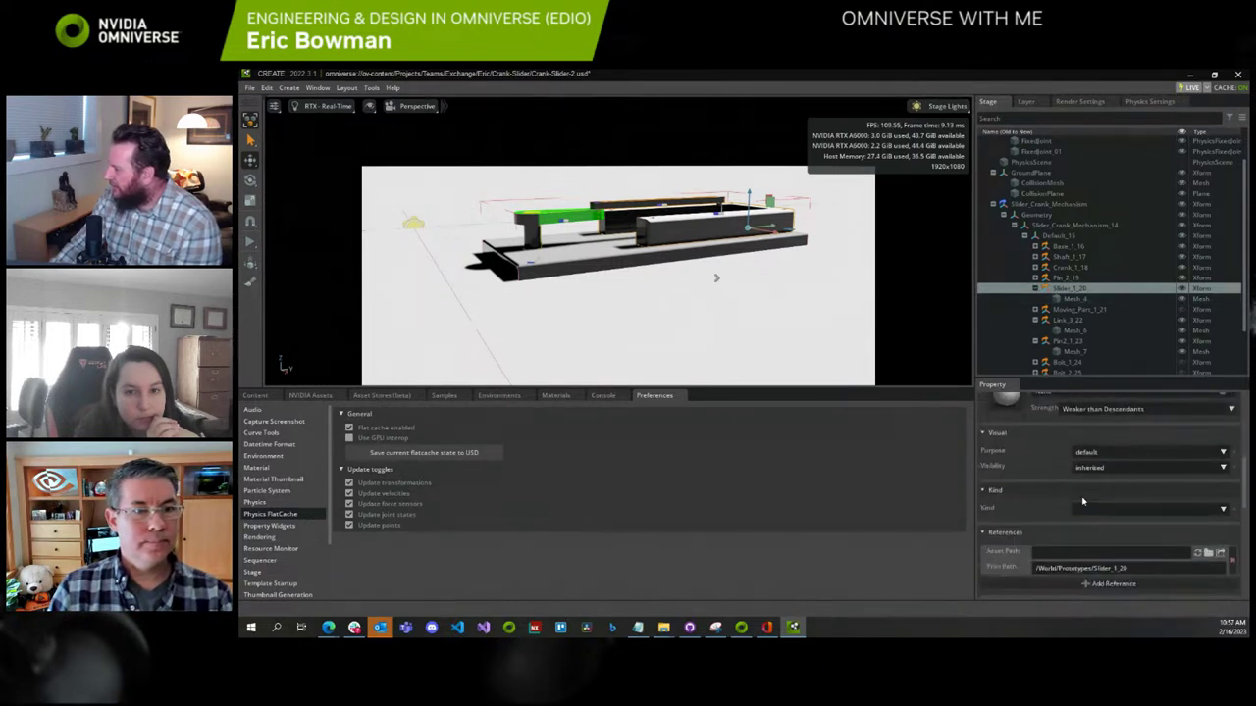
pyautogui.scroll(5, 1084, 501)
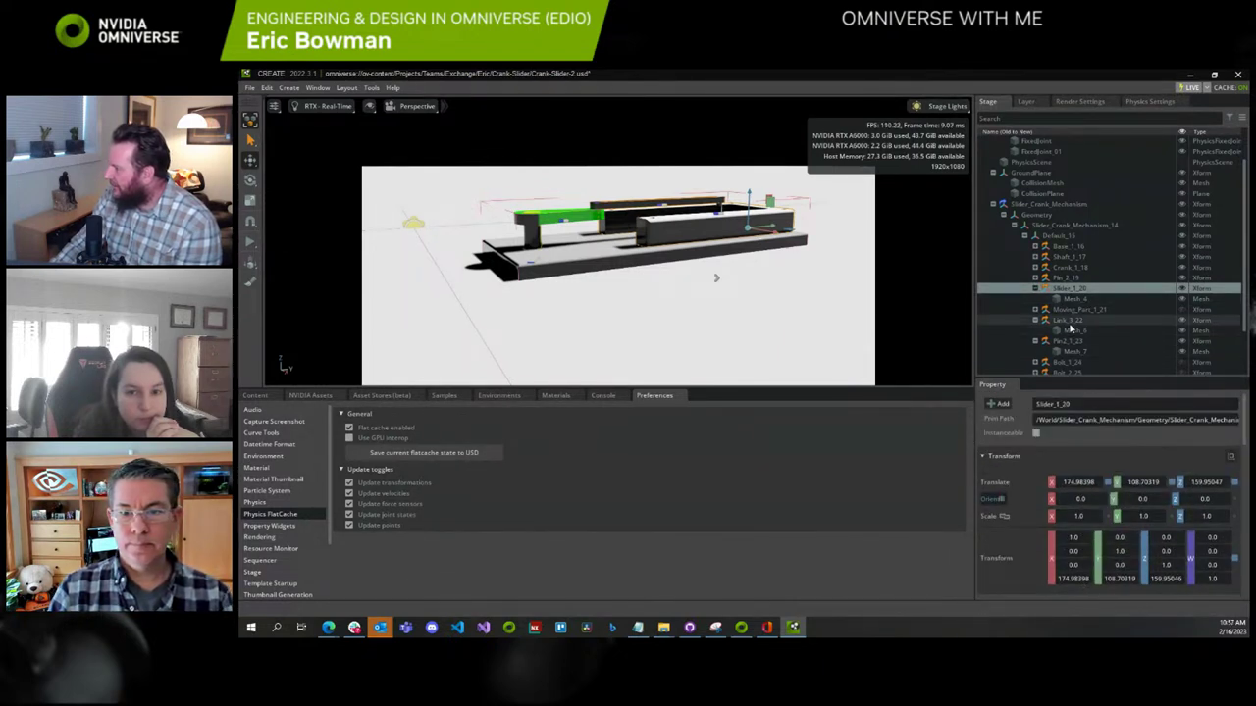
pyautogui.scroll(-2, 1046, 450)
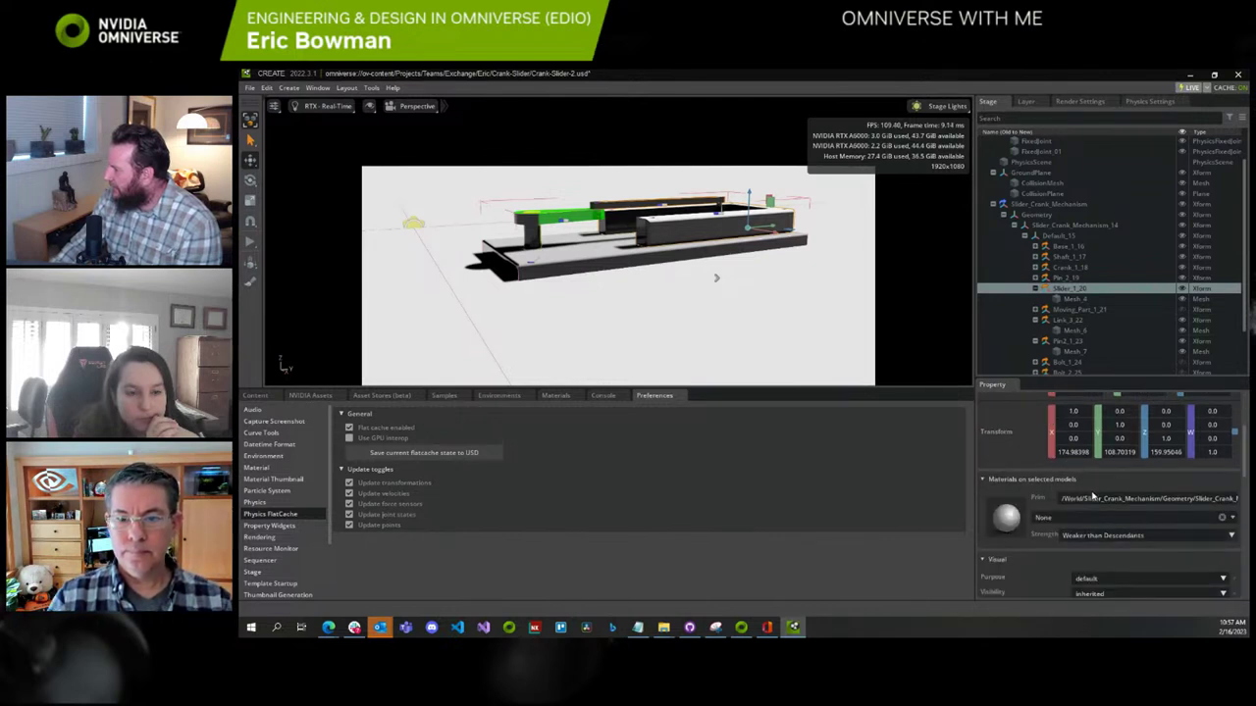
pyautogui.scroll(-2, 1093, 498)
pyautogui.scroll(5, 1093, 498)
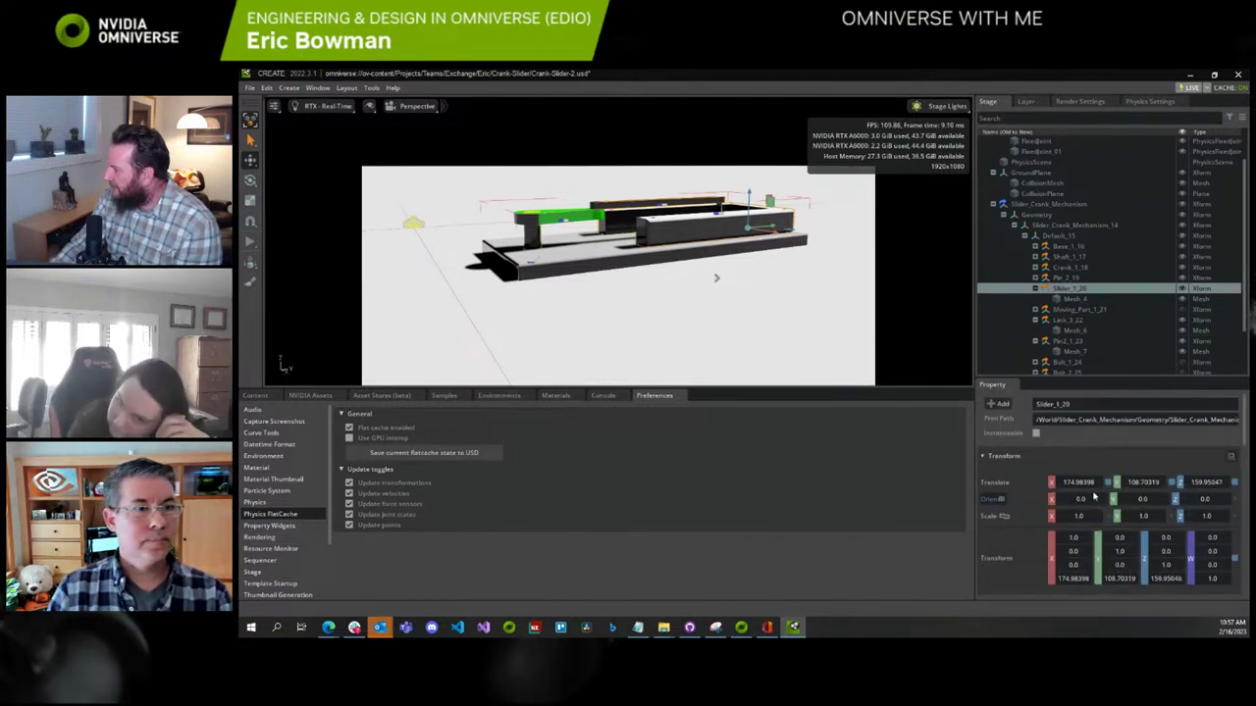
pyautogui.scroll(-2, 1069, 482)
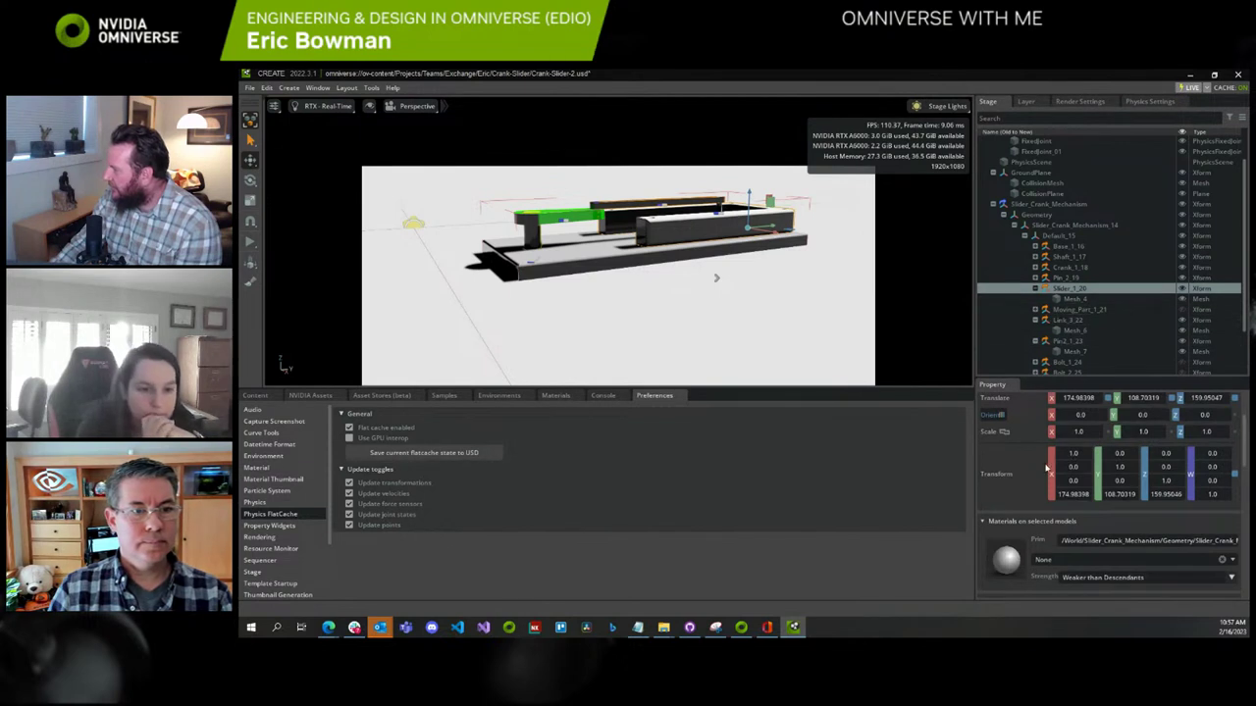
pyautogui.scroll(-2, 1059, 496)
pyautogui.scroll(-5, 1021, 520)
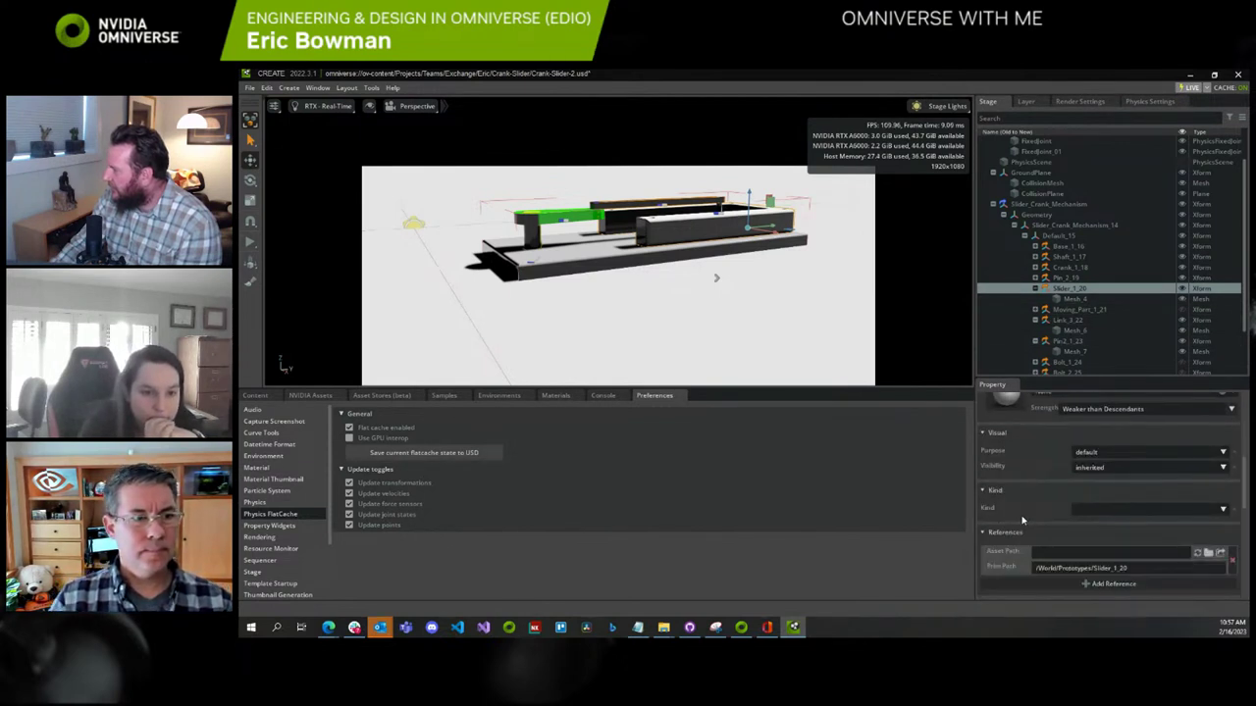
pyautogui.scroll(-1, 1025, 521)
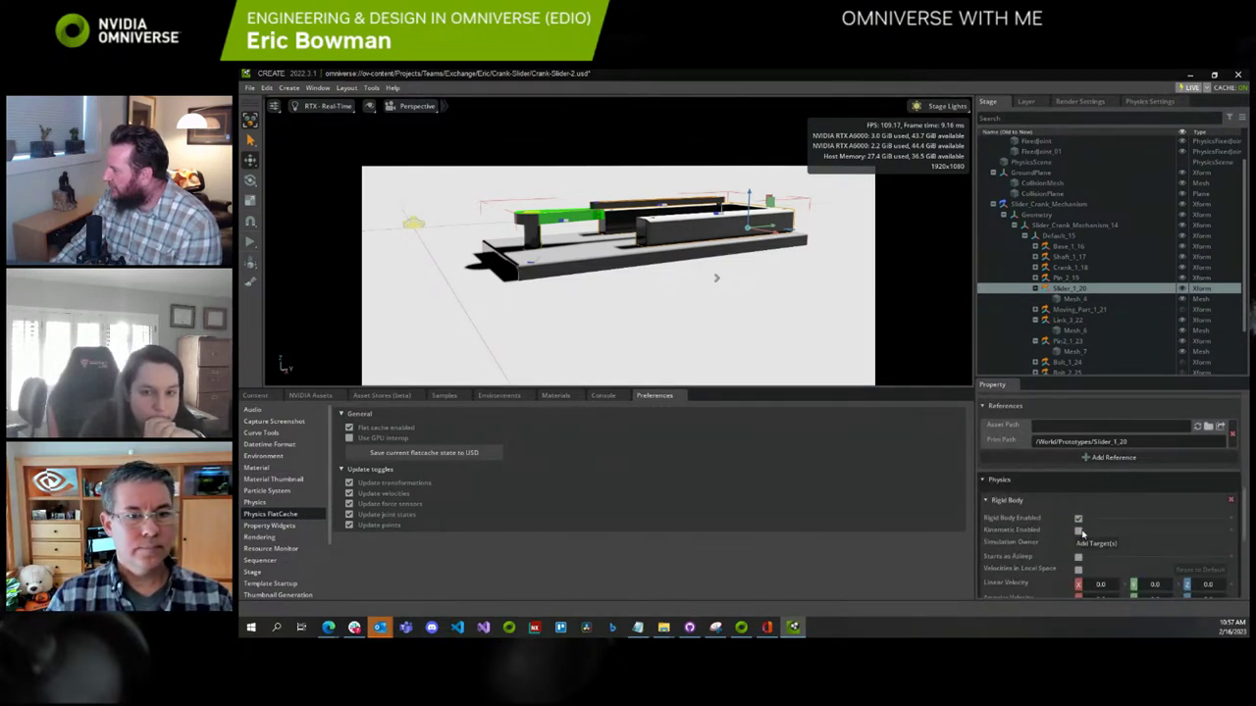
pyautogui.click(251, 243)
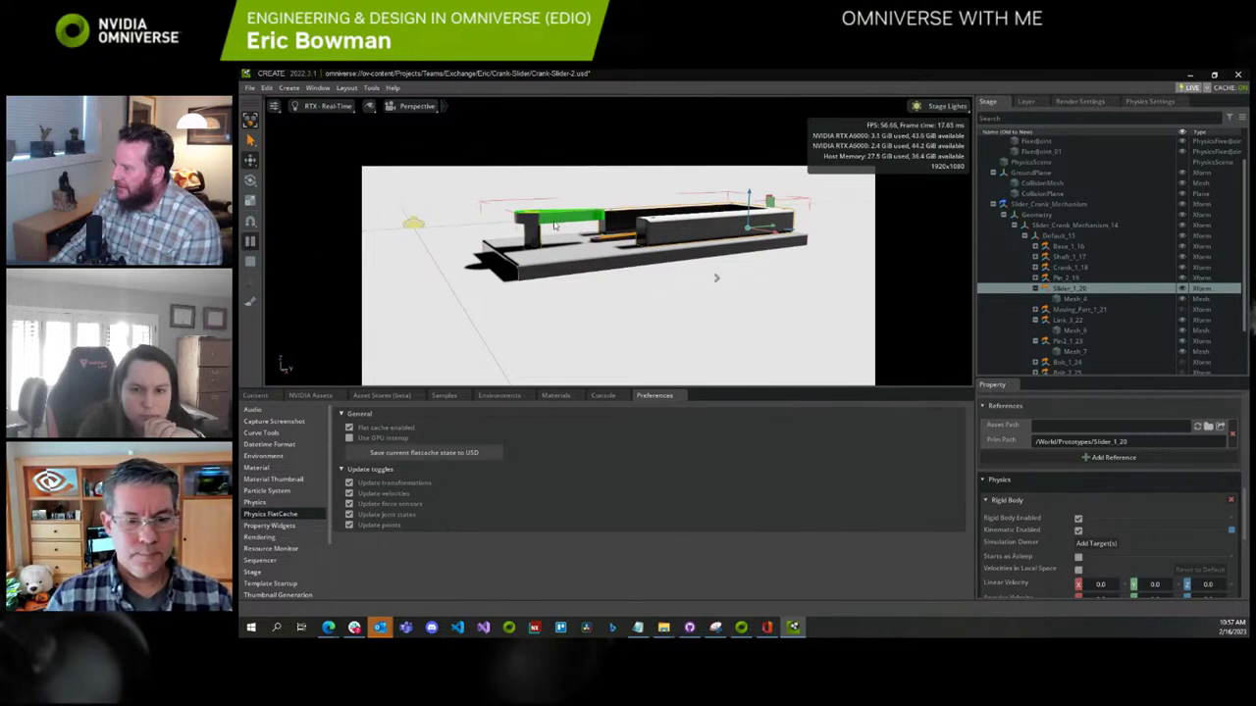
pyautogui.click(249, 264)
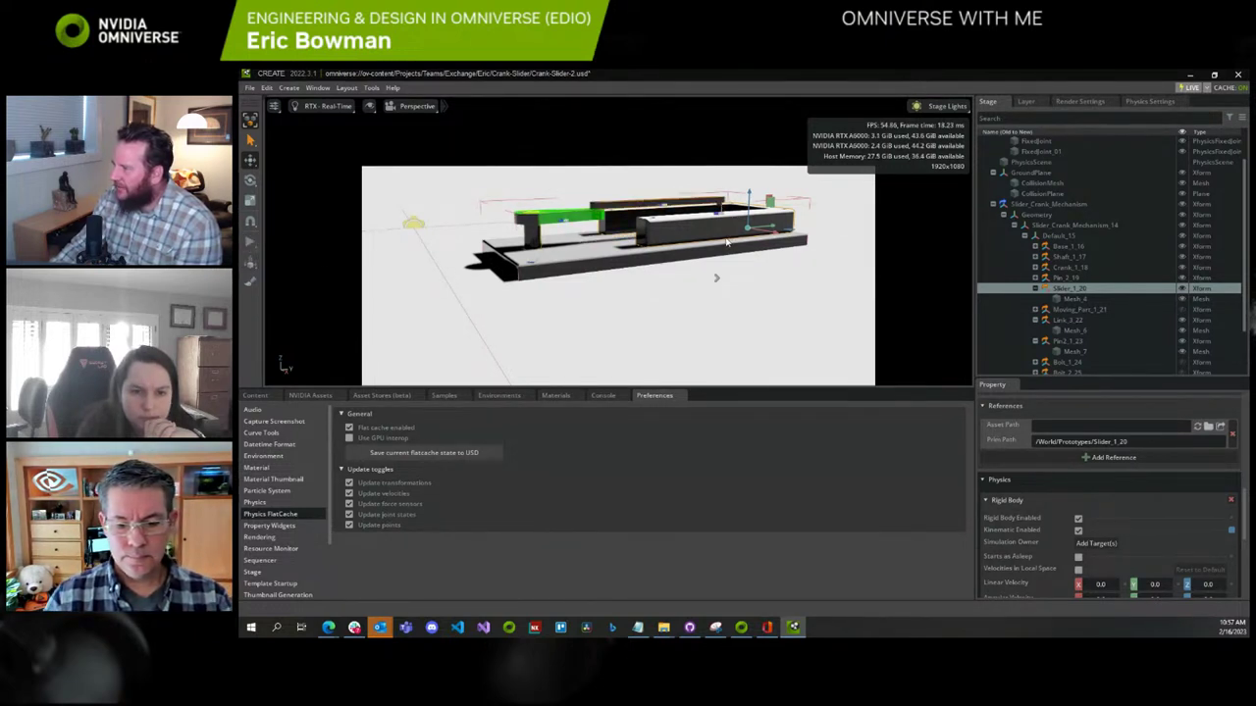
# Create a revolute joint between Crank_1_18 and Pin_2_19 and move it under FixedJoint_01 in the Joints scope
pyautogui.click(1068, 279)
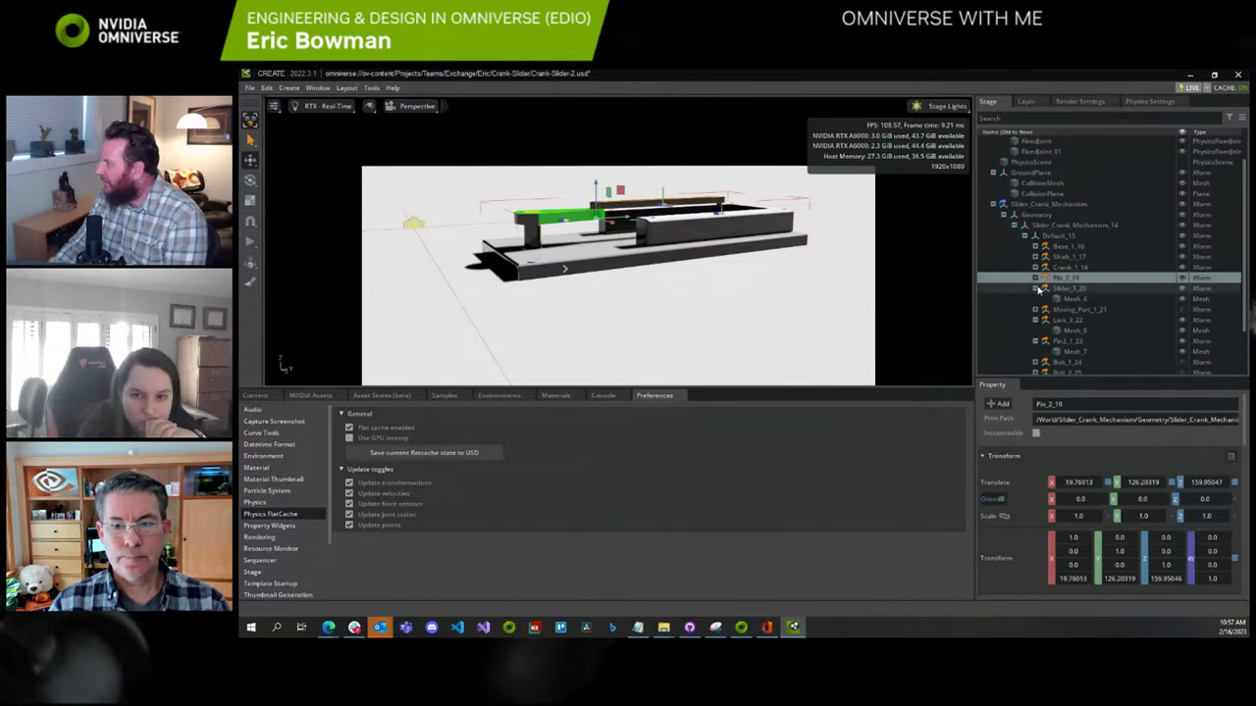
pyautogui.click(1035, 289)
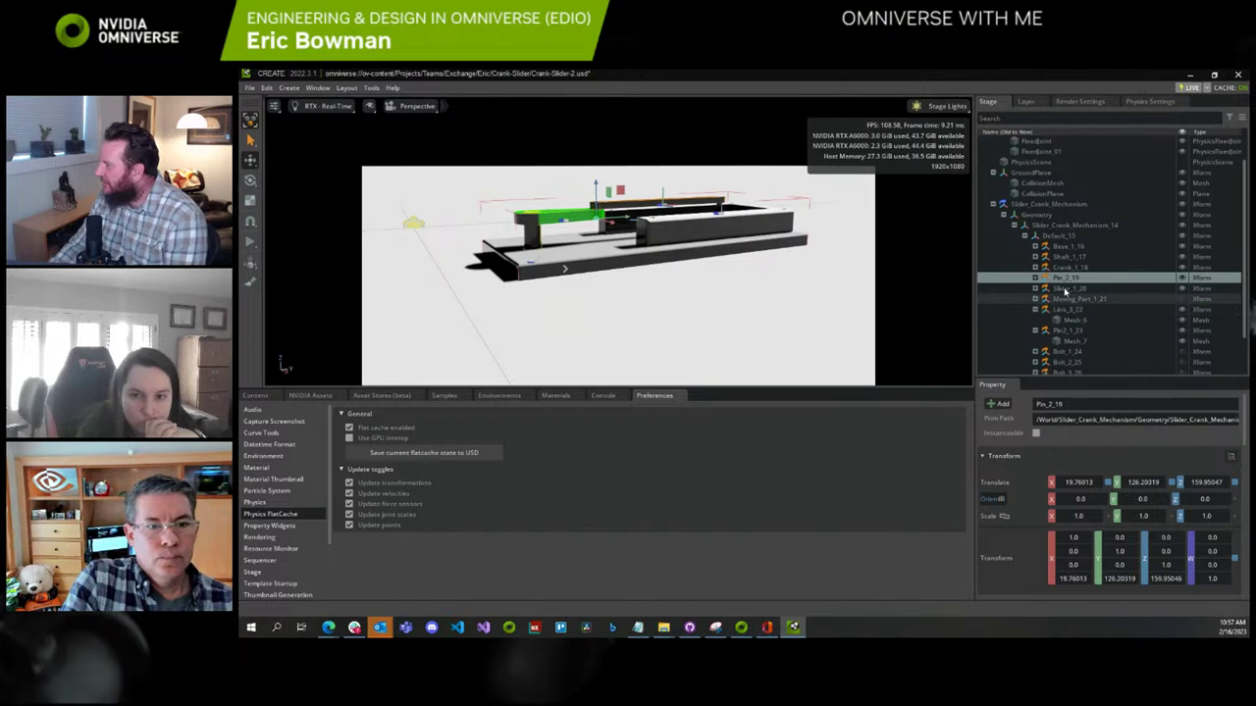
pyautogui.click(1067, 258)
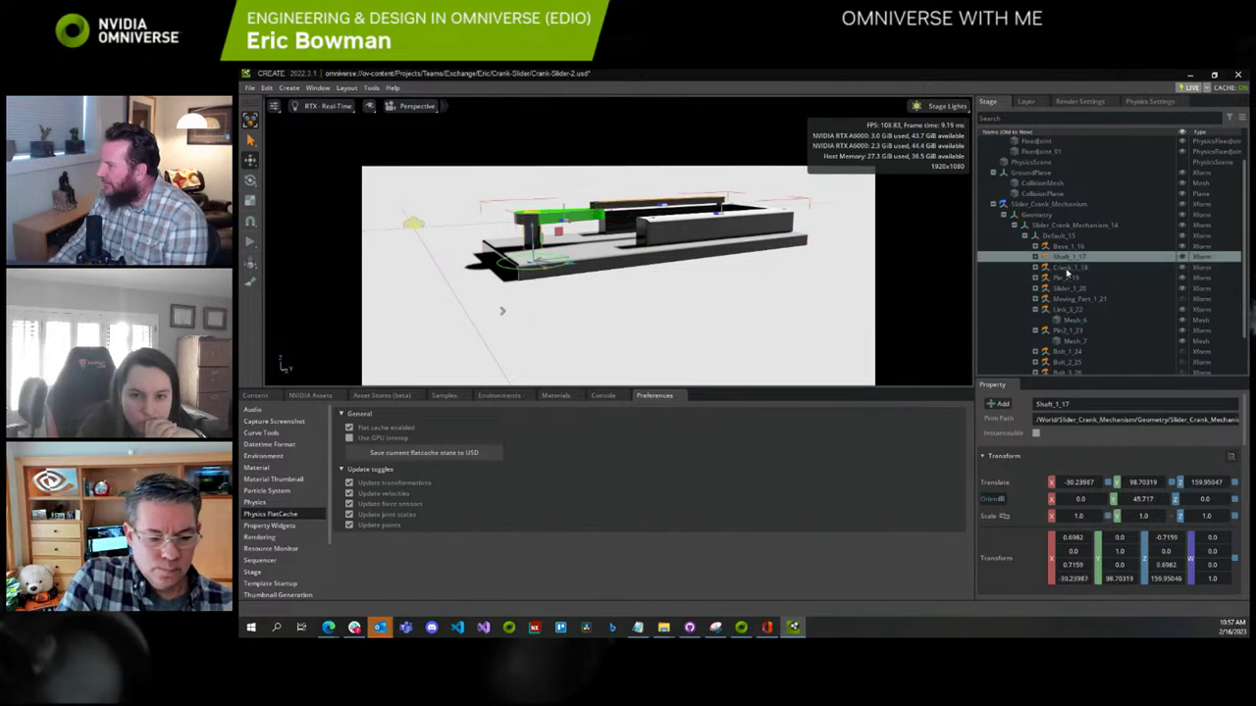
pyautogui.click(1067, 269)
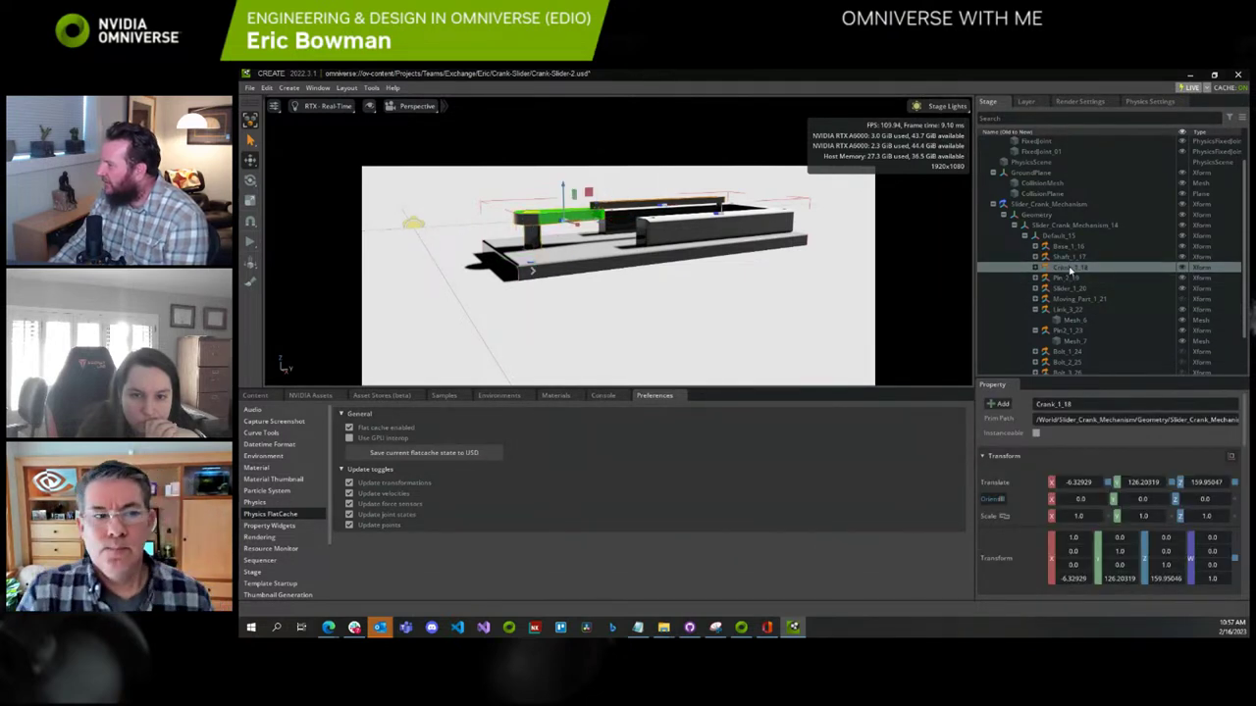
pyautogui.keyDown('ctrl'); pyautogui.click(1063, 279); pyautogui.keyUp('ctrl')
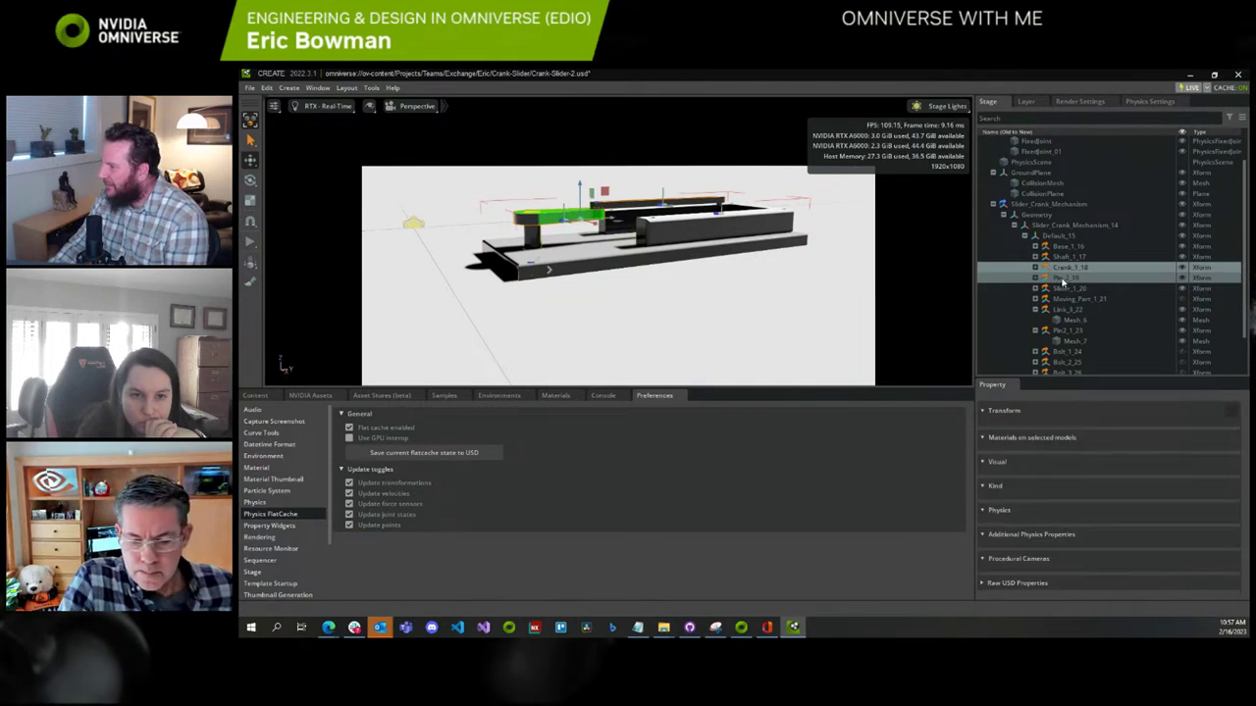
pyautogui.click(288, 88)
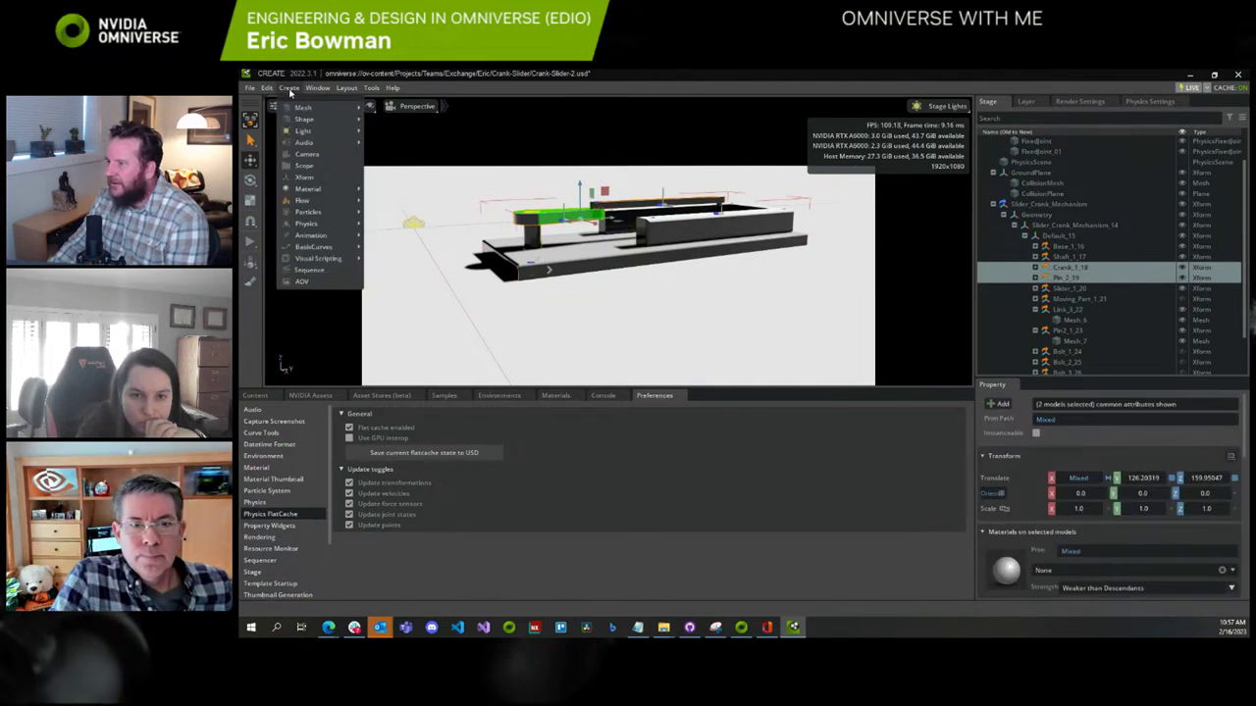
pyautogui.moveTo(325, 227)
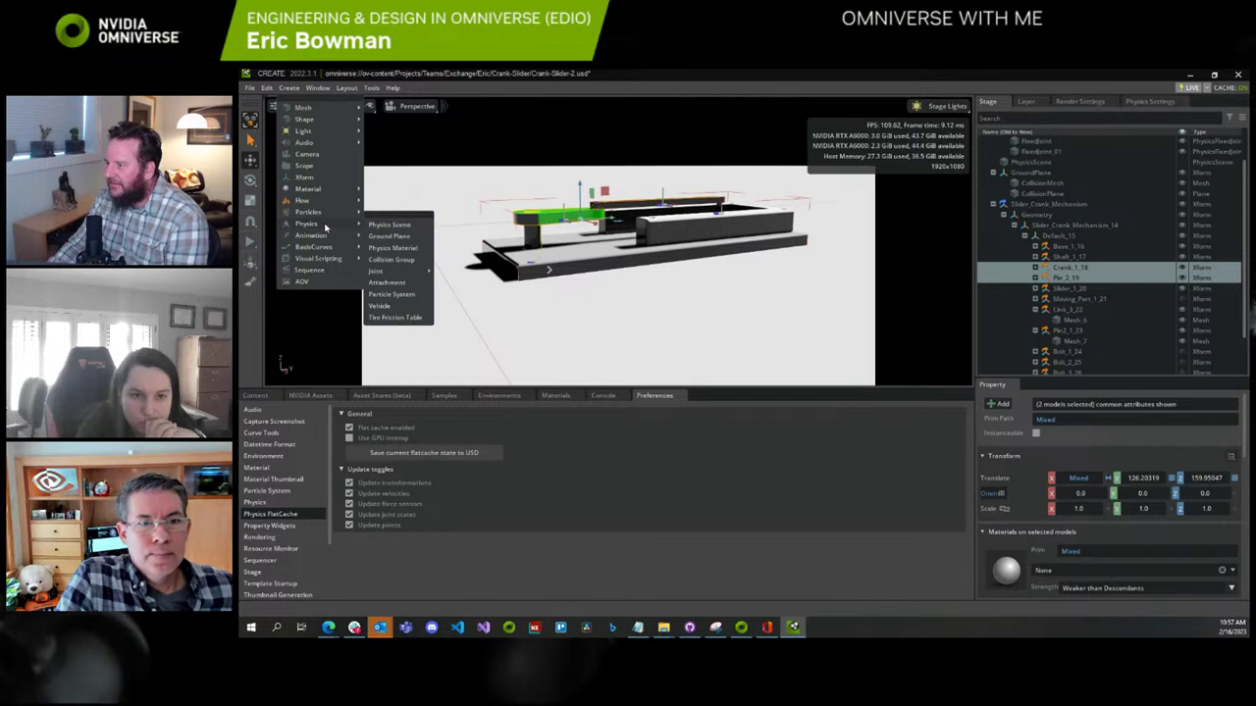
pyautogui.moveTo(390, 272)
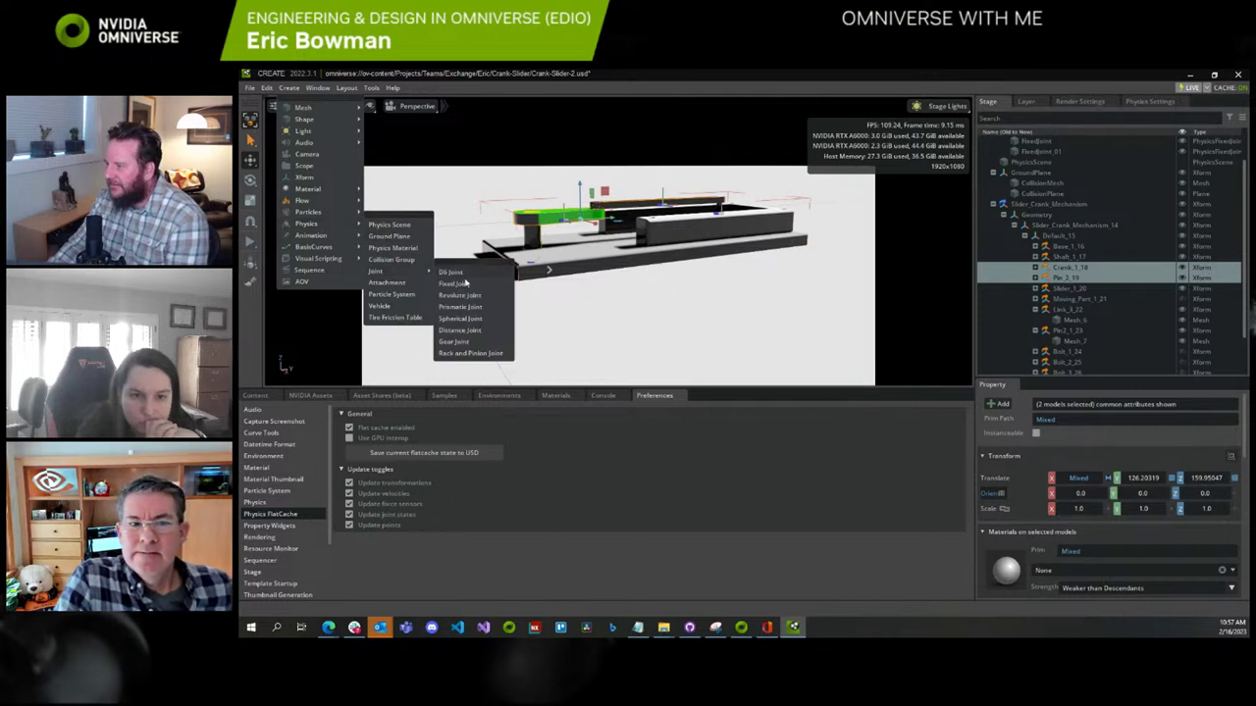
pyautogui.click(462, 296)
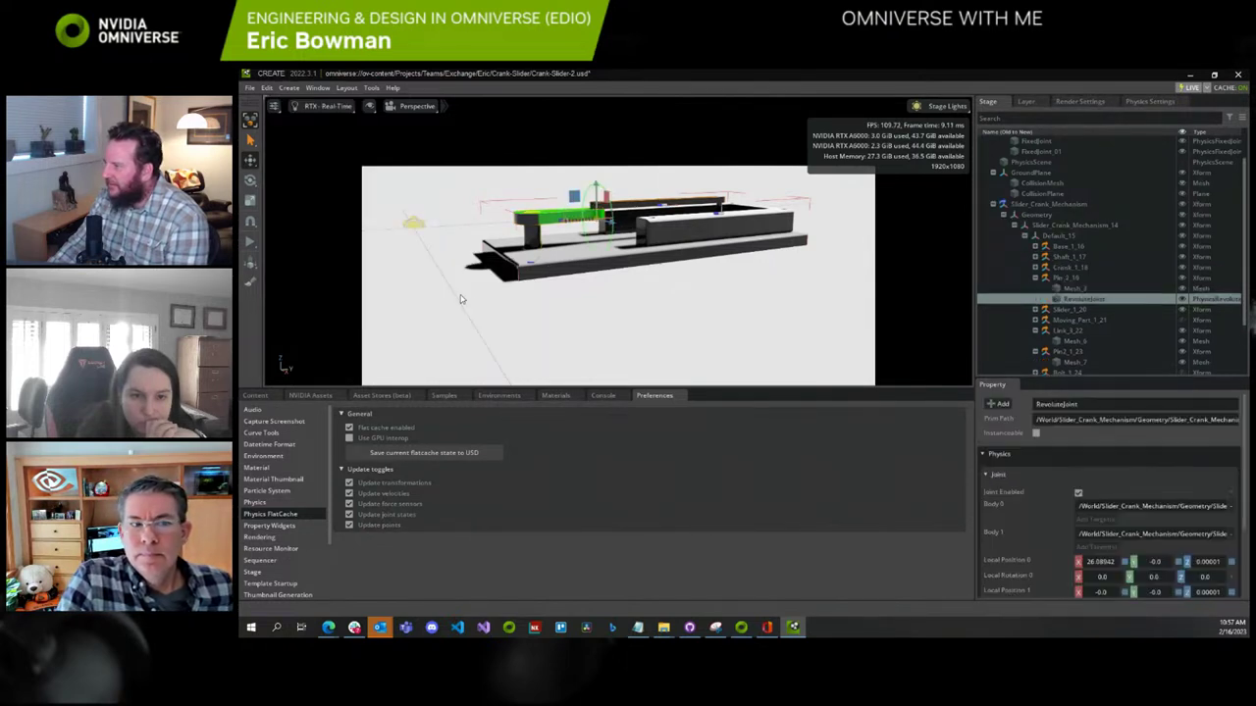
pyautogui.moveTo(1082, 307); pyautogui.dragTo(1050, 155)
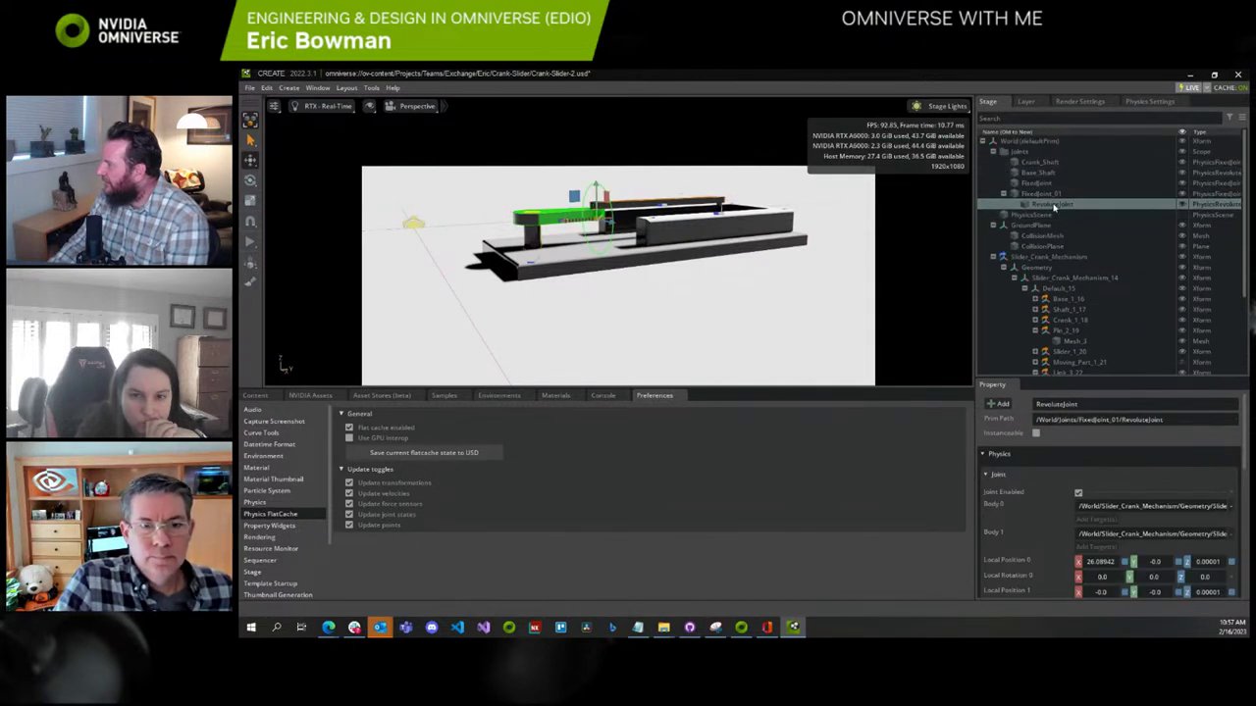
# Move the revolute joint out of FixedJoint_01 directly into the Joints scope and set its rotation axis to Y
pyautogui.moveTo(1060, 204); pyautogui.dragTo(1020, 152)
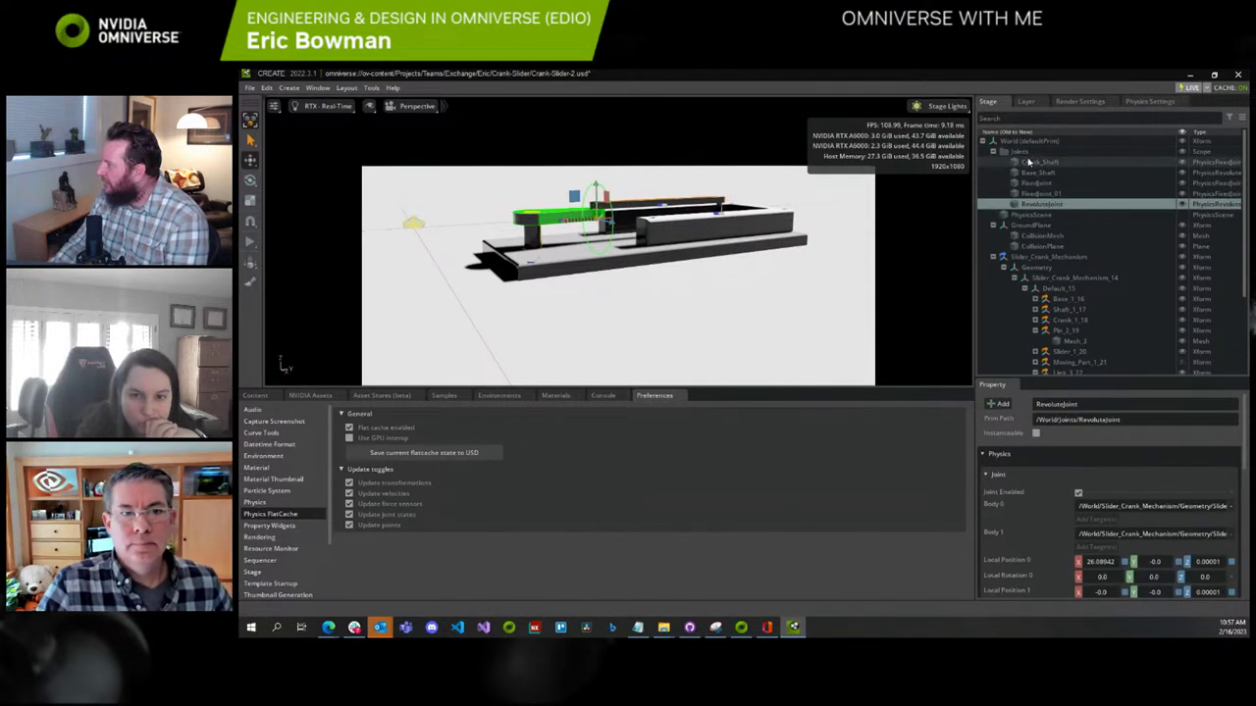
pyautogui.scroll(-5, 1099, 490)
pyautogui.click(1093, 471)
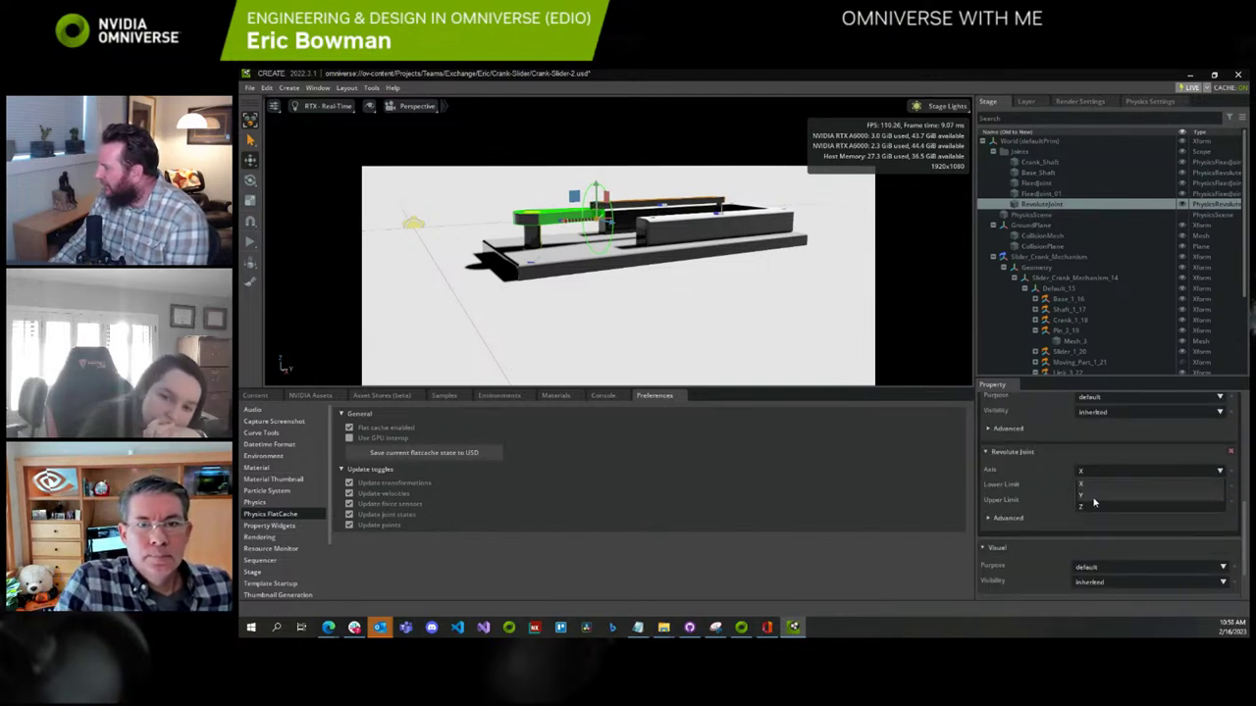
pyautogui.click(1087, 496)
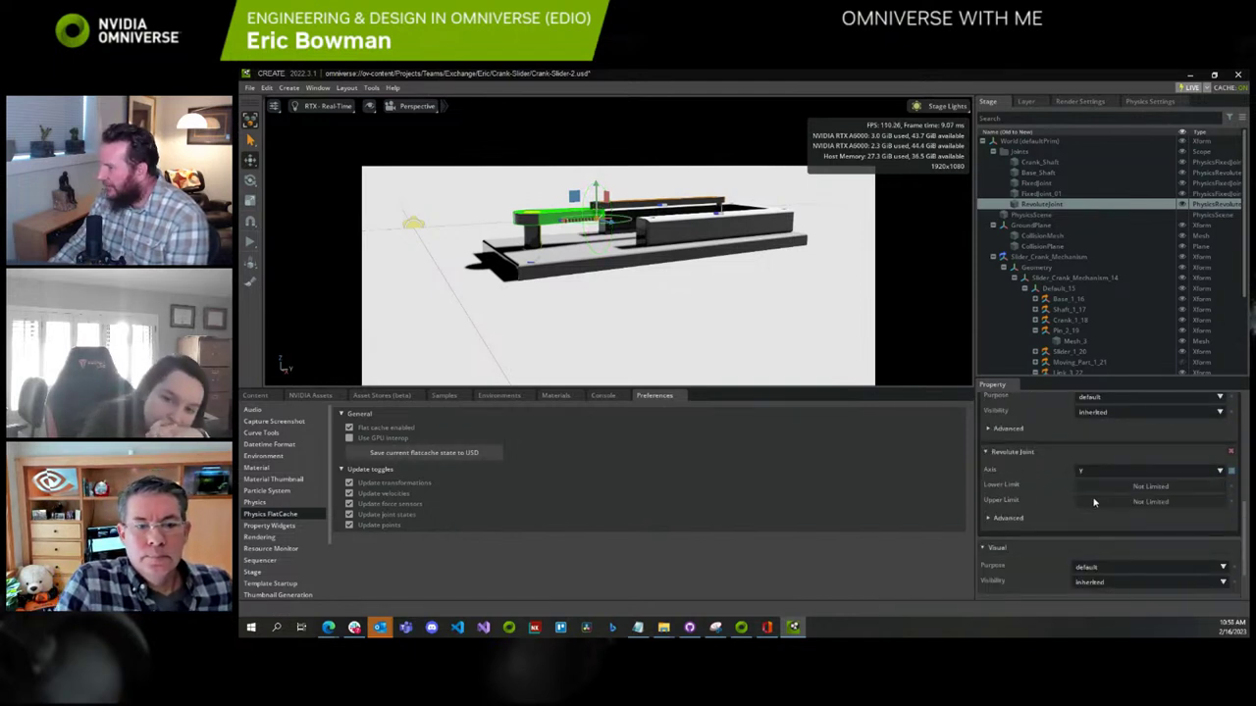
# Run and stop the simulation twice to test the crank's revolute joint about the Y axis
pyautogui.click(251, 242)
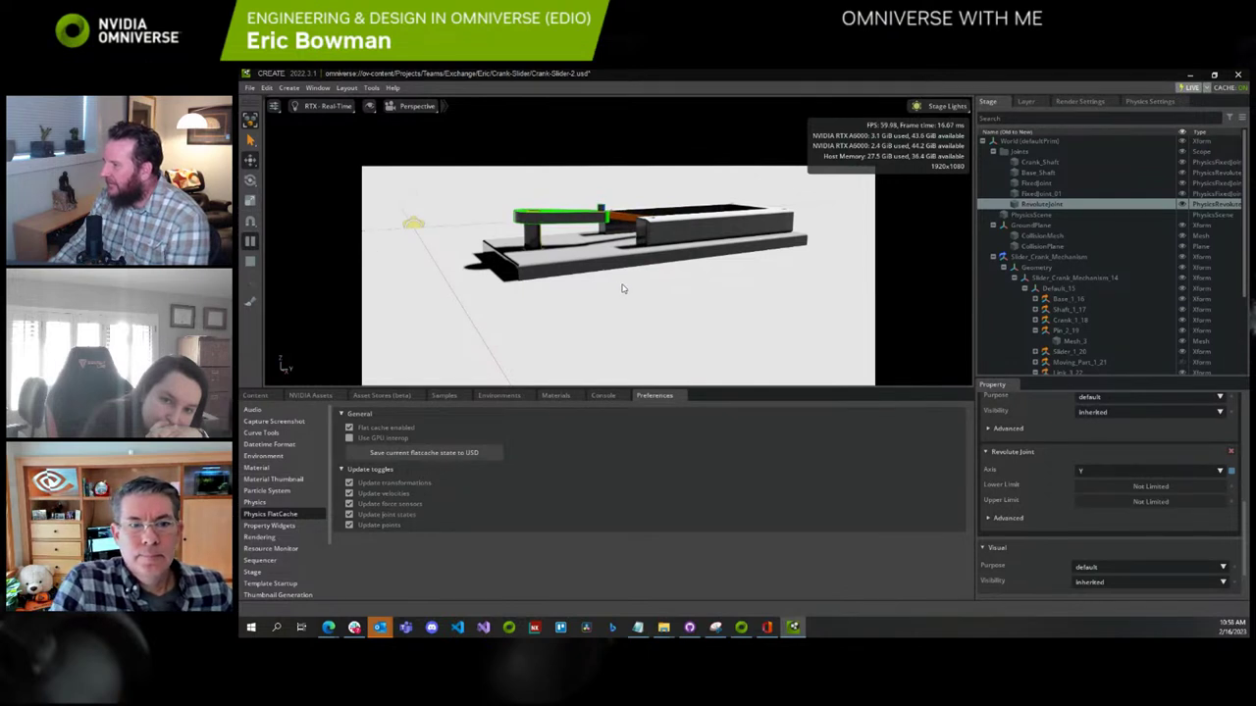
pyautogui.click(249, 265)
pyautogui.click(251, 241)
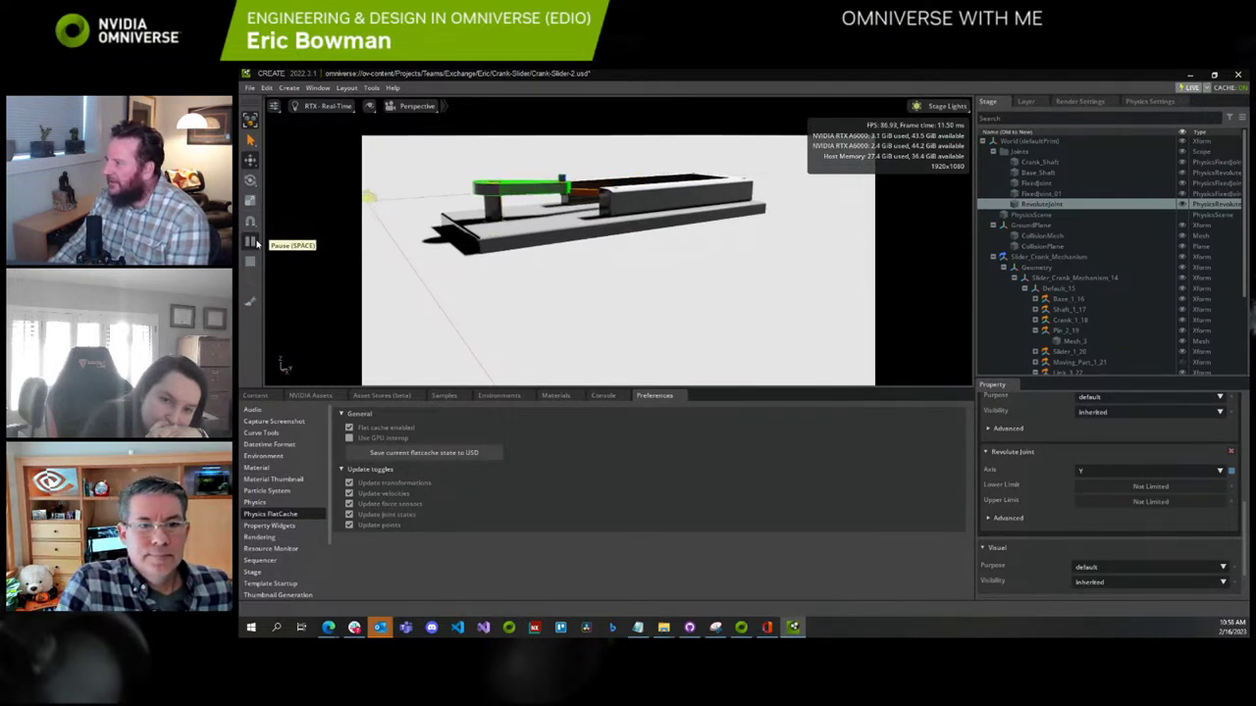
pyautogui.click(252, 265)
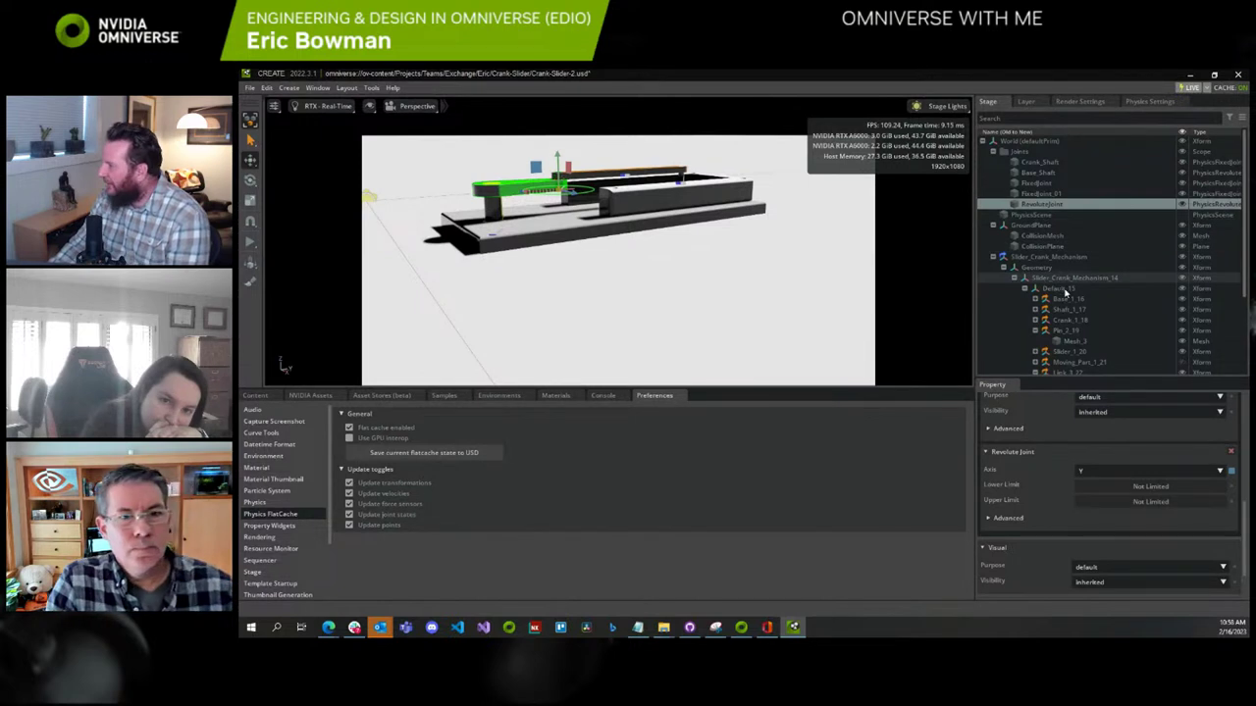
# Add the Mass physics property to everything from Base_1_16 through Bolt_4_27 and set the mass to 1
pyautogui.click(1064, 298)
pyautogui.scroll(-3, 1070, 304)
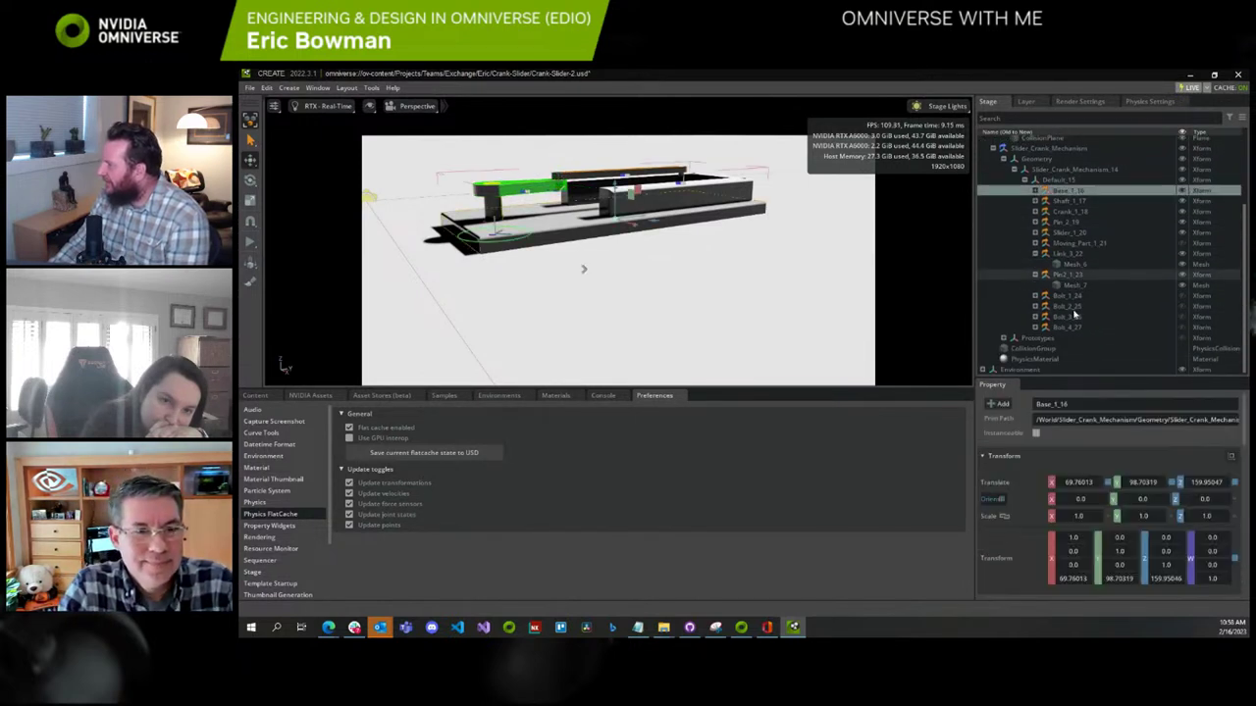
pyautogui.keyDown('shift'); pyautogui.click(1069, 327); pyautogui.keyUp('shift')
pyautogui.rightClick(1076, 330)
pyautogui.moveTo(1105, 358)
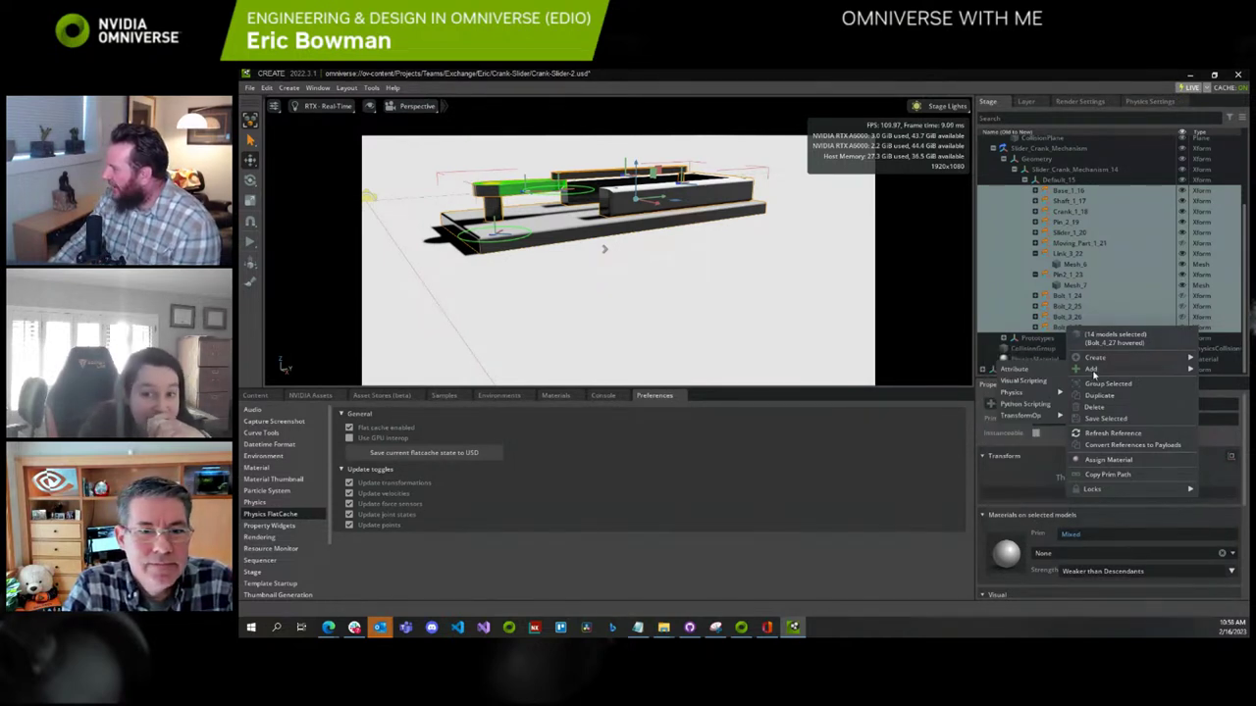
pyautogui.moveTo(1020, 396)
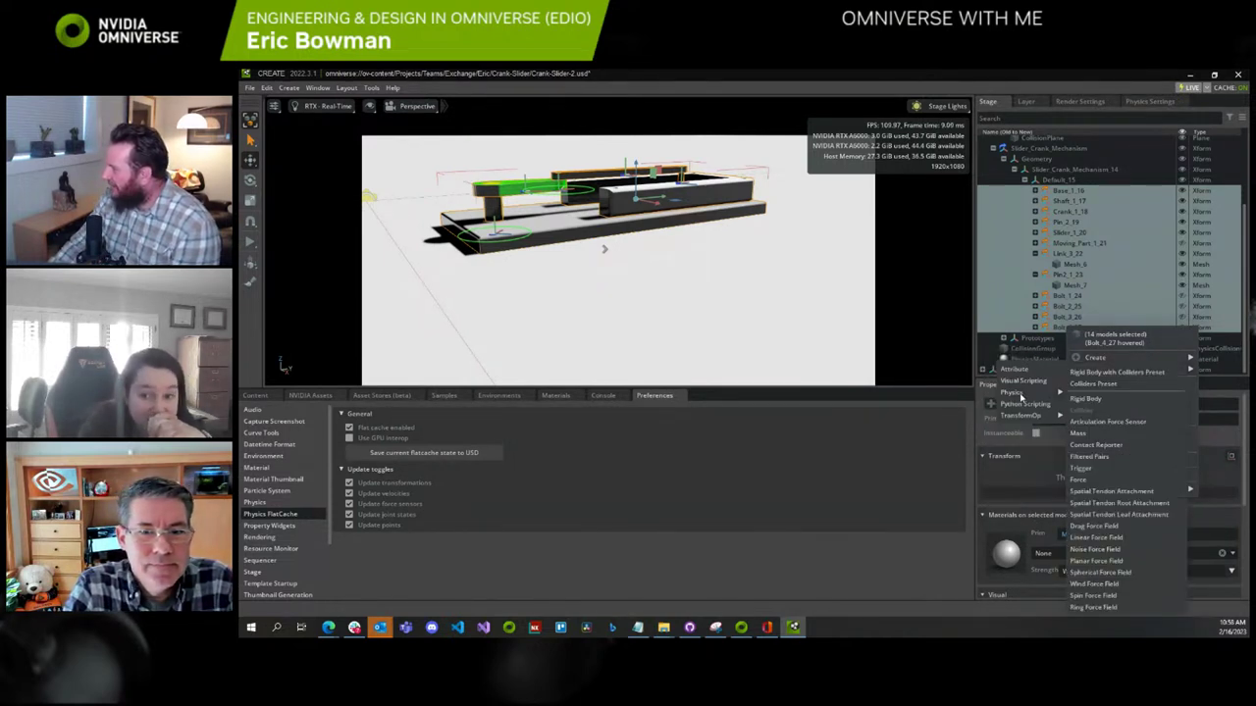
pyautogui.click(1078, 432)
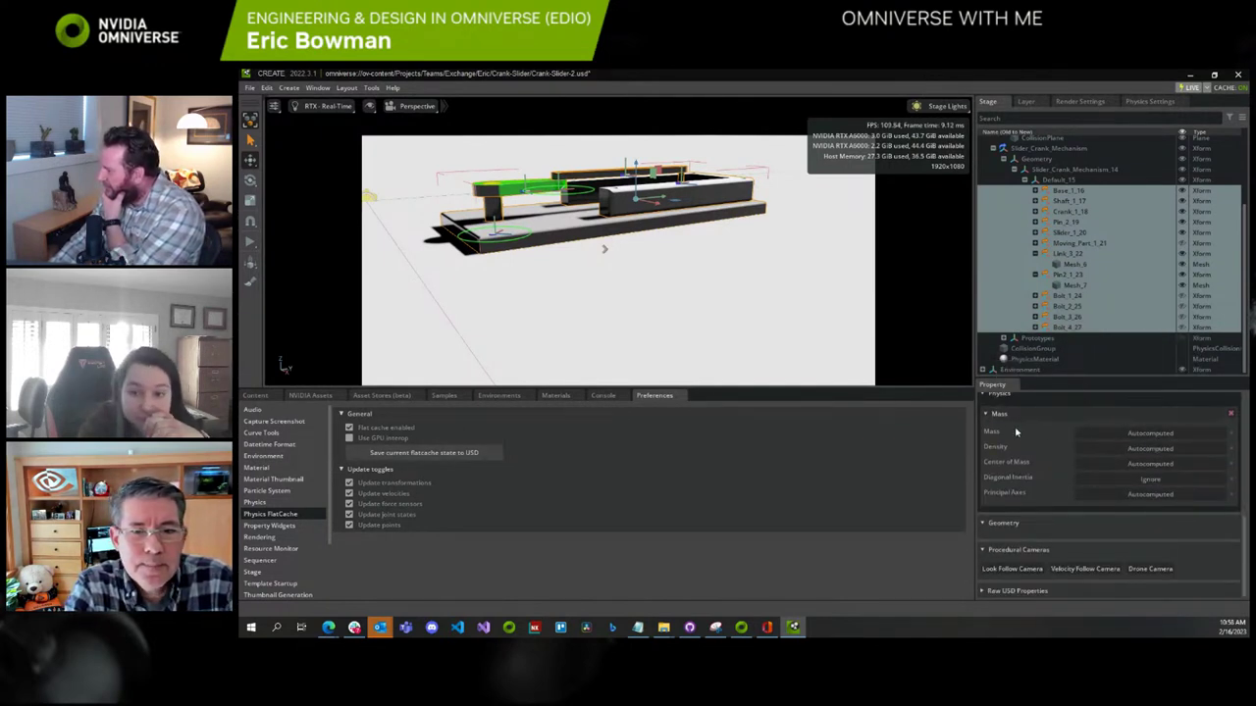
pyautogui.doubleClick(1136, 434)
pyautogui.write('1')
pyautogui.press('Return')
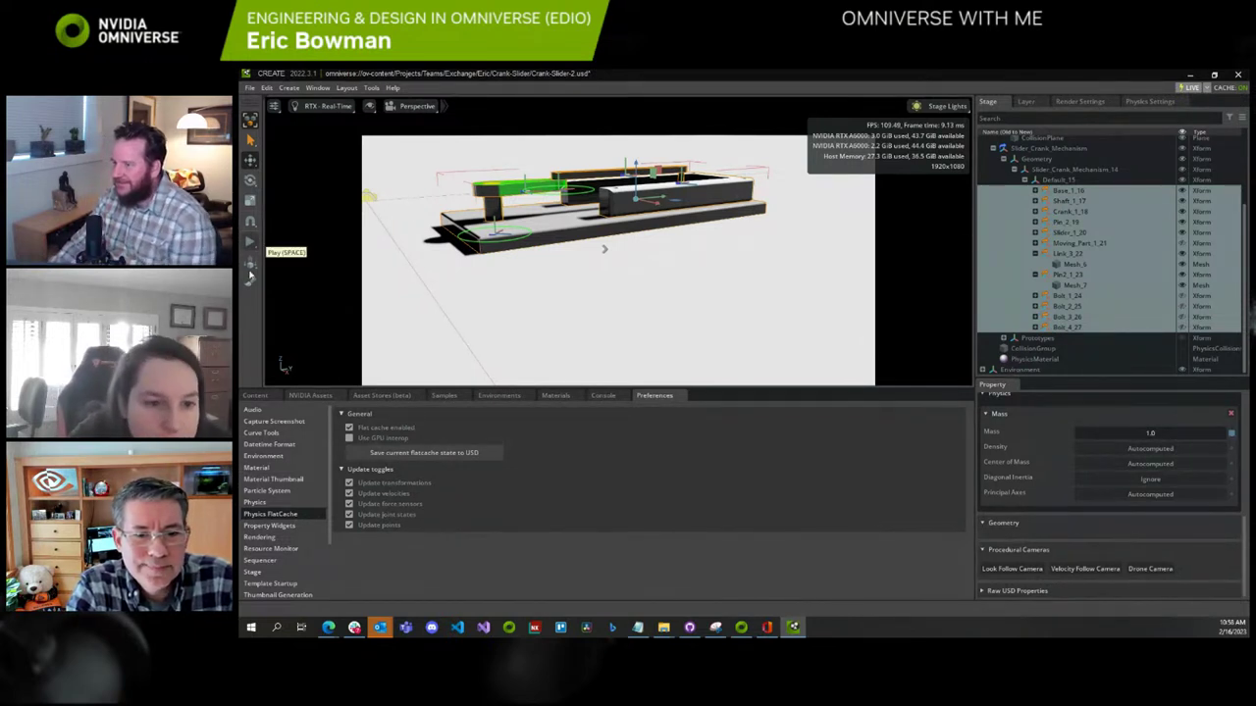
# Clear the part selection, briefly test the simulation, and collapse Link_3_22 and Pin2_1_23 in the stage hierarchy
pyautogui.click(491, 307)
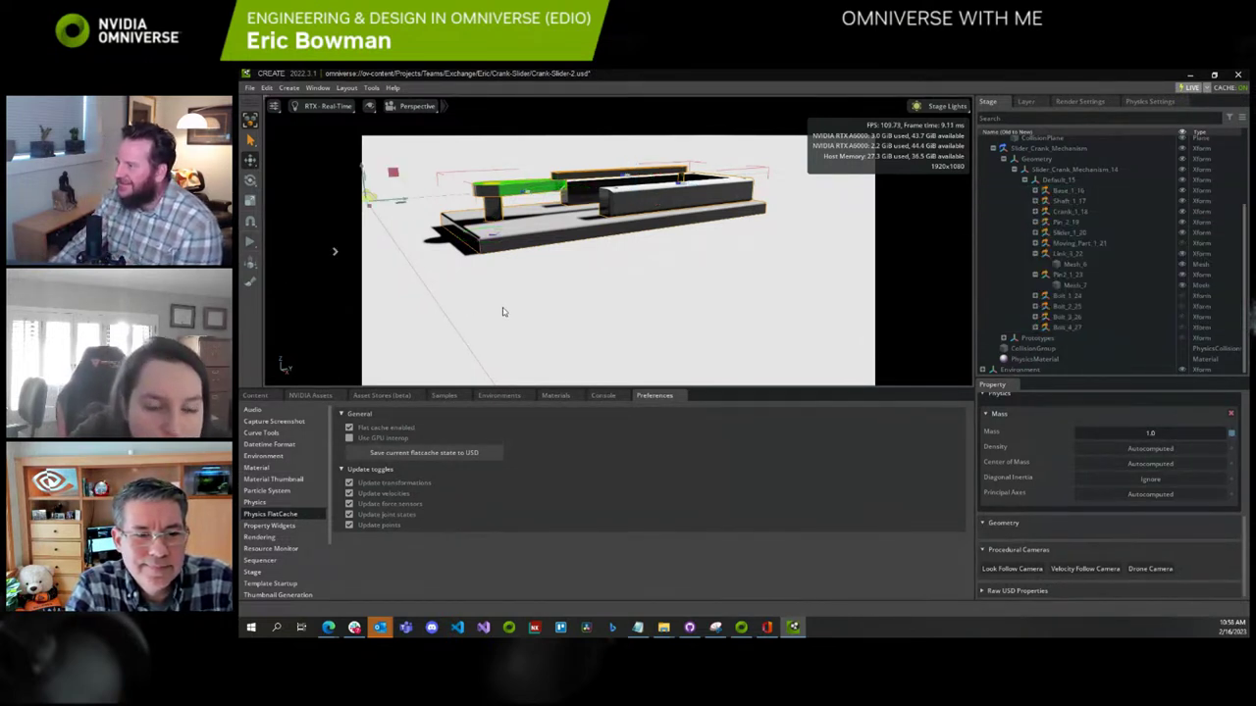
pyautogui.click(251, 243)
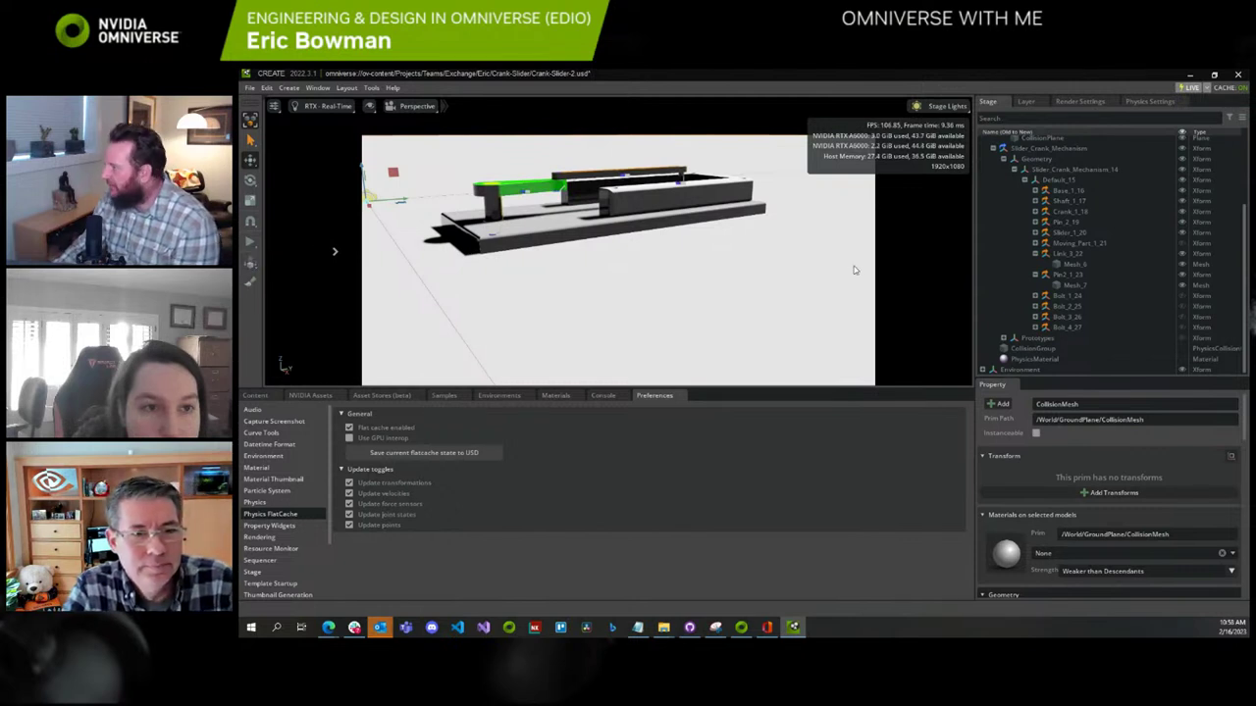
pyautogui.click(1035, 253)
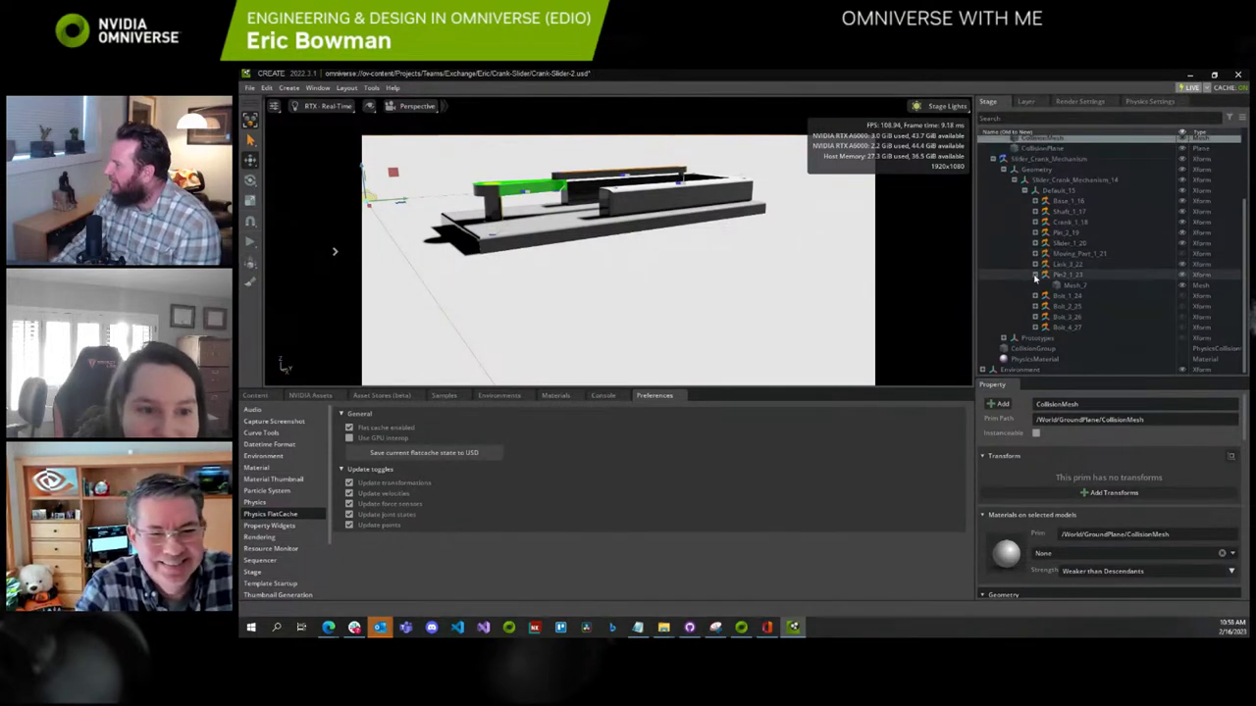
pyautogui.click(1035, 275)
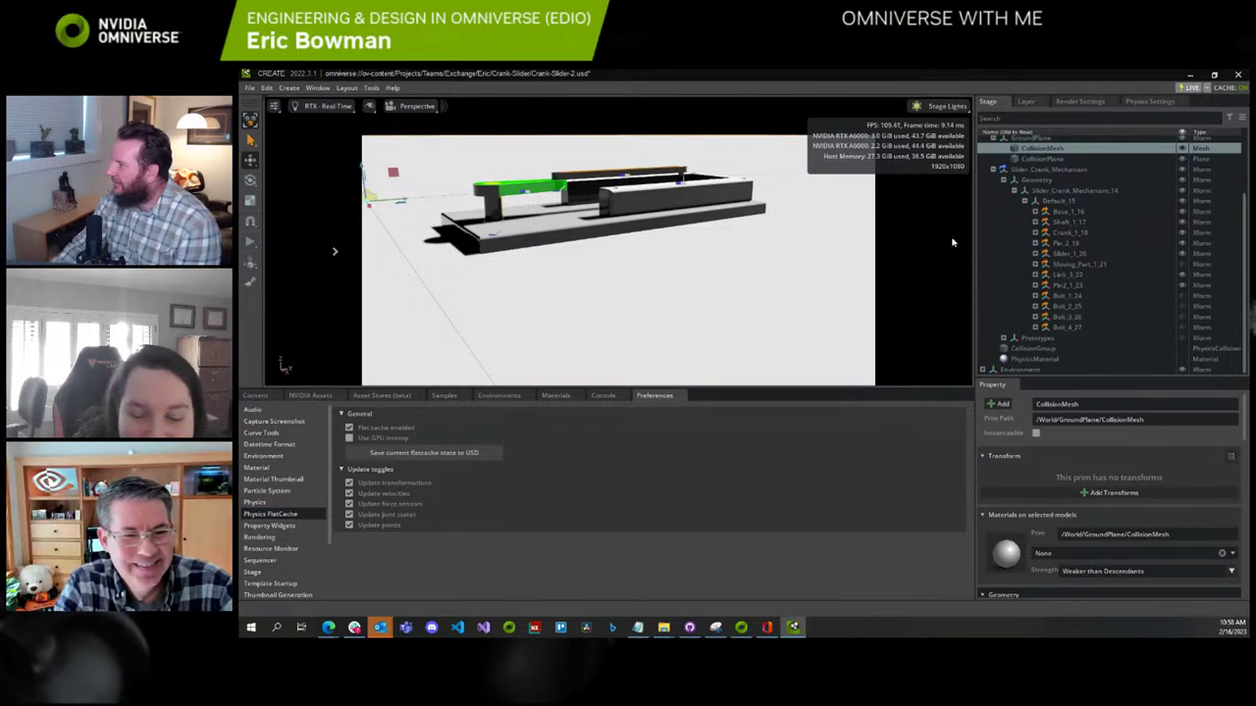
# Run the simulation, pull on the crank to test the mechanism's motion, and stop it
pyautogui.click(249, 244)
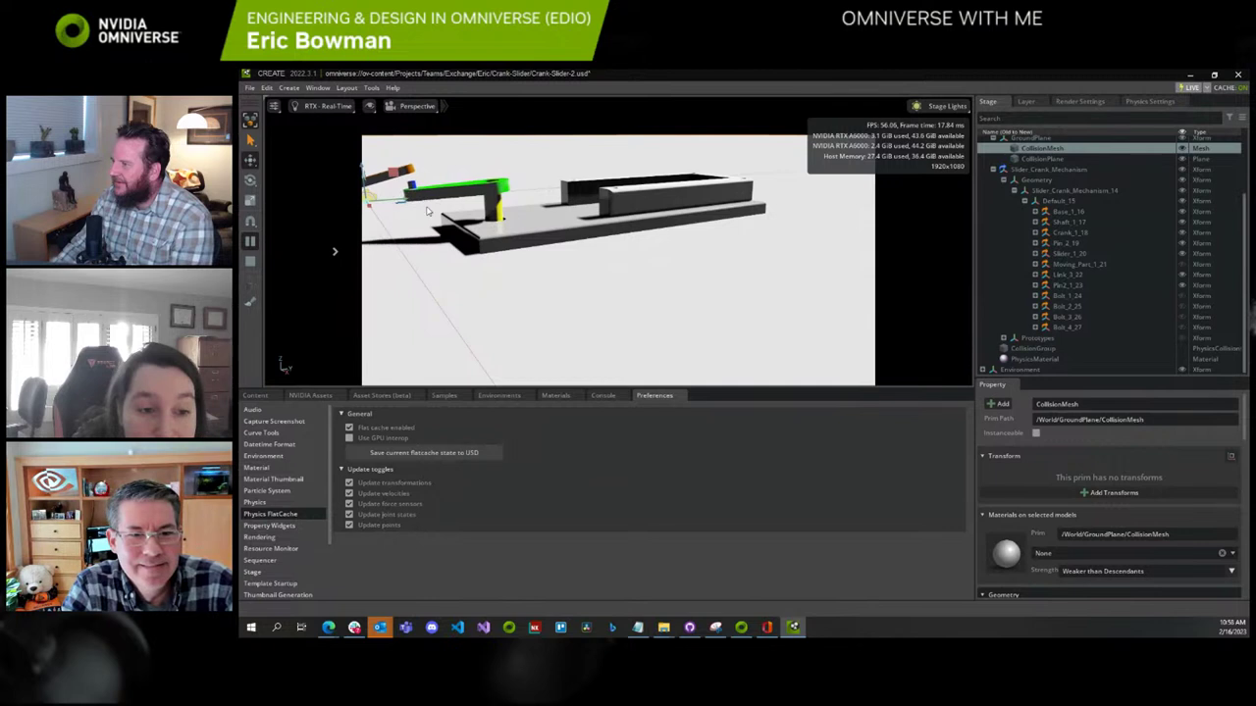
pyautogui.keyDown('shift'); pyautogui.moveTo(451, 185); pyautogui.dragTo(813, 380); pyautogui.keyUp('shift')
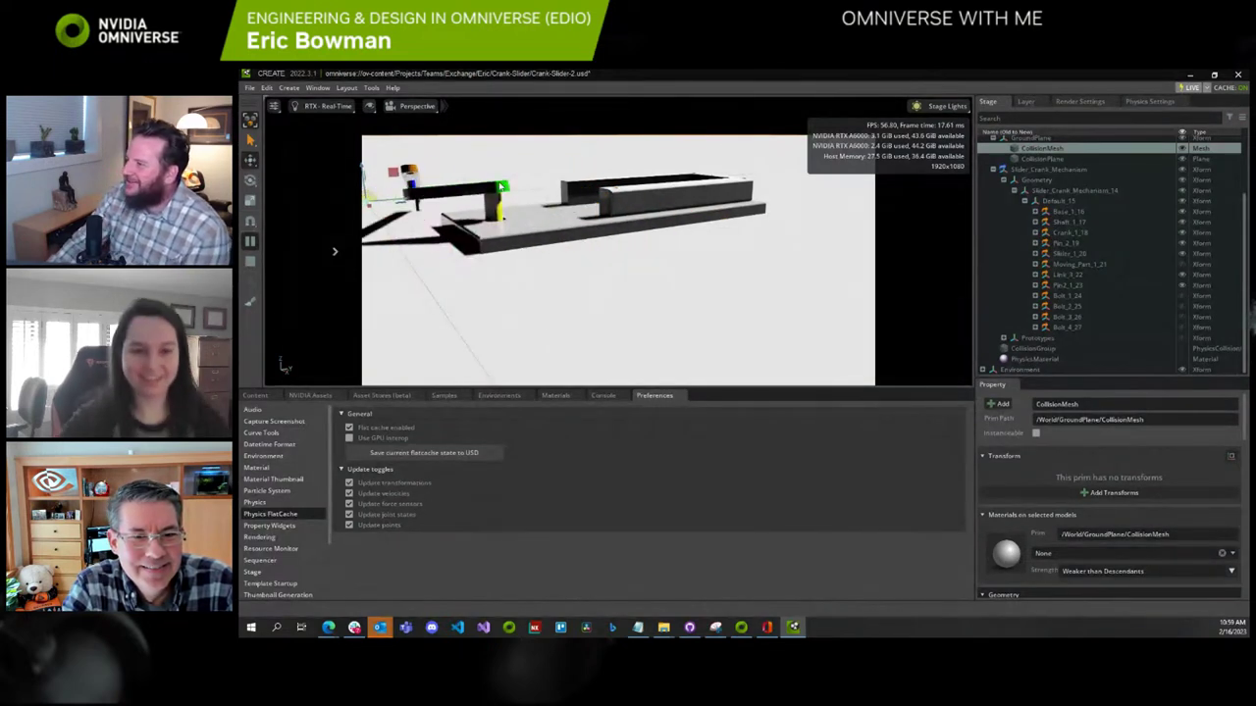
pyautogui.click(250, 263)
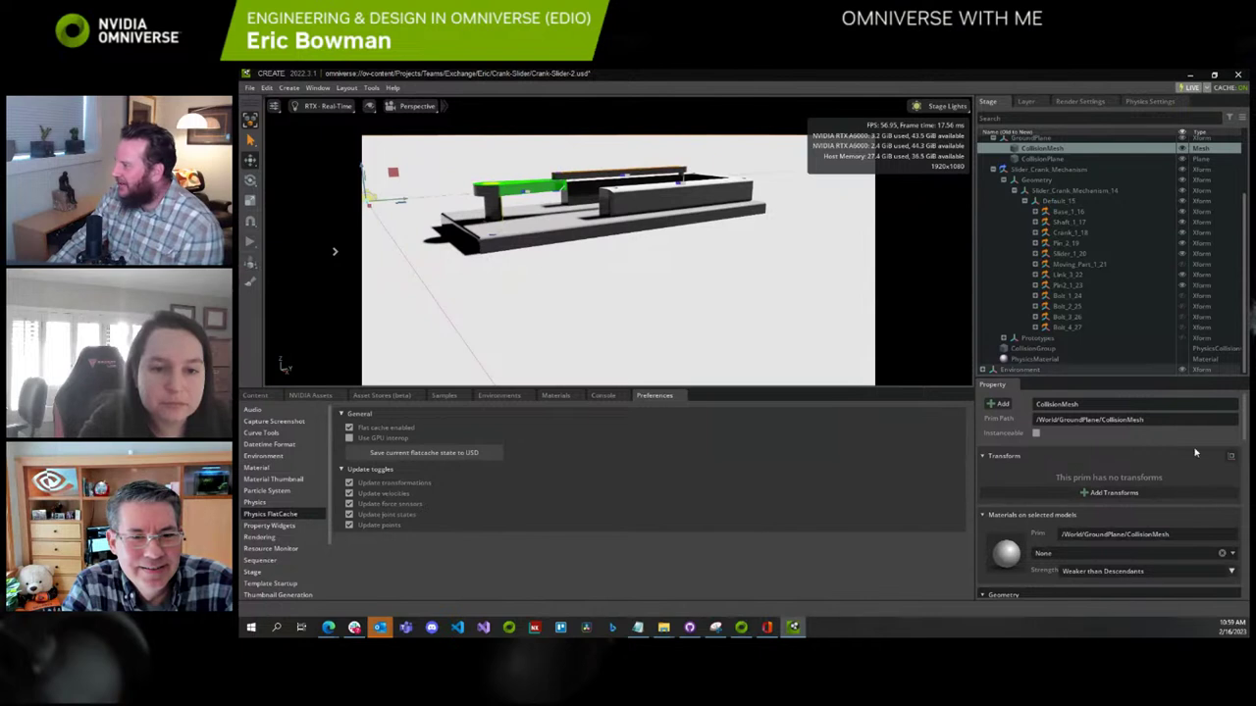
# Set the mass of all parts from Base_1_16 through Bolt_4_27 to 0.1
pyautogui.scroll(-5, 1162, 530)
pyautogui.scroll(-5, 1162, 529)
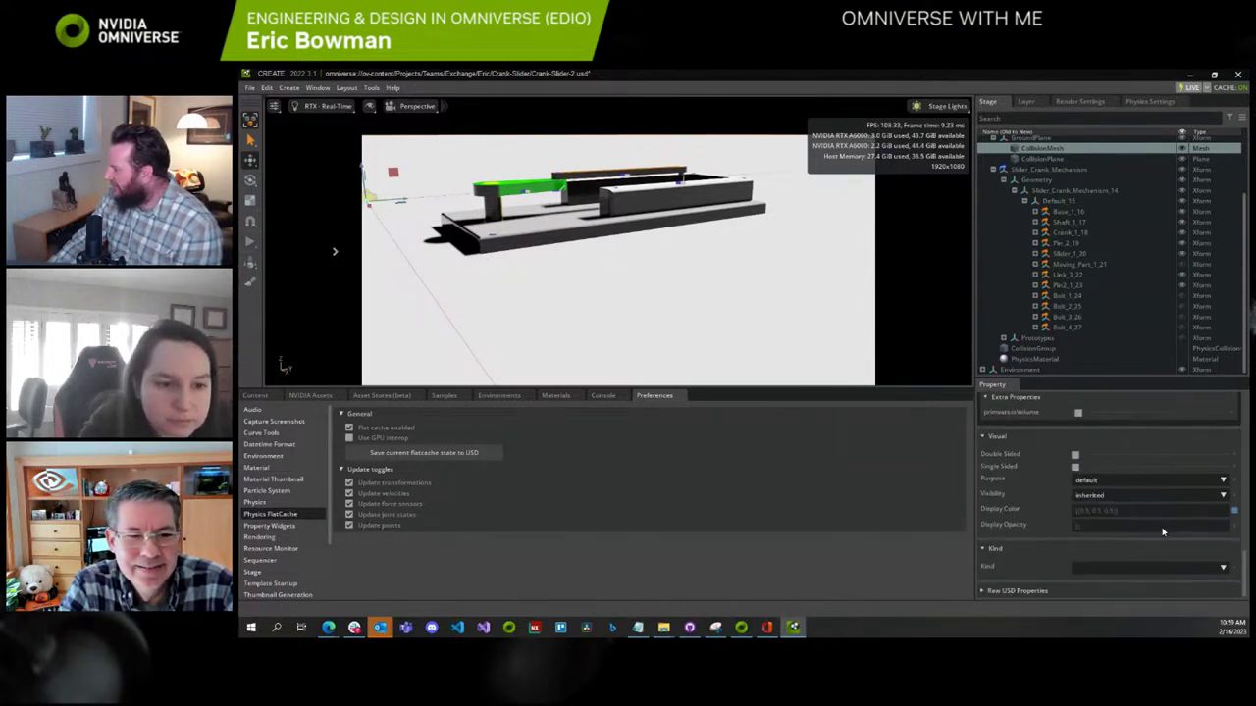
pyautogui.click(1064, 211)
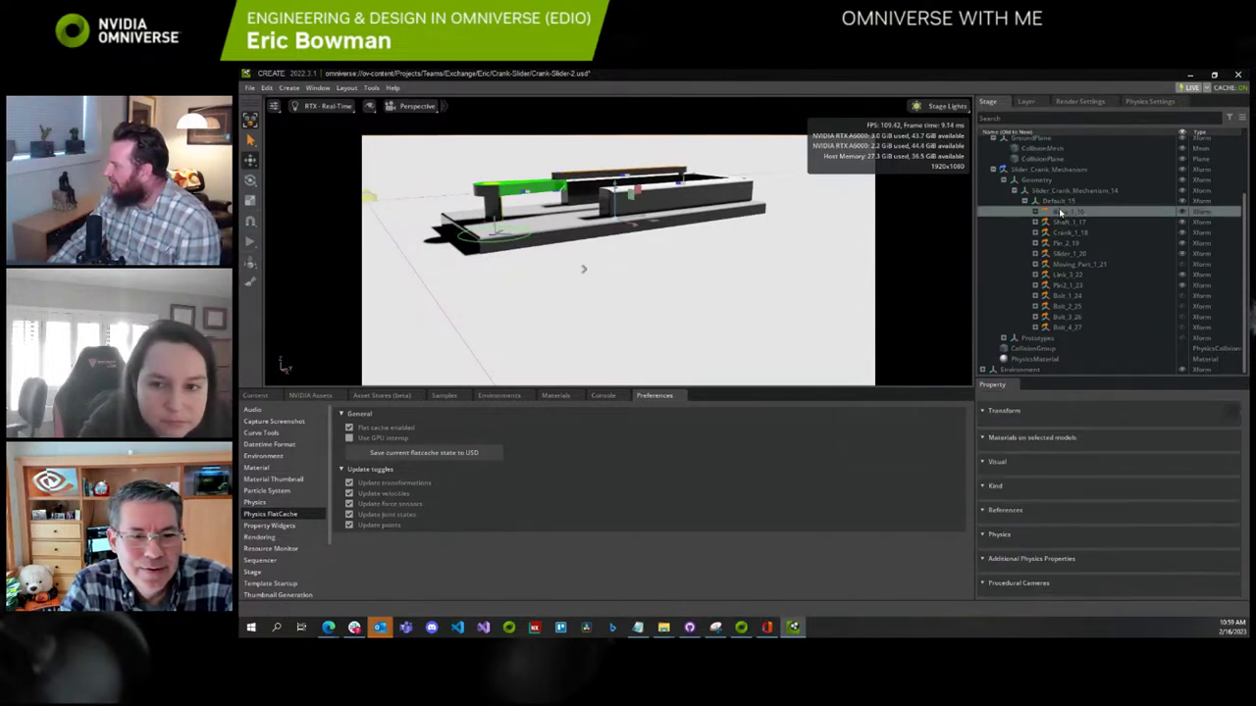
pyautogui.keyDown('shift'); pyautogui.click(1068, 326); pyautogui.keyUp('shift')
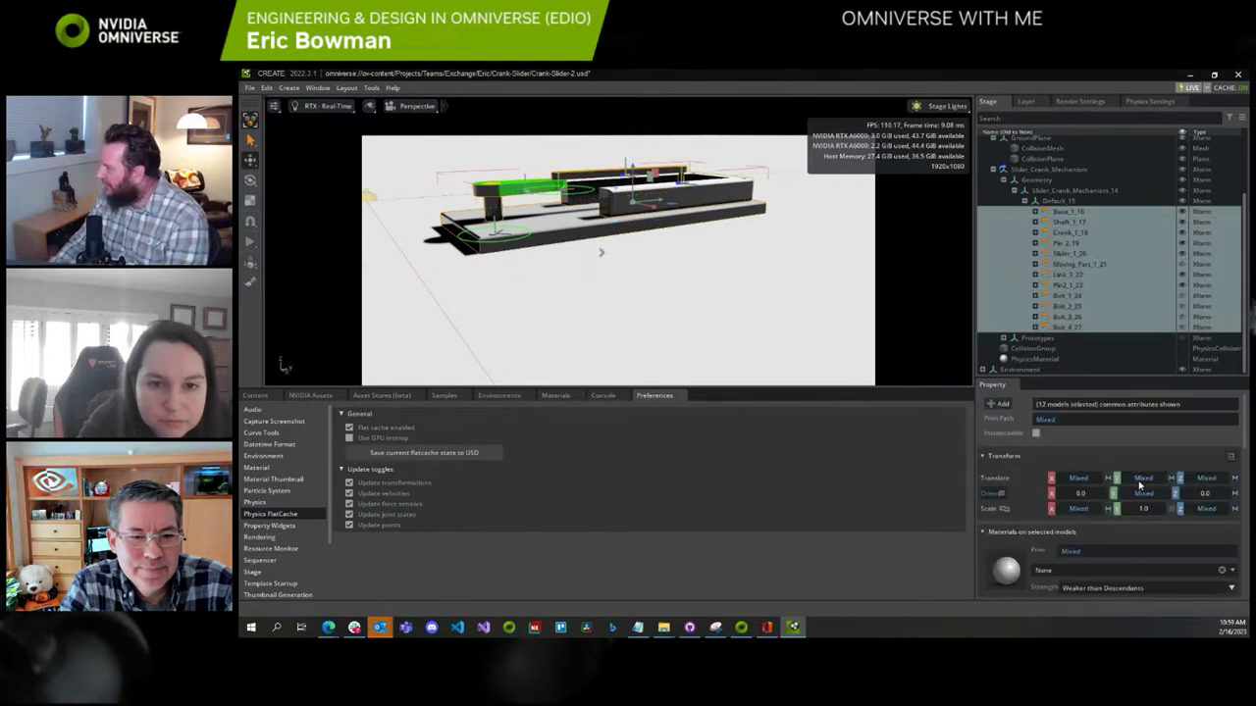
pyautogui.scroll(-10, 1149, 527)
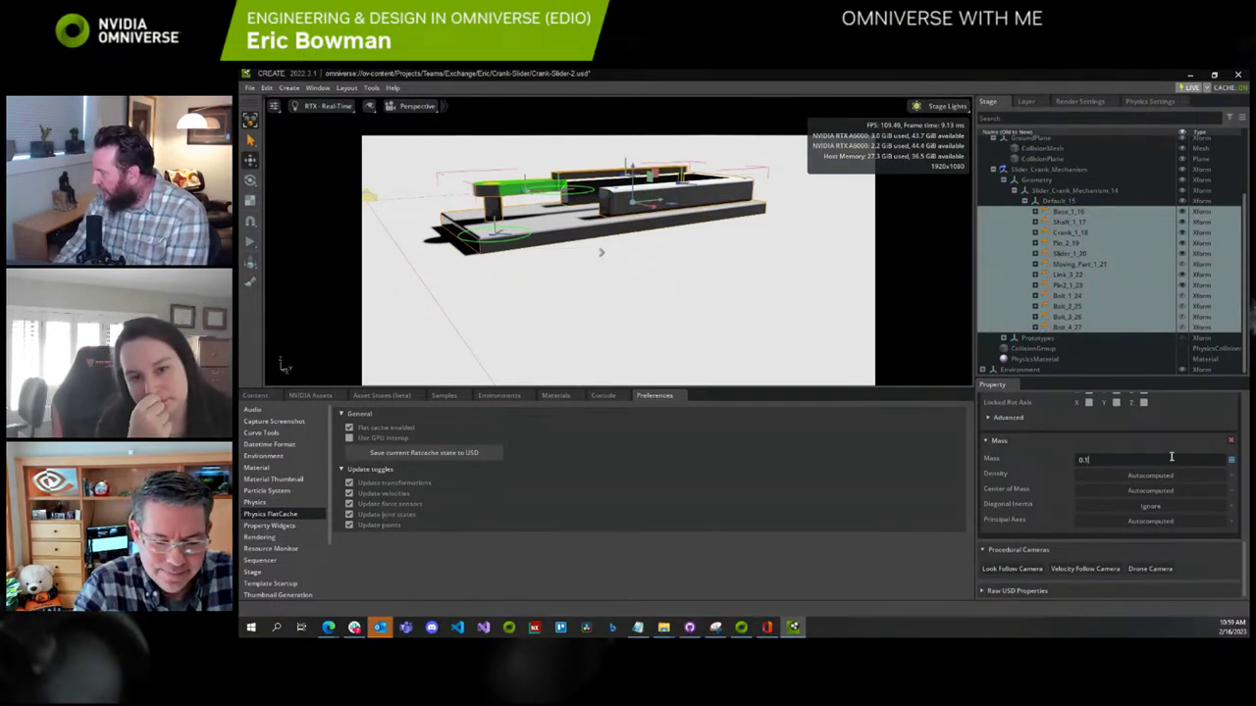
# Run and stop the simulation with the lighter parts, restart it, and clear the part selection to watch the mechanism move
pyautogui.click(250, 245)
pyautogui.click(251, 262)
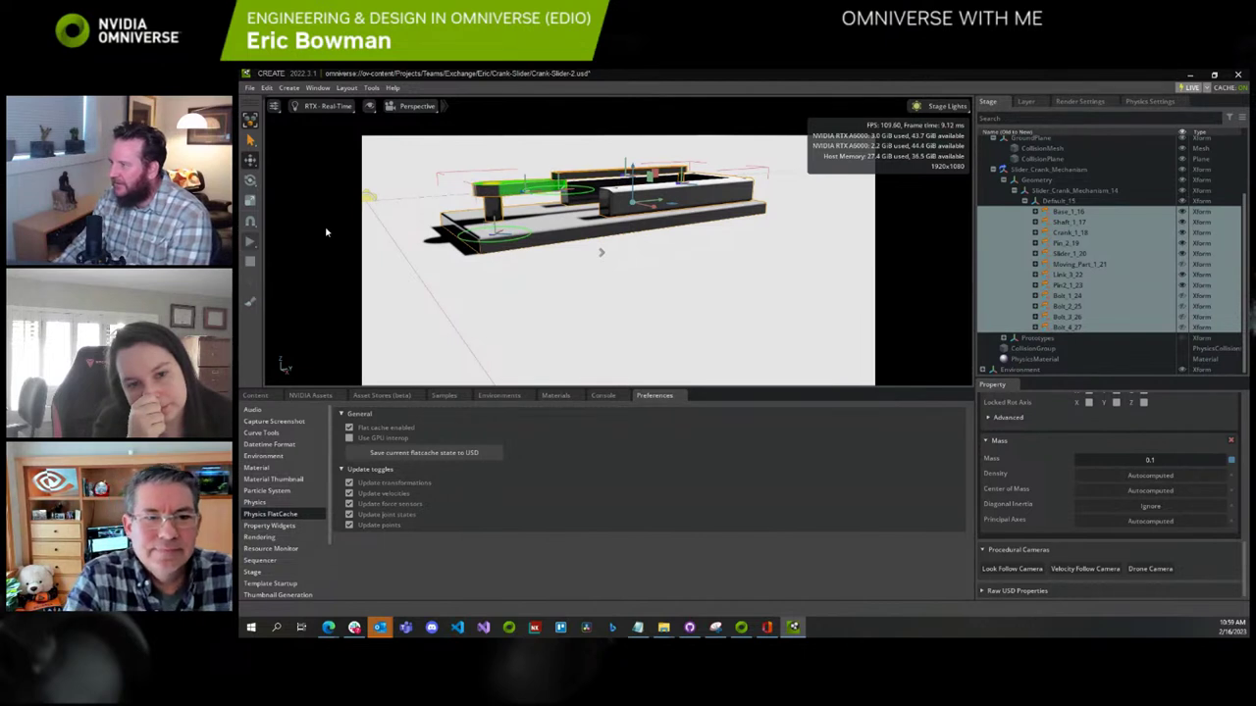
pyautogui.press('space')
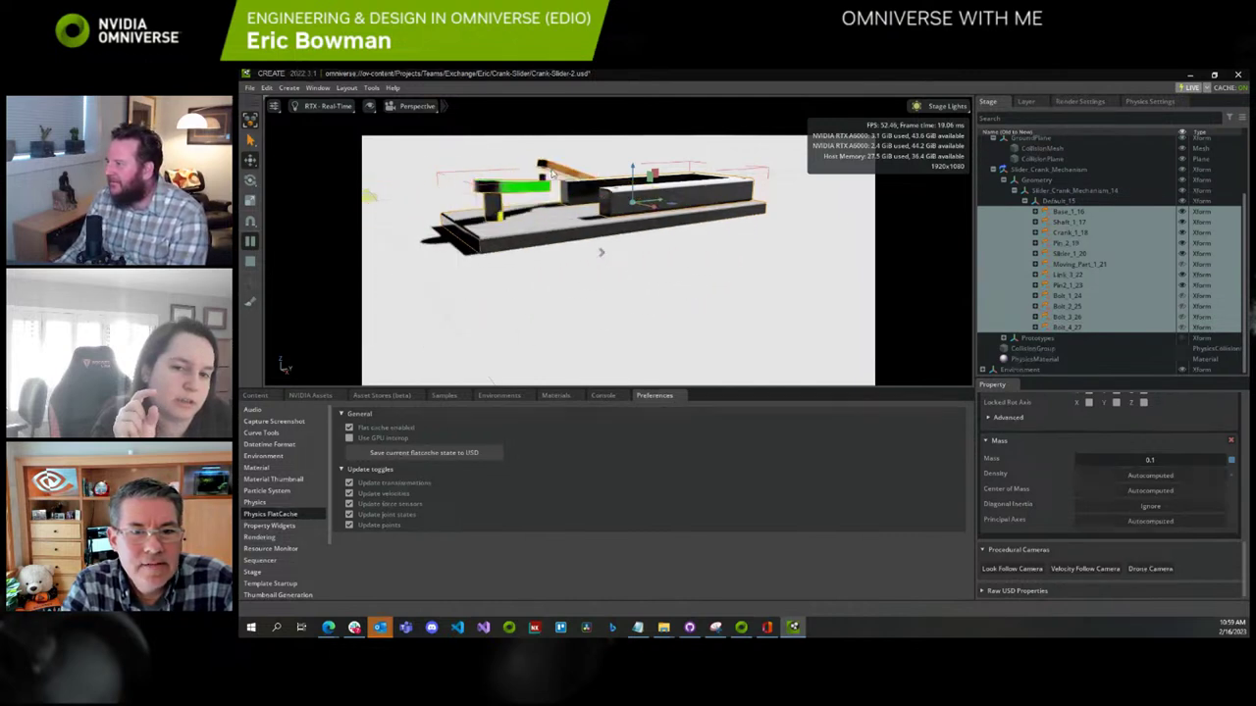
pyautogui.click(454, 209)
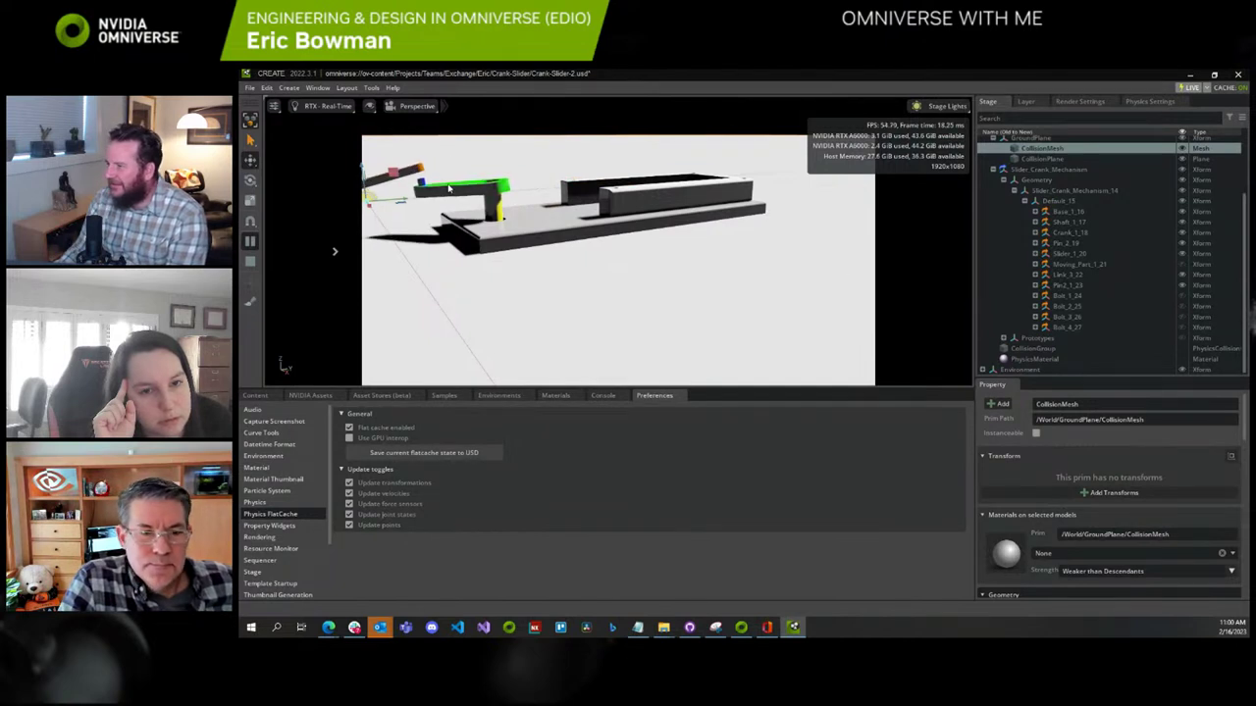
# Examine the properties of RevoluteJoint and FixedJoint_01 and the physics settings while the simulation runs, and stop the simulation
pyautogui.scroll(3, 1059, 224)
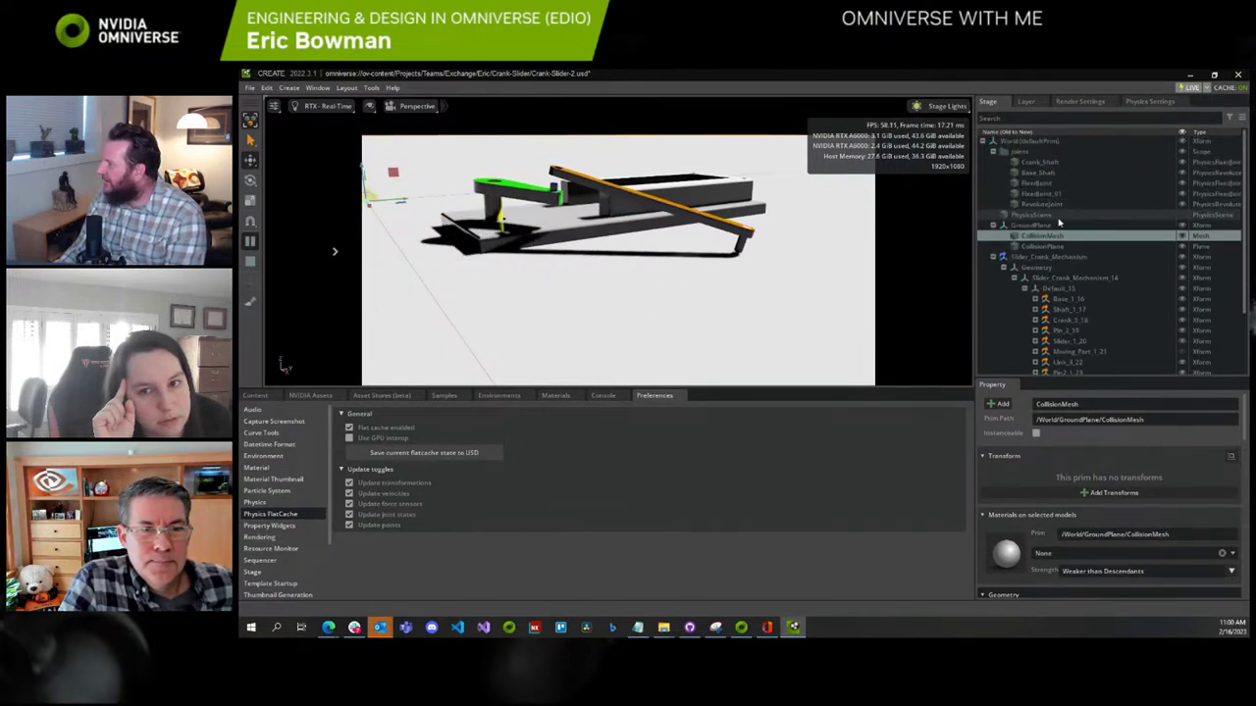
pyautogui.click(1045, 203)
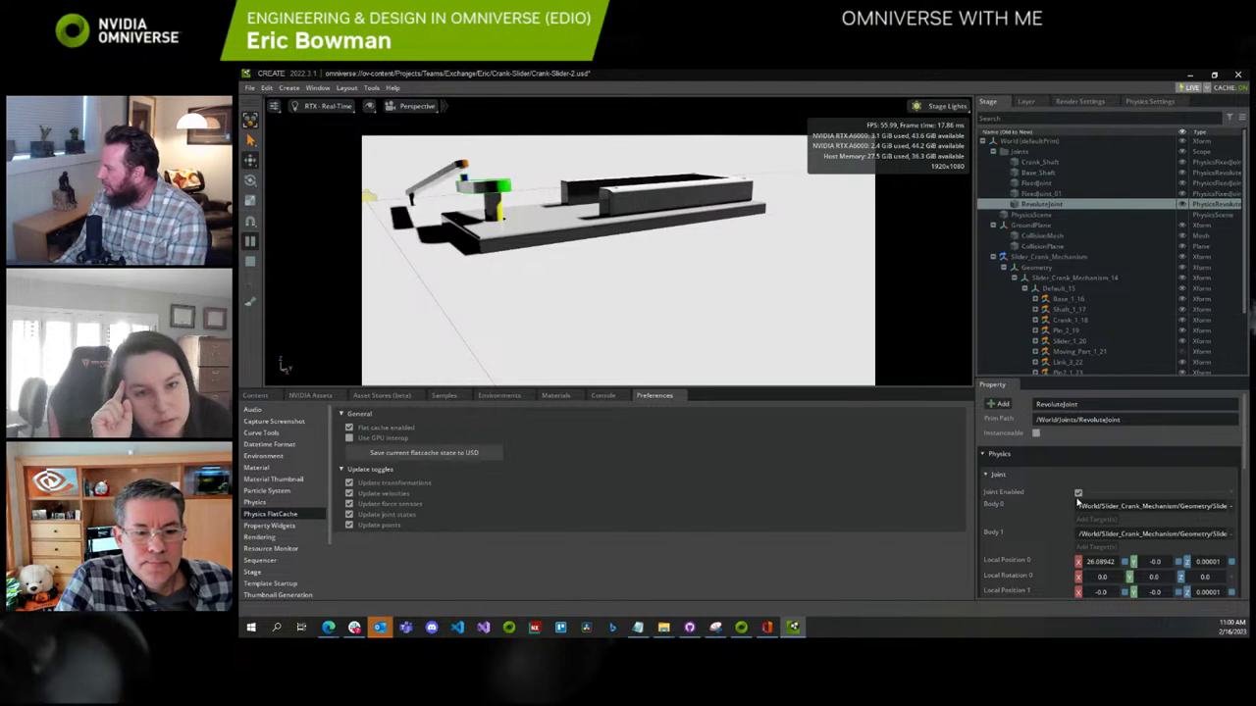
pyautogui.moveTo(975, 501); pyautogui.dragTo(840, 521)
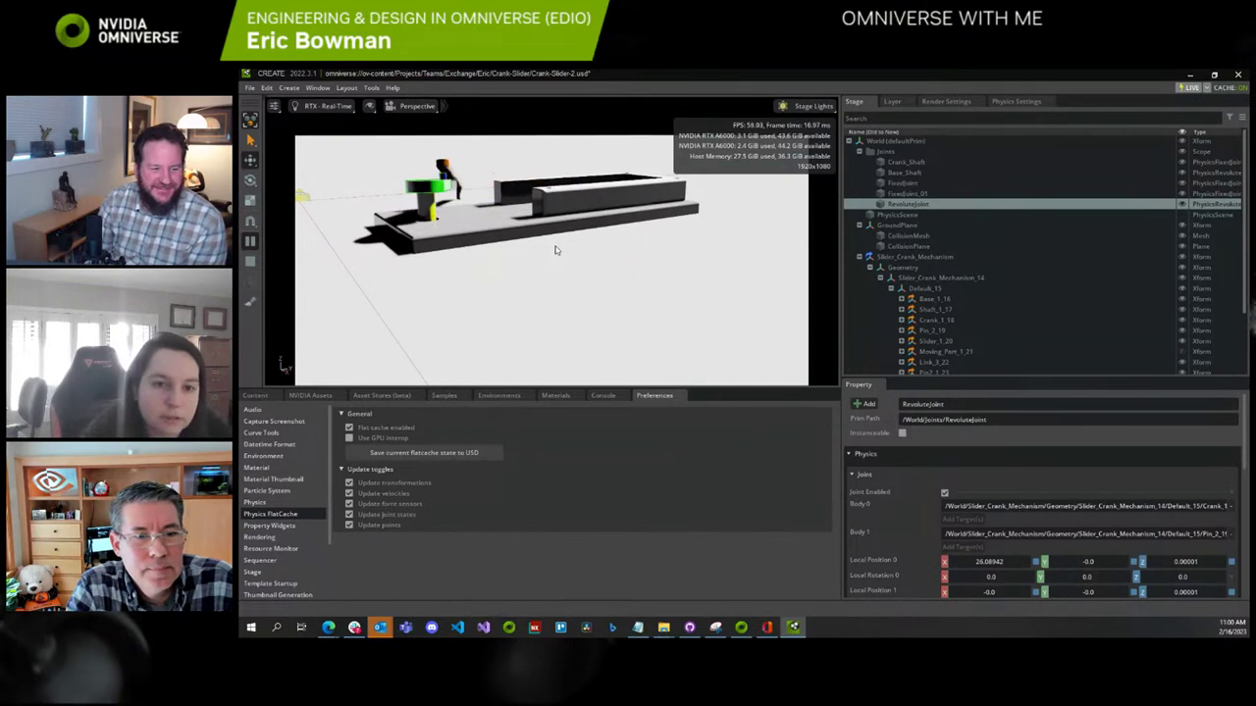
pyautogui.click(909, 193)
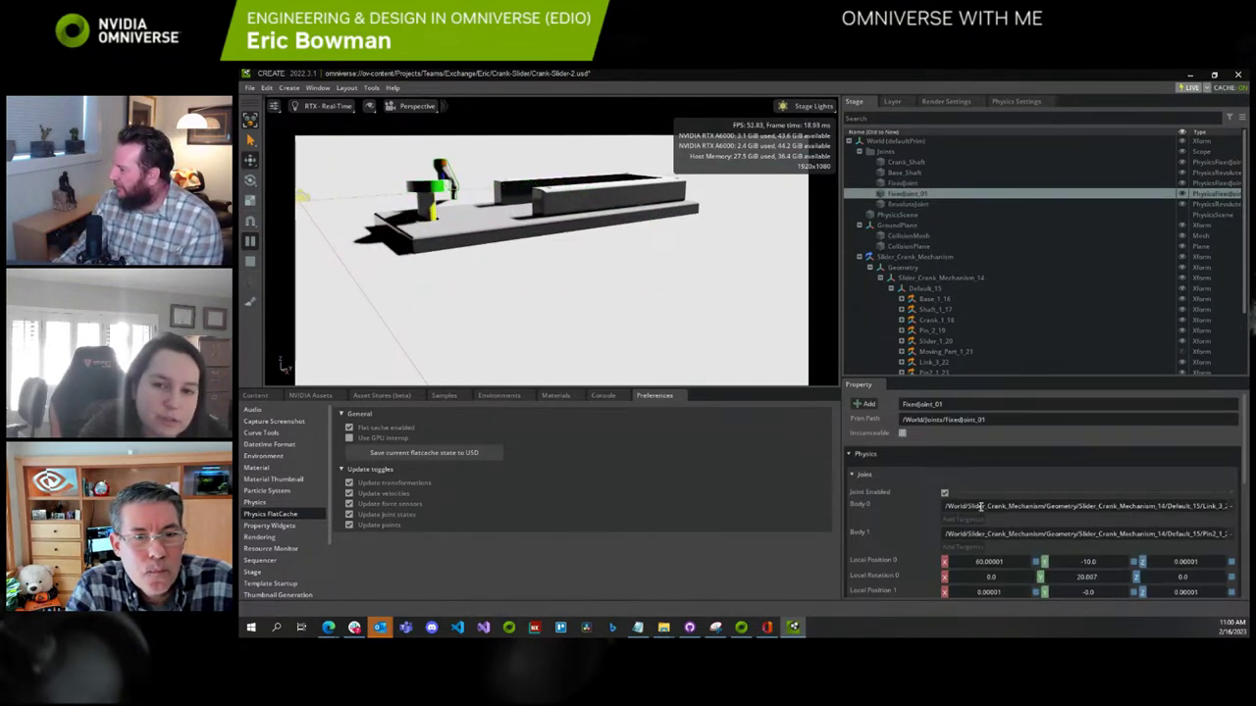
pyautogui.scroll(-5, 1020, 491)
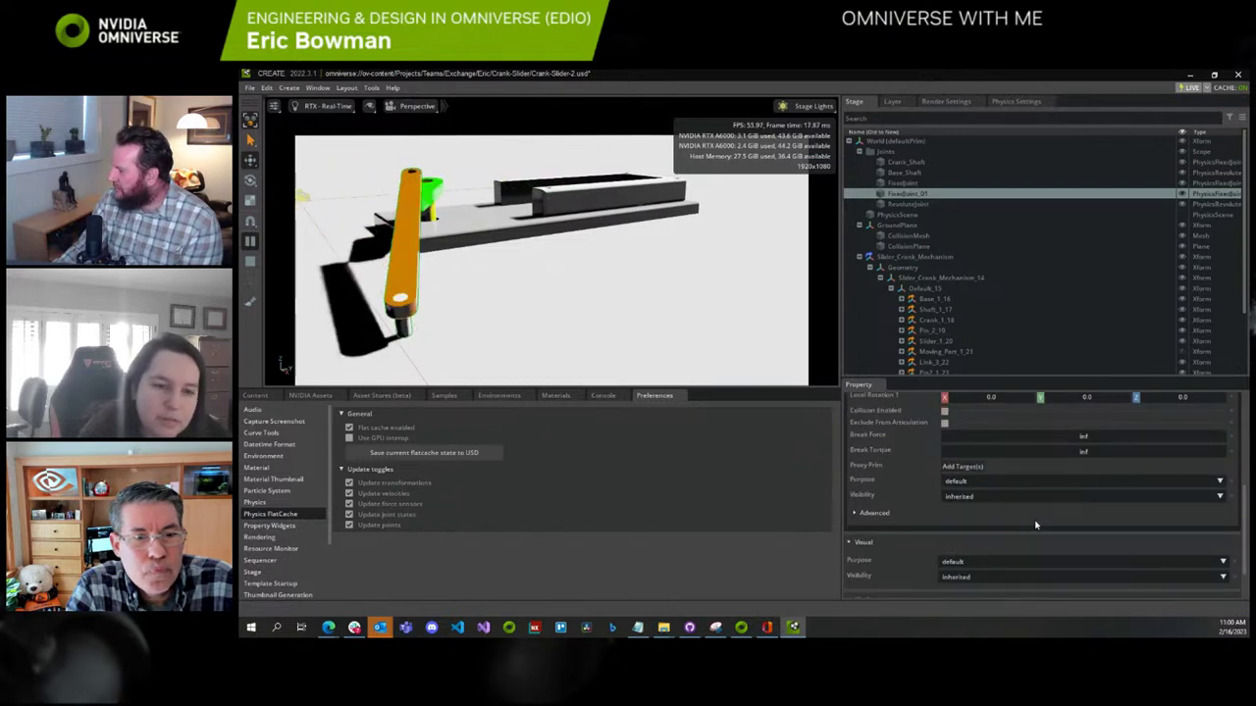
pyautogui.scroll(4, 1036, 526)
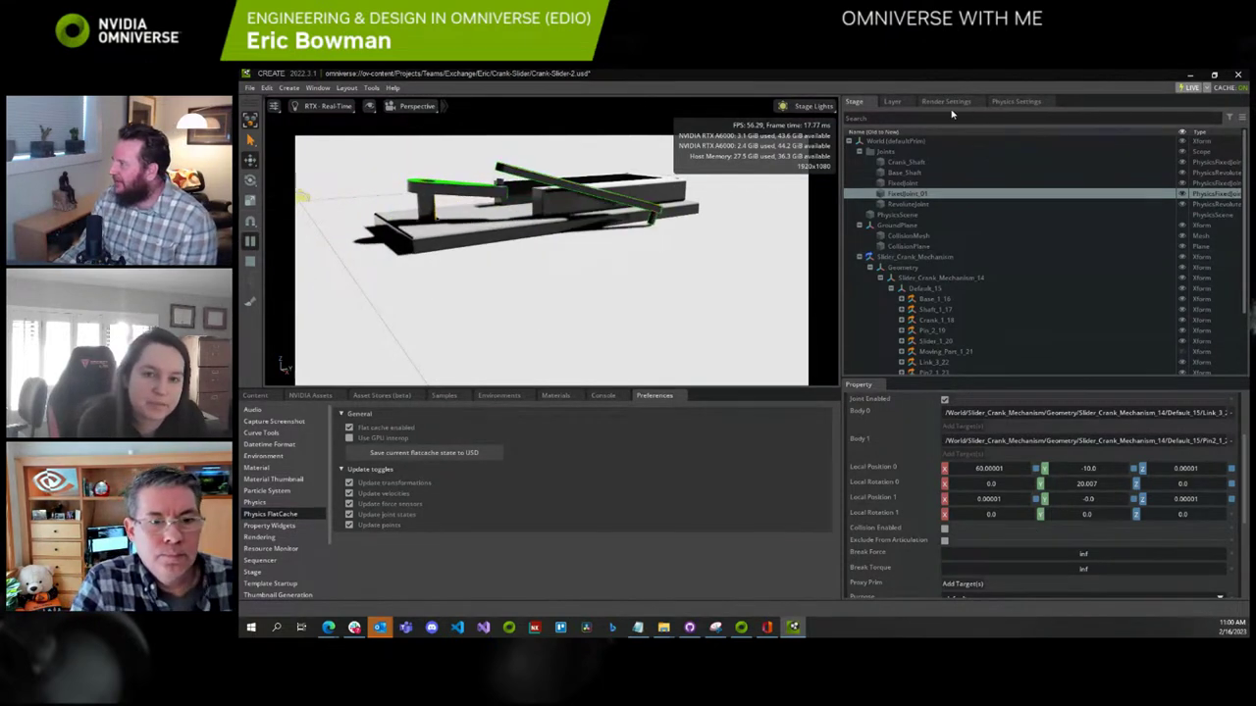
pyautogui.click(1022, 103)
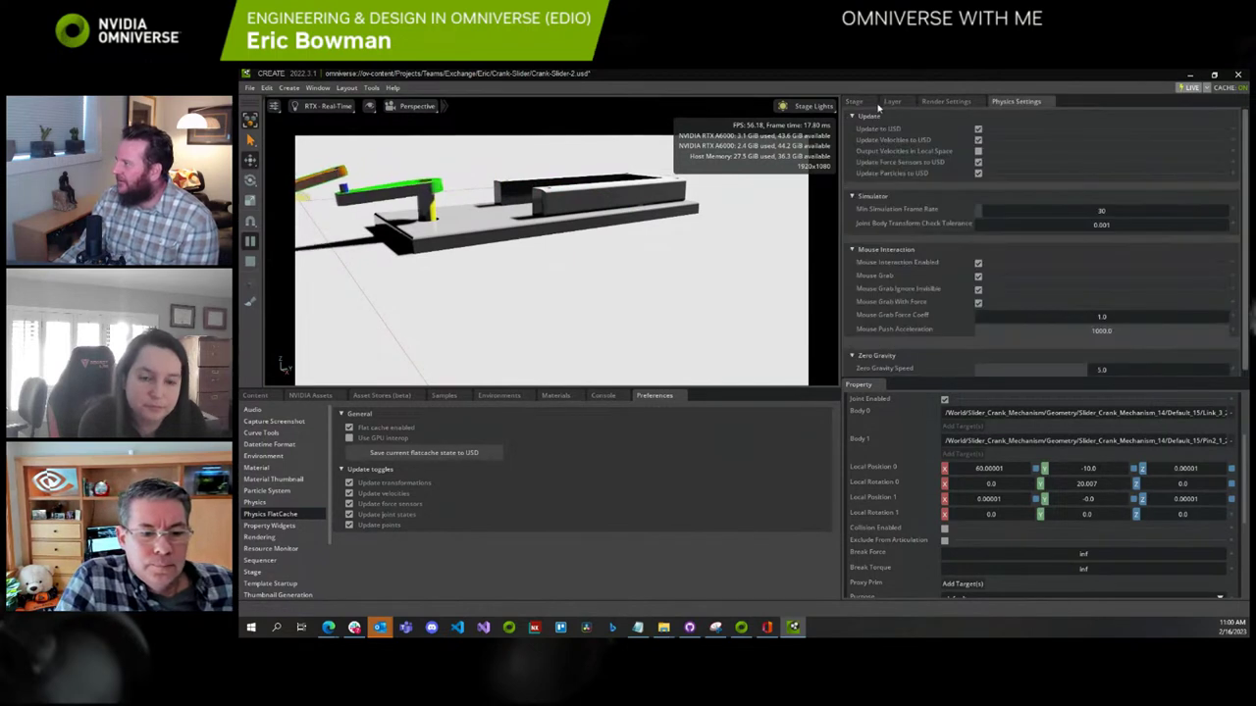
pyautogui.click(855, 102)
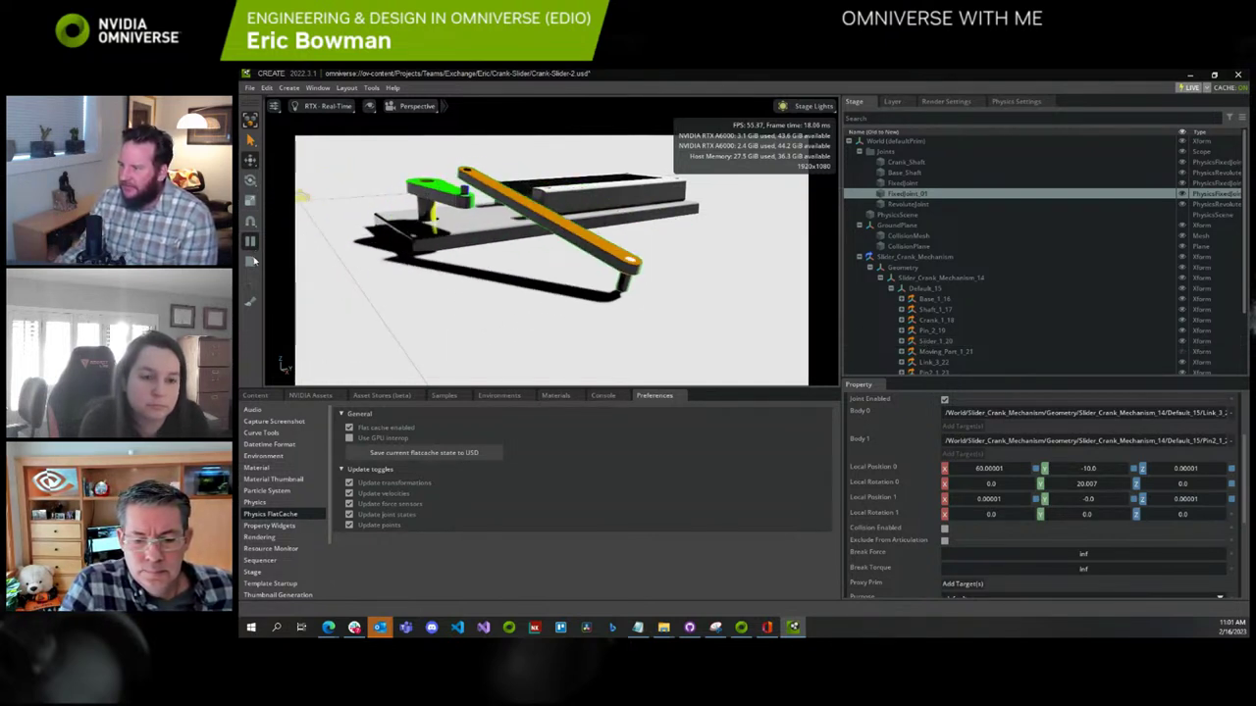
pyautogui.press('space')
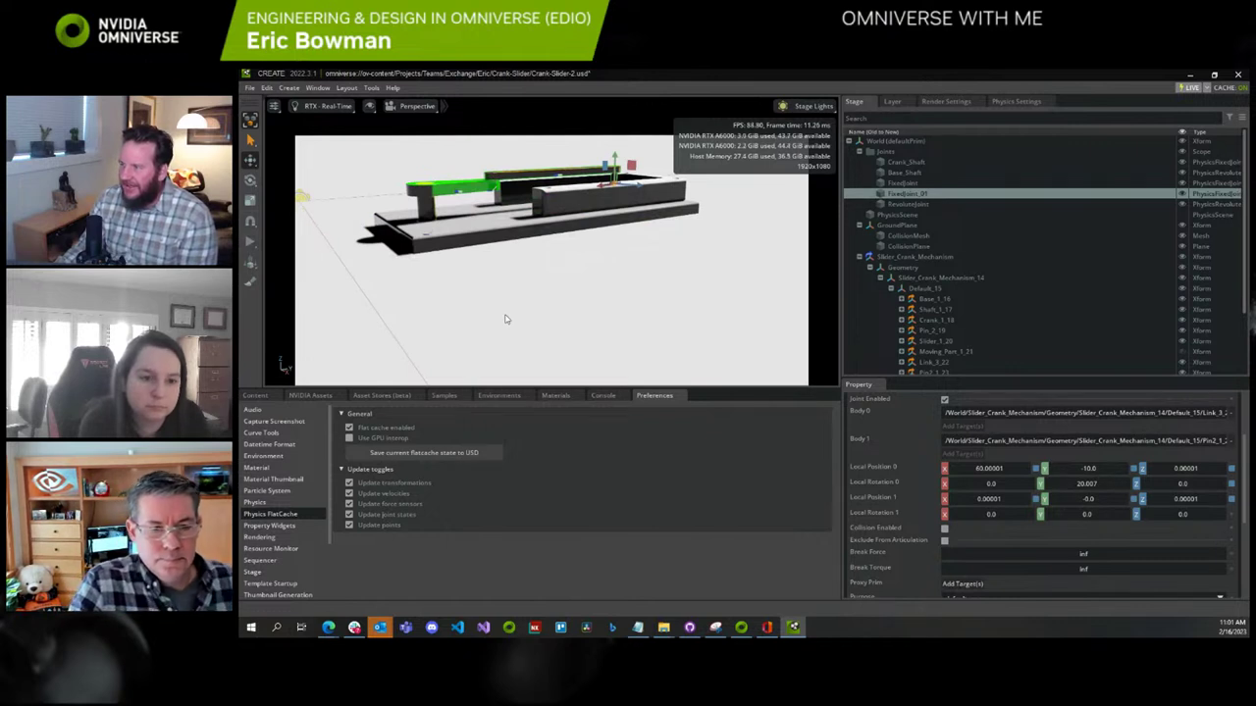